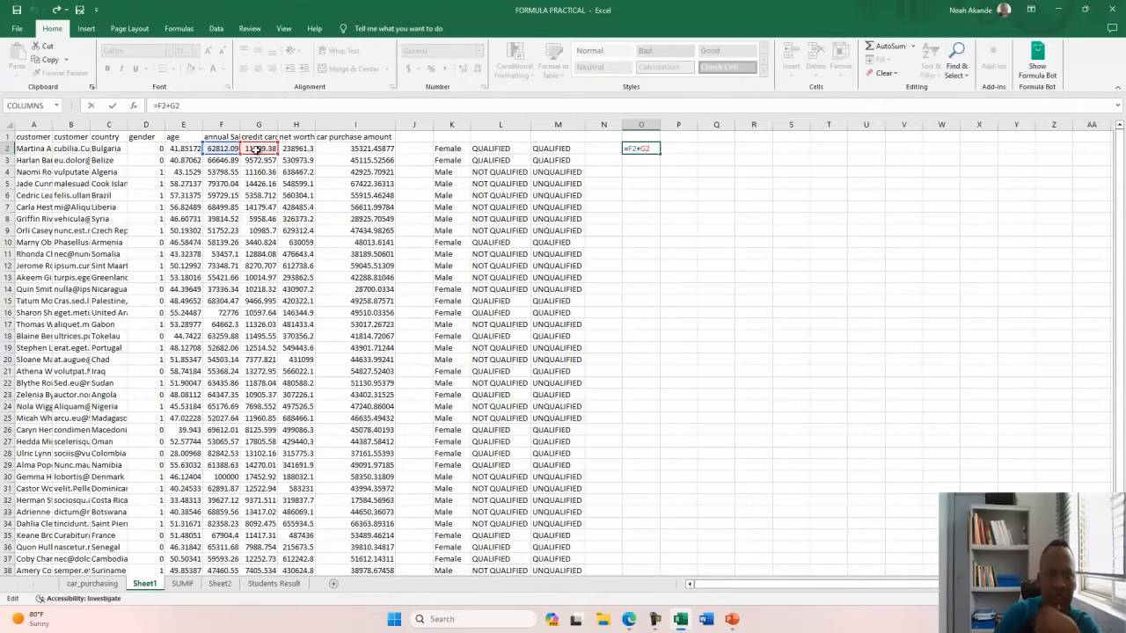
Enter the formula =E2+F2+G2 in cell P2 to add the first customer's age, annual salary and credit card debt.
click(674, 162)
double_click(666, 147)
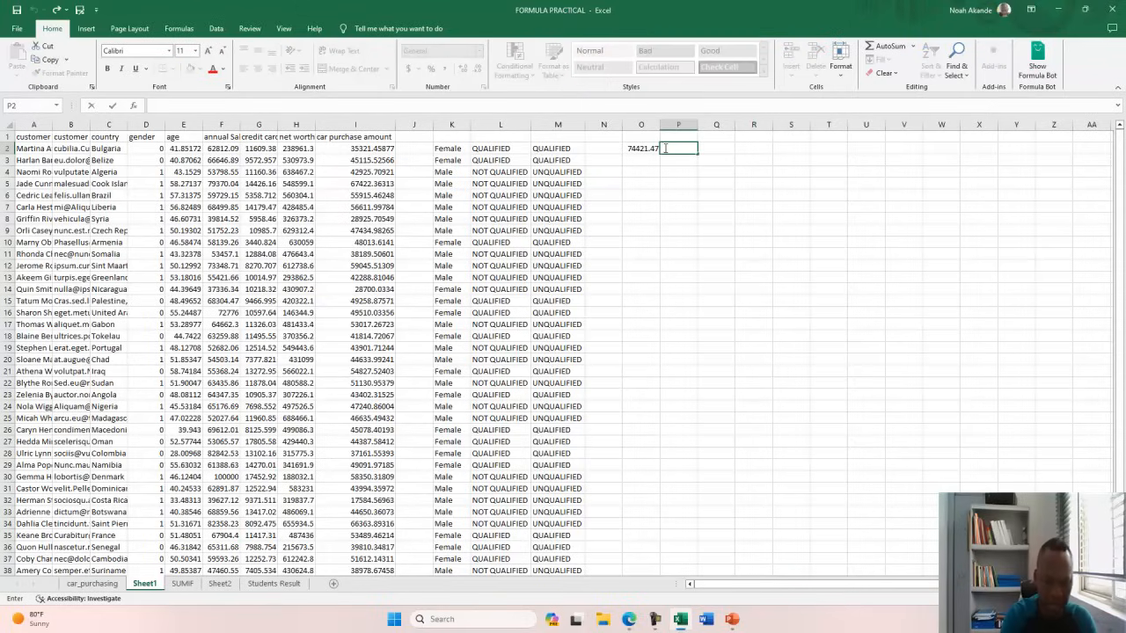
text(=)
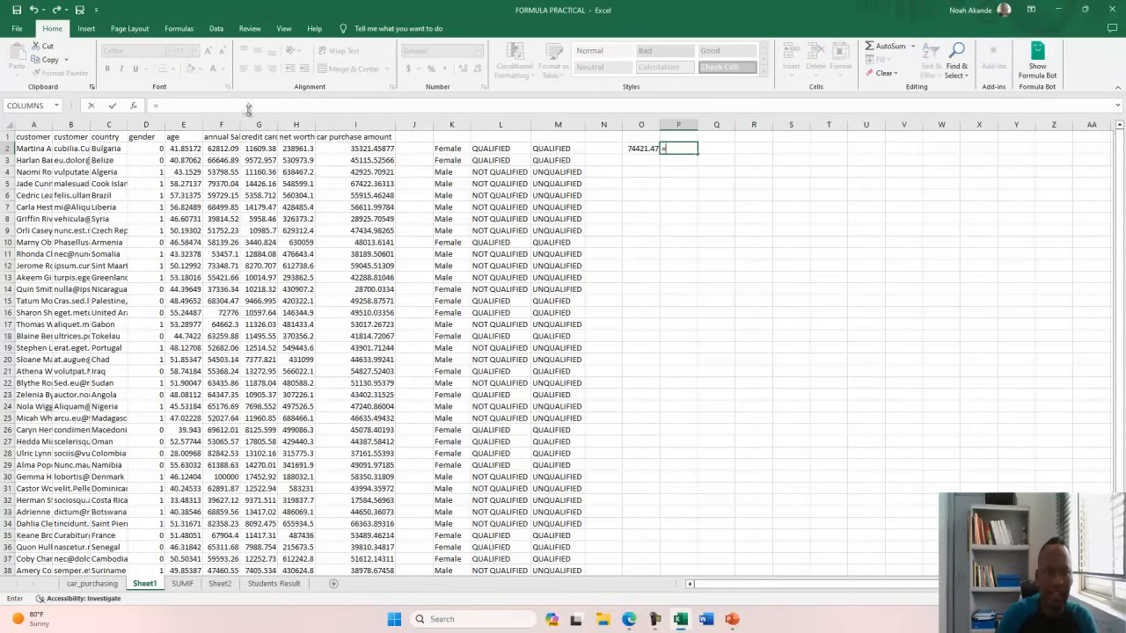
click(191, 151)
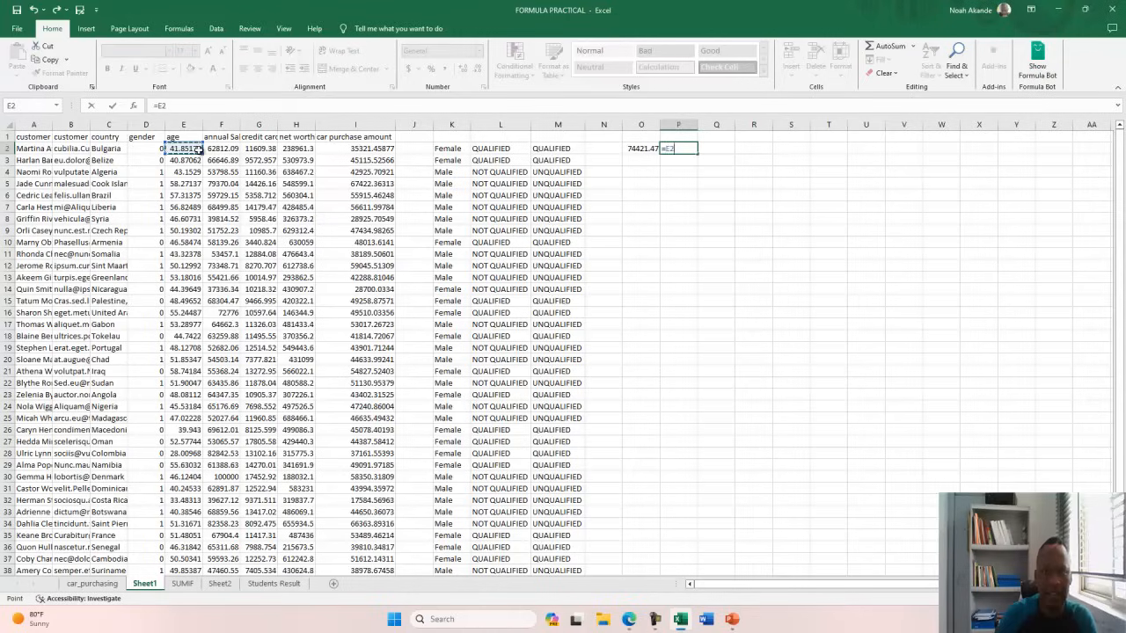
text(+)
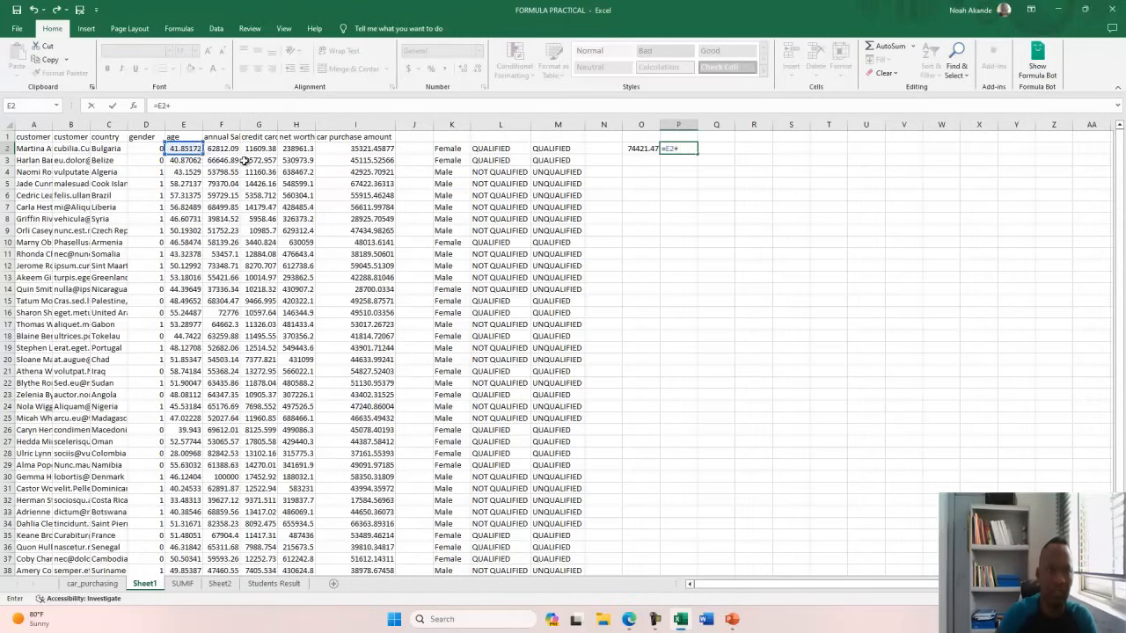
click(228, 151)
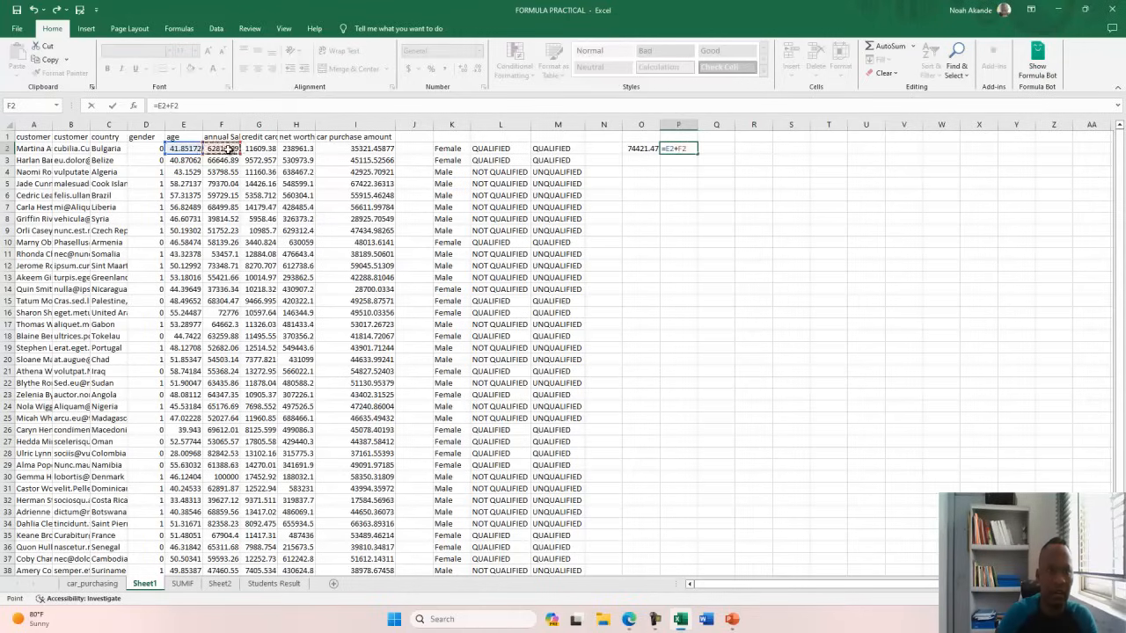
text(+)
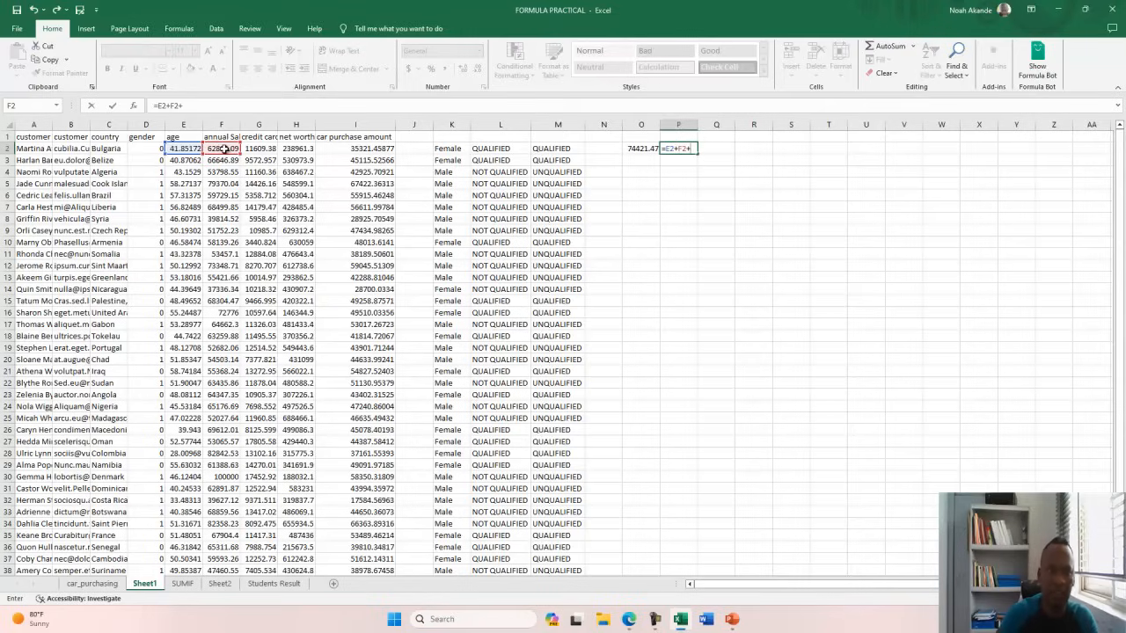
click(256, 149)
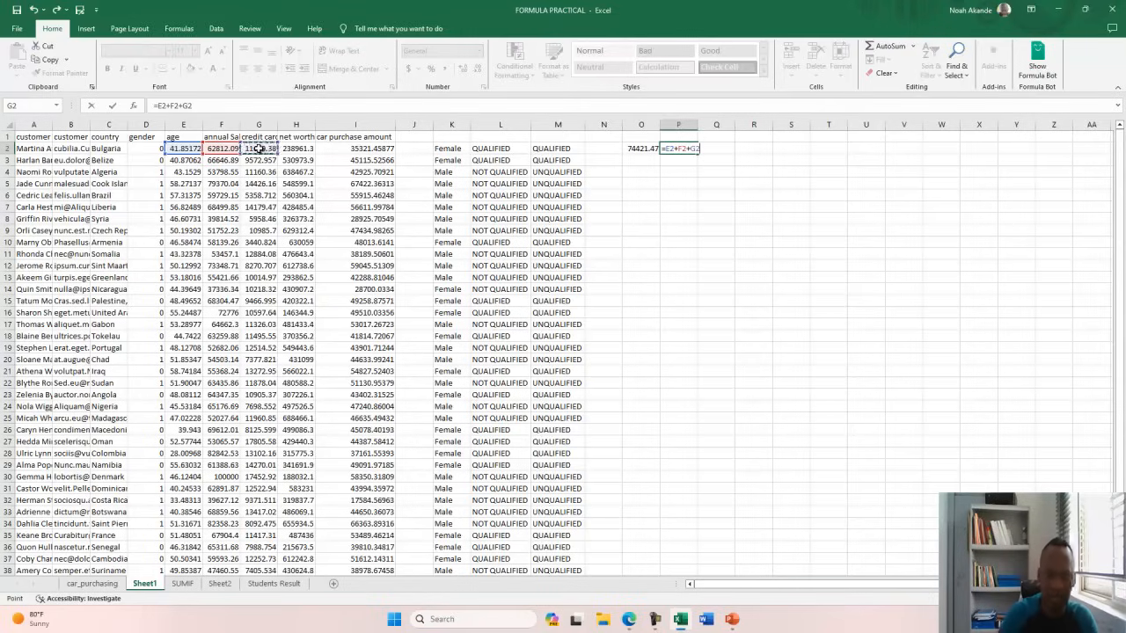
key(Return)
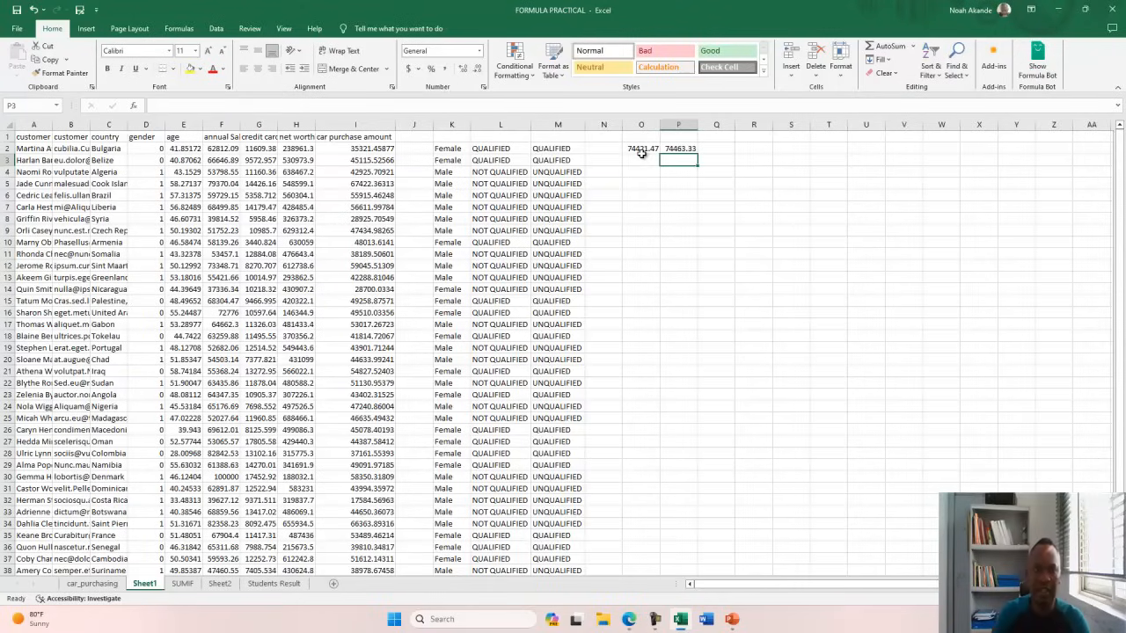
Switch to the PowerPoint slide show, reveal the ribbon picture on the Formula Ribbon slide, and return to the Excel workbook.
key(alt+Tab)
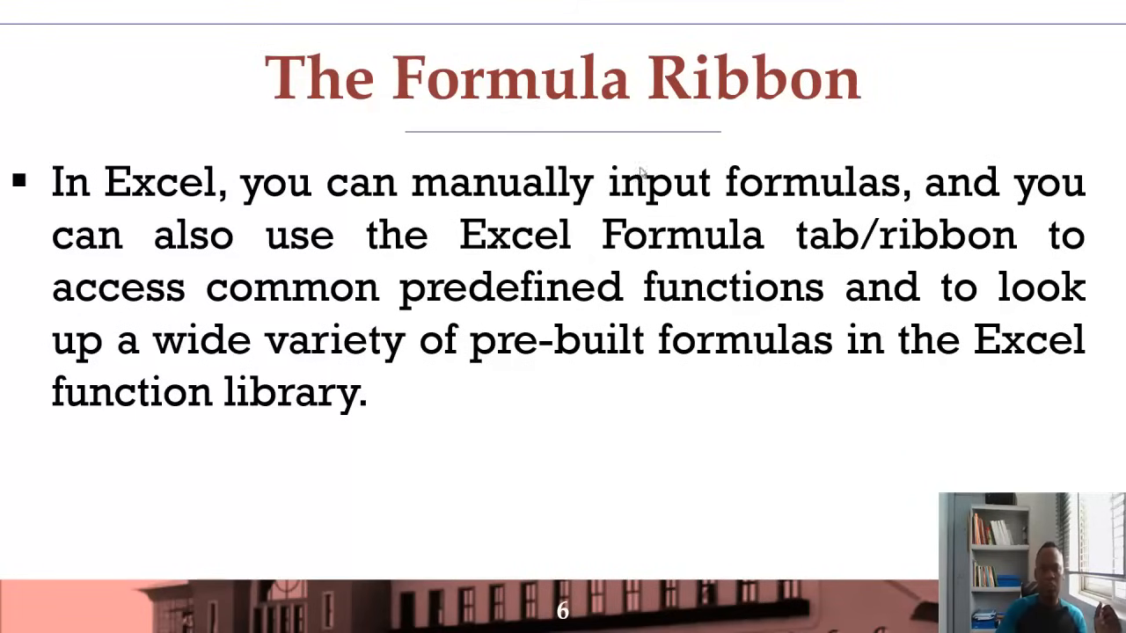
click(679, 139)
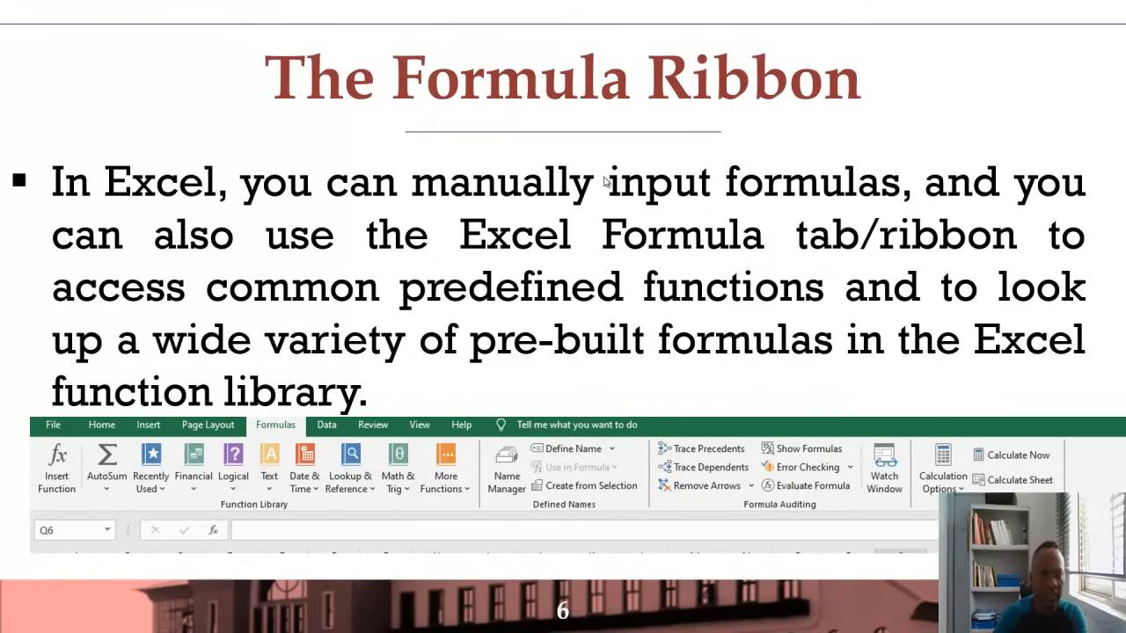
key(alt+Tab)
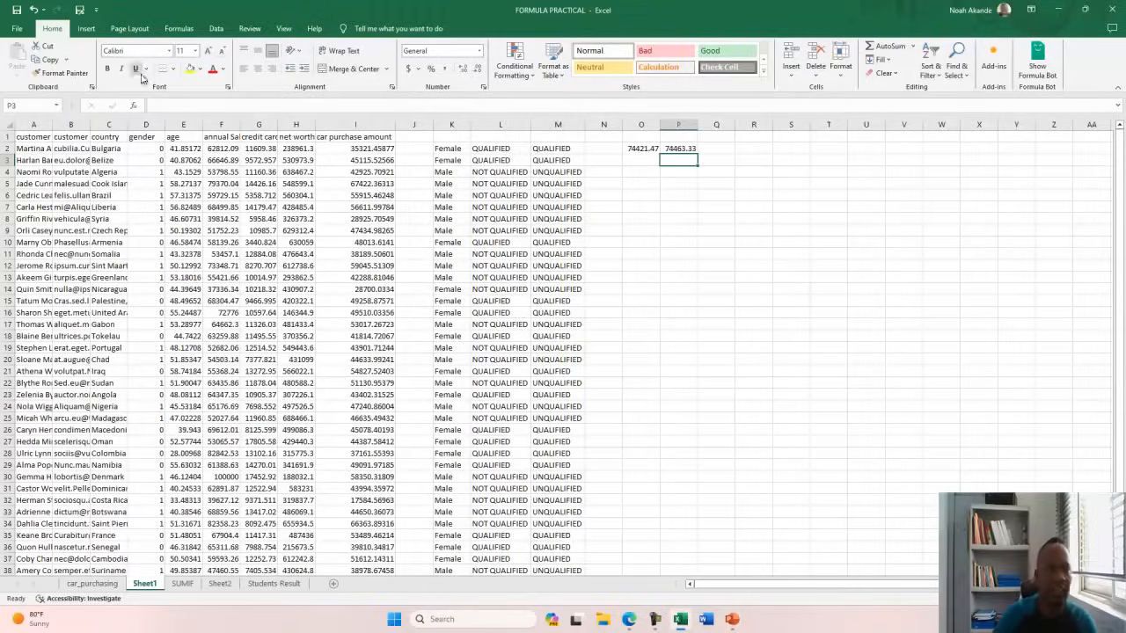
Examine the AutoSum options and the complete list of financial functions in the function library.
click(181, 32)
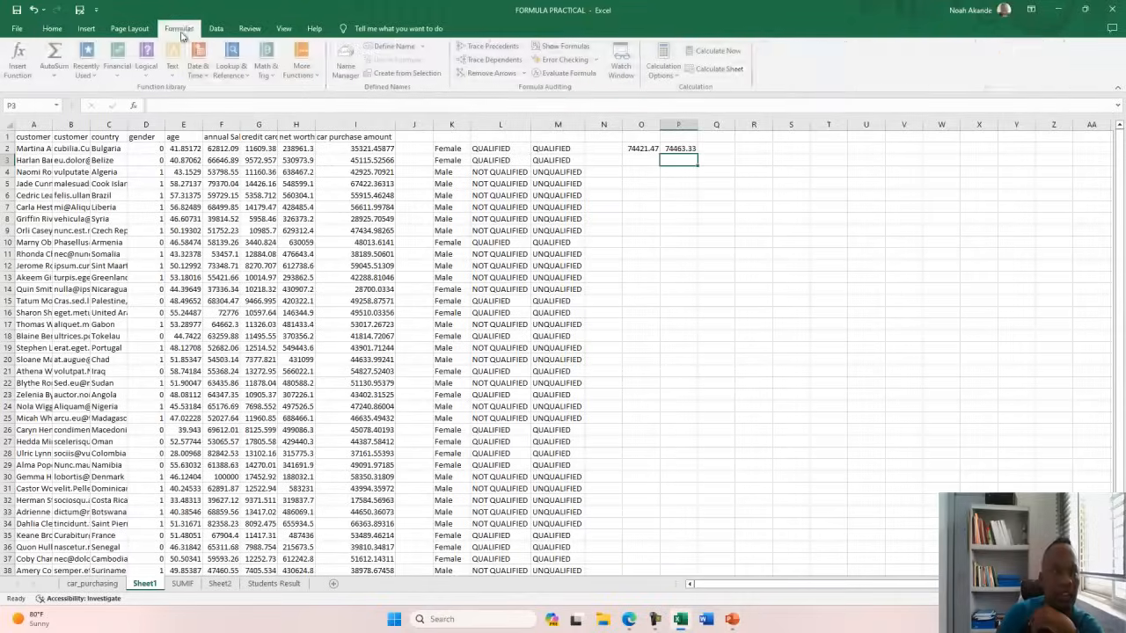
click(60, 79)
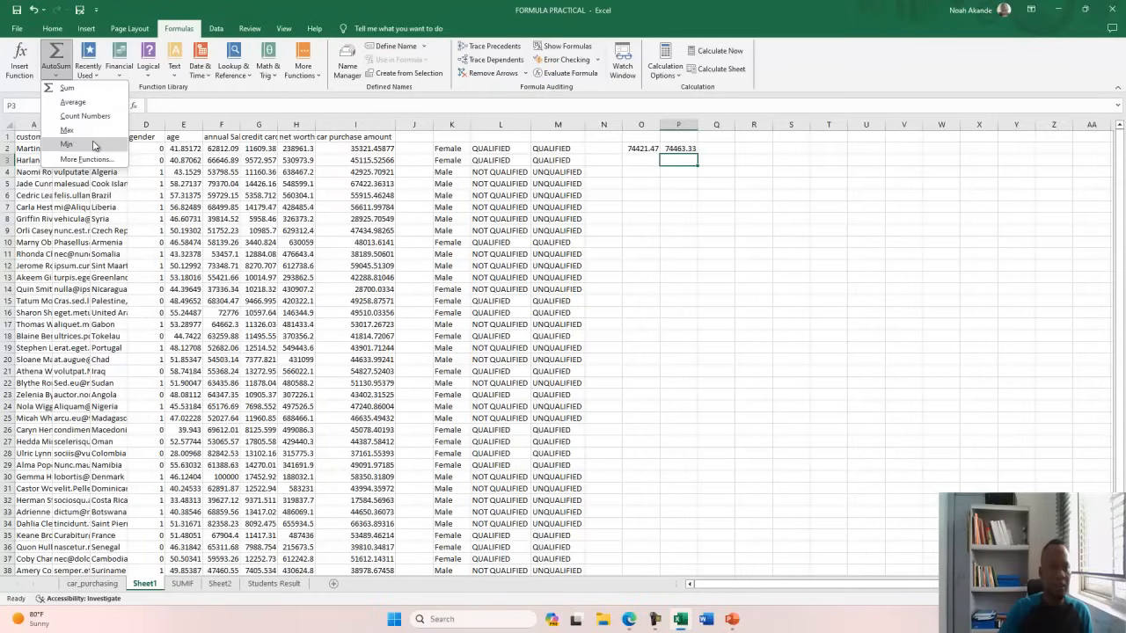
click(121, 77)
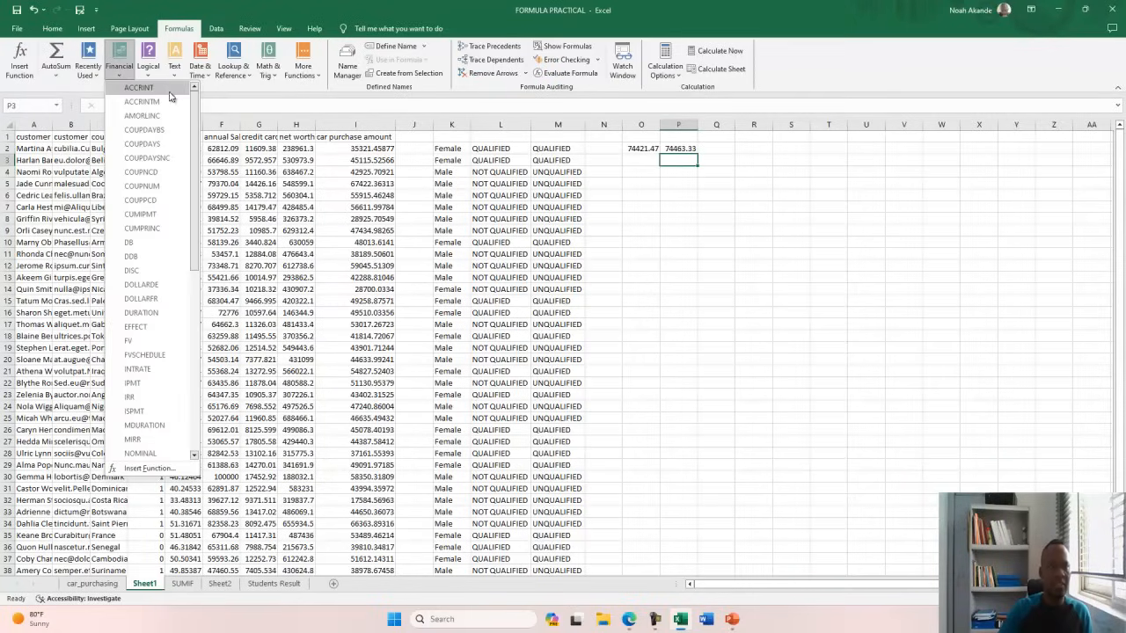
mouse_move(197, 107)
mouse_down()
mouse_move(168, 299)
mouse_move(182, 98)
mouse_up()
scroll(169, 134, down, 3)
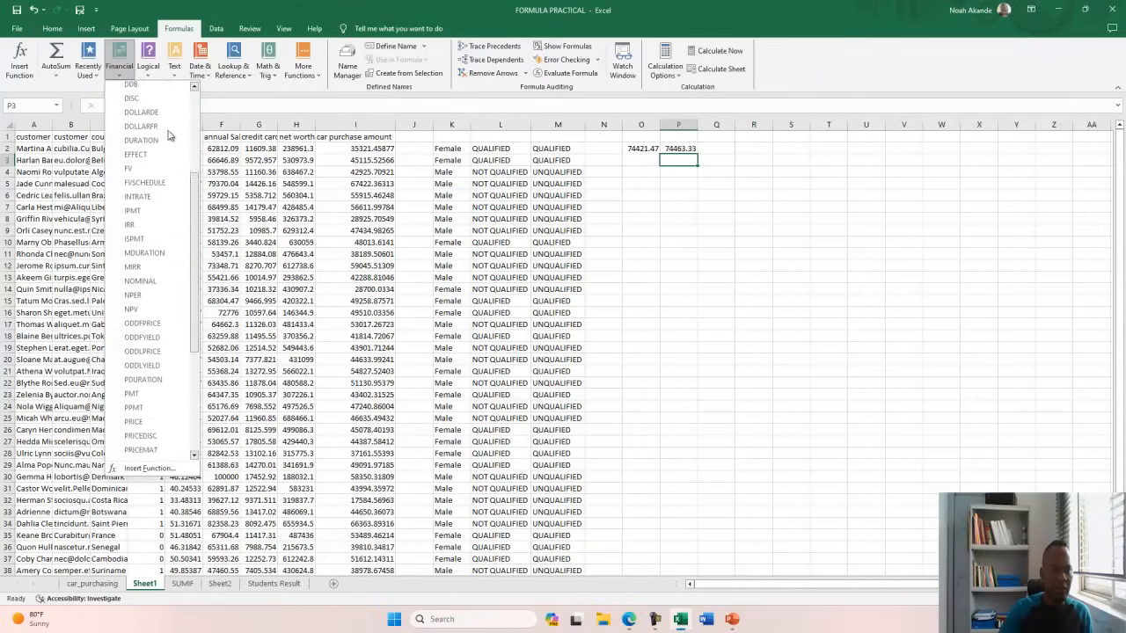
scroll(169, 135, down, 5)
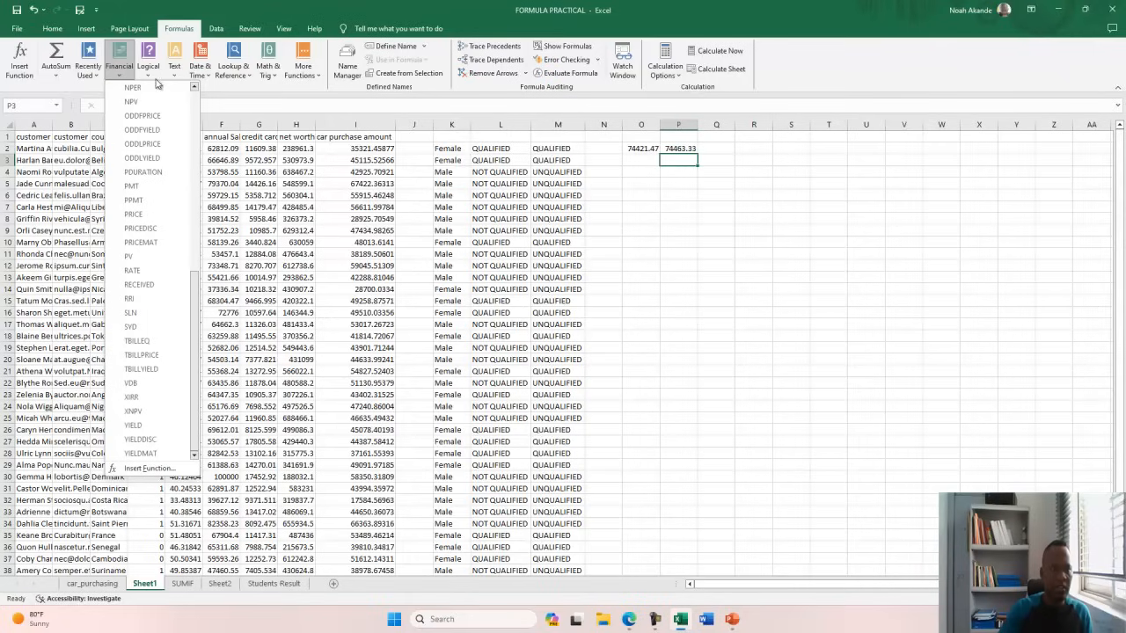
Examine the logical, text, date and time, and math and trigonometry function lists in the function library.
click(150, 79)
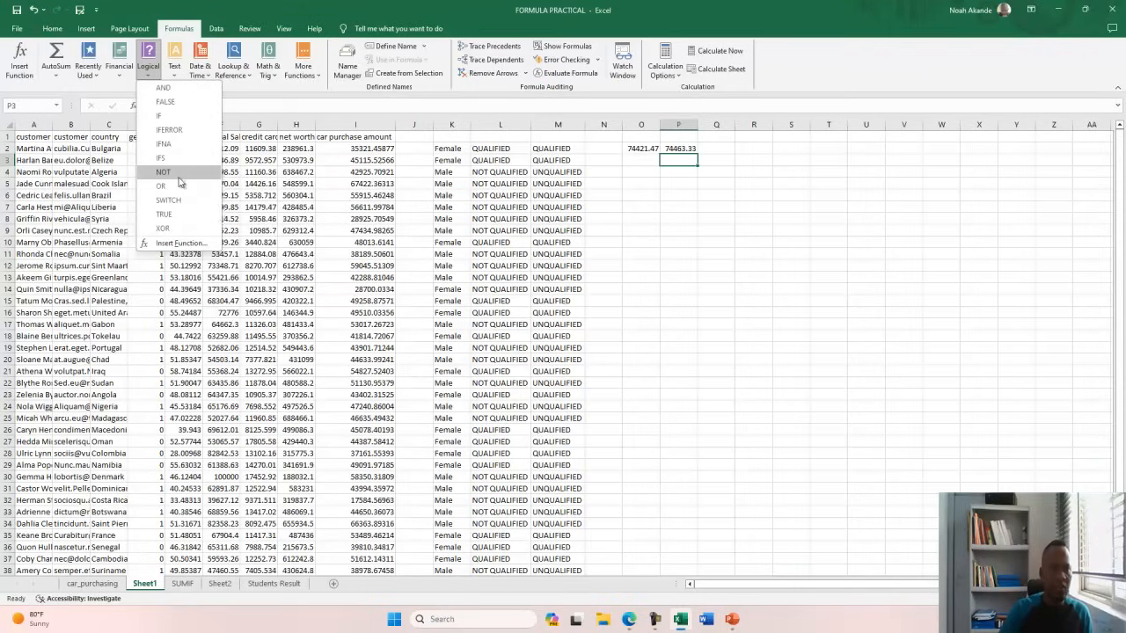
click(179, 79)
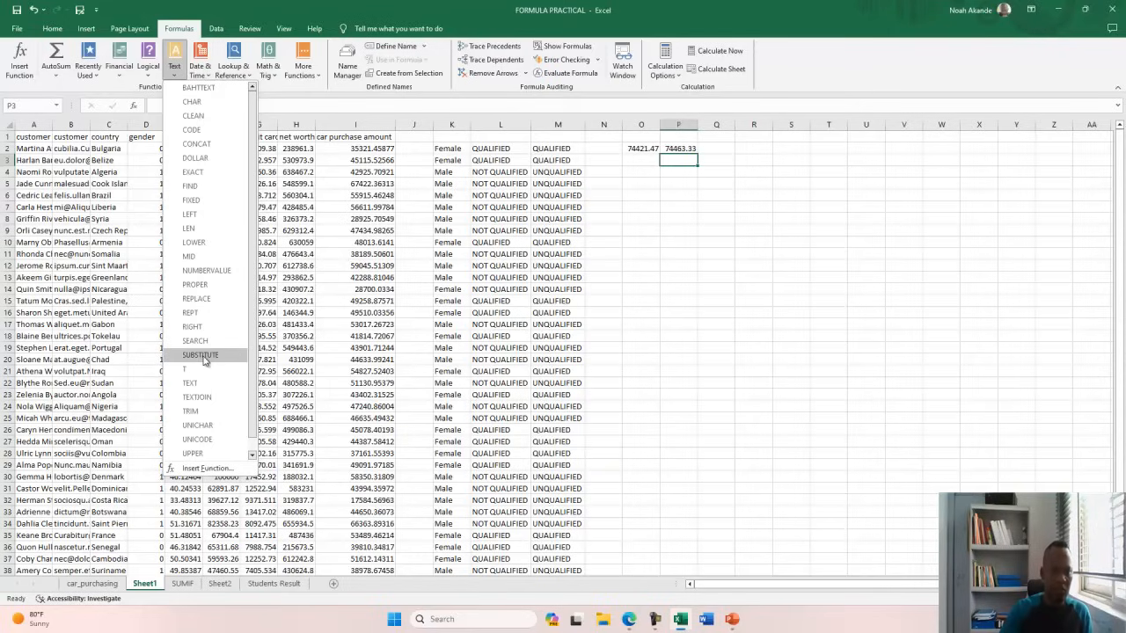
click(209, 76)
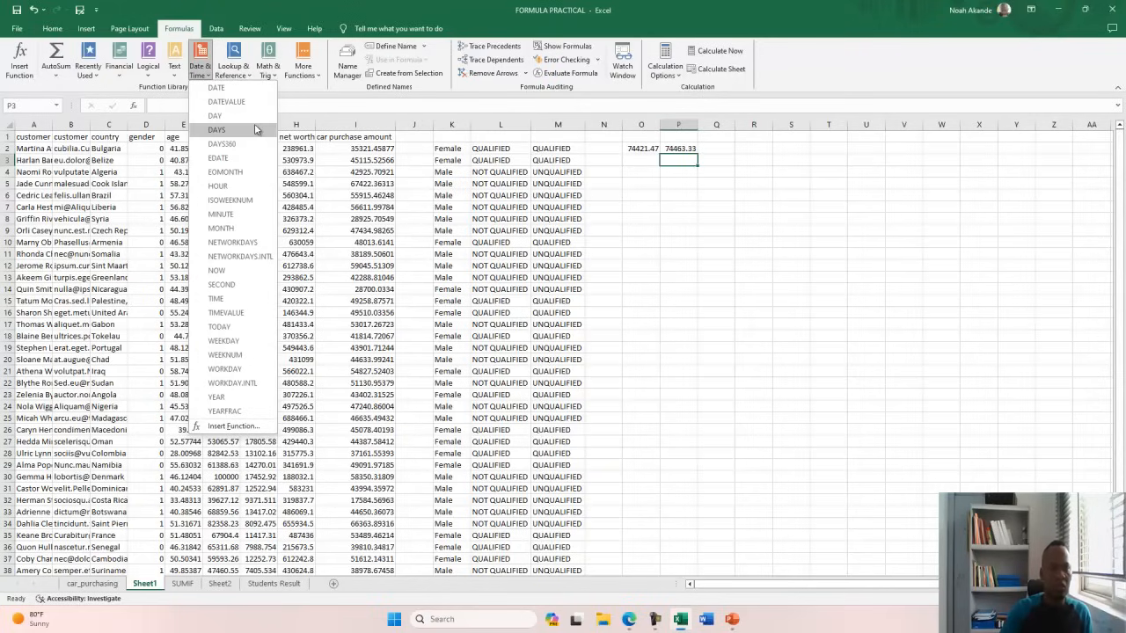
click(277, 77)
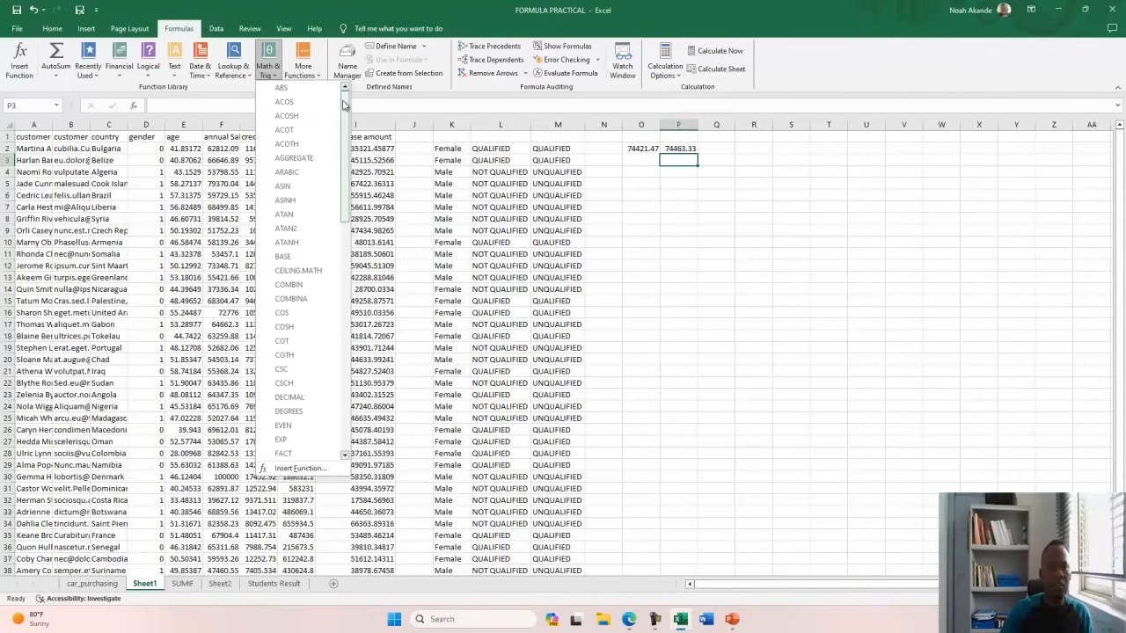
drag(343, 104, 358, 133)
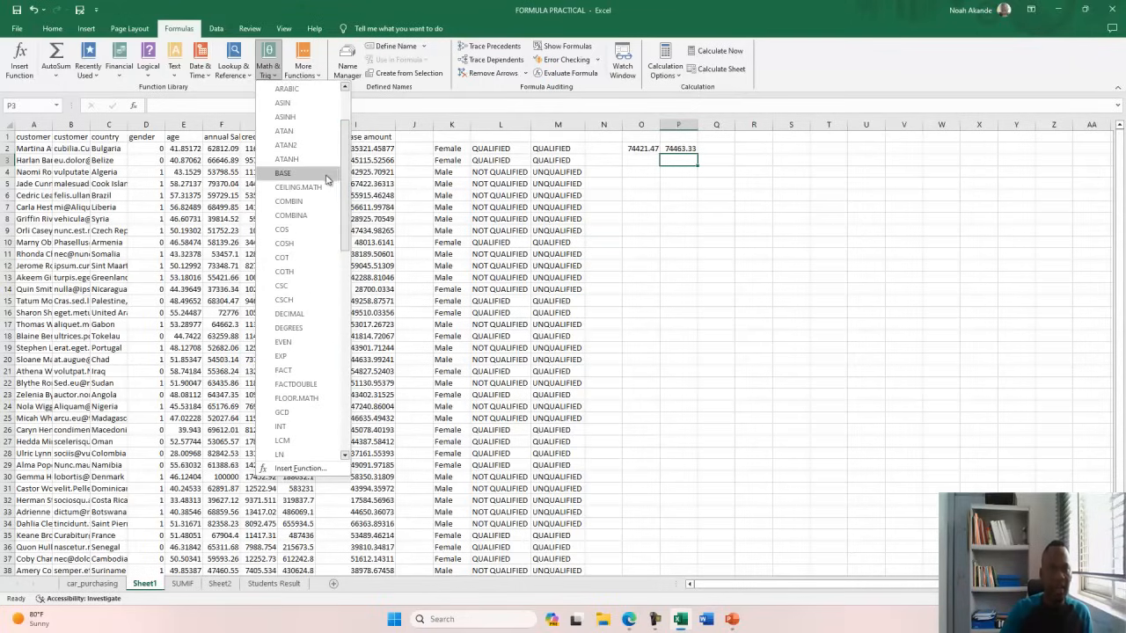
Examine the additional function categories, reading through the statistical and compatibility function lists.
click(308, 73)
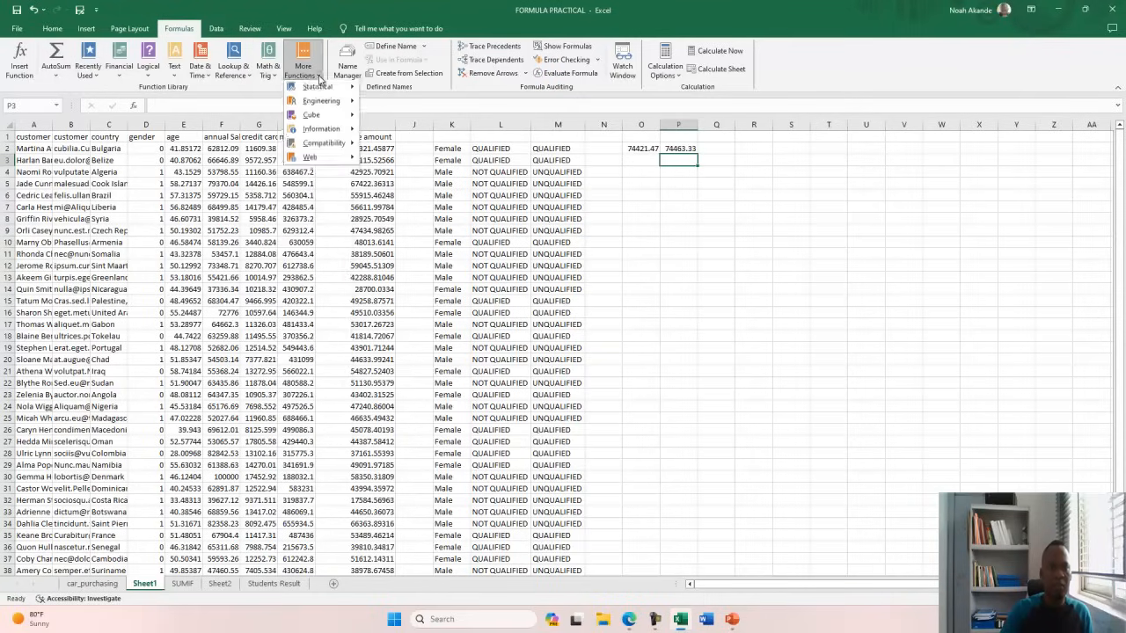
mouse_move(331, 89)
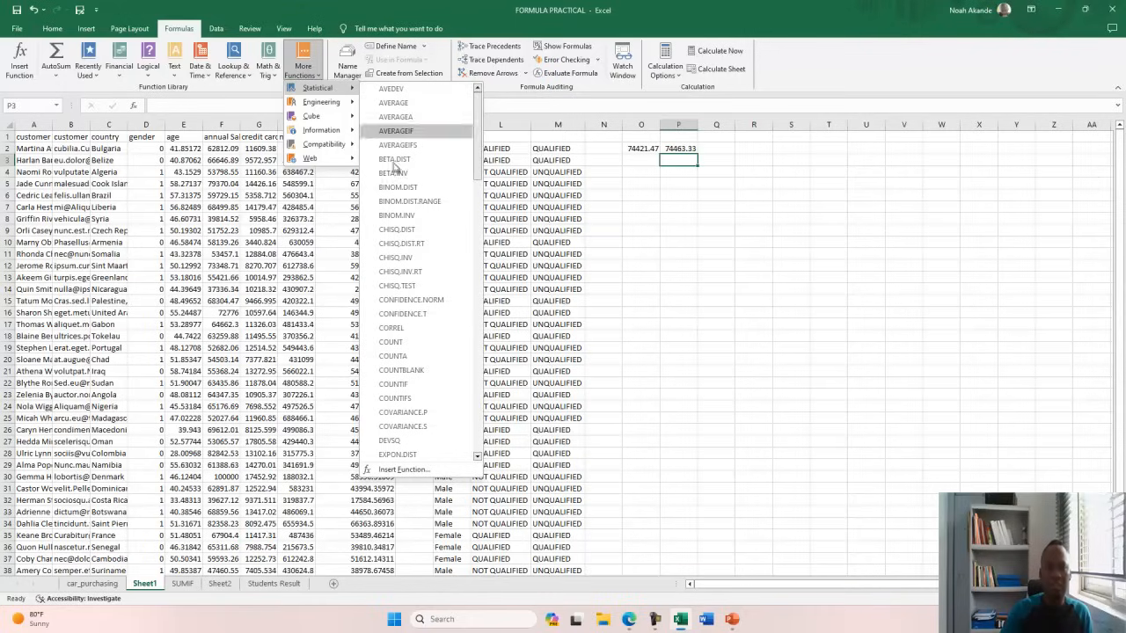
scroll(422, 299, down, 10)
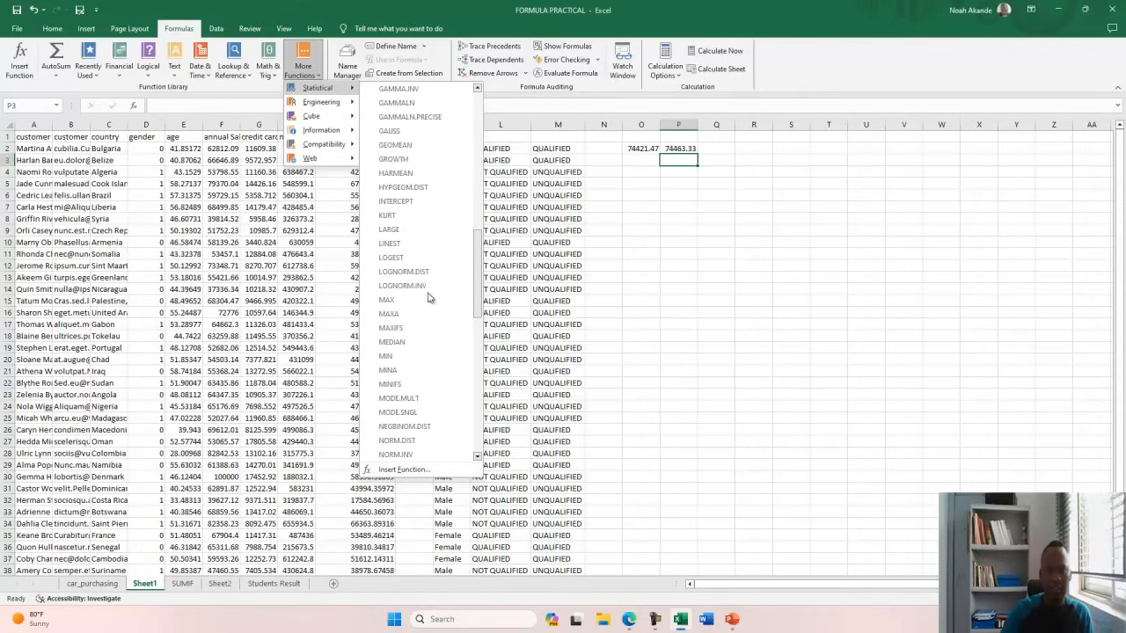
scroll(419, 249, down, 7)
mouse_move(339, 119)
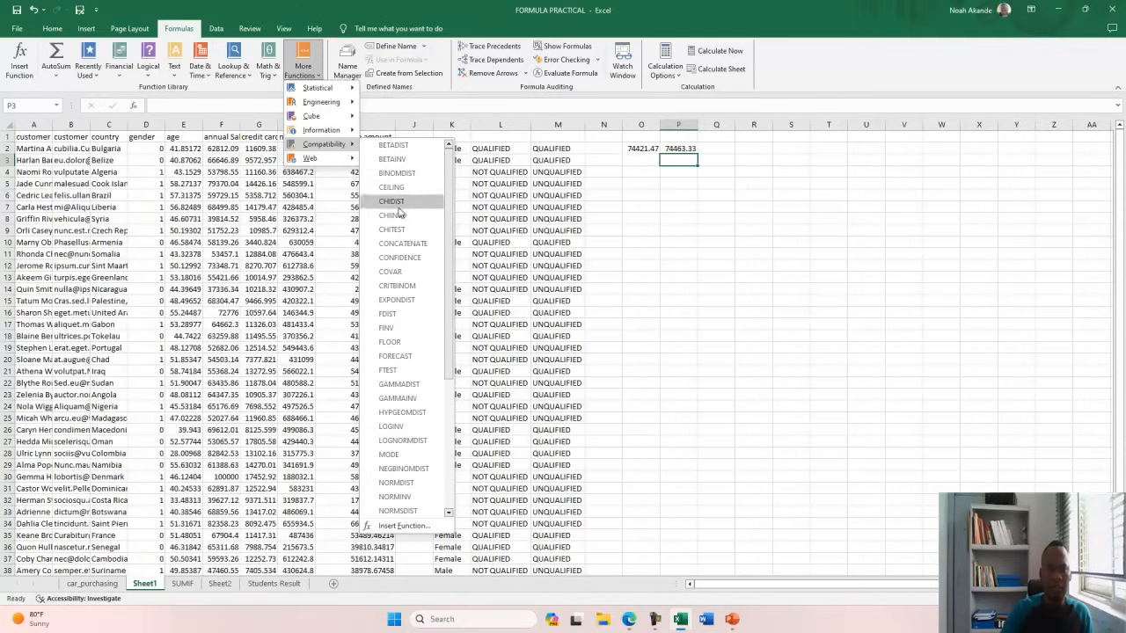
scroll(397, 317, down, 5)
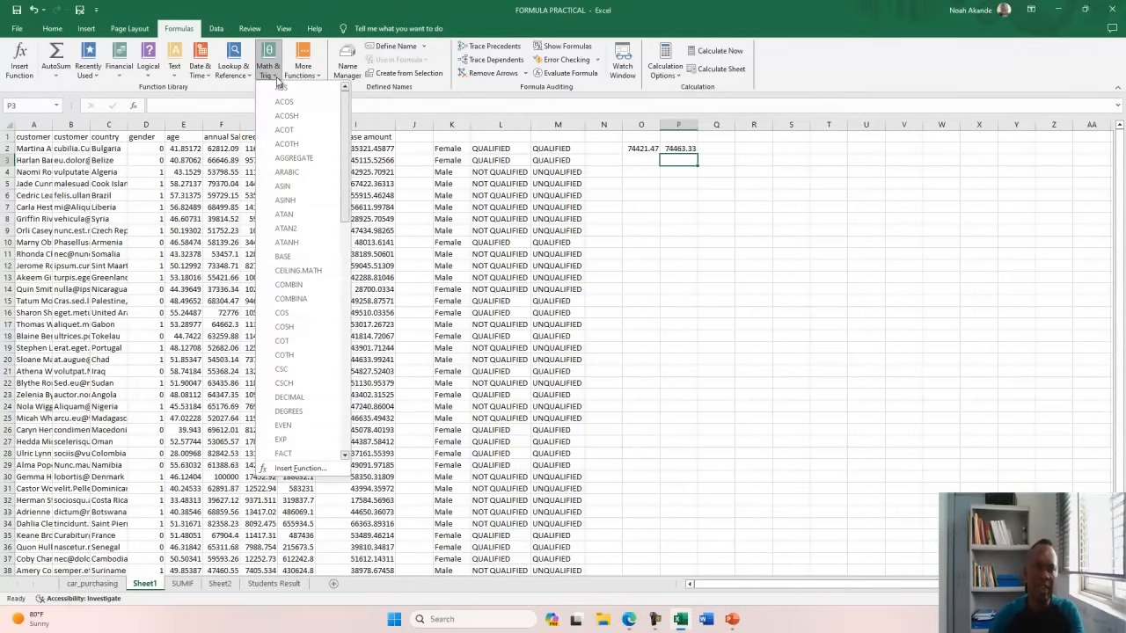
Review the text and financial function lists again and switch to the PowerPoint slide show.
mouse_move(223, 82)
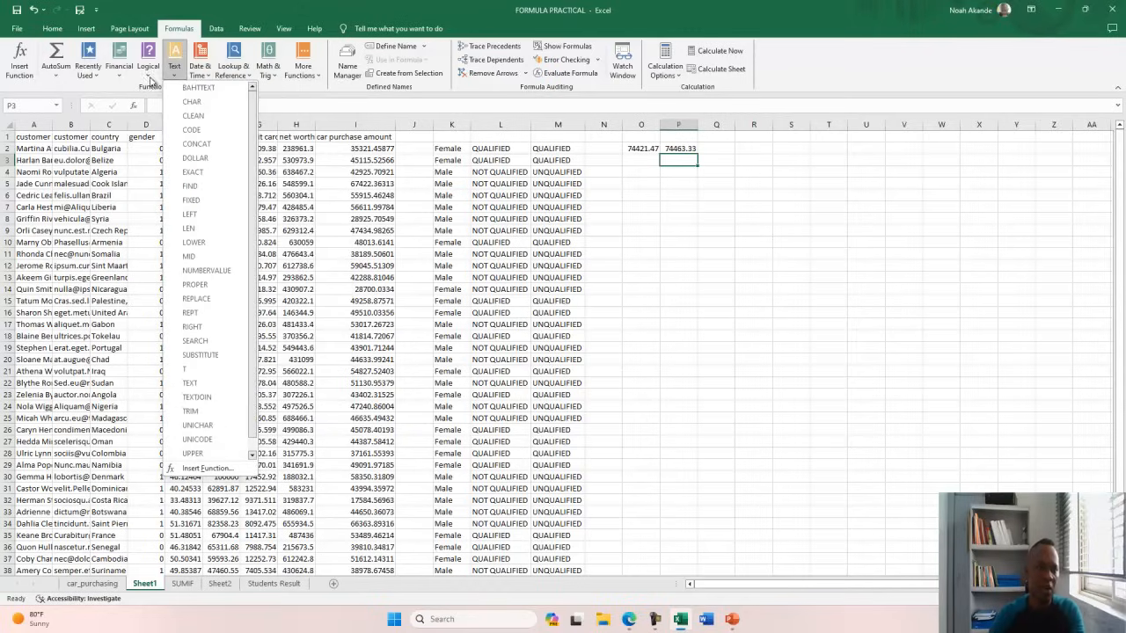
mouse_move(121, 81)
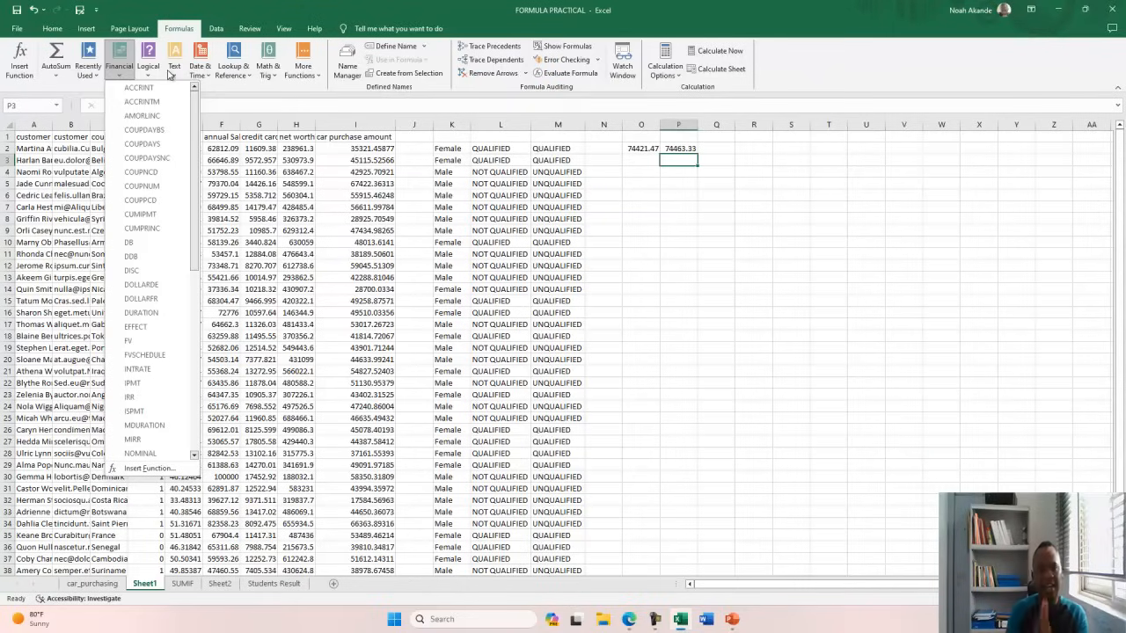
key(alt+Tab)
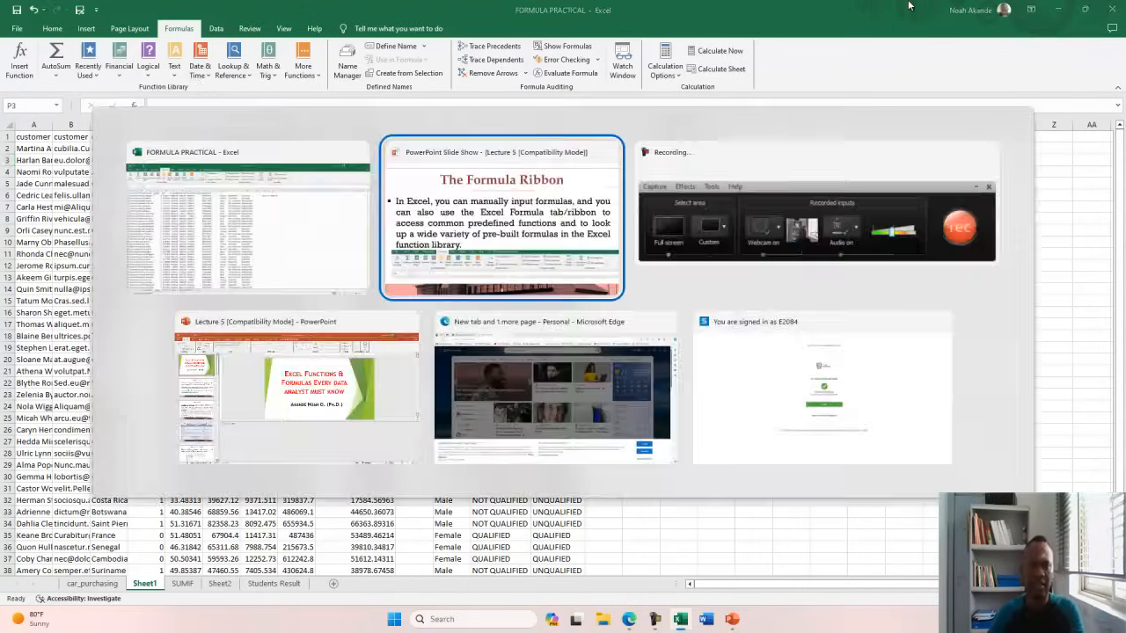
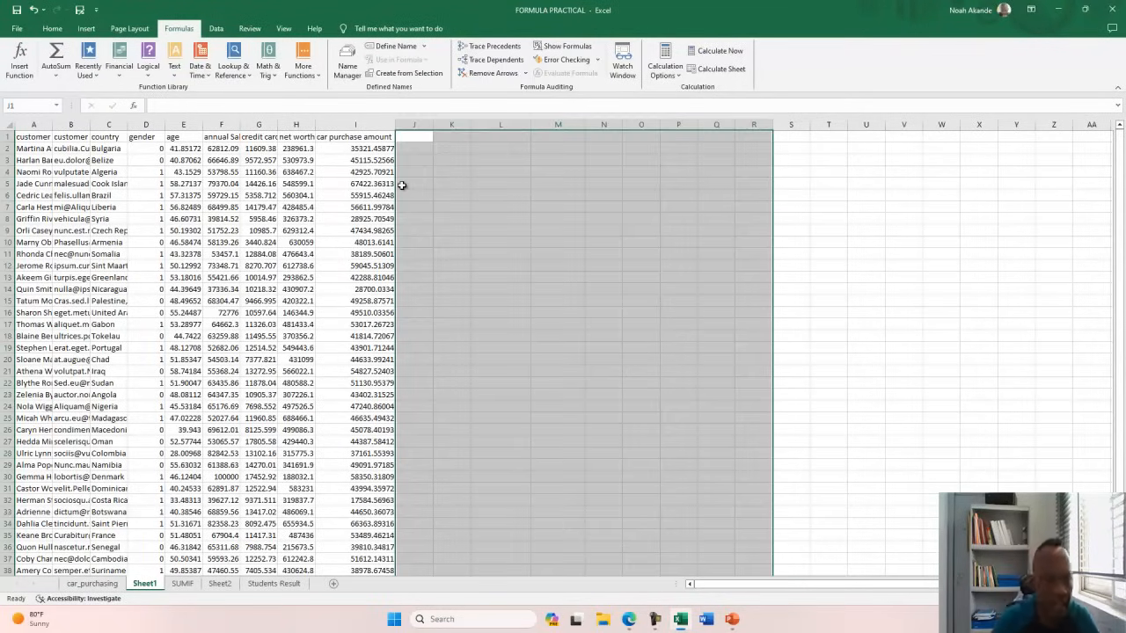
Select the gender column in Sheet1 and look through its values down to the last rows.
click(148, 125)
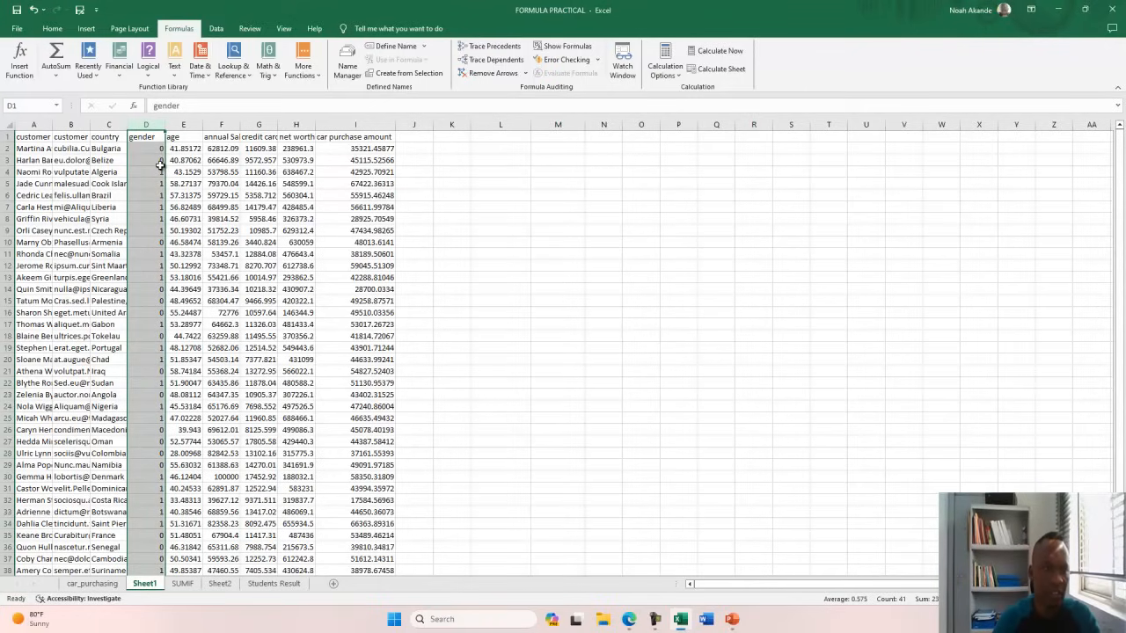
scroll(176, 322, down, 1)
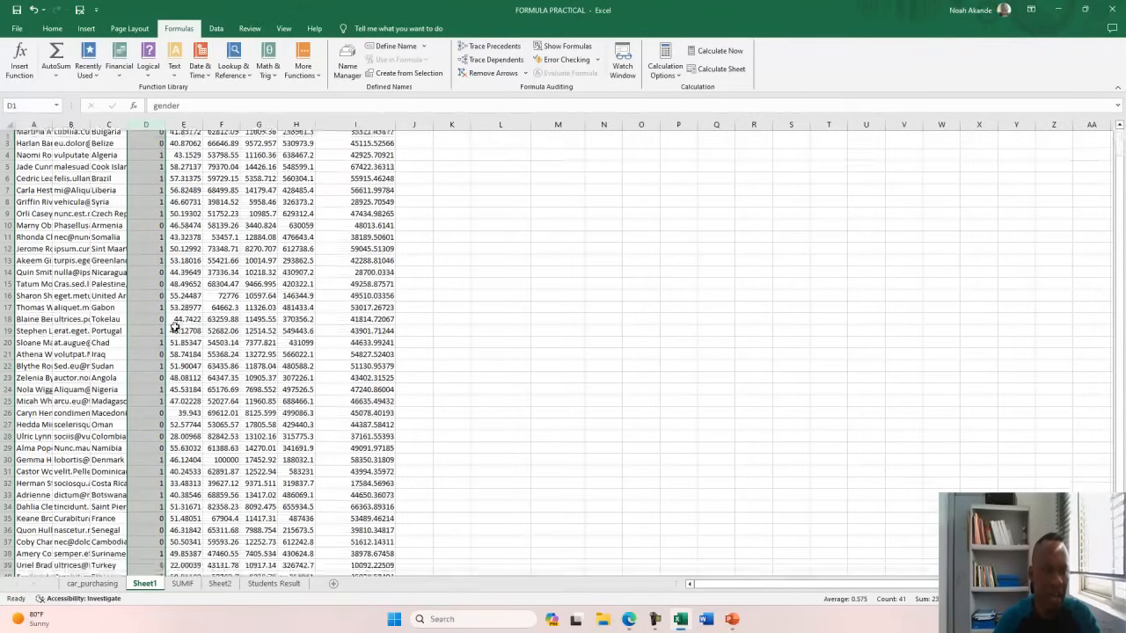
scroll(159, 256, down, 8)
Look through the SUMIF, Sheet2 and Students Result sheets, ending on the car_purchasing sheet.
click(182, 583)
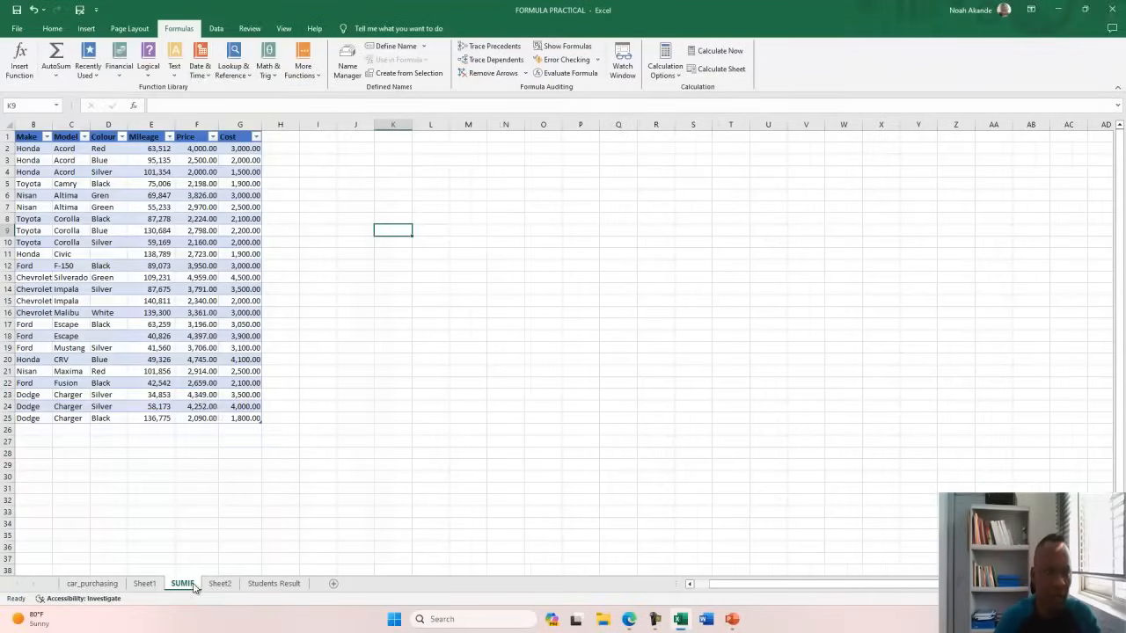
click(220, 583)
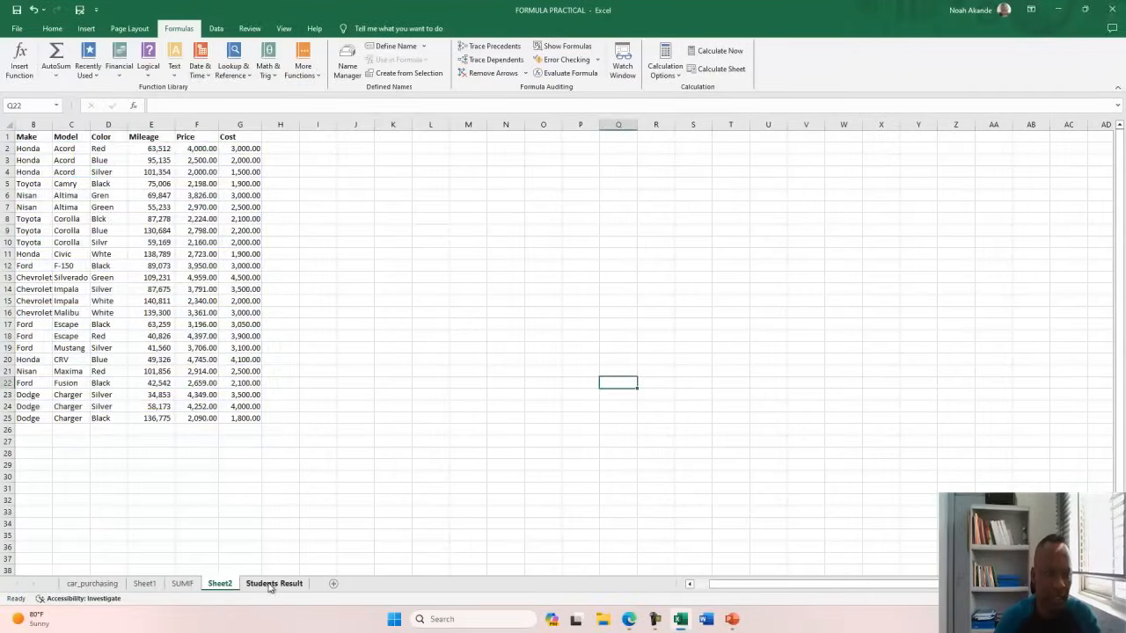
click(271, 583)
click(104, 584)
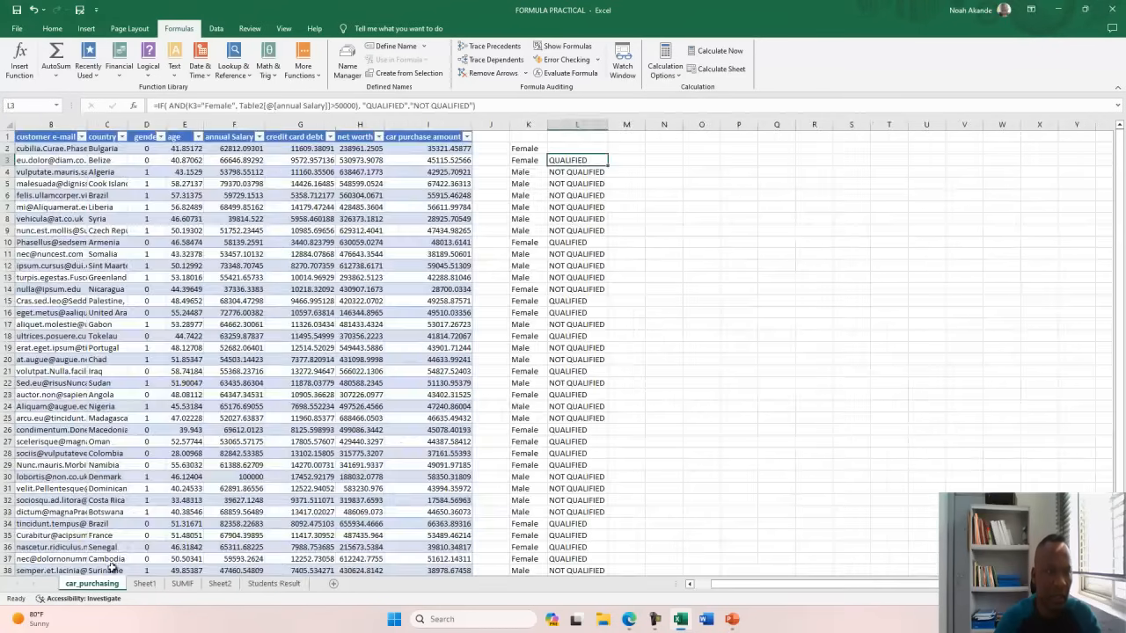
Clear the contents of columns K and L beside the car_purchasing table.
click(519, 125)
drag(524, 125, 577, 125)
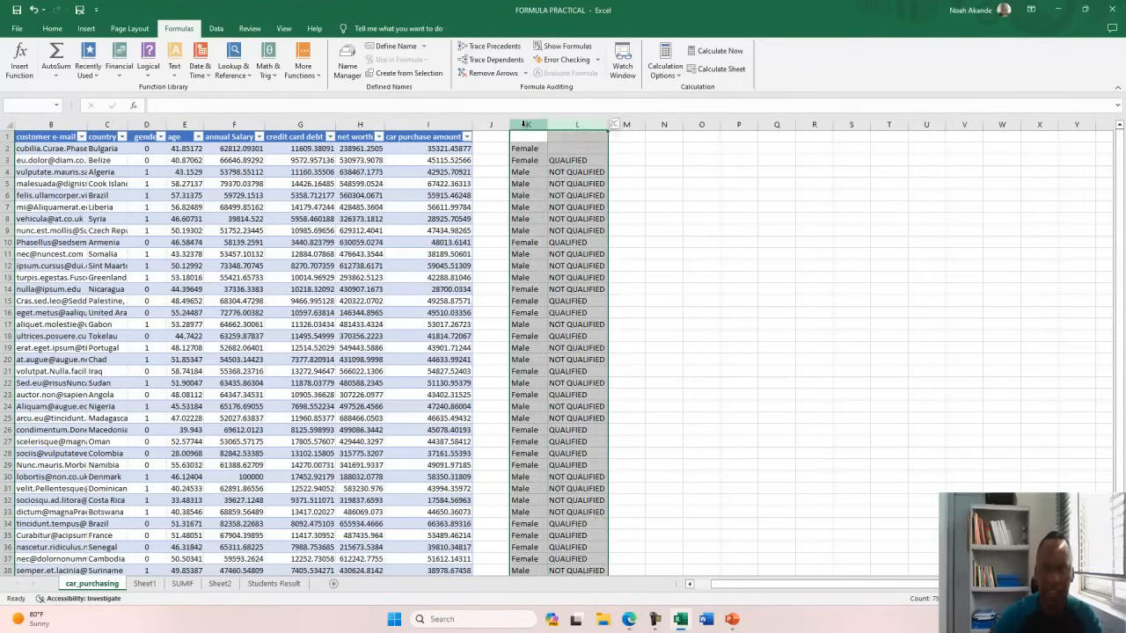
key(Delete)
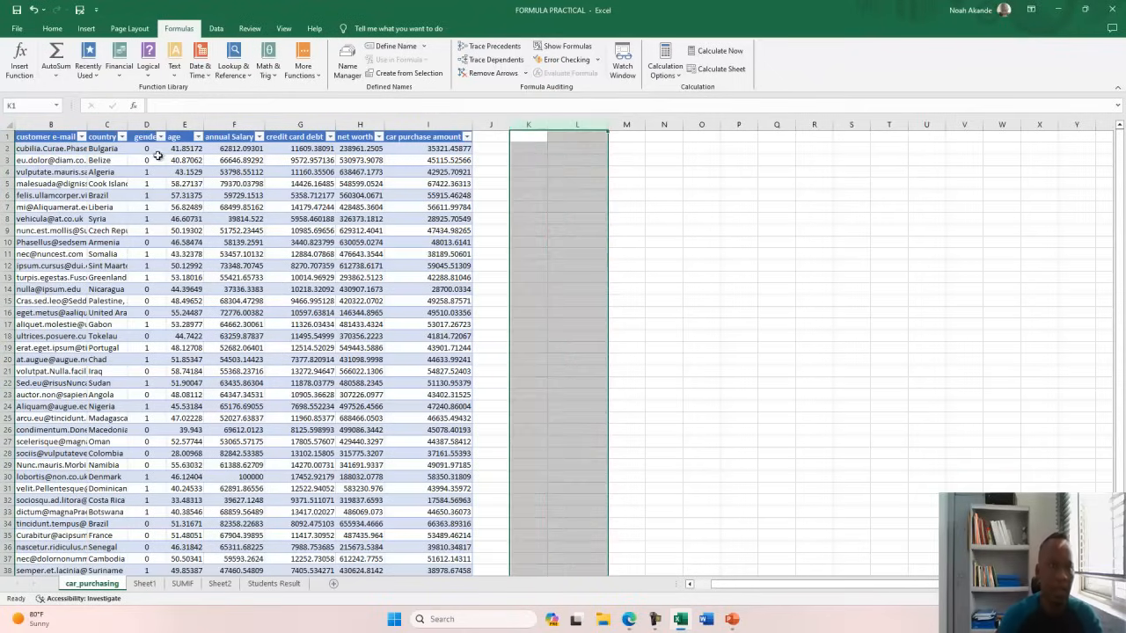
click(653, 220)
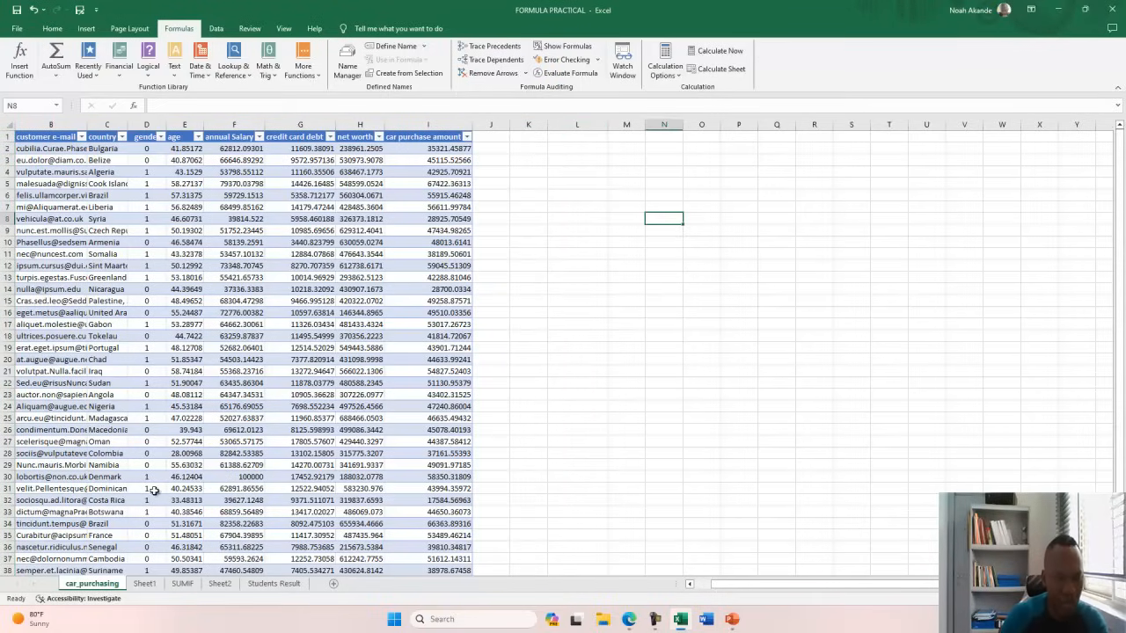
Check the gender column's filter values in the car_purchasing table, leaving every value selected.
click(144, 584)
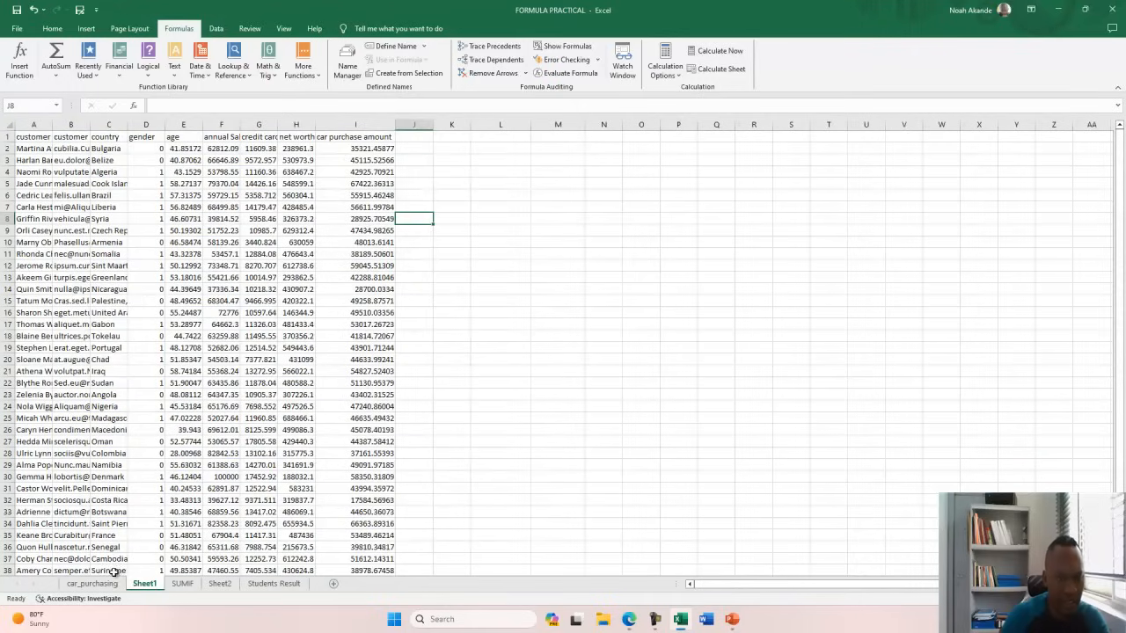
click(109, 587)
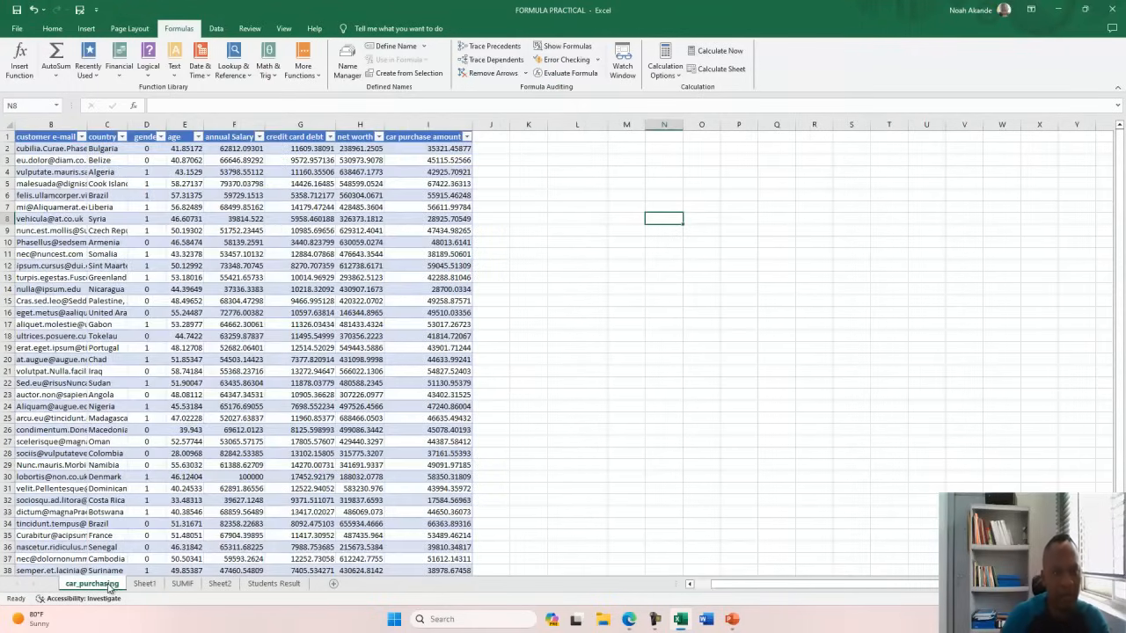
click(162, 137)
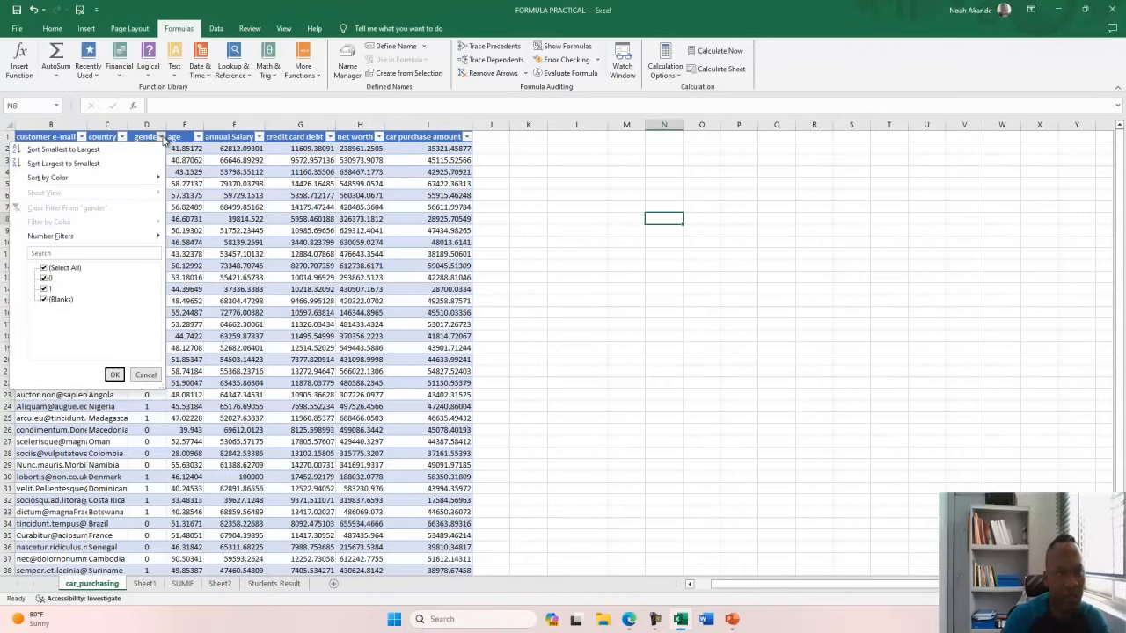
click(48, 279)
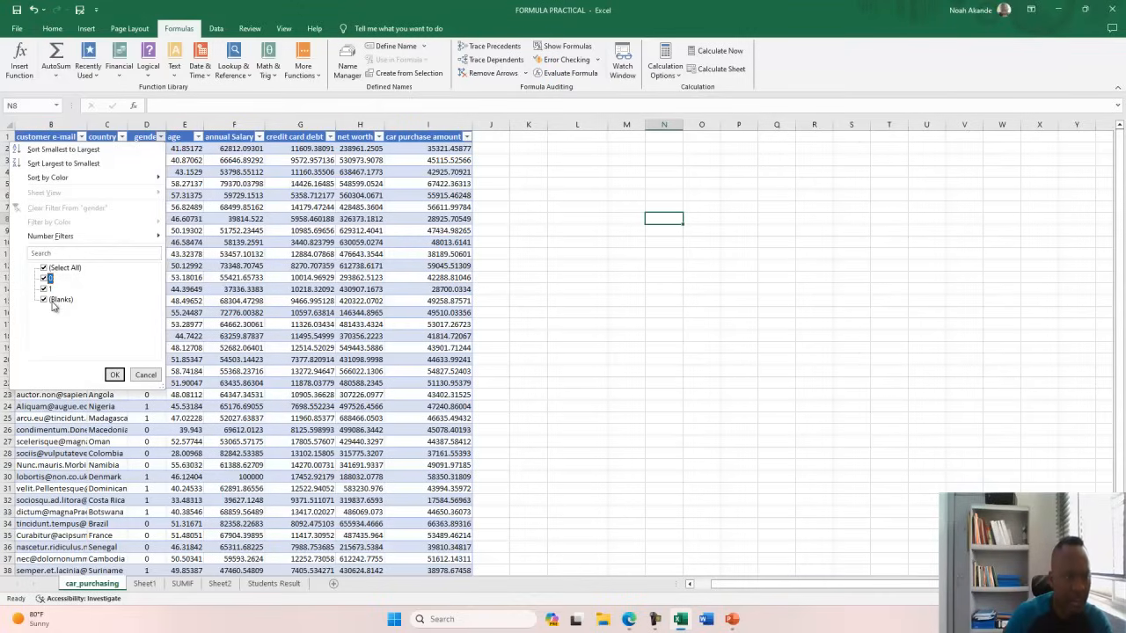
click(114, 374)
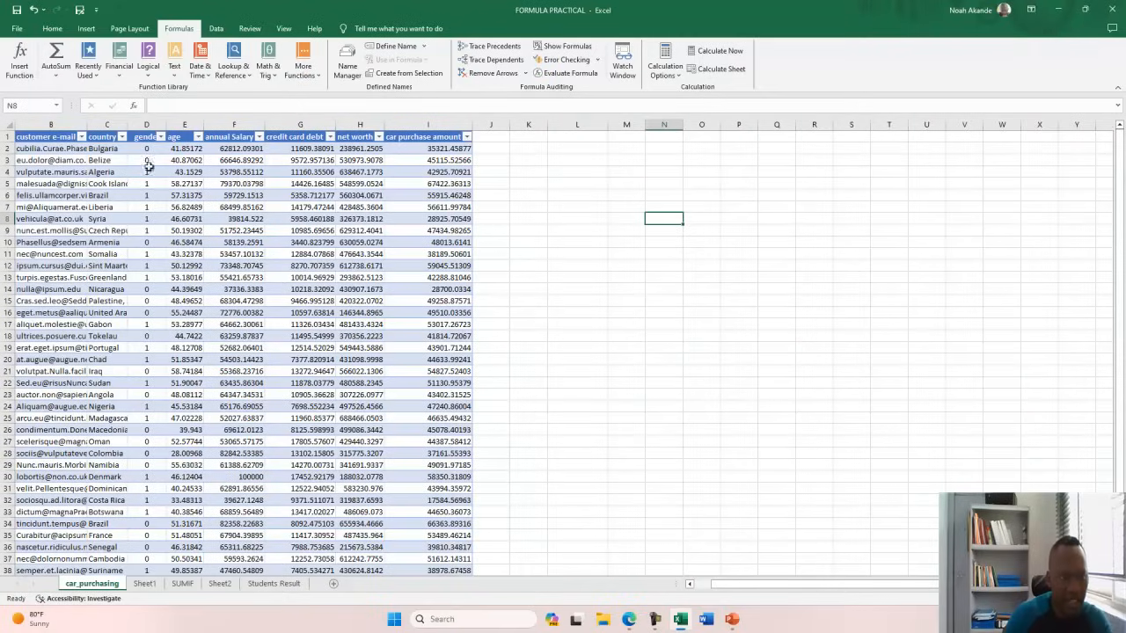
Inspect the empty table rows from row 42 downward and return to the start of the data.
scroll(180, 281, down, 7)
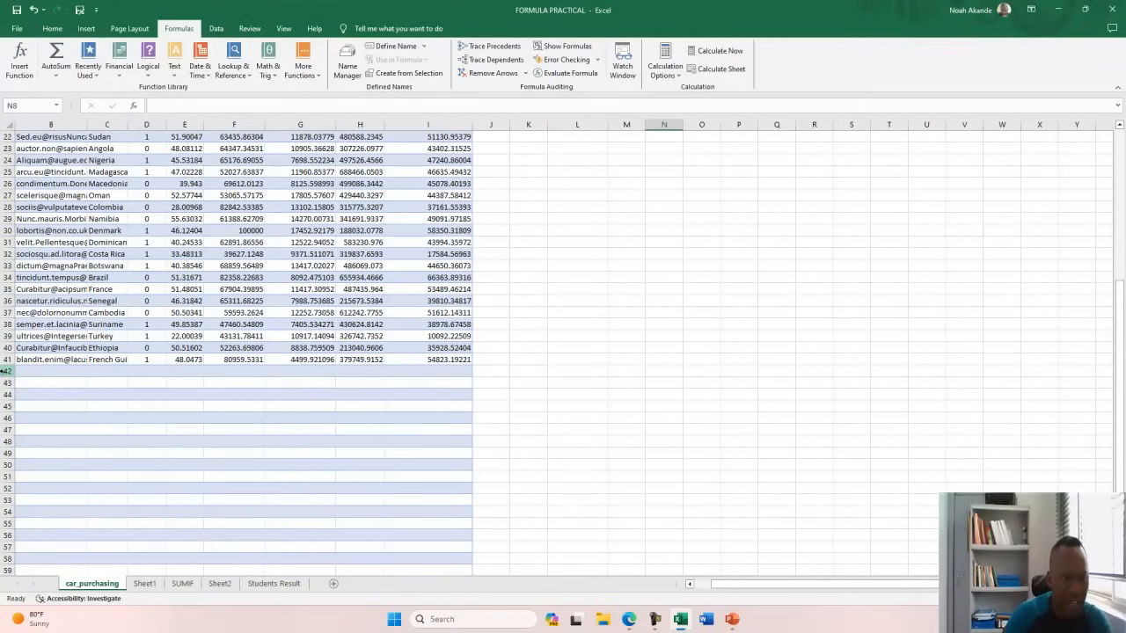
drag(5, 371, 407, 399)
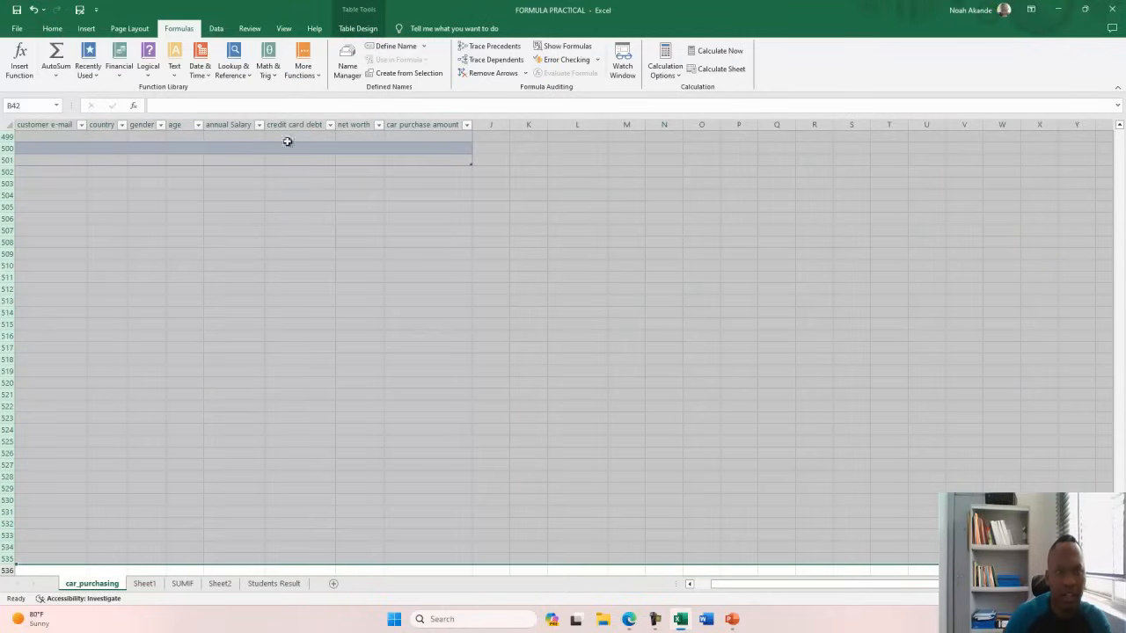
scroll(442, 212, up, 20)
scroll(423, 264, up, 20)
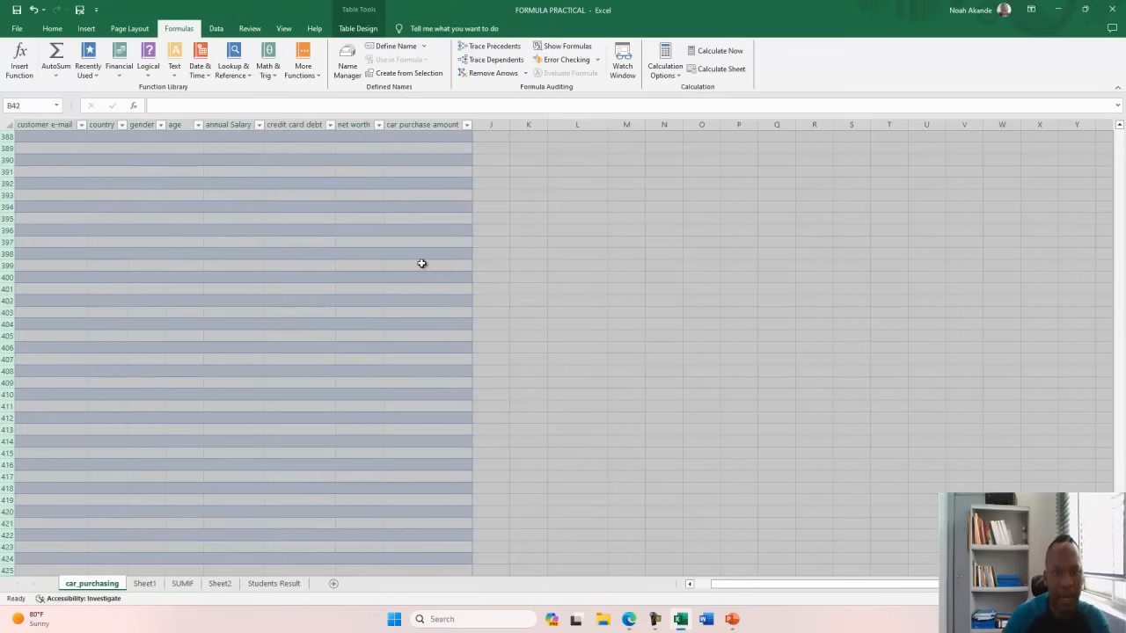
scroll(422, 264, up, 20)
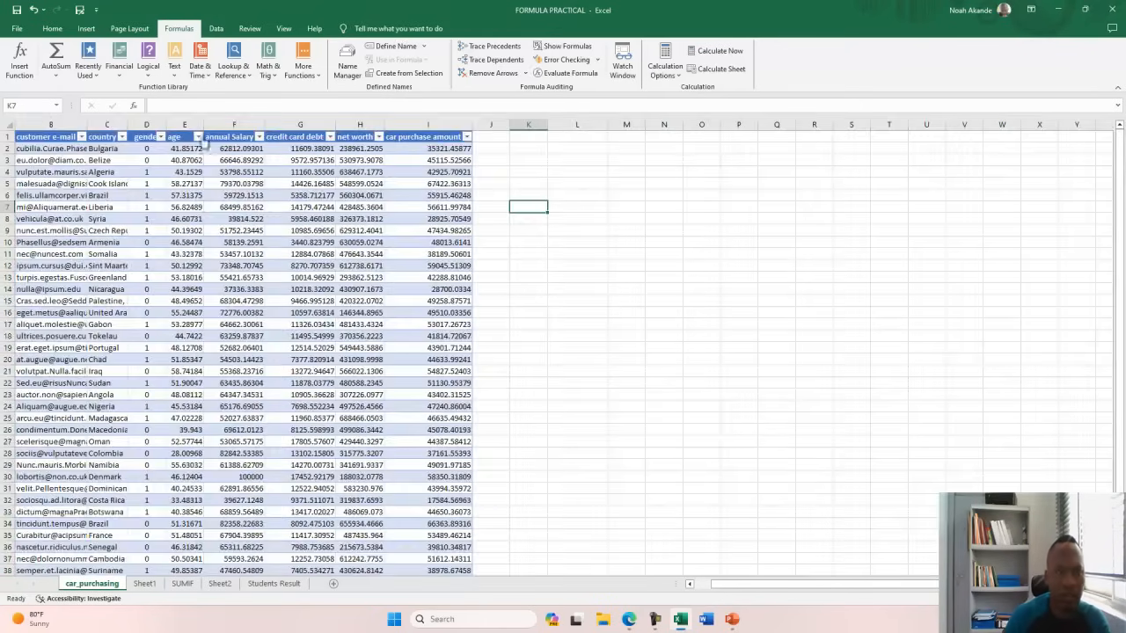
click(148, 124)
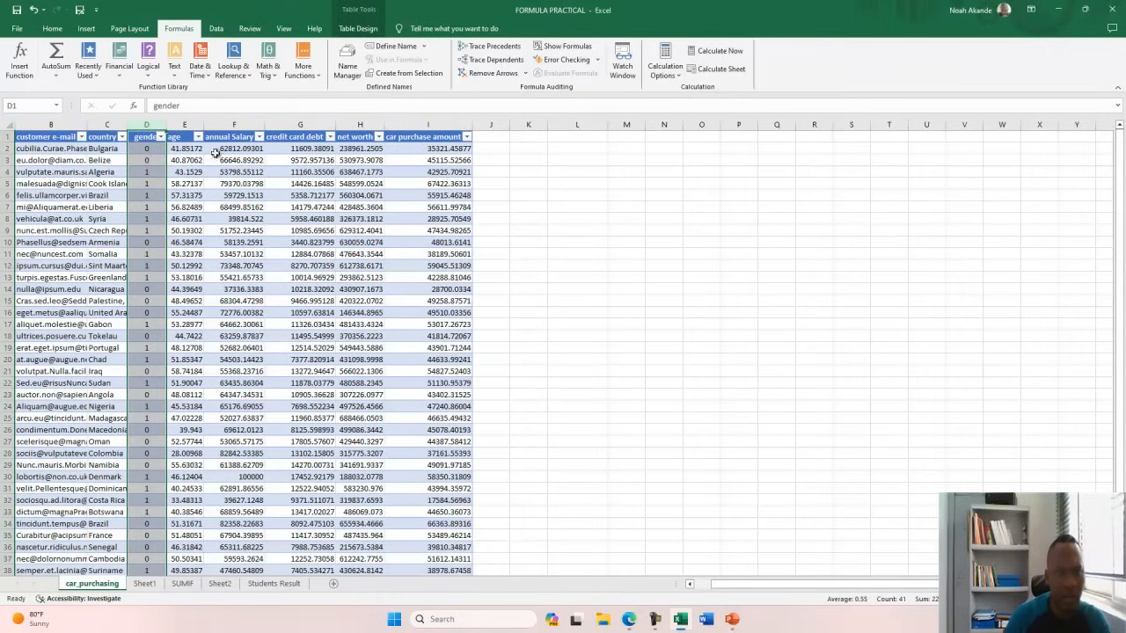
click(528, 124)
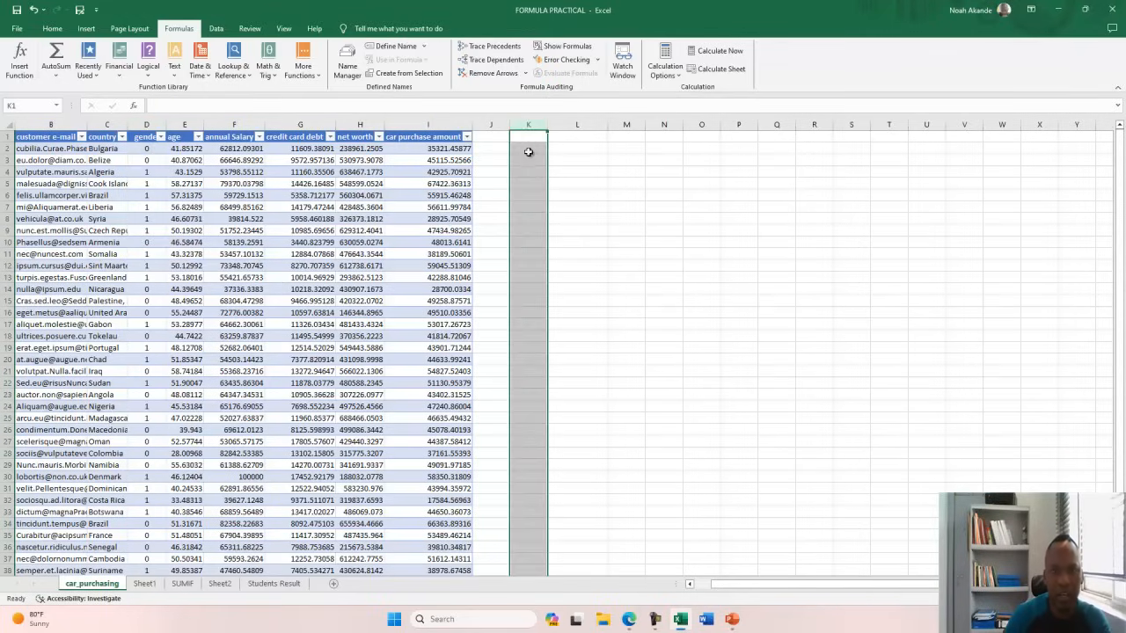
click(523, 148)
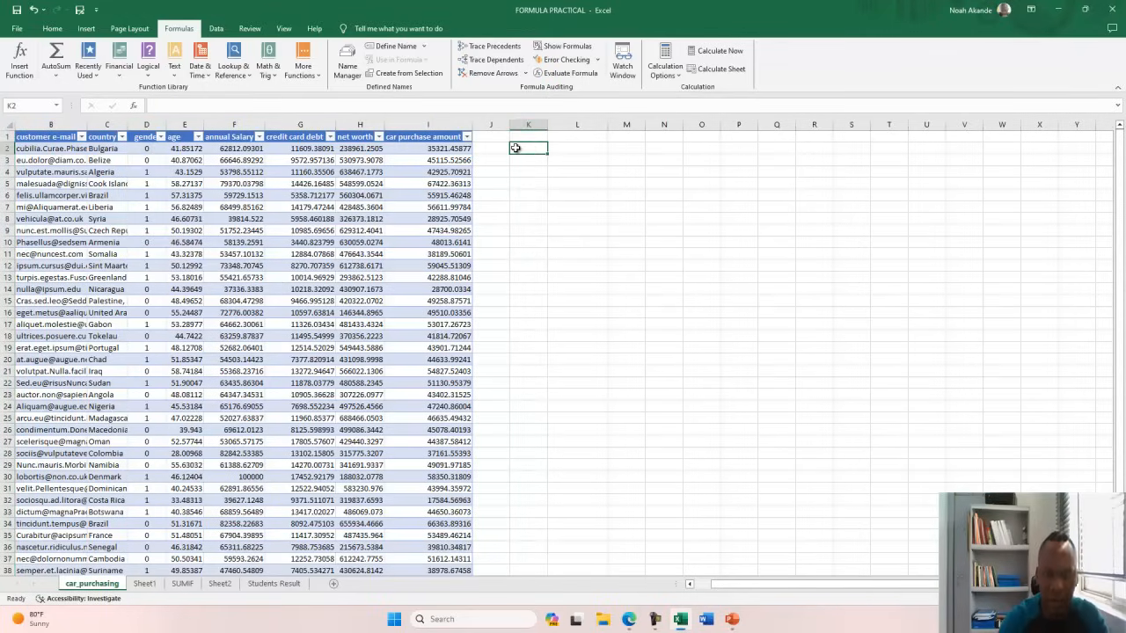
text(=IF()
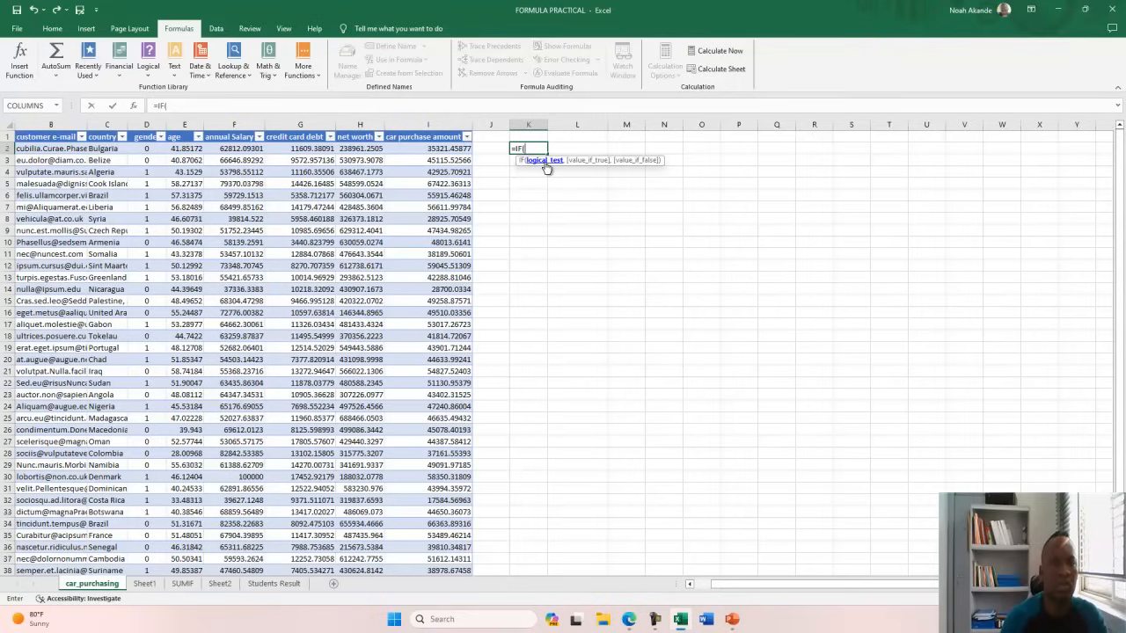
click(146, 148)
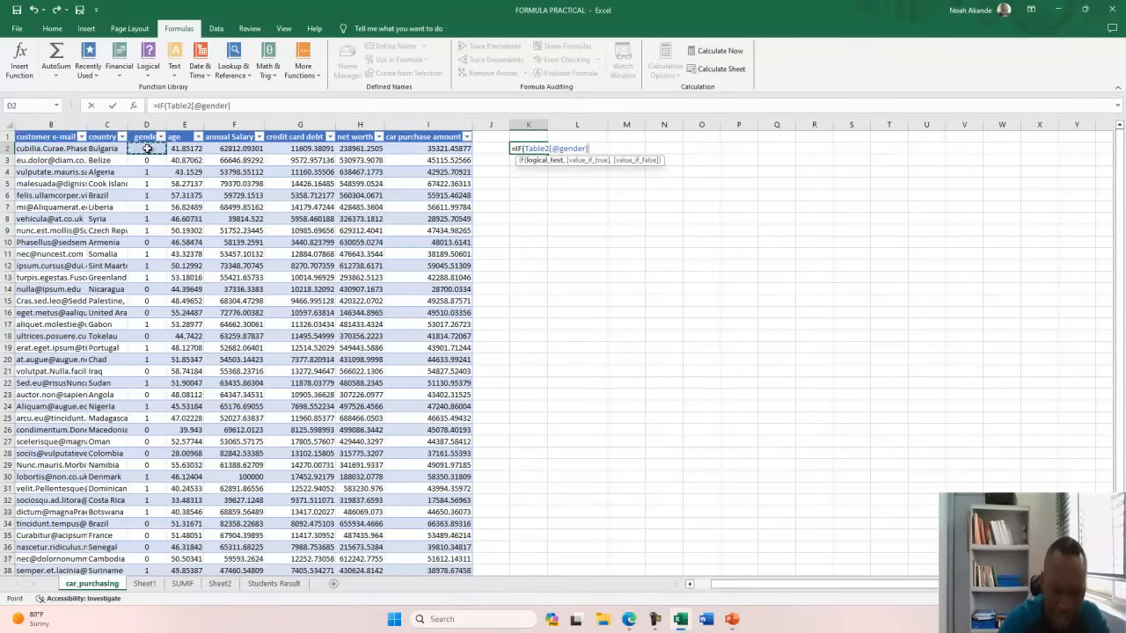
text(=0,)
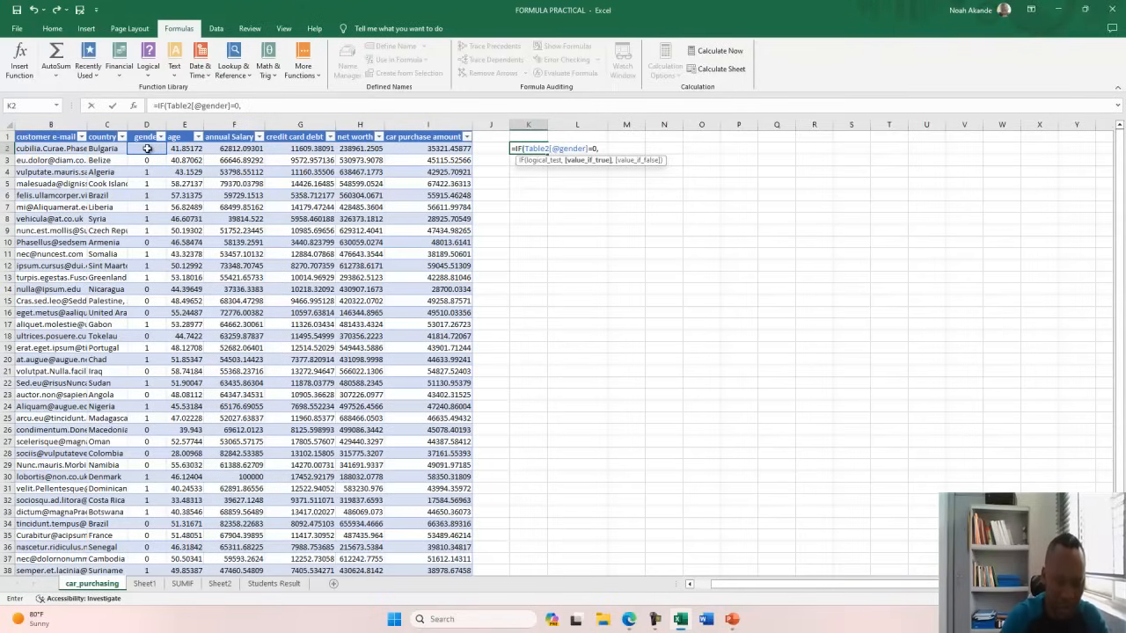
text( "Femal)
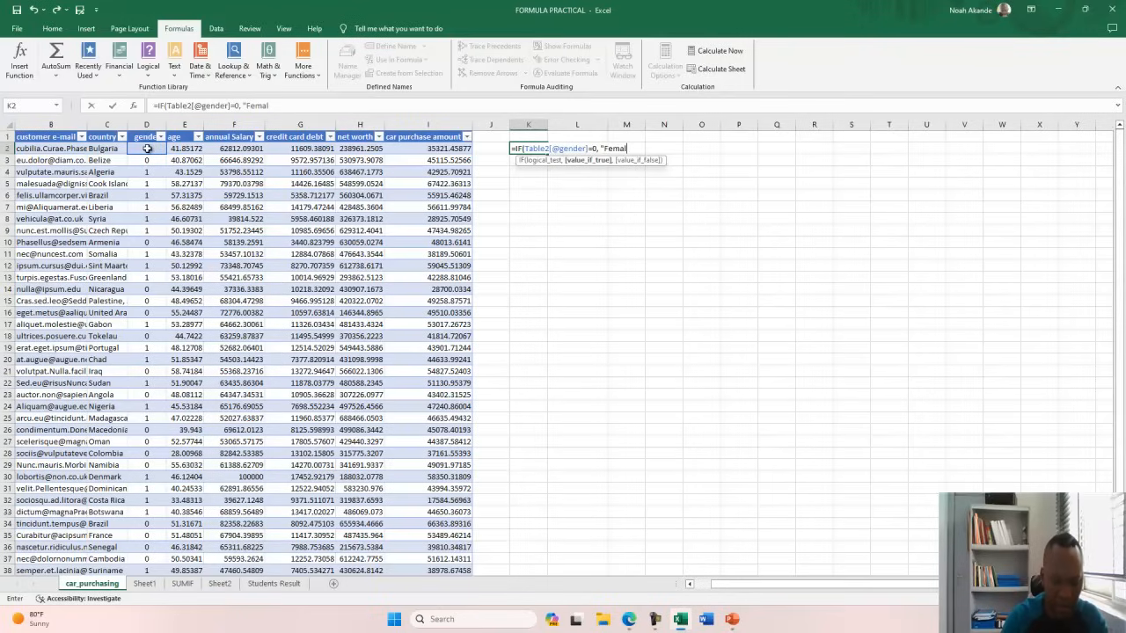
text(e",)
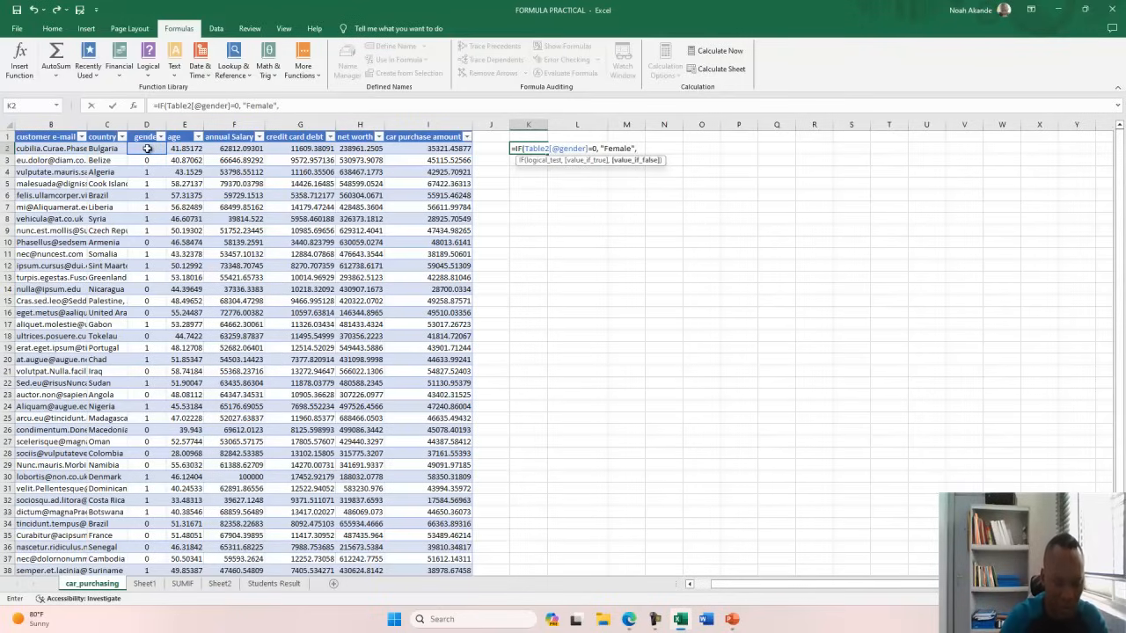
text("Male")
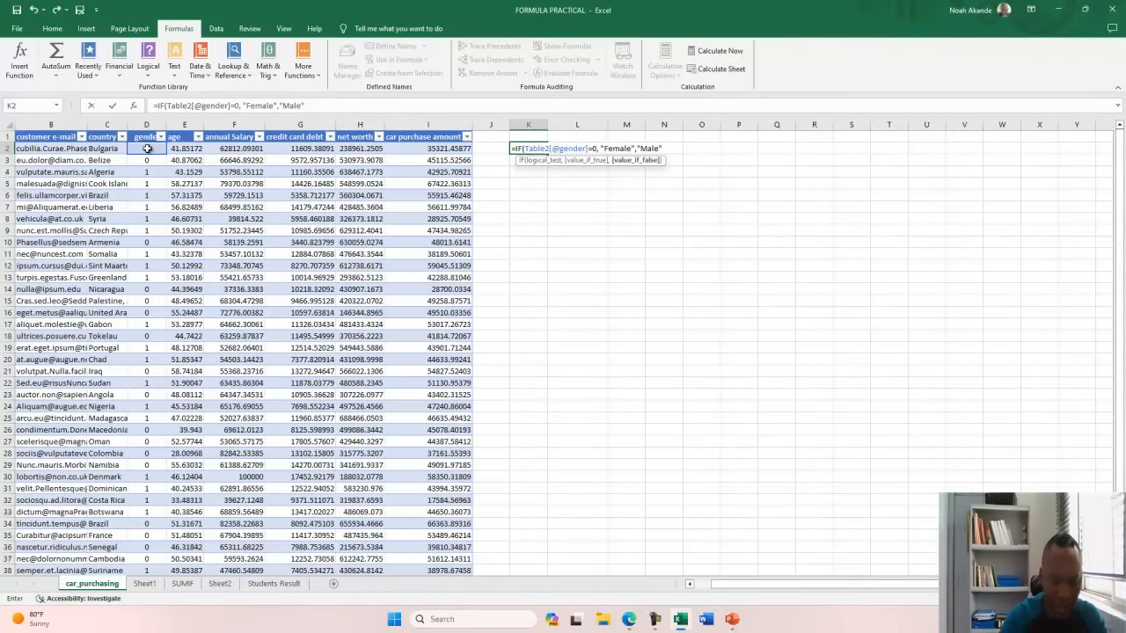
text())
key(Return)
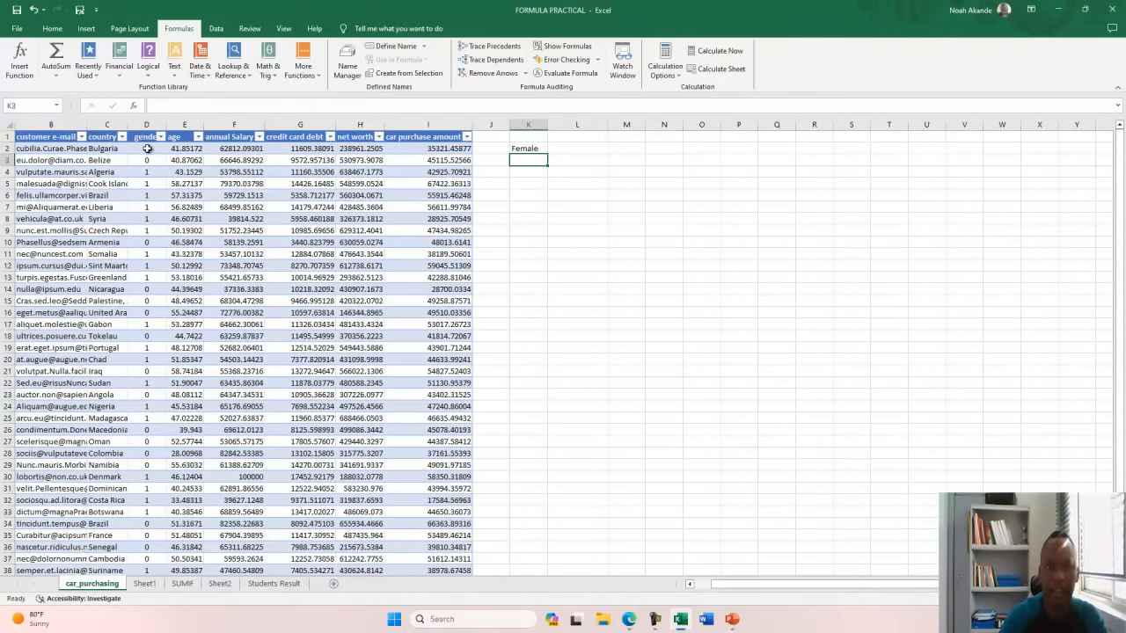
Fill the gender formula from K2 down to K41, the last customer row.
click(526, 149)
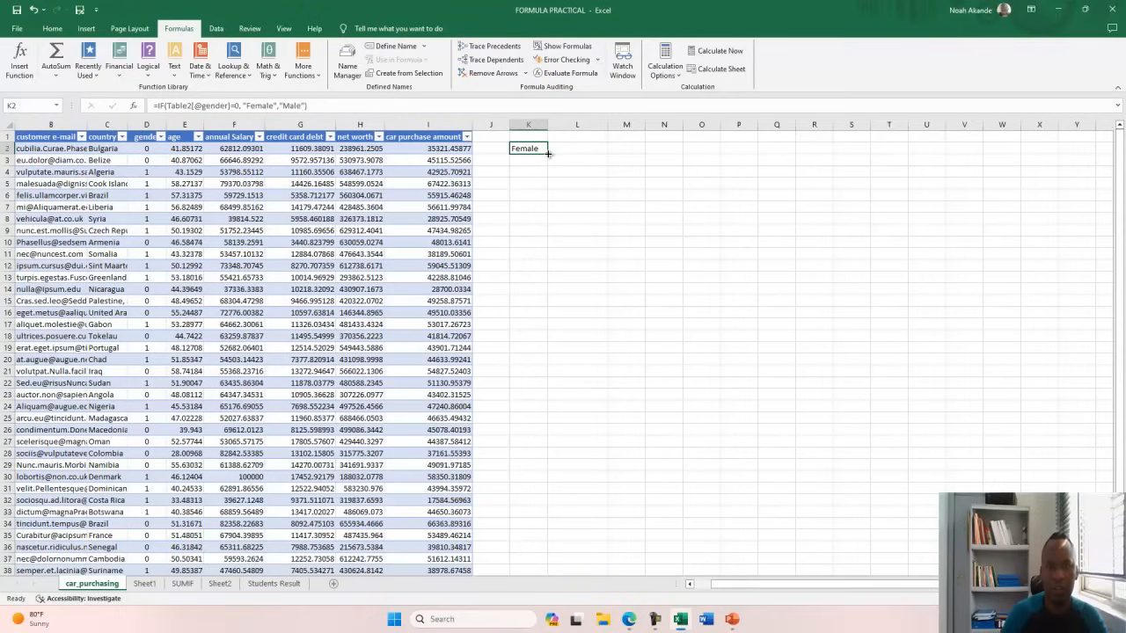
drag(547, 153, 517, 551)
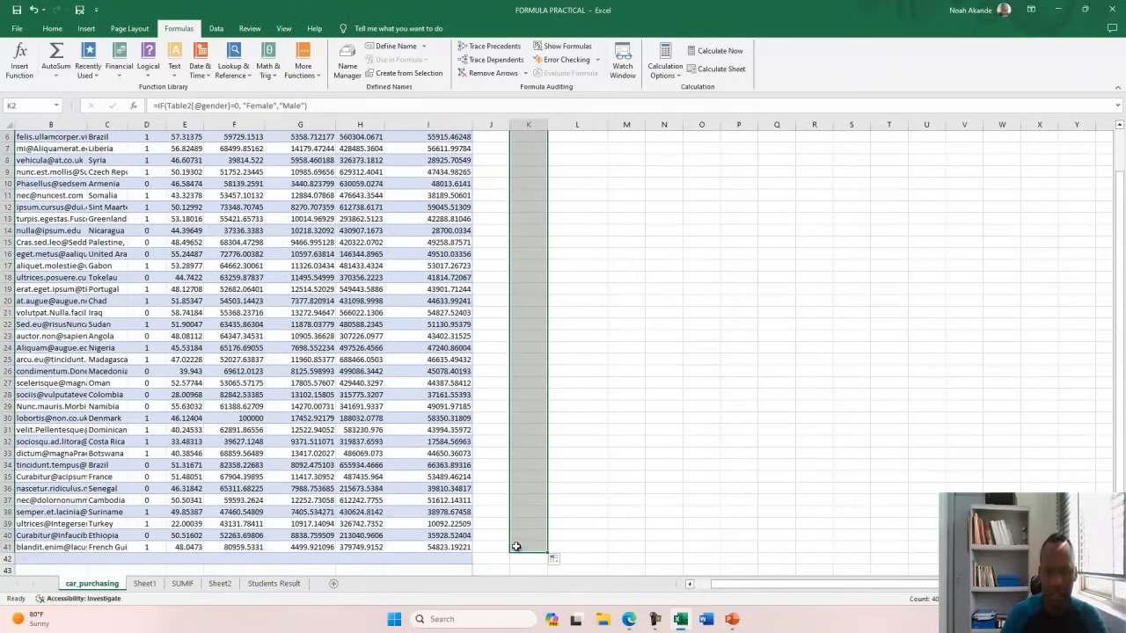
scroll(543, 398, up, 2)
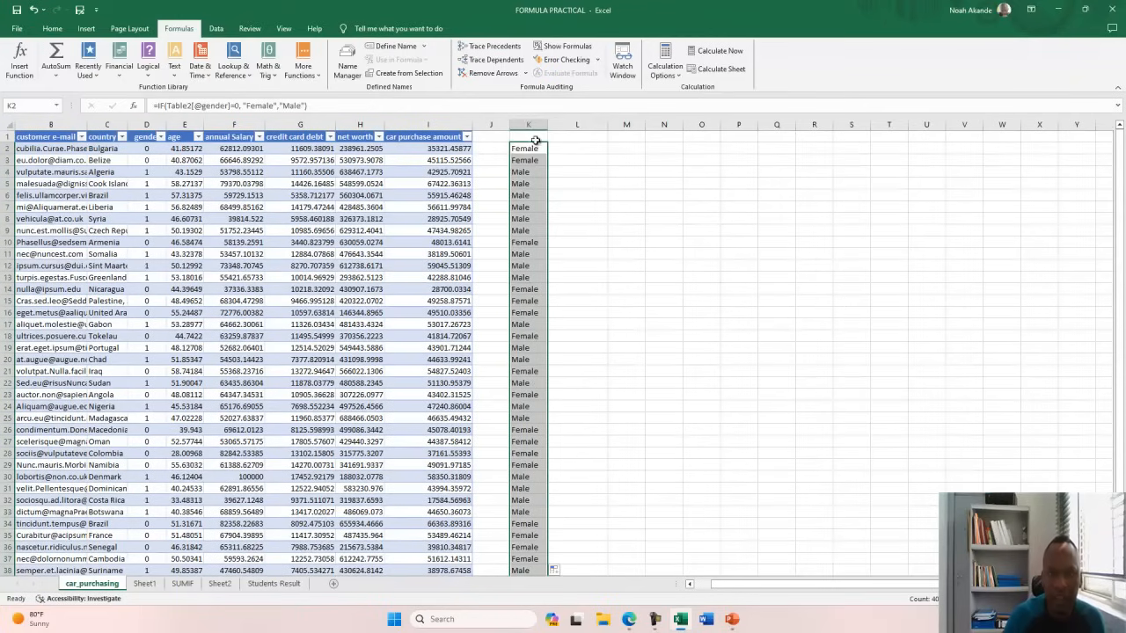
Compare the gender labels in K4 and K10 with the gender codes in their table rows.
click(533, 171)
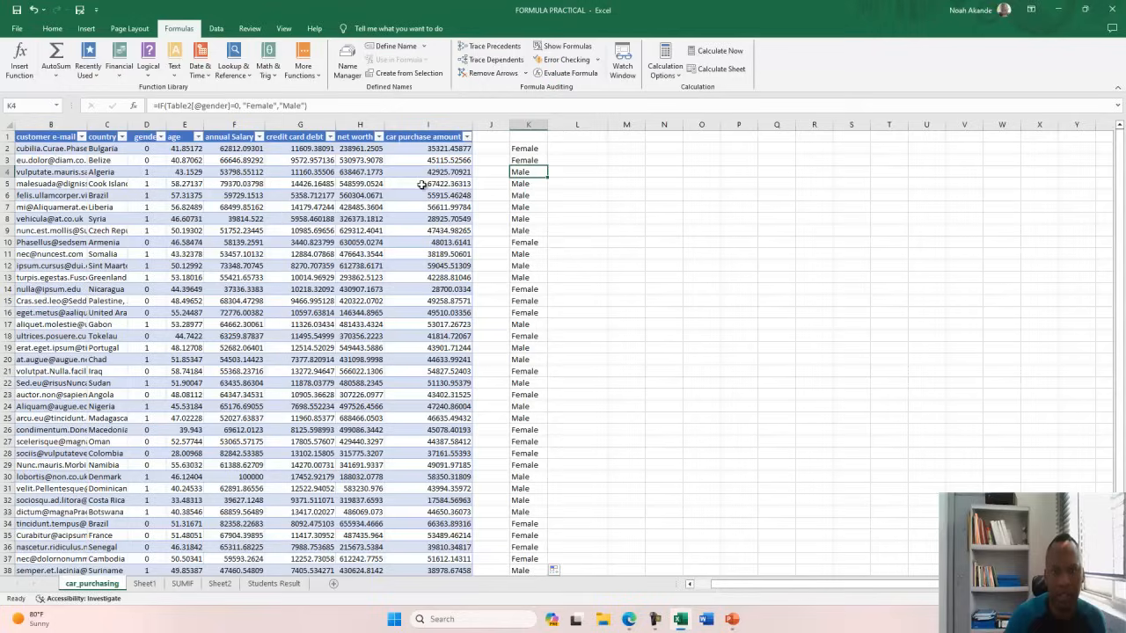
click(531, 240)
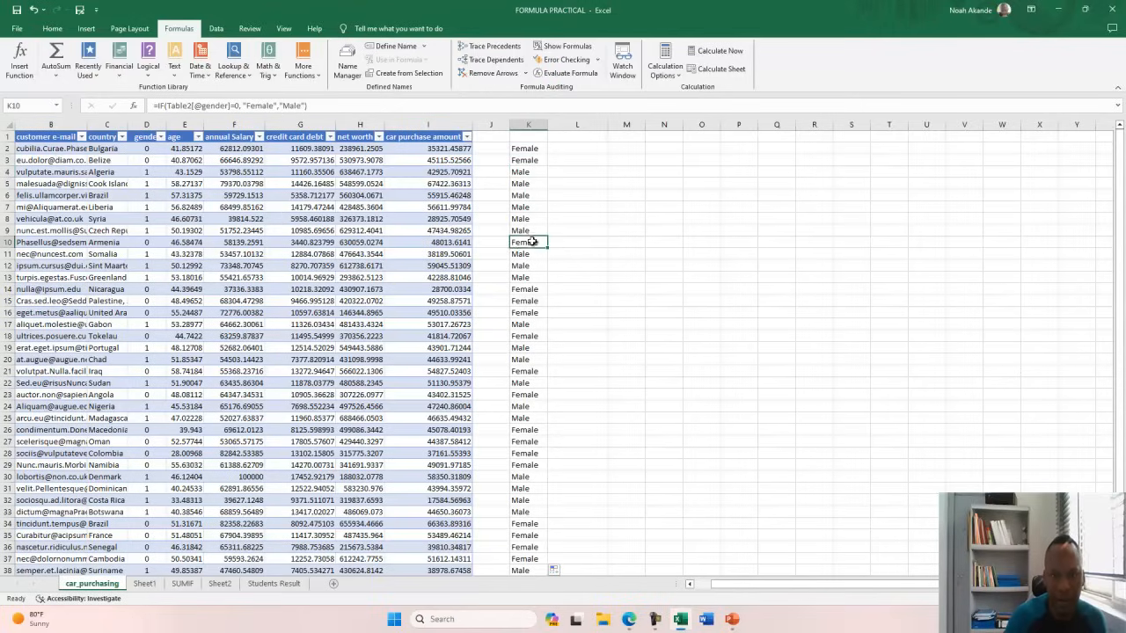
click(8, 242)
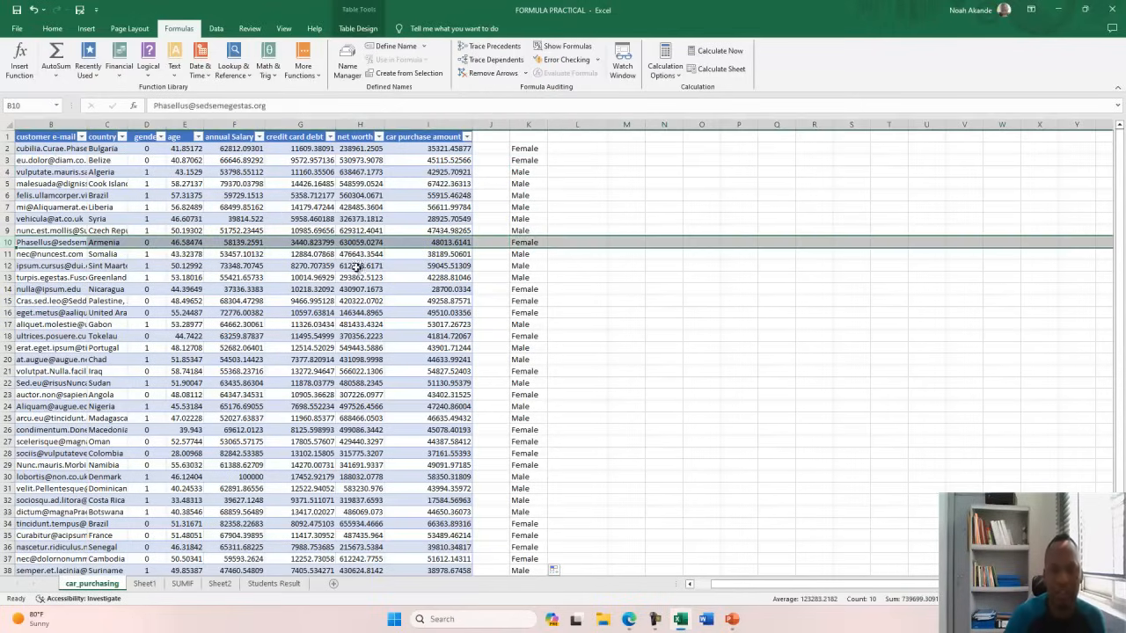
click(527, 242)
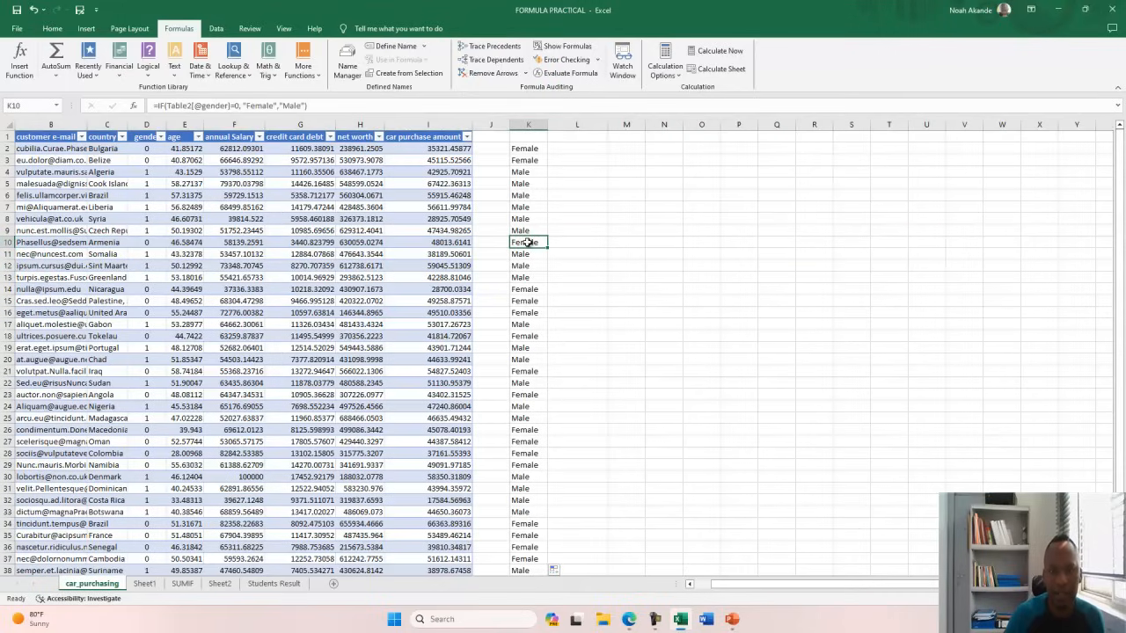
double_click(527, 241)
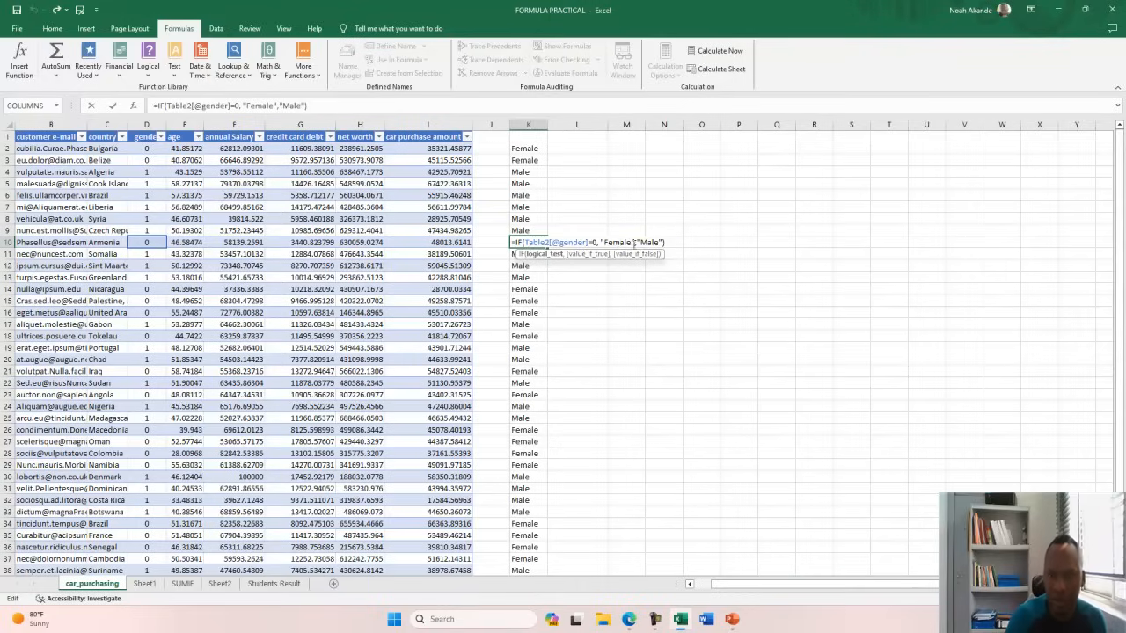
drag(589, 243, 547, 243)
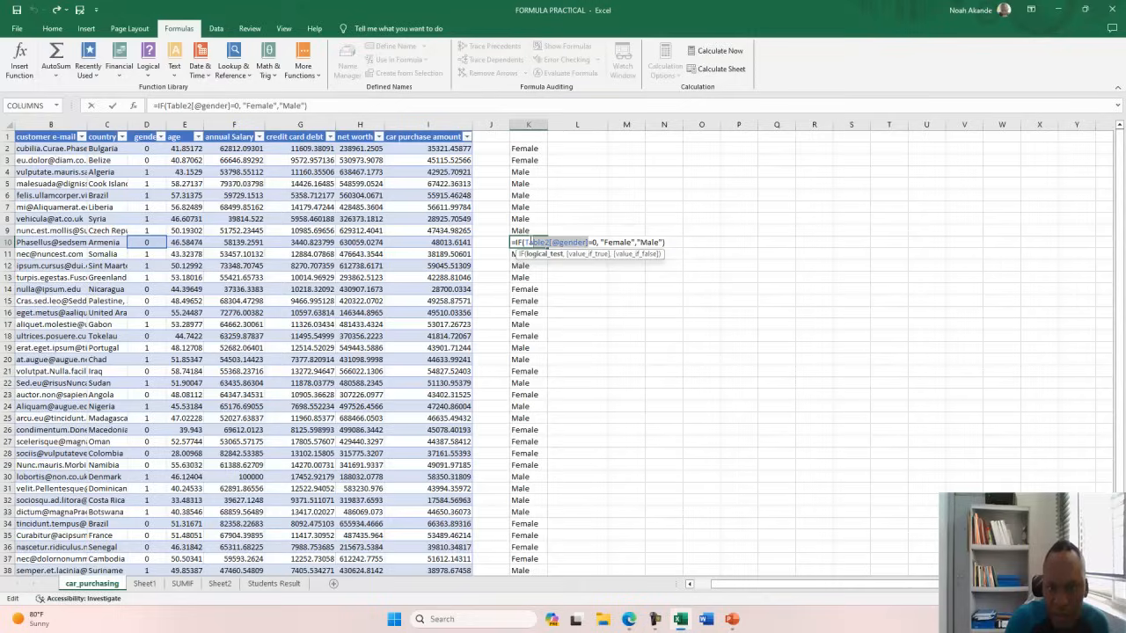
drag(526, 242, 524, 243)
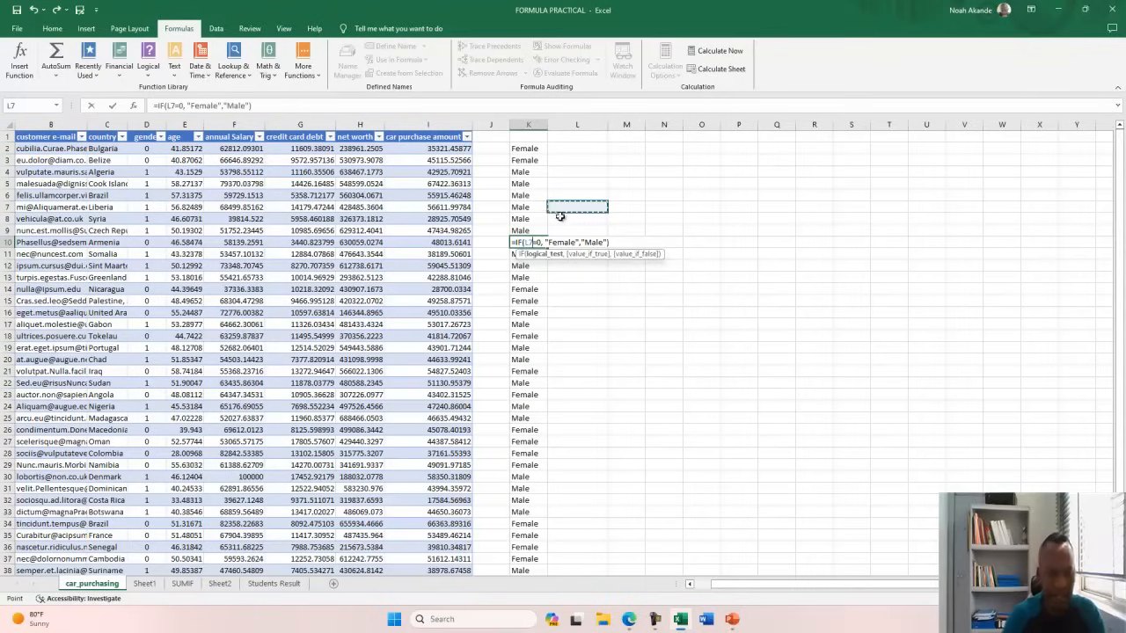
key(ctrl+Return)
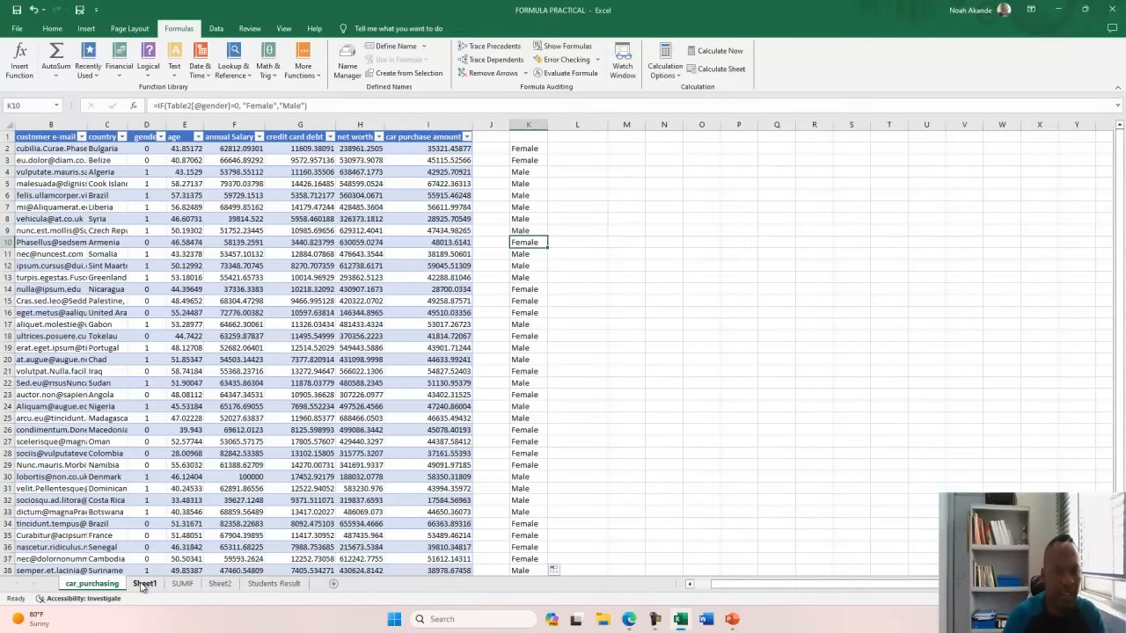
In Sheet1, enter =IF(D2=0, "Female", "Male") in cell K2 to label the first customer's gender.
click(143, 583)
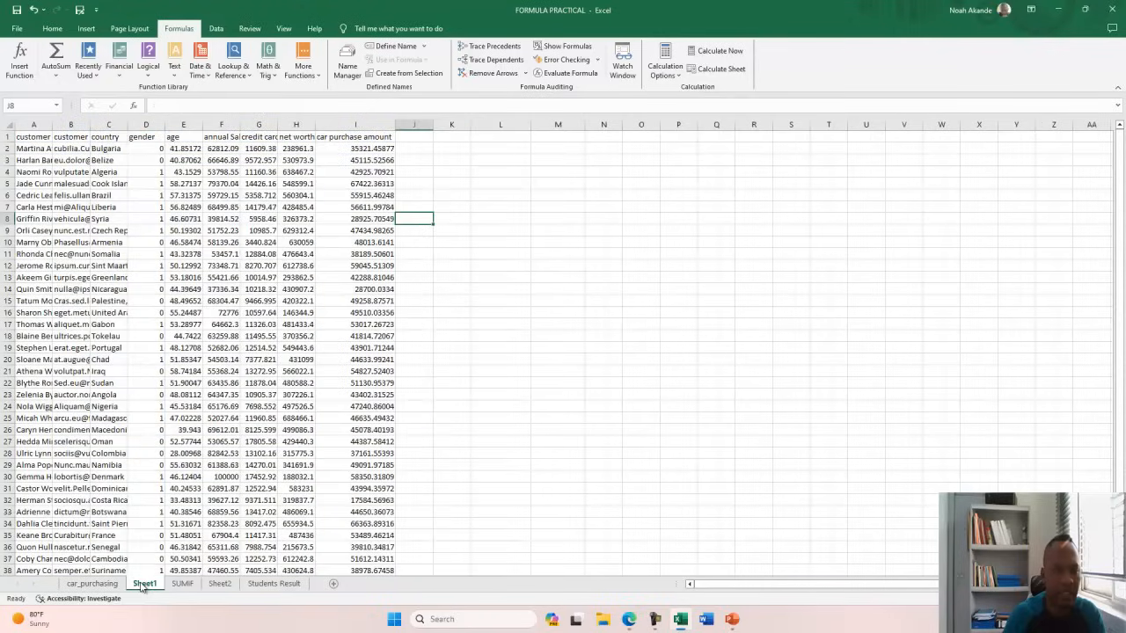
click(448, 150)
text(=)
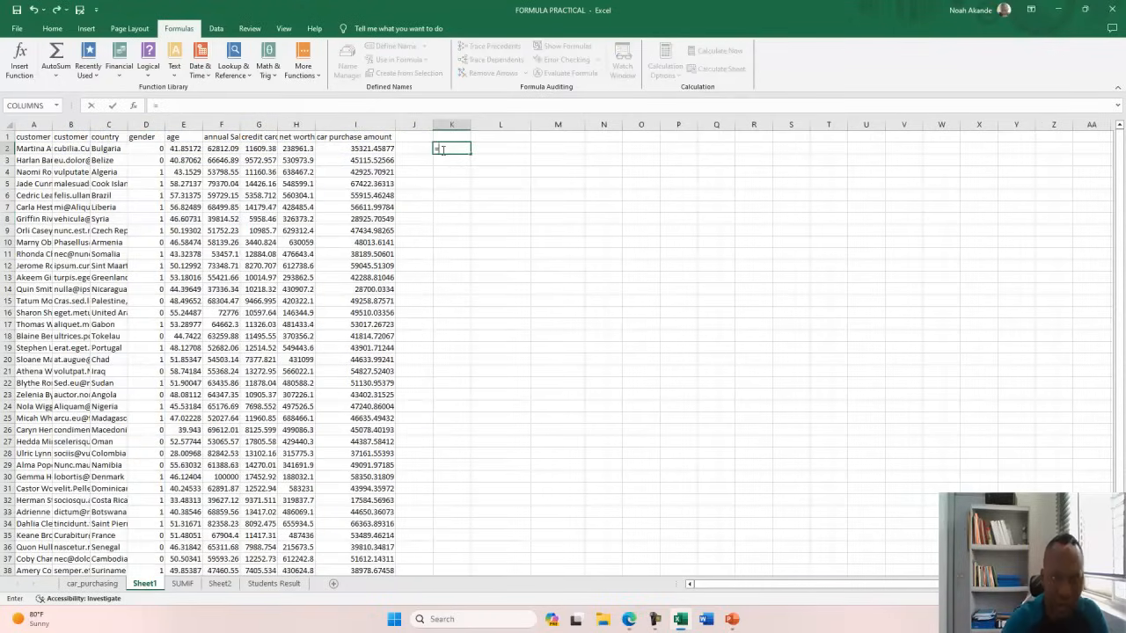
text(if)
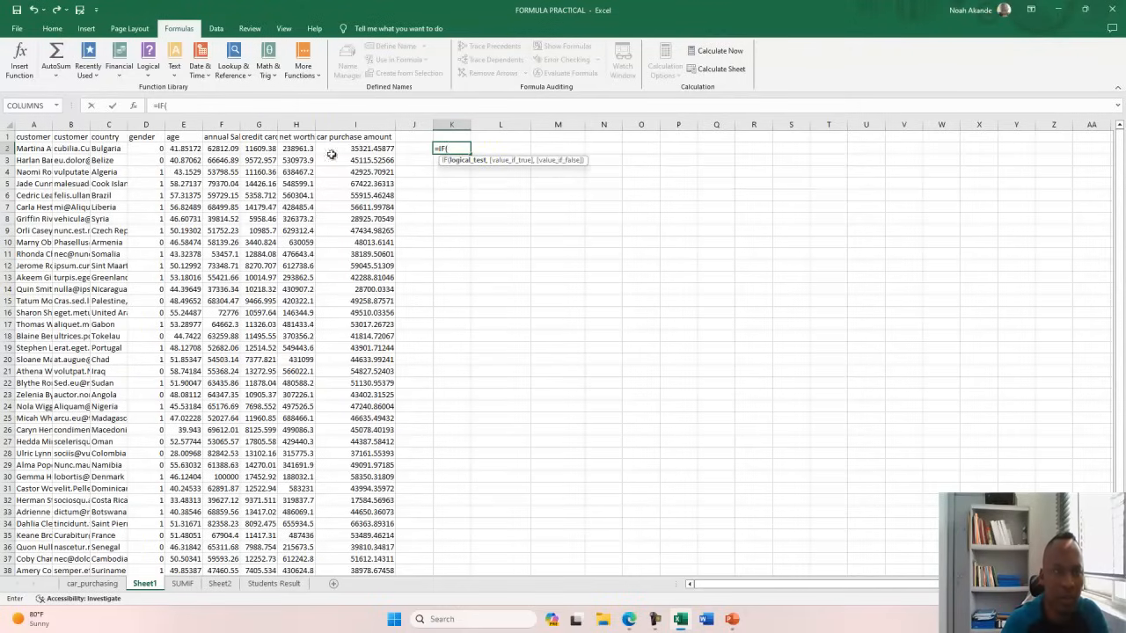
click(151, 149)
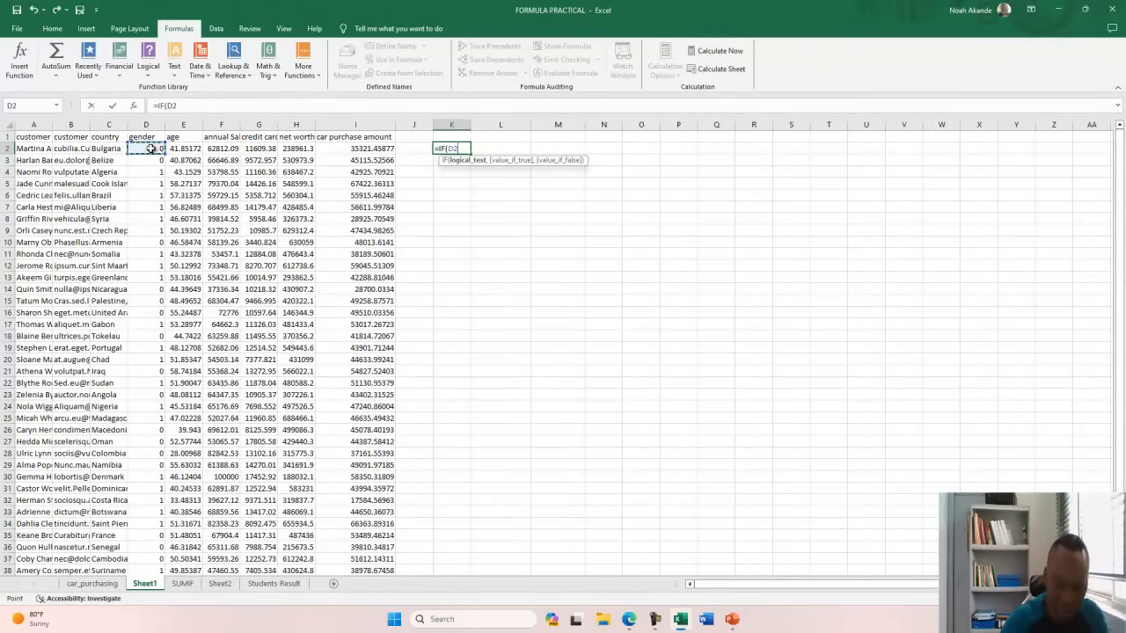
text(=0, "Fem)
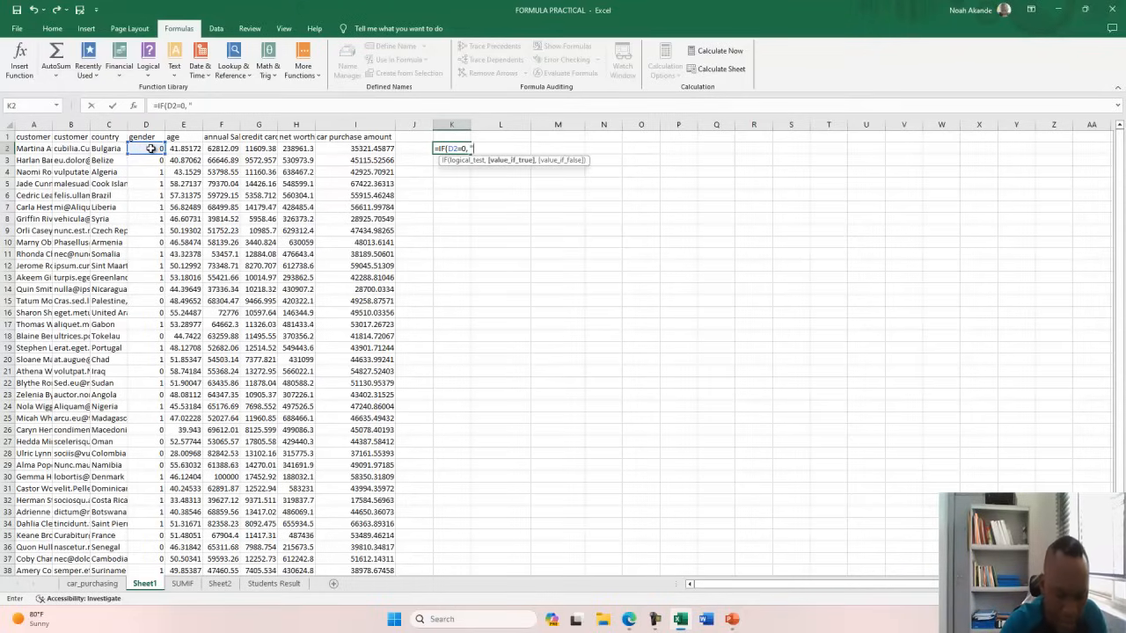
text(ale)
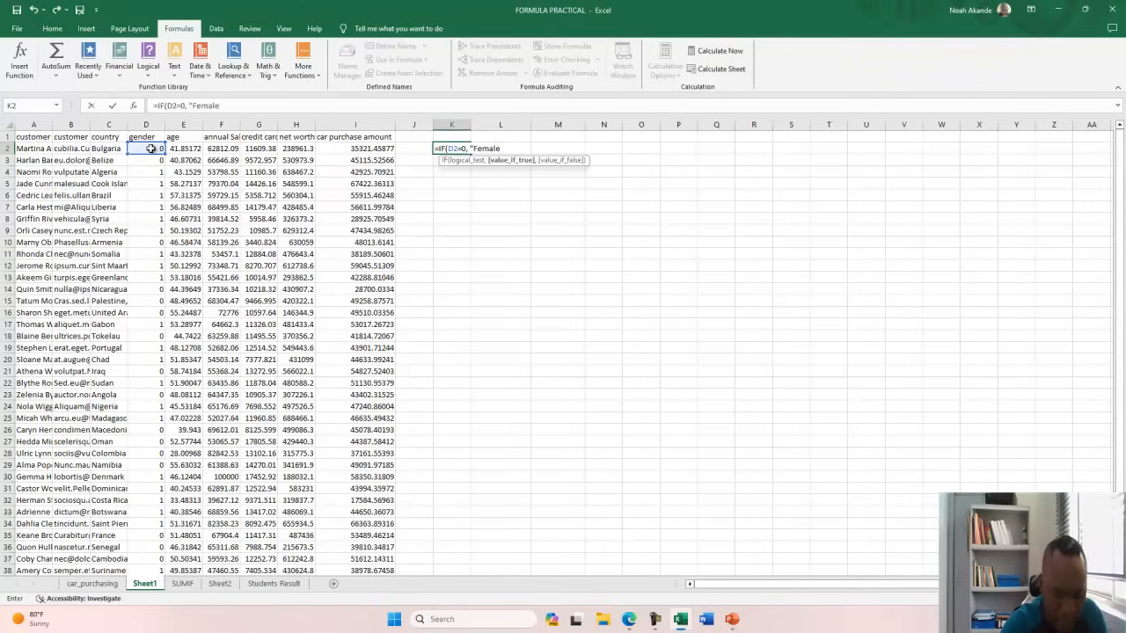
text(",)
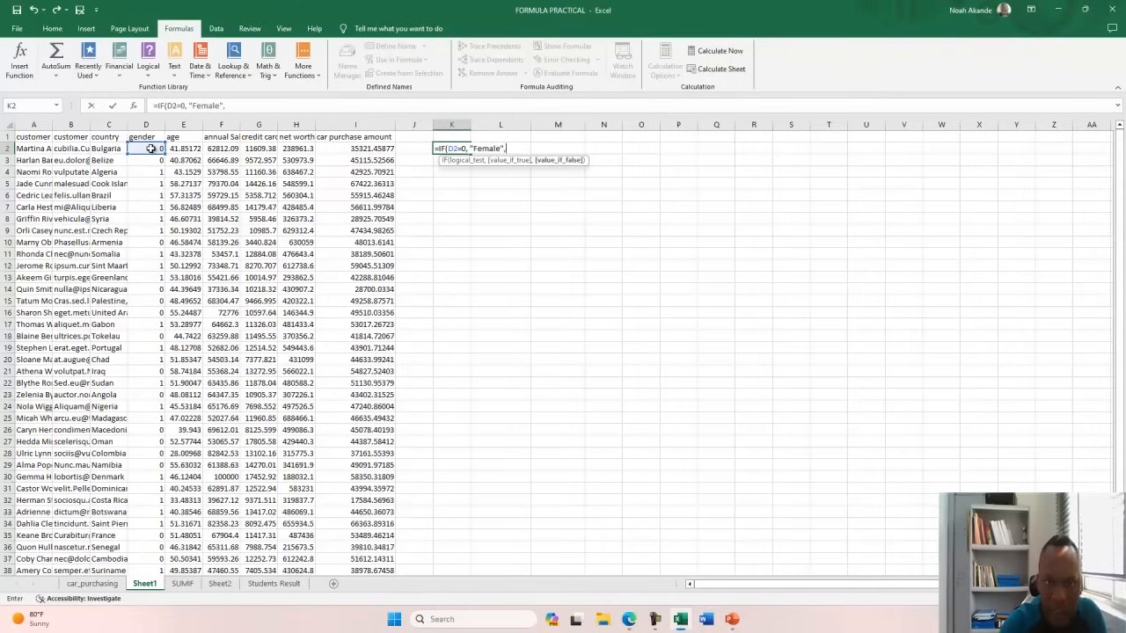
text( "Male")
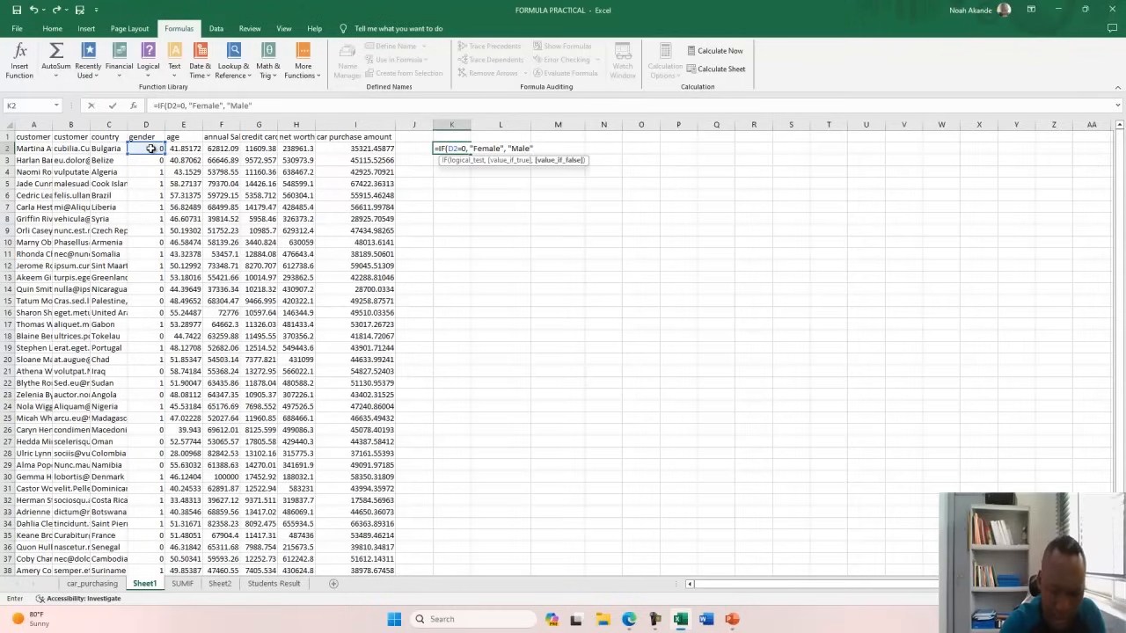
text())
key(Return)
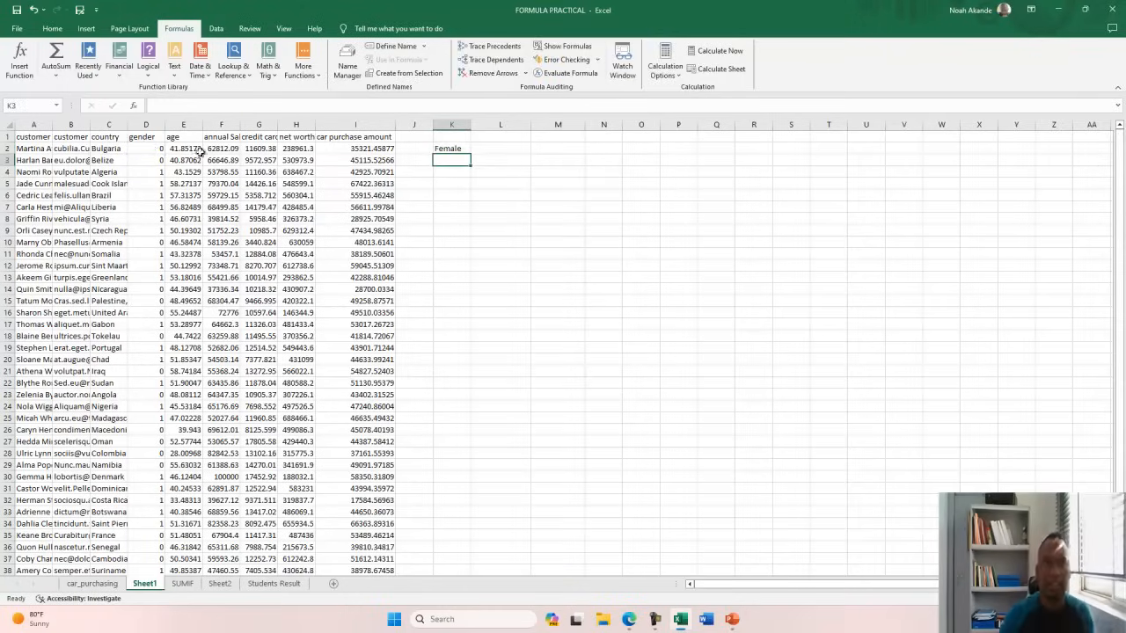
Fill the gender formula from K2 down to K41 and widen column K slightly.
click(454, 146)
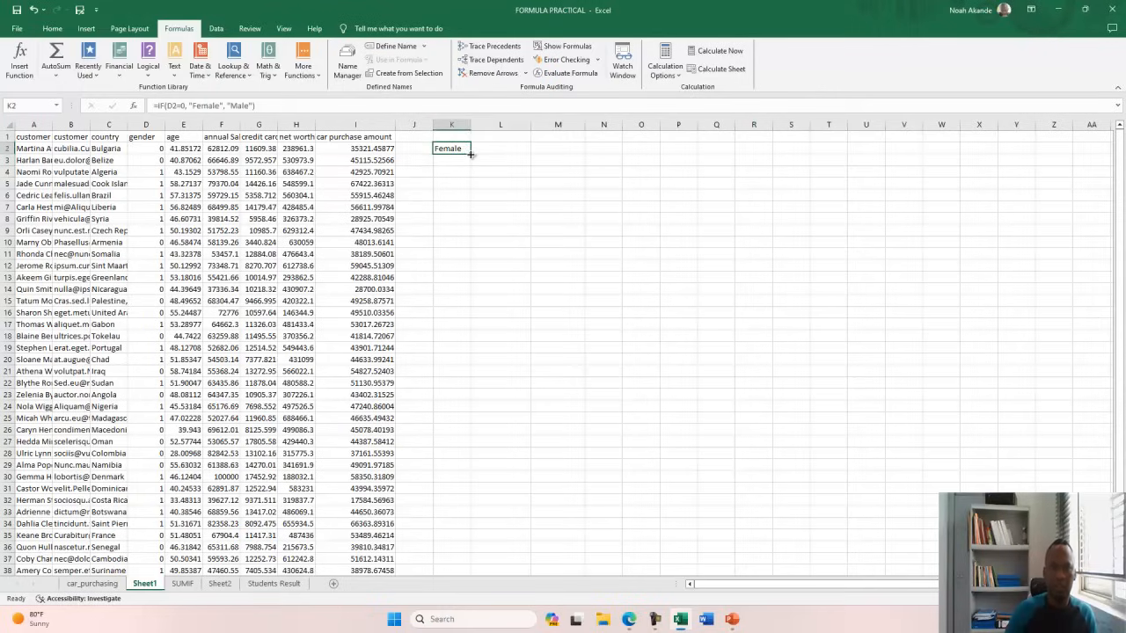
drag(471, 153, 438, 562)
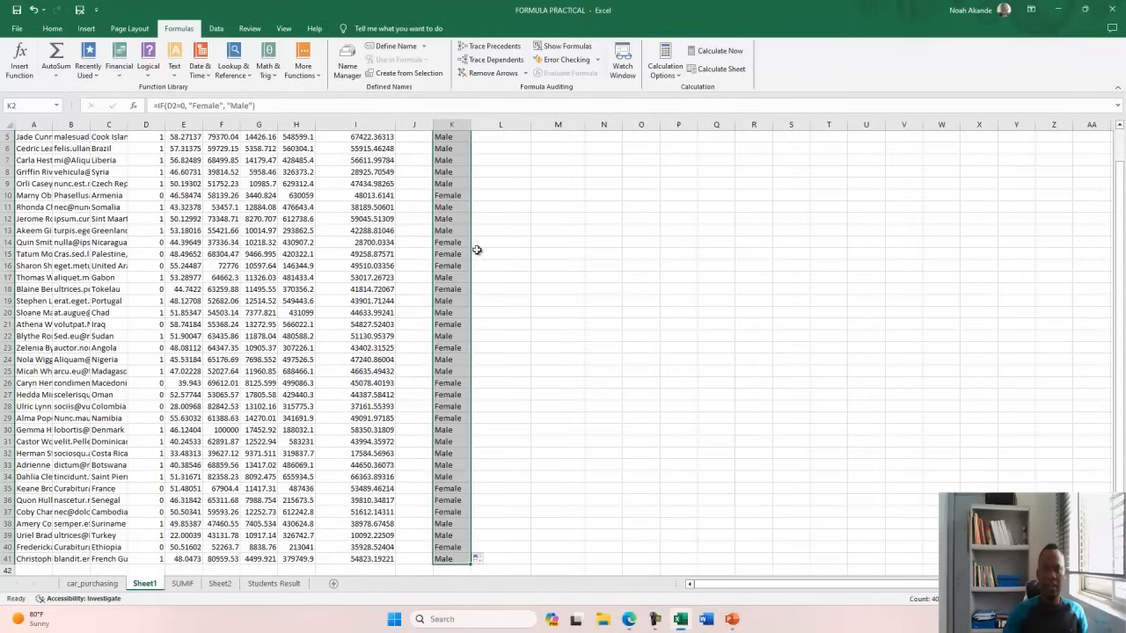
drag(472, 129, 490, 128)
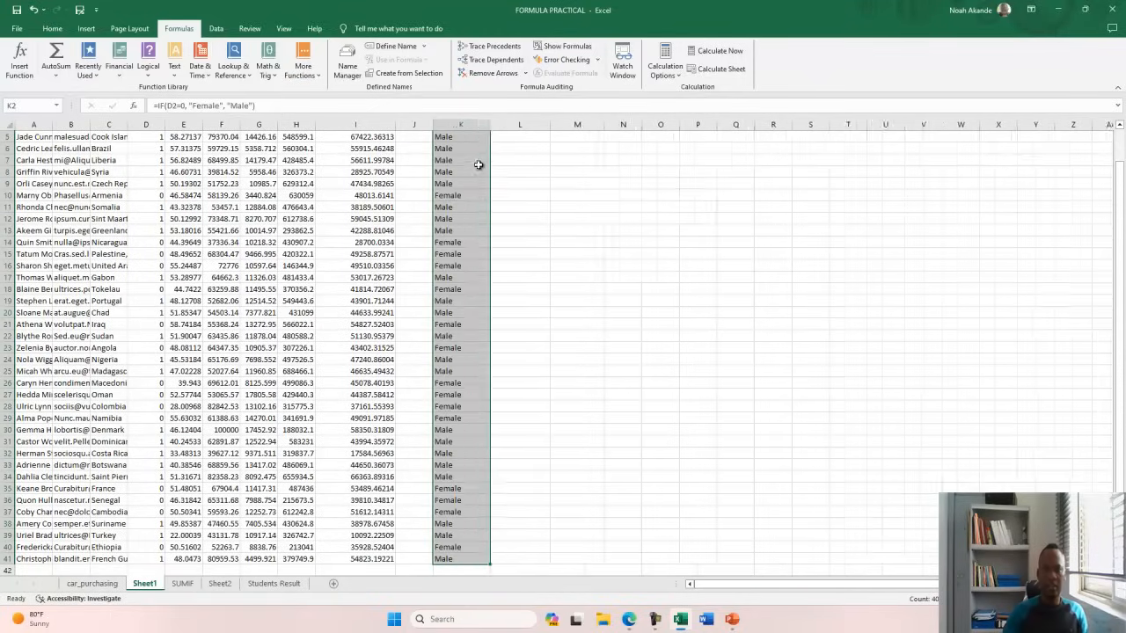
scroll(475, 163, up, 2)
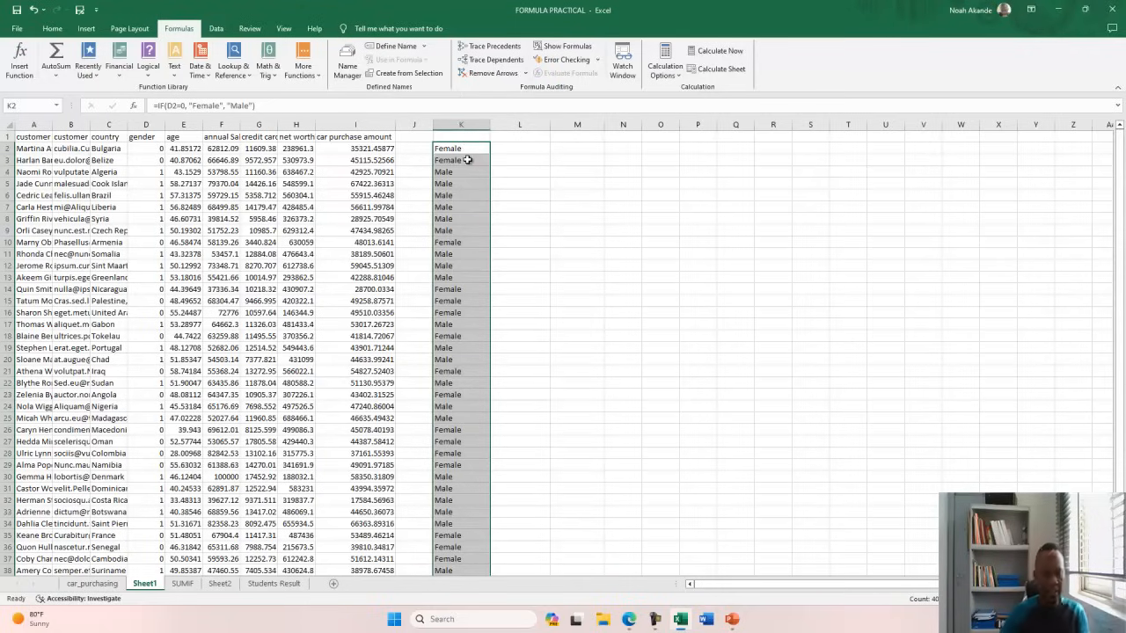
Switch to the PowerPoint slide show and reveal the second practice question.
key(alt+Tab)
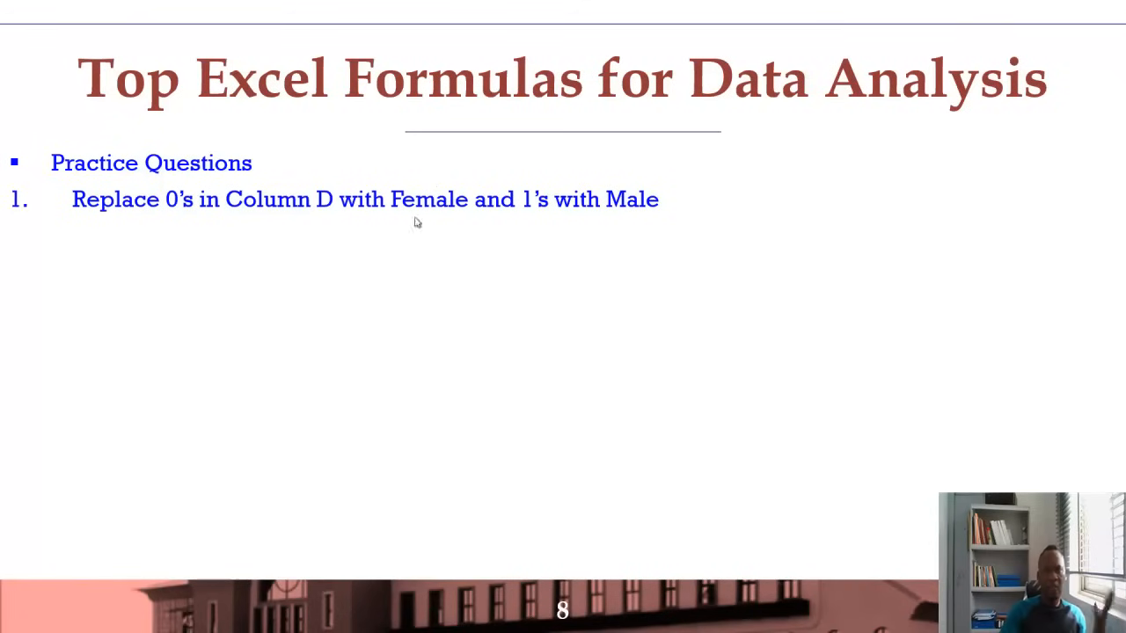
click(272, 253)
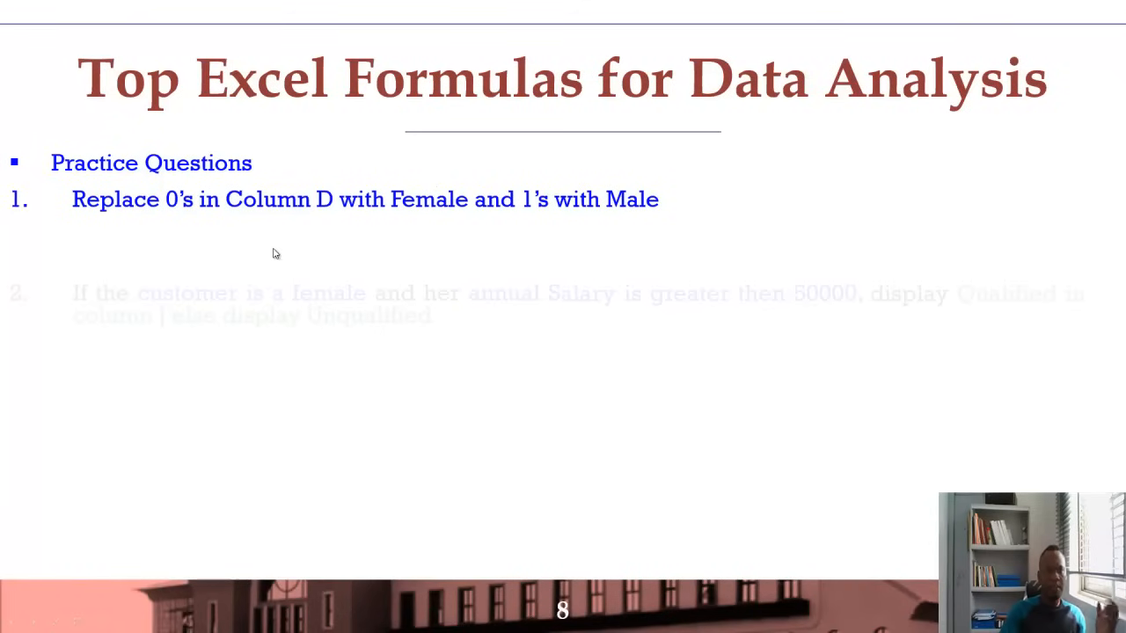
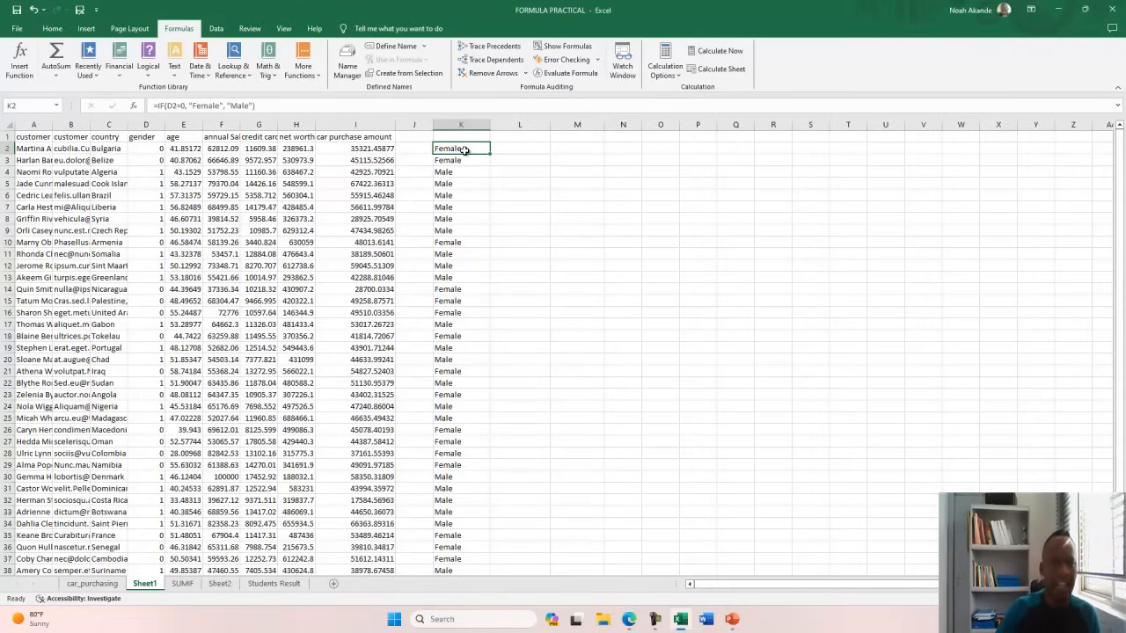
Back in Excel's Sheet1, begin an IF formula in J2 with AND(K2="Female",F2>50000) as the logical test.
click(232, 147)
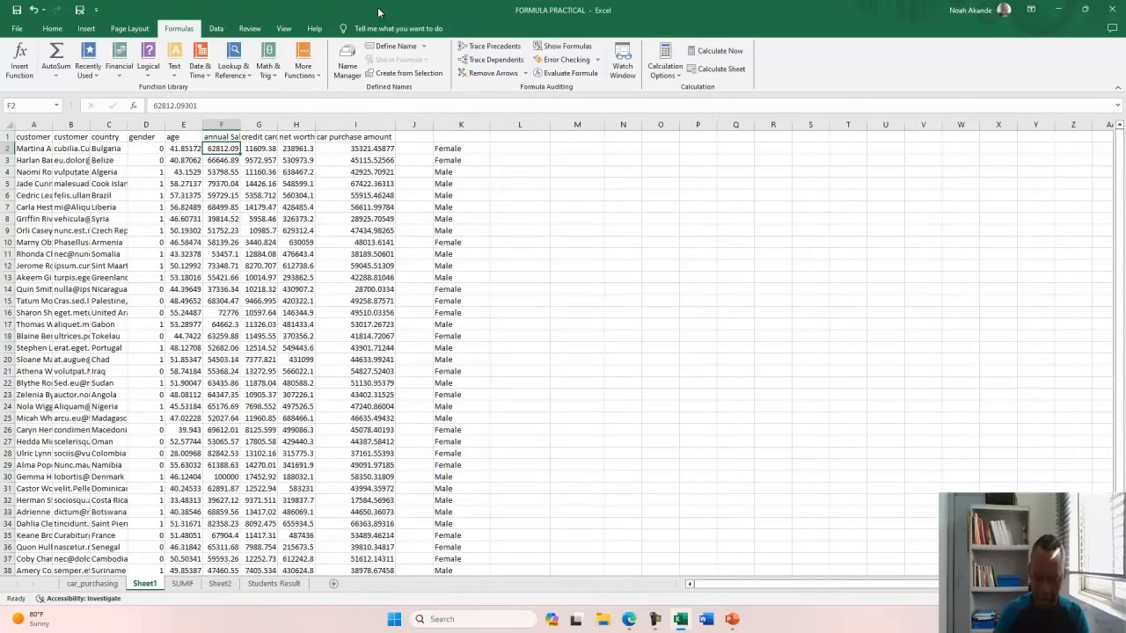
click(419, 147)
text(=IF()
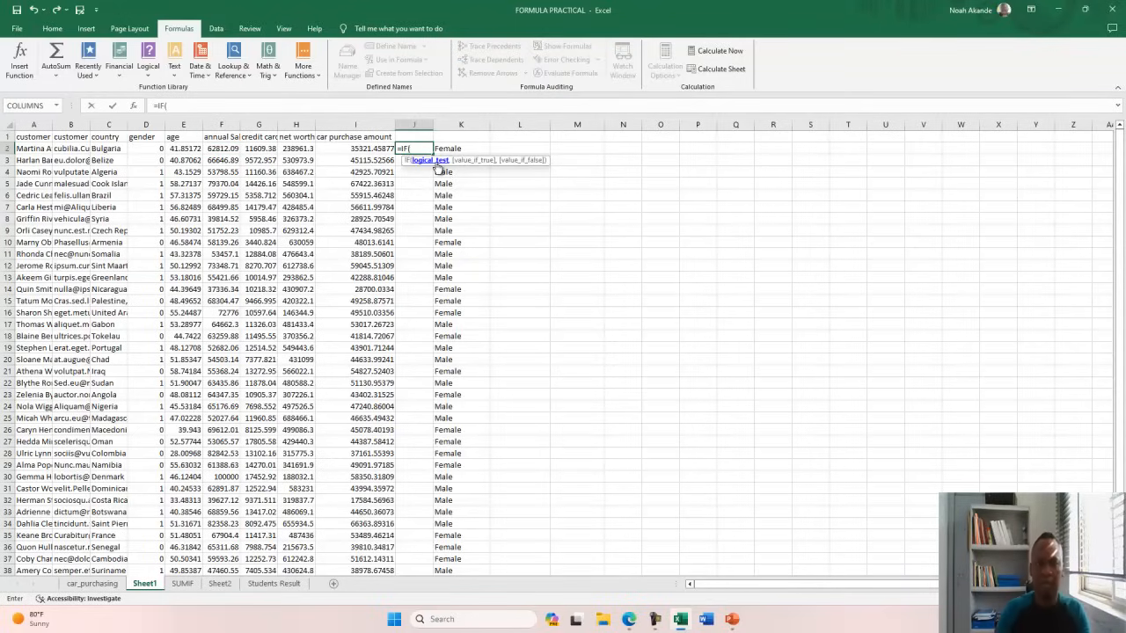
text(AND()
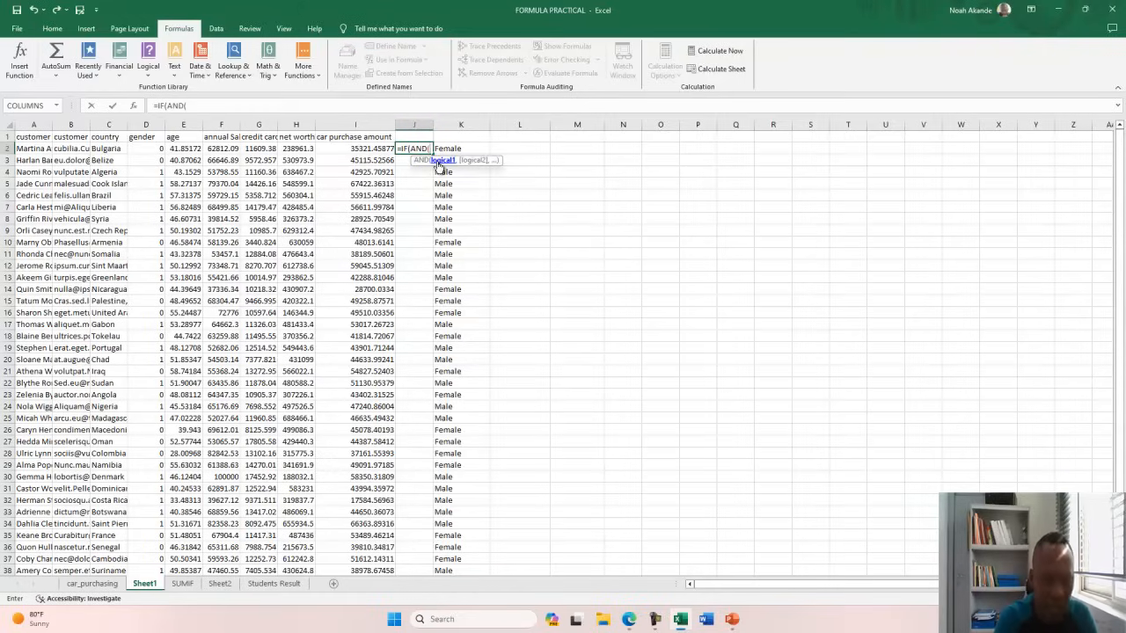
text(K)
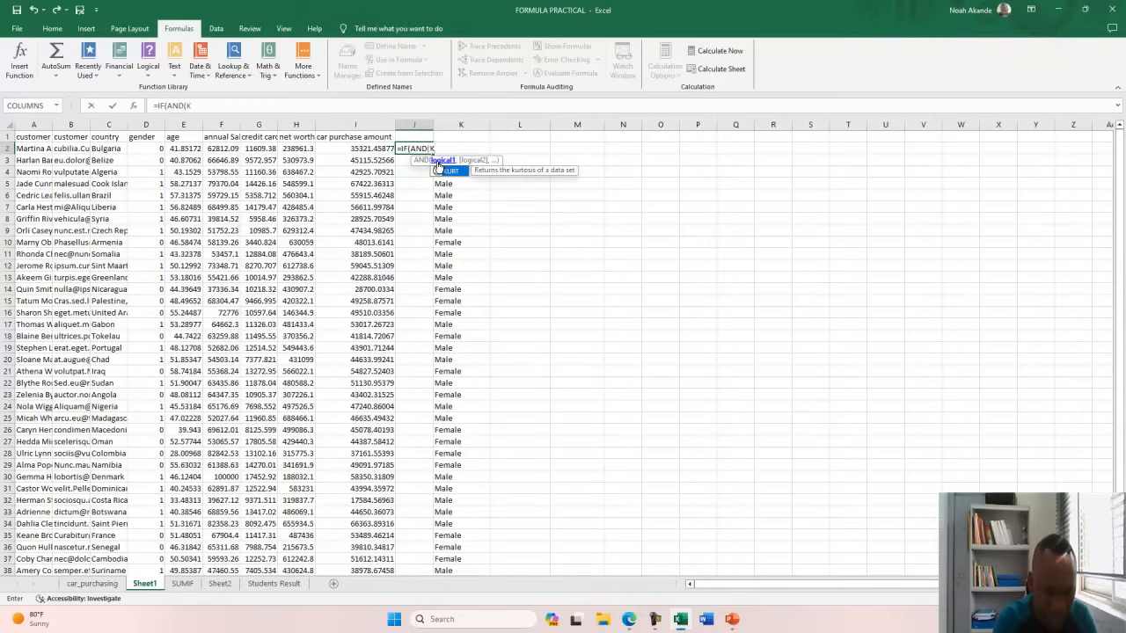
text(2="Female")
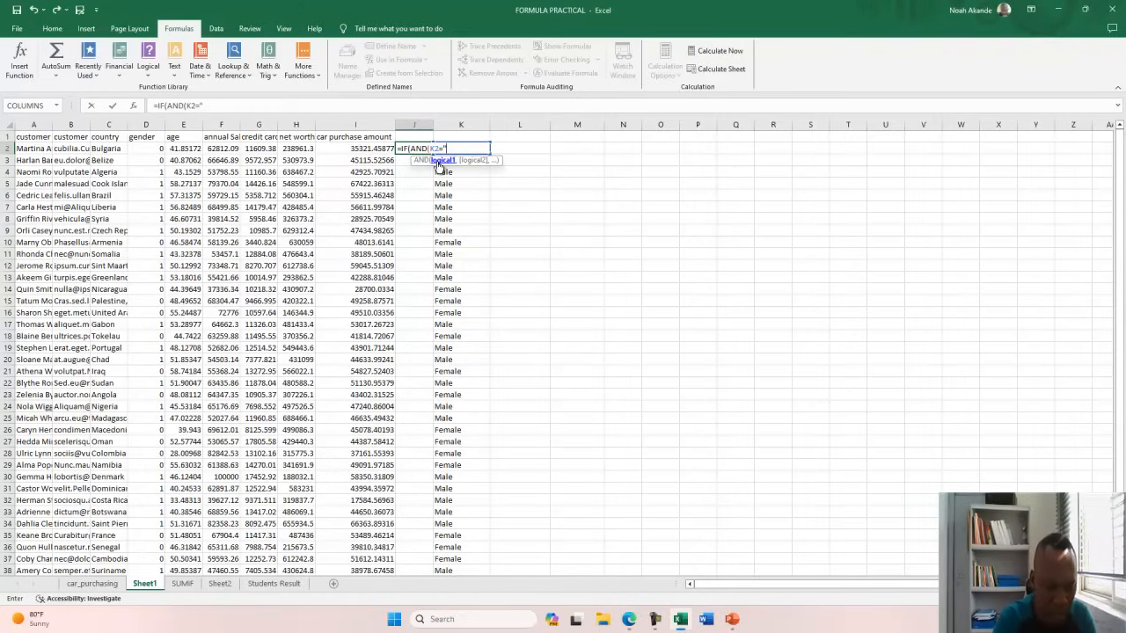
text(,)
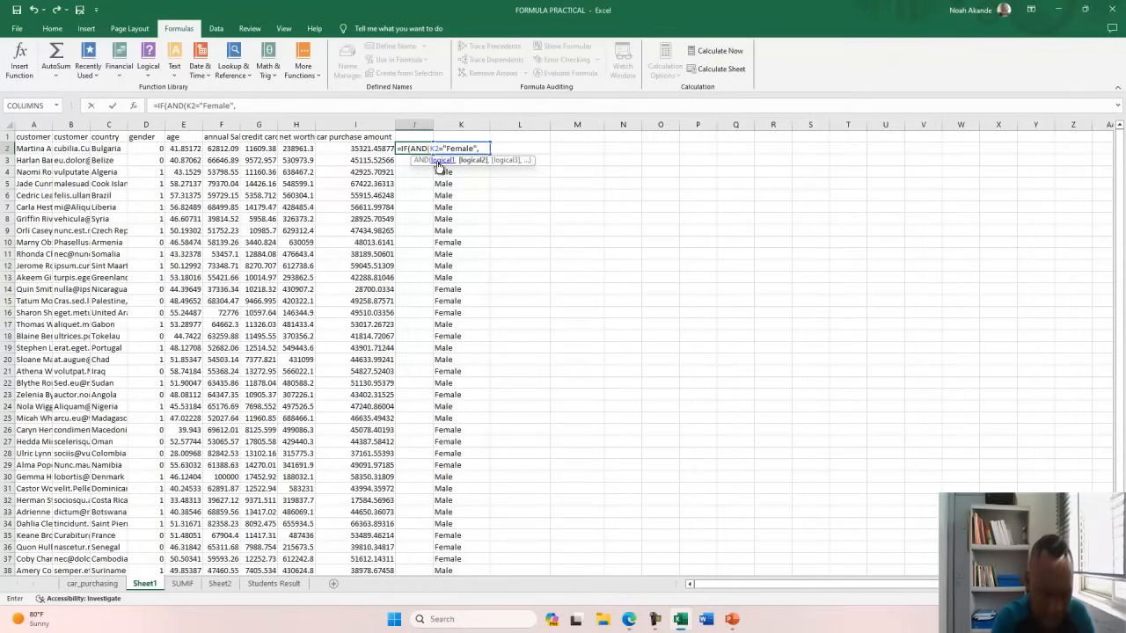
text(F2>50)
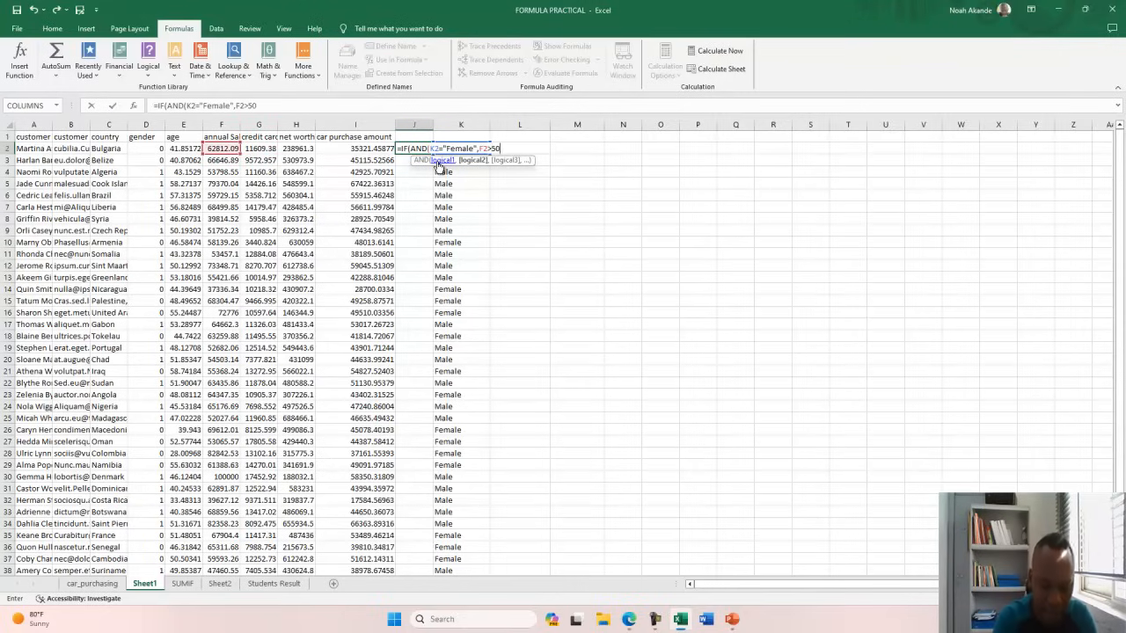
text(000)
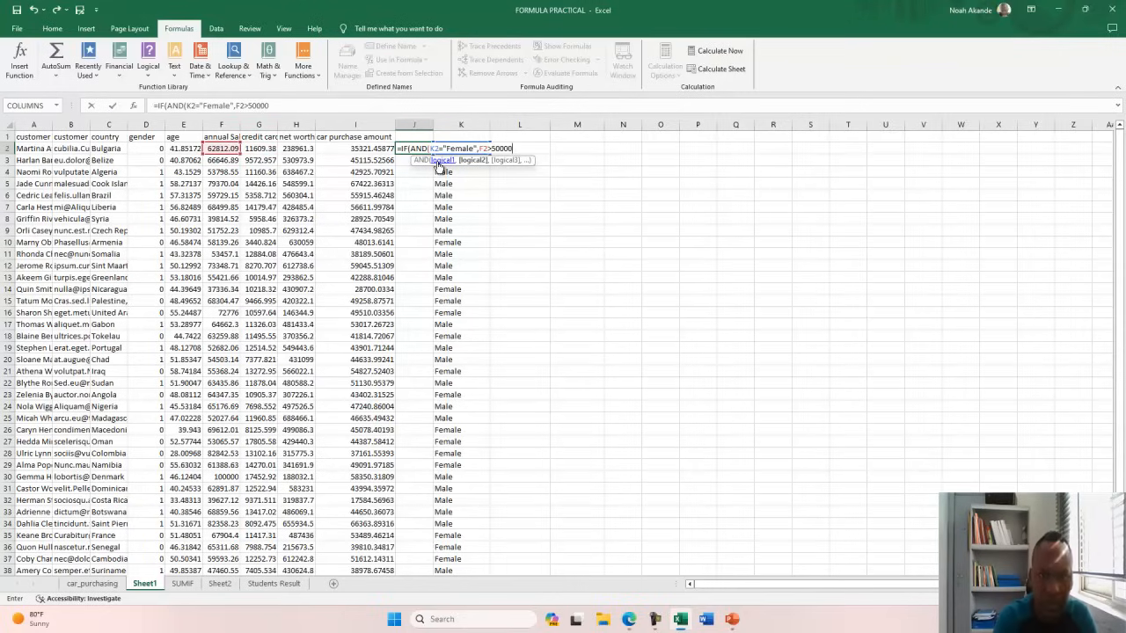
text())
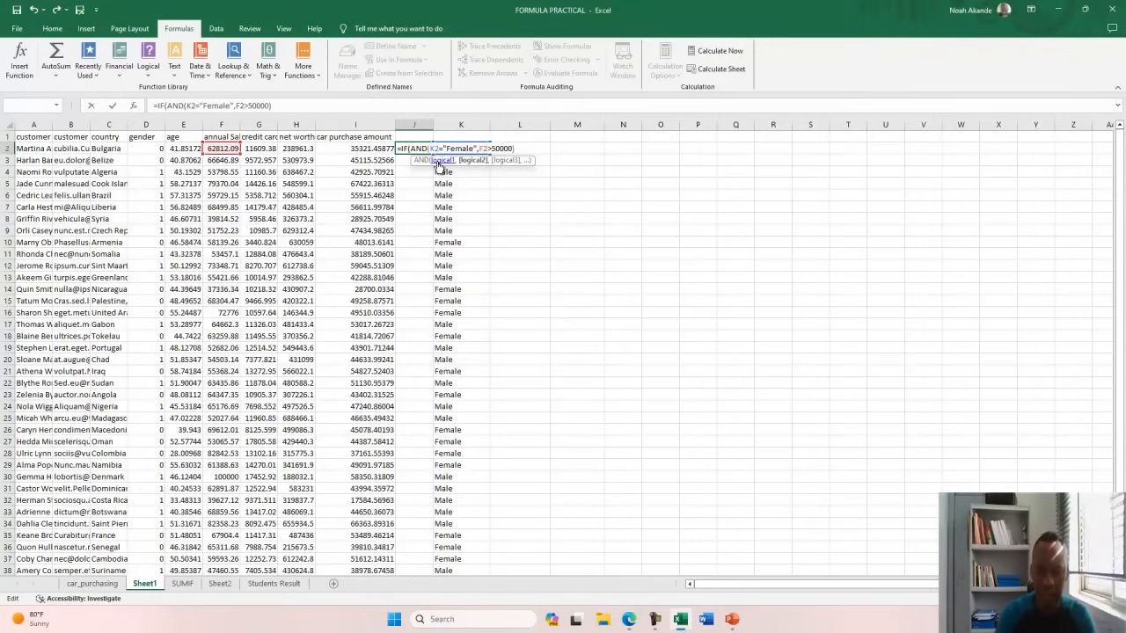
key(Right)
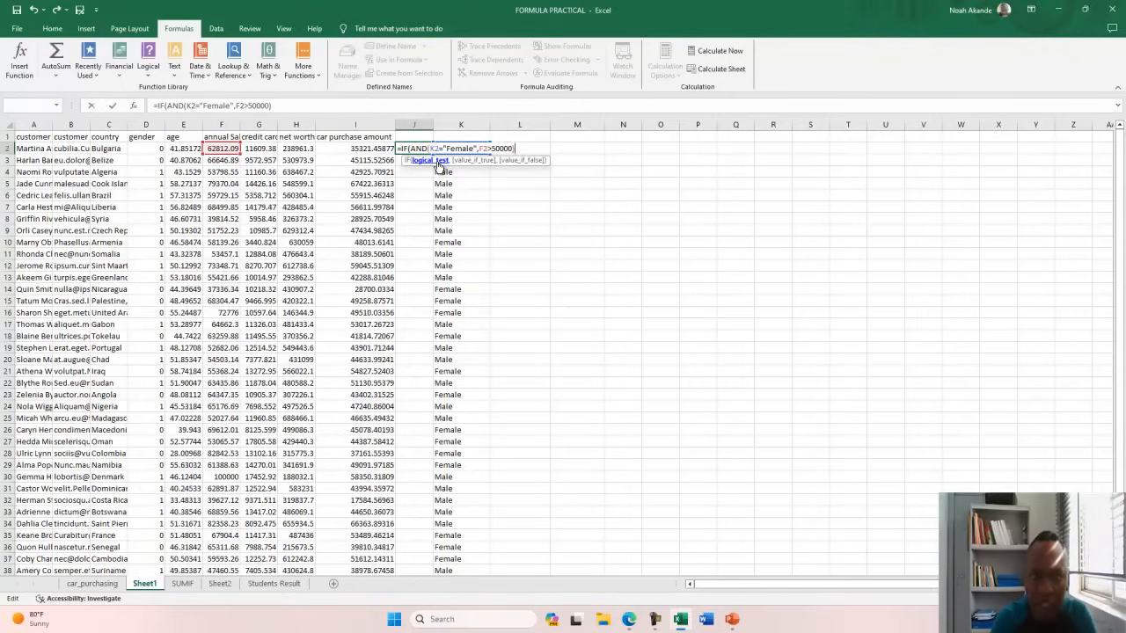
Complete J2's formula with "QUALIFIED" as the true result and "UNQUALIFIED" as the false result, and auto-fit column J.
text(,)
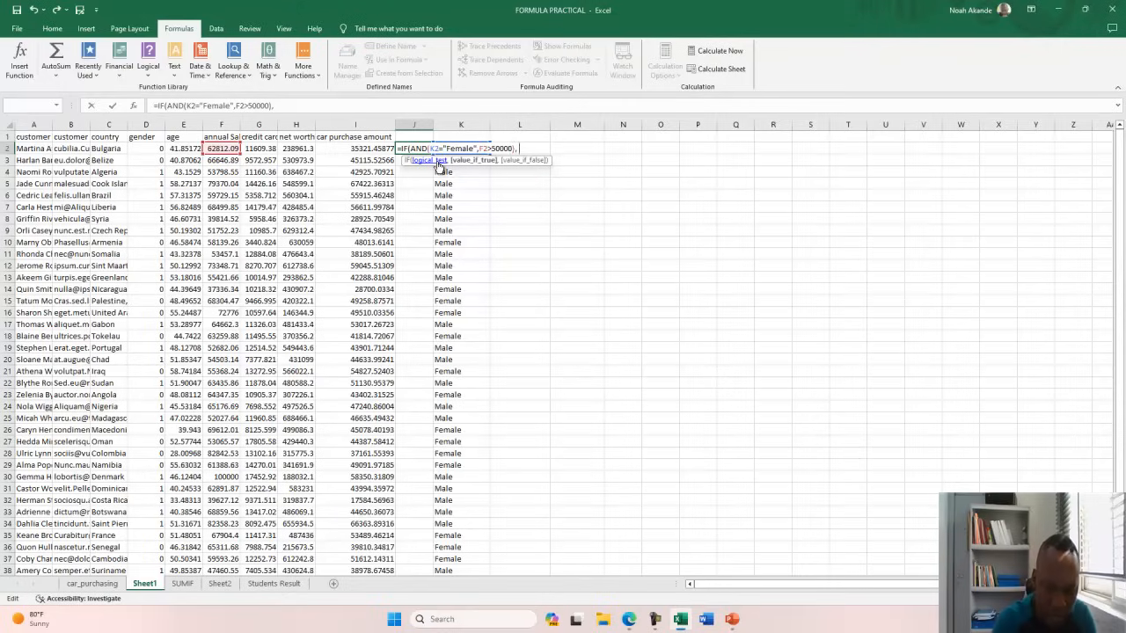
text( @)
key(BackSpace)
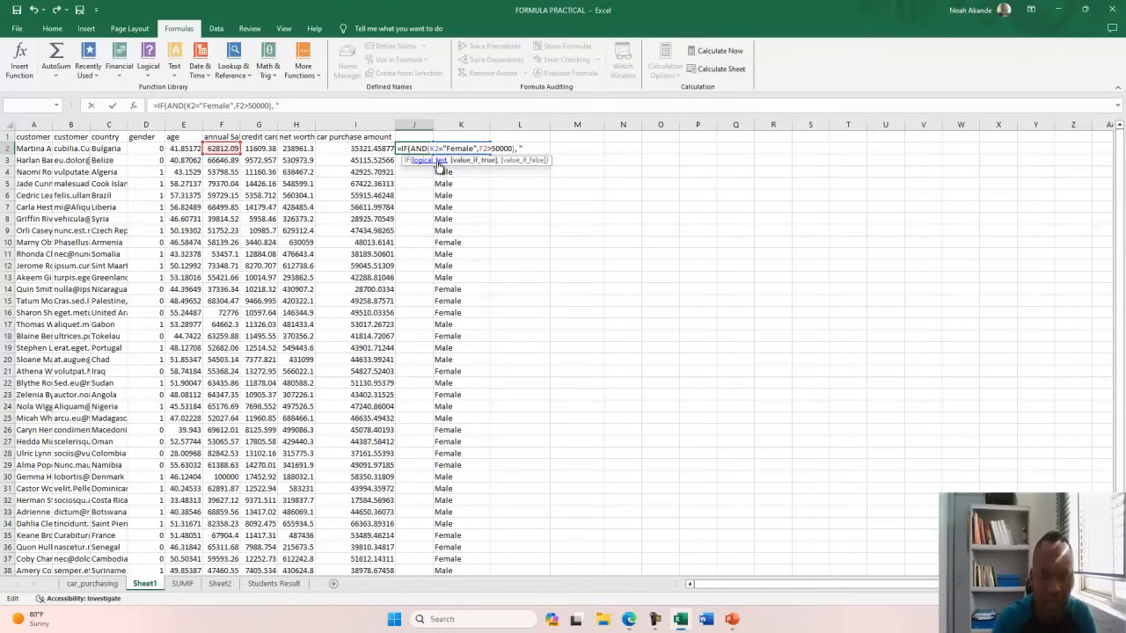
text("Q)
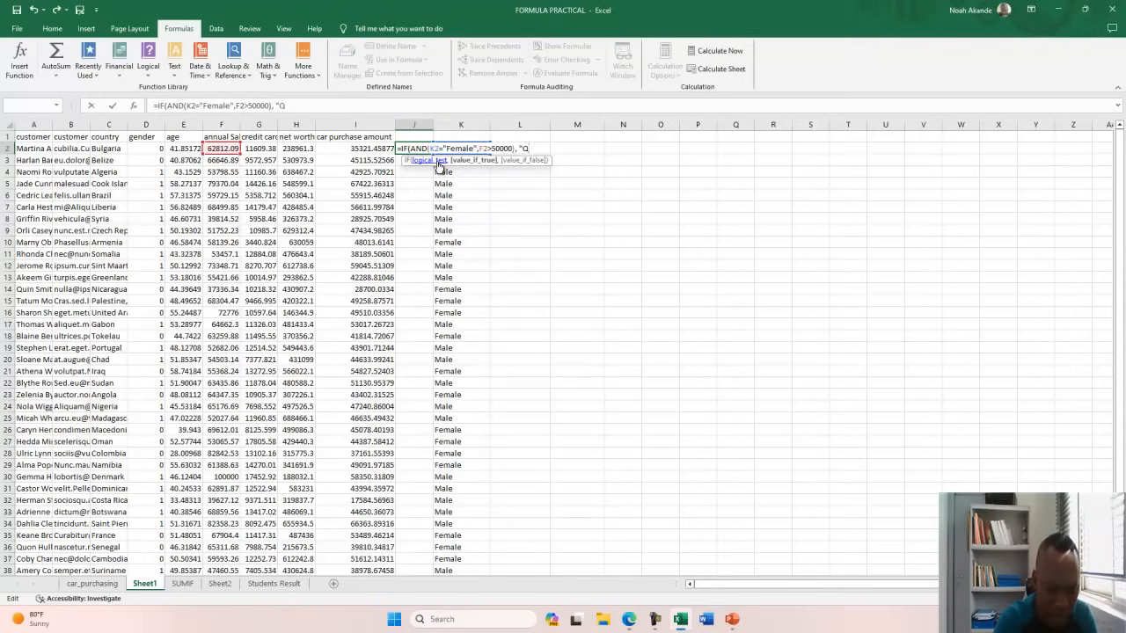
text(UALIFIED",")
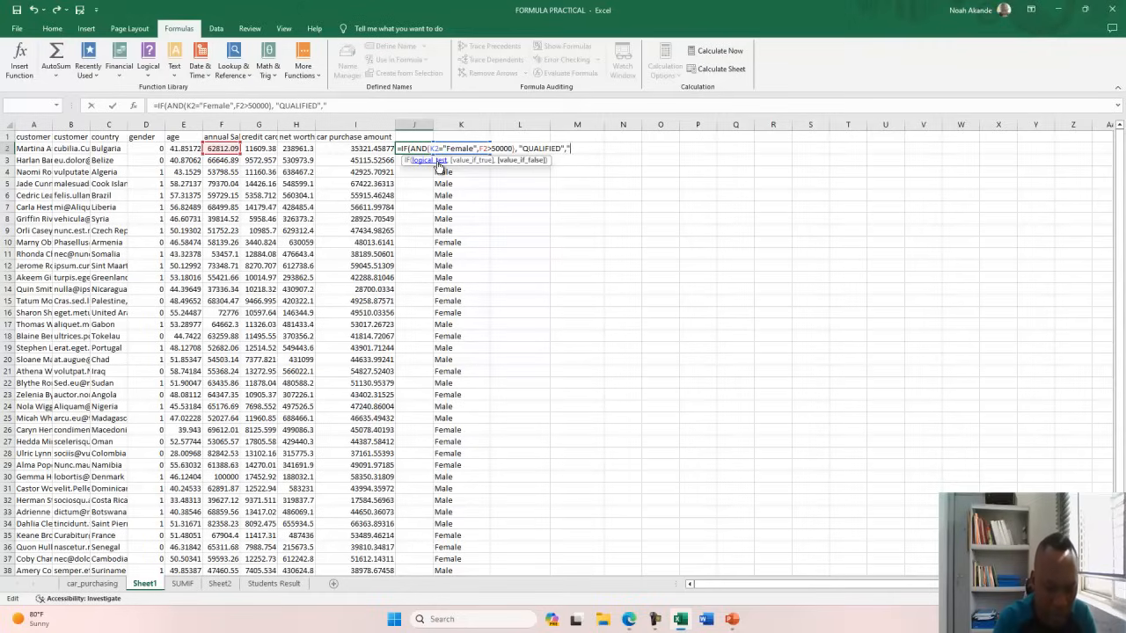
text(UNQU)
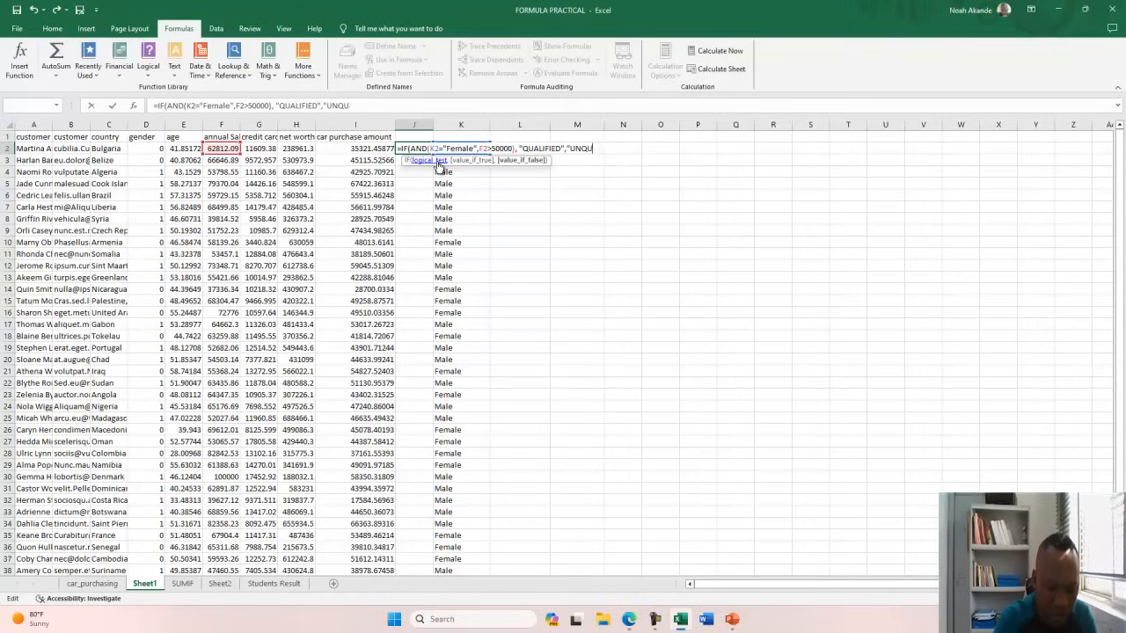
text(ALIFIED")
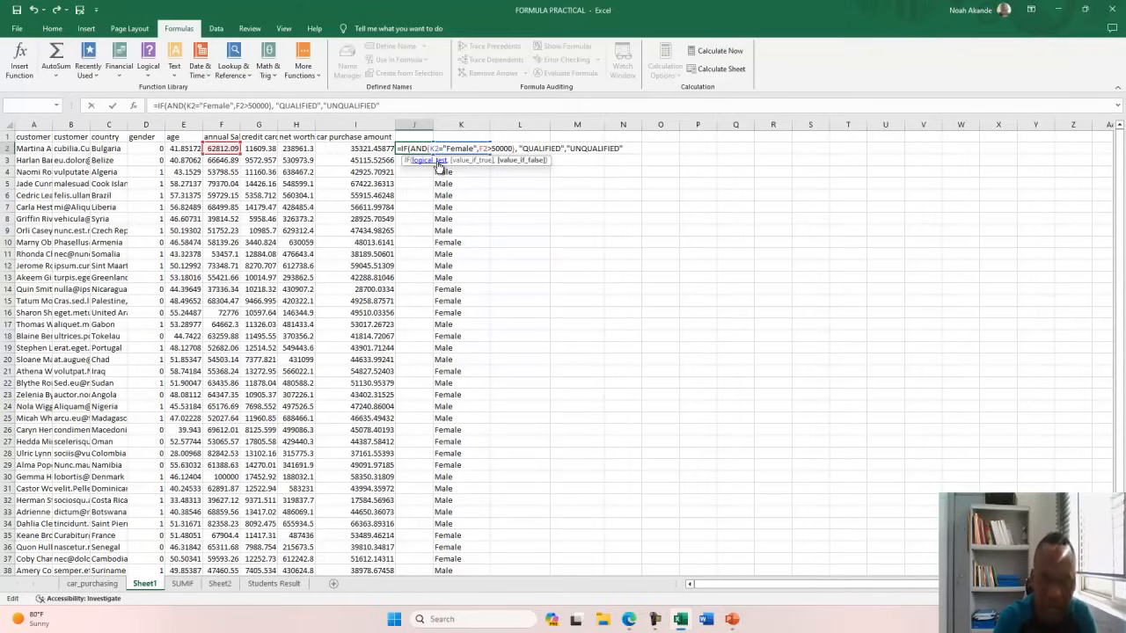
text())
key(Return)
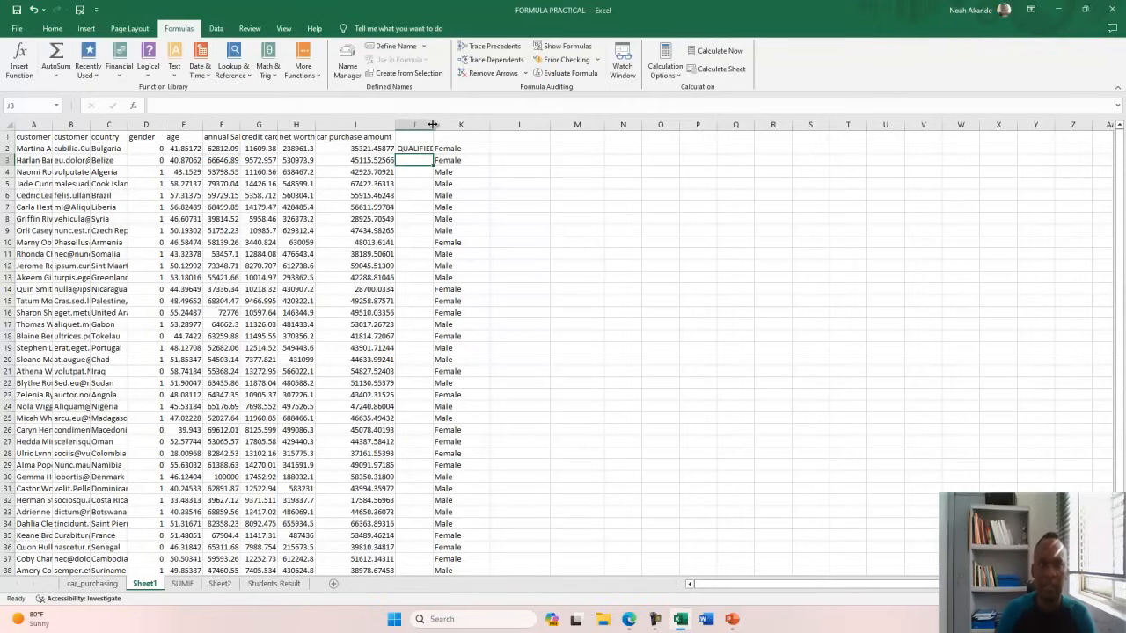
double_click(432, 124)
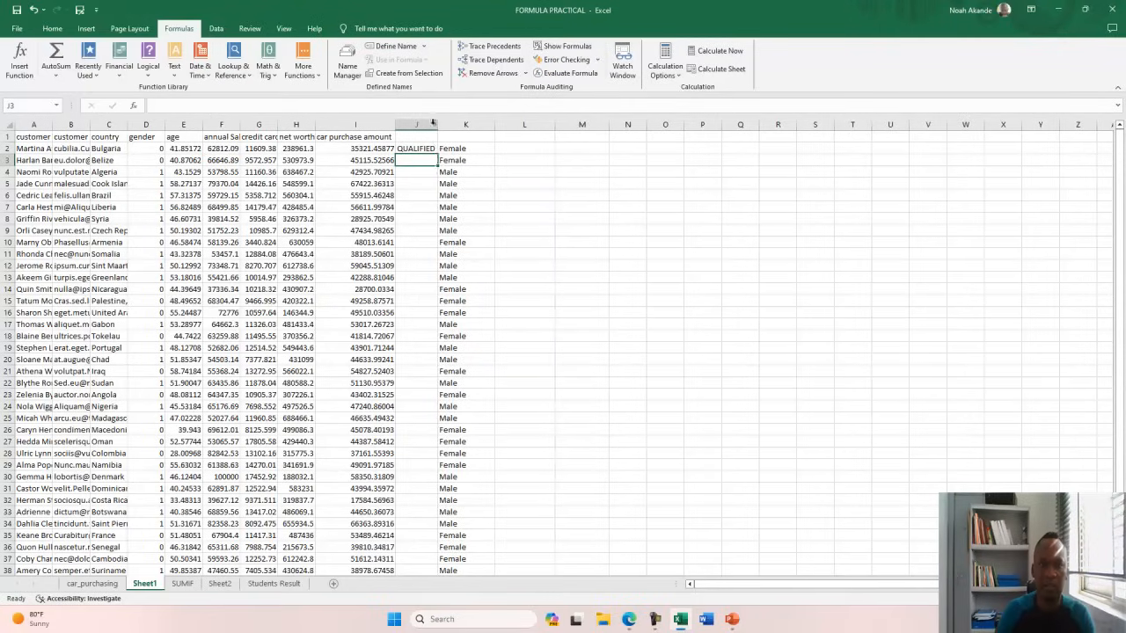
click(413, 151)
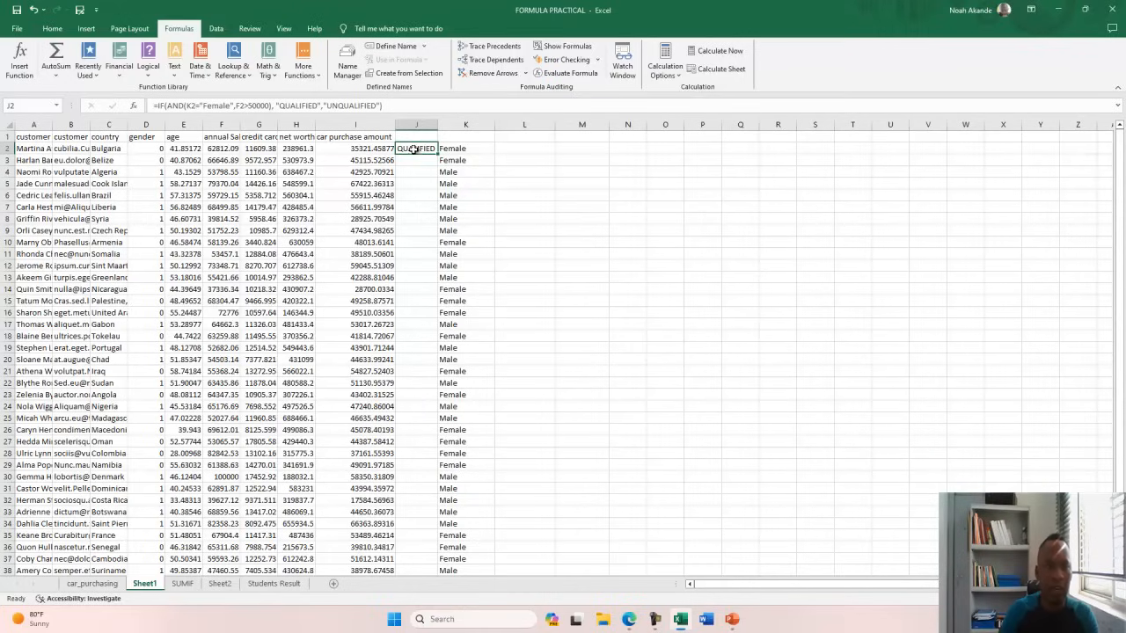
Fill the qualification formula from J2 down to J41 and auto-fit column J.
click(155, 150)
click(224, 148)
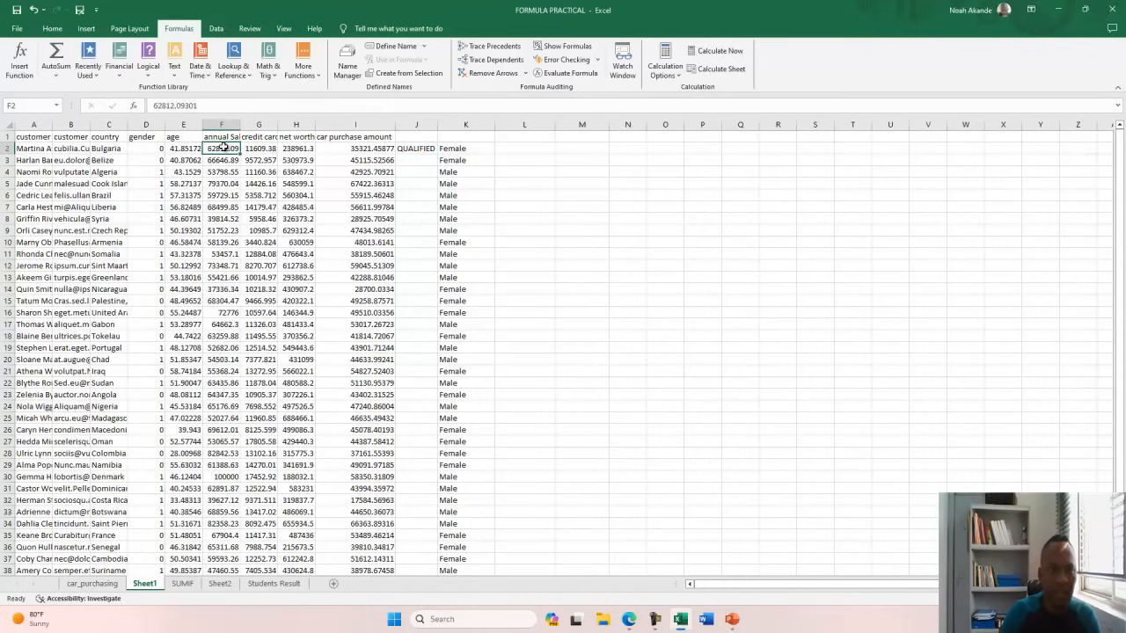
click(416, 148)
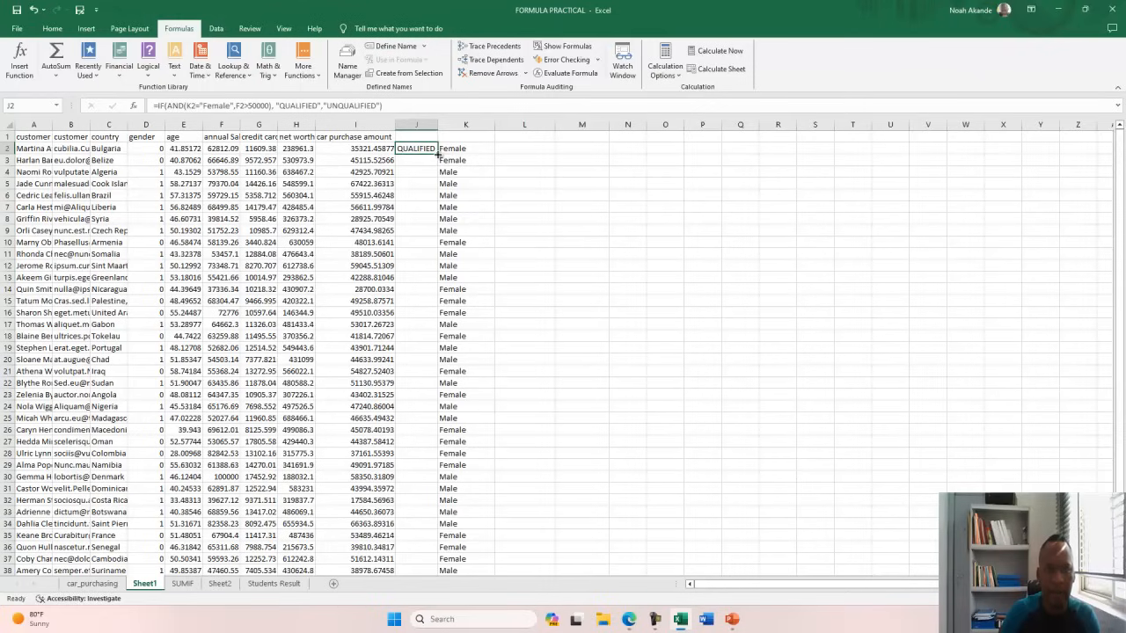
double_click(437, 154)
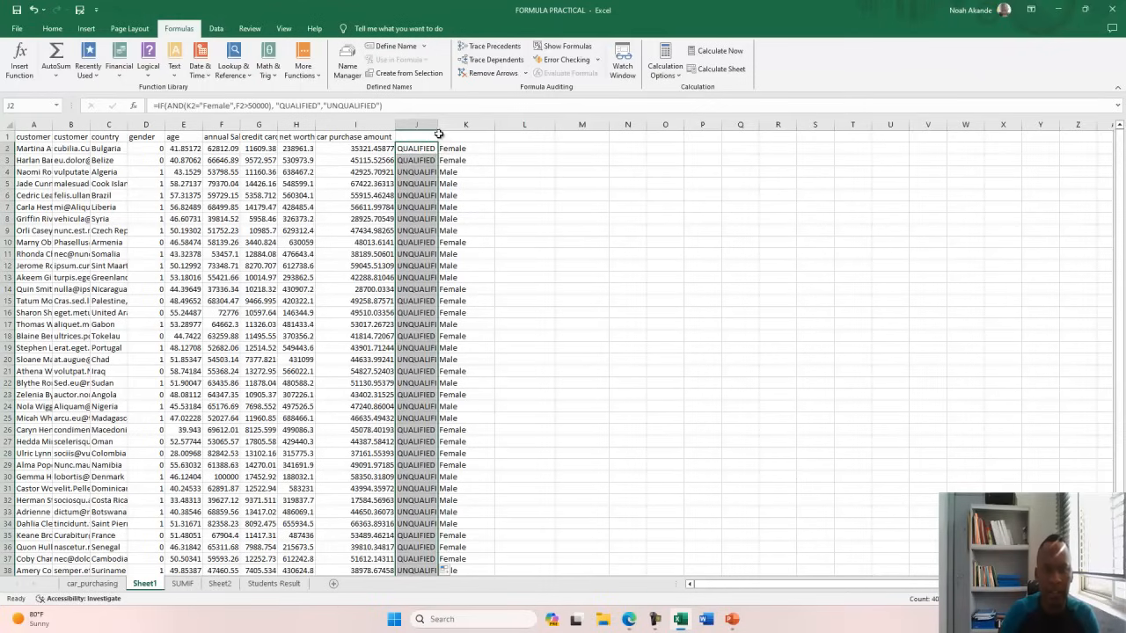
double_click(437, 124)
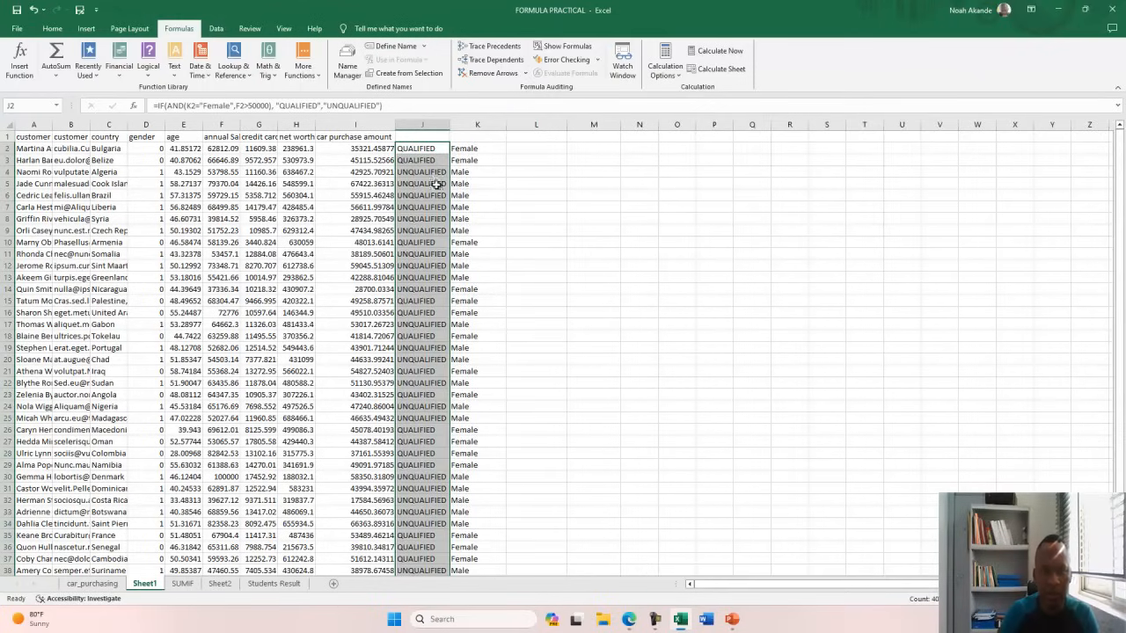
Examine row 4's gender code, annual salary and the qualification formula in J4.
click(415, 173)
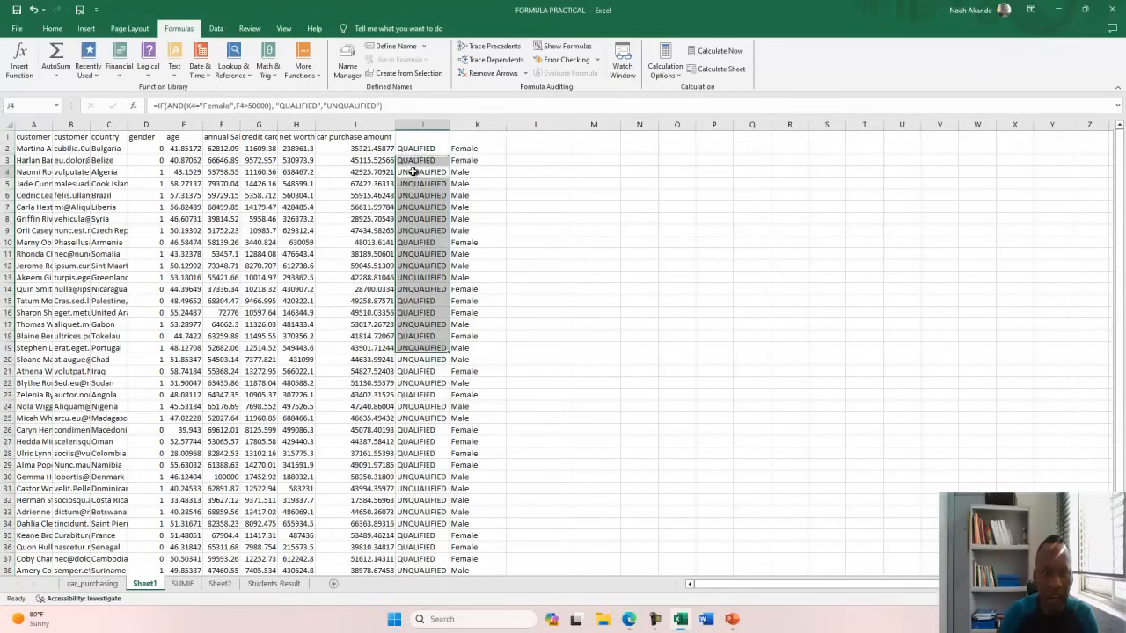
click(7, 171)
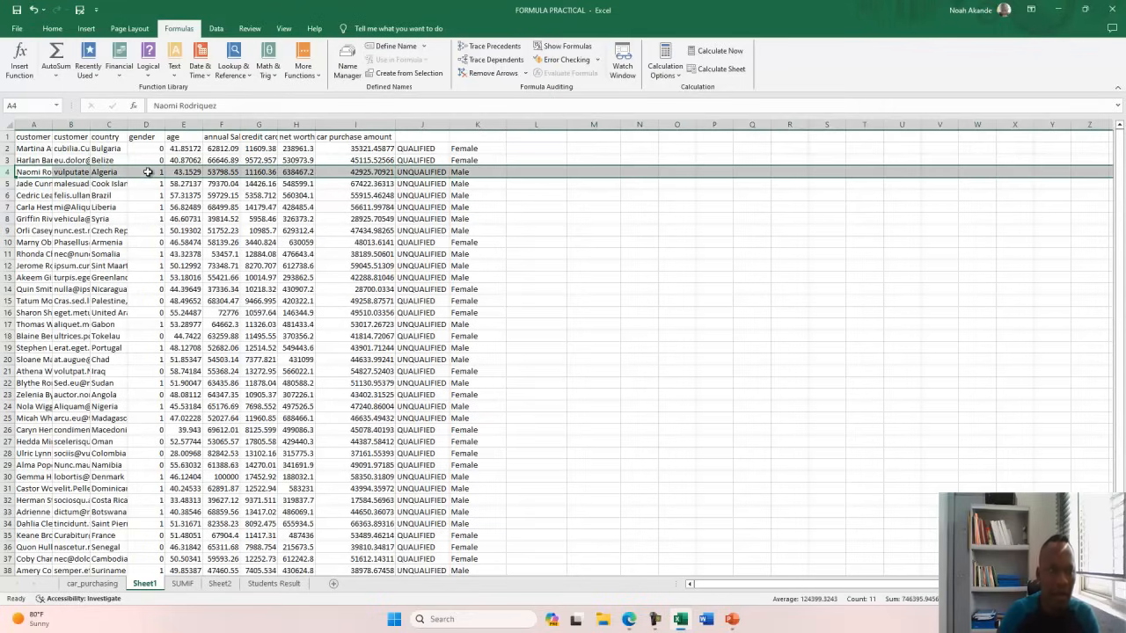
click(148, 171)
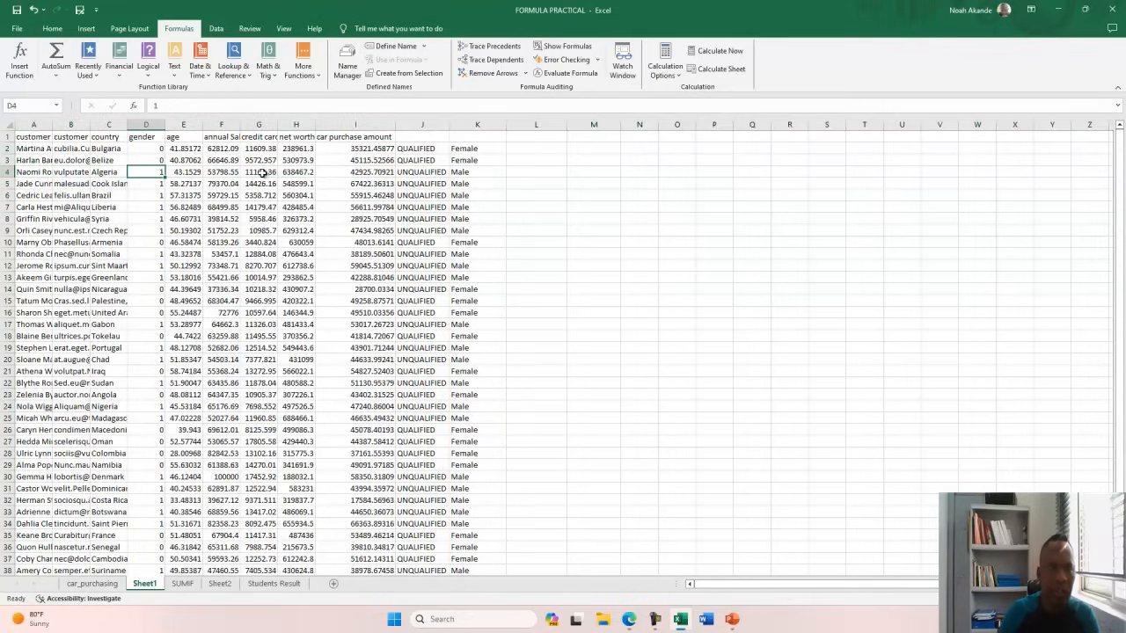
click(234, 173)
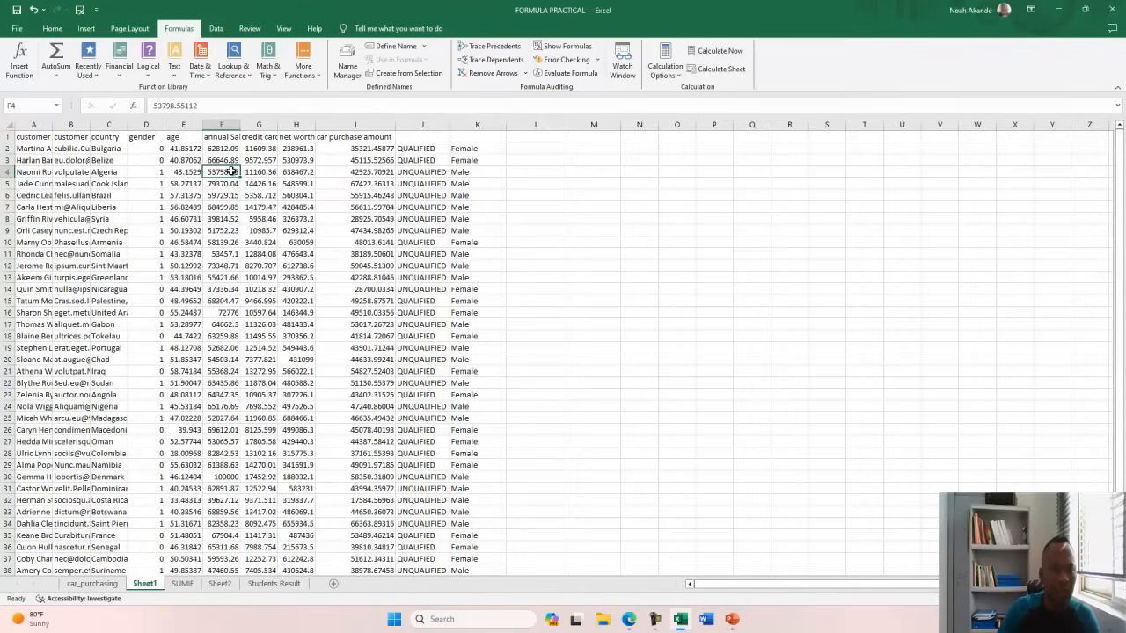
click(402, 174)
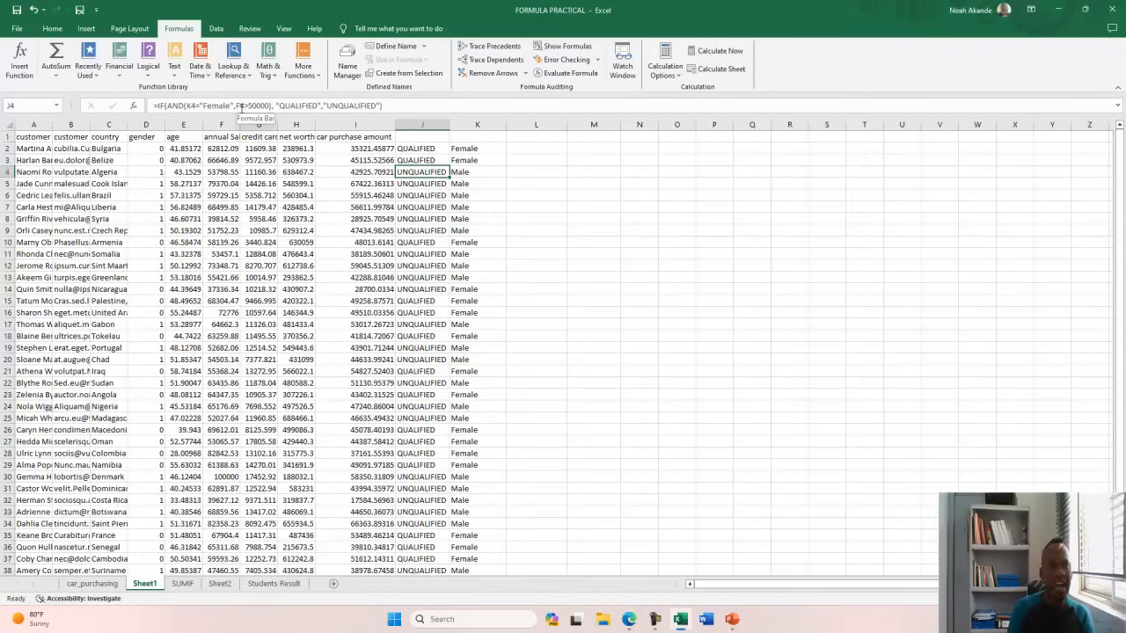
Copy J2's formula into L2, point its salary condition to F2 and add a comma for a third AND condition.
click(422, 147)
key(ctrl+c)
click(519, 150)
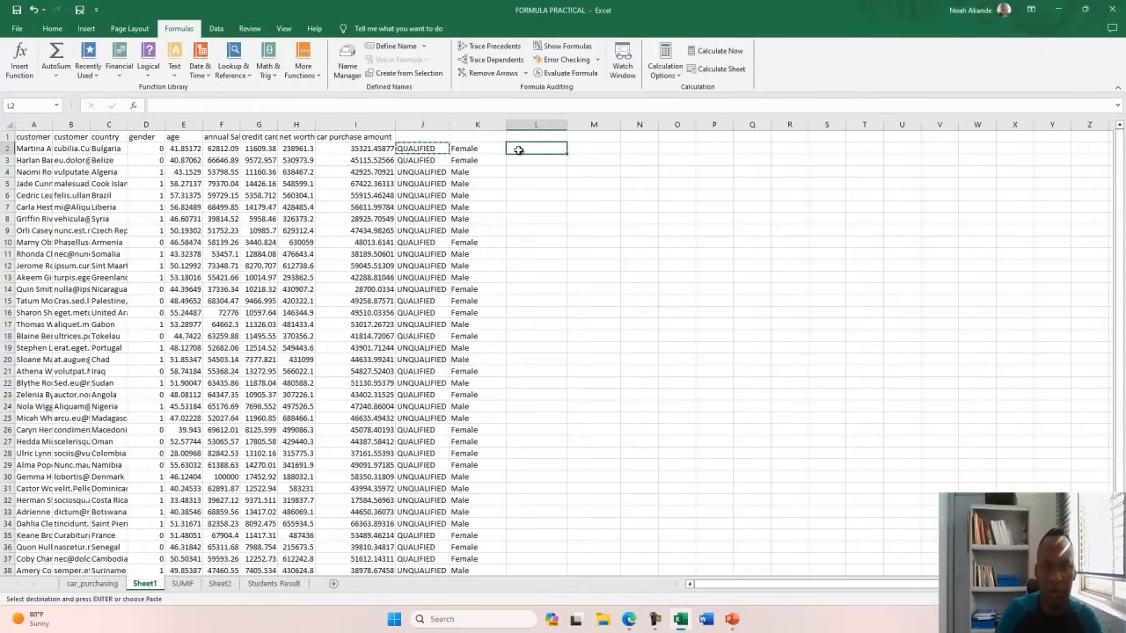
key(ctrl+v)
double_click(526, 150)
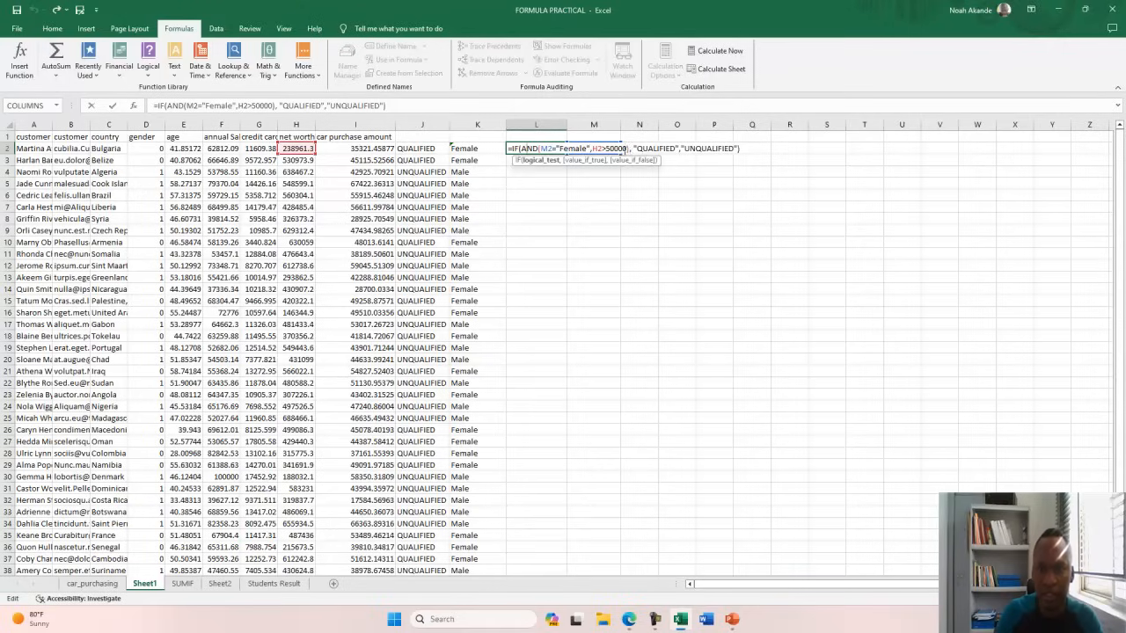
click(624, 148)
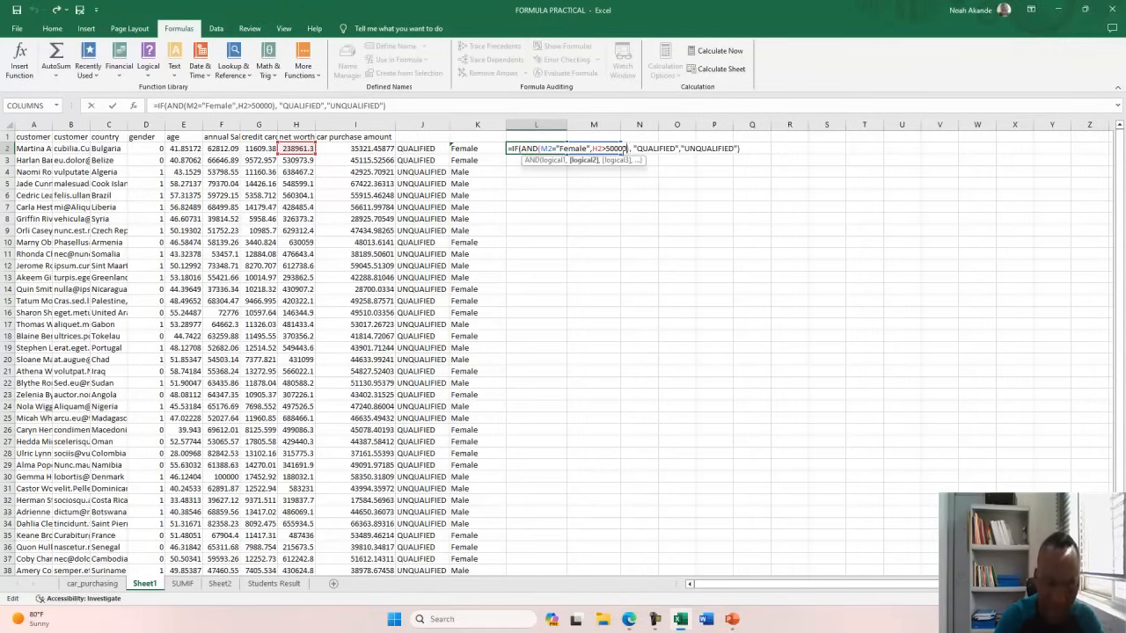
text(,)
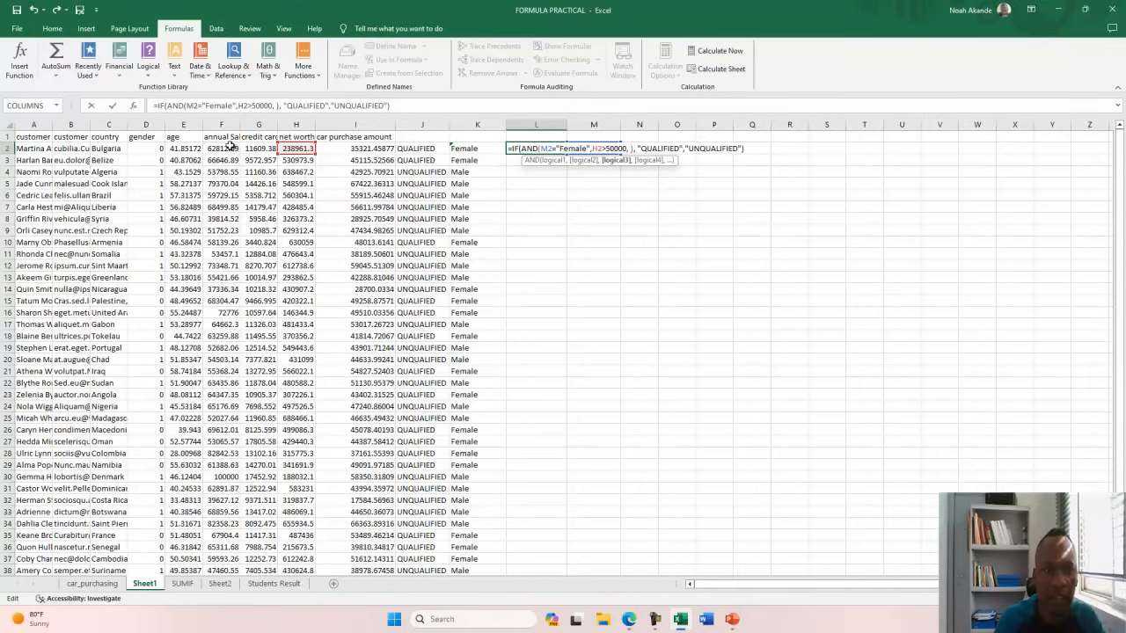
click(595, 148)
key(BackSpace)
text(F)
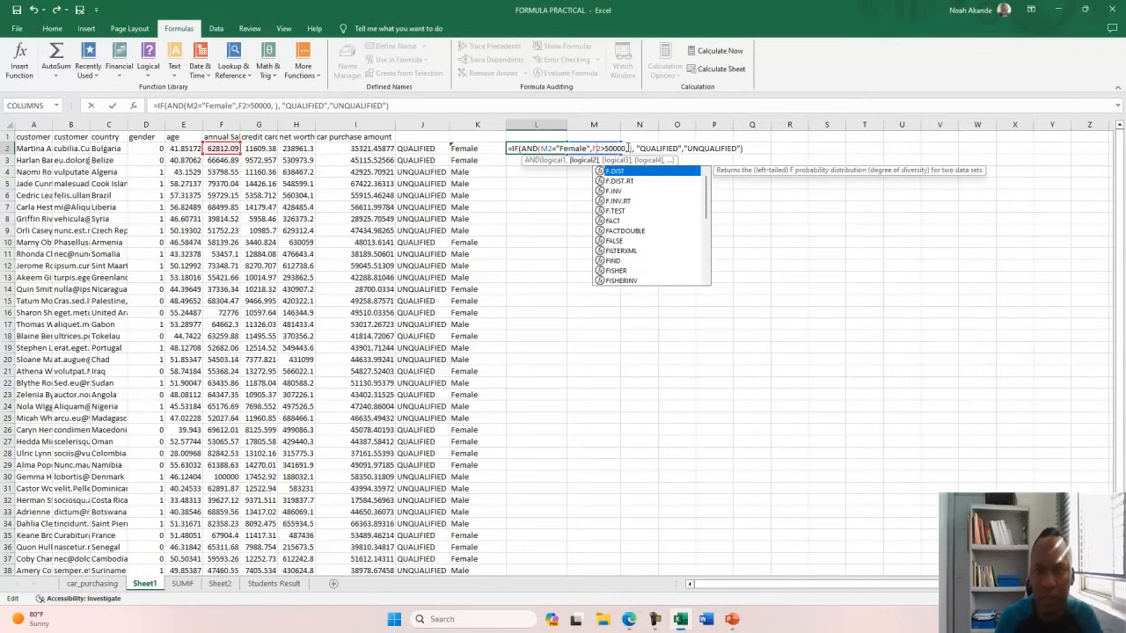
Add H2<200000 as the third AND condition in L2 and commit the formula.
click(628, 148)
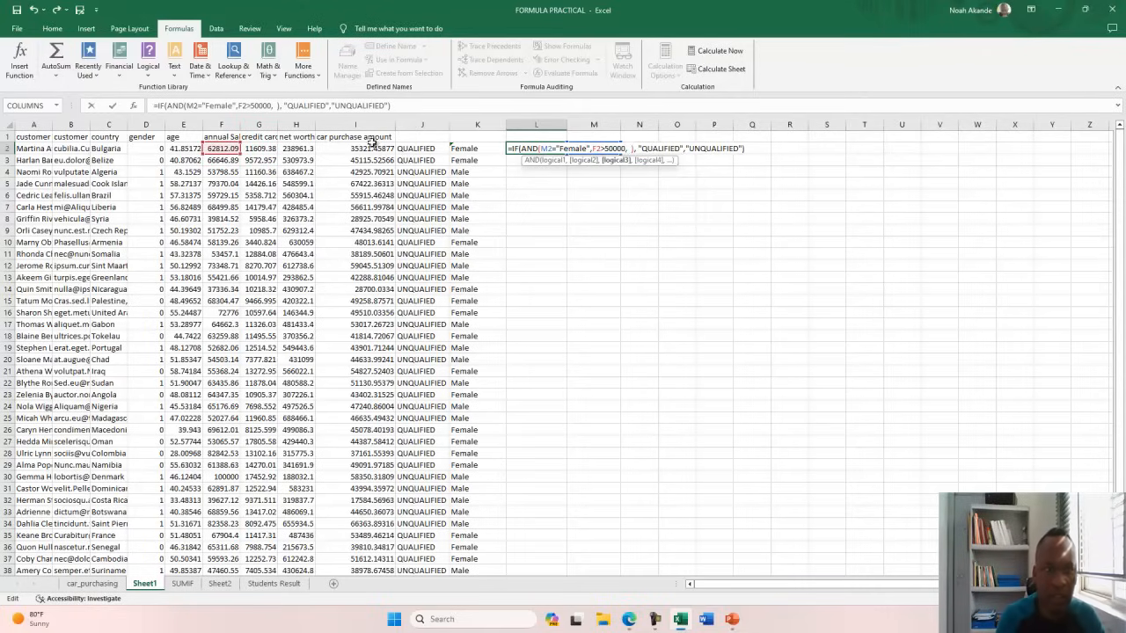
click(294, 147)
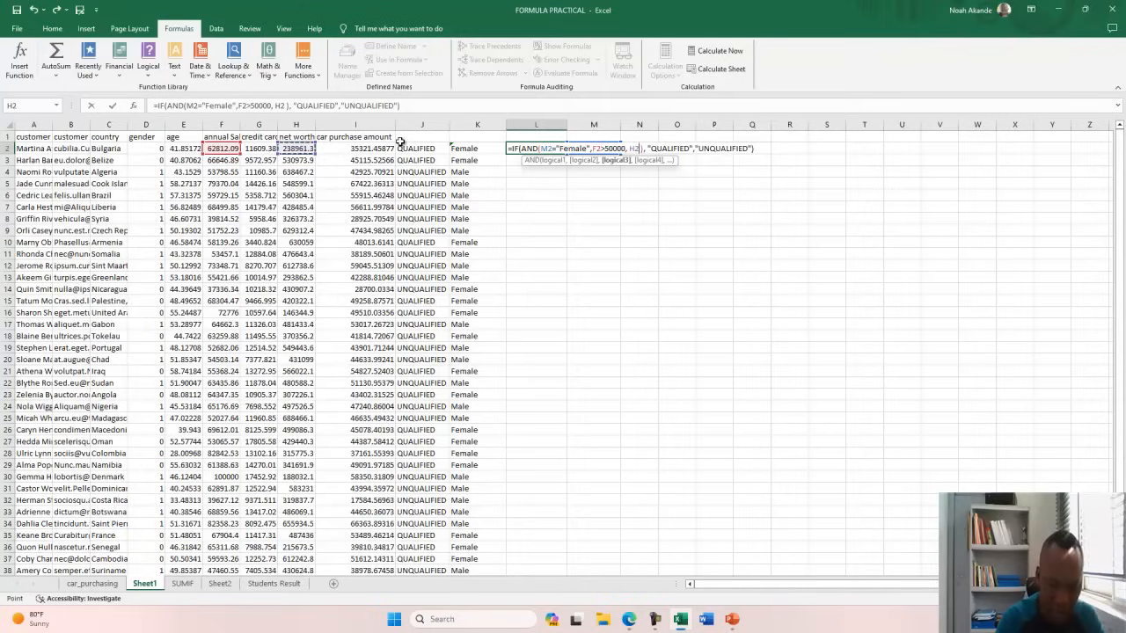
text(<200)
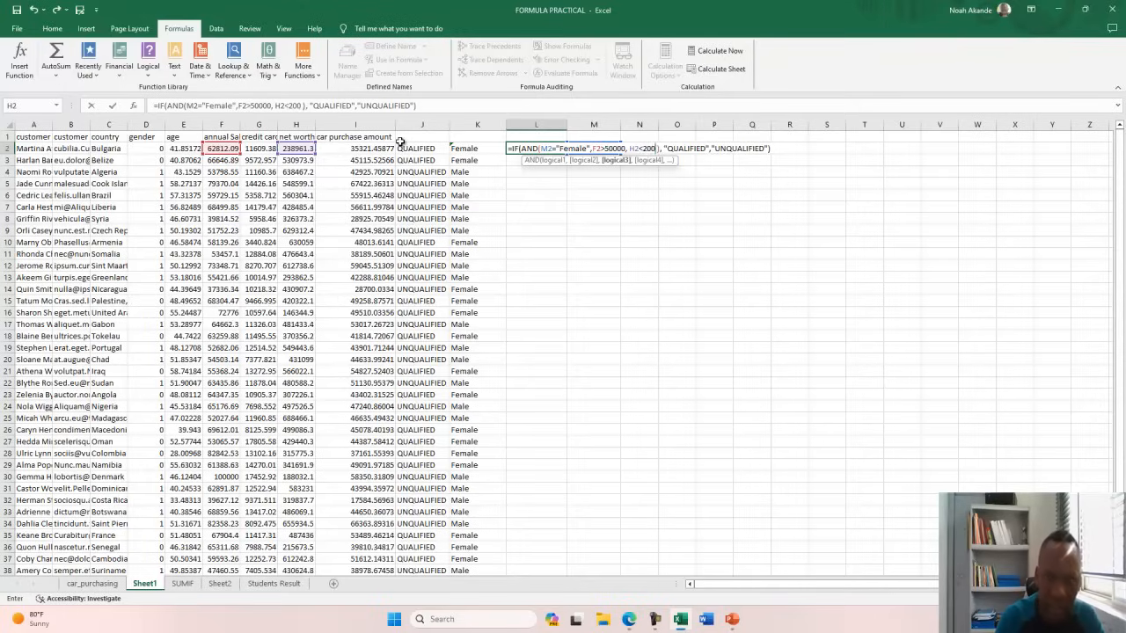
text(000)
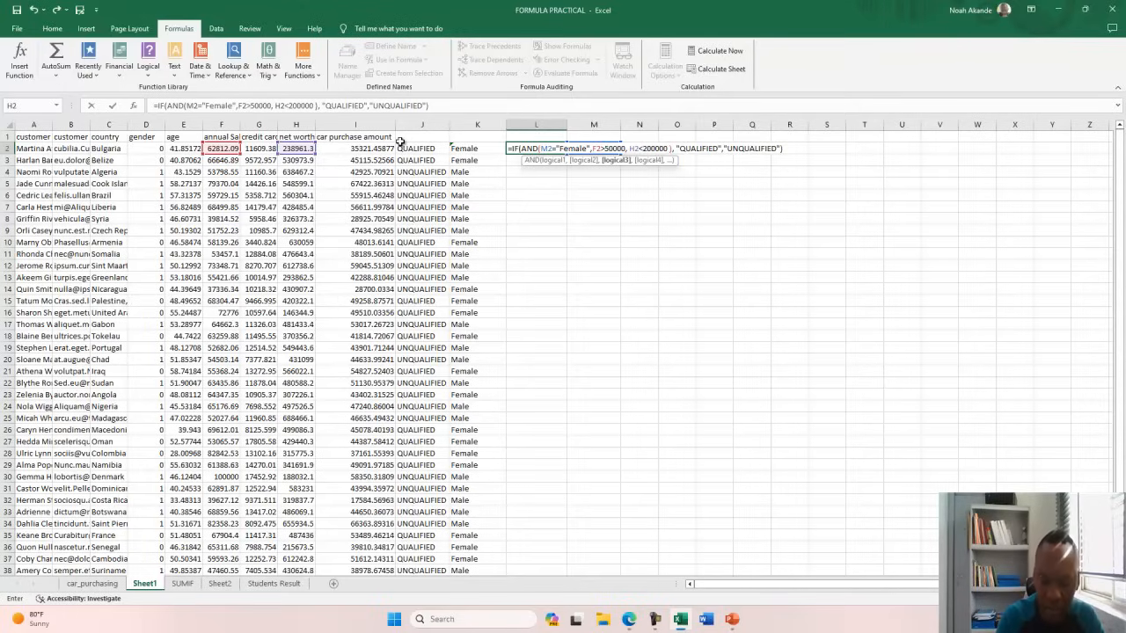
key(Return)
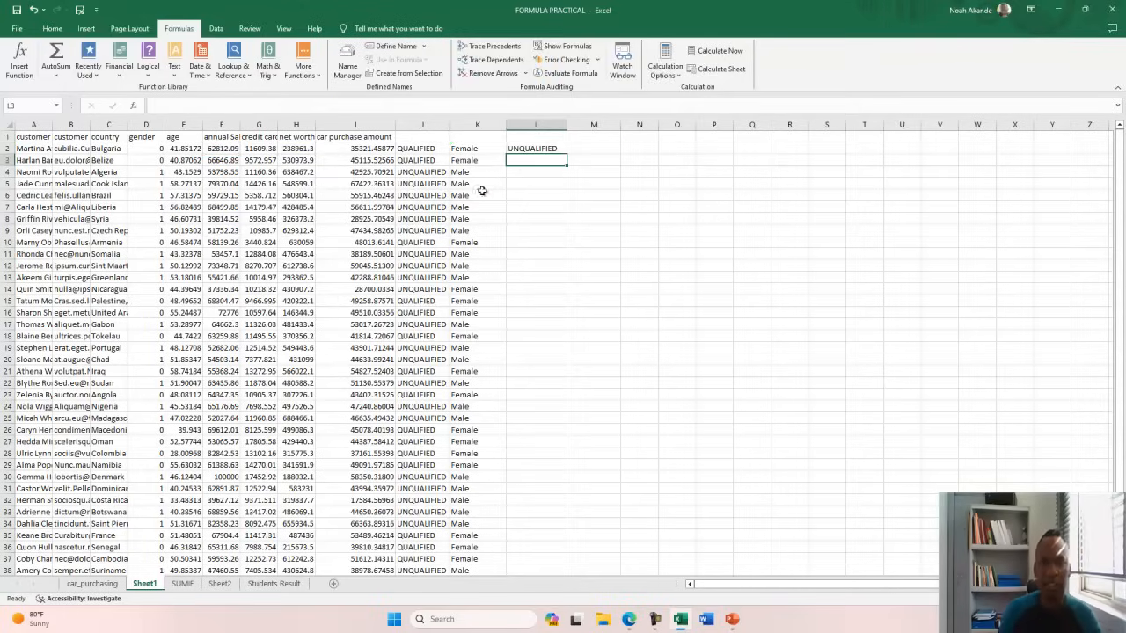
Examine the salary and net worth conditions in L2's formula, leaving the formula unedited.
key(Up)
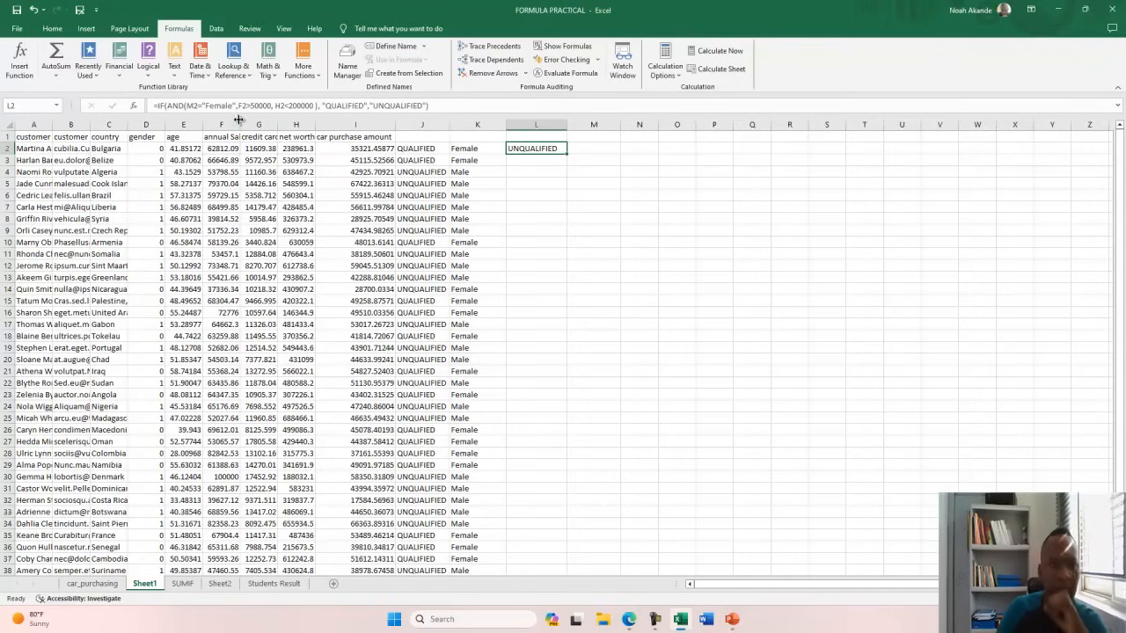
drag(187, 105, 271, 106)
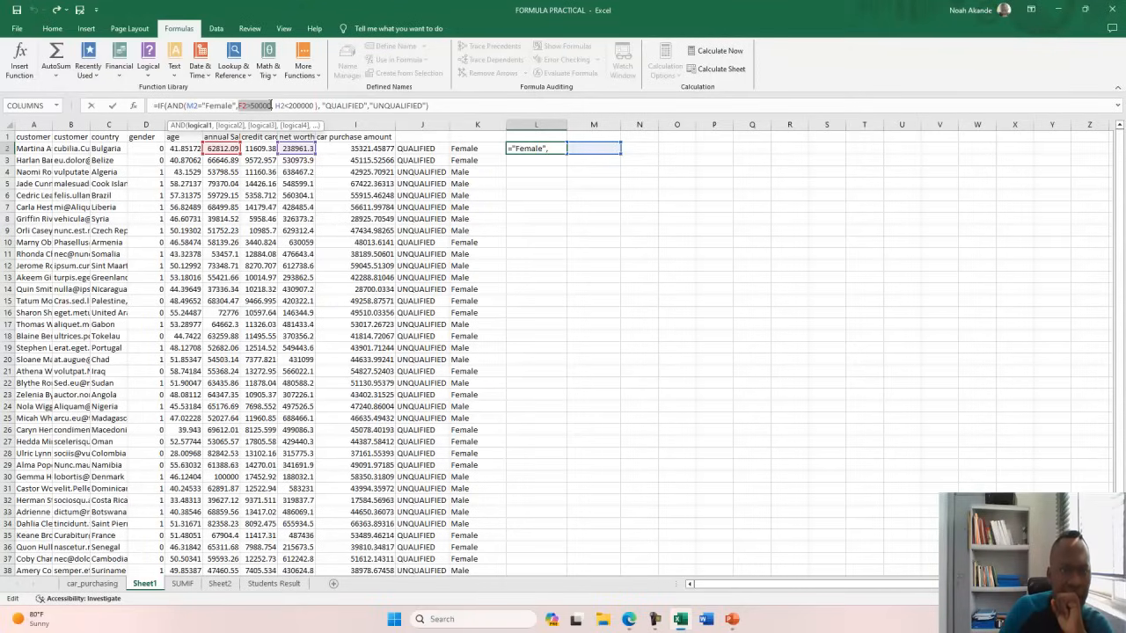
drag(276, 106, 313, 106)
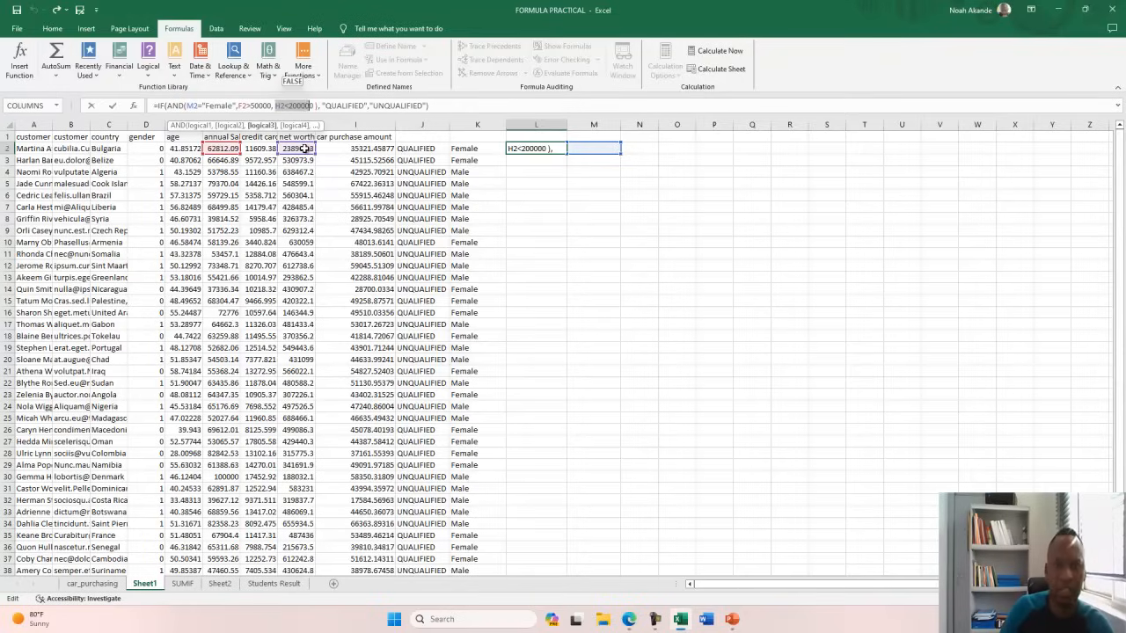
click(571, 182)
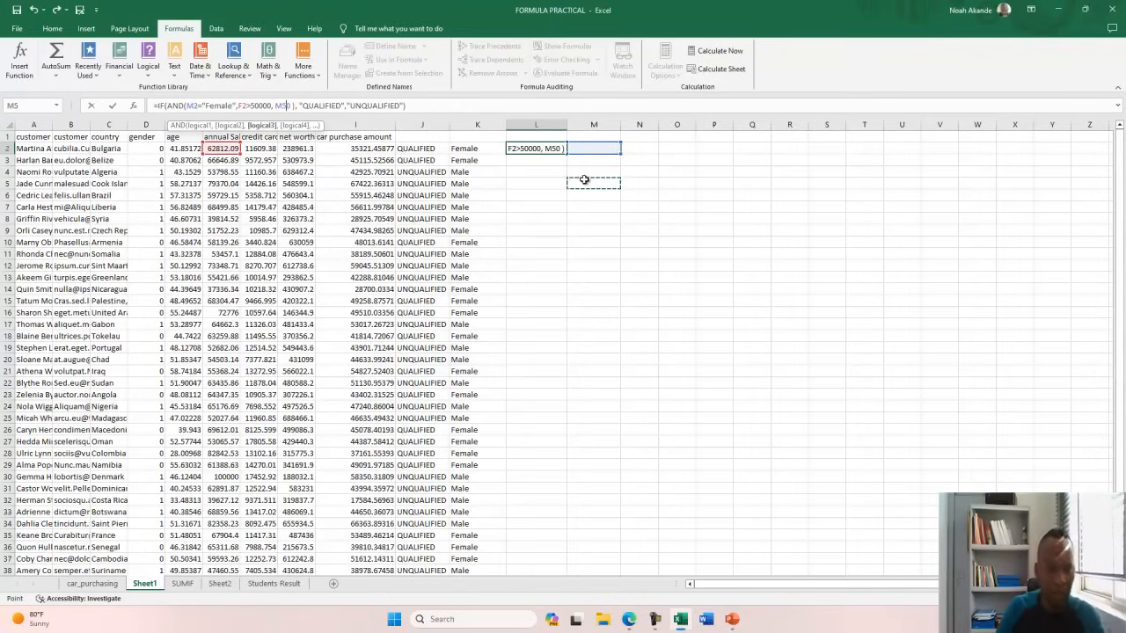
key(Escape)
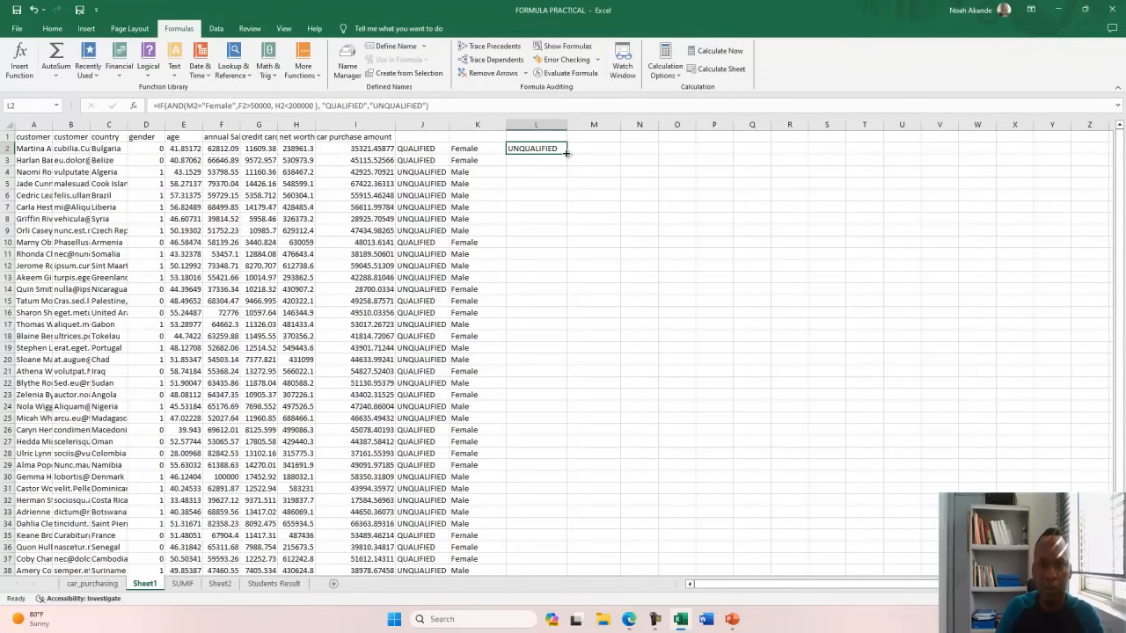
Fill the three-condition formula from L2 down to L41 and review the filled column.
double_click(566, 153)
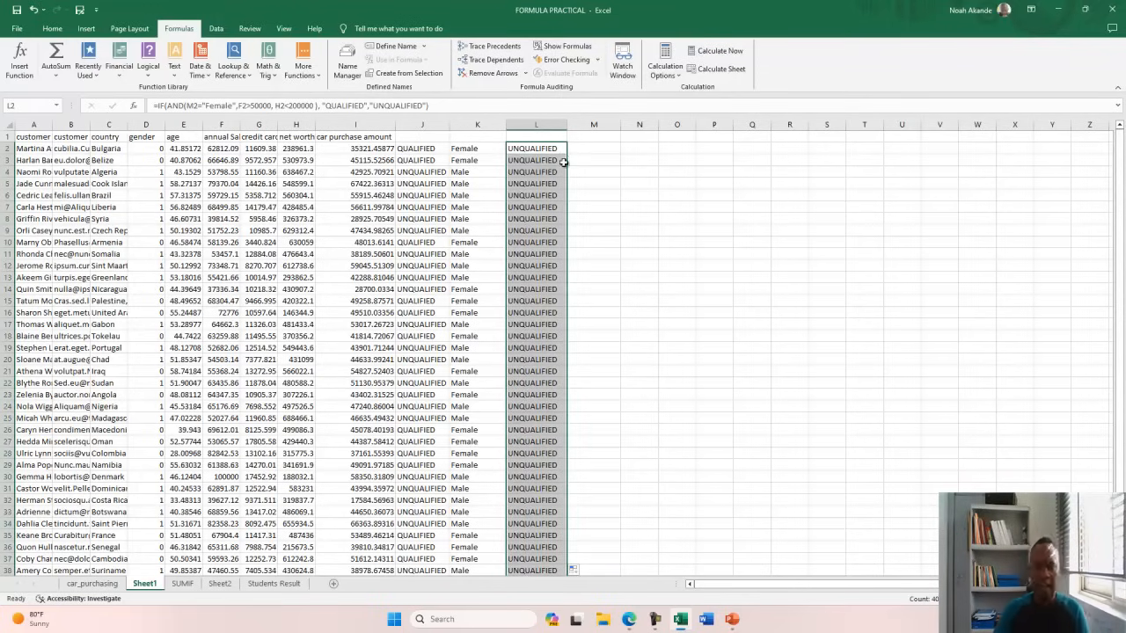
scroll(548, 180, down, 4)
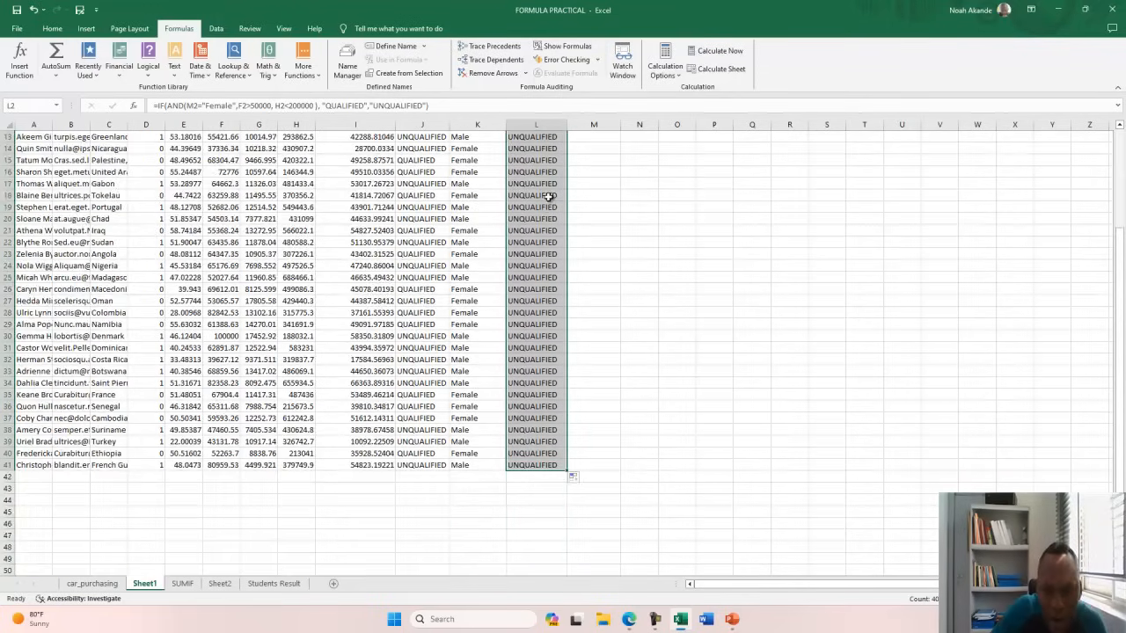
scroll(548, 196, up, 4)
click(536, 149)
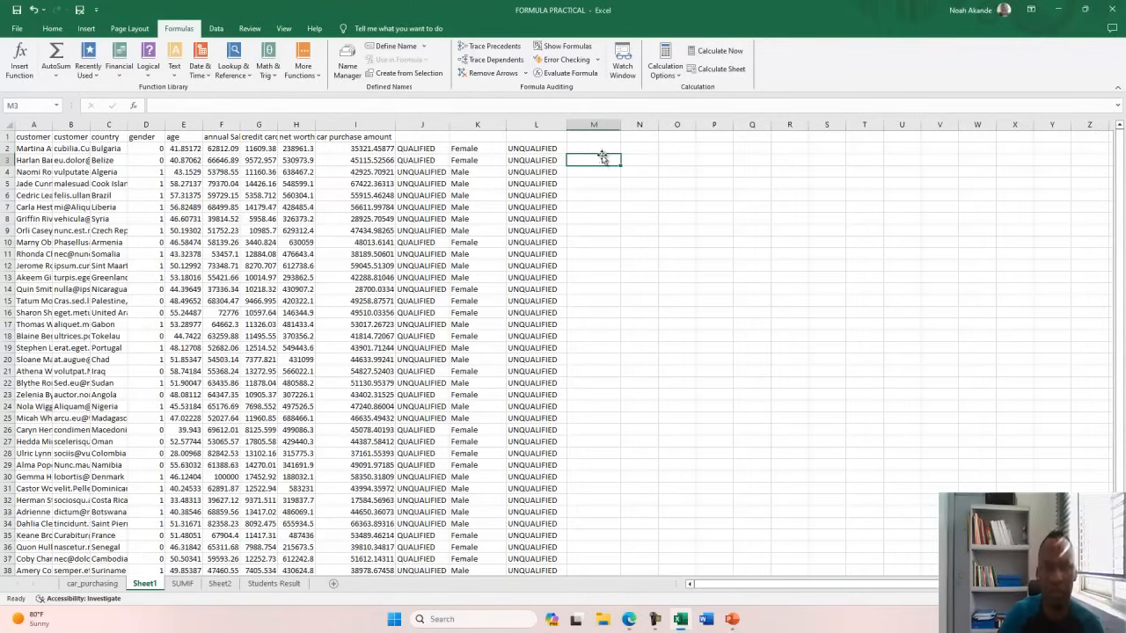
click(589, 161)
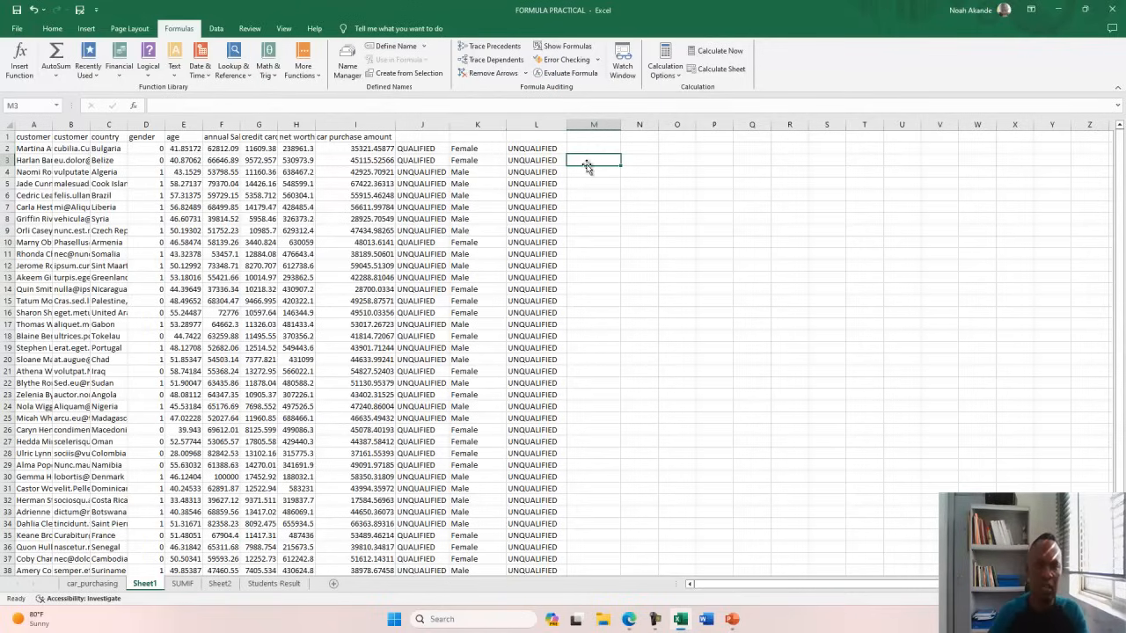
Switch to the PowerPoint slide show and reveal the third practice question.
key(alt+Tab)
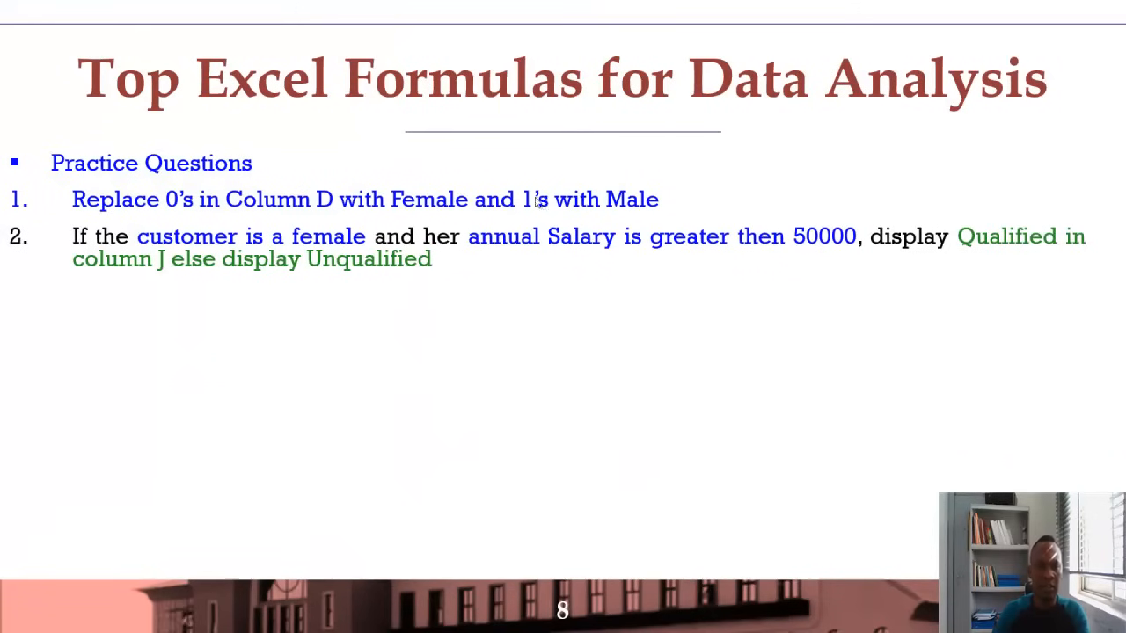
click(622, 125)
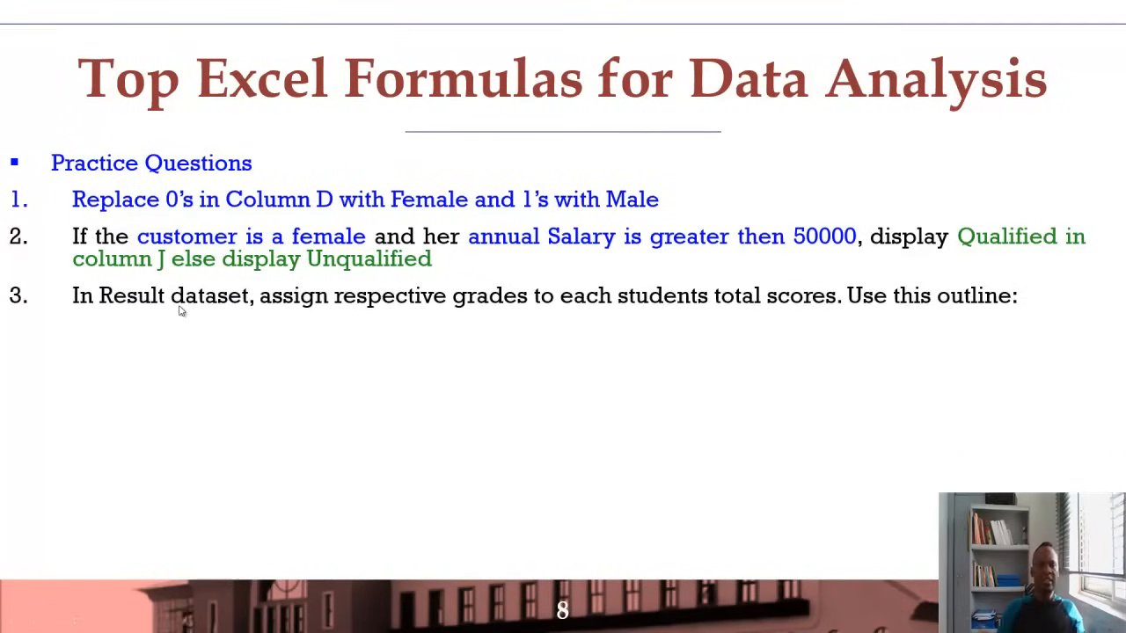
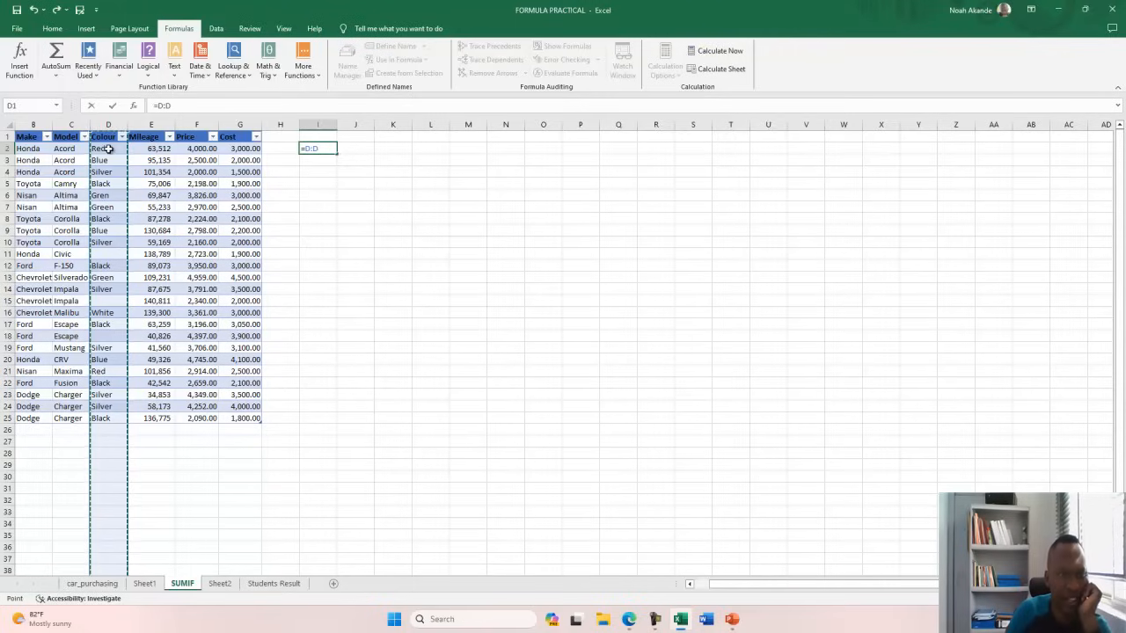
Clear the whole-column reference from the unfinished formula in I2, leaving only the equals sign.
click(241, 124)
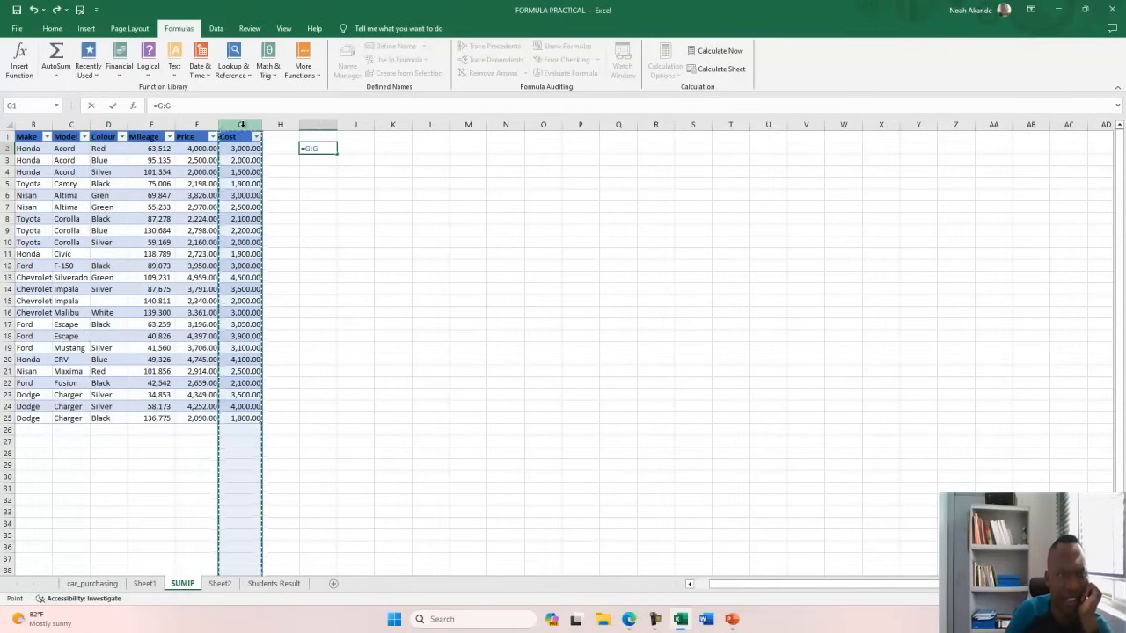
key(BackSpace)
key(BackSpace)
key(BackSpace)
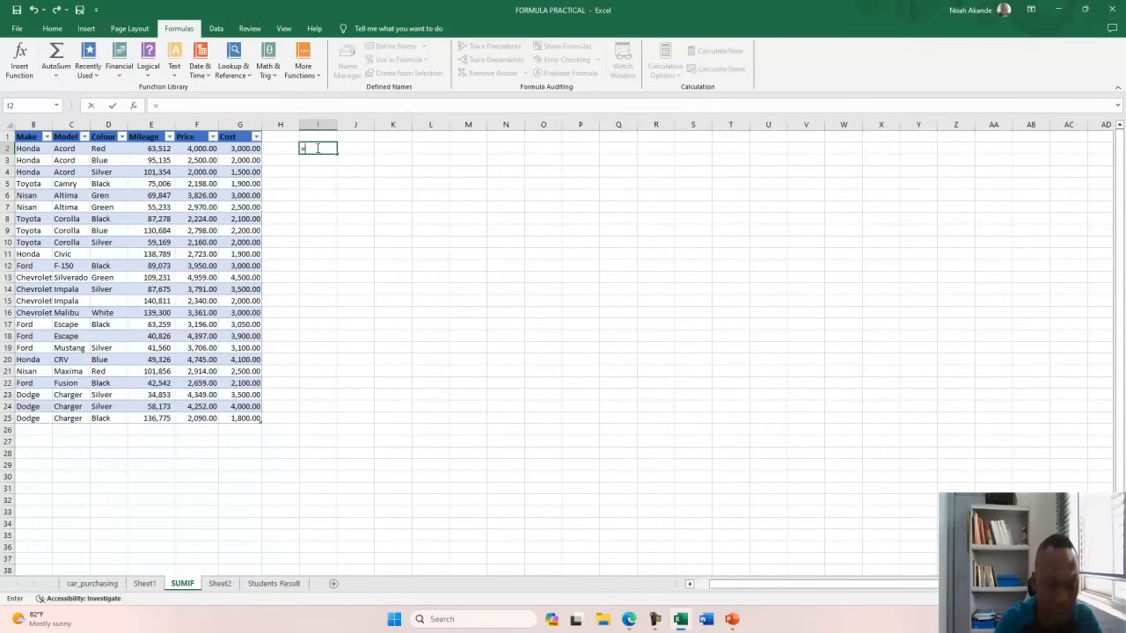
Complete I2 as =SUMIF(D:D, "=Red",G:G) to total the cost of the red cars.
text(sumif)
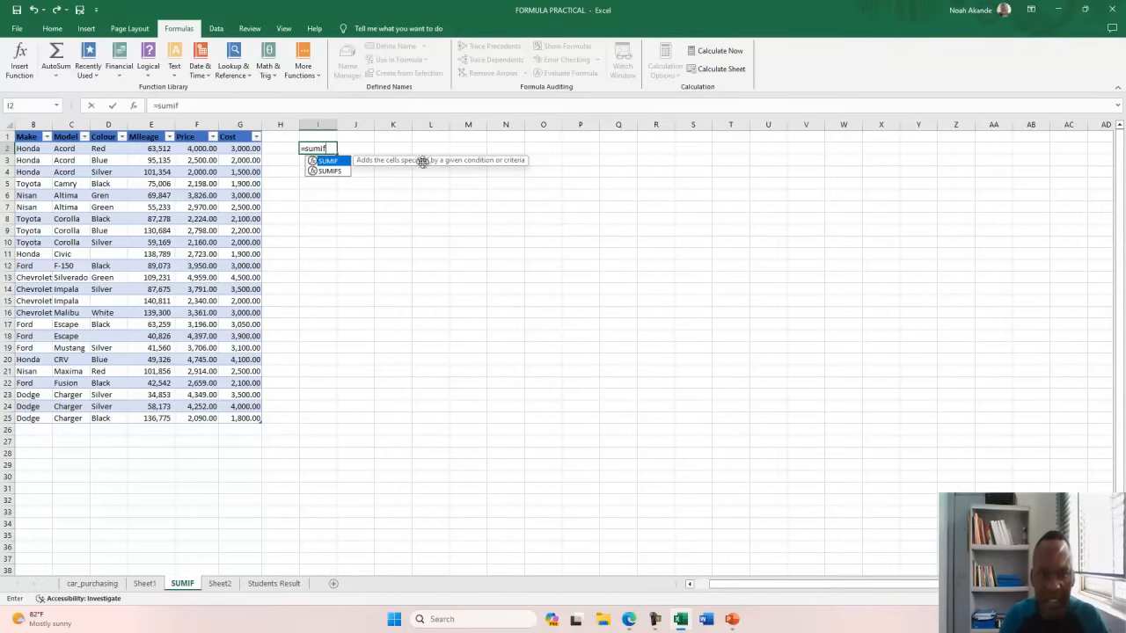
double_click(330, 163)
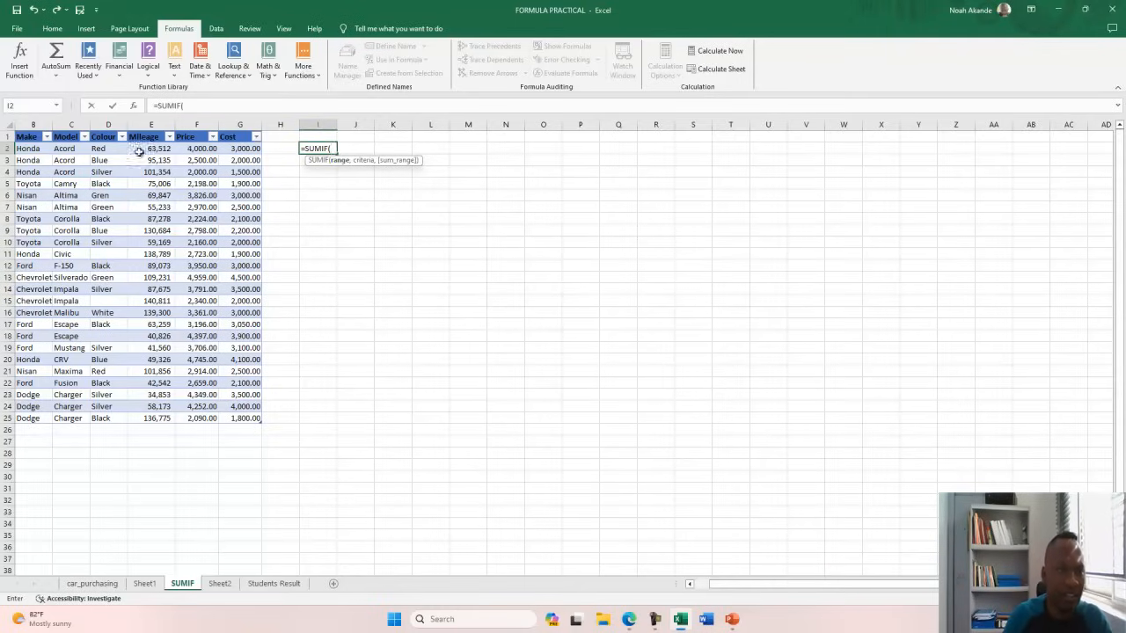
click(111, 119)
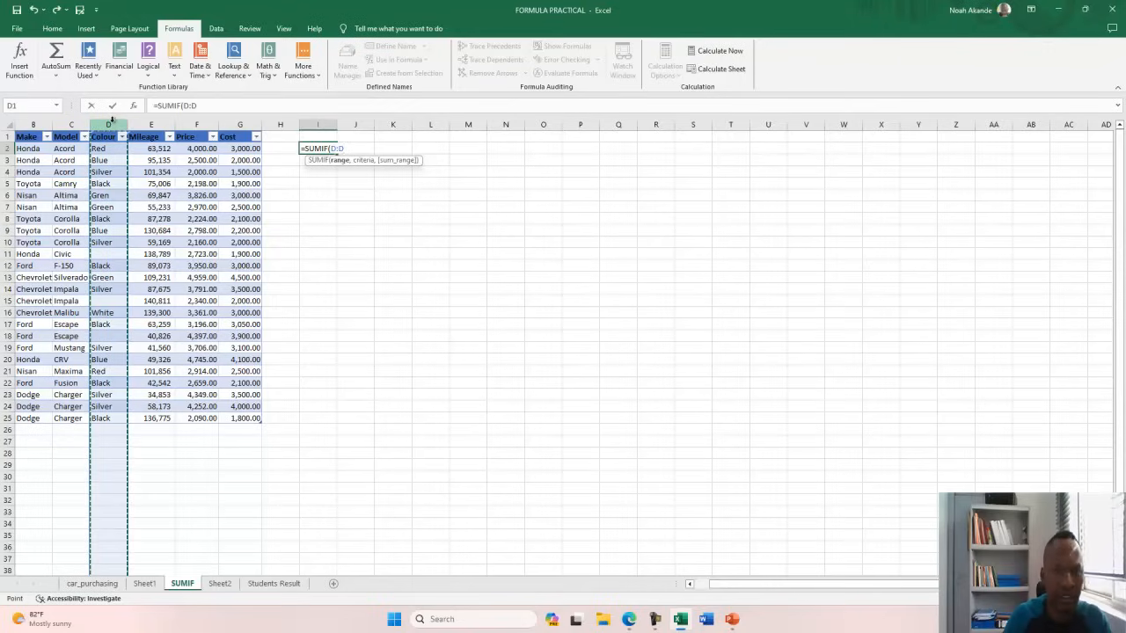
text(, "=Red)
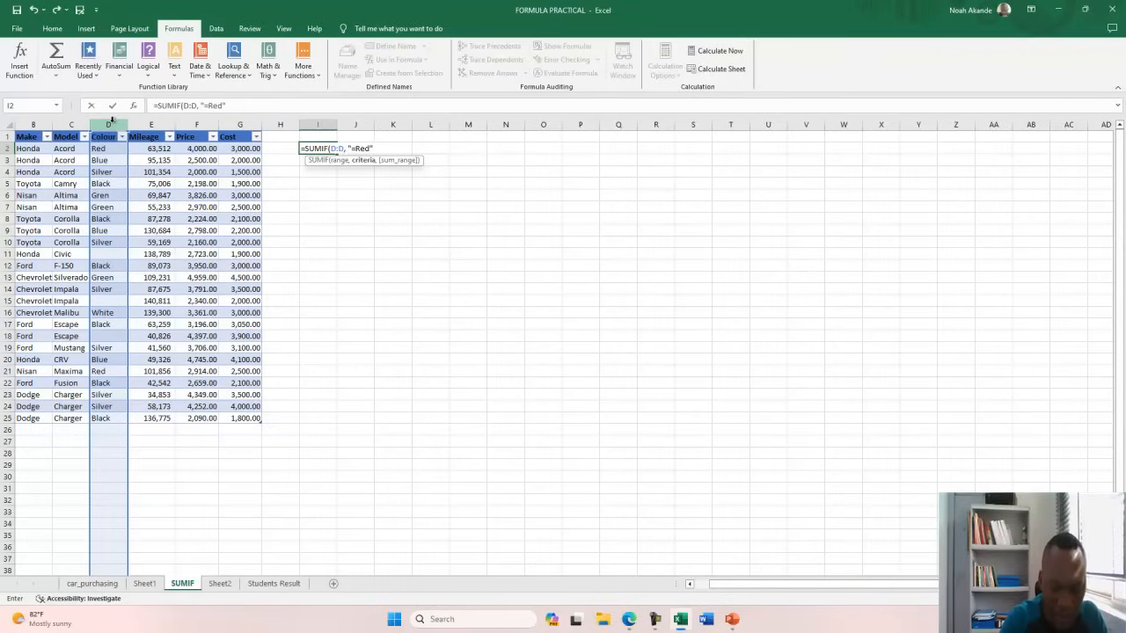
text(,)
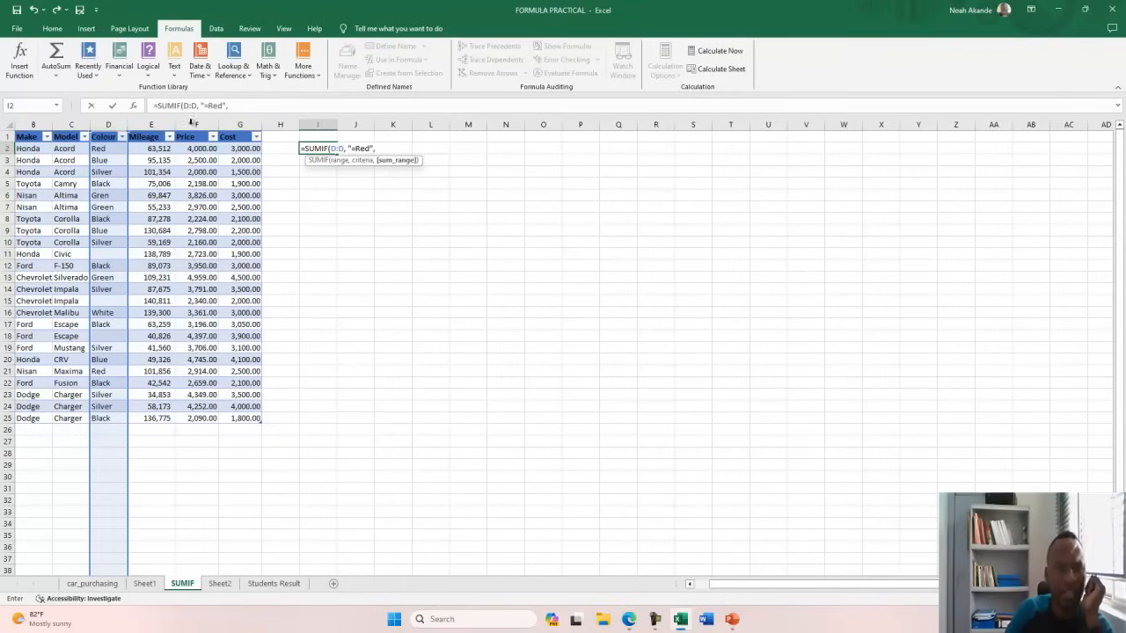
click(244, 124)
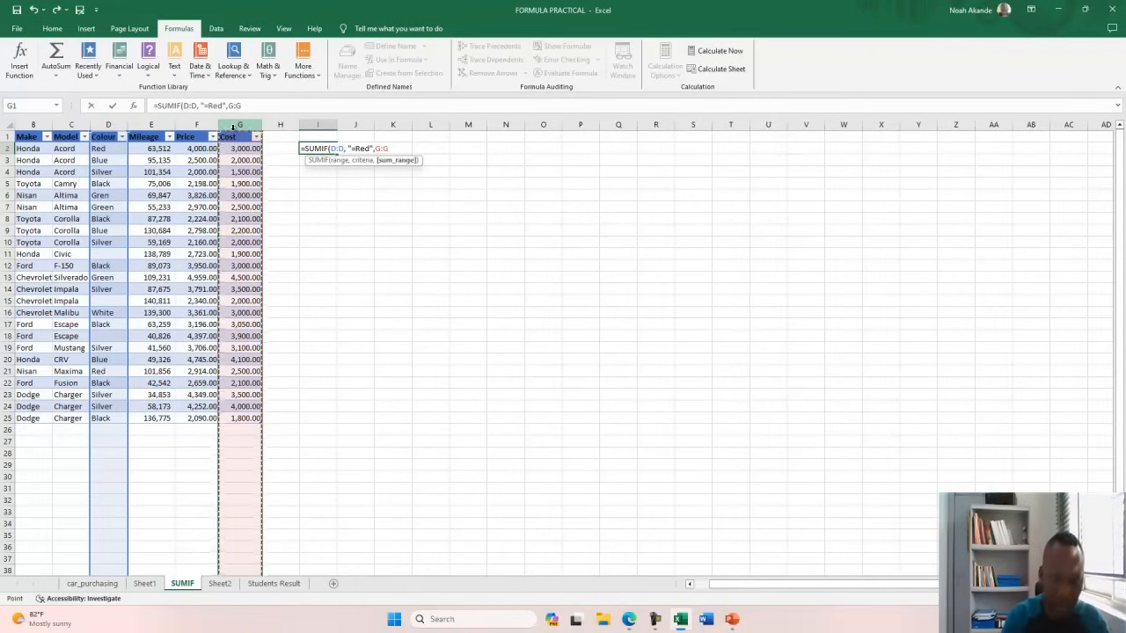
text())
key(Return)
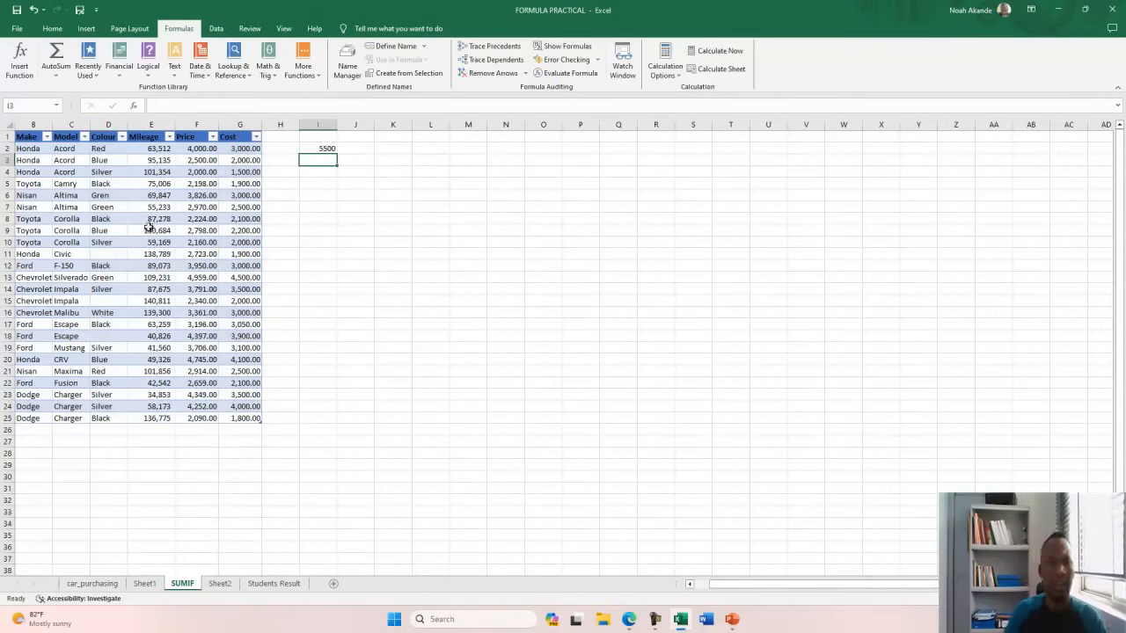
Review the SUMIF formula in I2 and the Cost and Colour columns it refers to.
click(316, 149)
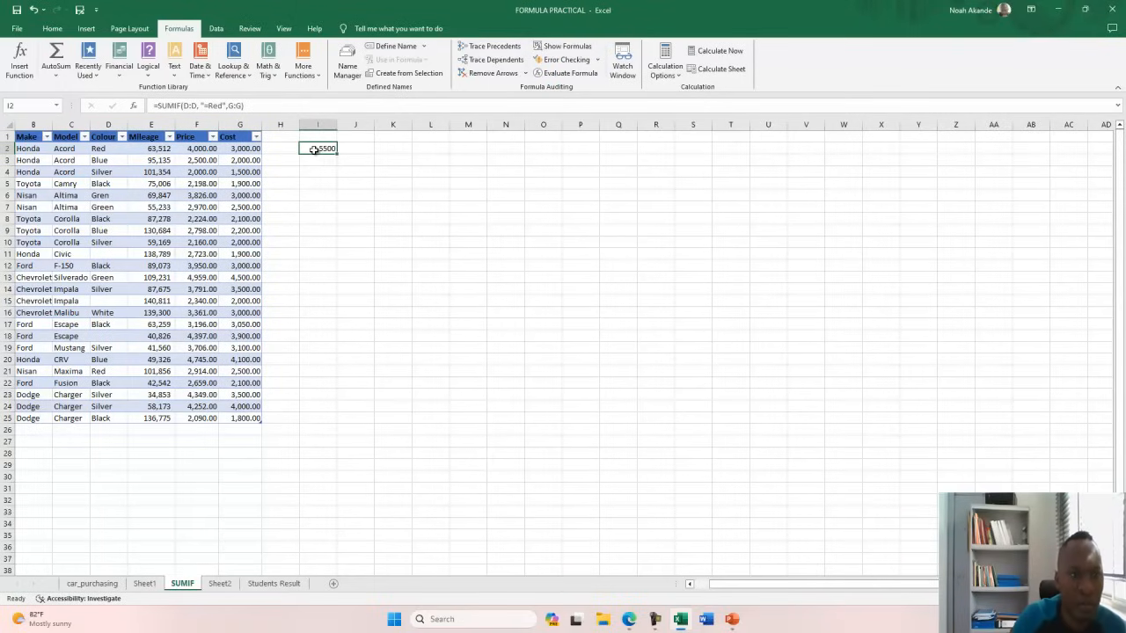
click(241, 124)
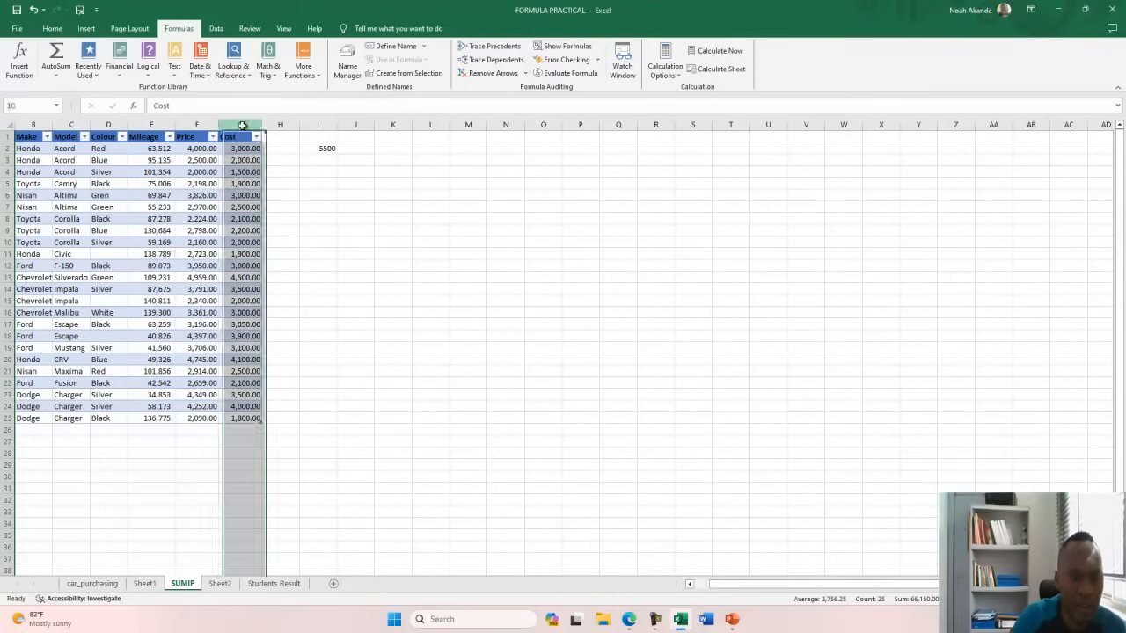
click(107, 124)
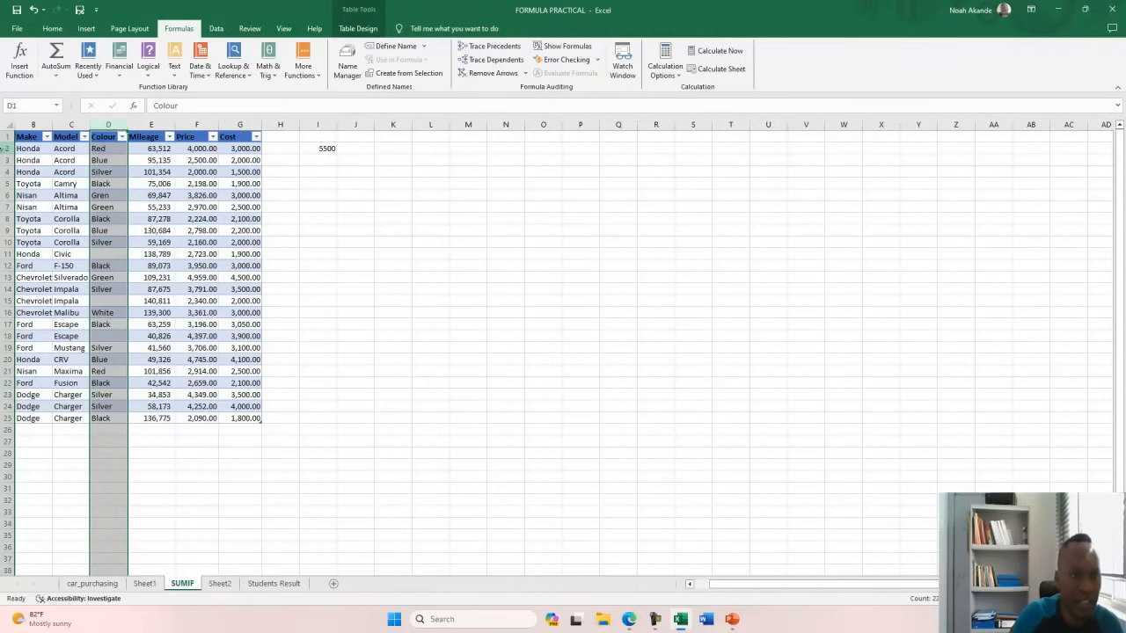
Set the font colour of rows 2 and 21, the two red cars, to red.
click(5, 148)
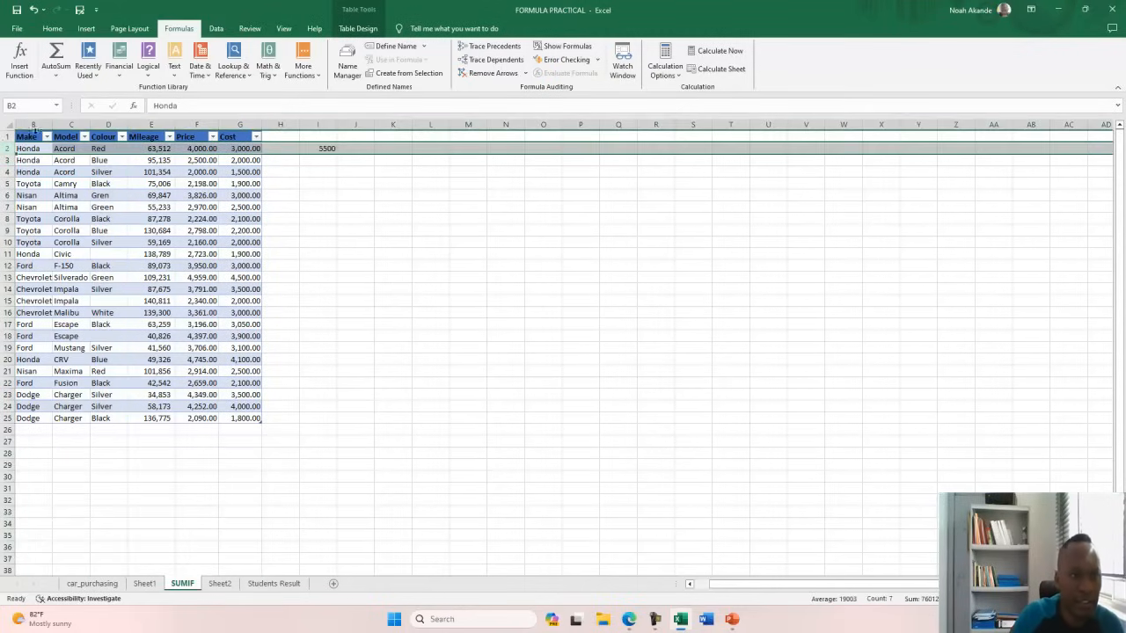
right_click(5, 148)
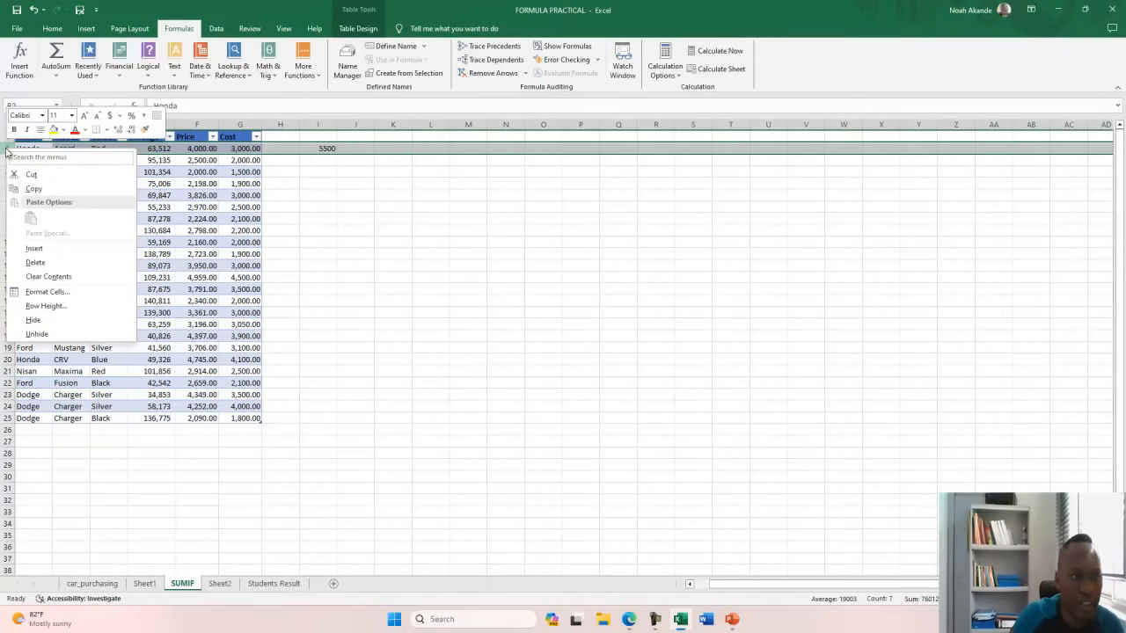
click(75, 130)
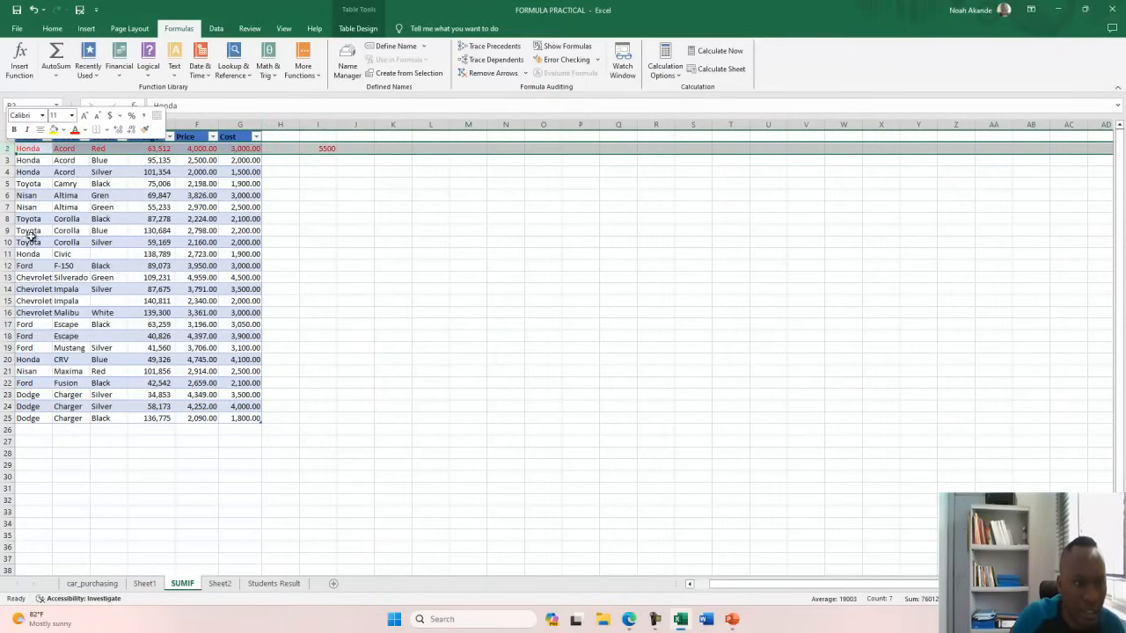
right_click(8, 372)
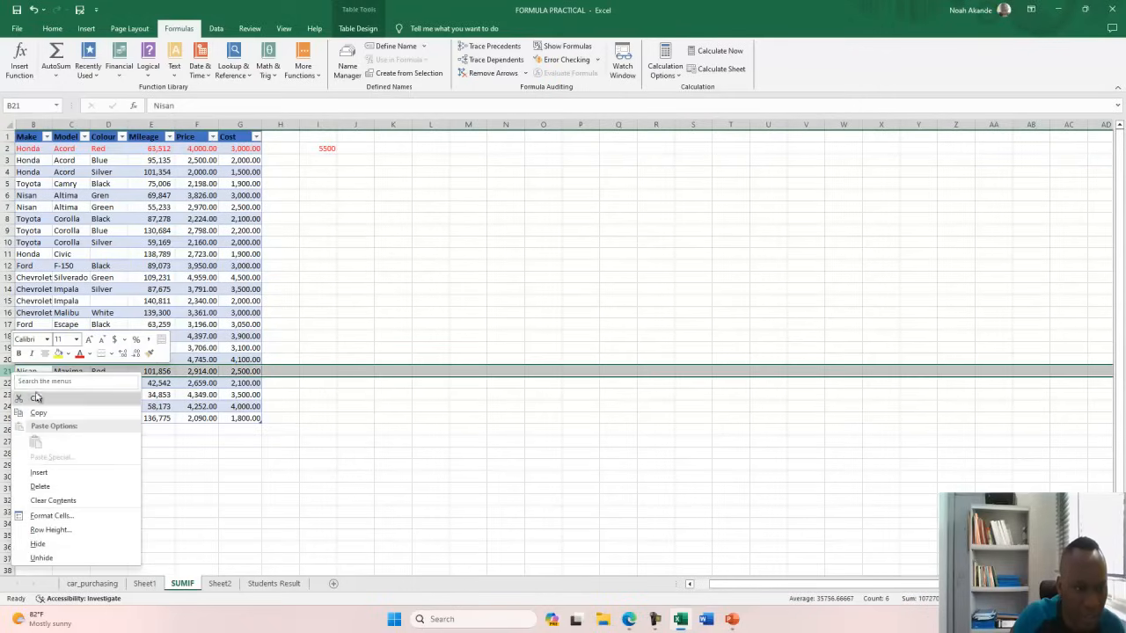
click(79, 353)
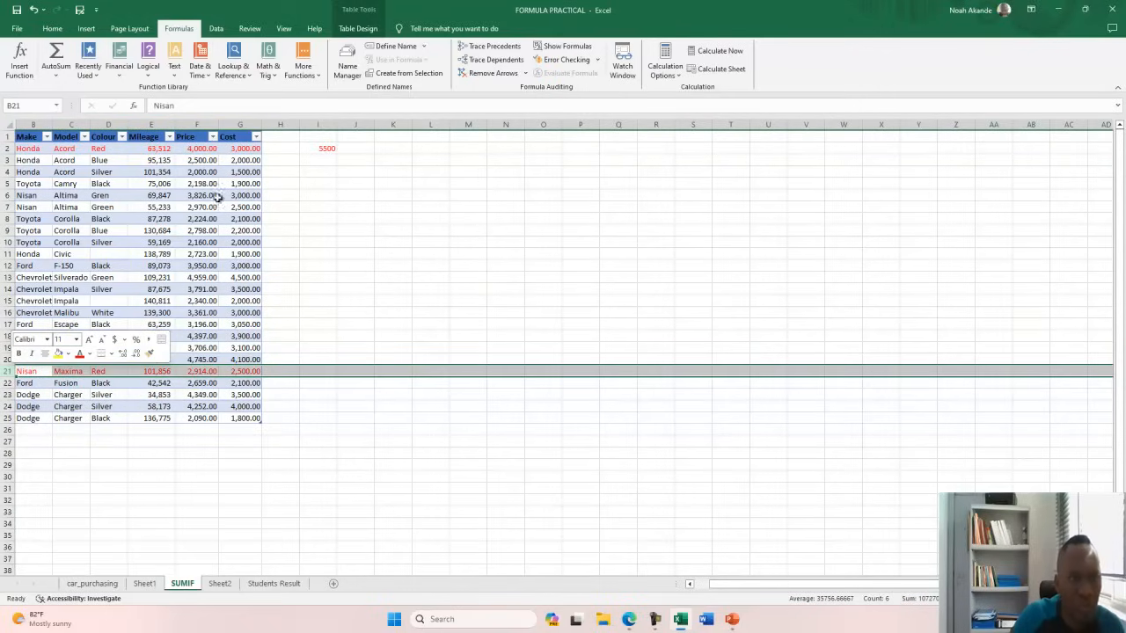
Check the Cost values of the two red-car rows against the total in I2.
click(76, 173)
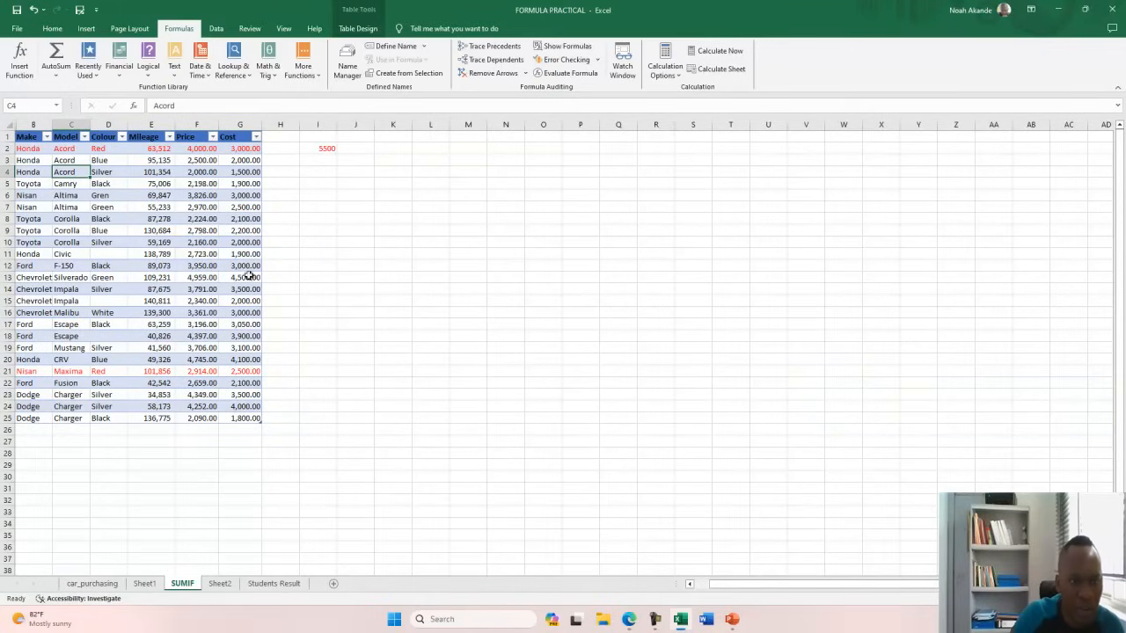
click(244, 149)
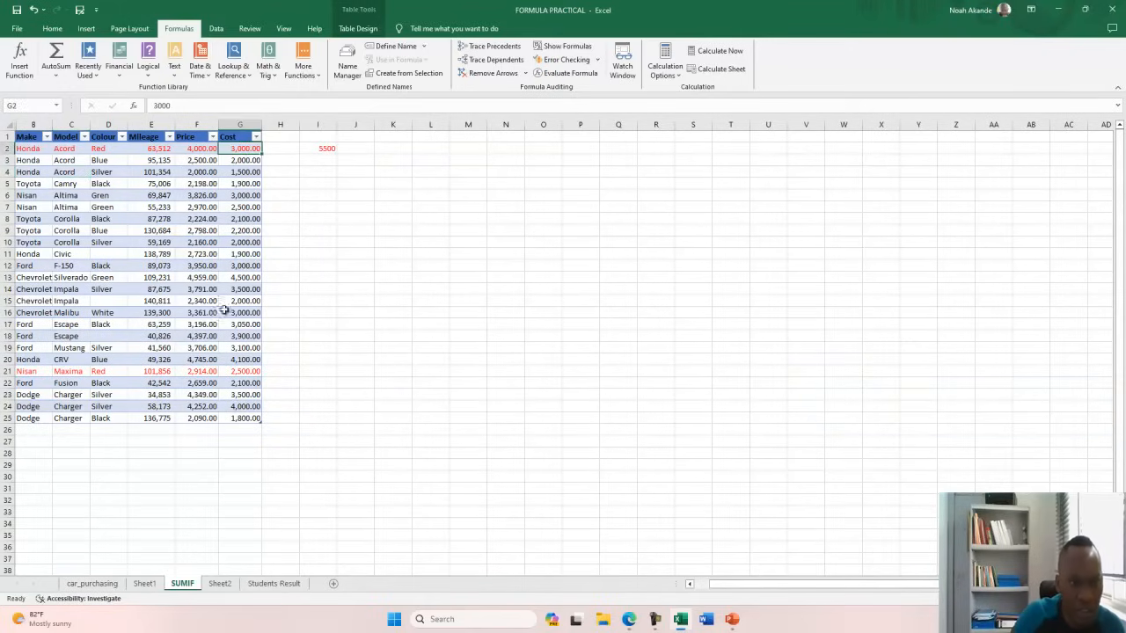
click(246, 371)
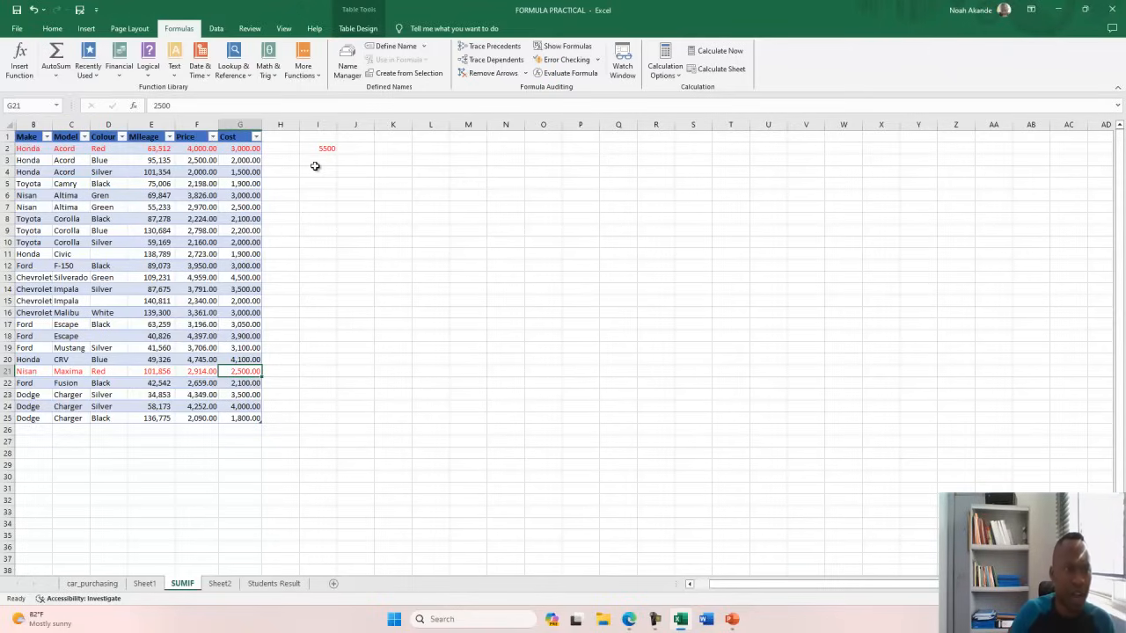
Enter =SUMIF(D:D,"=Blue",G:G) in I4 to total the cost of the blue cars.
click(324, 172)
text(=)
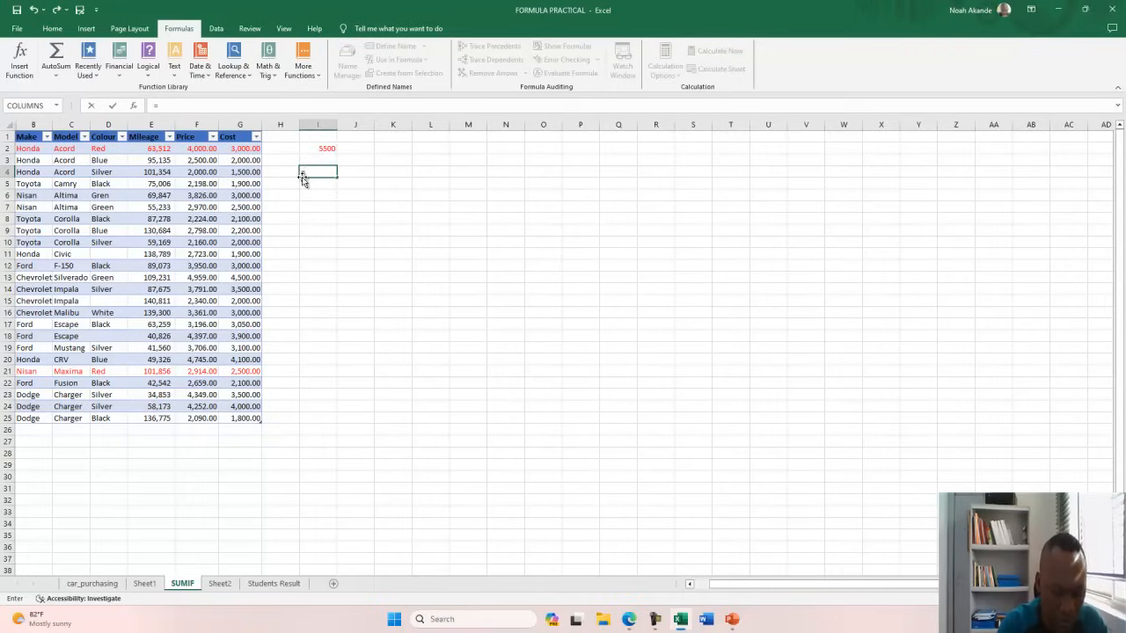
text(sumif)
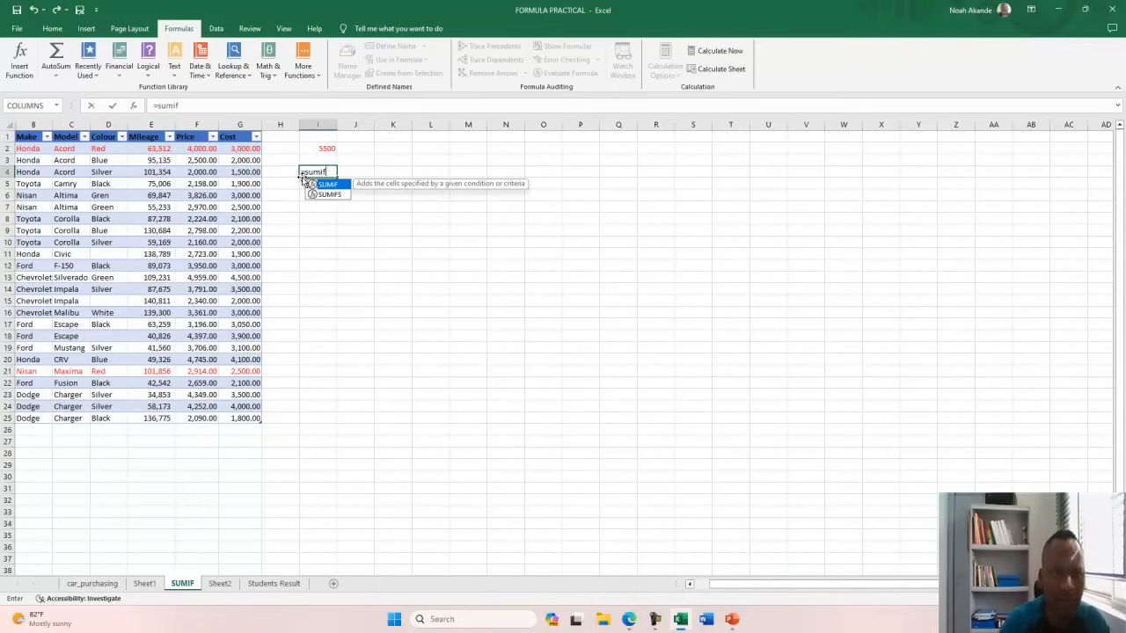
double_click(332, 187)
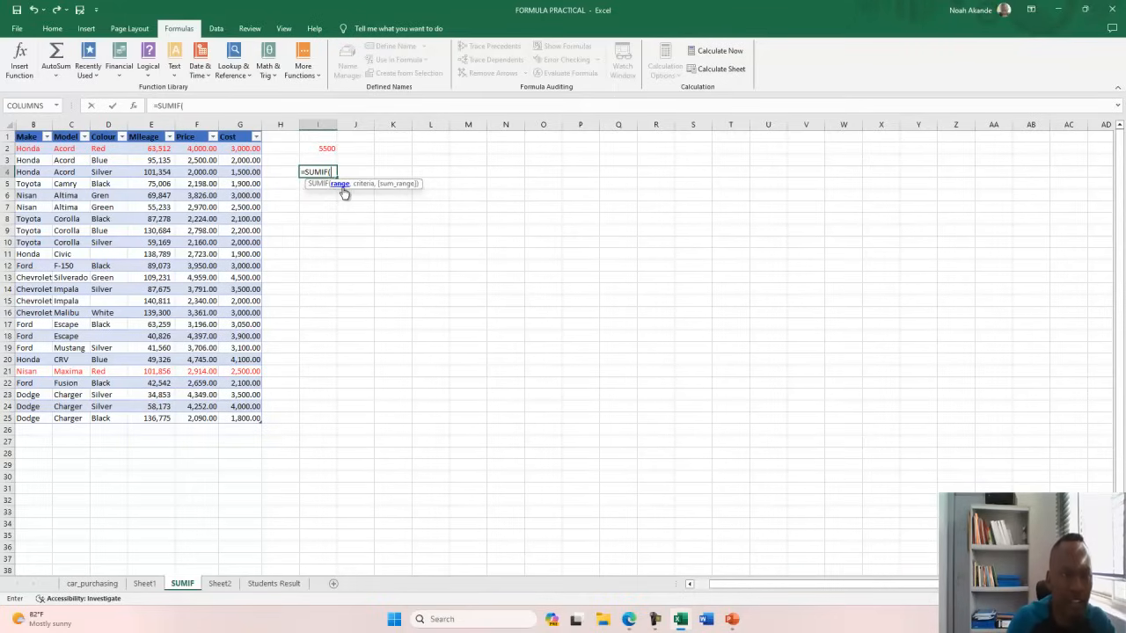
click(109, 124)
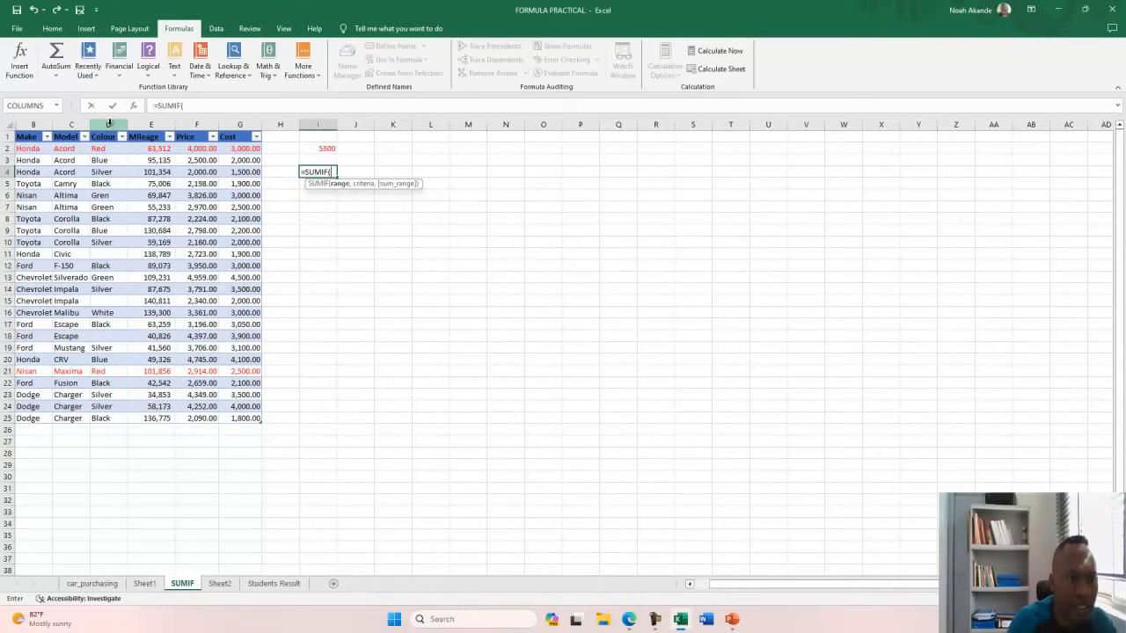
text(,"=Blue)
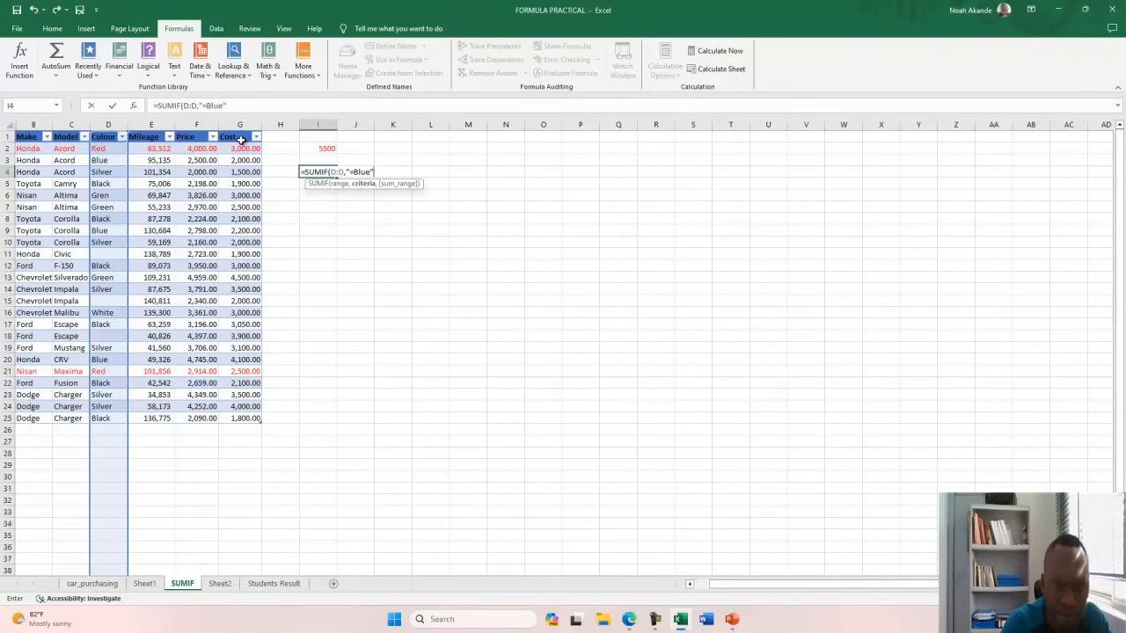
text(,)
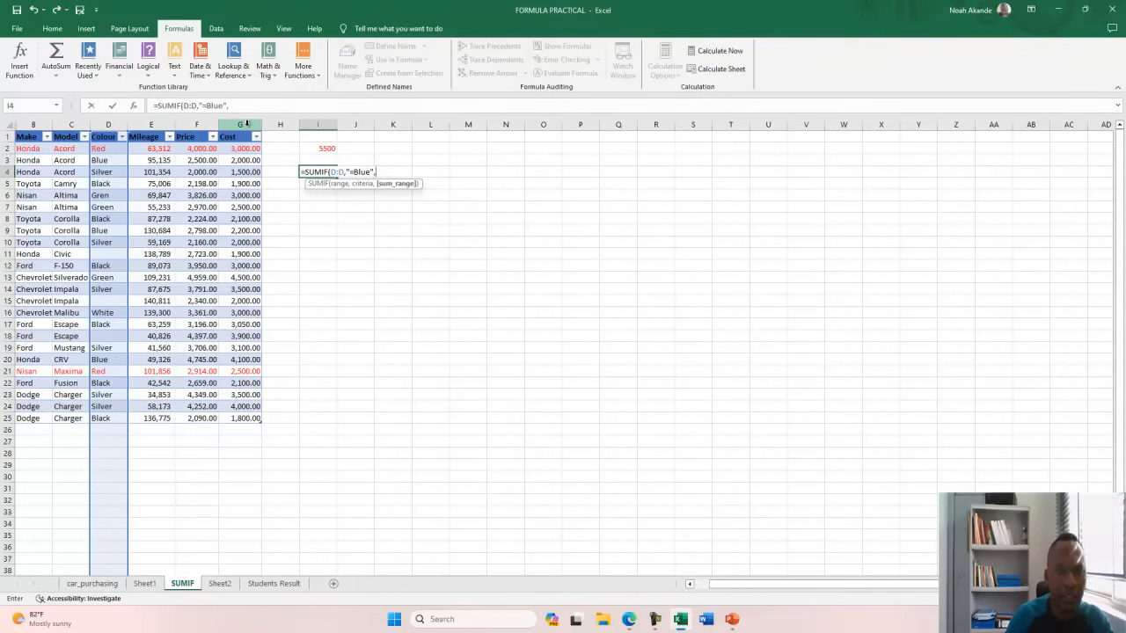
click(247, 124)
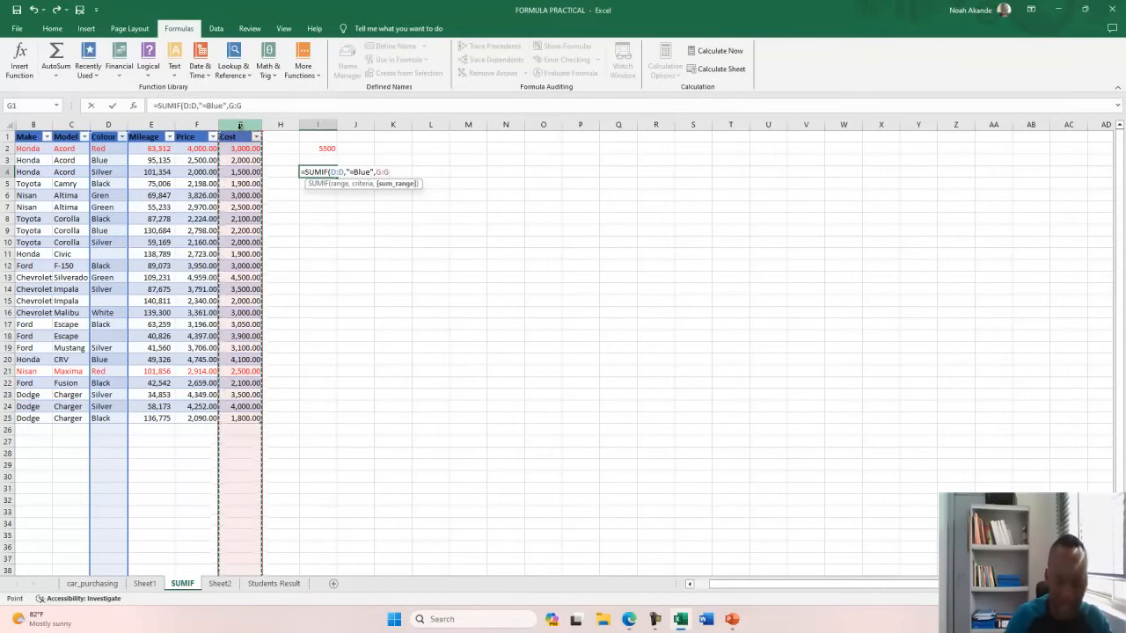
text())
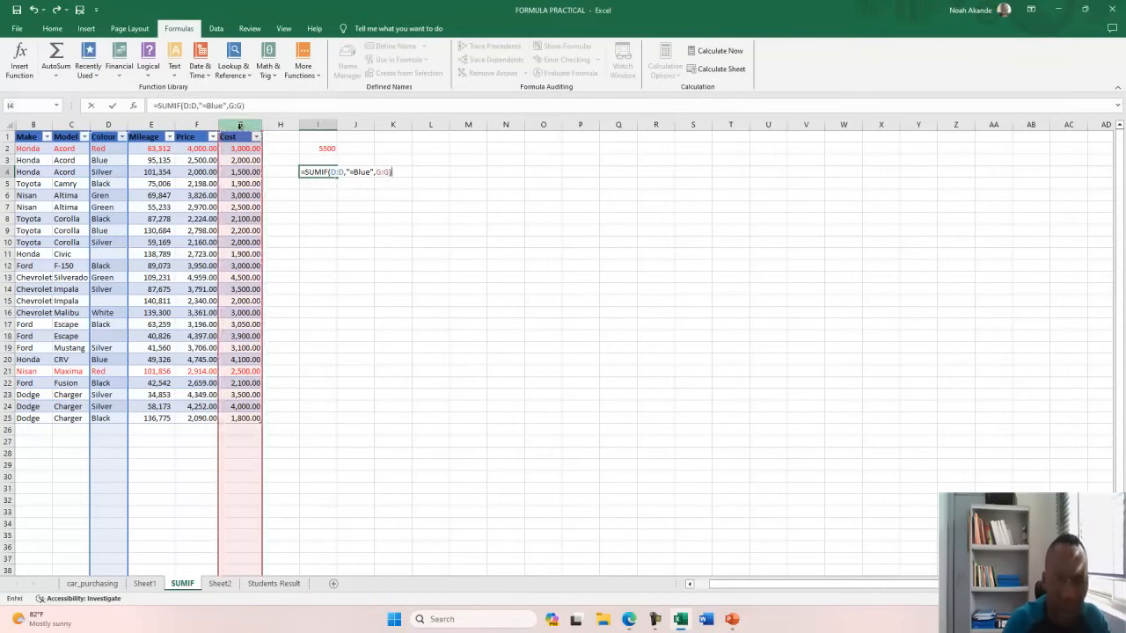
key(Return)
click(301, 173)
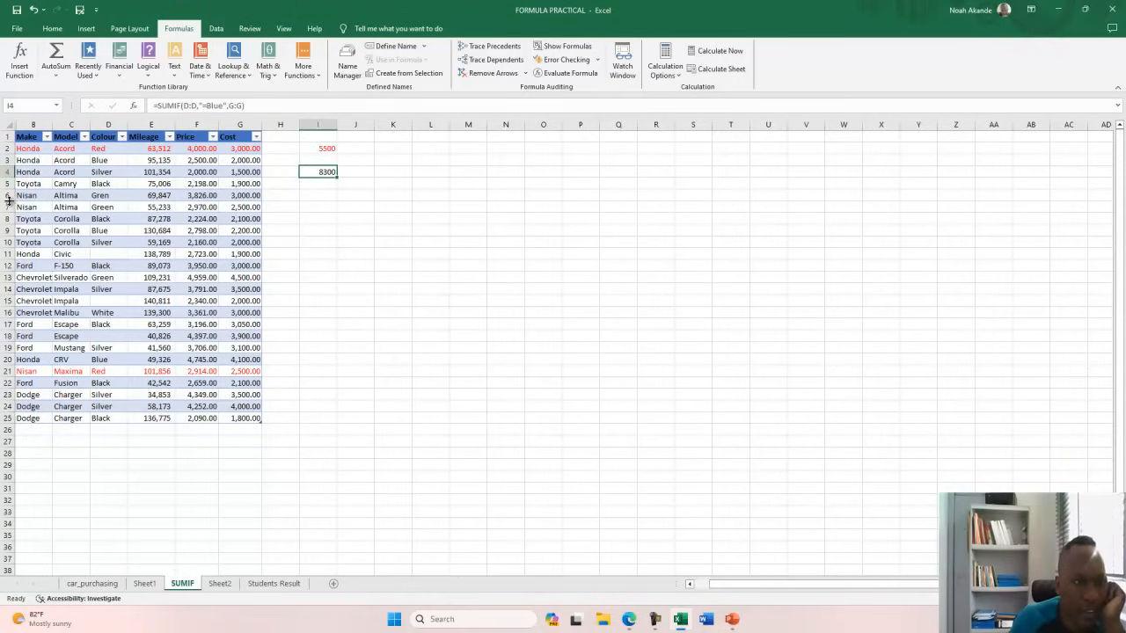
Set the font colour of row 9, the blue Toyota Corolla, to a custom blue shade.
click(8, 230)
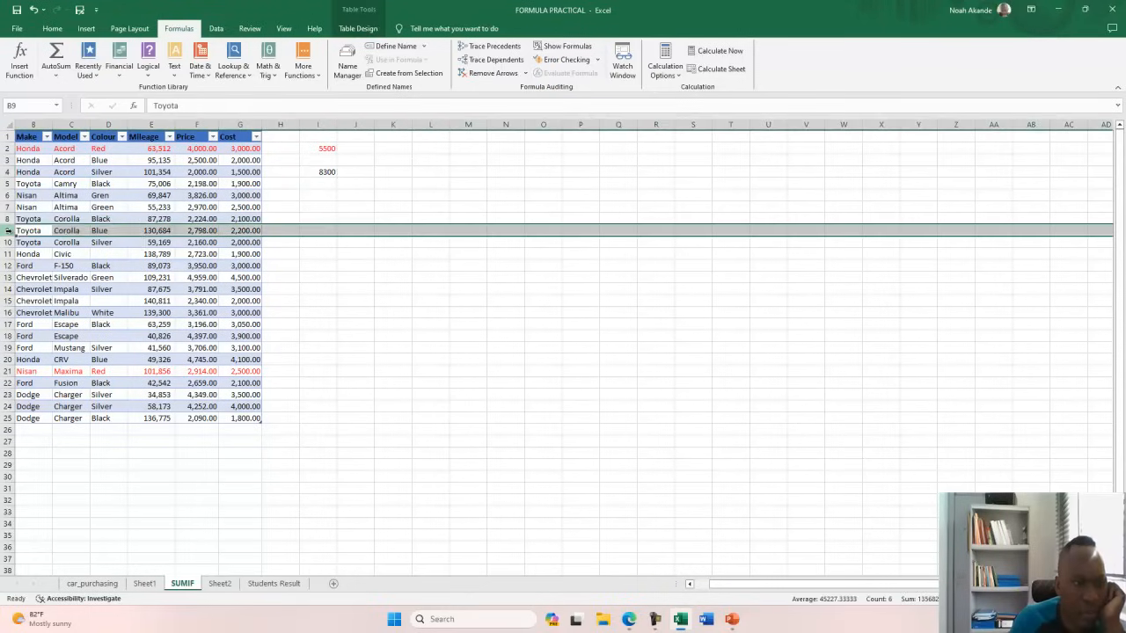
right_click(8, 230)
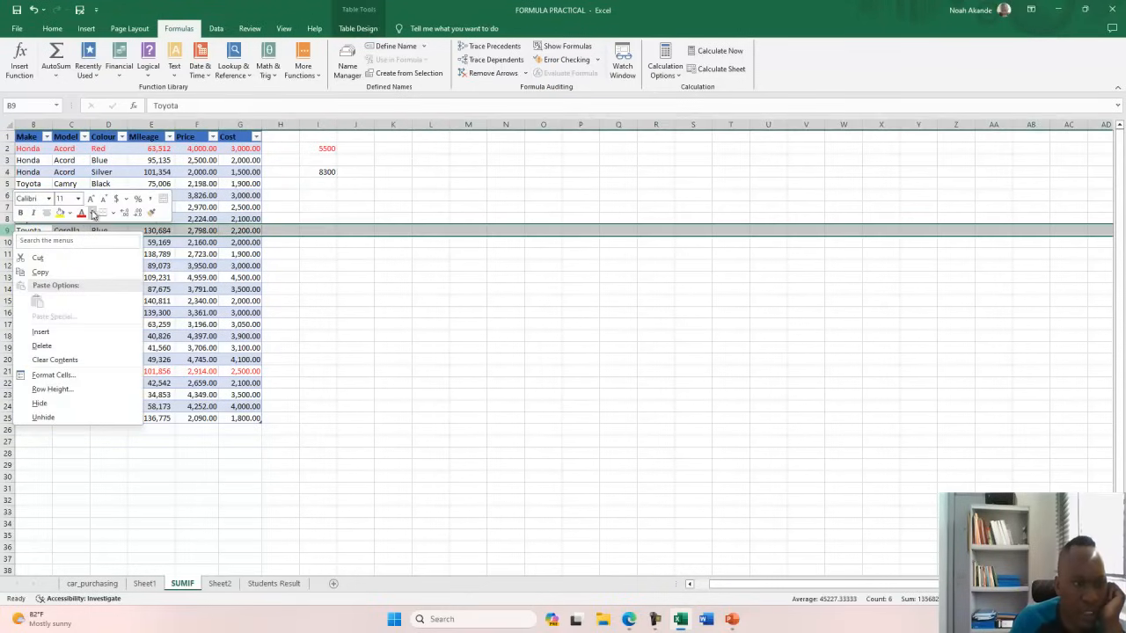
click(90, 213)
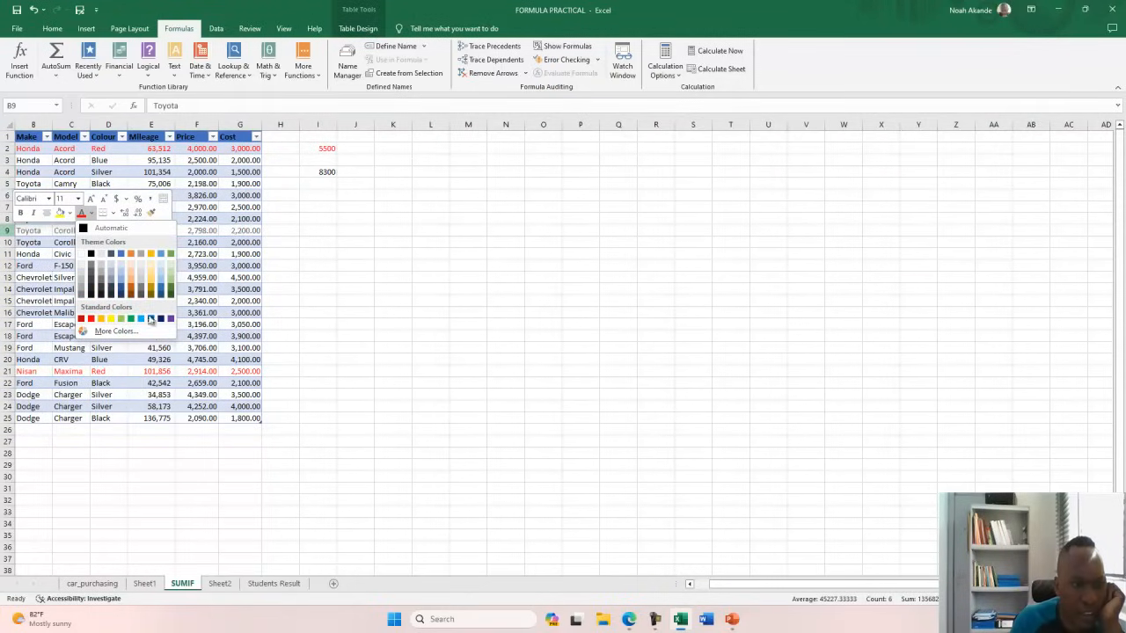
click(114, 331)
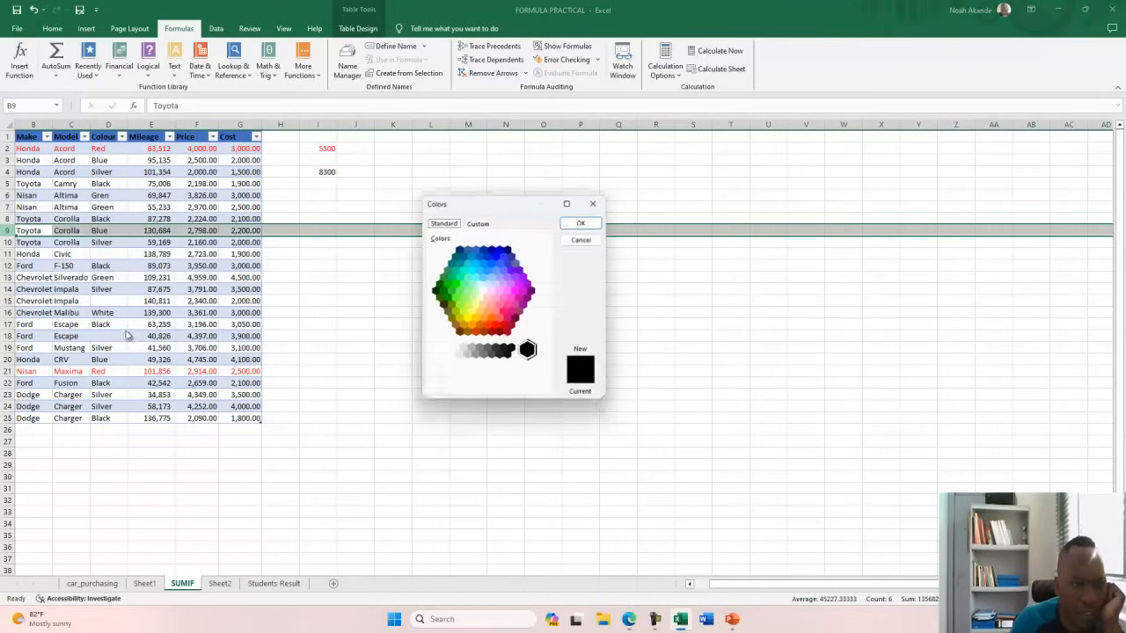
click(496, 257)
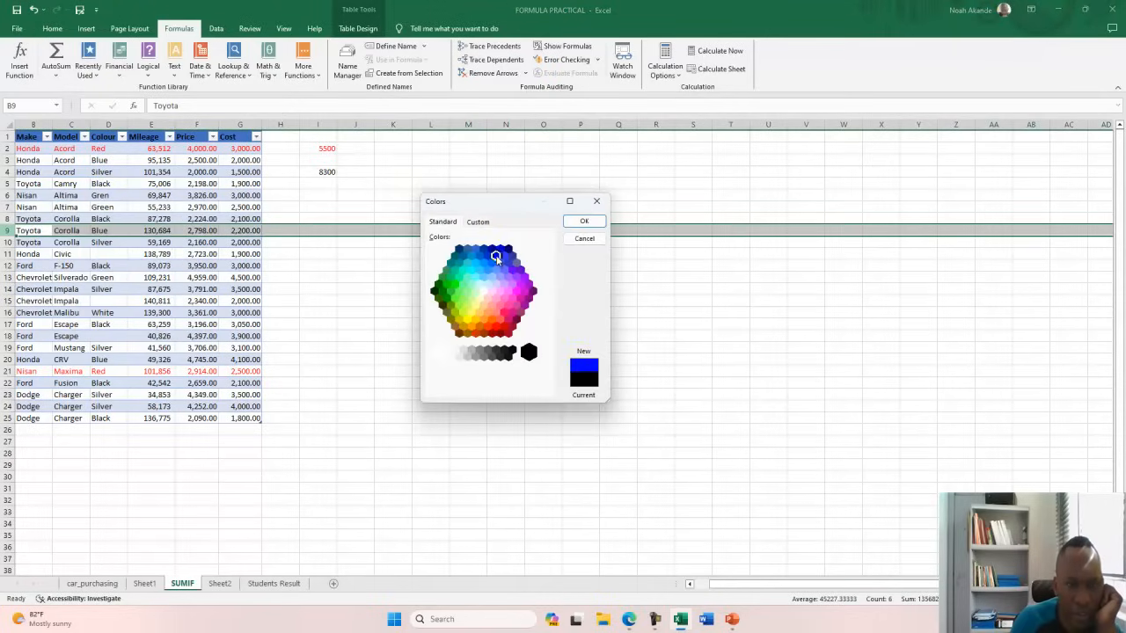
click(583, 222)
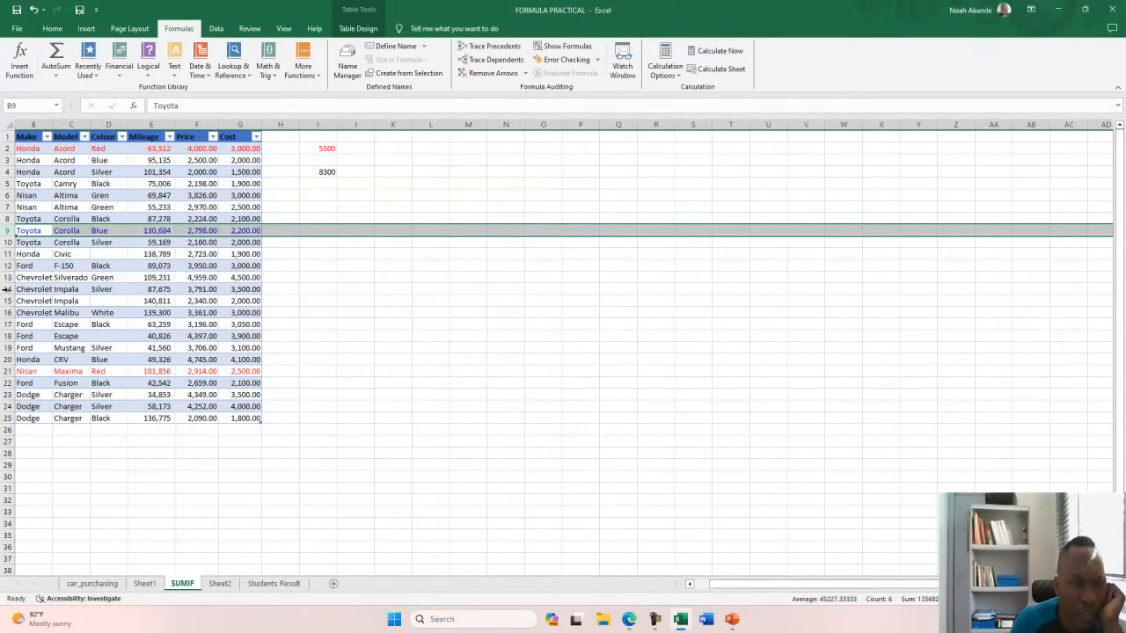
Set the font colour of rows 20 and 3, the remaining blue cars, to the same custom blue as row 9.
click(8, 359)
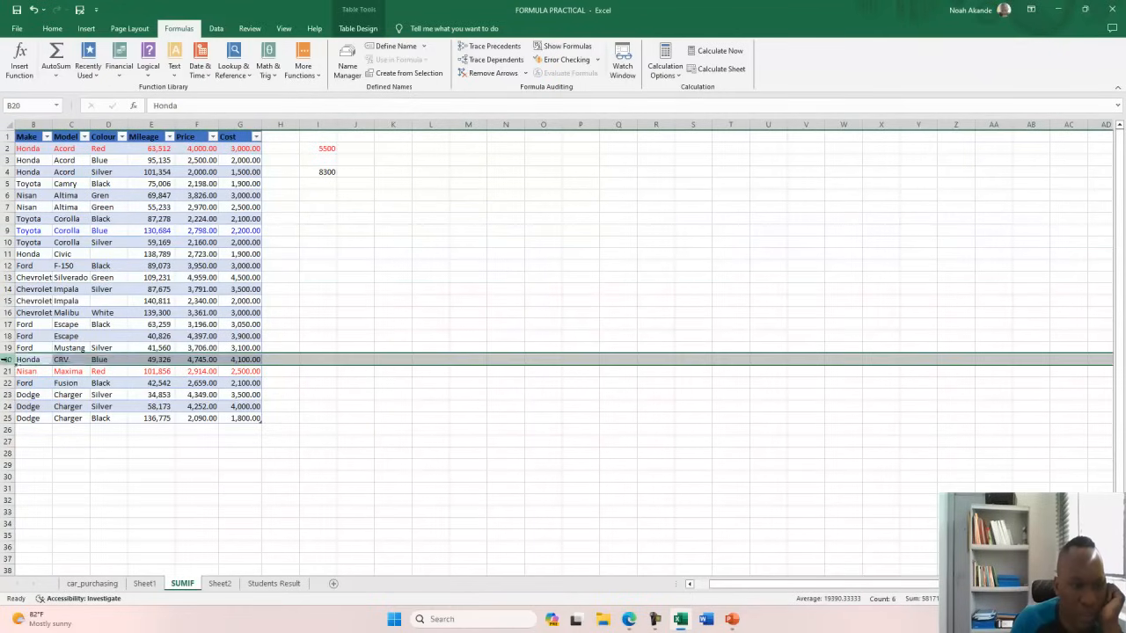
right_click(9, 360)
click(77, 341)
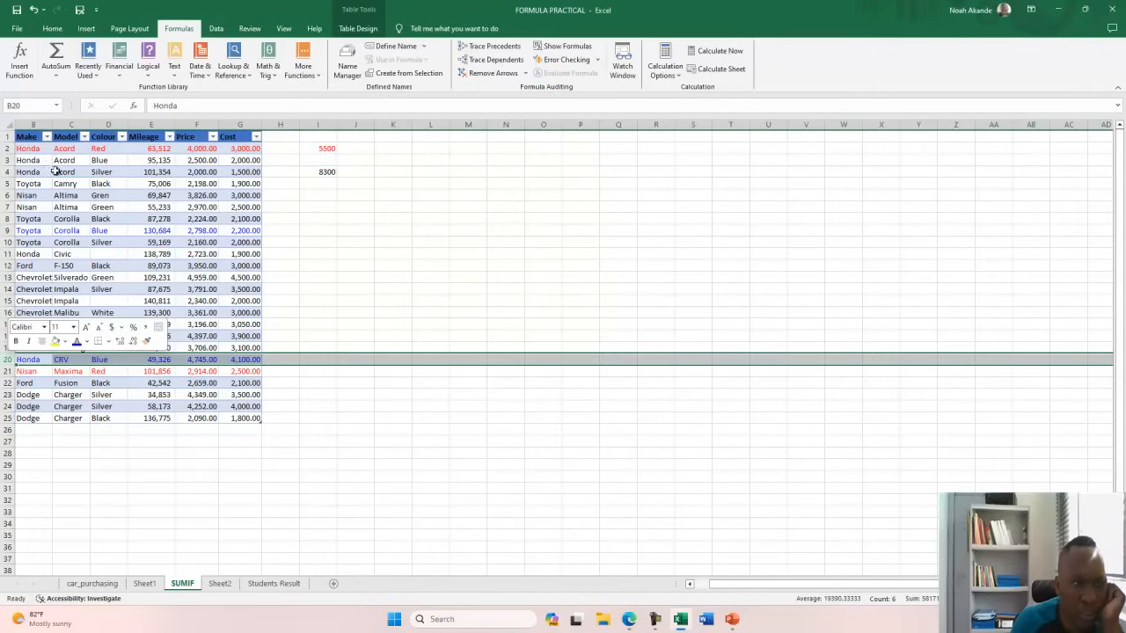
click(8, 160)
right_click(8, 160)
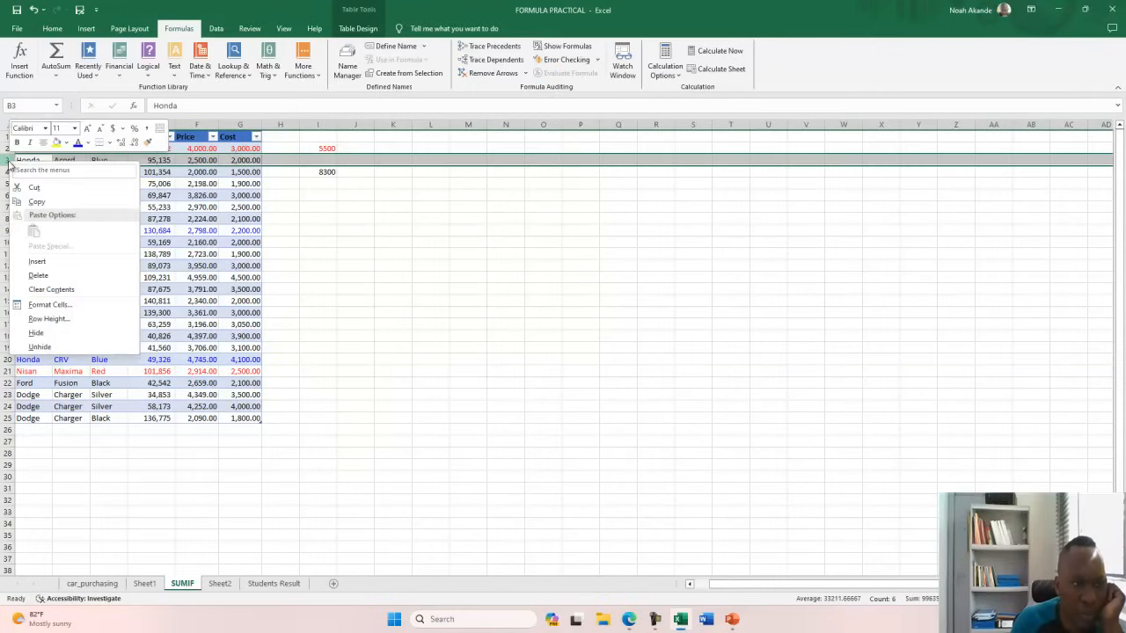
click(77, 145)
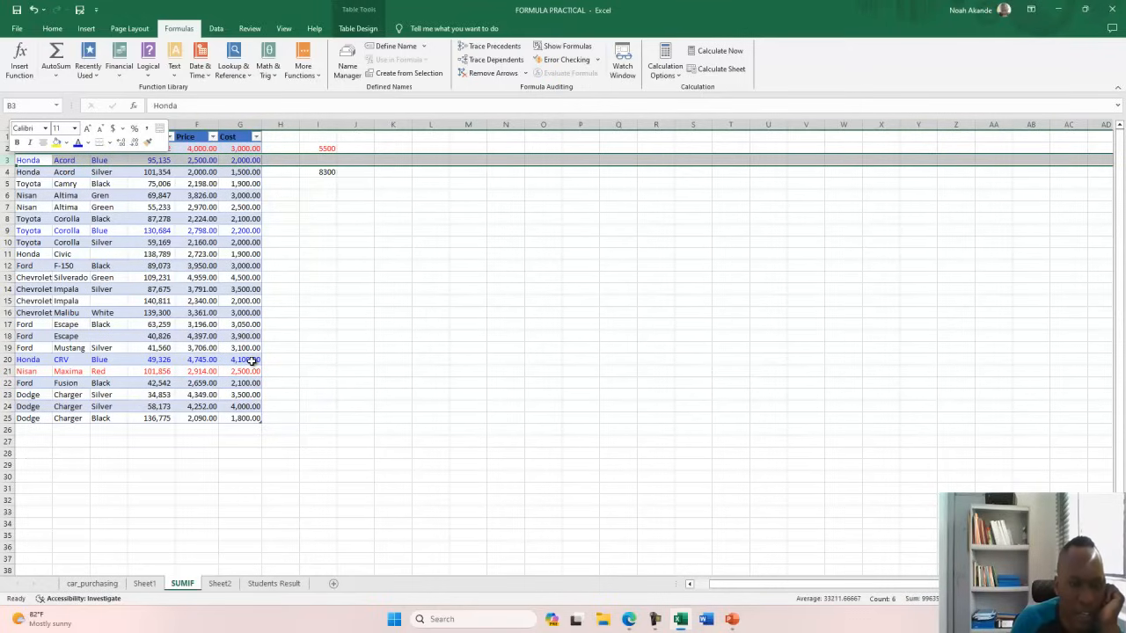
click(322, 184)
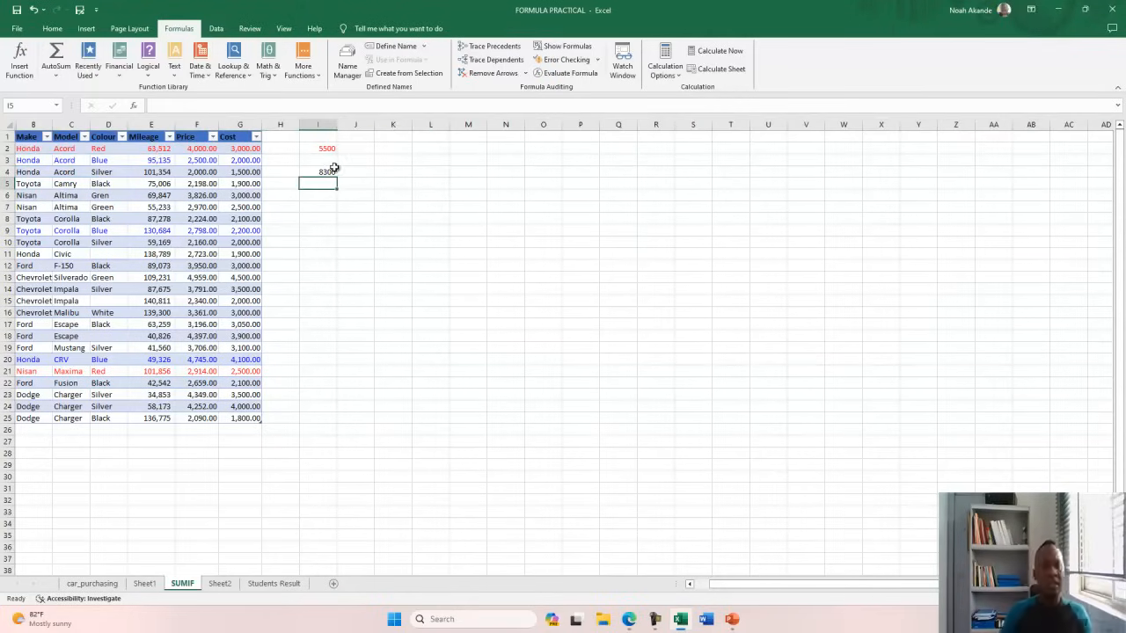
Check the blue-car formula in I4 and reveal the second practice question in the PowerPoint slide show before returning to Excel.
click(328, 172)
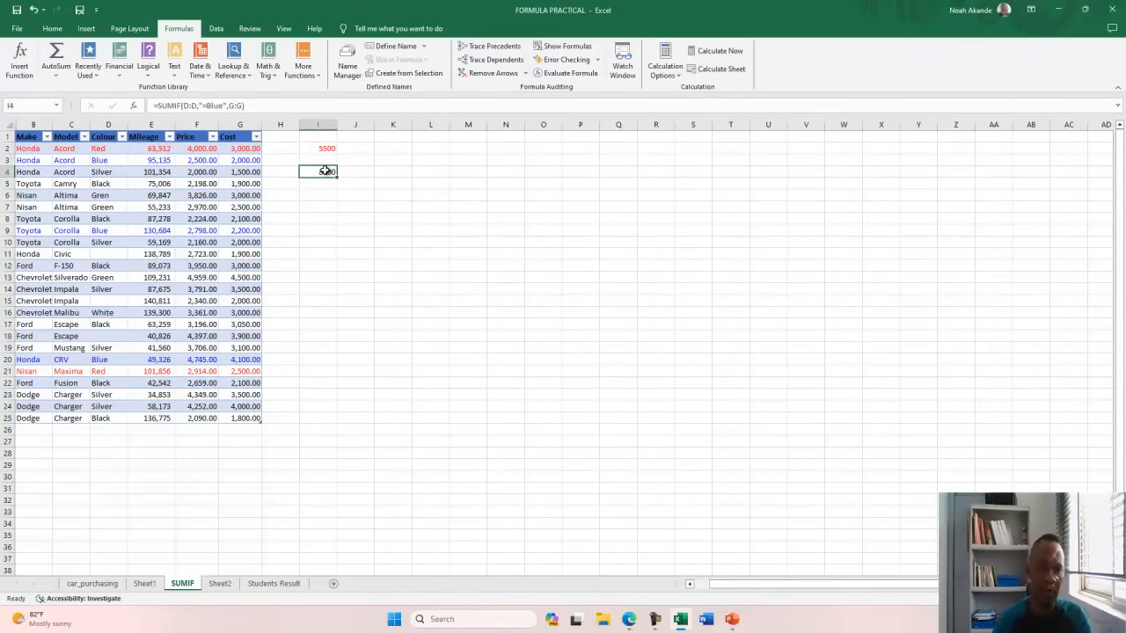
key(alt+Tab)
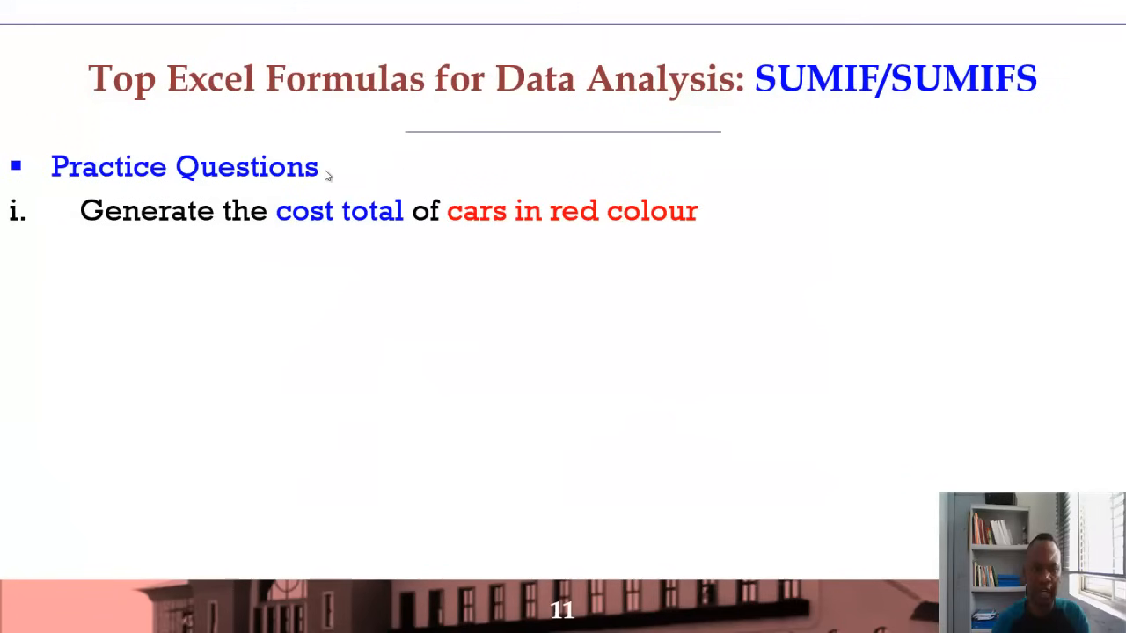
click(396, 118)
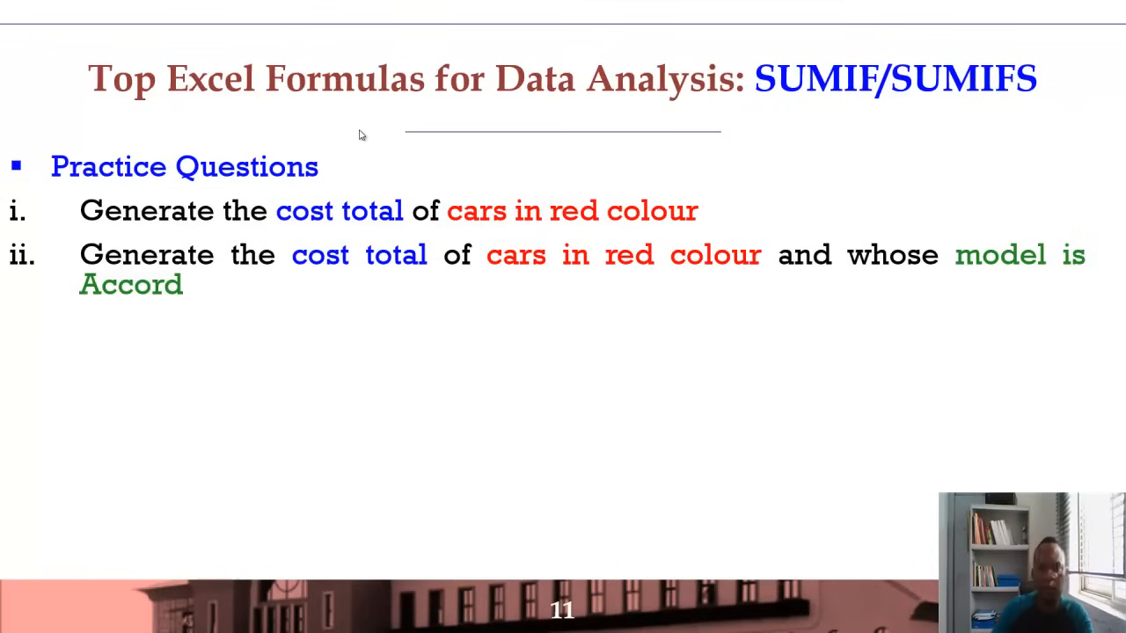
key(alt+Tab)
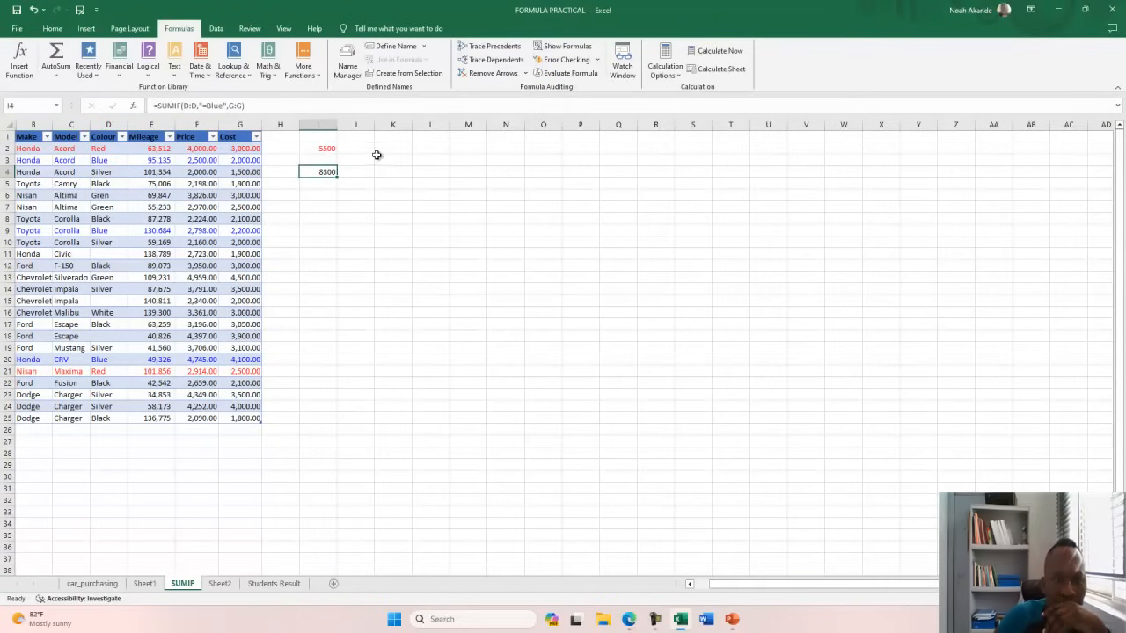
Label the red-car total by entering SUMOF RED CARS in H2.
click(293, 150)
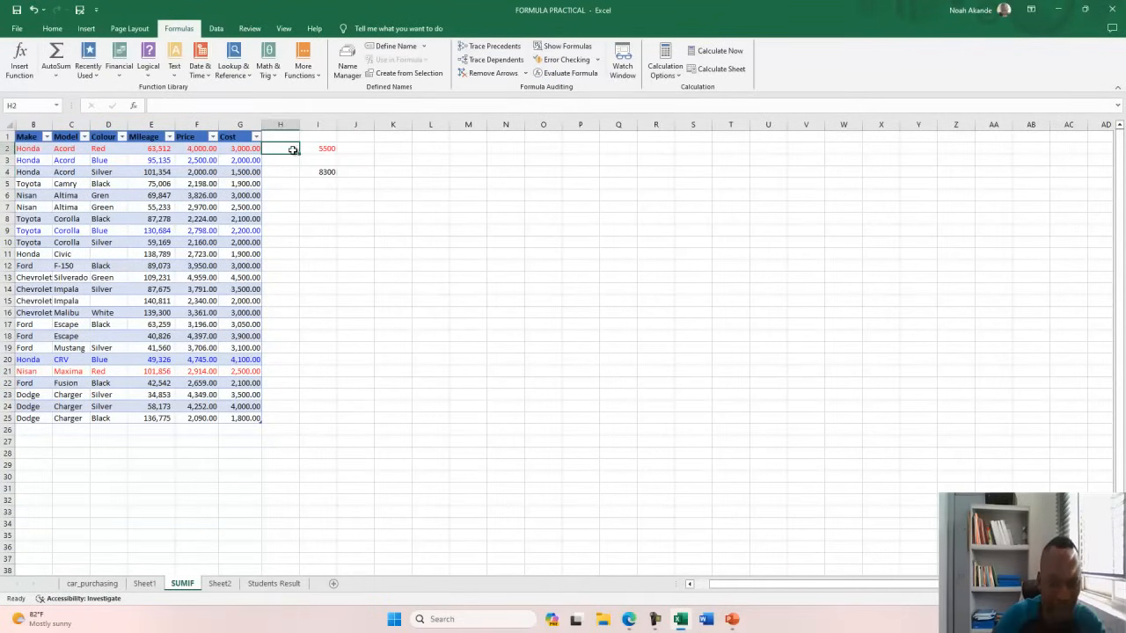
text(RED)
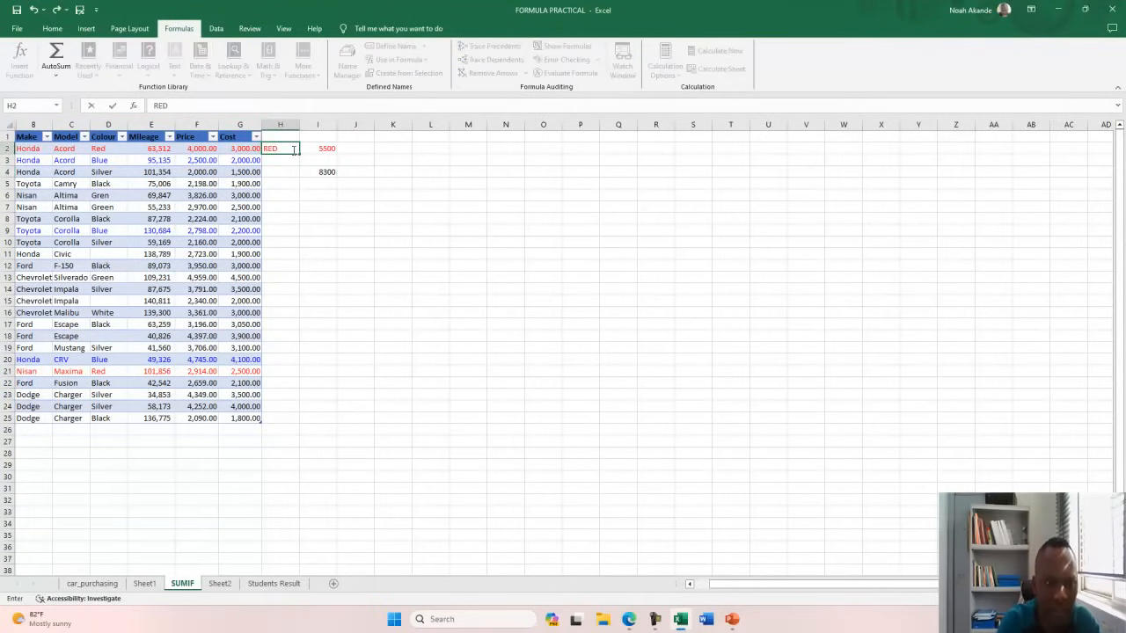
key(BackSpace)
key(BackSpace)
key(BackSpace)
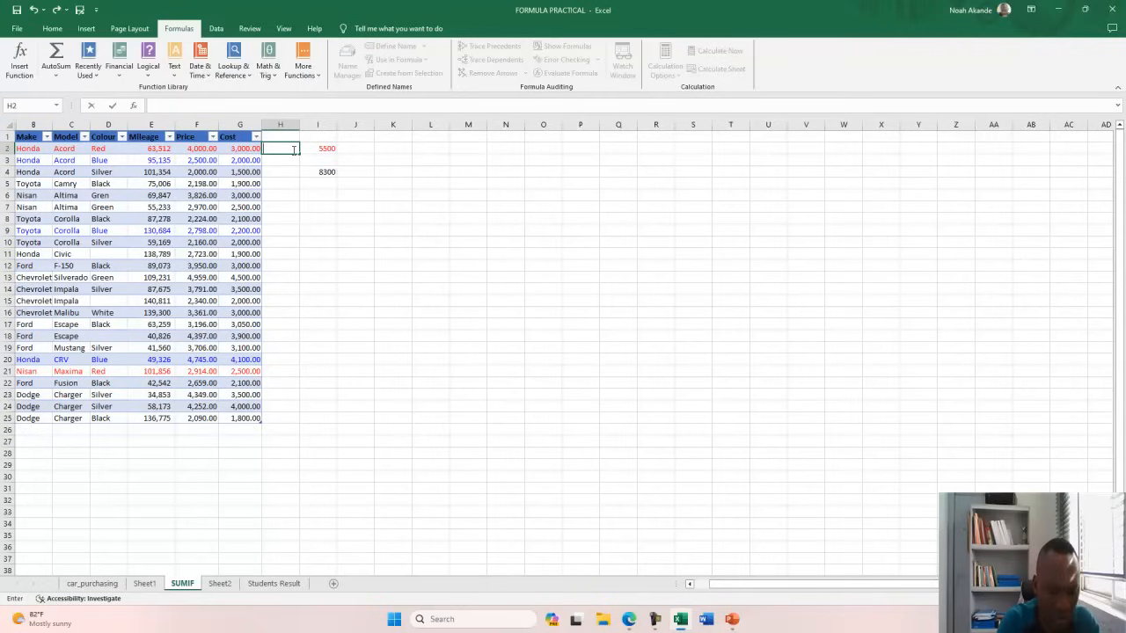
text(sum)
key(BackSpace)
key(BackSpace)
key(BackSpace)
text(SUMOF)
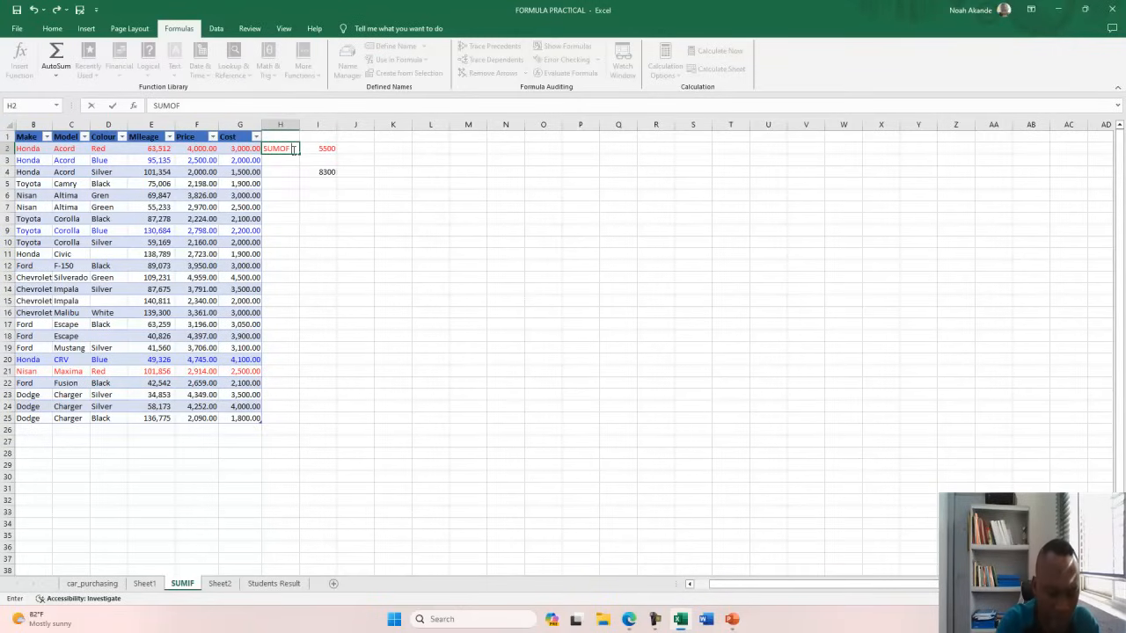
text( R)
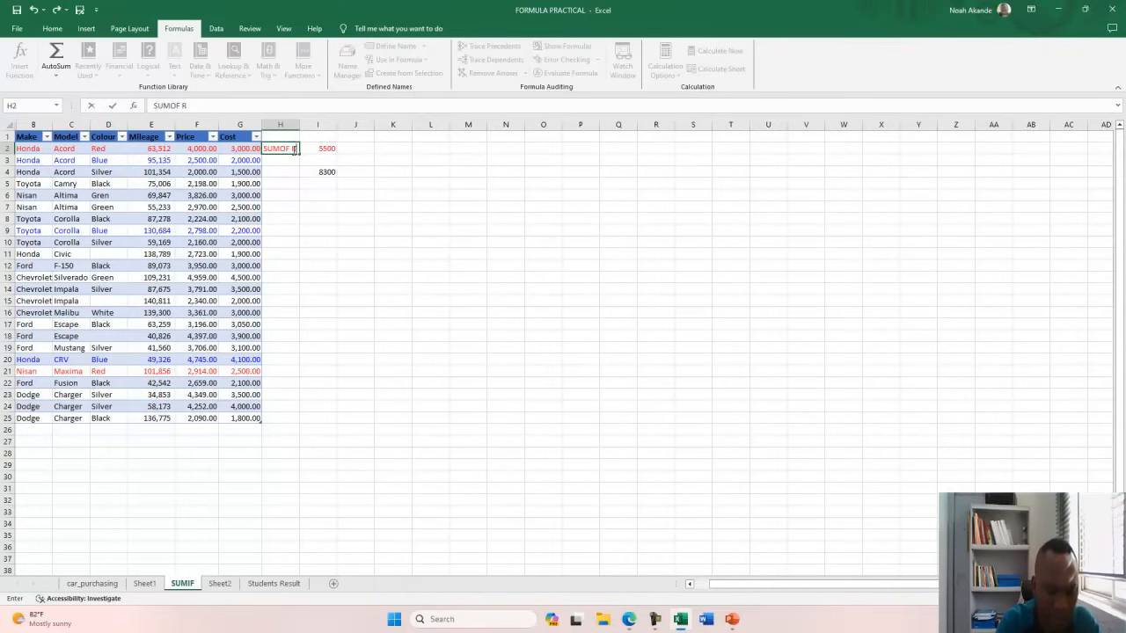
text(ED CARS)
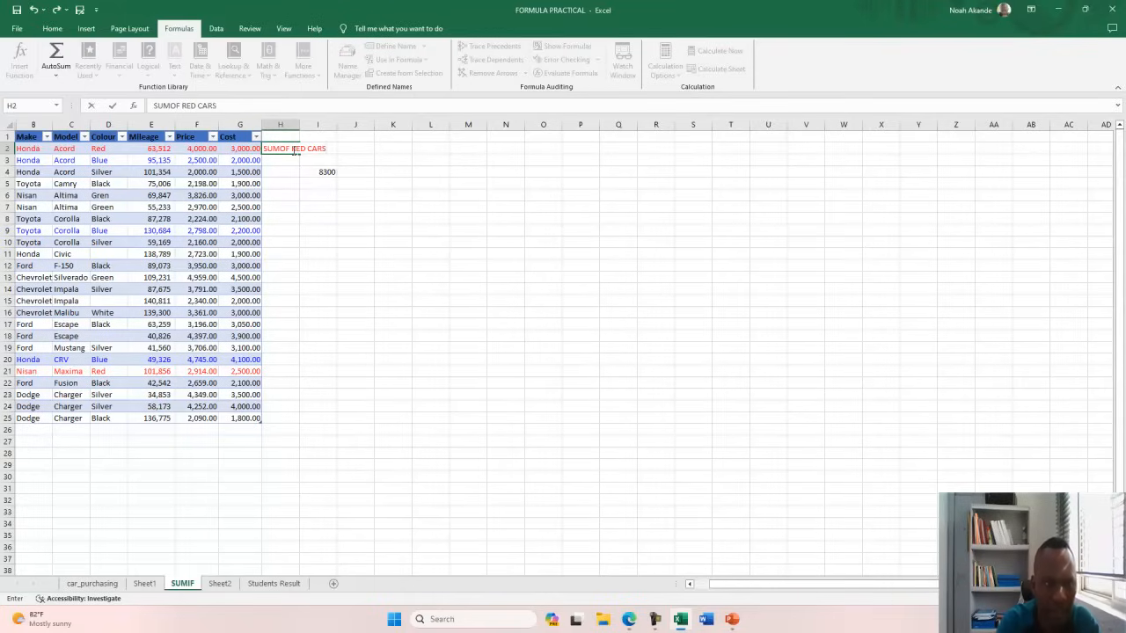
Enter the label SUM OF BLUE CARS in H4 and autofit column H to its contents.
click(288, 172)
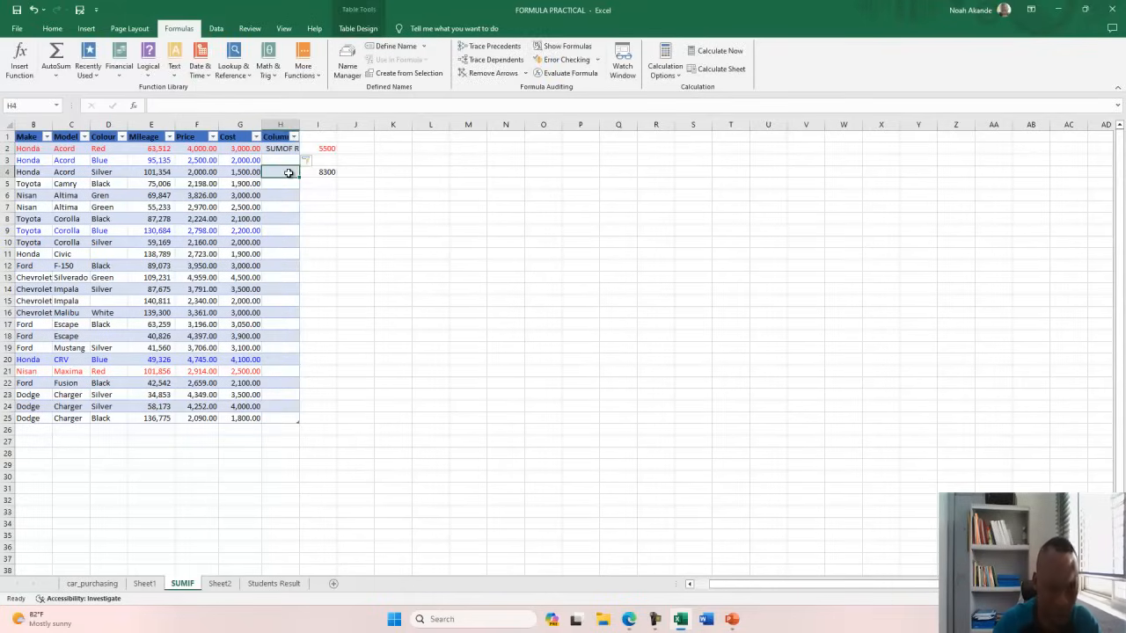
text(SUM OF)
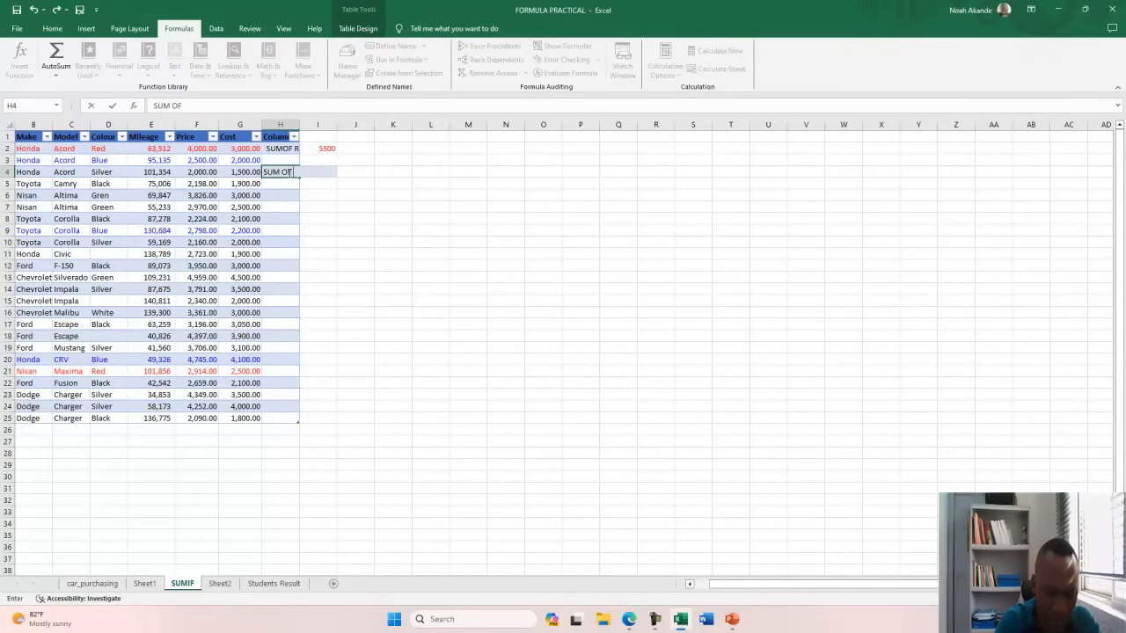
text( BLUE CARS)
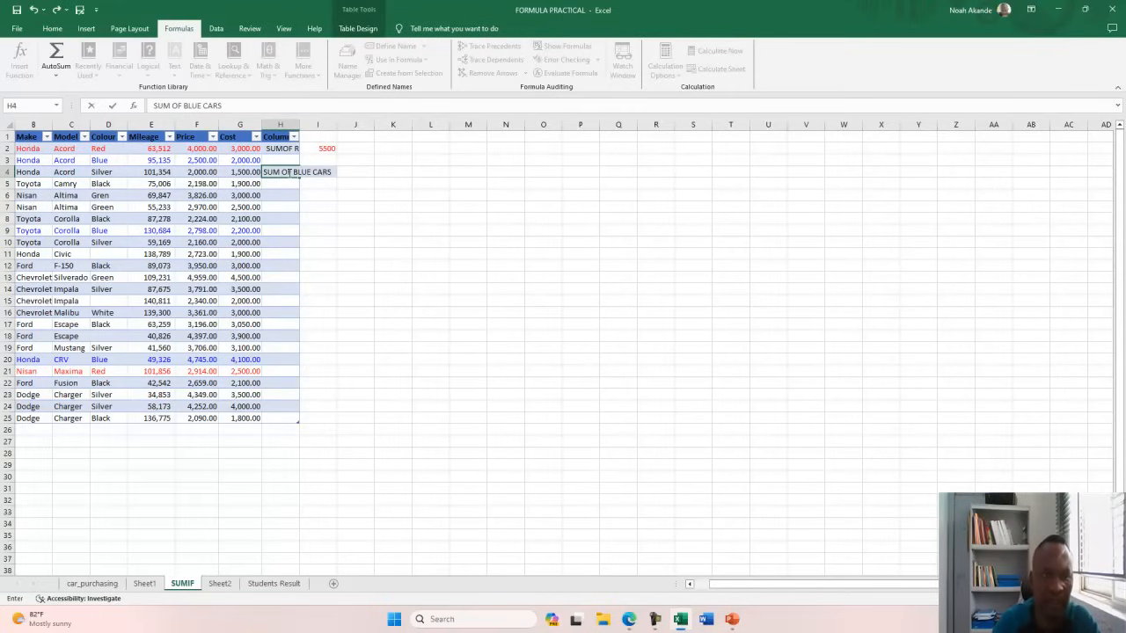
click(393, 231)
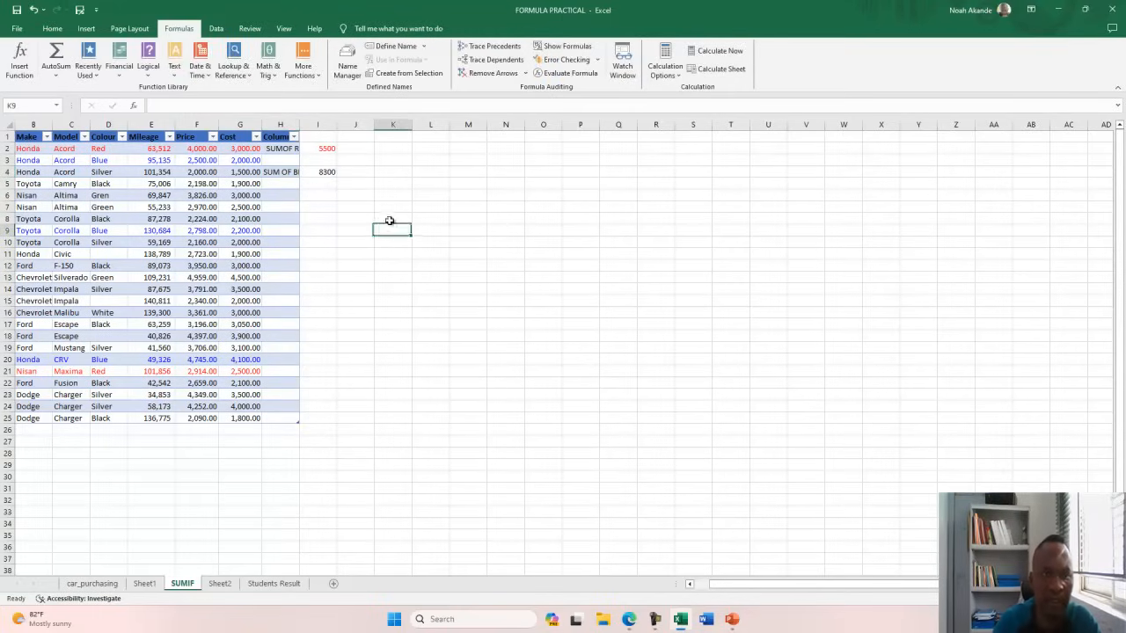
double_click(299, 124)
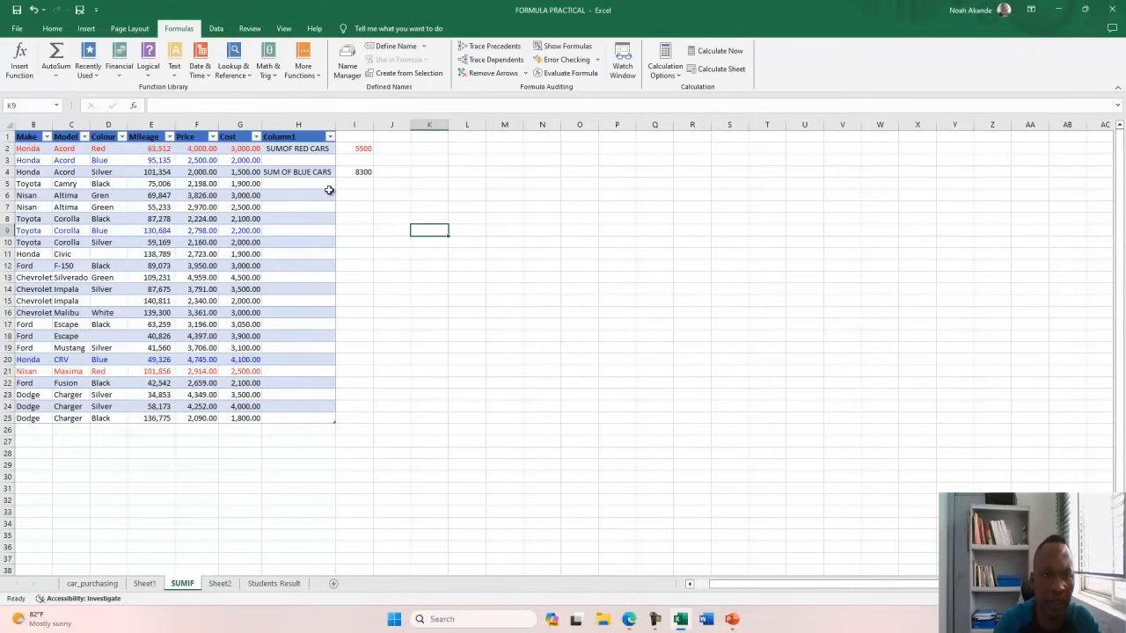
Start a SUMIFS formula in I6 with the Cost column G:G as the sum range.
click(360, 196)
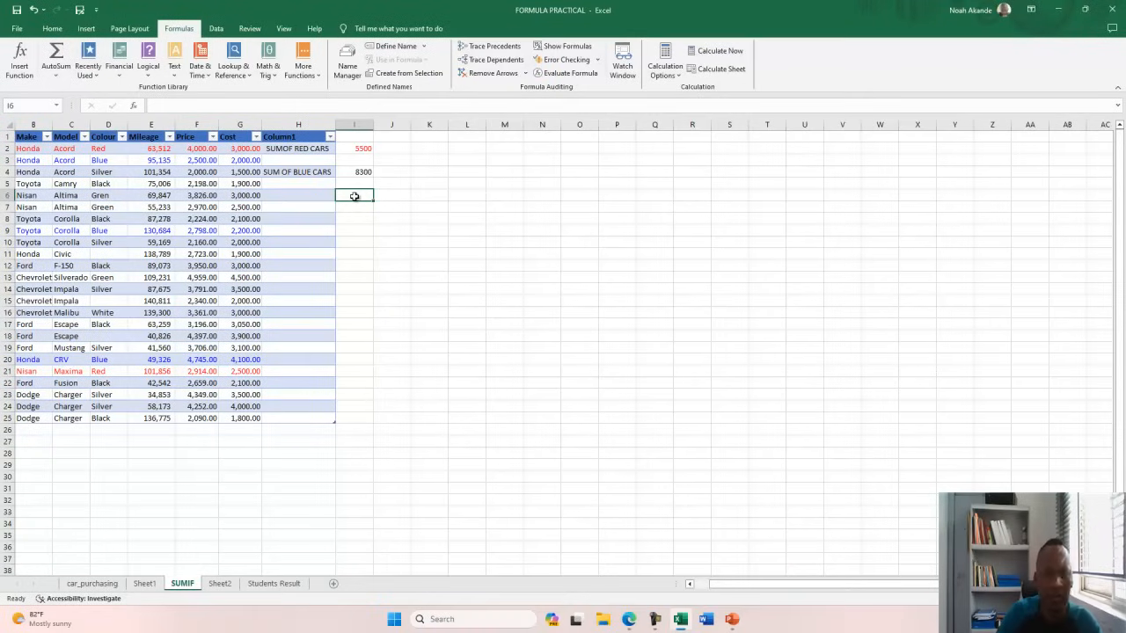
text(=)
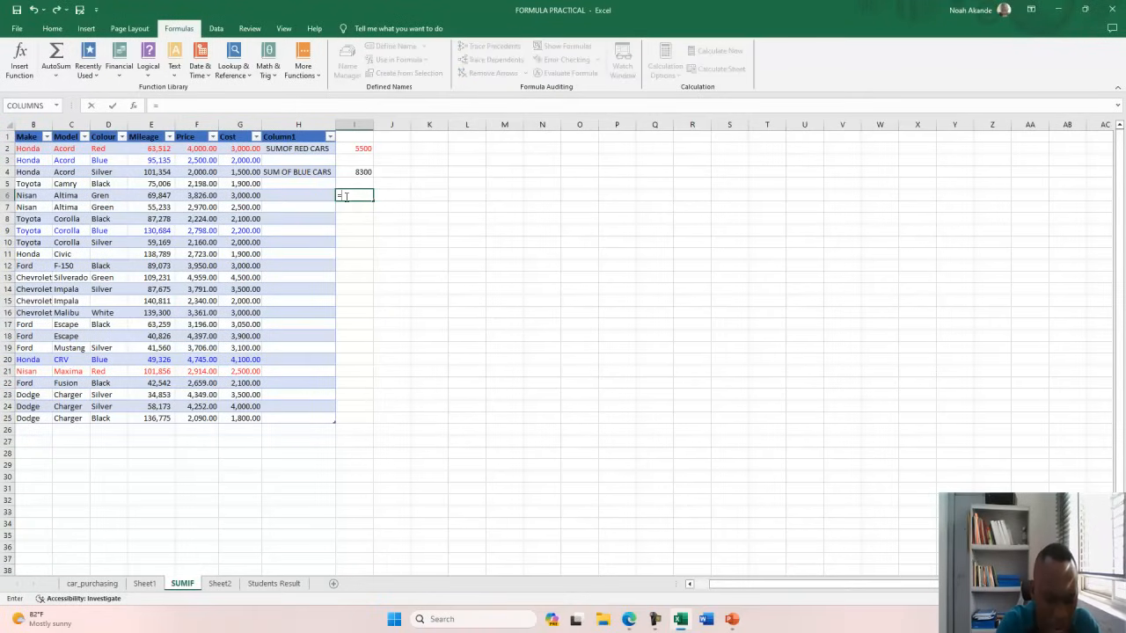
text(SUNIF)
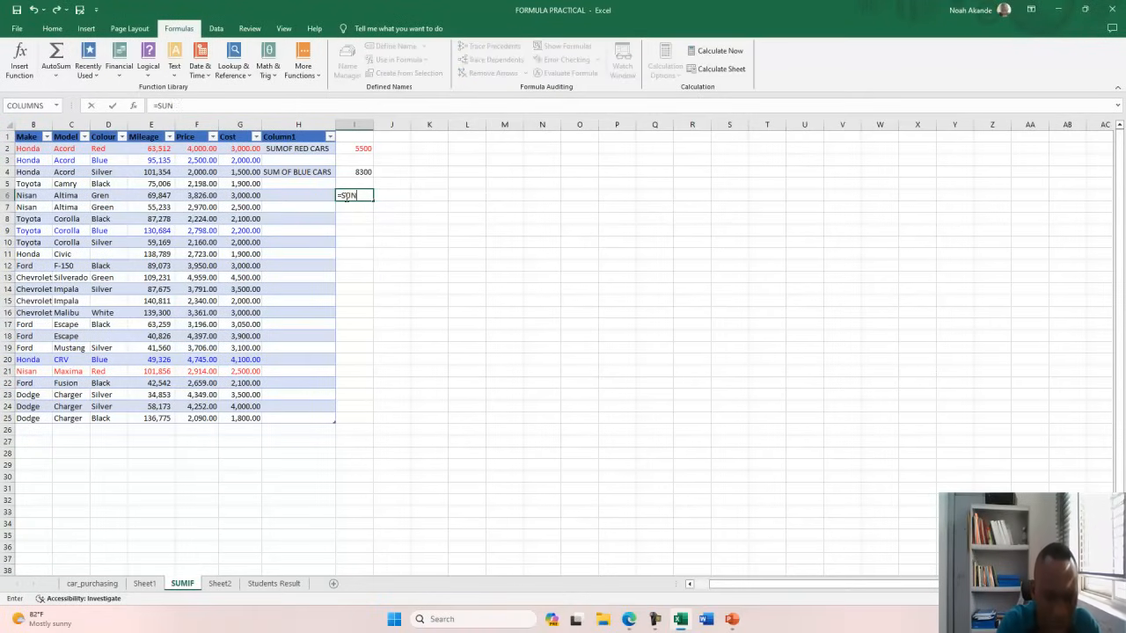
key(BackSpace)
key(BackSpace)
key(BackSpace)
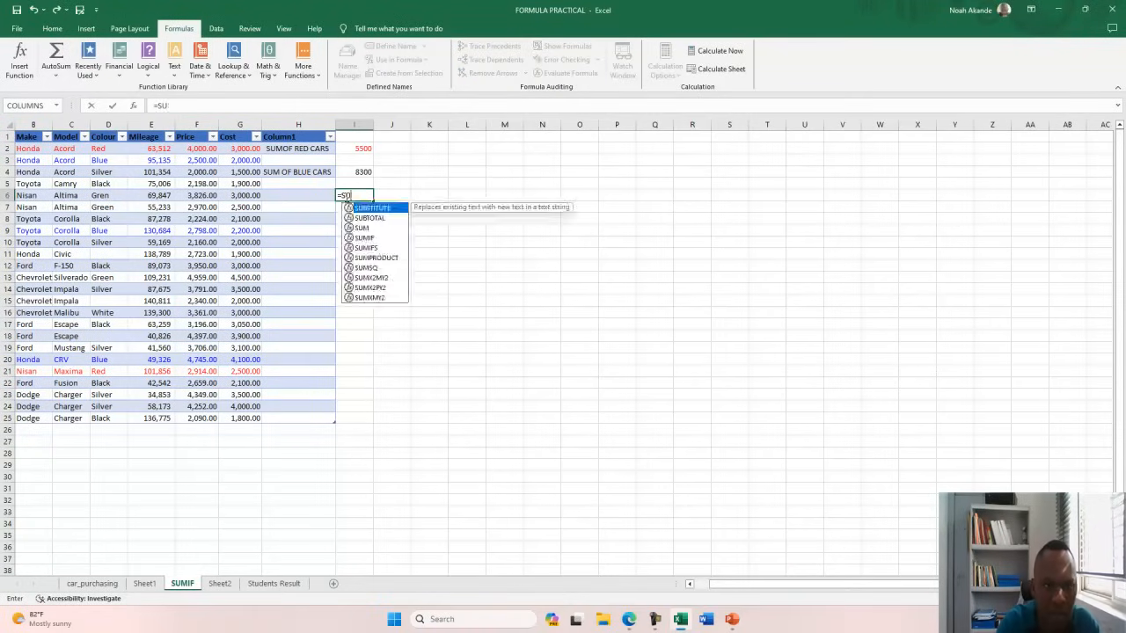
text(M)
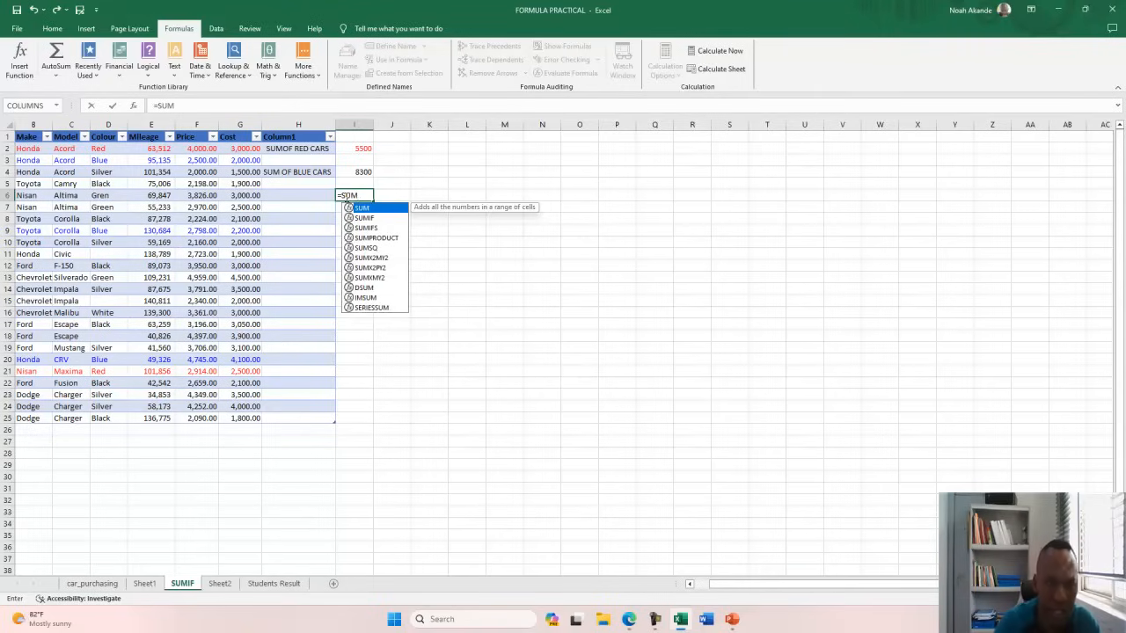
double_click(378, 227)
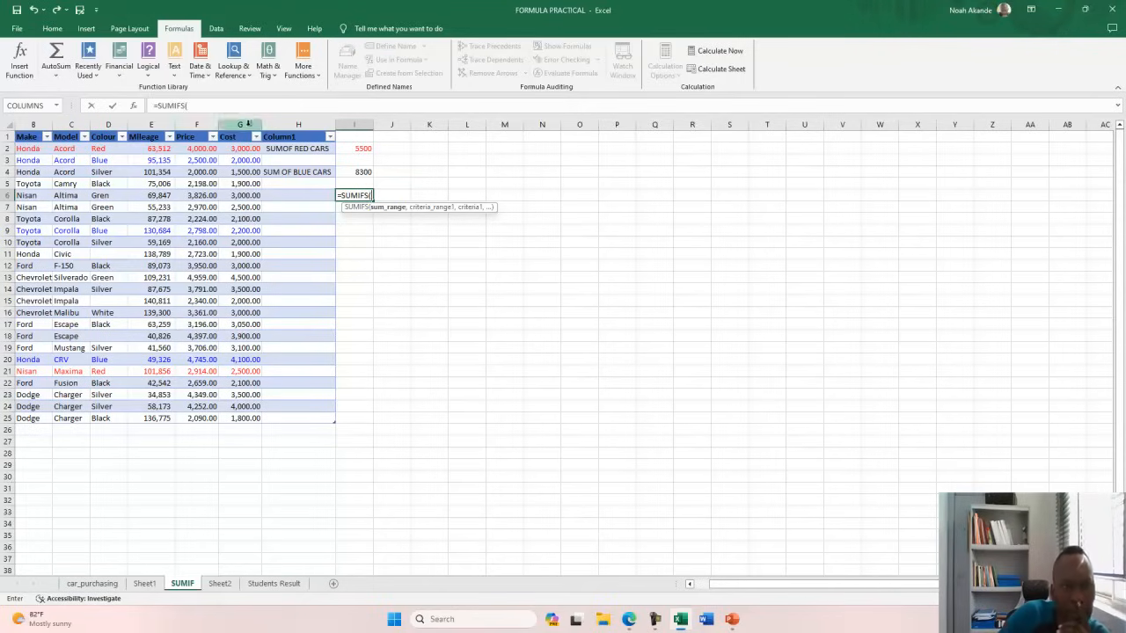
click(245, 120)
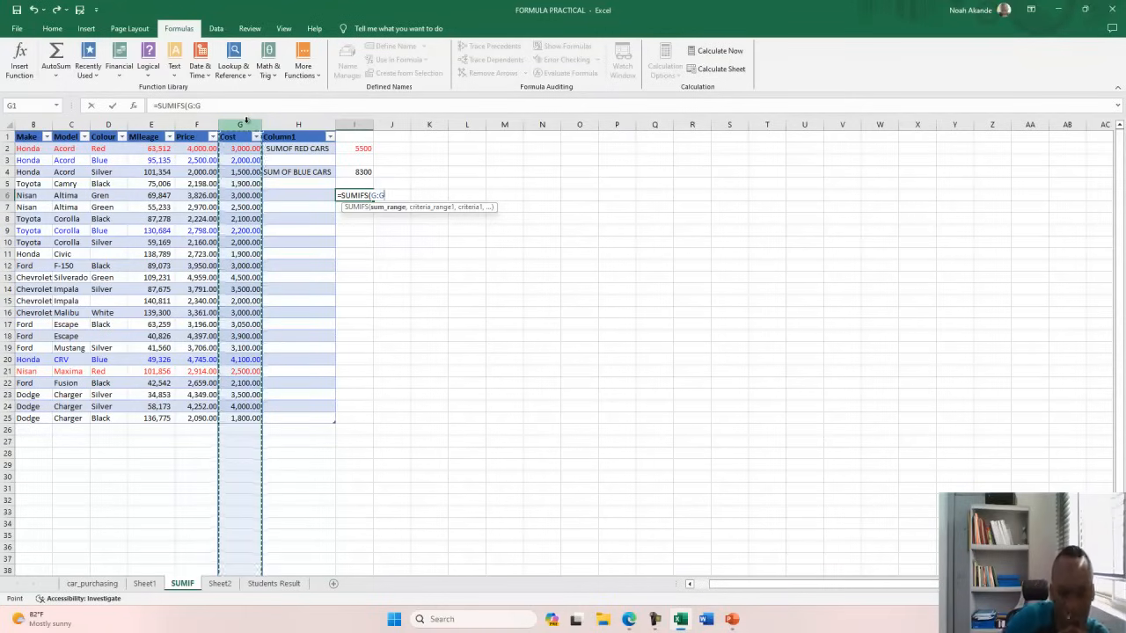
text(,)
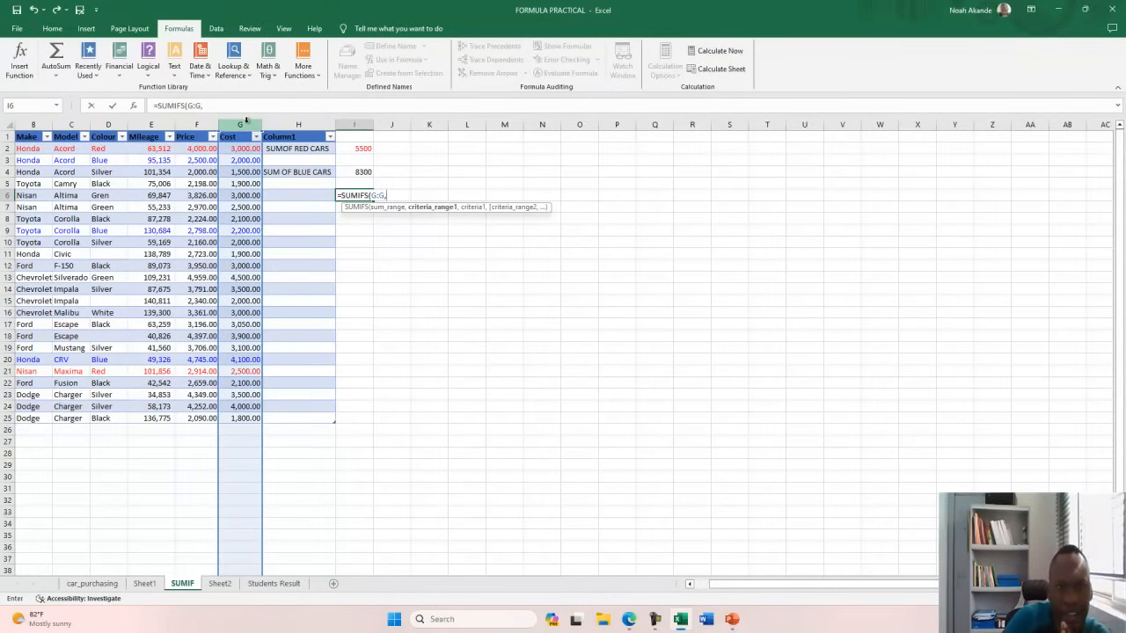
Add the Model column C:C as the first criteria range of the SUMIFS formula, with the criterion "=Acord".
click(72, 124)
text(,)
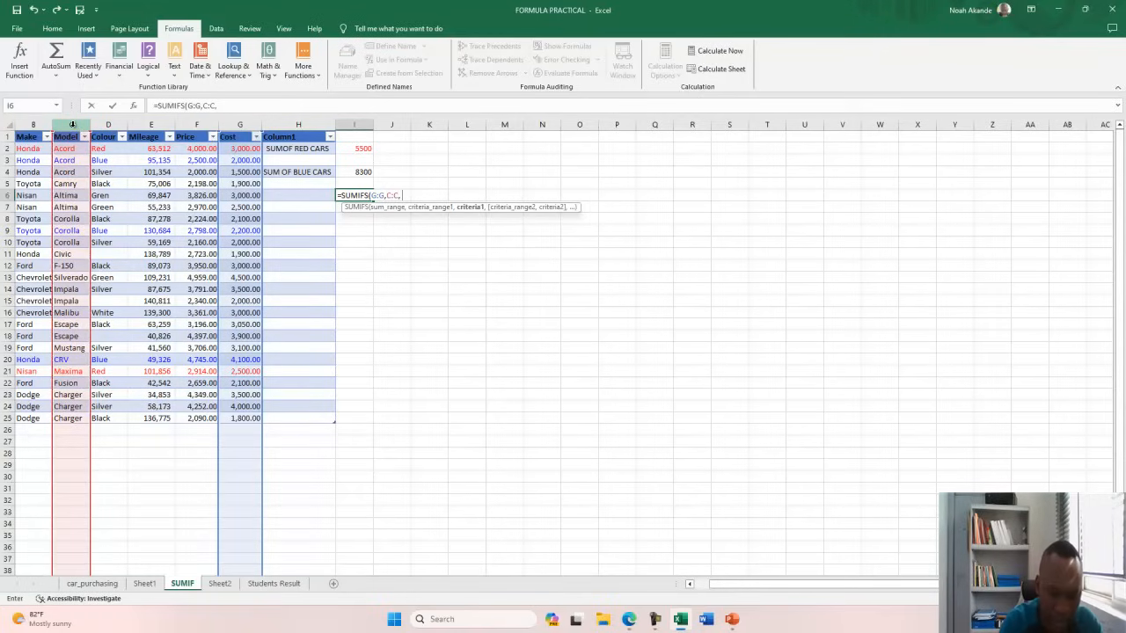
text( "+)
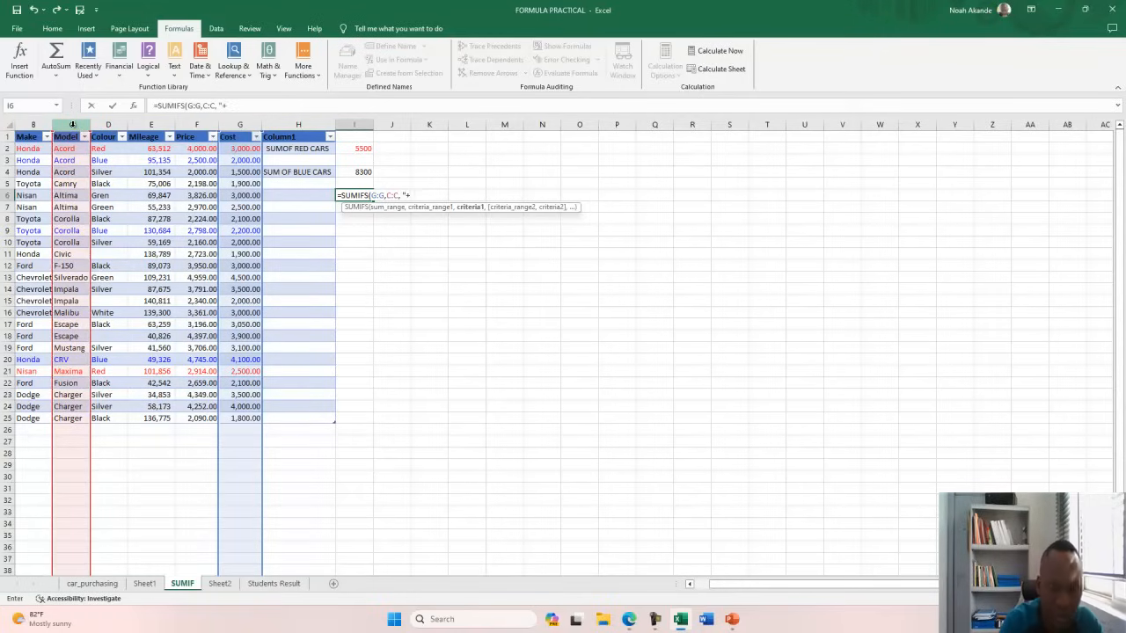
key(BackSpace)
text(=)
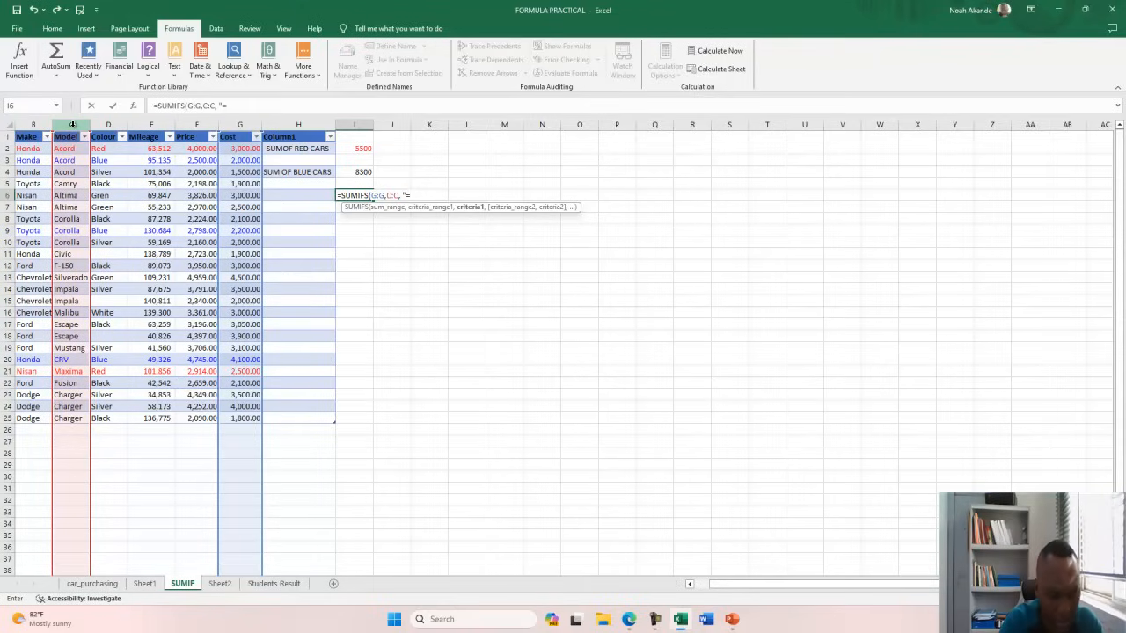
text(A)
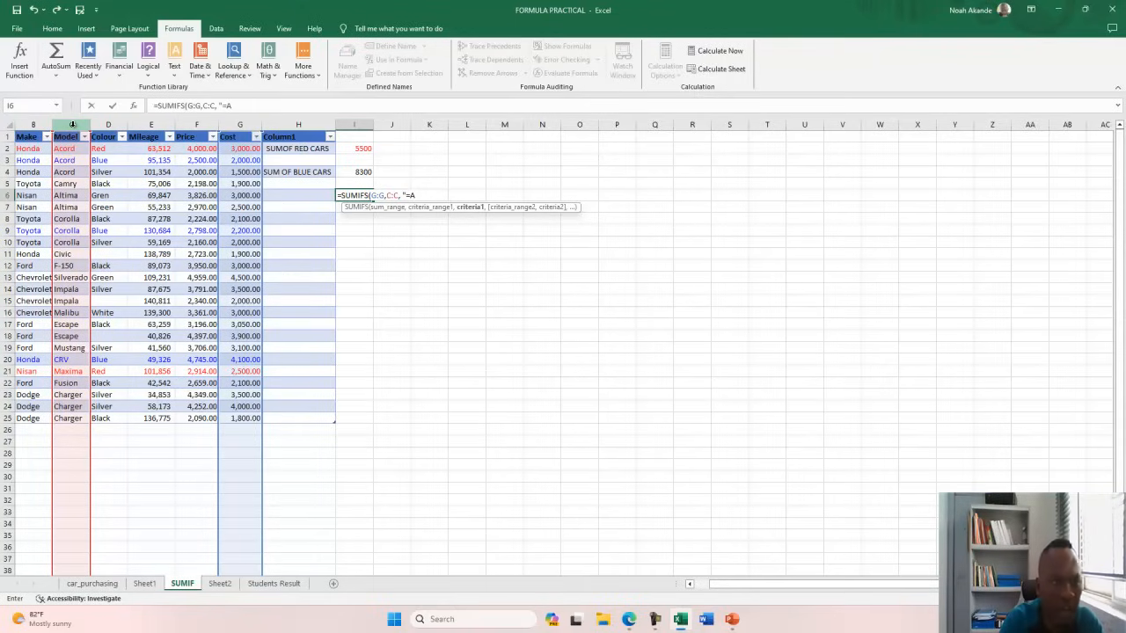
text(CORD)
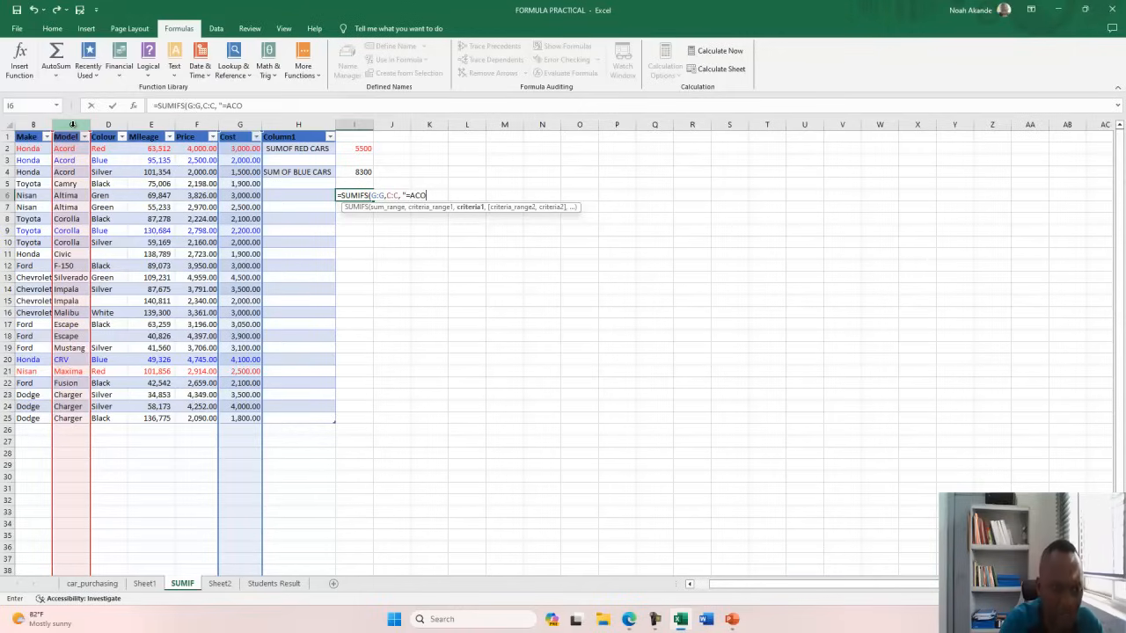
key(BackSpace)
key(BackSpace)
key(BackSpace)
key(BackSpace)
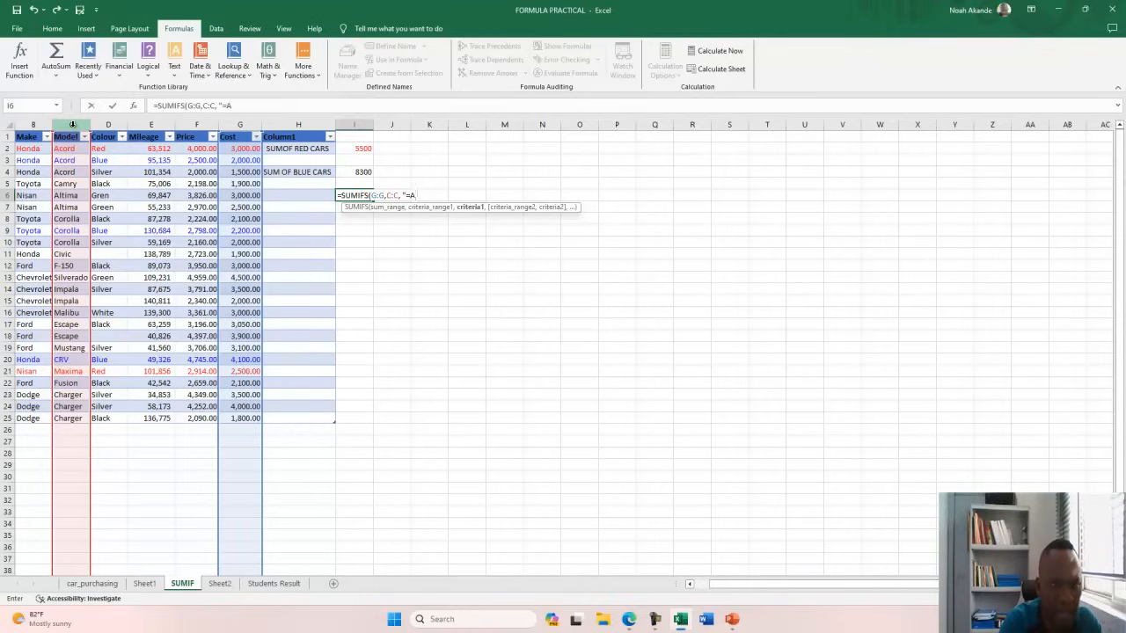
text(cord)
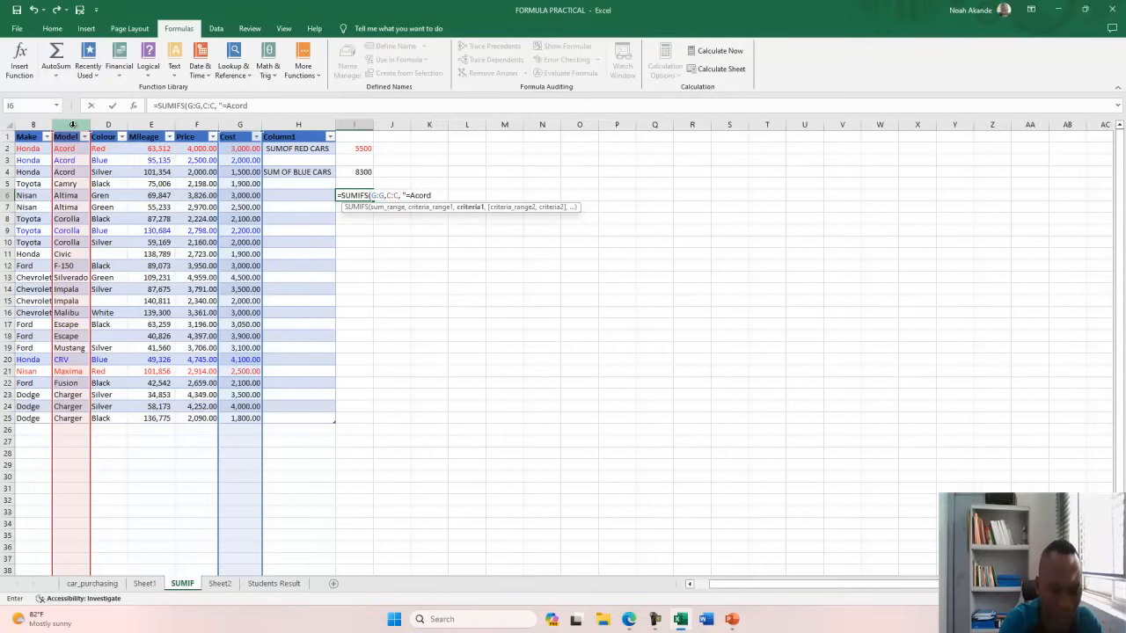
text(",)
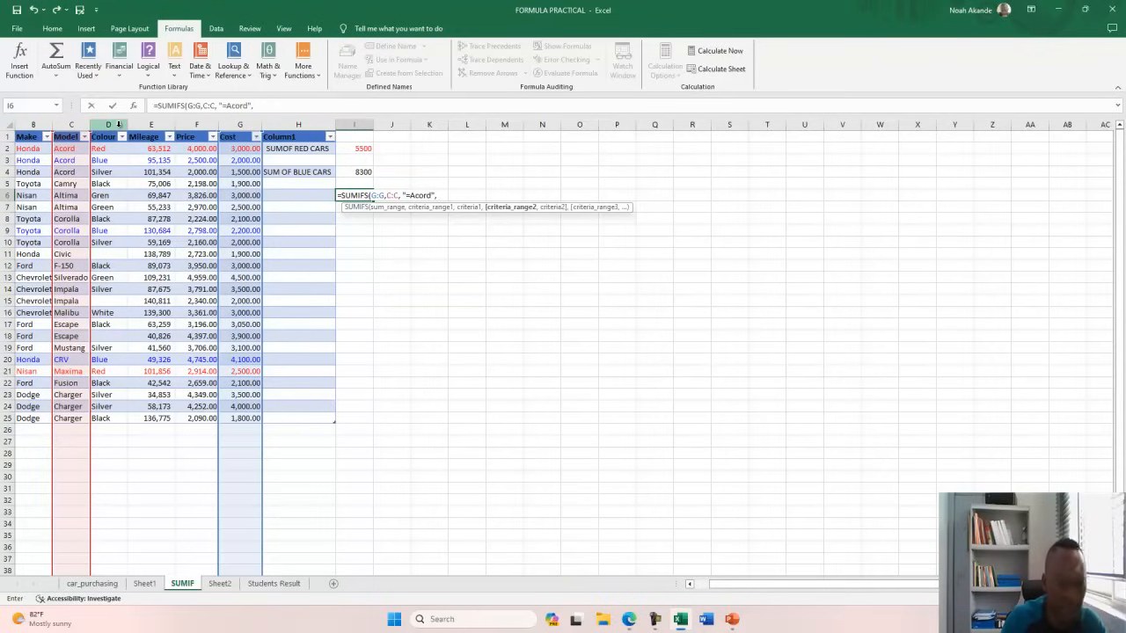
Recheck the practice question in the slide show, then complete the I6 formula with Colour column D:D and the criterion "Red".
key(alt+Tab)
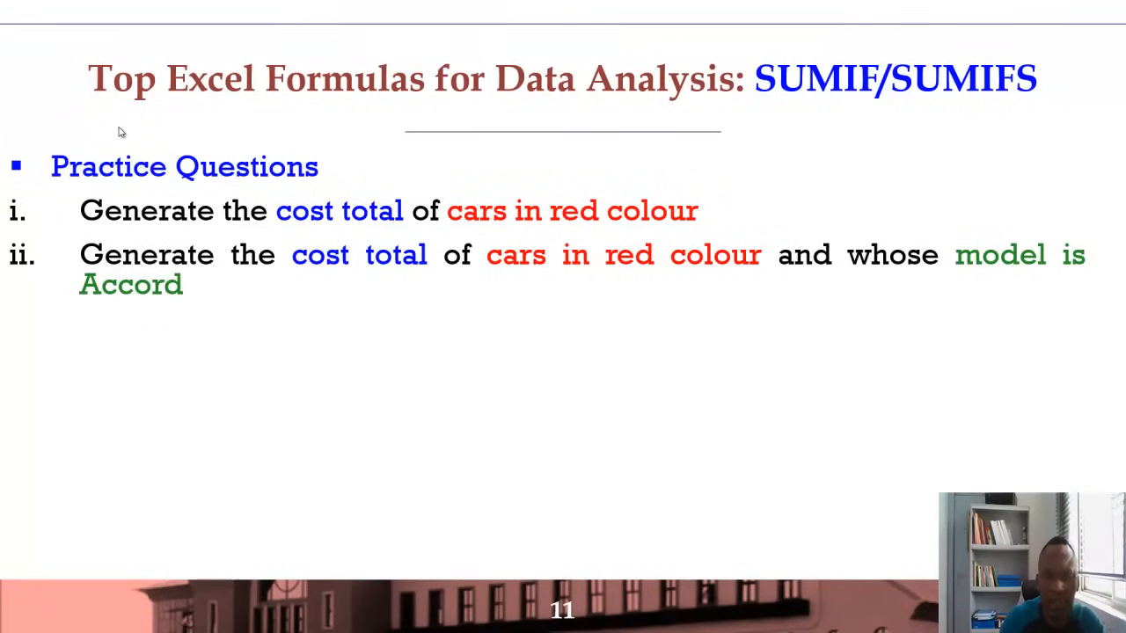
key(alt+Tab)
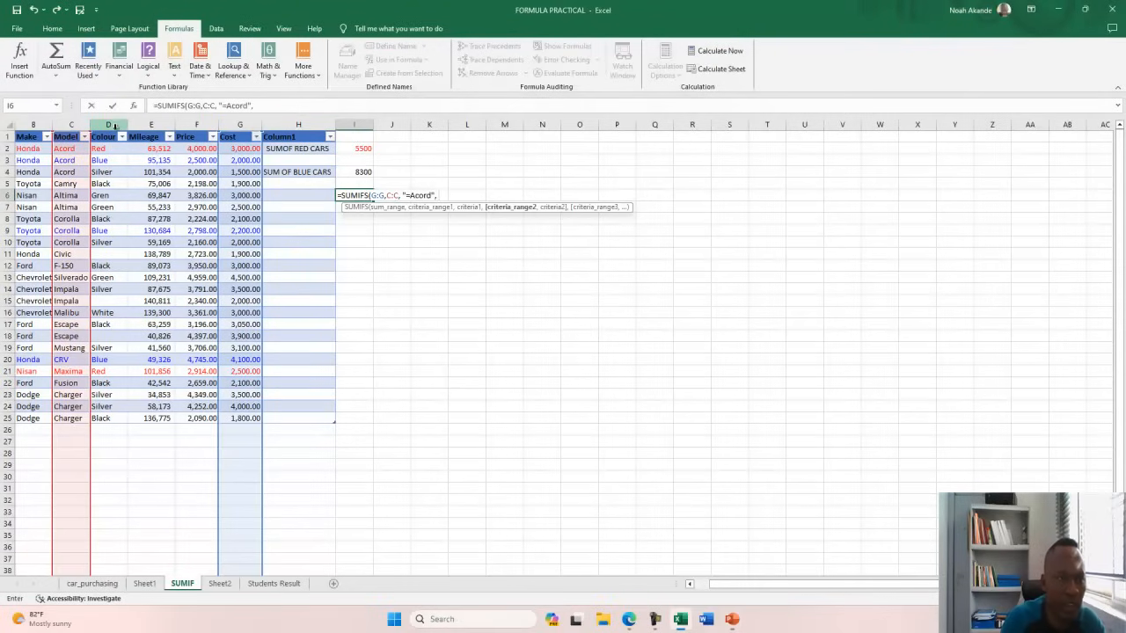
click(112, 125)
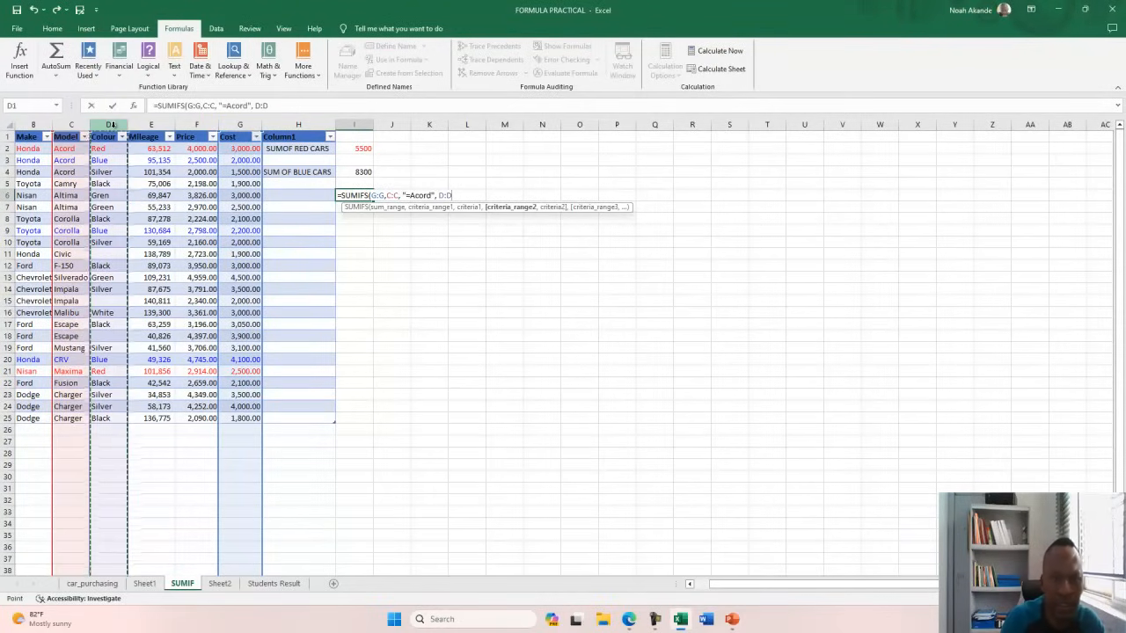
text(, )
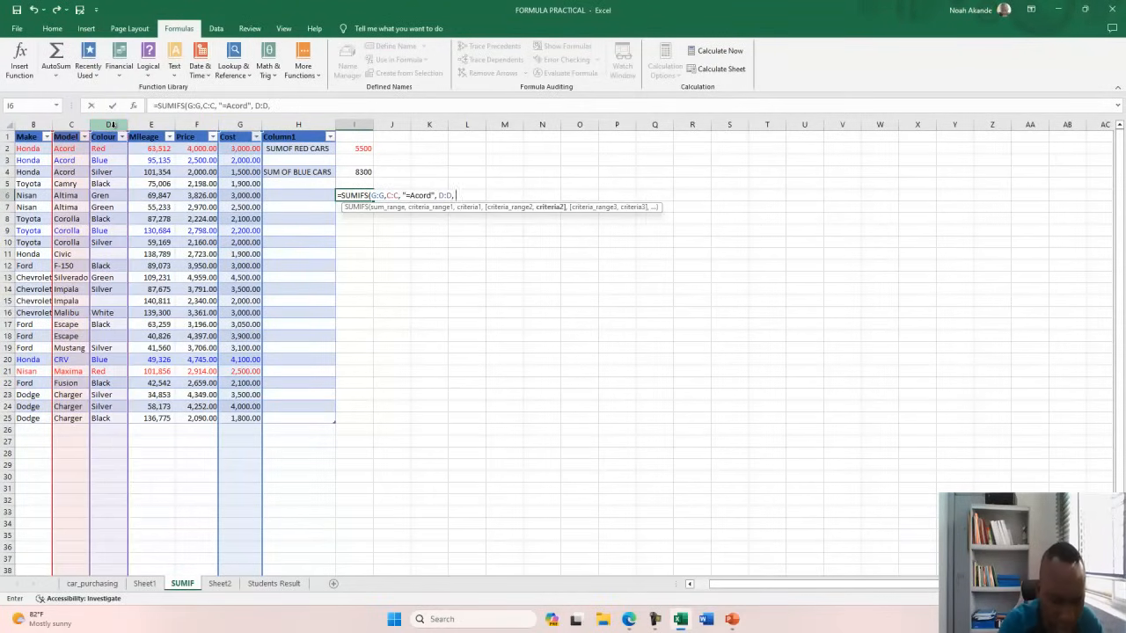
text("Red)
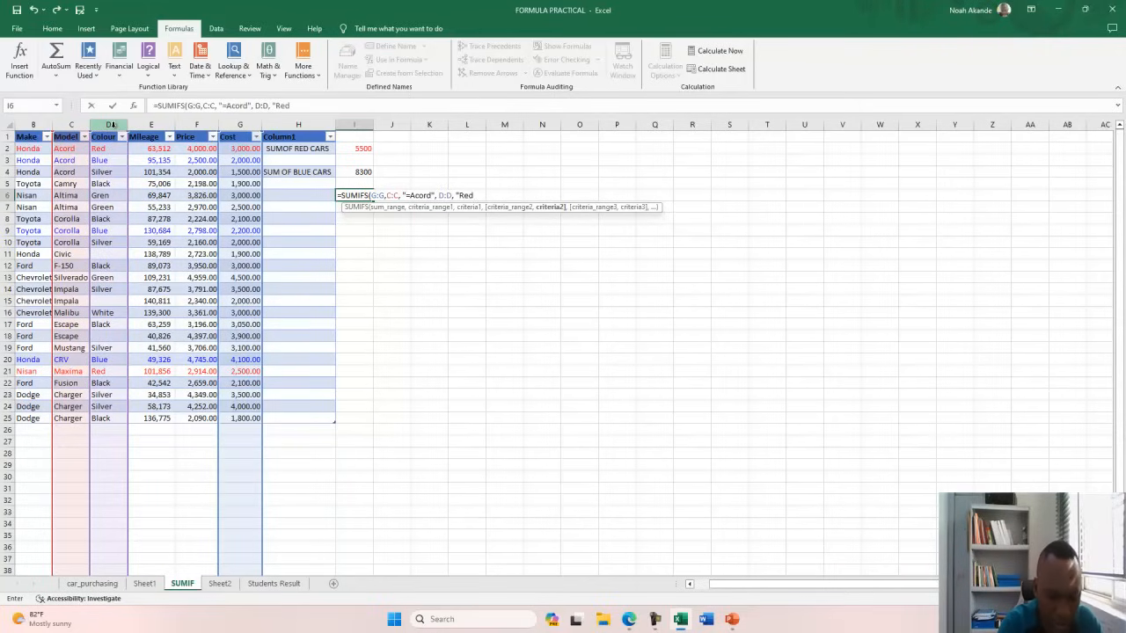
text(")
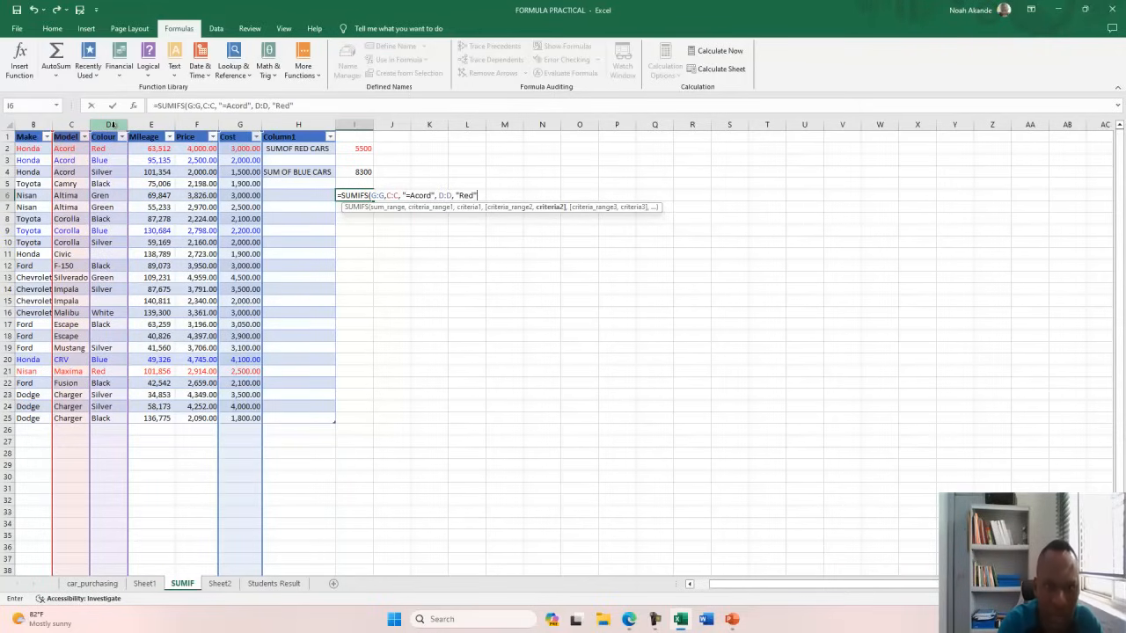
text())
key(Return)
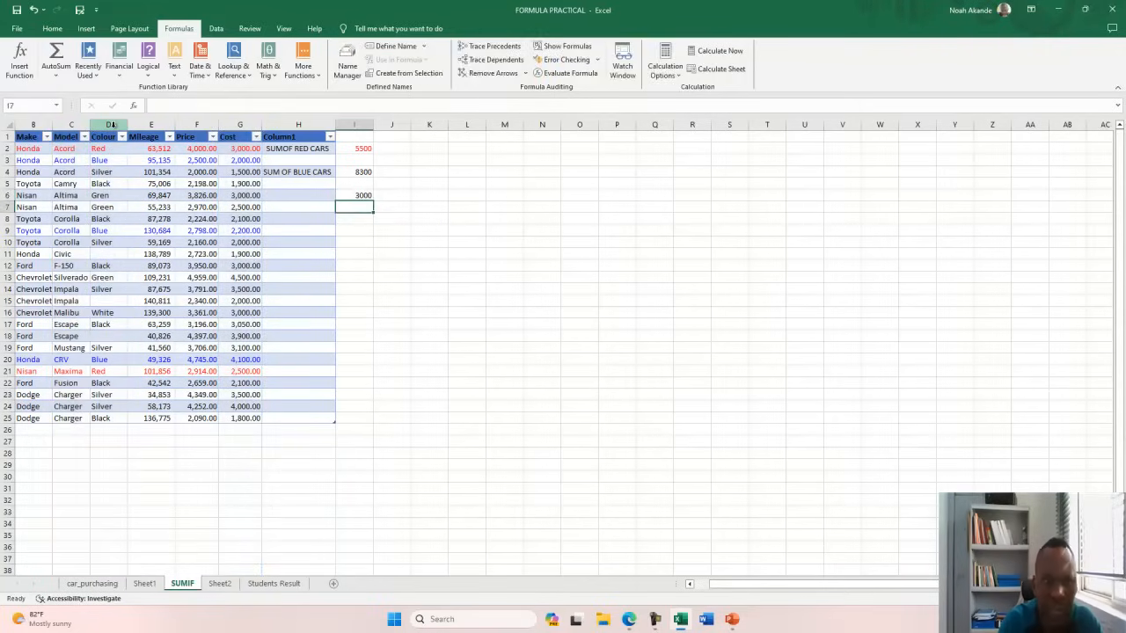
Review the SUMIFS criteria in I6 against the Acord entries in the Model column.
click(355, 195)
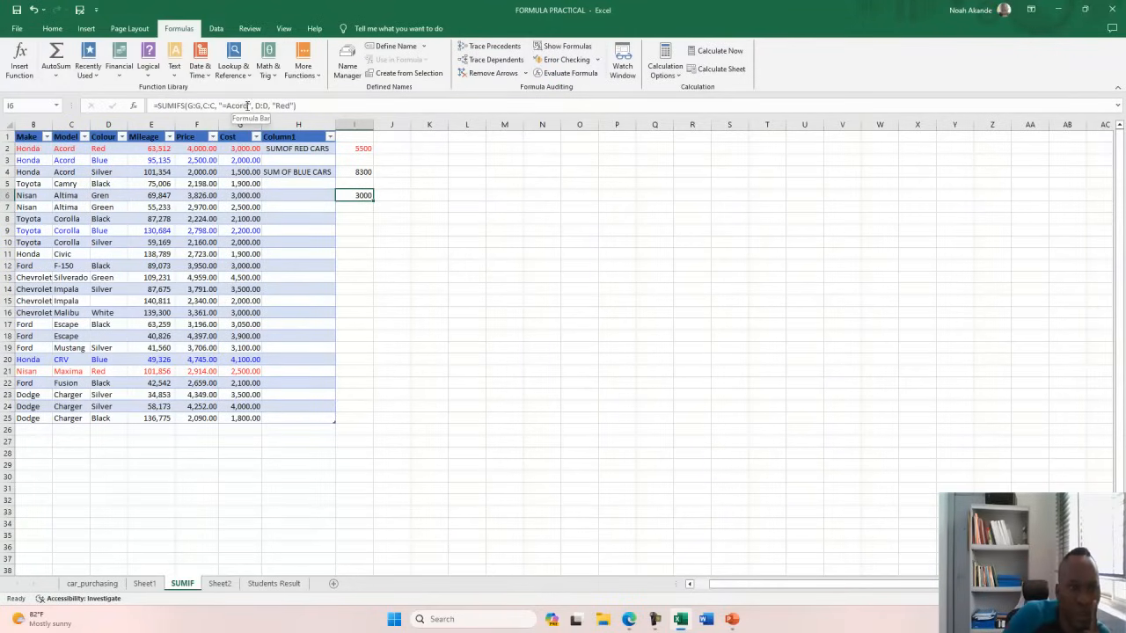
click(247, 106)
click(280, 106)
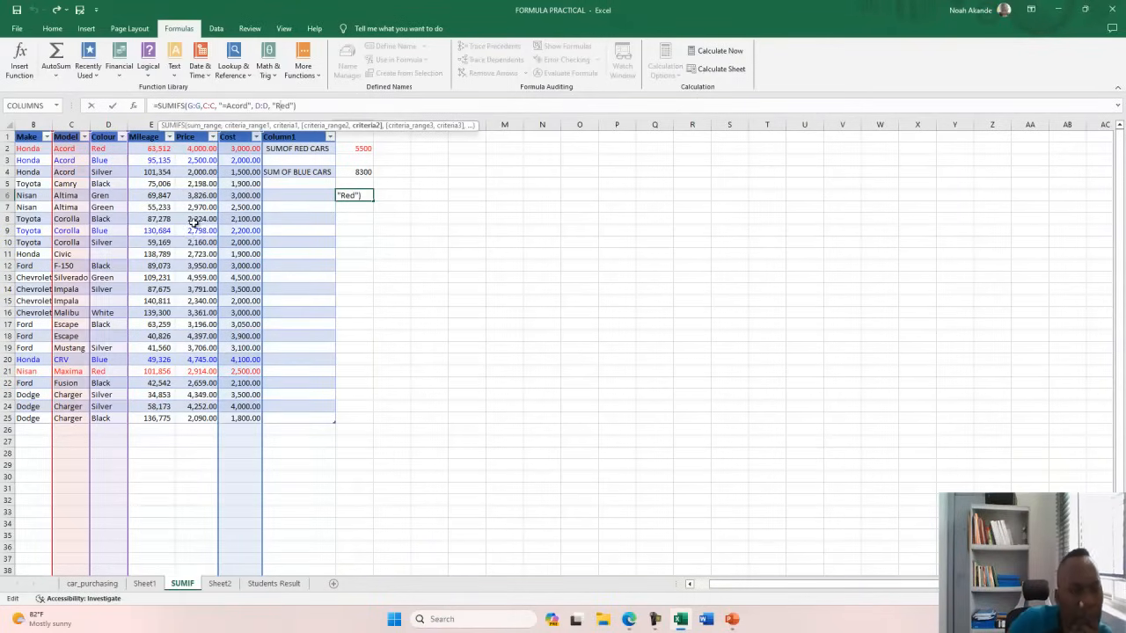
click(180, 219)
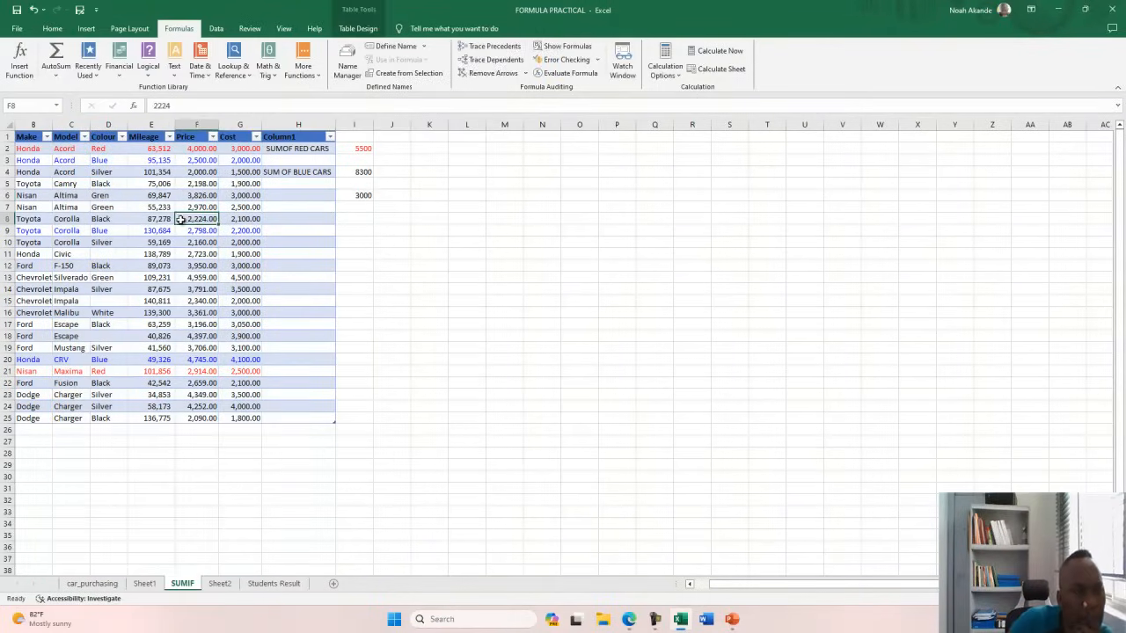
click(69, 160)
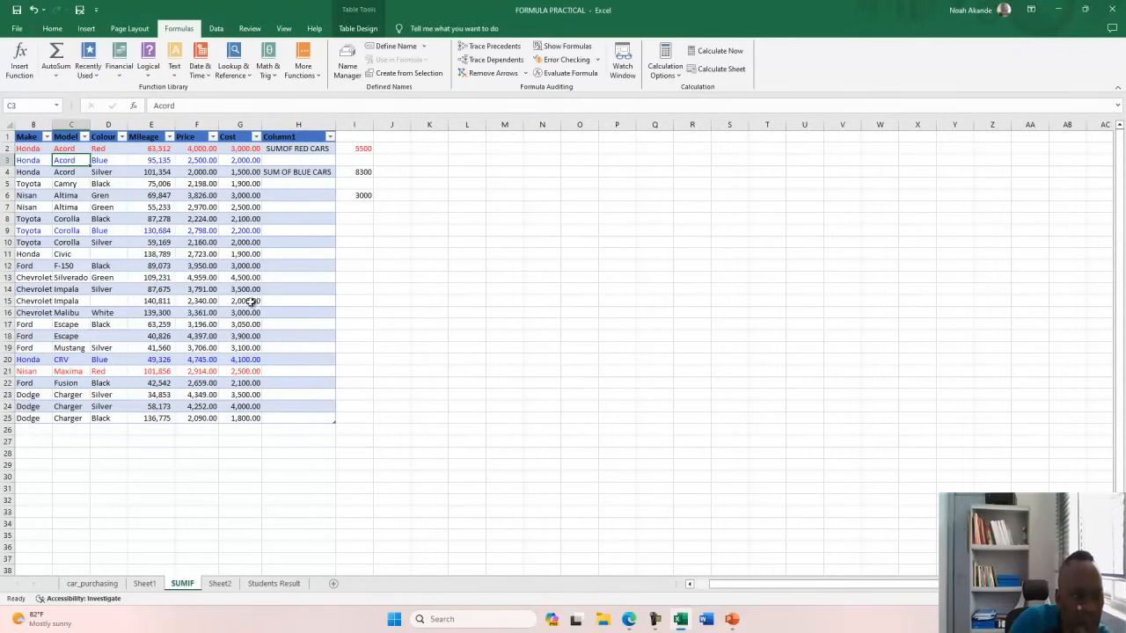
click(361, 195)
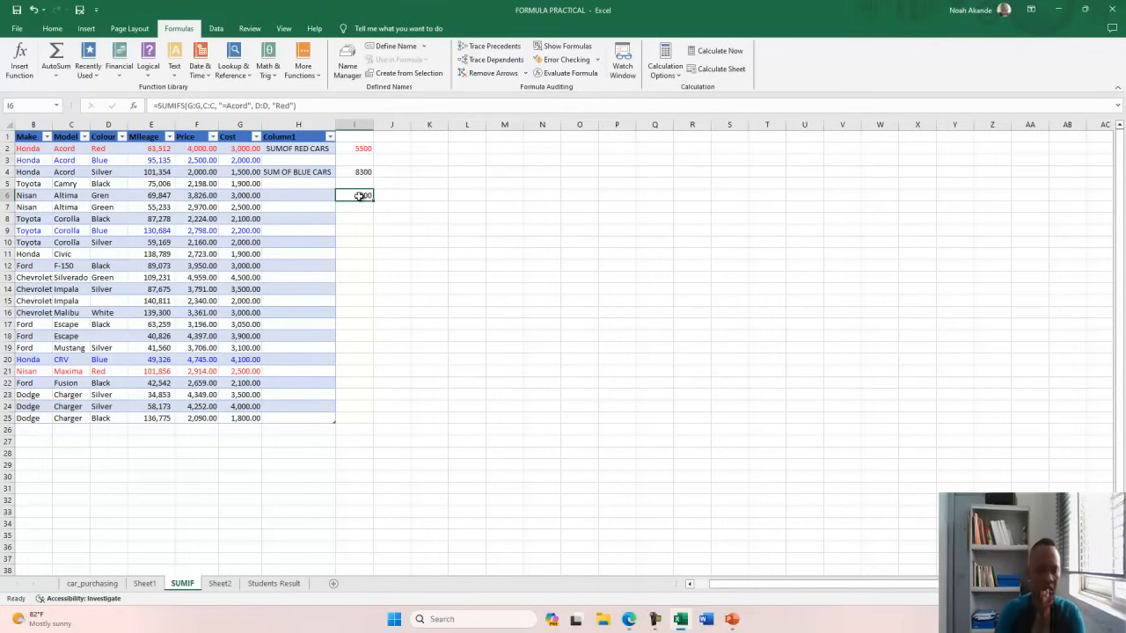
Switch to the PowerPoint slide show, reveal the third practice question, and return to Excel.
key(alt+Tab)
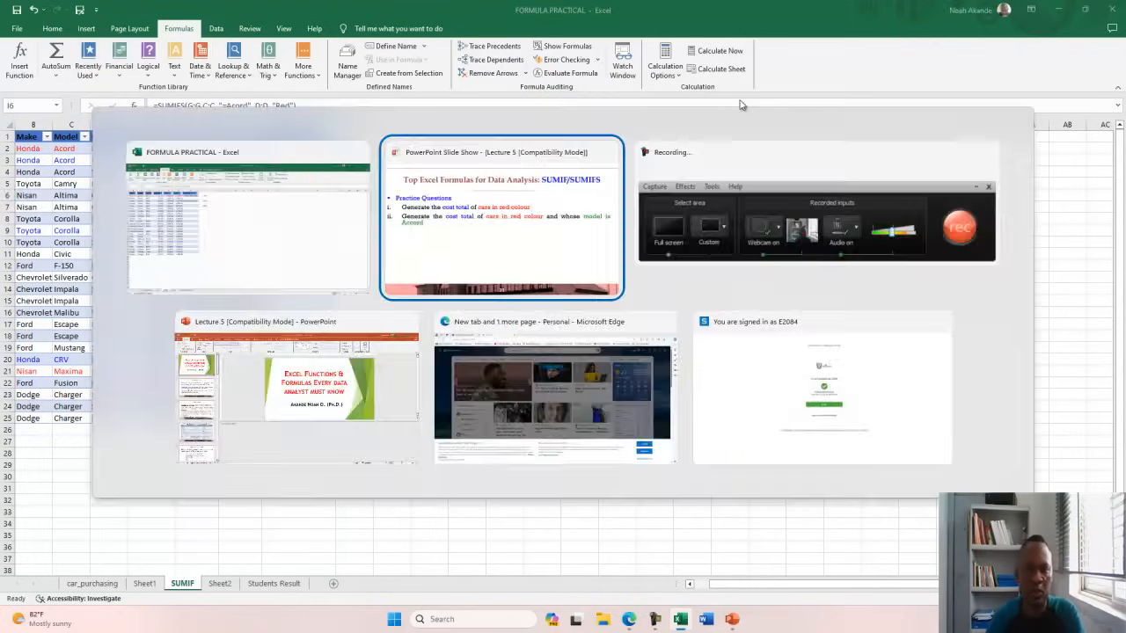
click(724, 72)
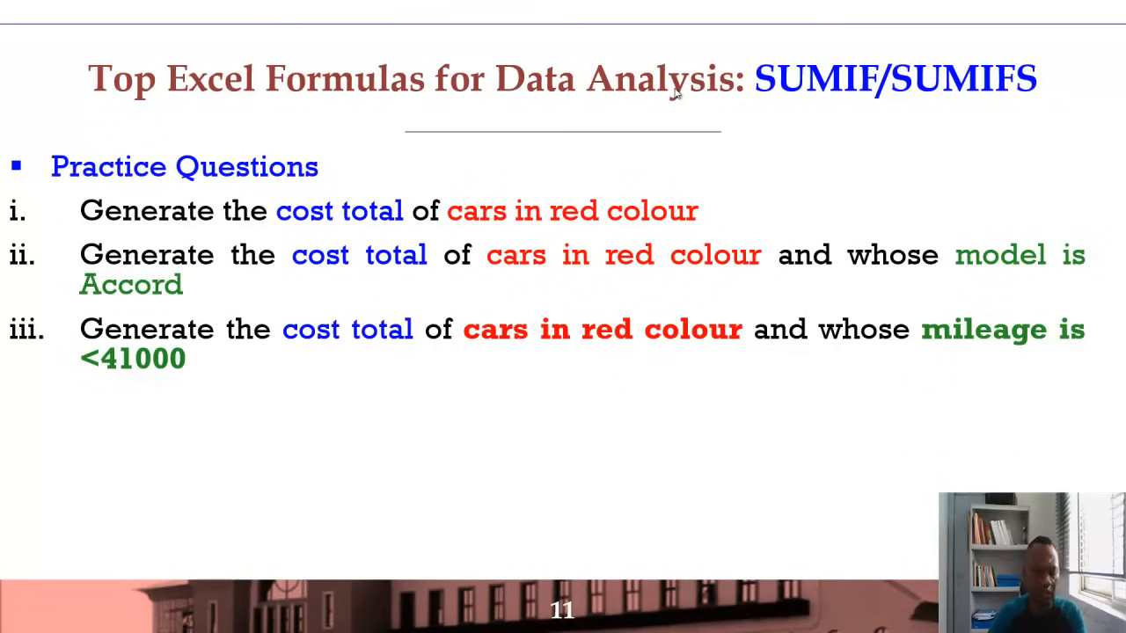
key(alt+Tab)
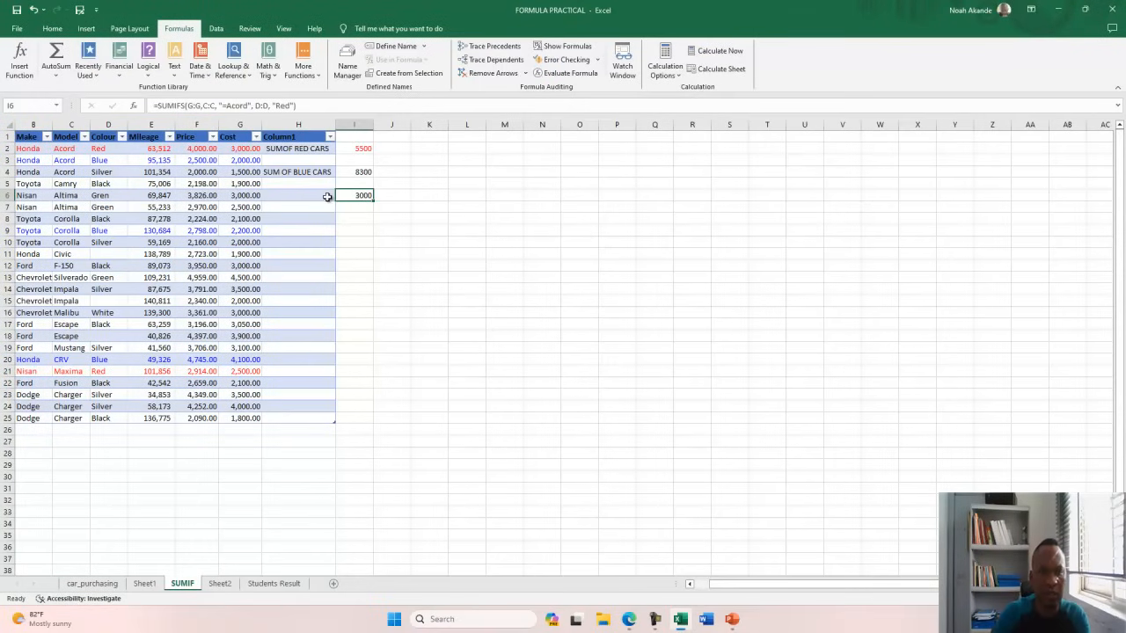
Enter the label RED CARS & MILEAGE LESS THAN 40000 in H8 and autofit column H to its contents.
click(361, 219)
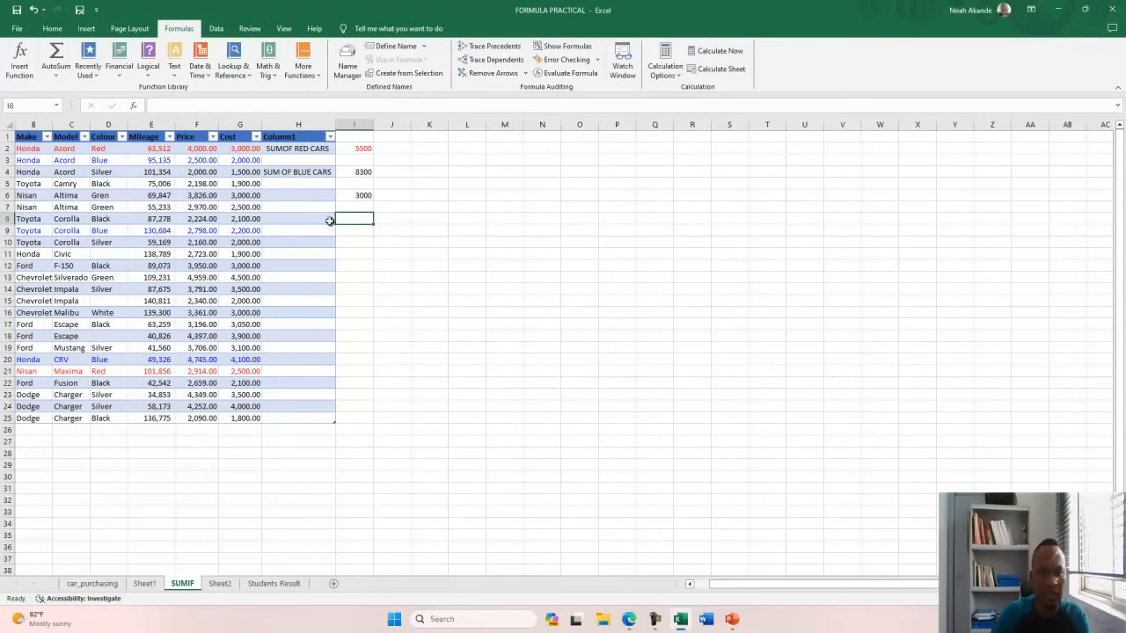
click(323, 220)
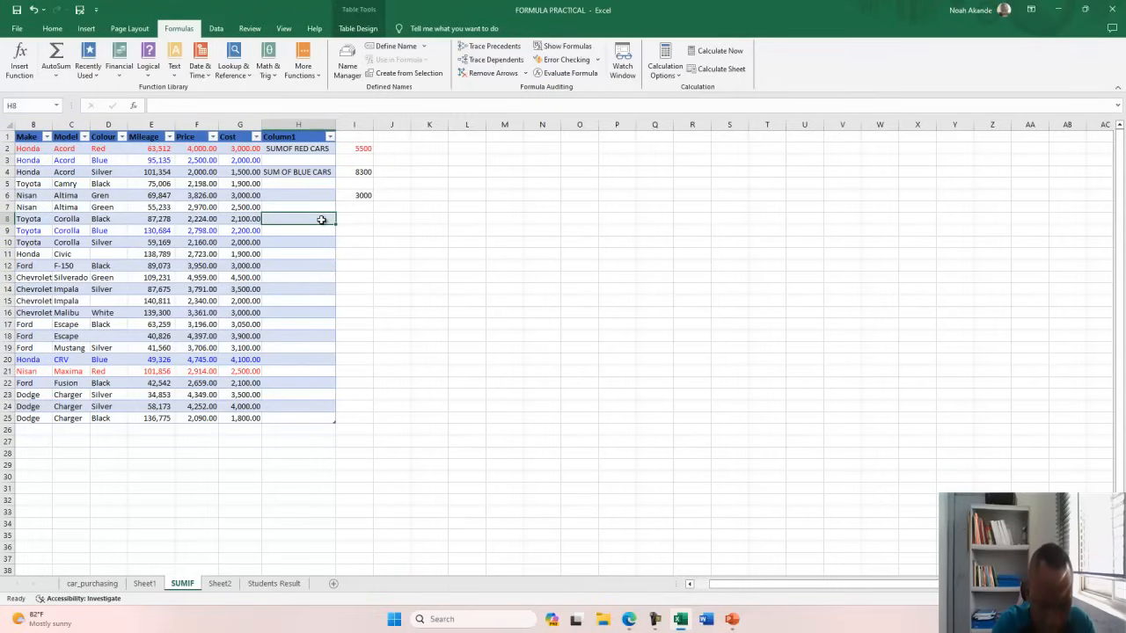
text(ca)
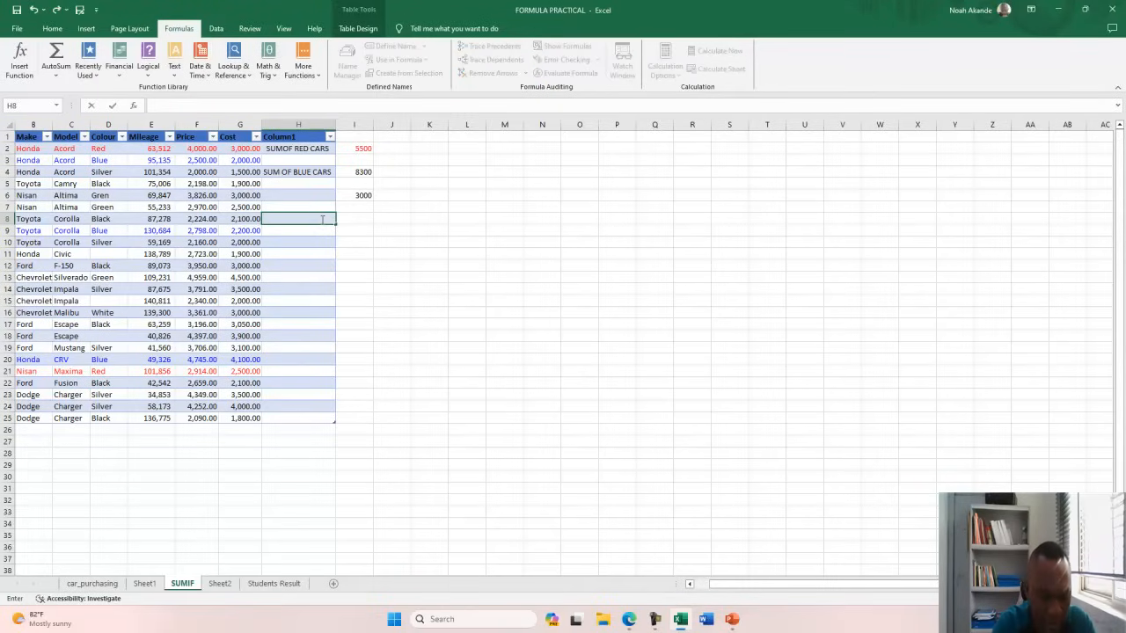
text(RED CARS)
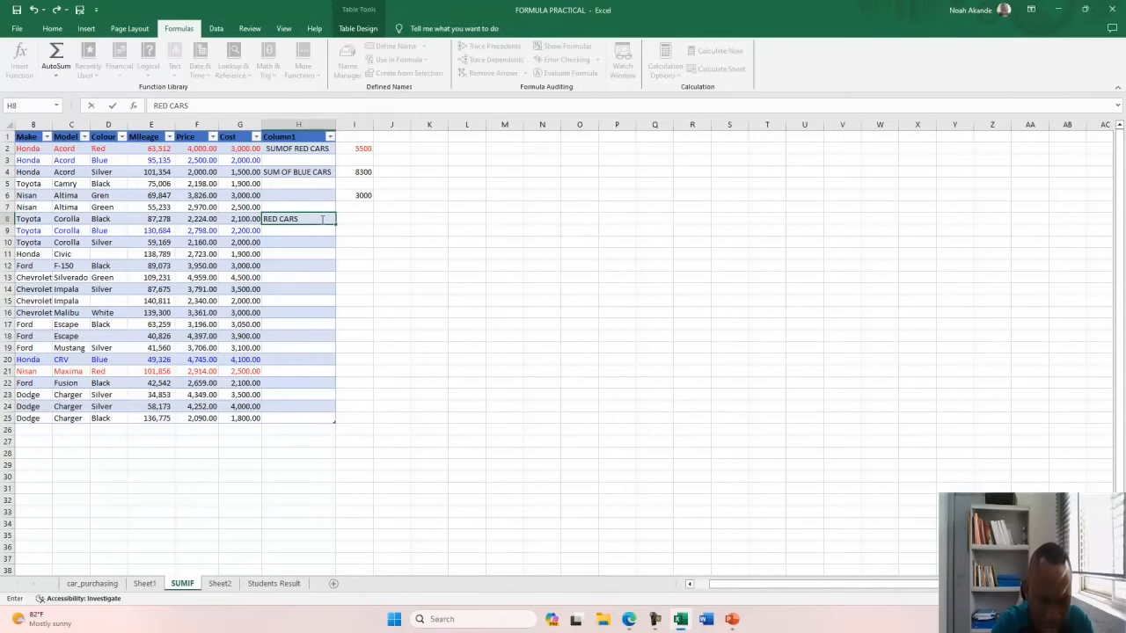
text(&)
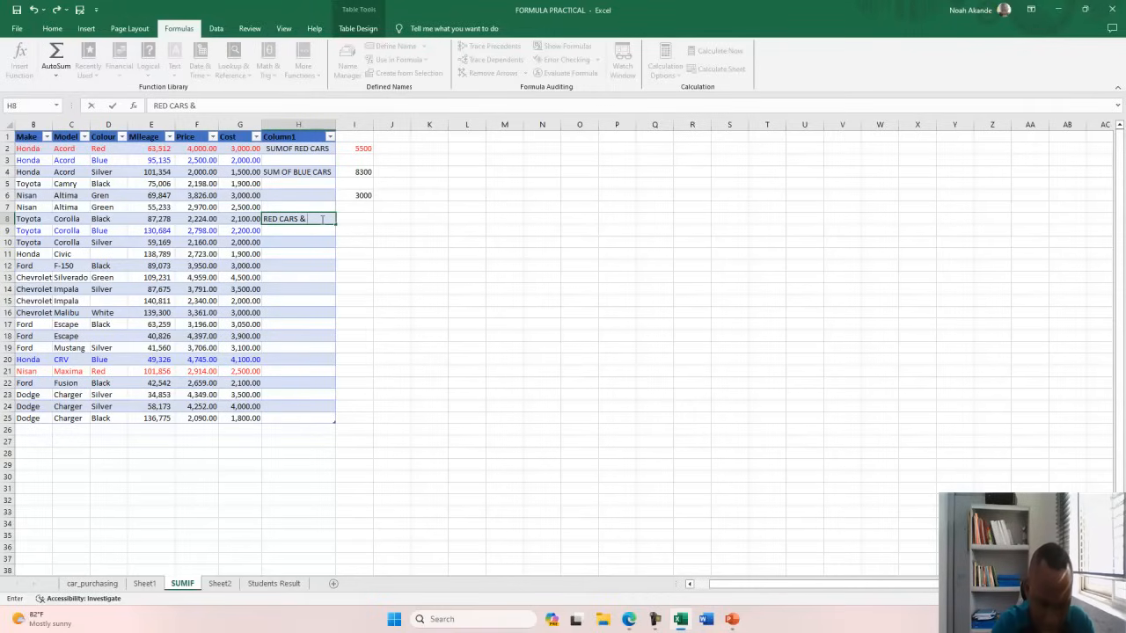
text( MILEAGE LESS THAN 40000)
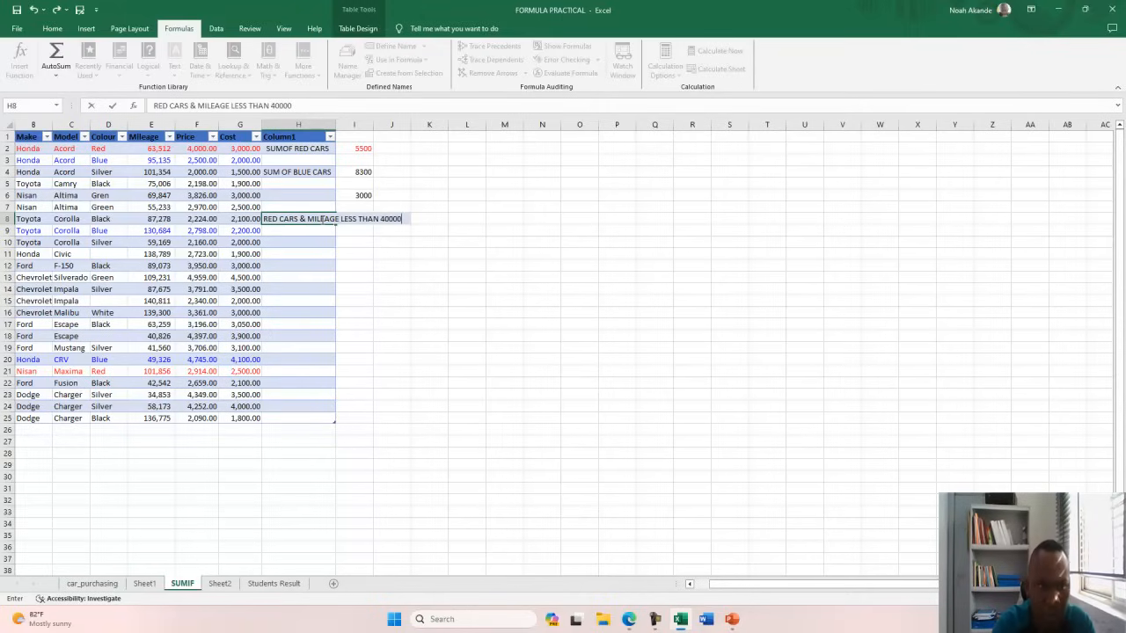
click(420, 262)
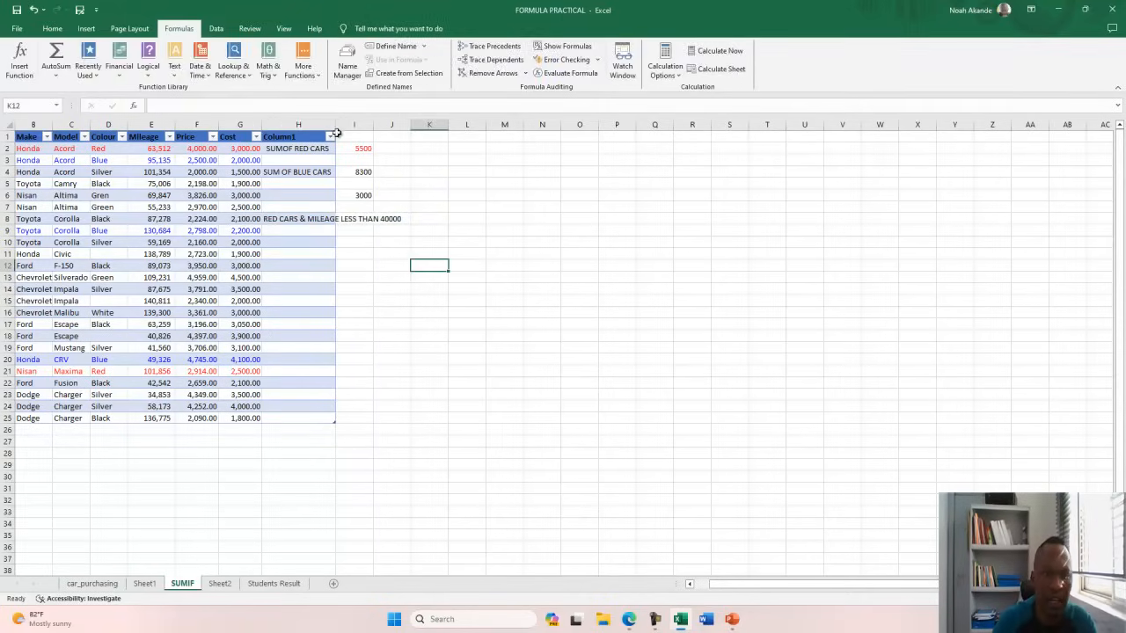
double_click(337, 124)
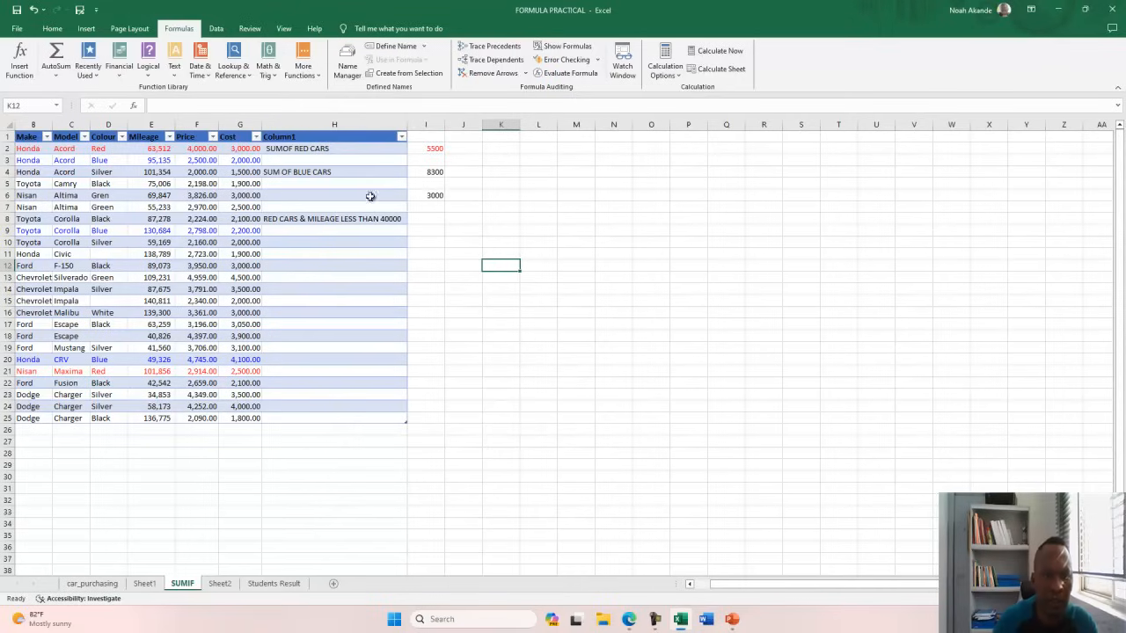
Start a SUMIFS formula in I8 with Cost column G:G as the sum range and Colour column D:D with the criterion "Red".
click(423, 221)
text(=)
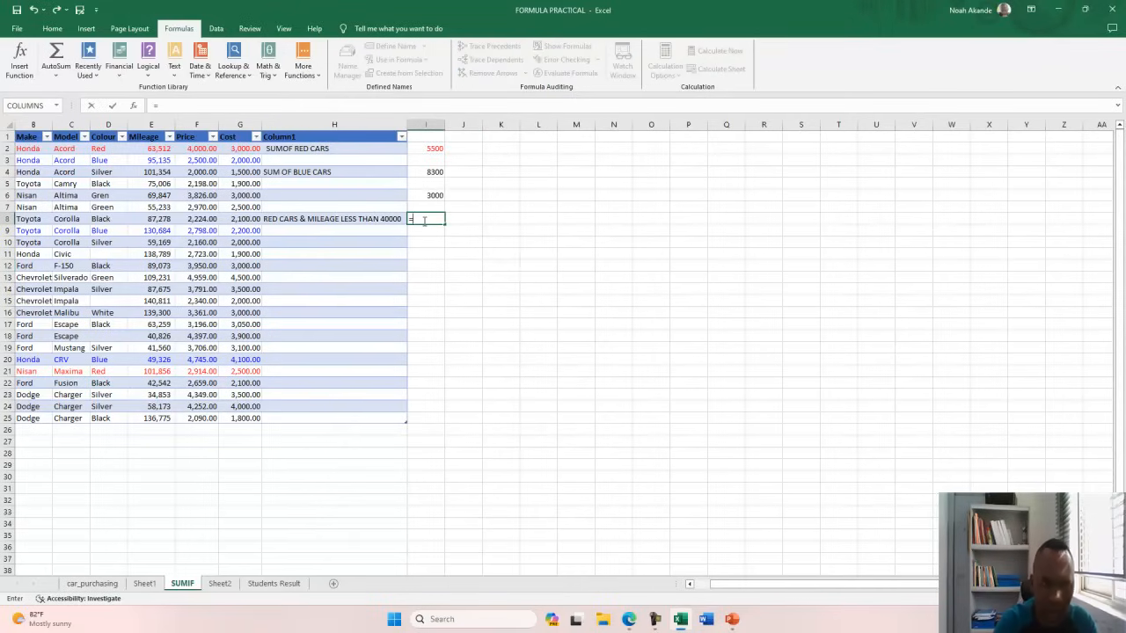
text(SUMIFS()
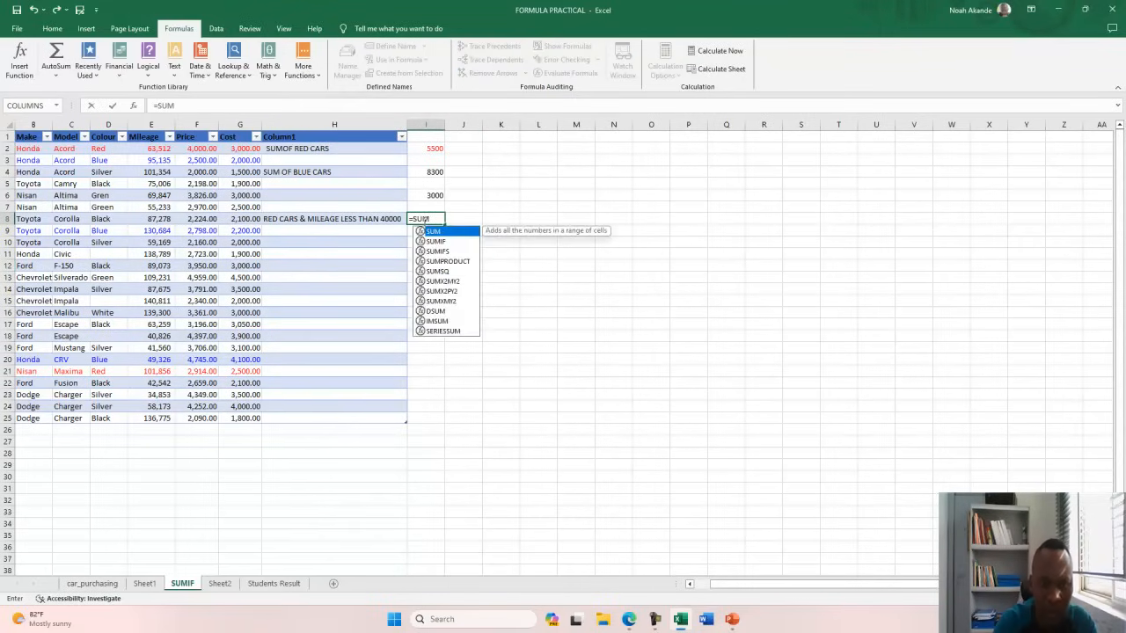
double_click(442, 251)
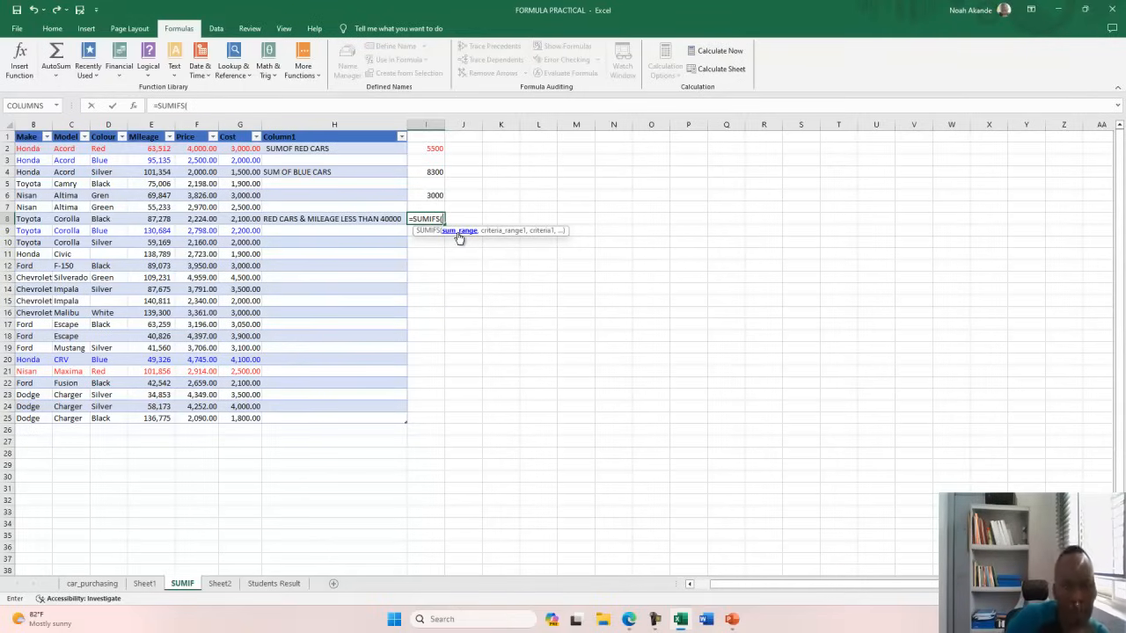
click(242, 123)
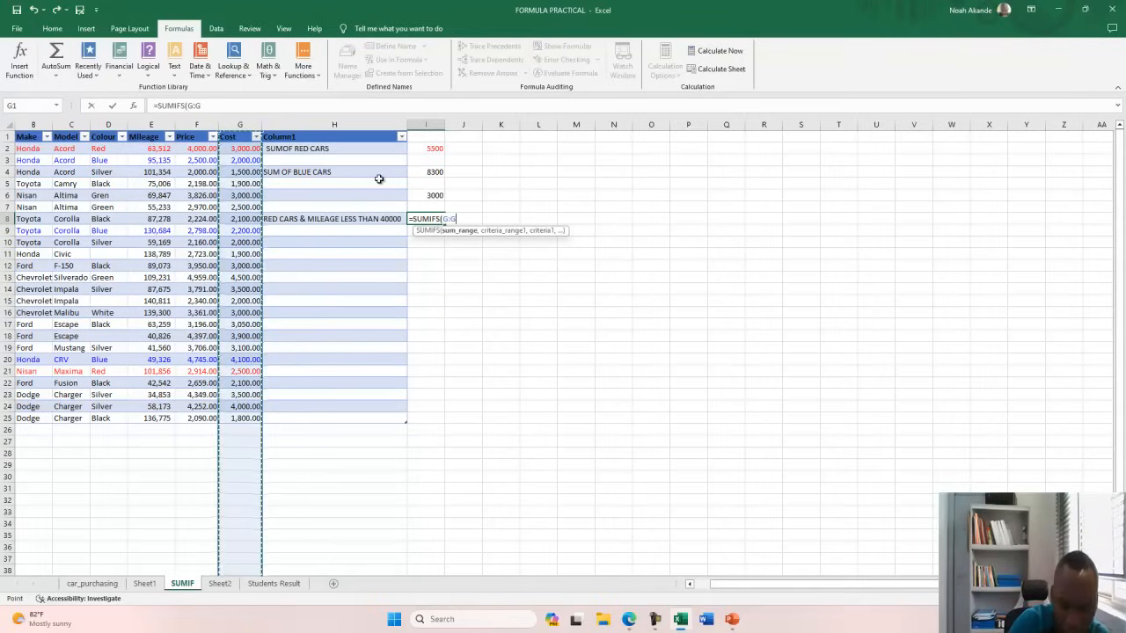
text(,)
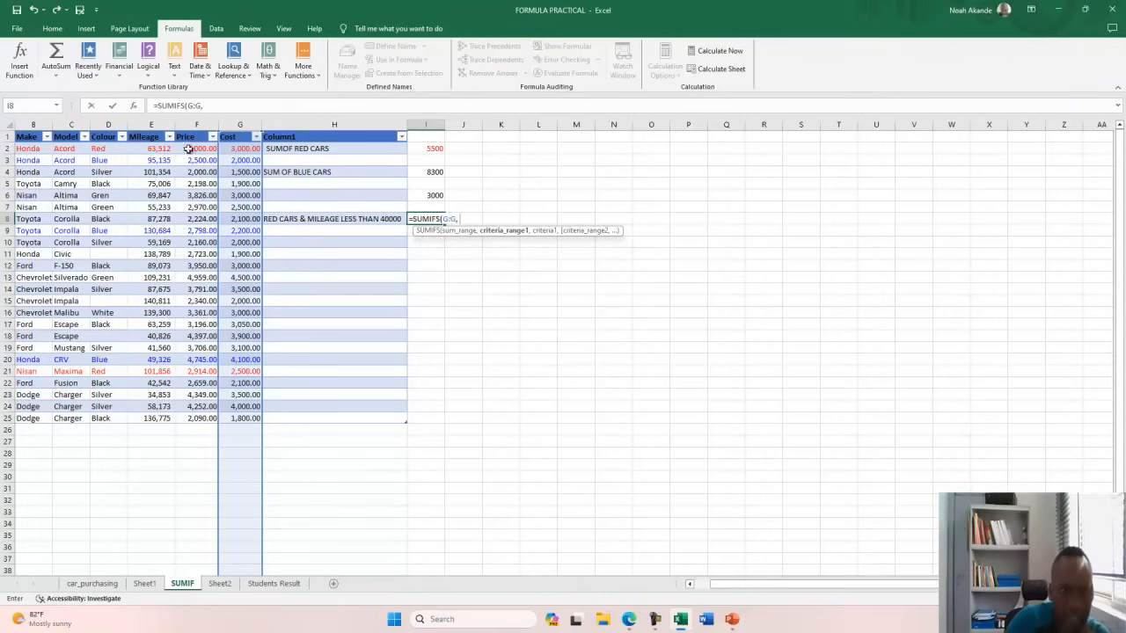
click(100, 124)
text(, "Red)
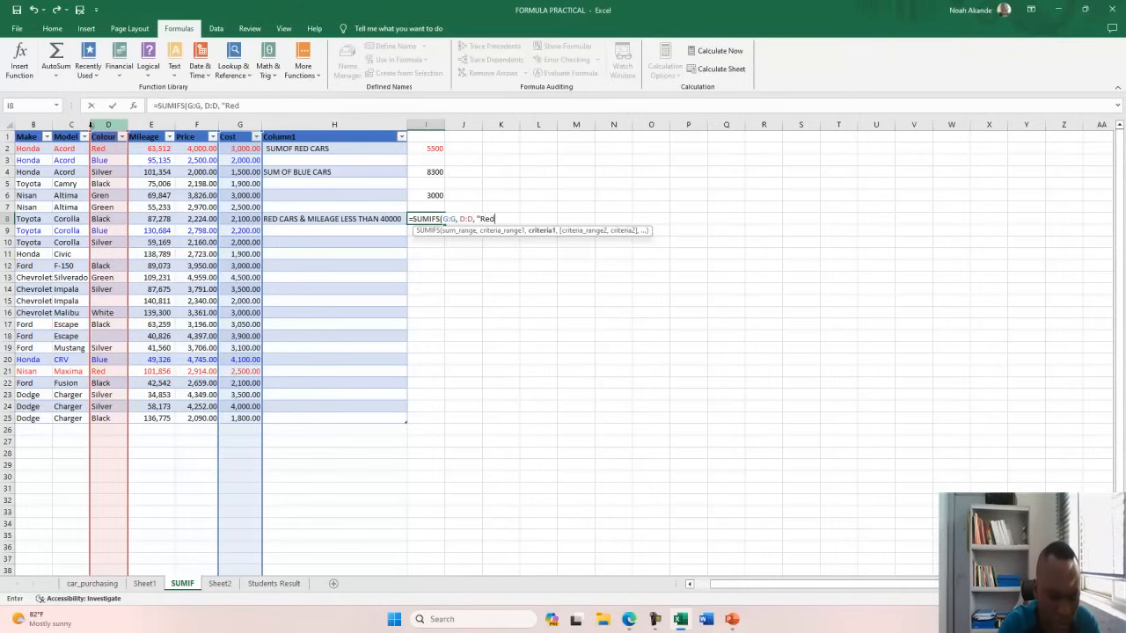
text(,)
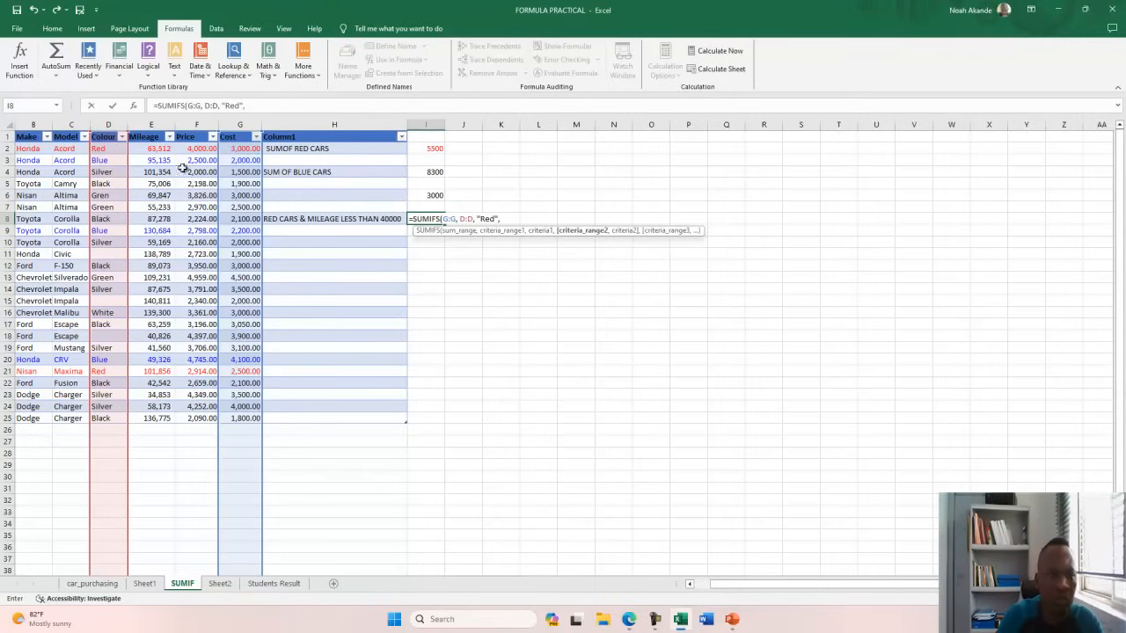
Complete the I8 formula with Mileage column E:E as the second criteria range and the criterion "<410000" in quotation marks.
click(154, 124)
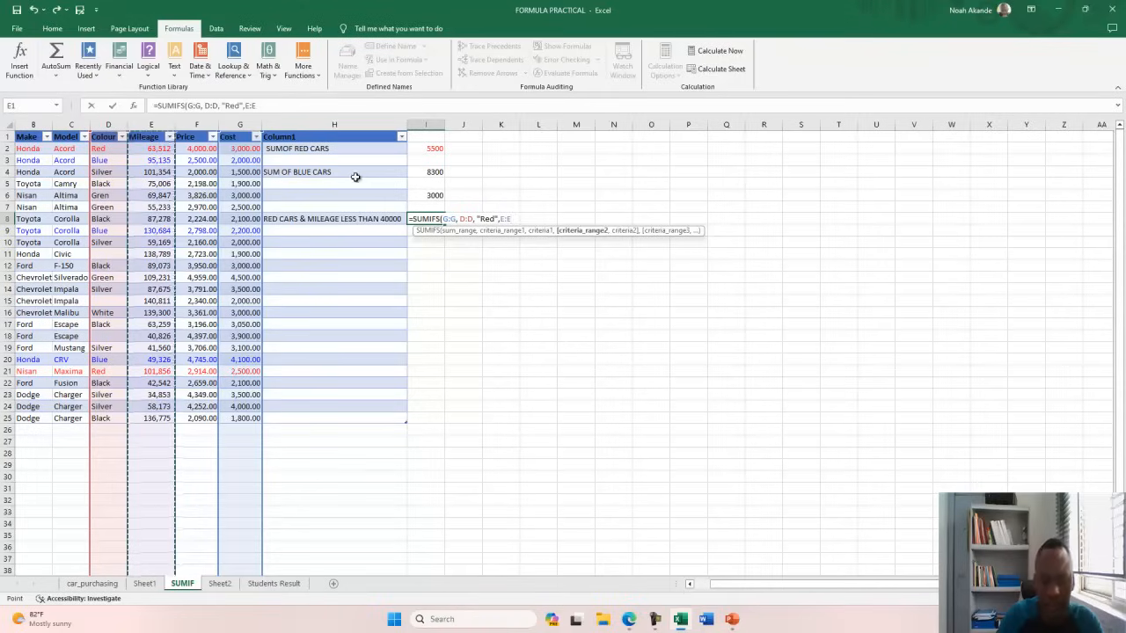
text(,<410000)
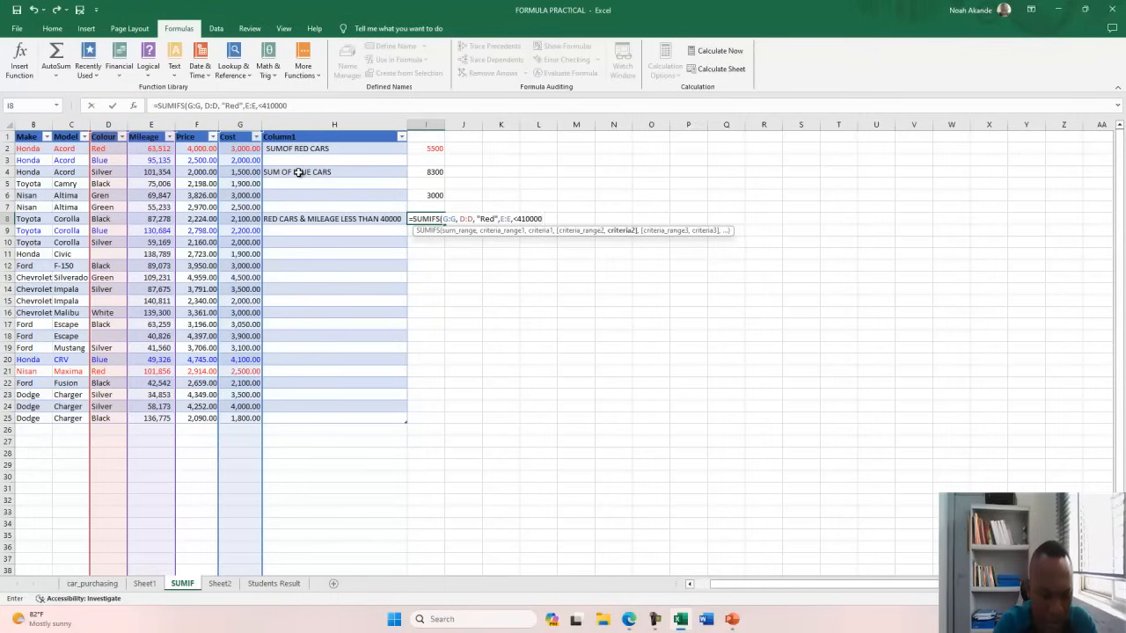
key(Return)
key(Return)
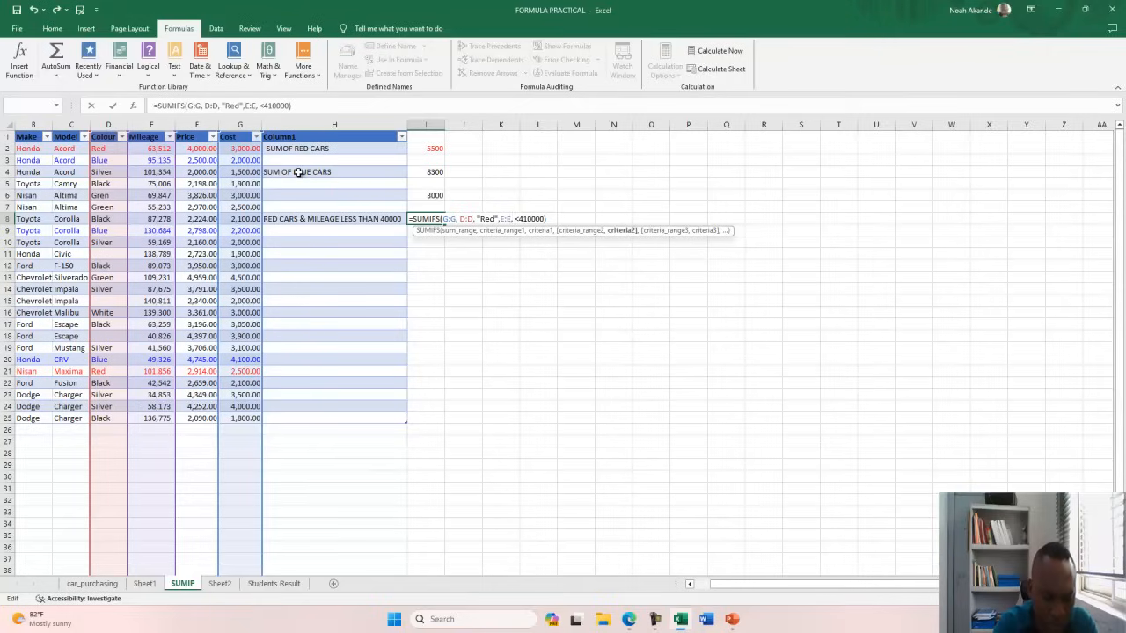
text(@)
key(BackSpace)
text("Red)
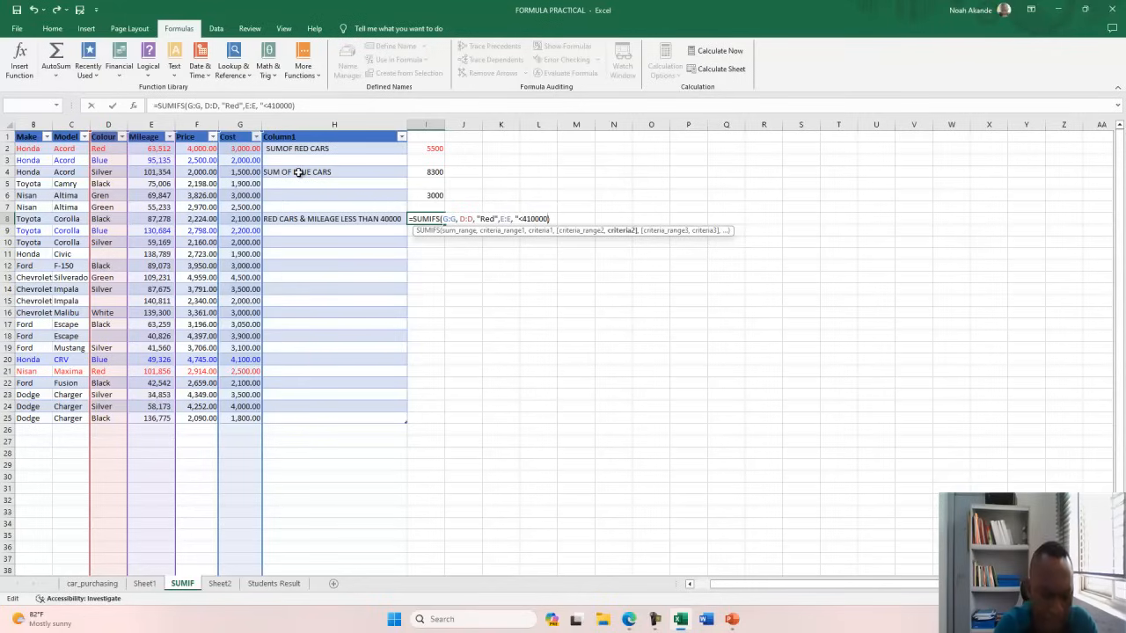
text(")
key(Return)
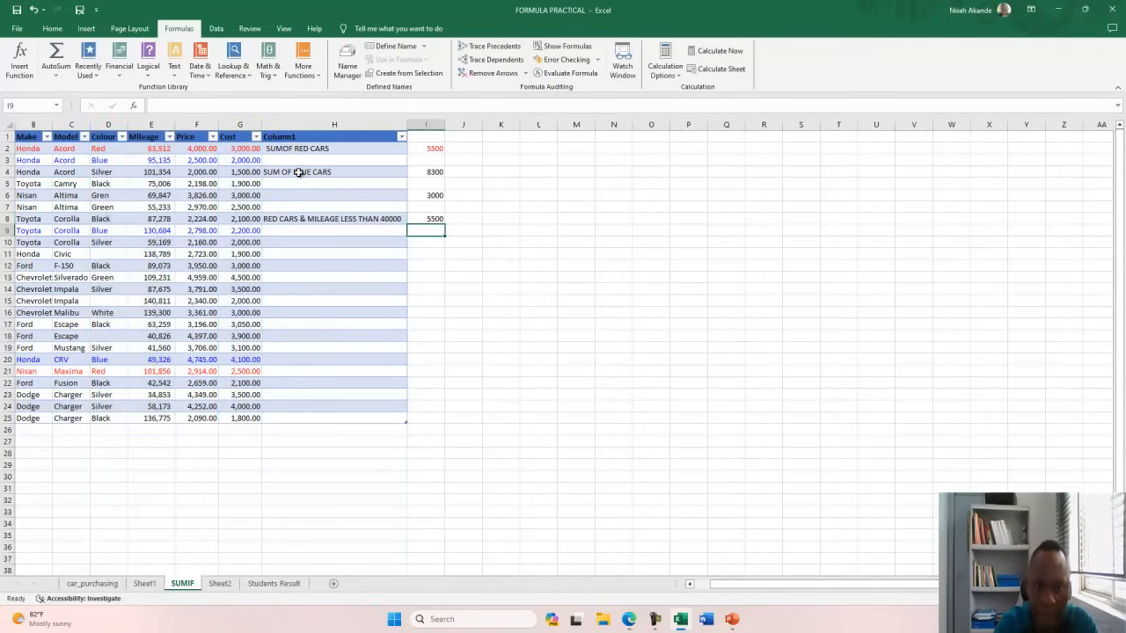
Check the I8 formula against the colour and mileage of the red cars in rows 2 and 21.
click(417, 220)
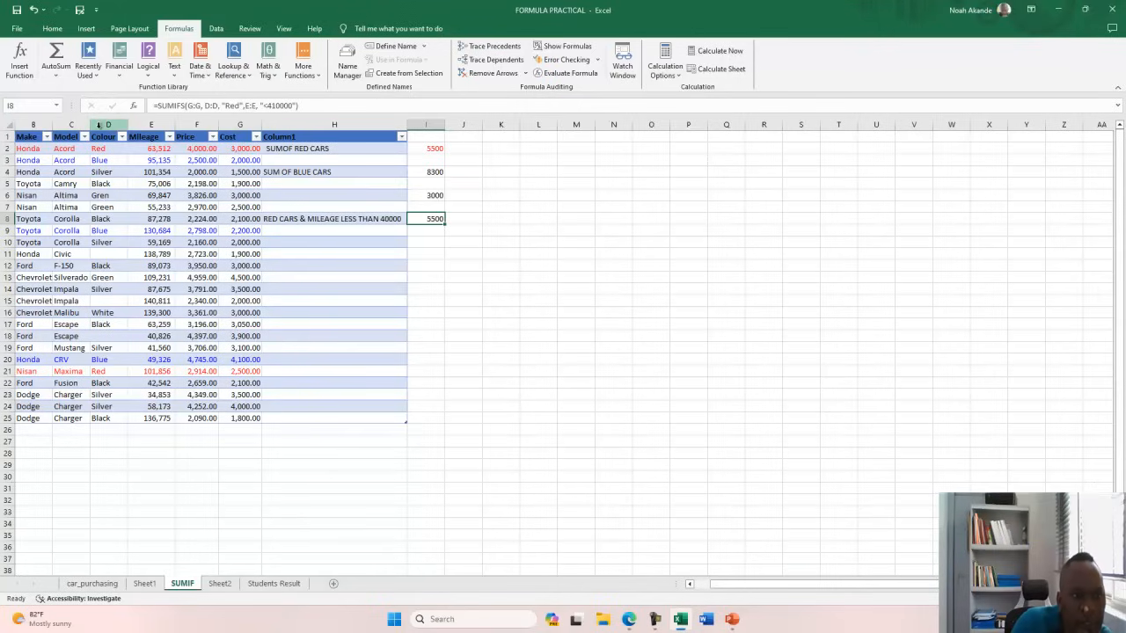
click(100, 126)
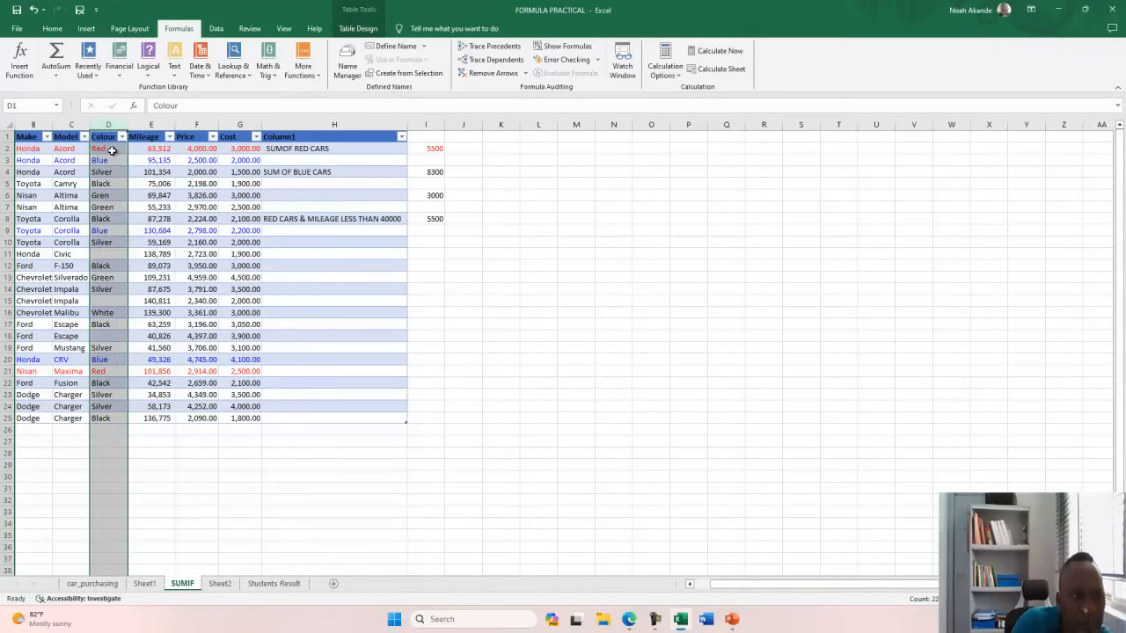
click(113, 152)
click(147, 148)
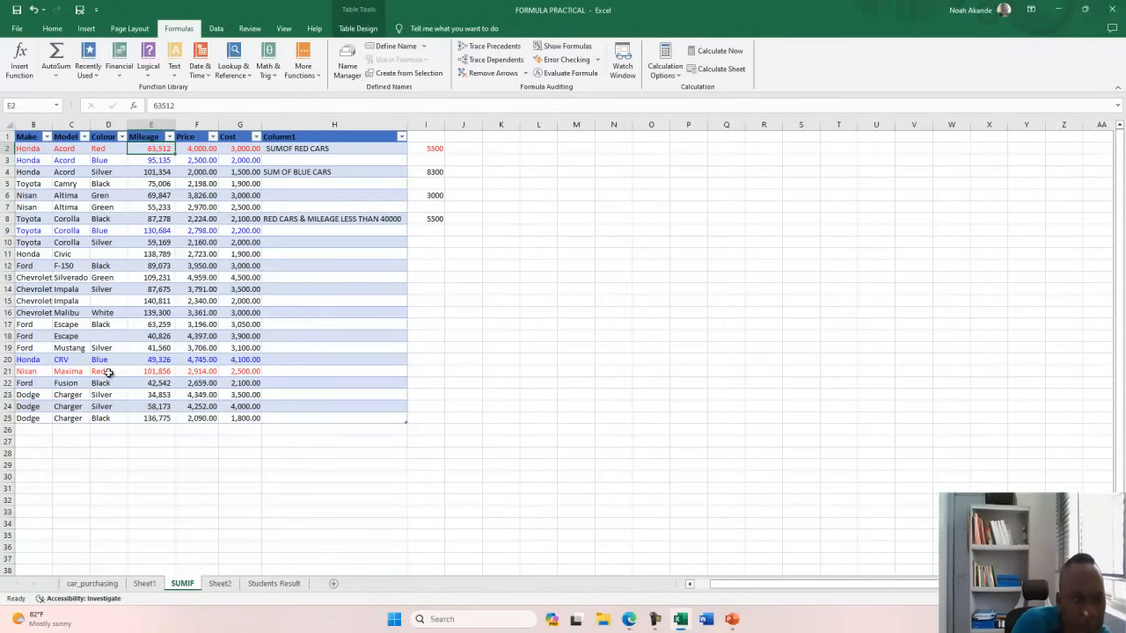
click(107, 371)
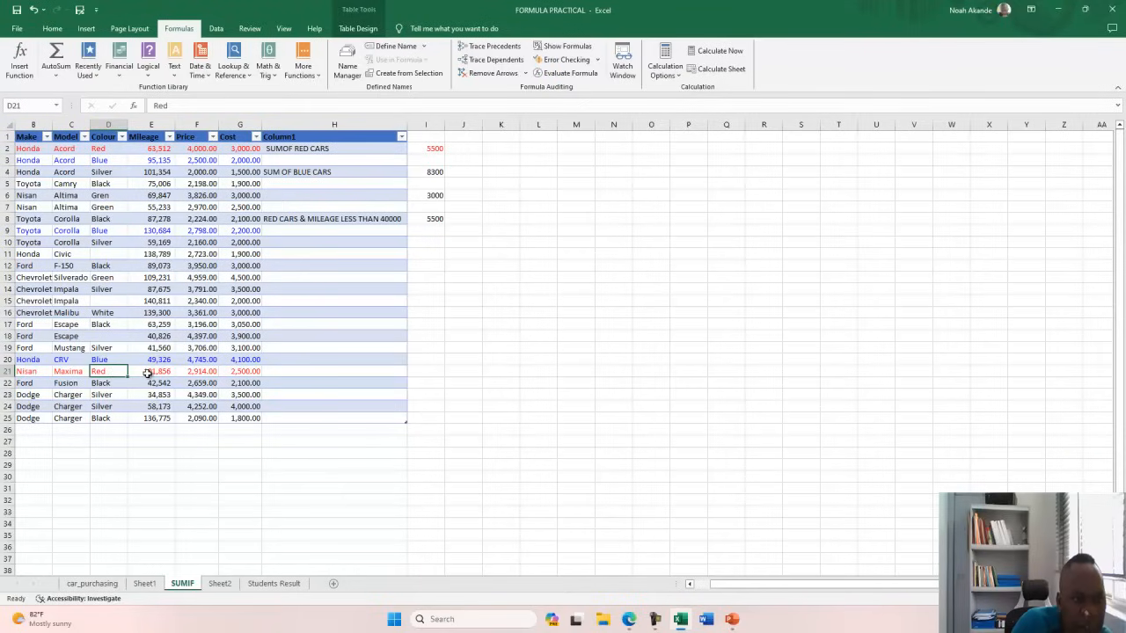
click(147, 372)
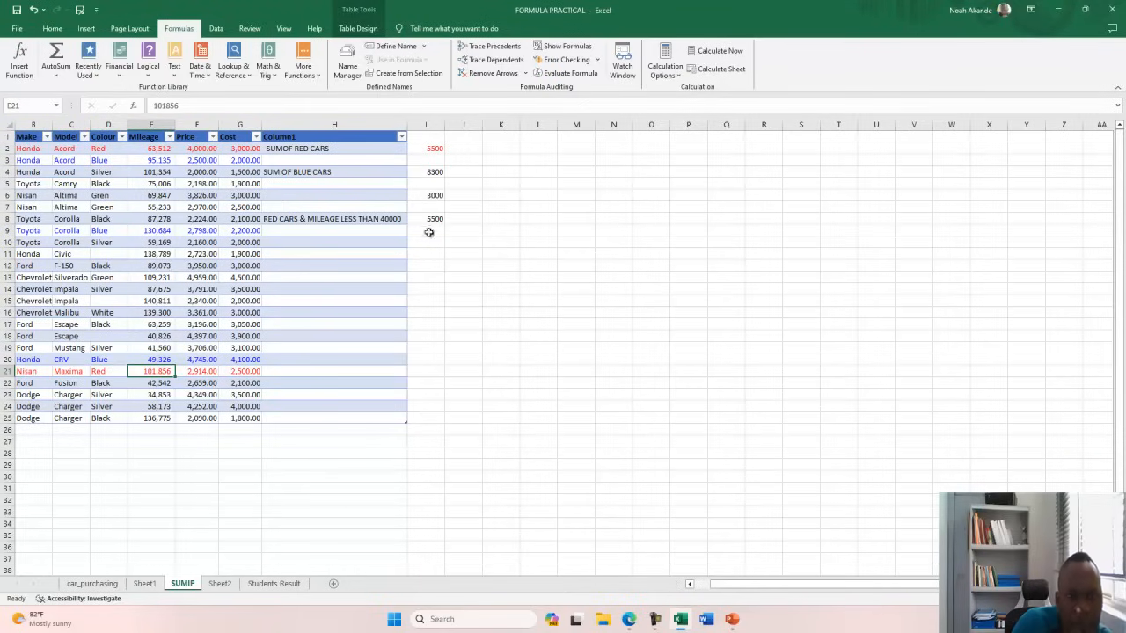
click(435, 219)
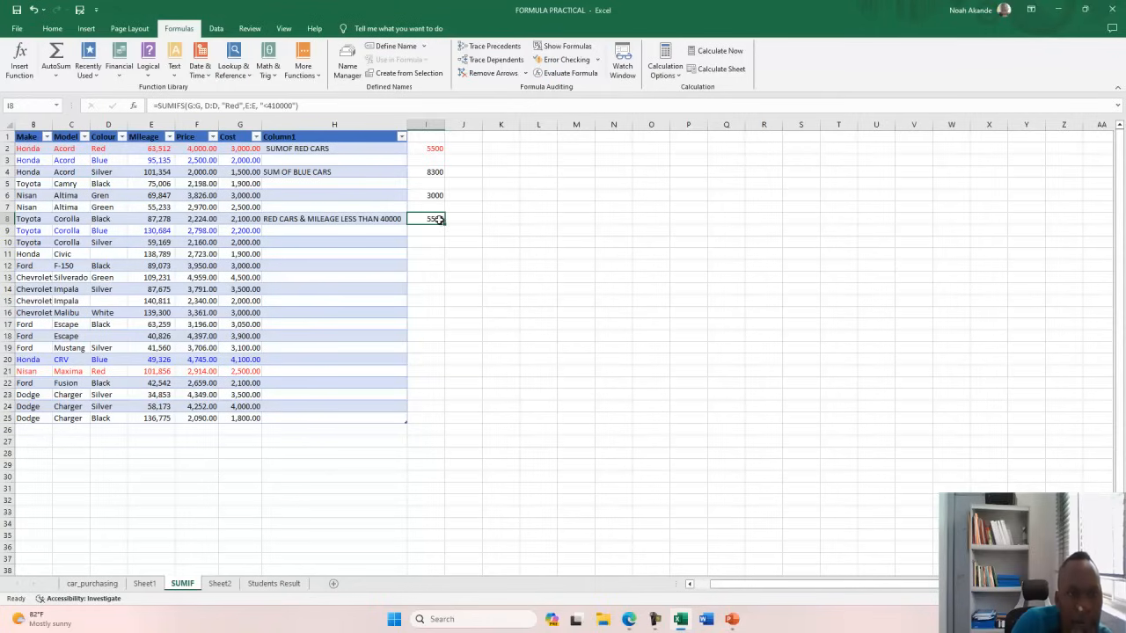
Correct the mileage criterion in the I8 SUMIFS formula to "<41000".
double_click(438, 219)
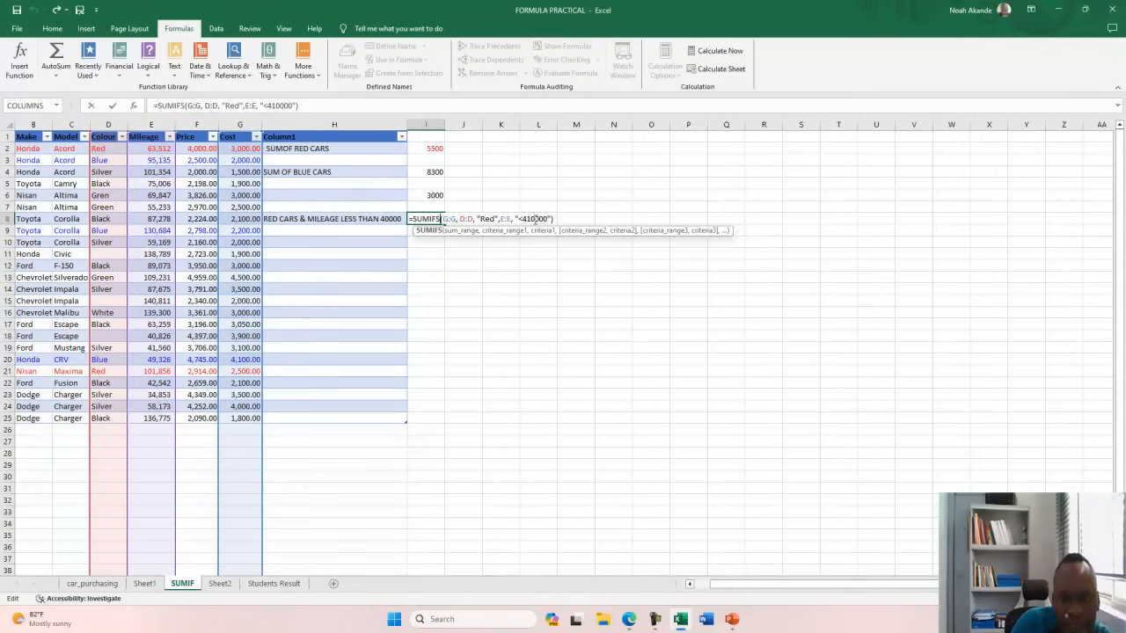
click(535, 219)
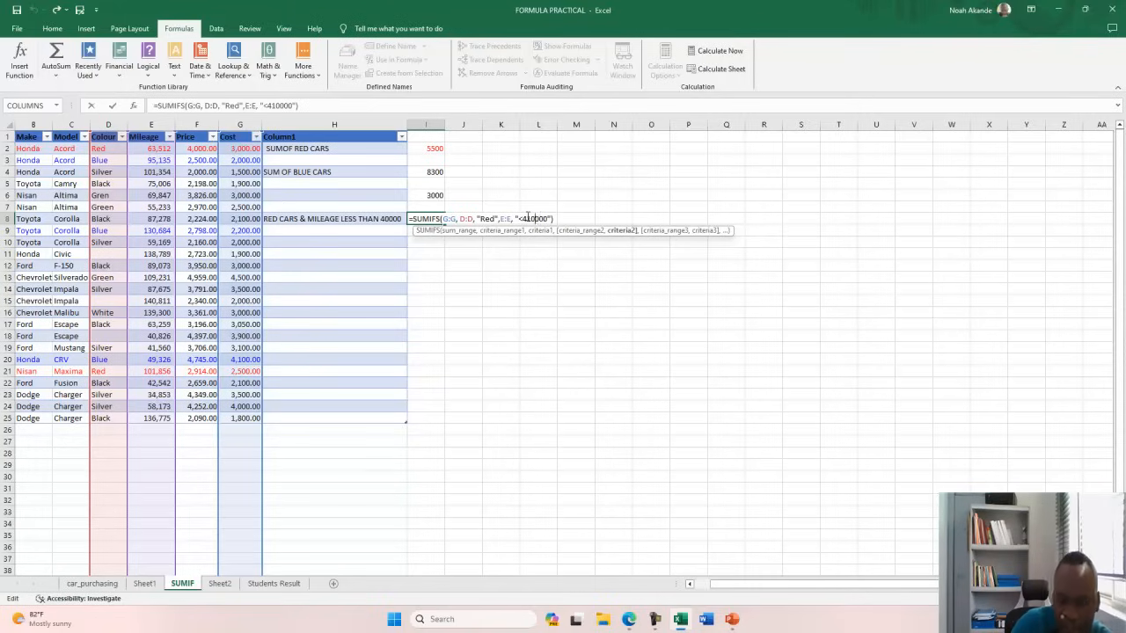
key(BackSpace)
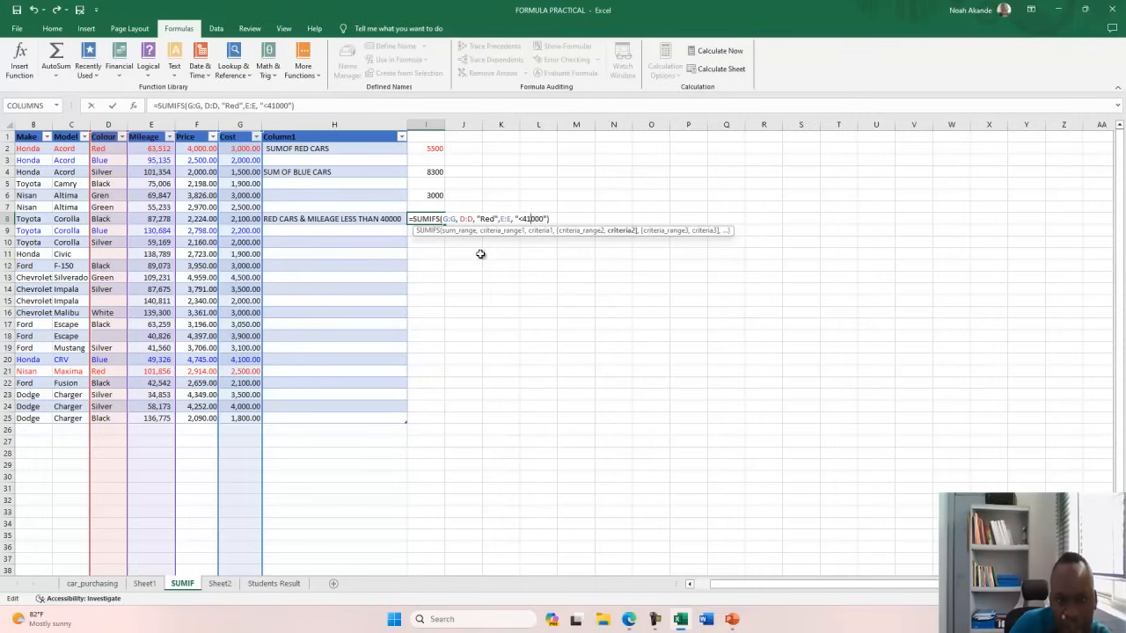
key(Return)
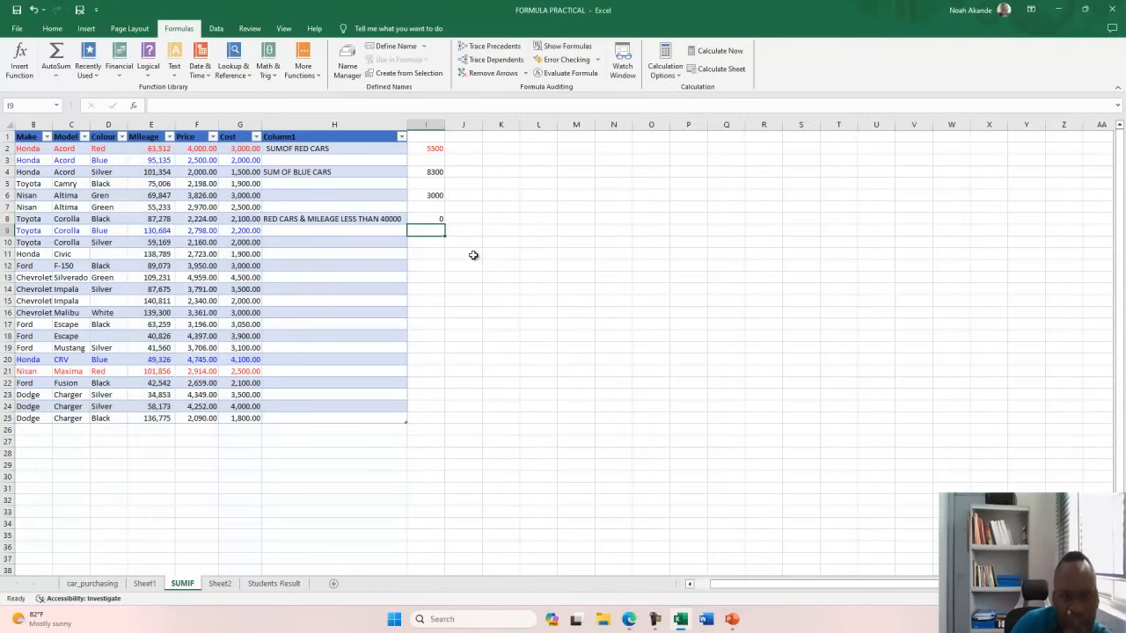
Review the Mileage column, then change the mileage criterion in the I8 formula to ">41000".
click(440, 219)
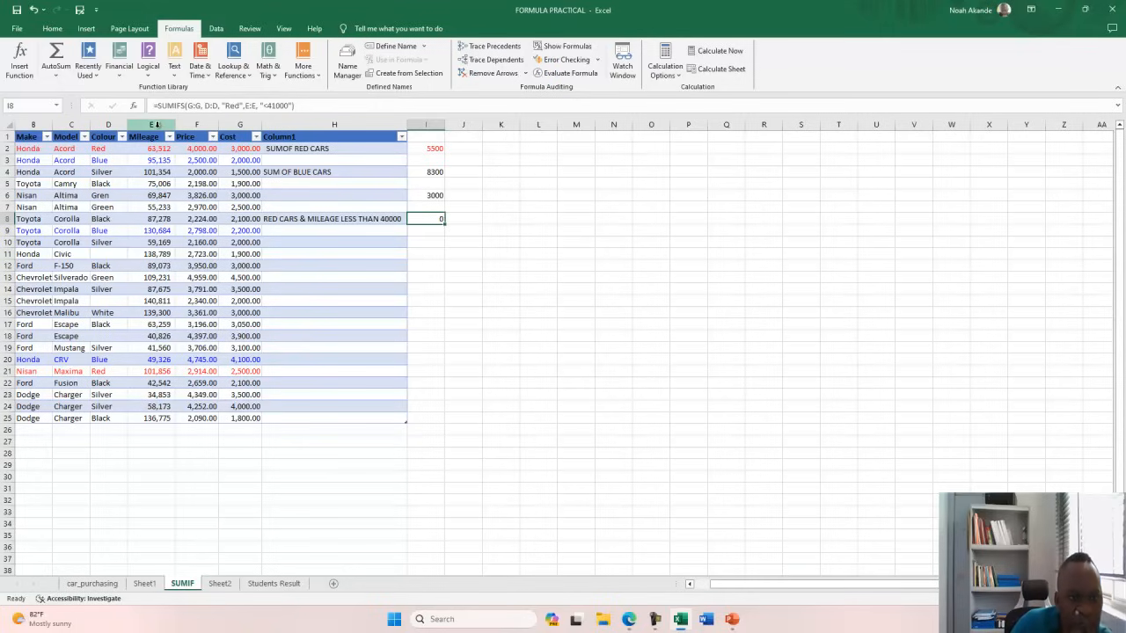
click(155, 124)
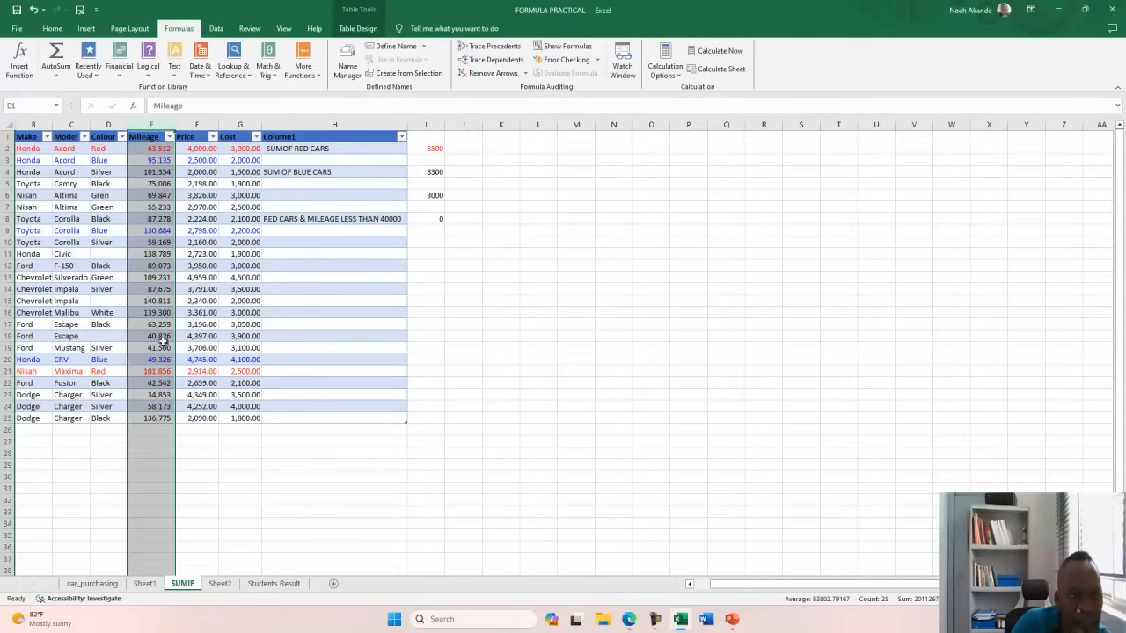
click(437, 219)
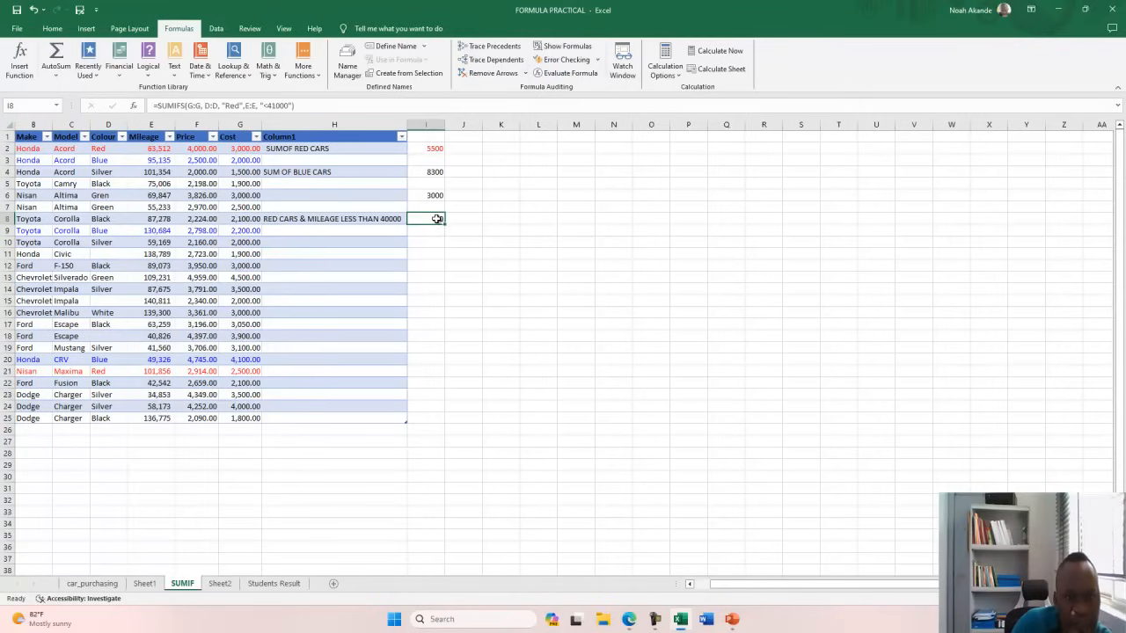
double_click(437, 219)
click(521, 219)
key(BackSpace)
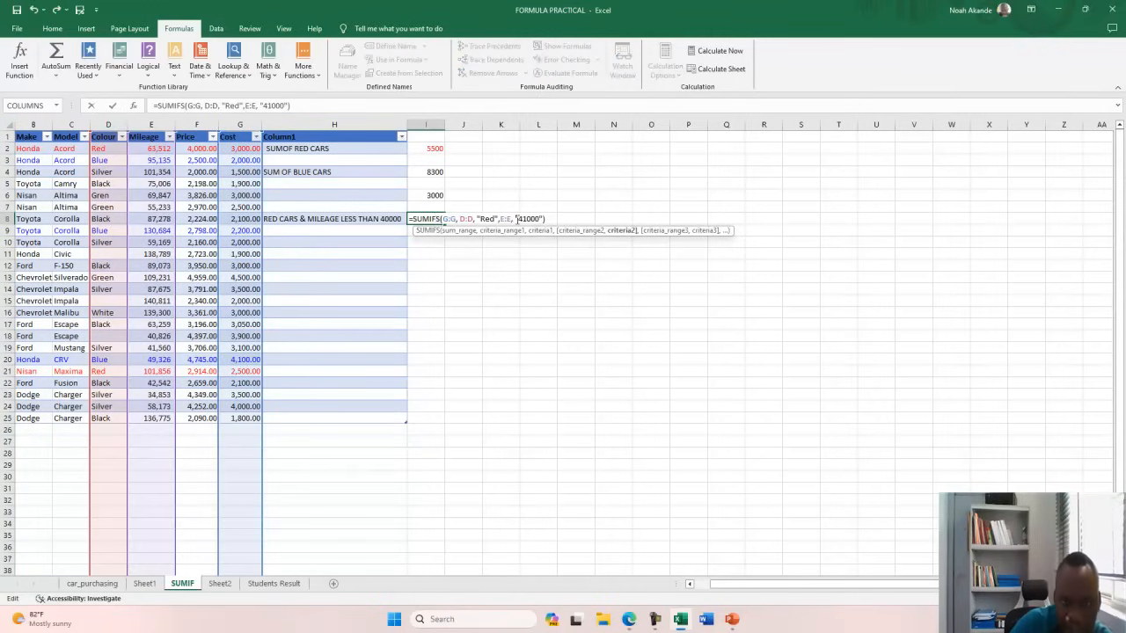
text(>)
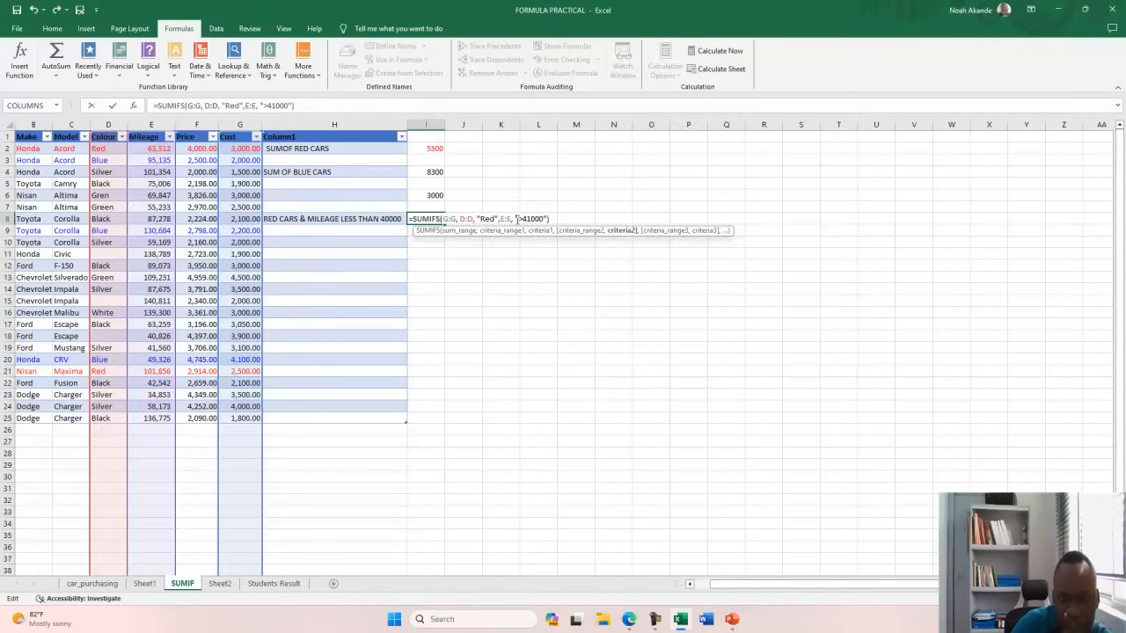
key(Return)
Compare the I8 formula with the red cars' colour, mileage and cost in rows 2 and 21, then switch to the PowerPoint slide show.
click(431, 221)
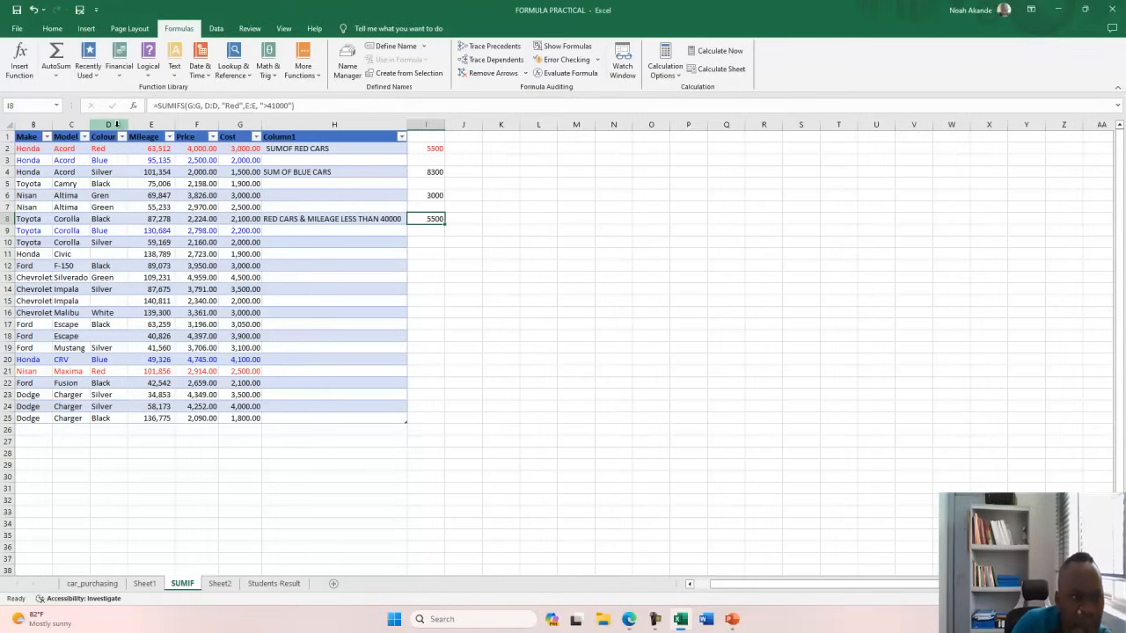
click(119, 124)
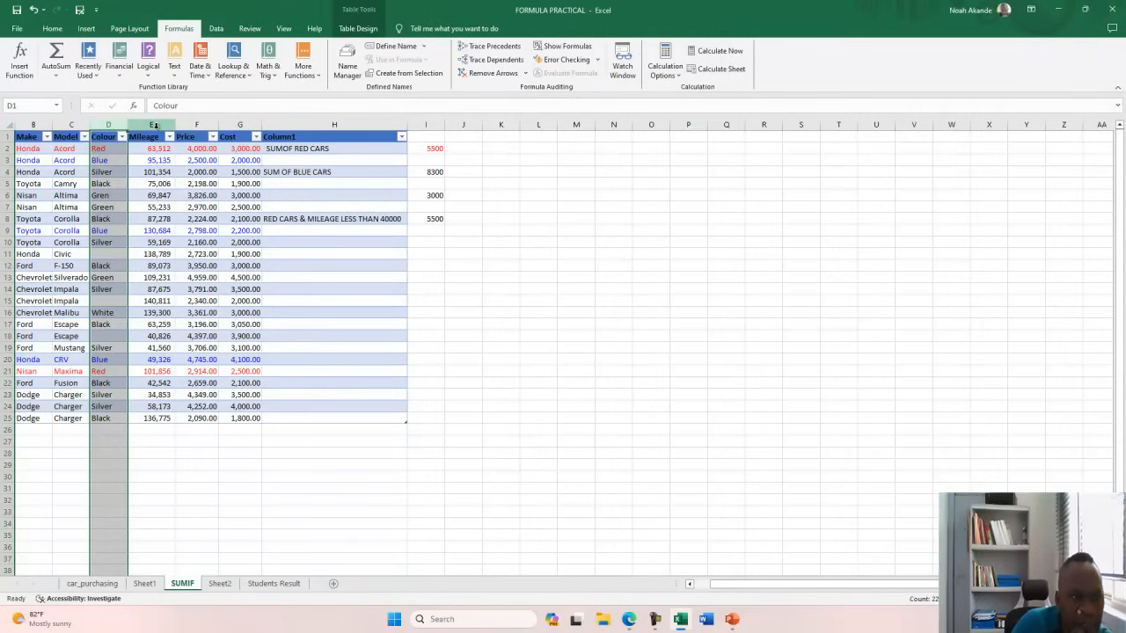
click(154, 125)
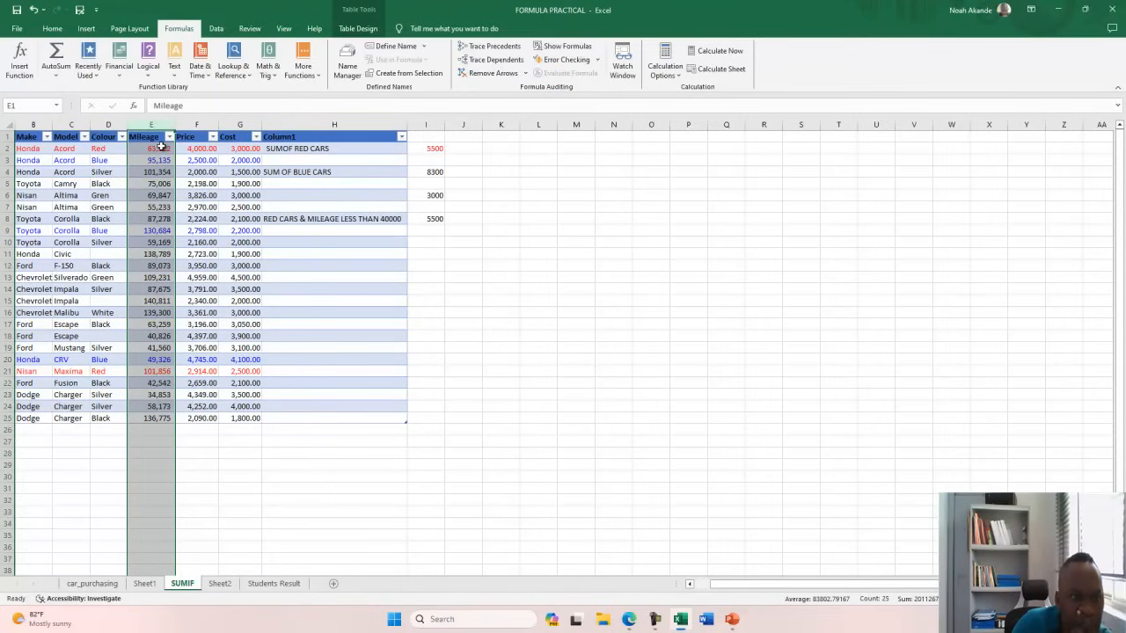
click(159, 149)
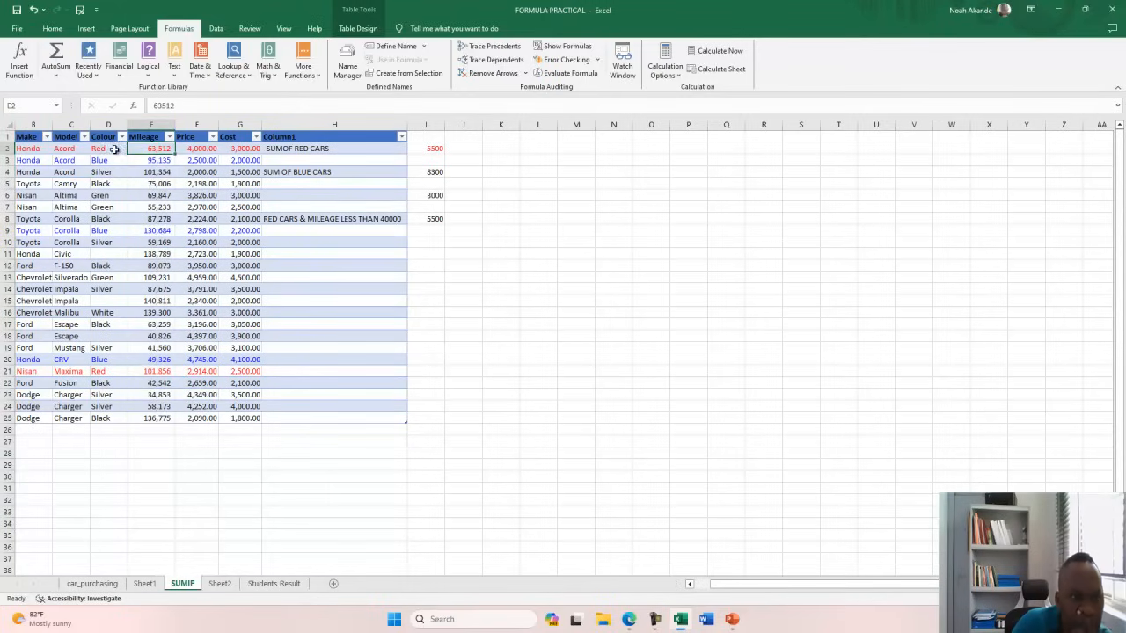
click(115, 150)
click(149, 148)
click(110, 371)
click(152, 371)
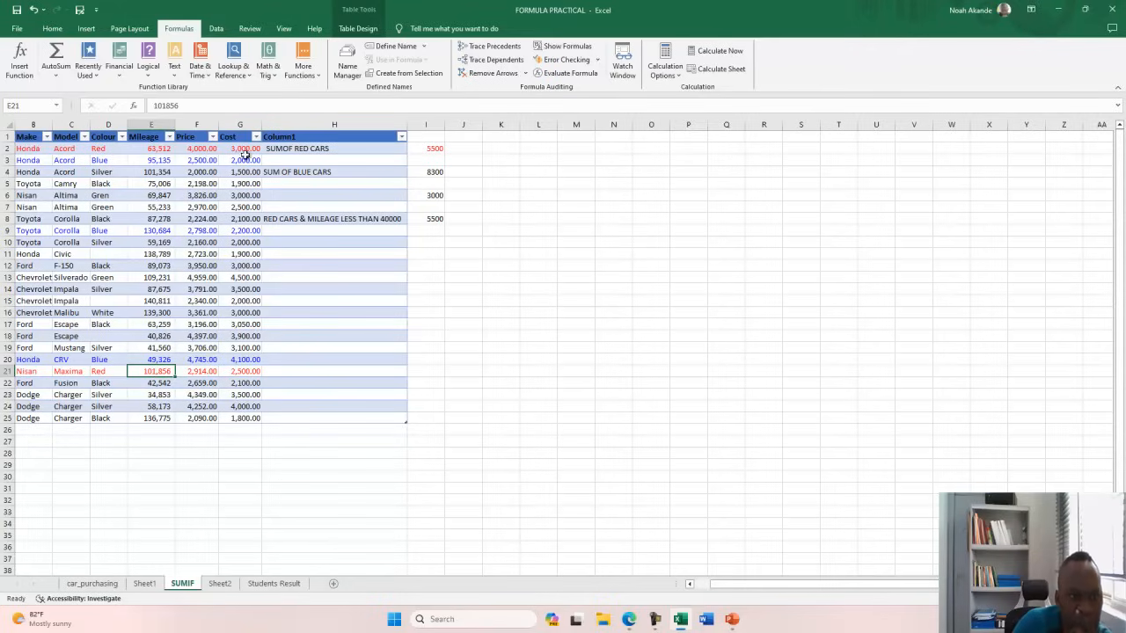
click(246, 149)
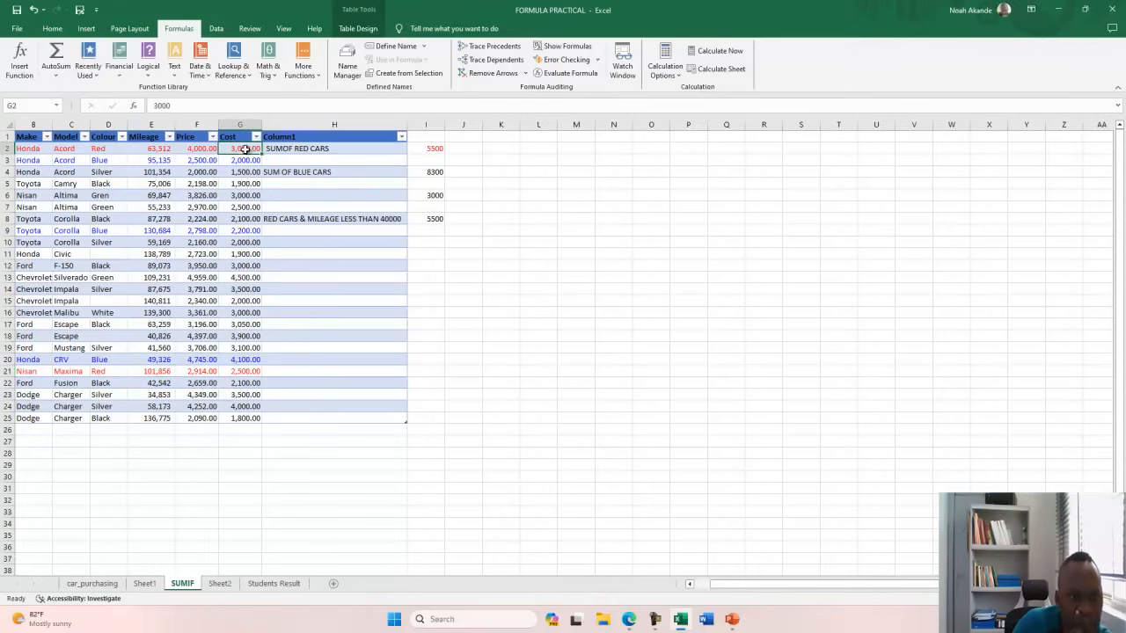
click(239, 373)
click(428, 218)
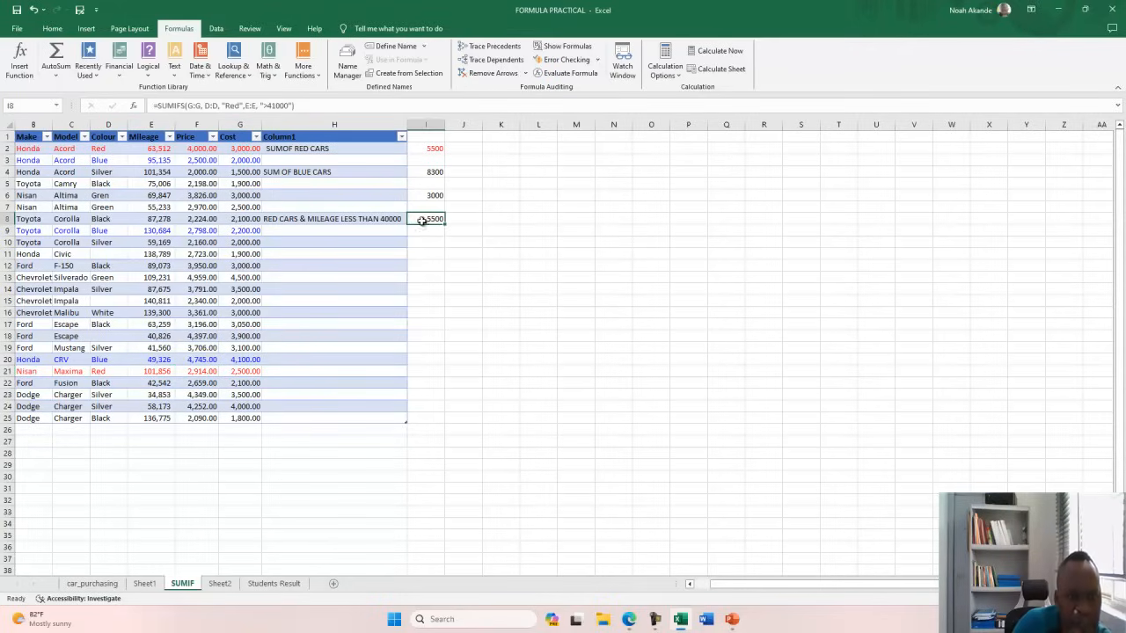
key(alt+Tab)
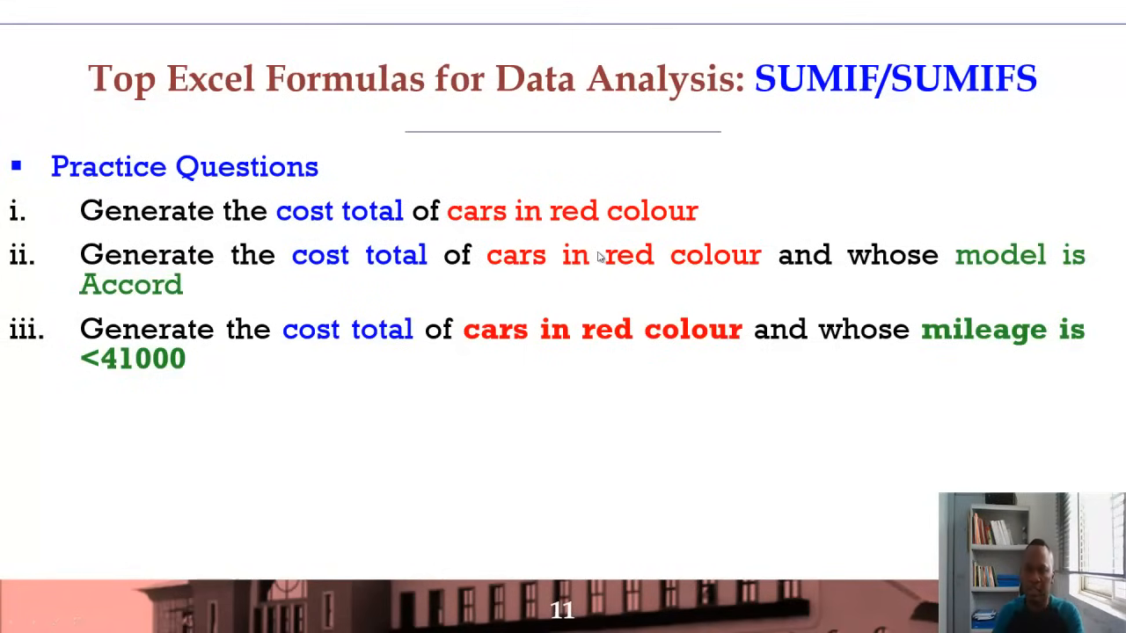
Switch back to Excel and label cell H6 "RED CARS & ACORD MODEL".
key(alt+Tab)
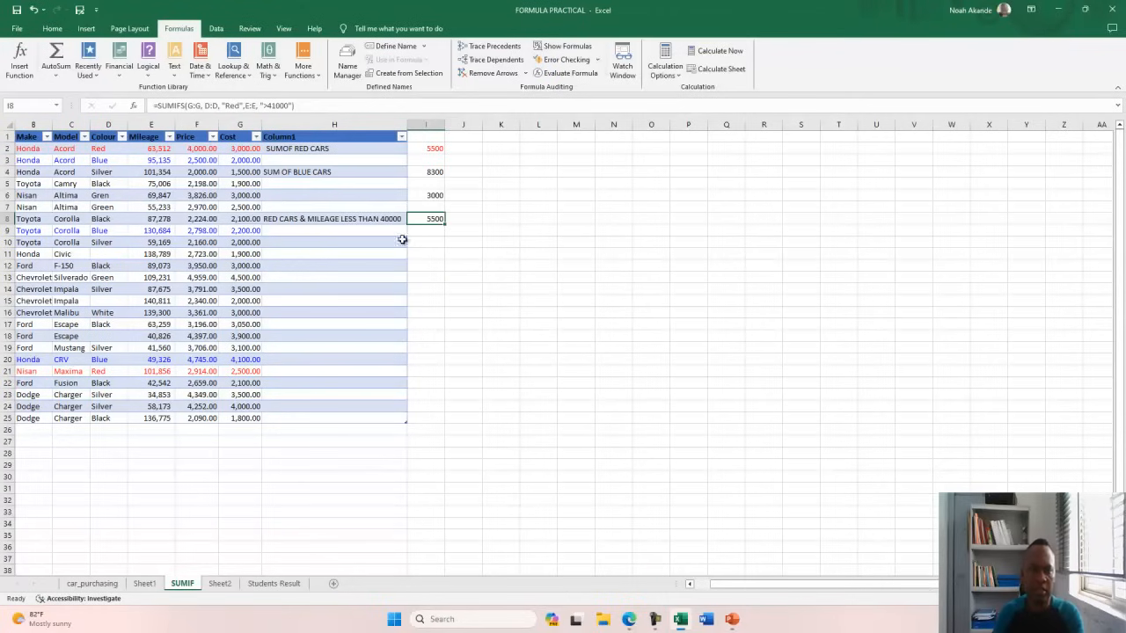
click(345, 195)
text(RED CARS)
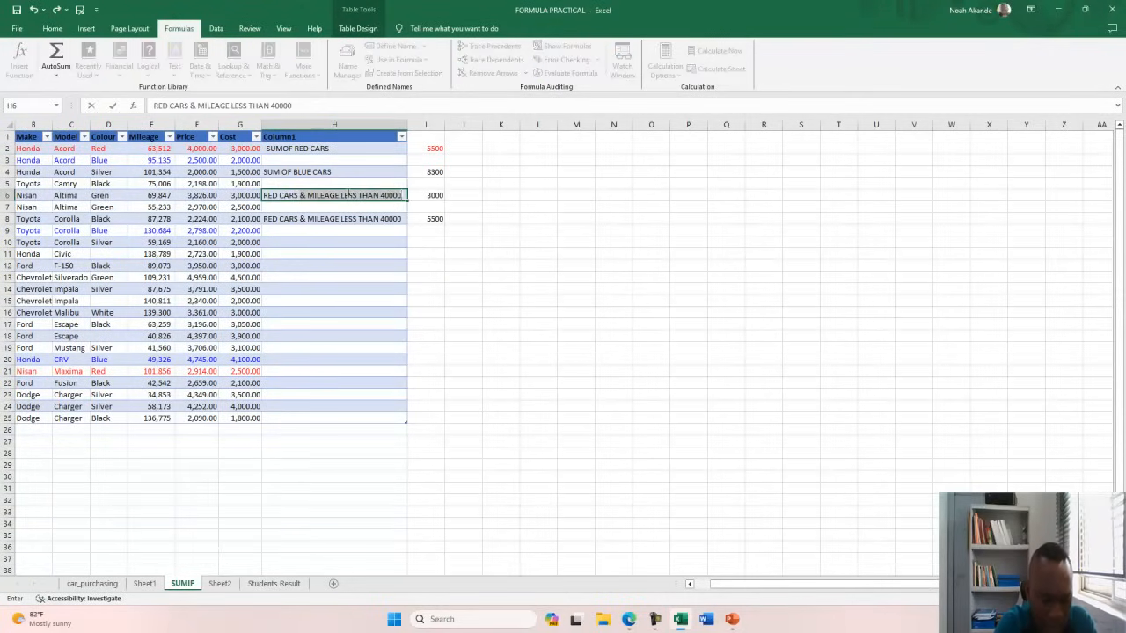
text( & ACORD MODEL)
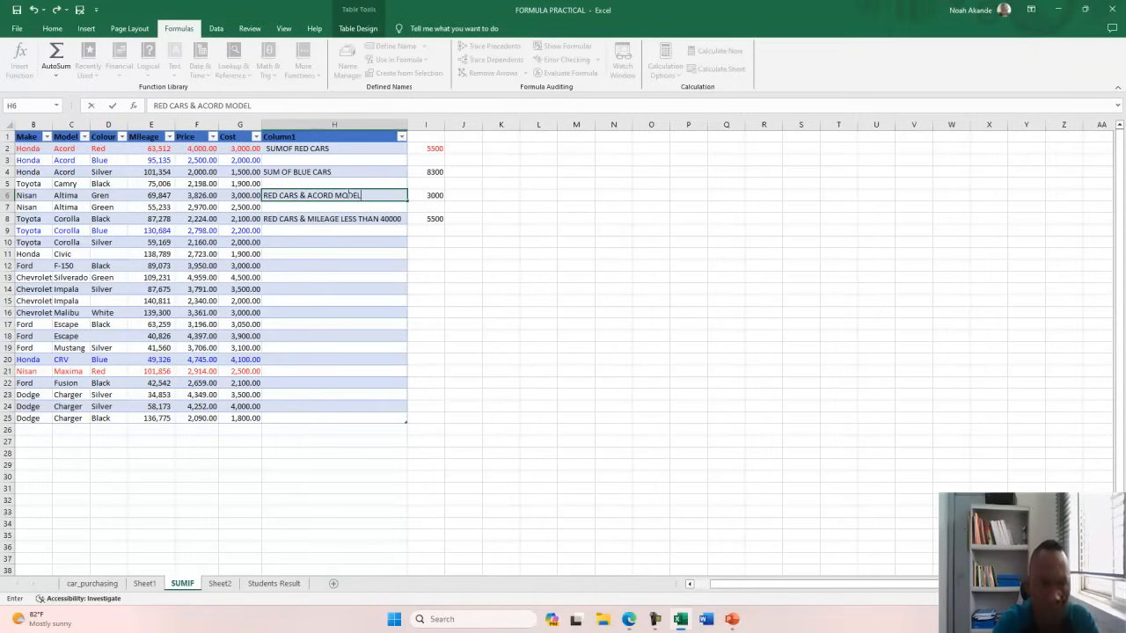
click(514, 268)
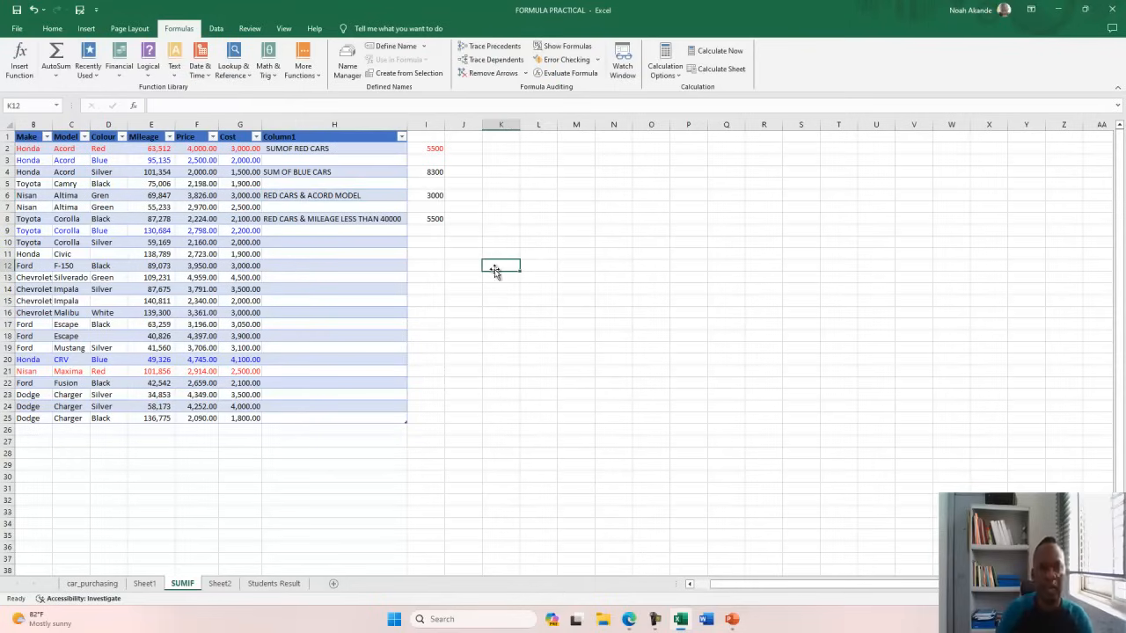
Try the I8 SUMIFS formula without quotation marks around the Red criterion, then undo the change.
double_click(439, 220)
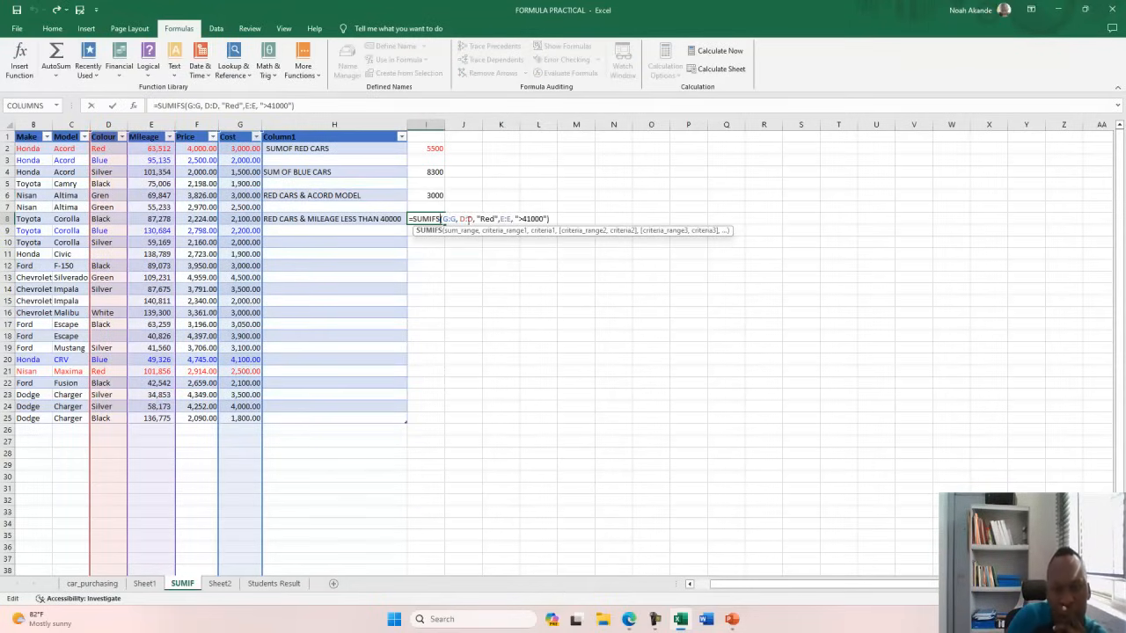
click(481, 219)
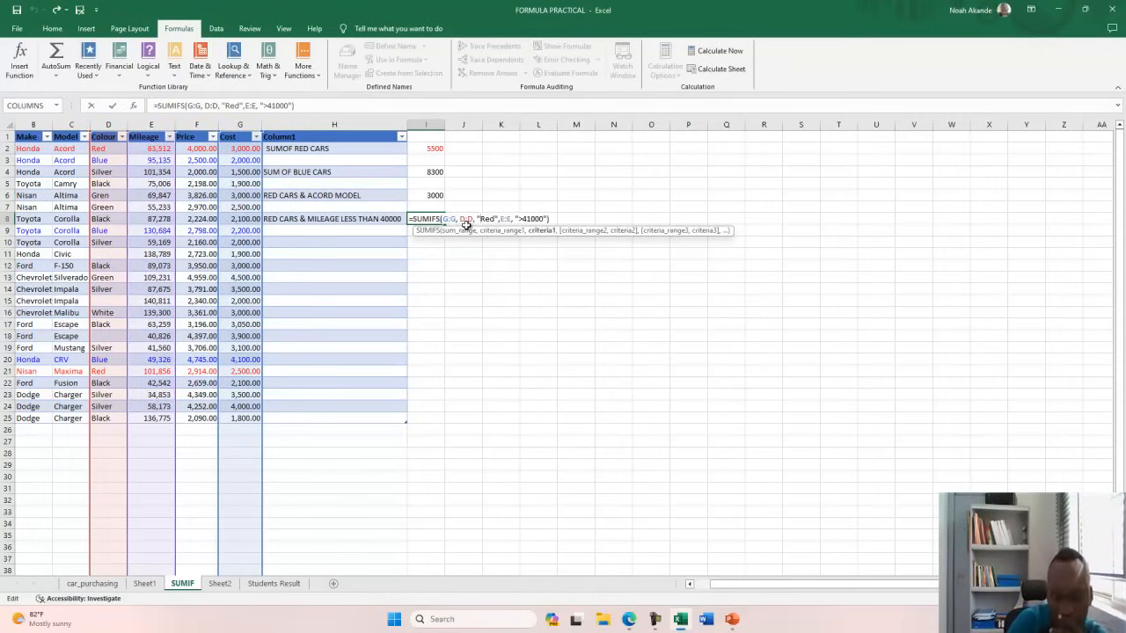
key(BackSpace)
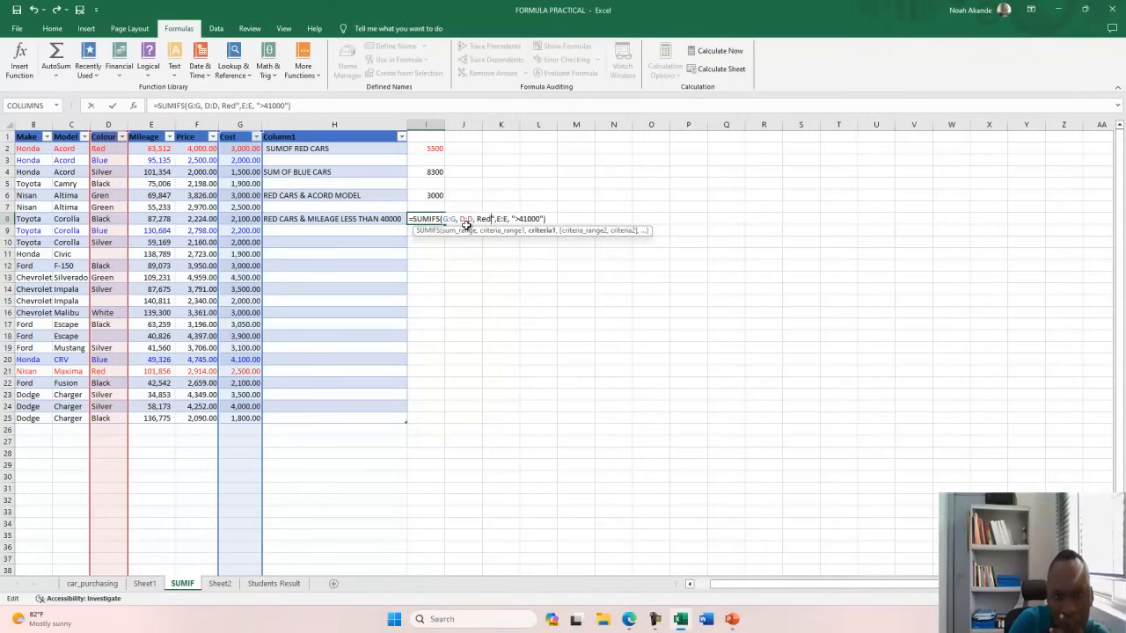
key(Return)
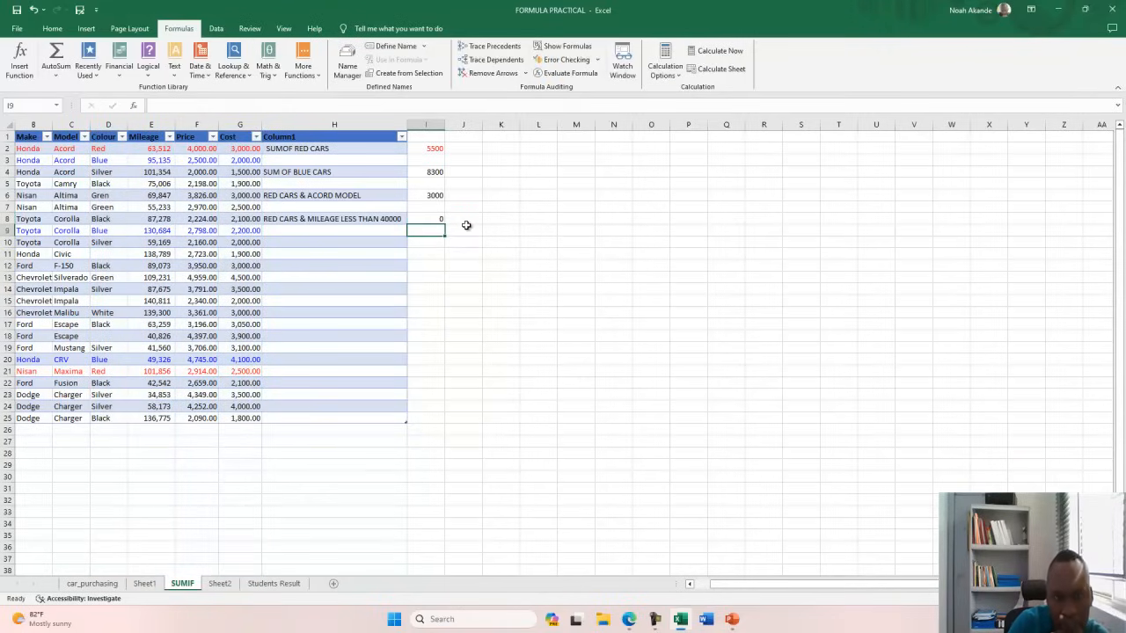
click(430, 219)
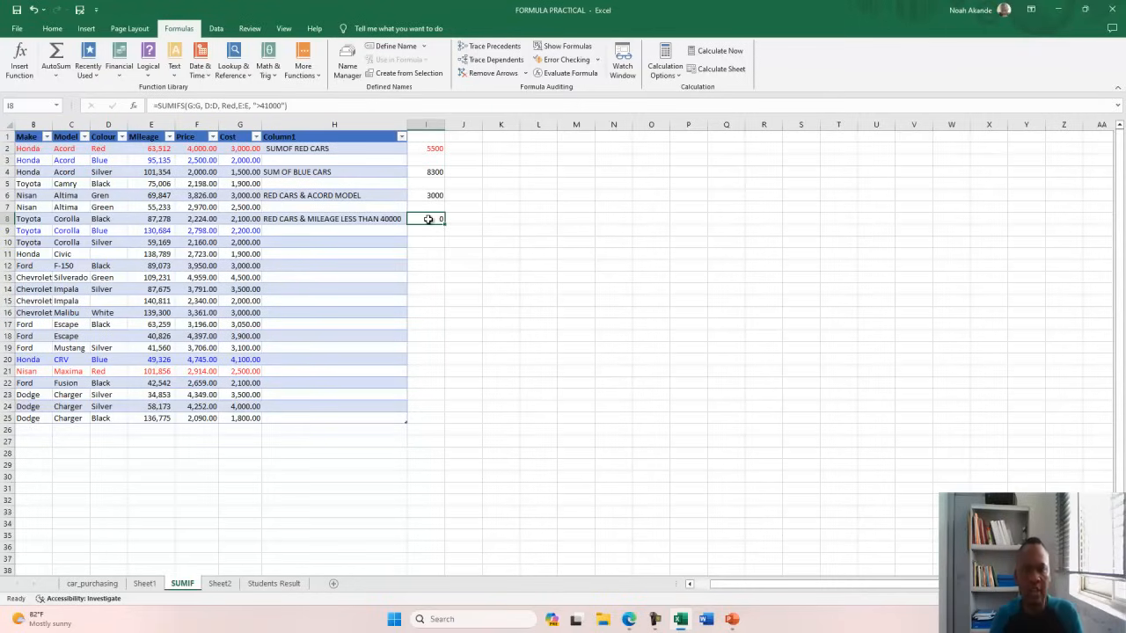
key(ctrl+z)
click(475, 218)
click(439, 219)
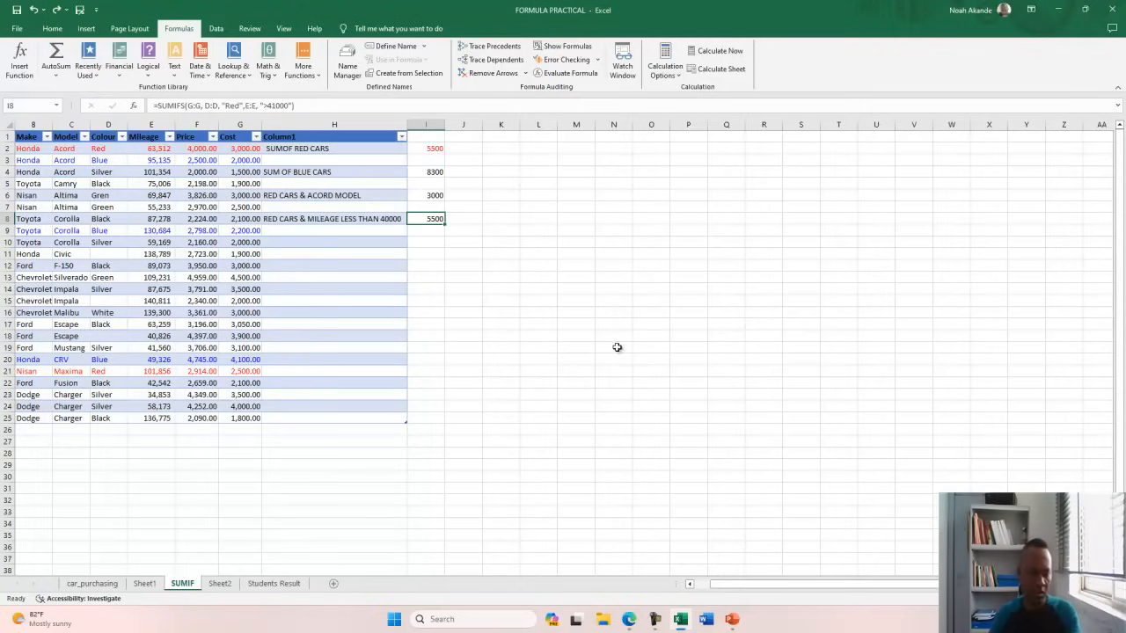
Reveal practice question iv in the PowerPoint slide show, then return to Excel and open the car_purchasing sheet.
key(alt+Tab)
click(505, 289)
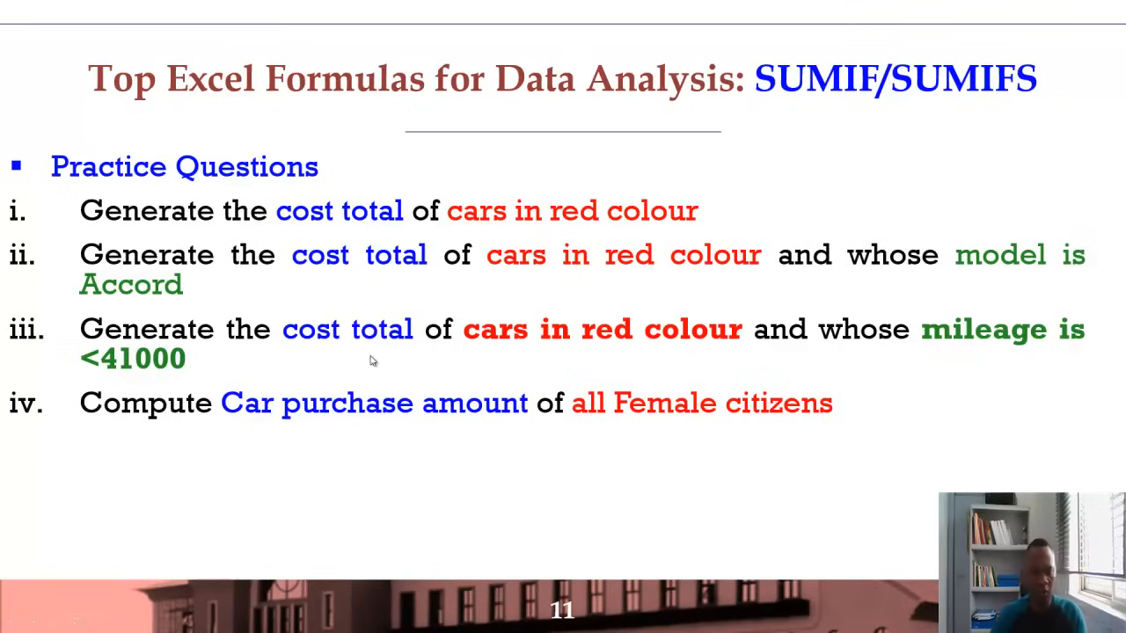
key(alt+Tab)
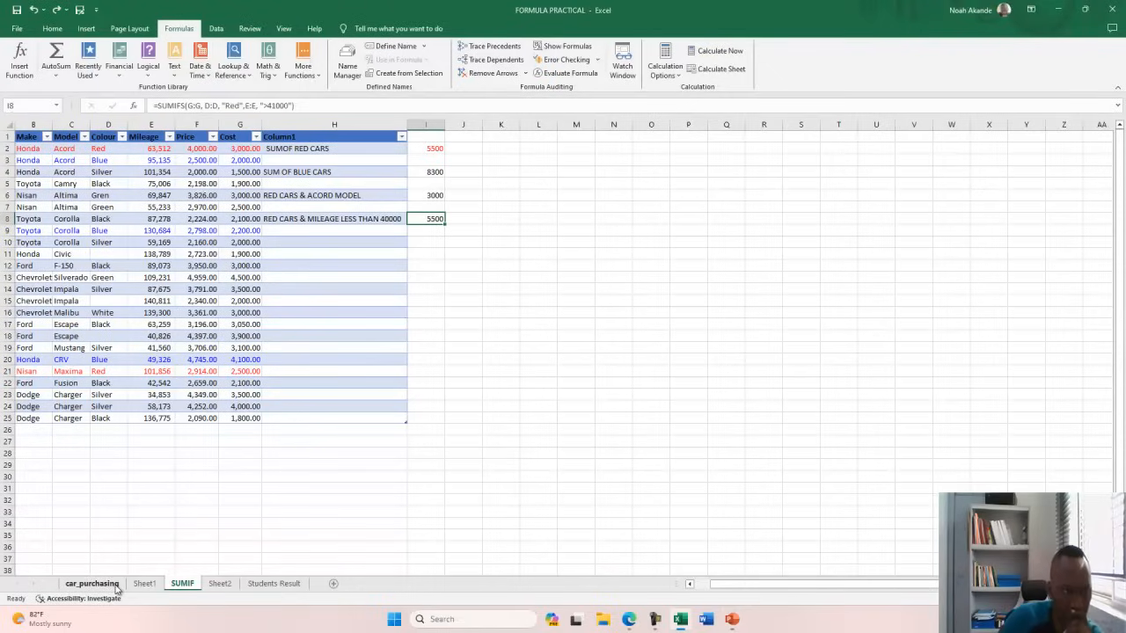
click(115, 587)
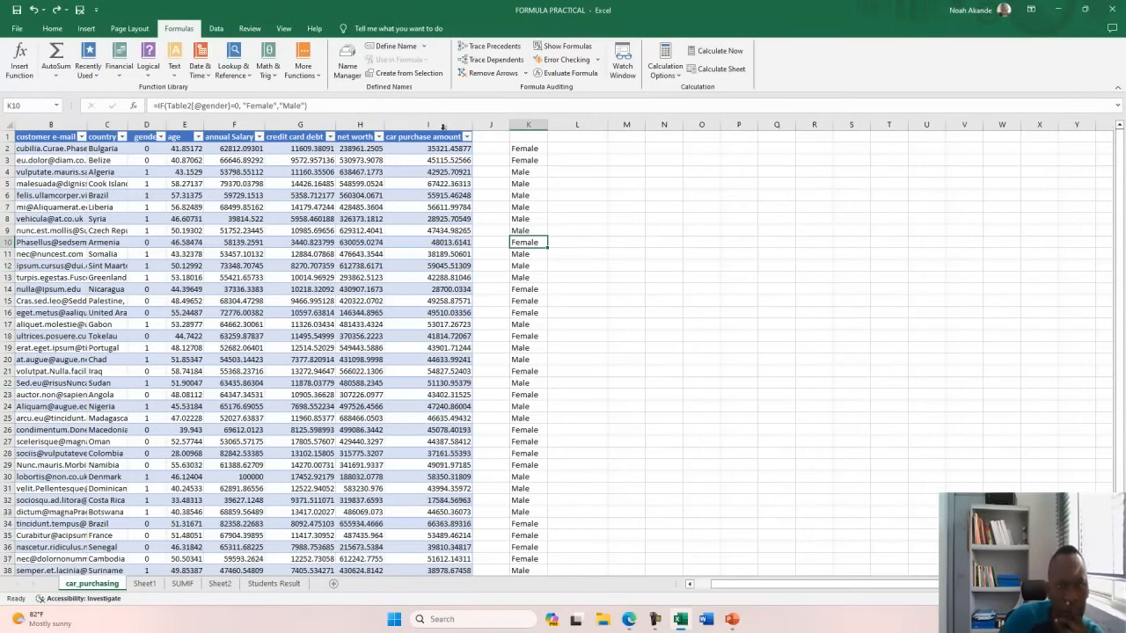
Examine the Female/Male labels in column K alongside the car purchase amounts in column I.
click(528, 124)
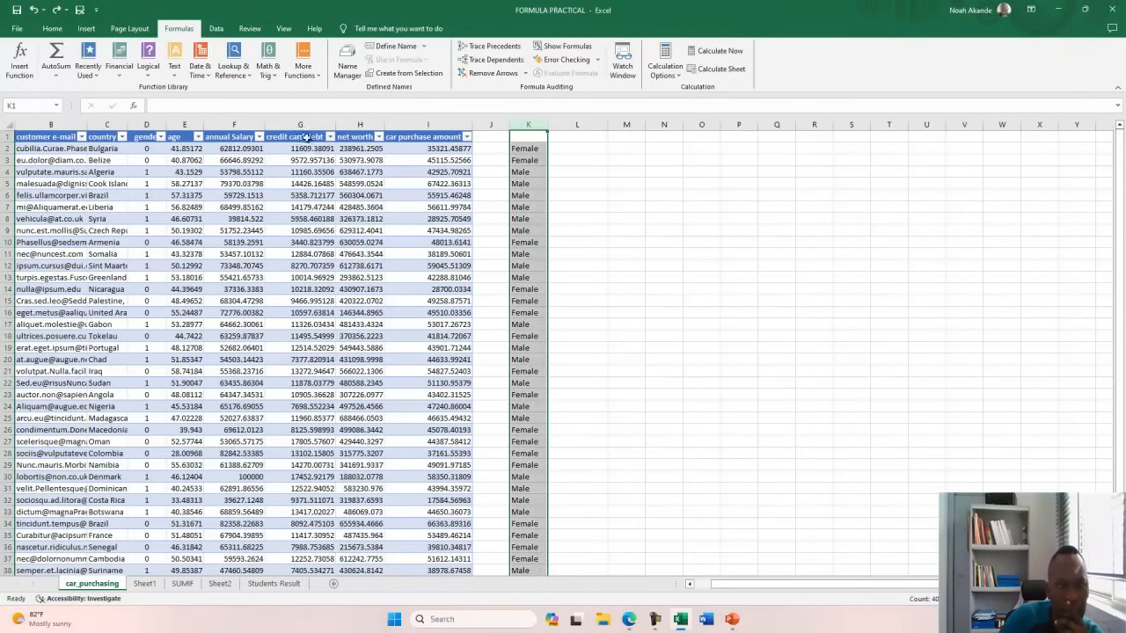
click(409, 124)
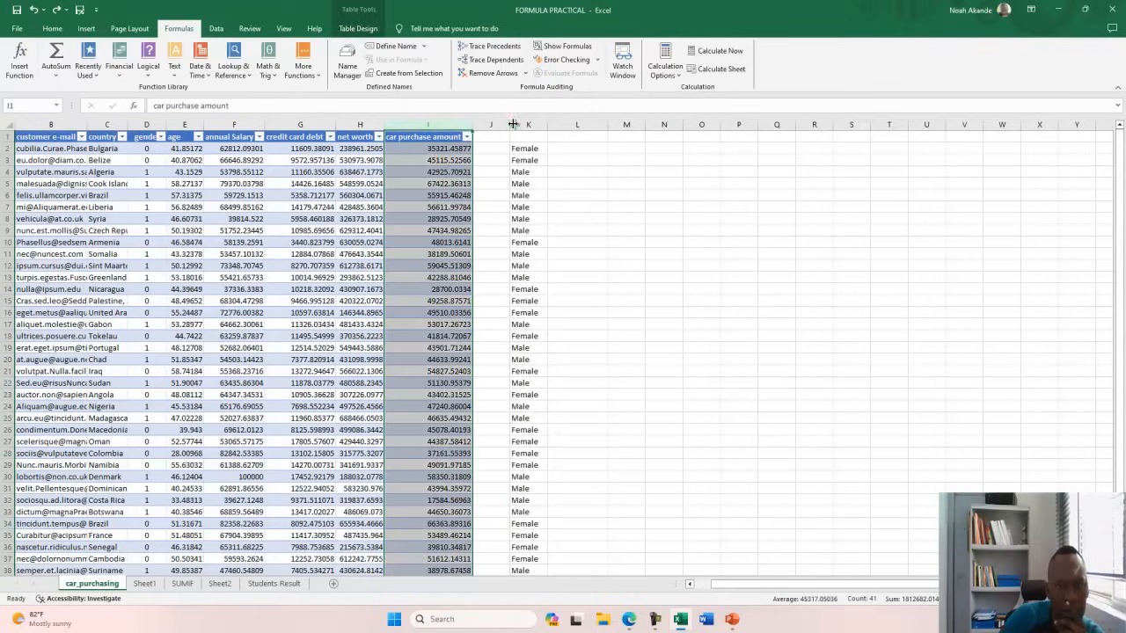
click(521, 123)
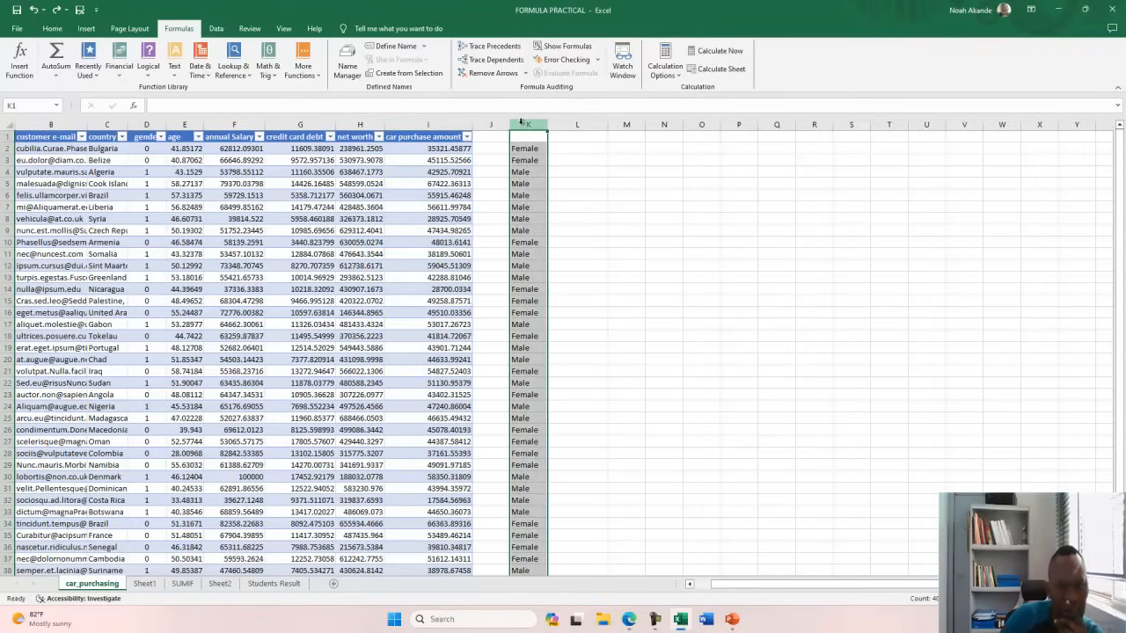
click(438, 124)
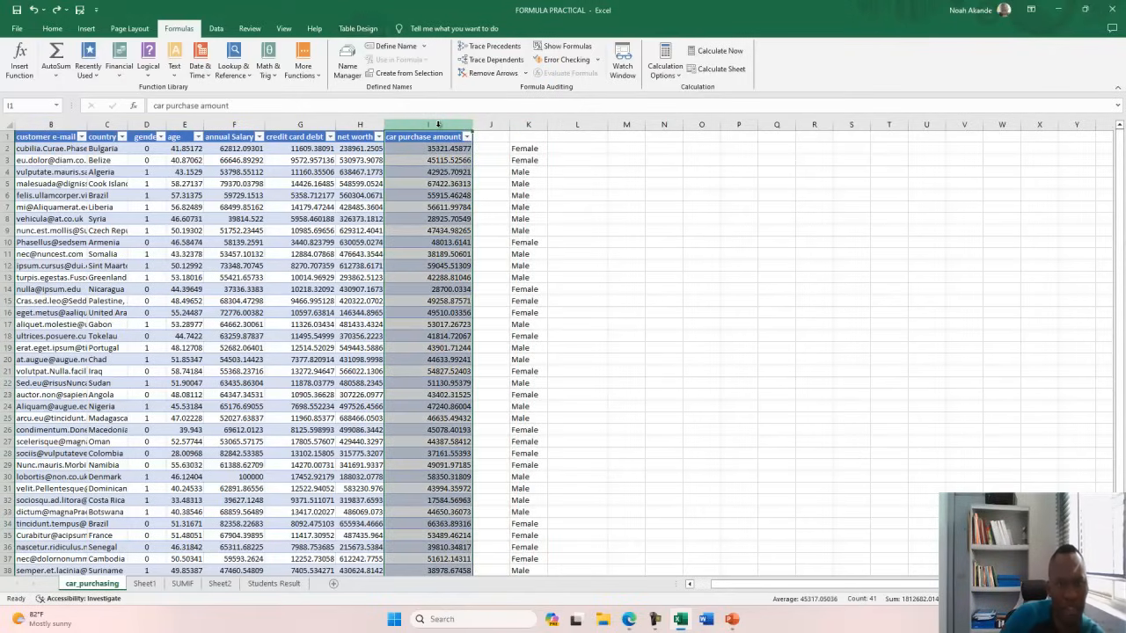
click(522, 124)
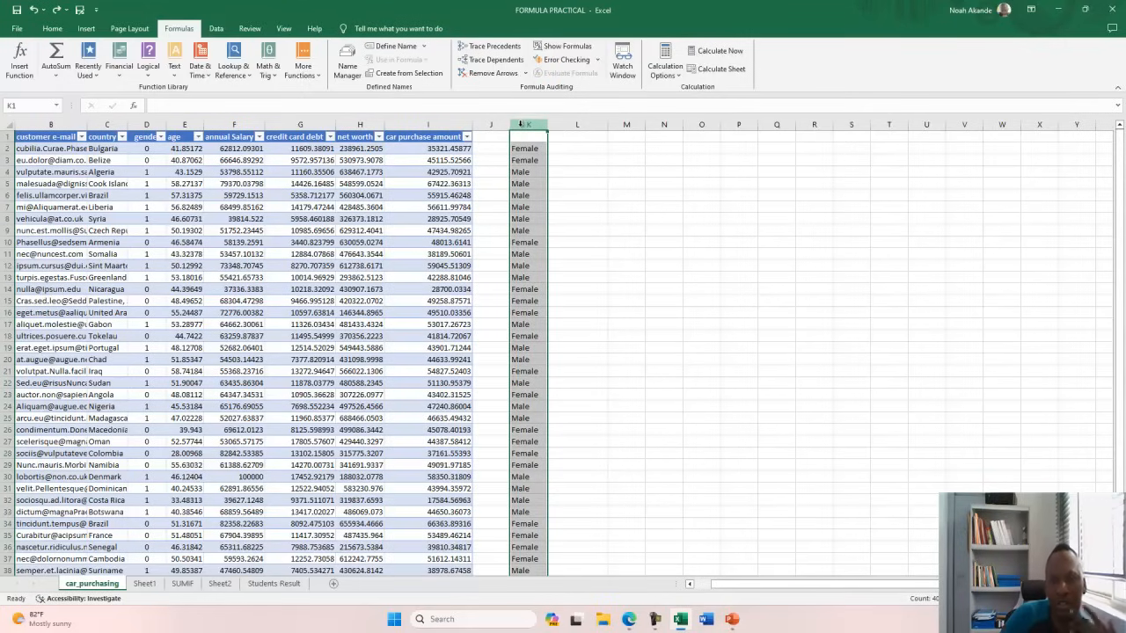
Start a SUMIF formula in cell M3 with the gender labels in column K as its range.
click(626, 161)
text(=)
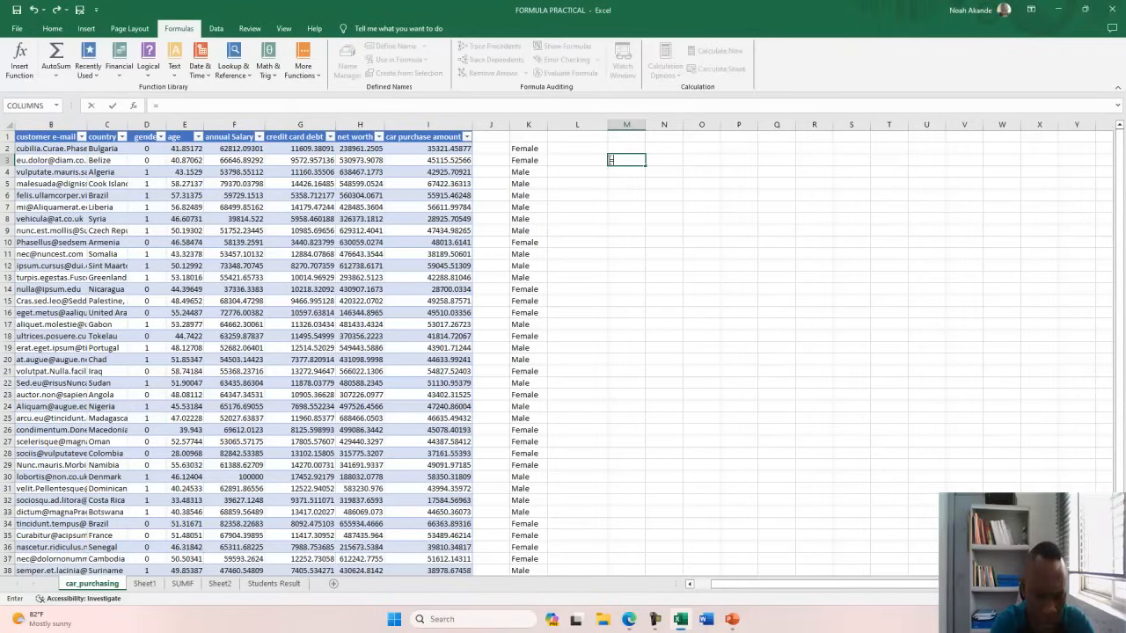
text(SUMI)
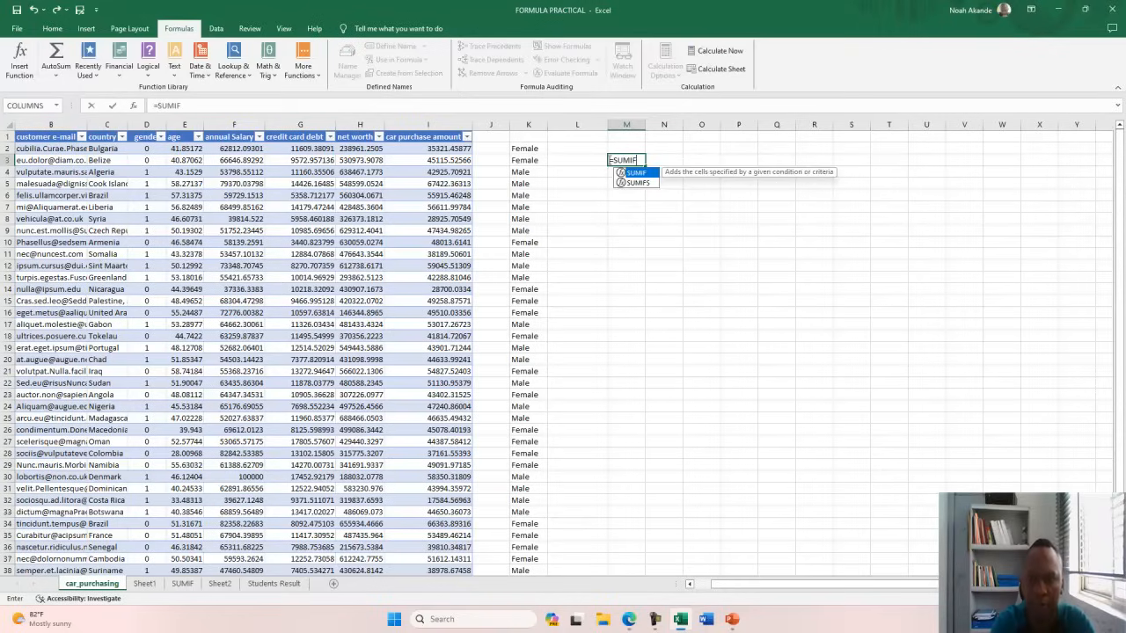
text(F)
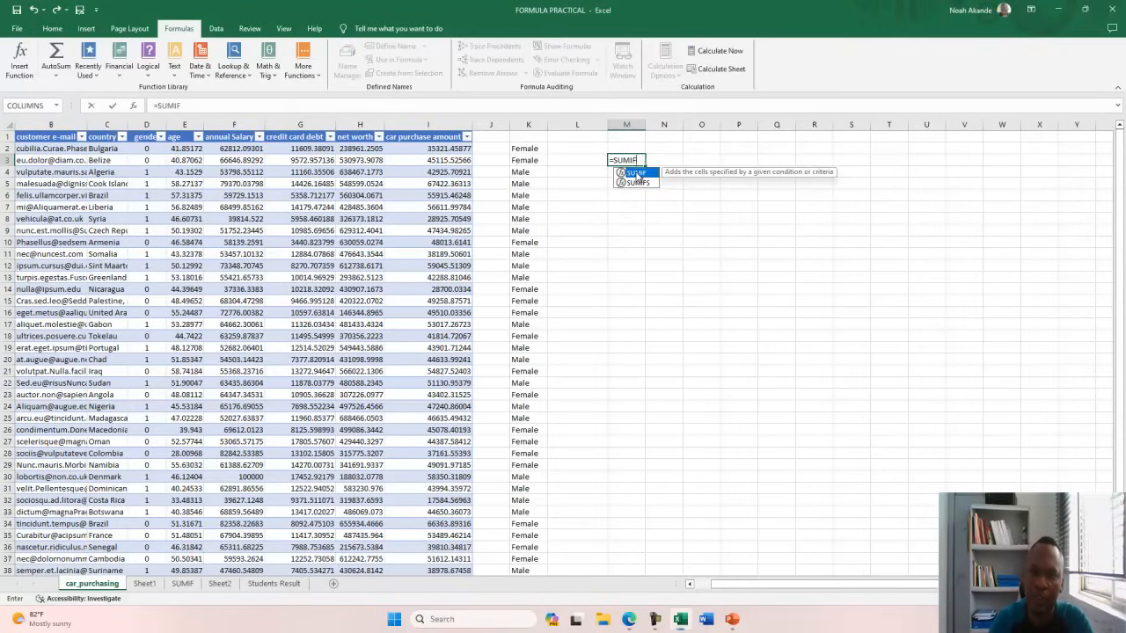
double_click(651, 174)
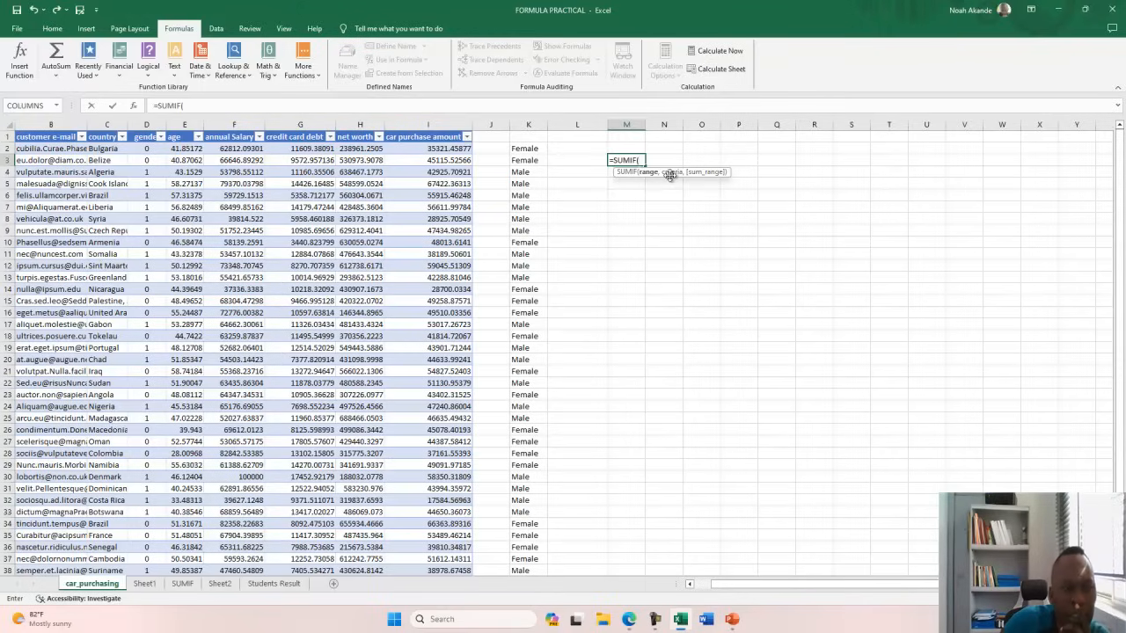
click(527, 124)
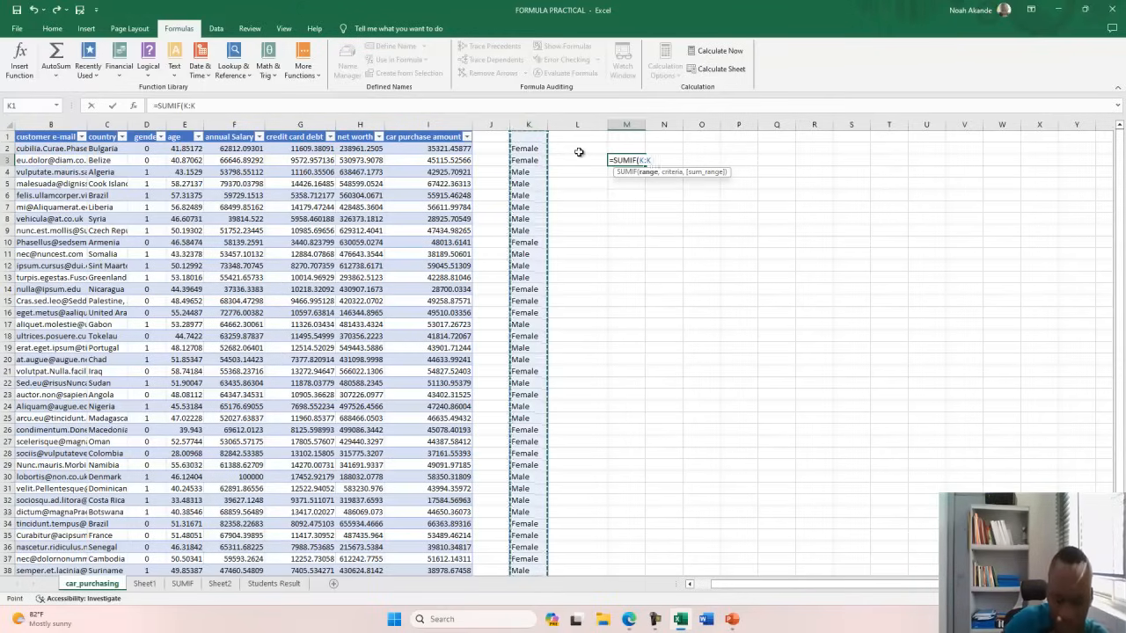
Complete the M3 SUMIF formula with the criterion "=Female" and the car purchase amount column I:I as the sum range.
text(, "=f)
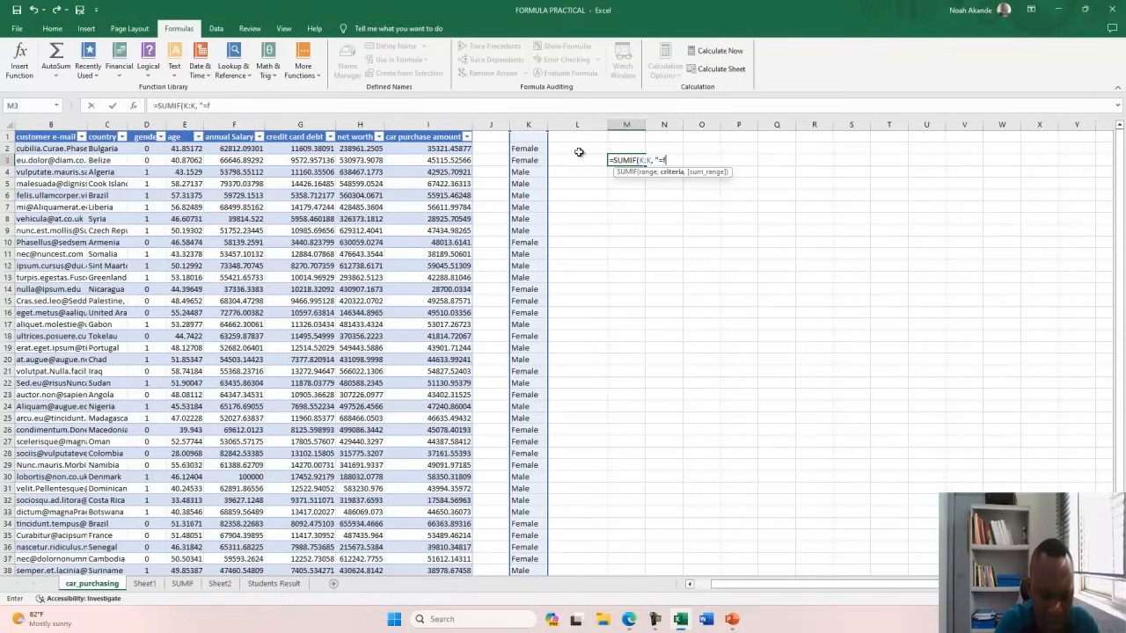
text(A)
key(BackSpace)
text(MA)
key(BackSpace)
key(BackSpace)
key(BackSpace)
key(BackSpace)
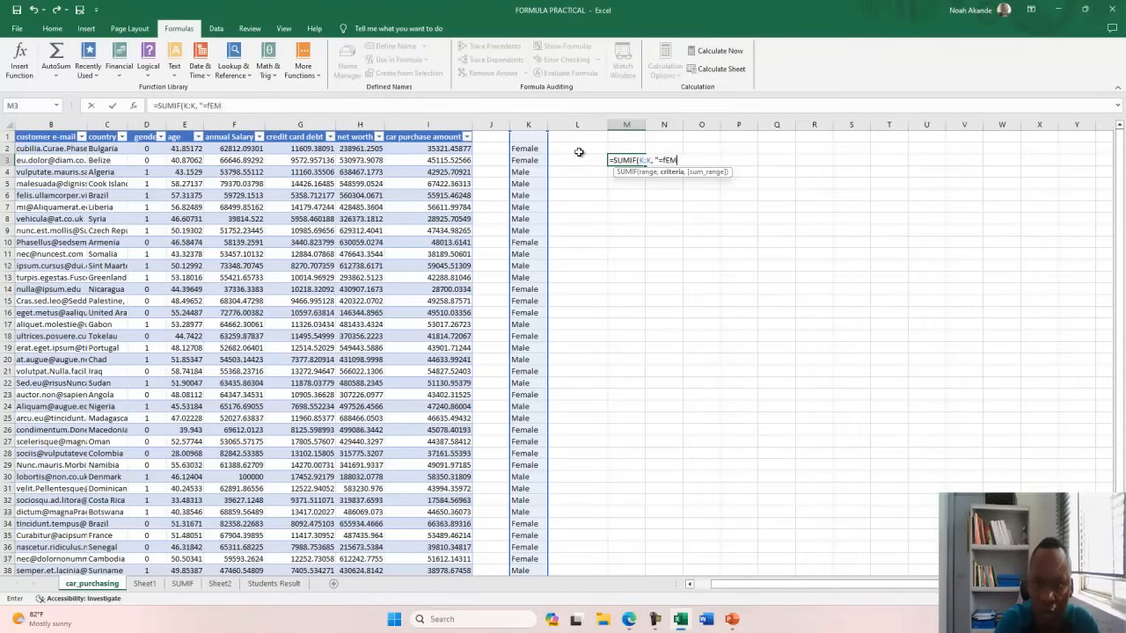
text(Female)
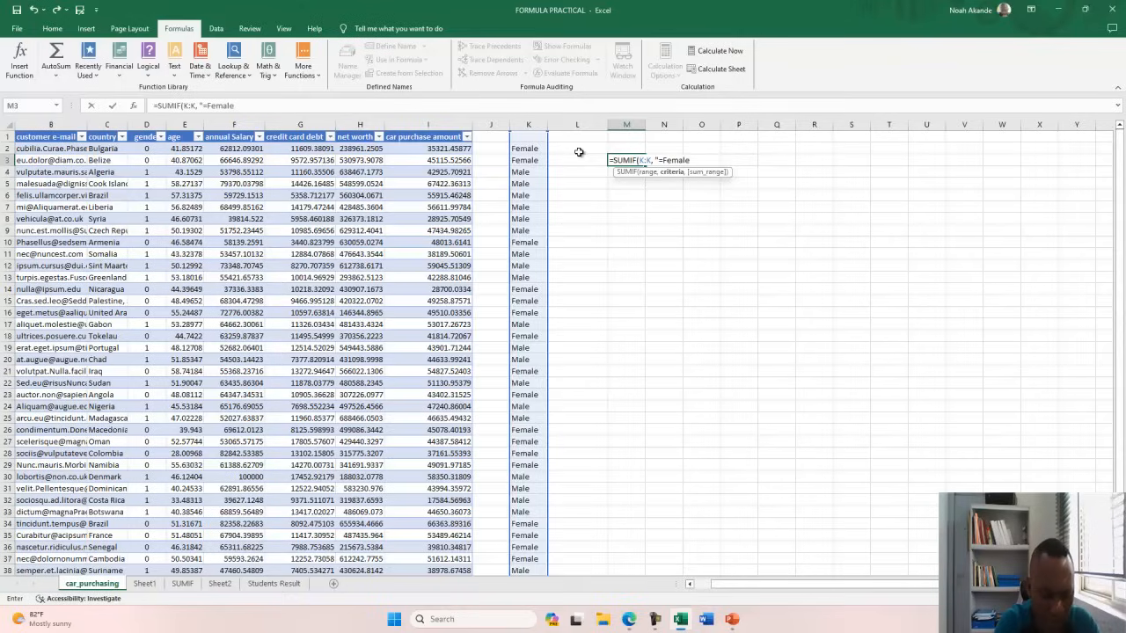
text(",)
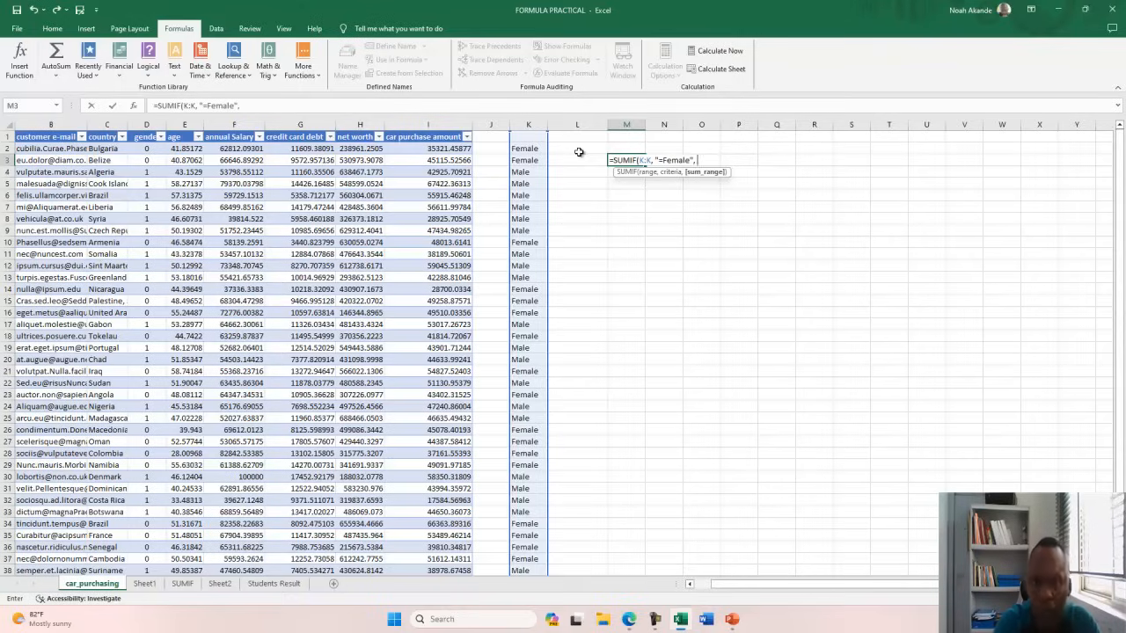
click(422, 121)
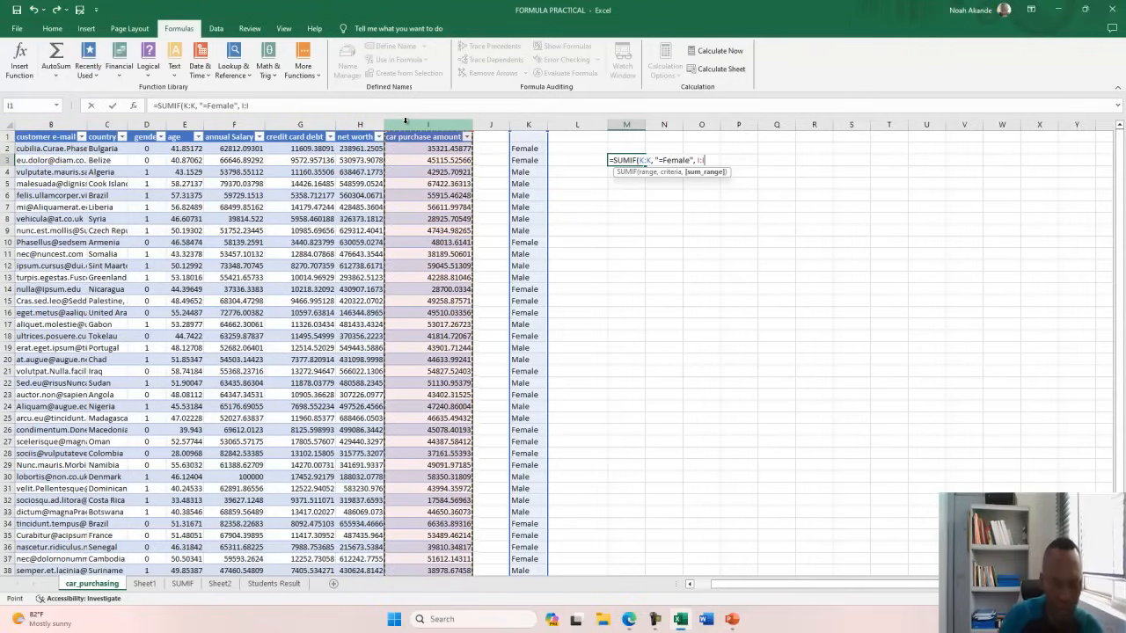
key(Return)
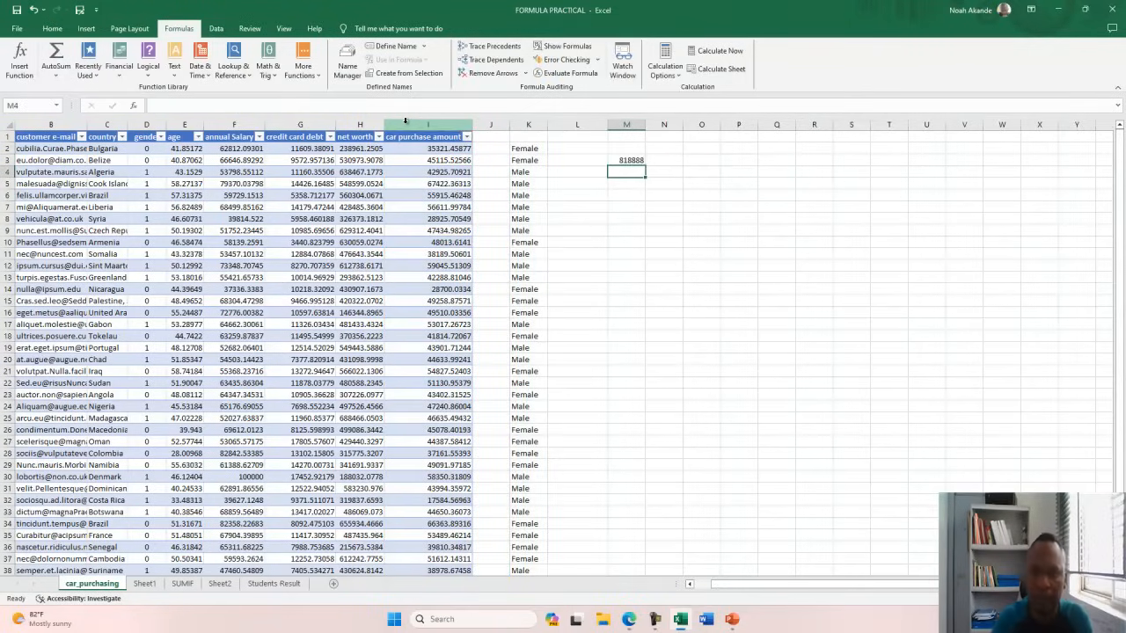
Check the M3 SUMIF formula against the Female entries in column K, then leave it without saving edits.
click(635, 161)
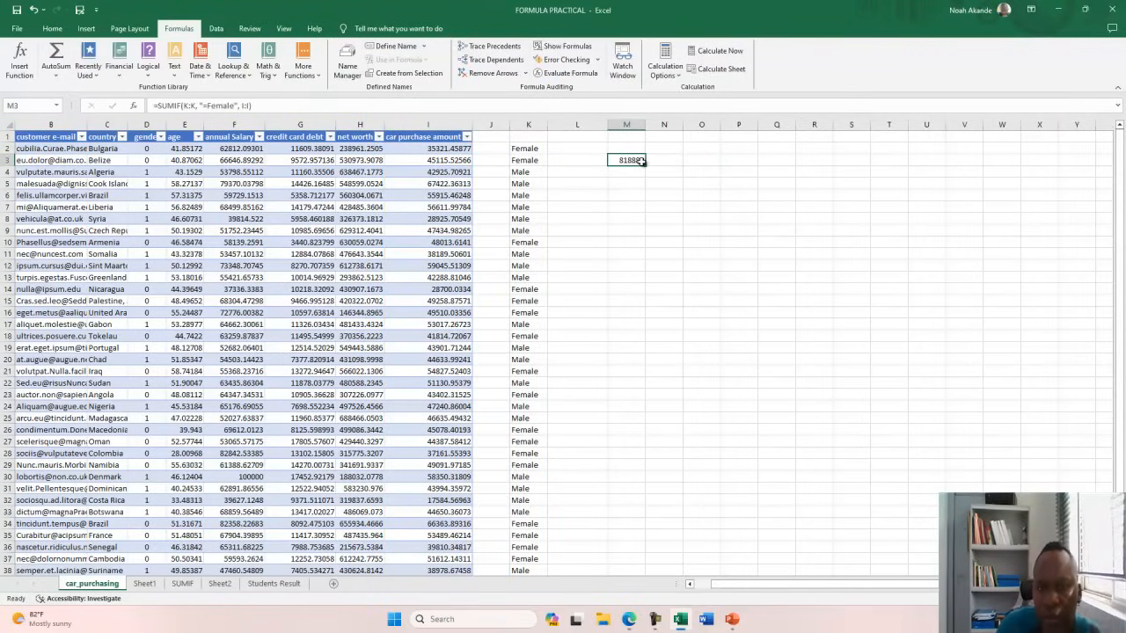
double_click(642, 160)
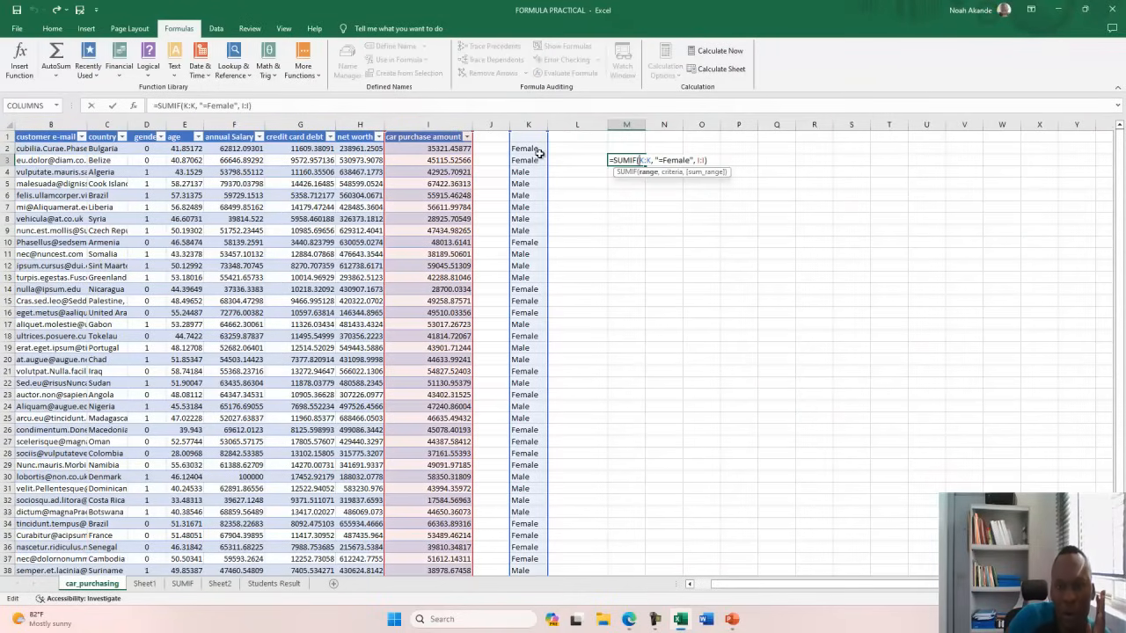
click(539, 148)
click(539, 160)
click(656, 243)
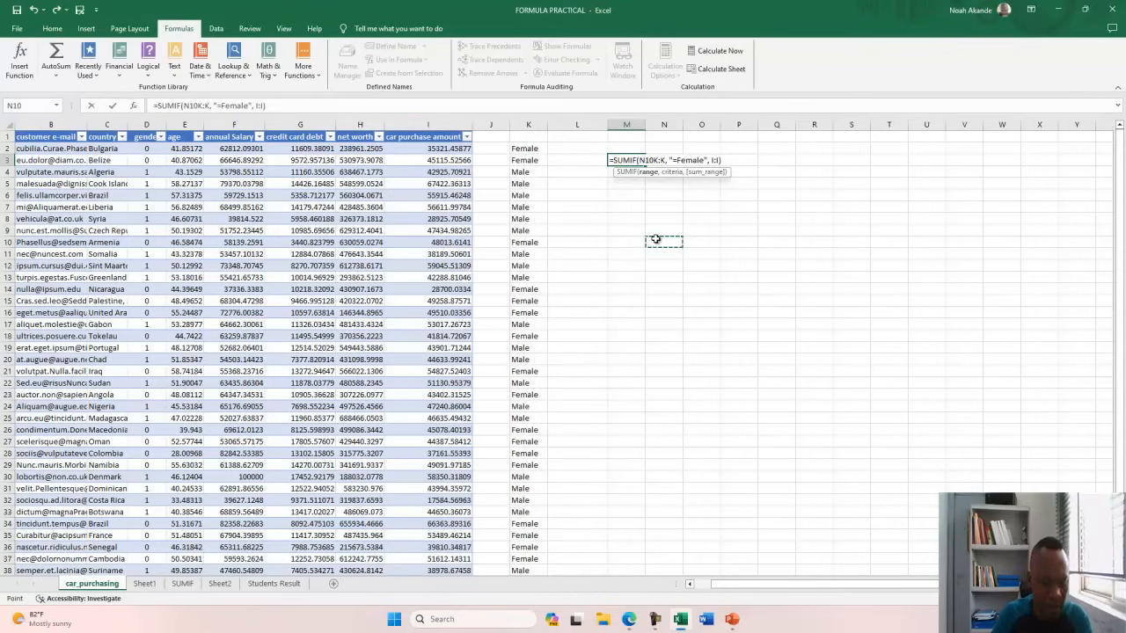
key(Escape)
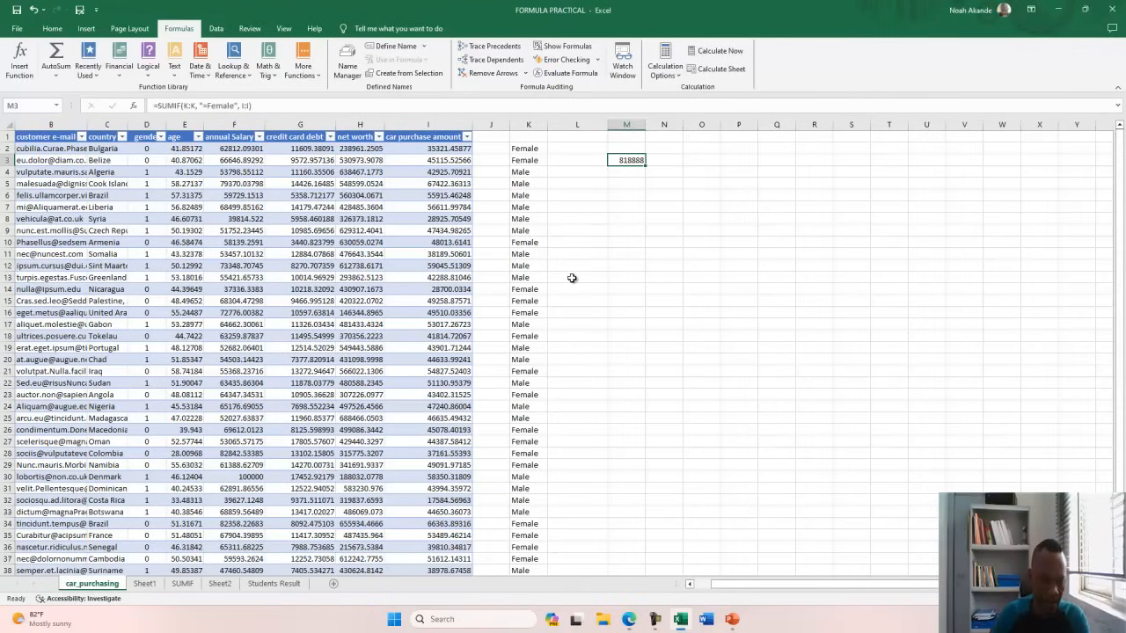
Change the criterion in the M3 SUMIF formula to lowercase "=female" and recheck the formula.
double_click(615, 161)
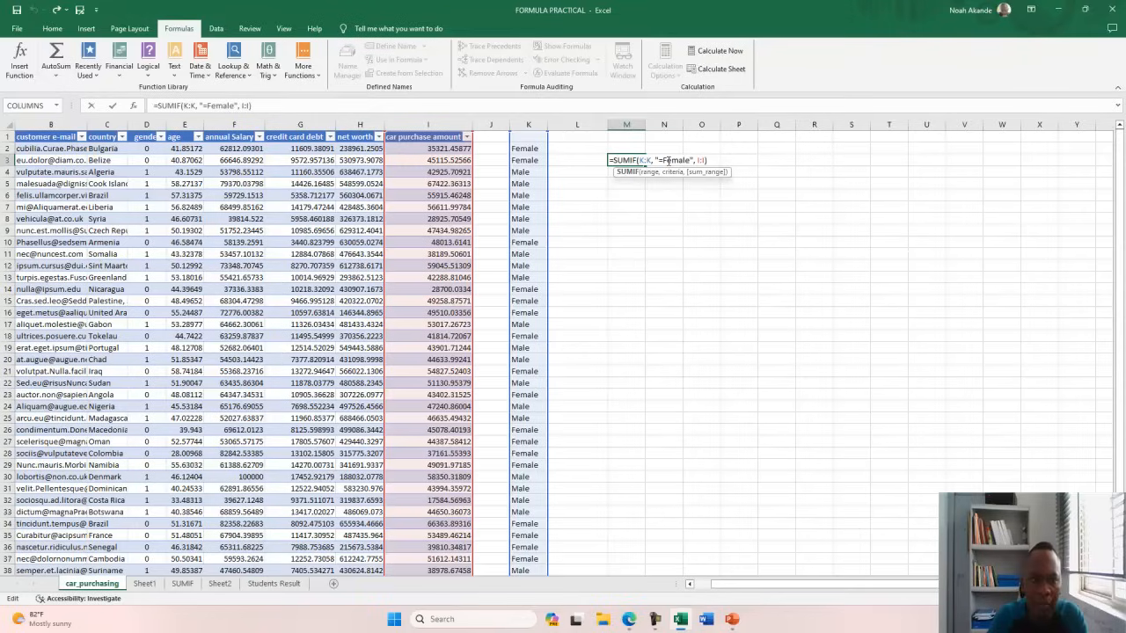
click(667, 161)
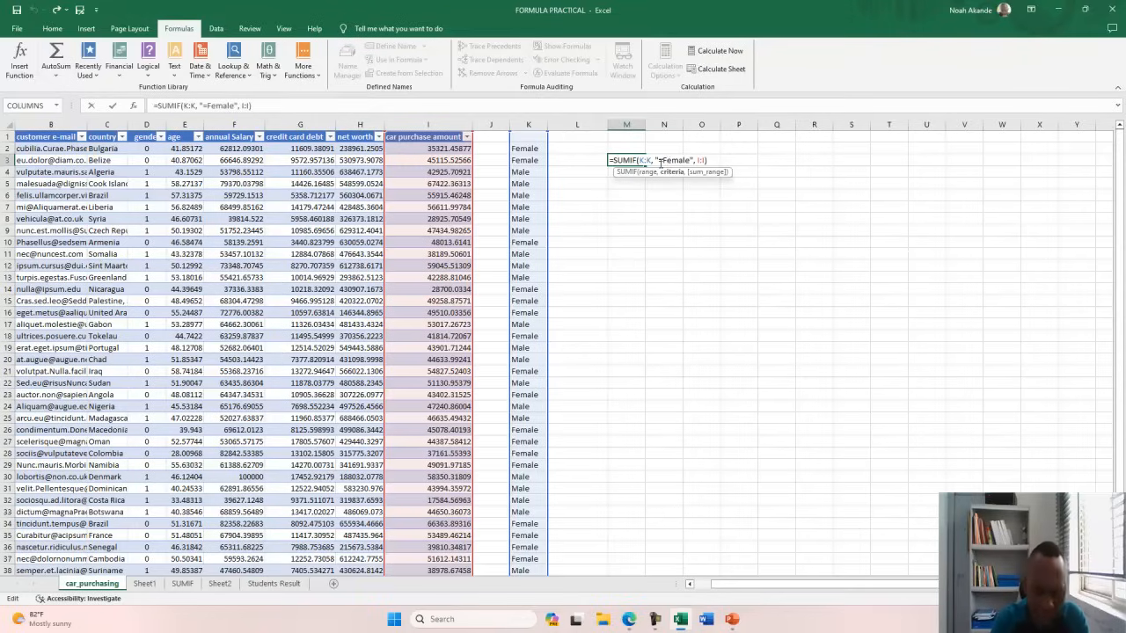
key(BackSpace)
text(f)
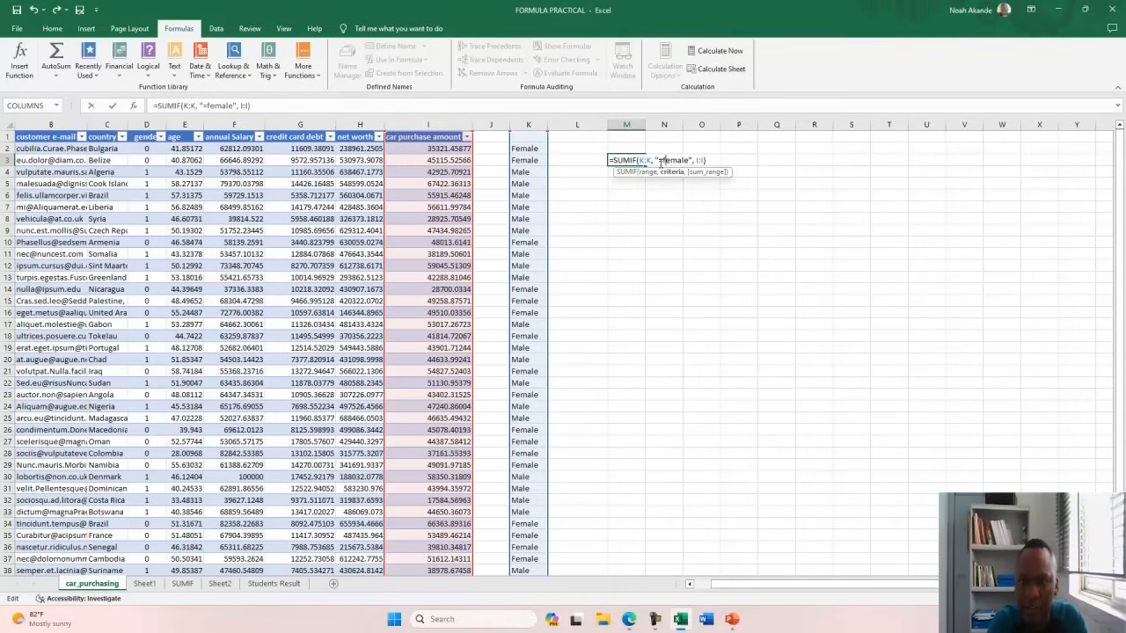
key(Return)
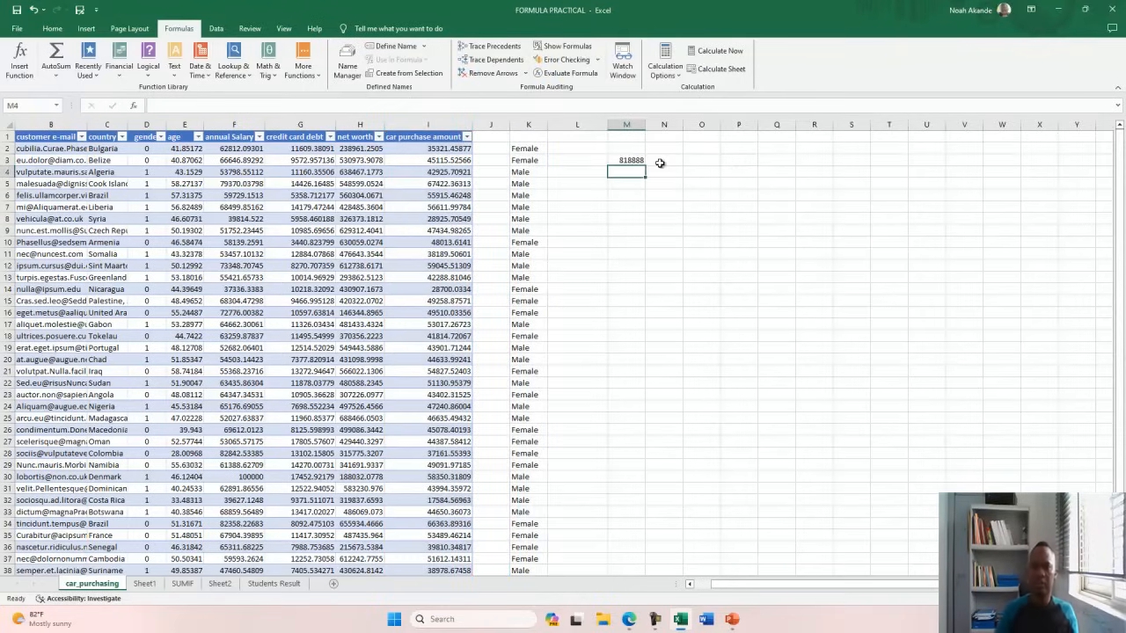
double_click(639, 161)
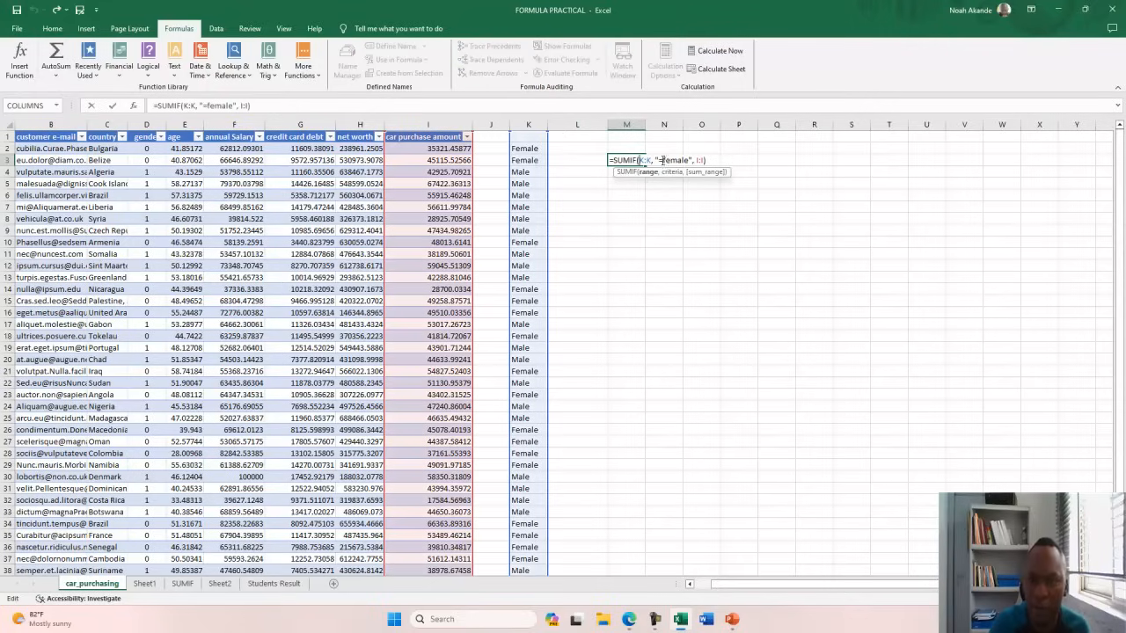
click(665, 159)
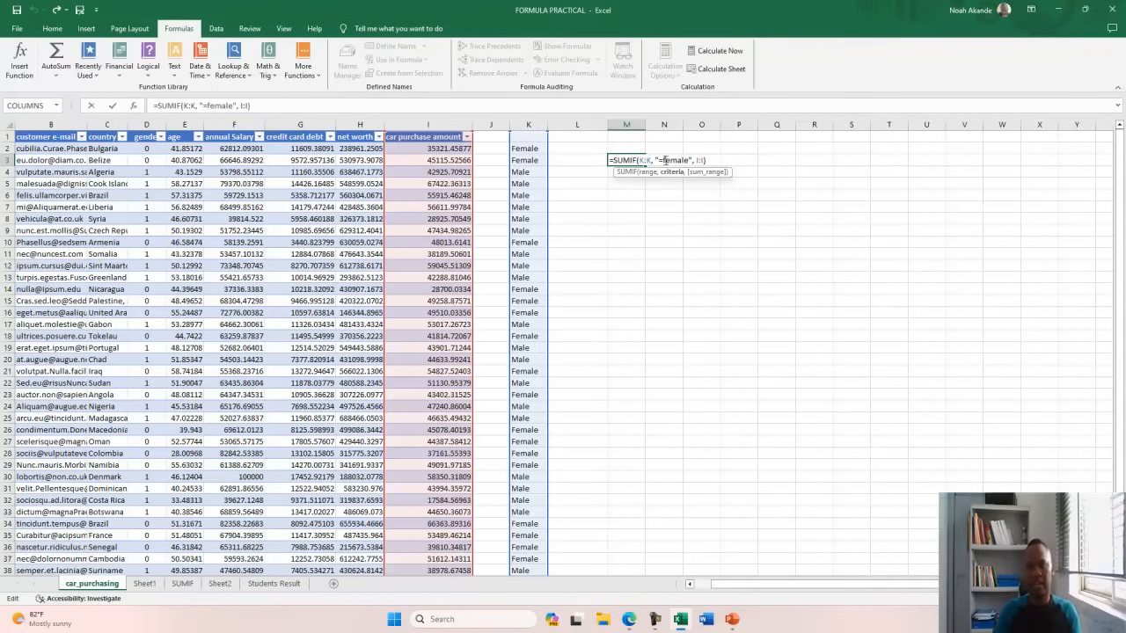
click(657, 181)
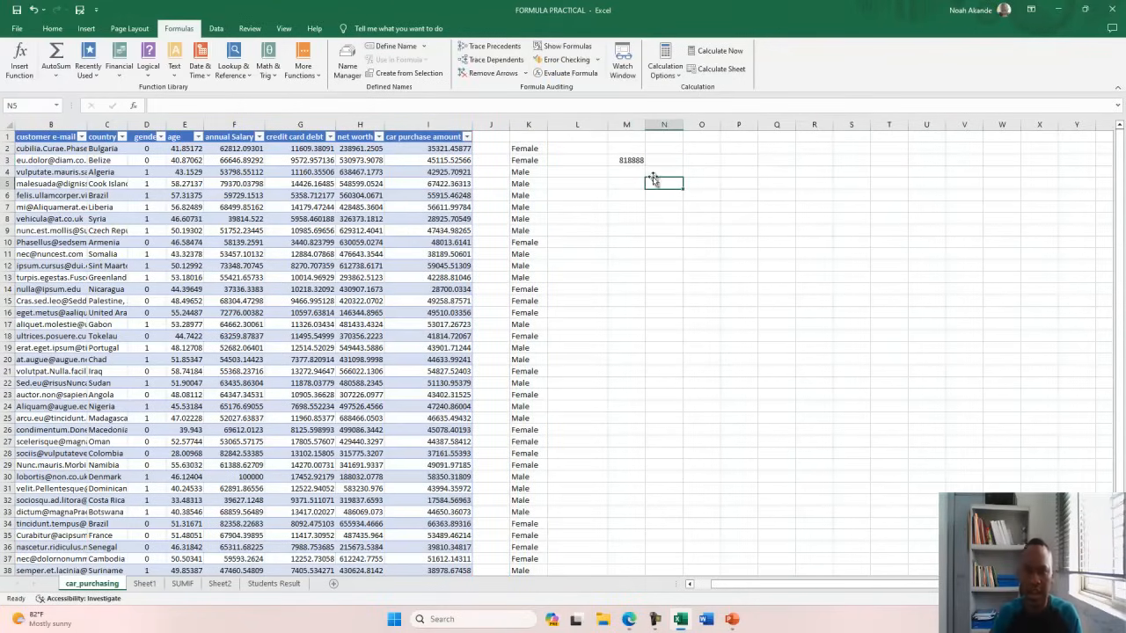
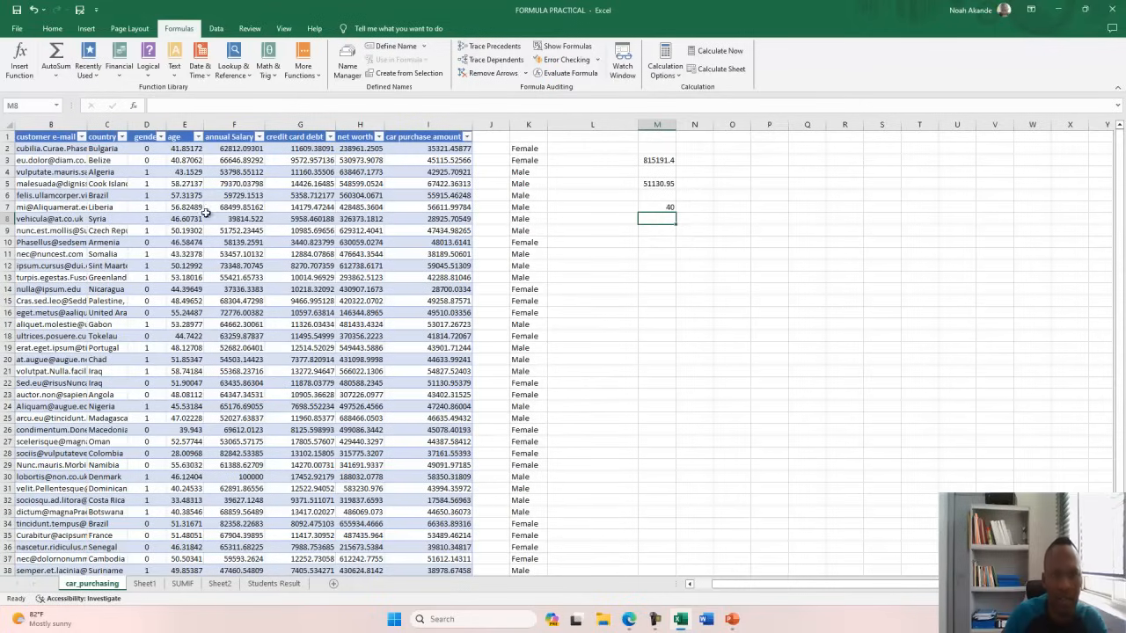
Check the =COUNT(D:D) formula in cell M7 and close it without changes.
click(103, 126)
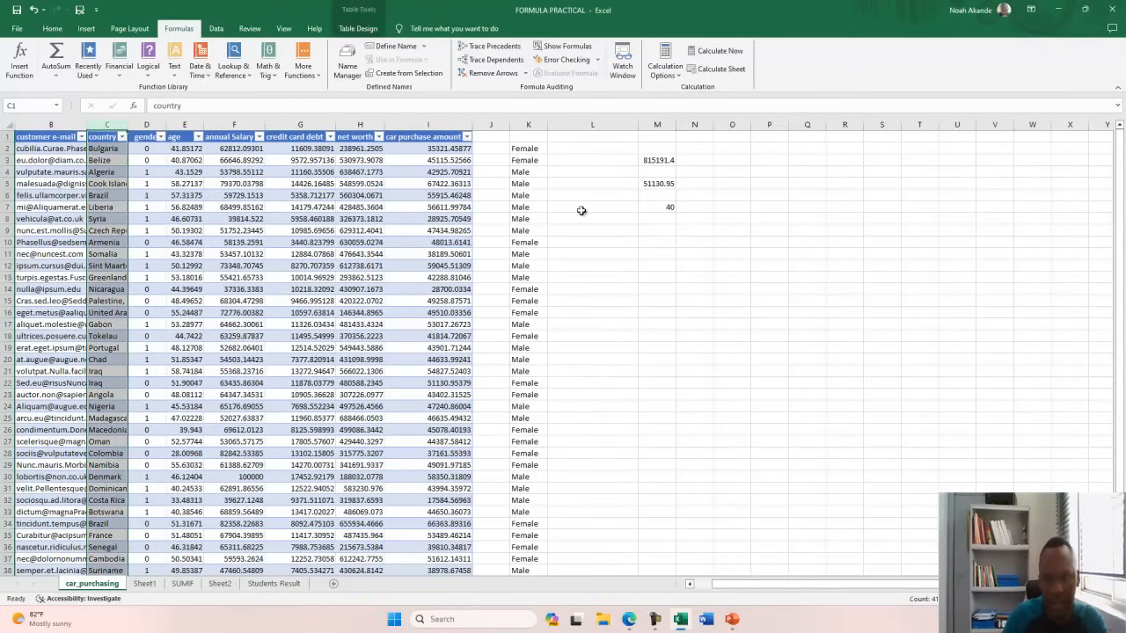
click(661, 208)
text(=COUNT(D:D))
click(670, 208)
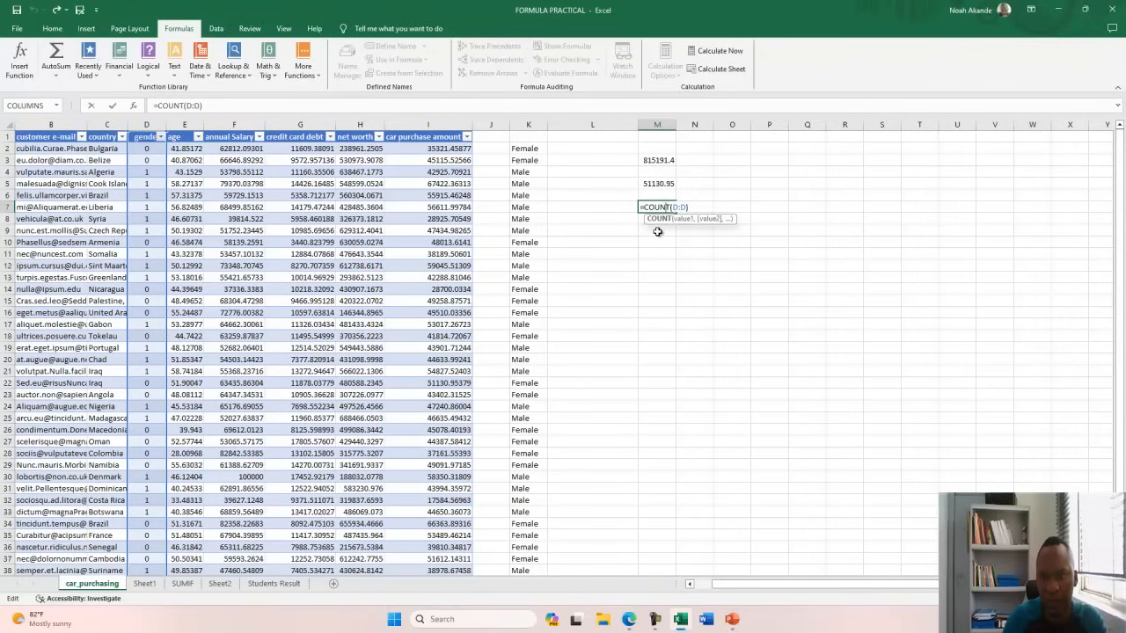
key(Return)
Enter a COUNT formula in cell M8 that covers the whole country column C:C.
text(=count)
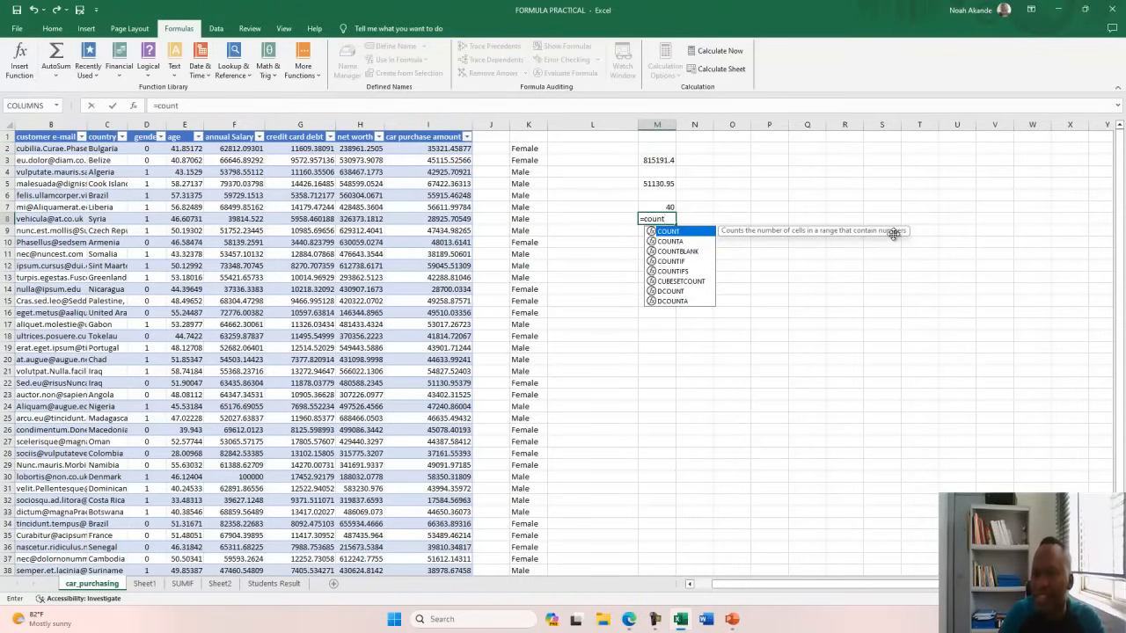
double_click(692, 233)
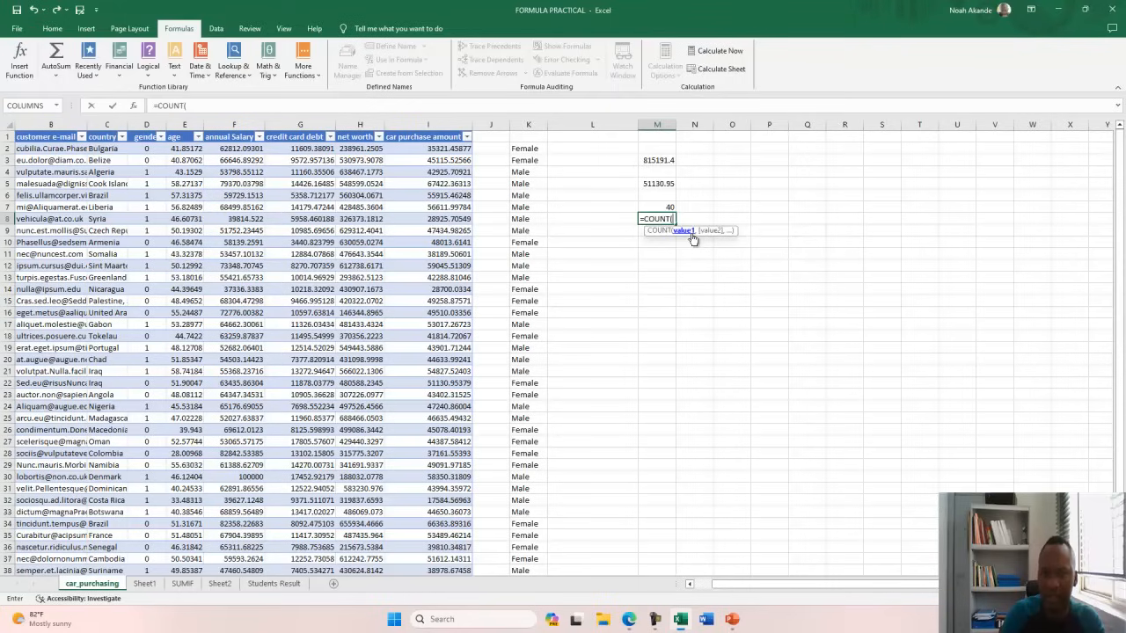
click(106, 125)
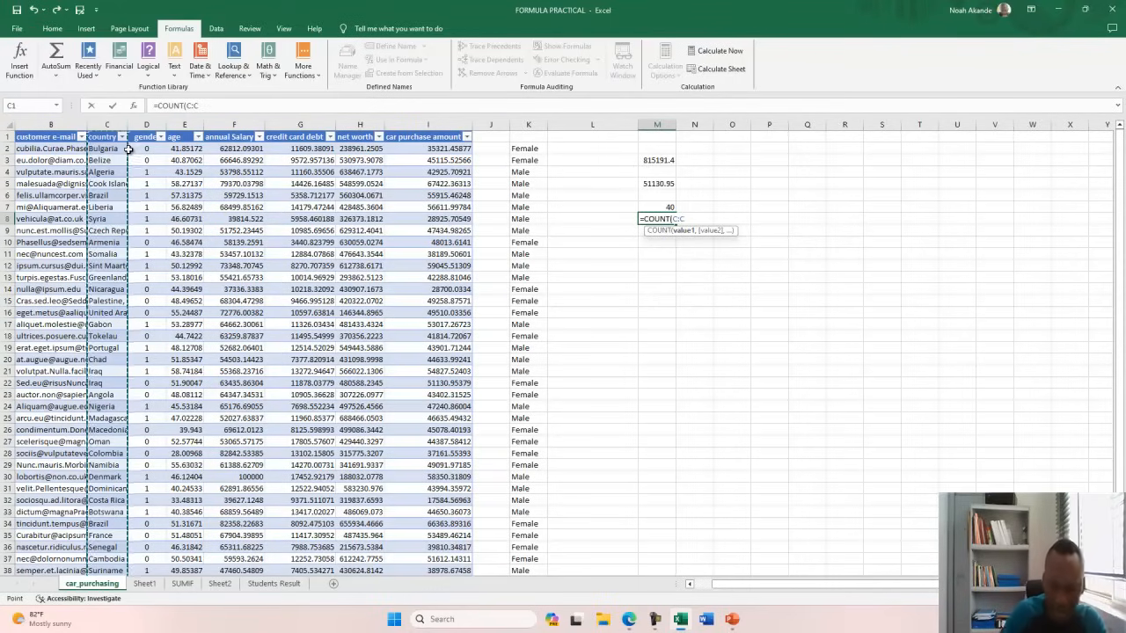
text())
key(Return)
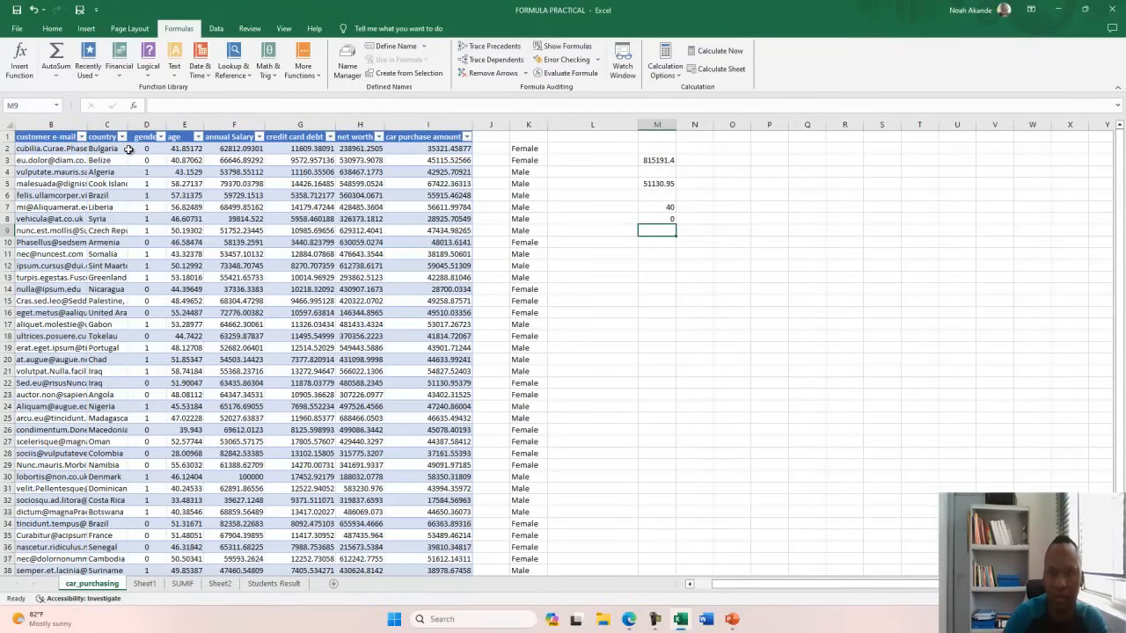
Test the M8 COUNT formula by replacing the country in C7 with the number 1, and undo the replacement.
click(656, 219)
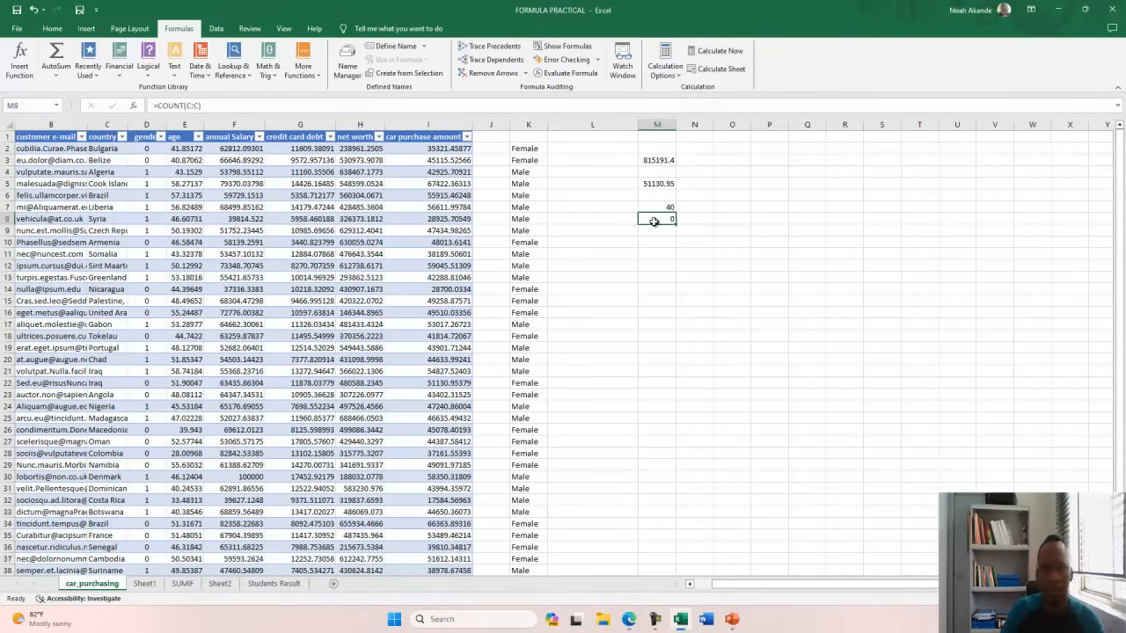
click(107, 208)
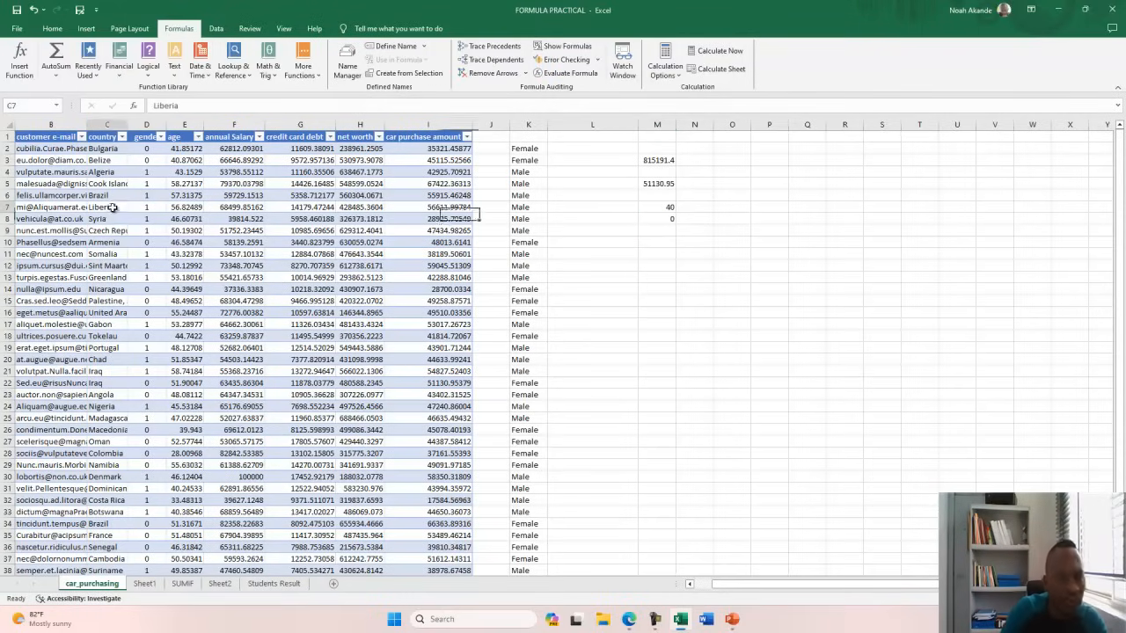
text(1)
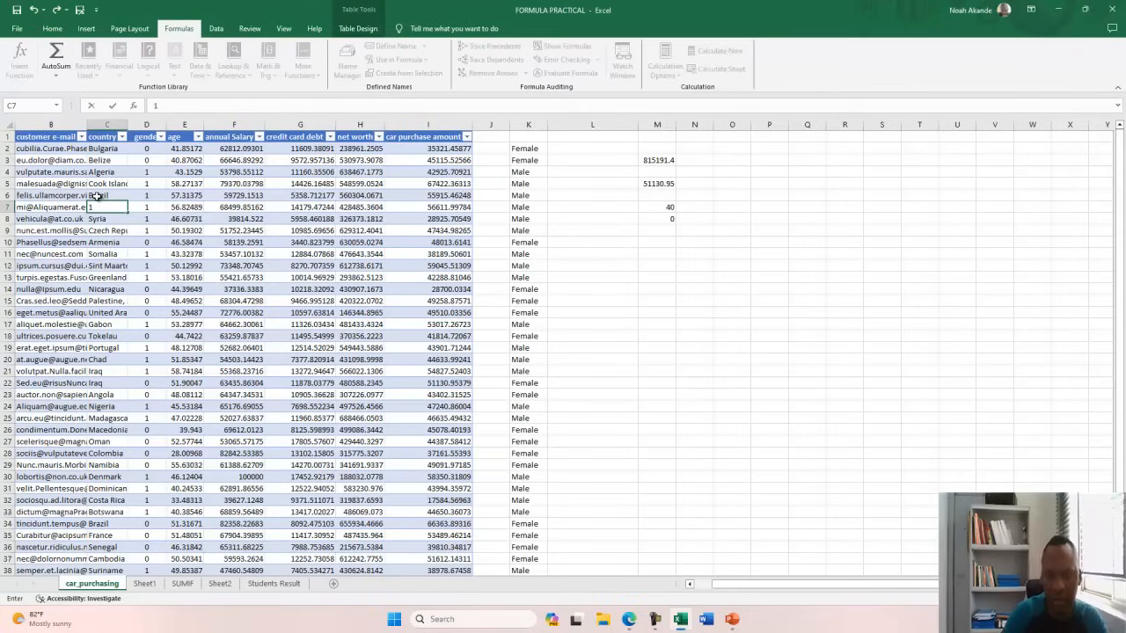
click(673, 241)
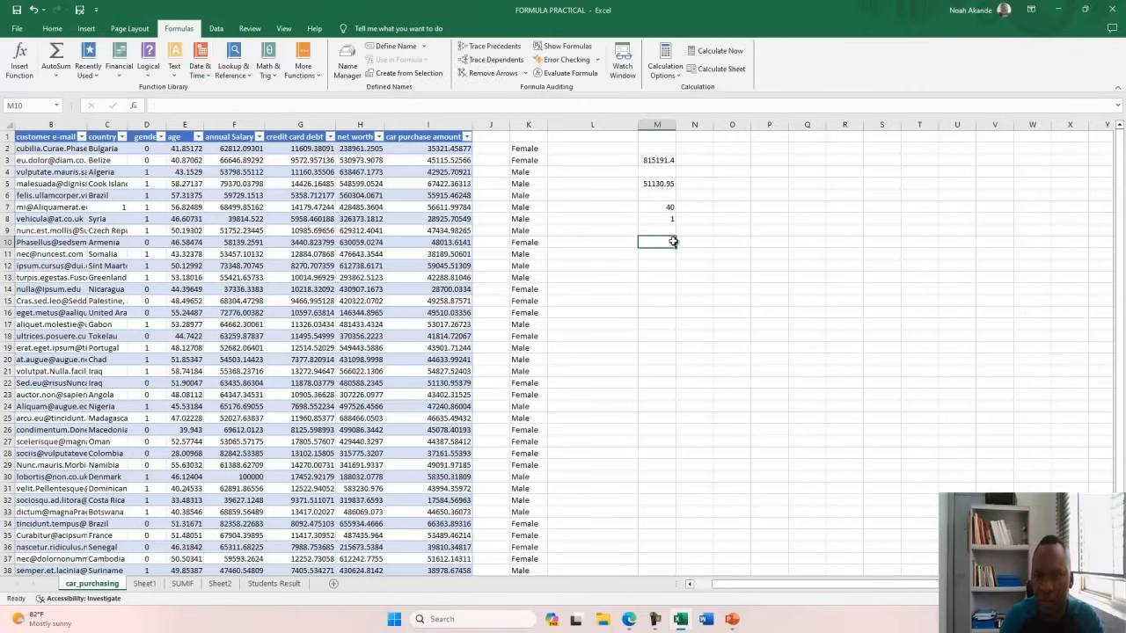
click(662, 222)
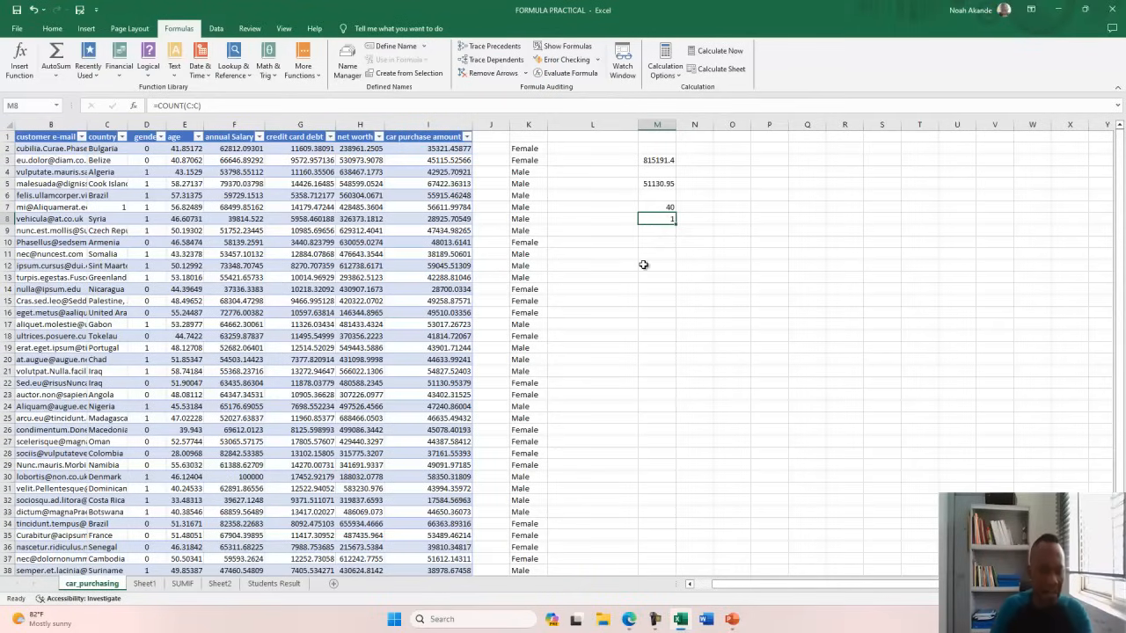
key(ctrl+z)
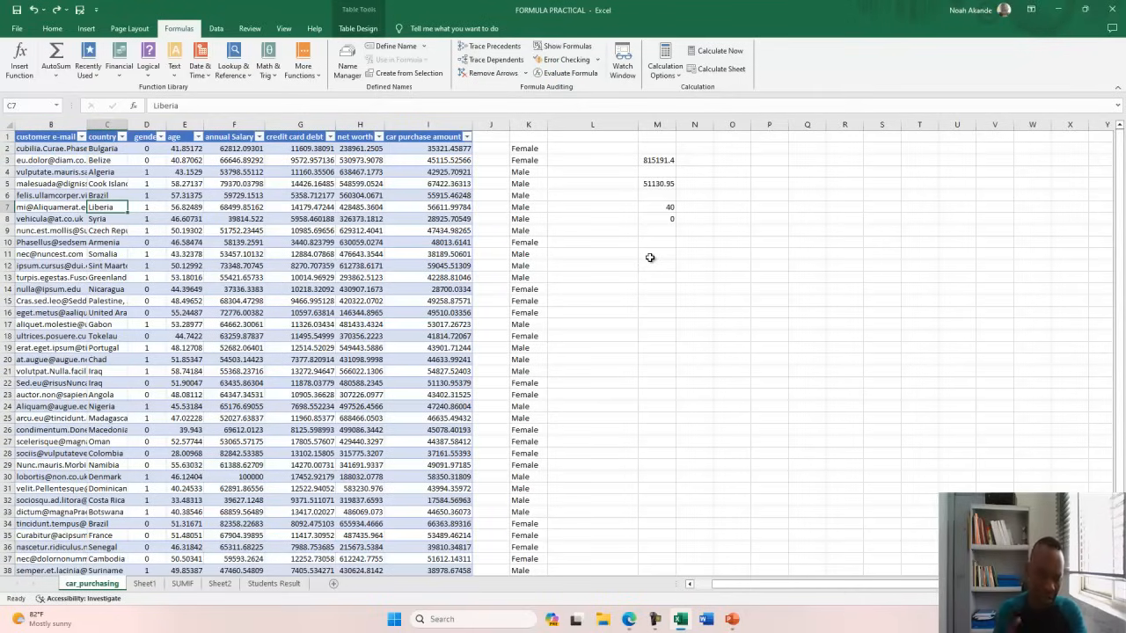
Switch to the PowerPoint slide on COUNT and COUNTA, read the COUNTA definition, and return to the Excel workbook.
key(alt+Tab)
click(533, 280)
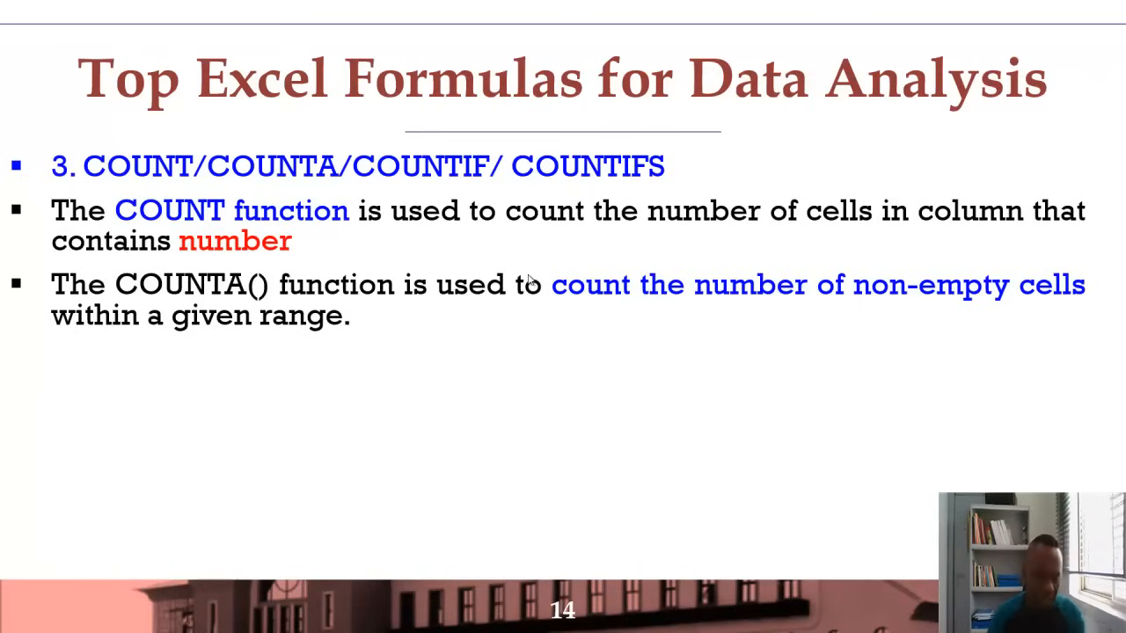
key(alt+Tab)
click(528, 279)
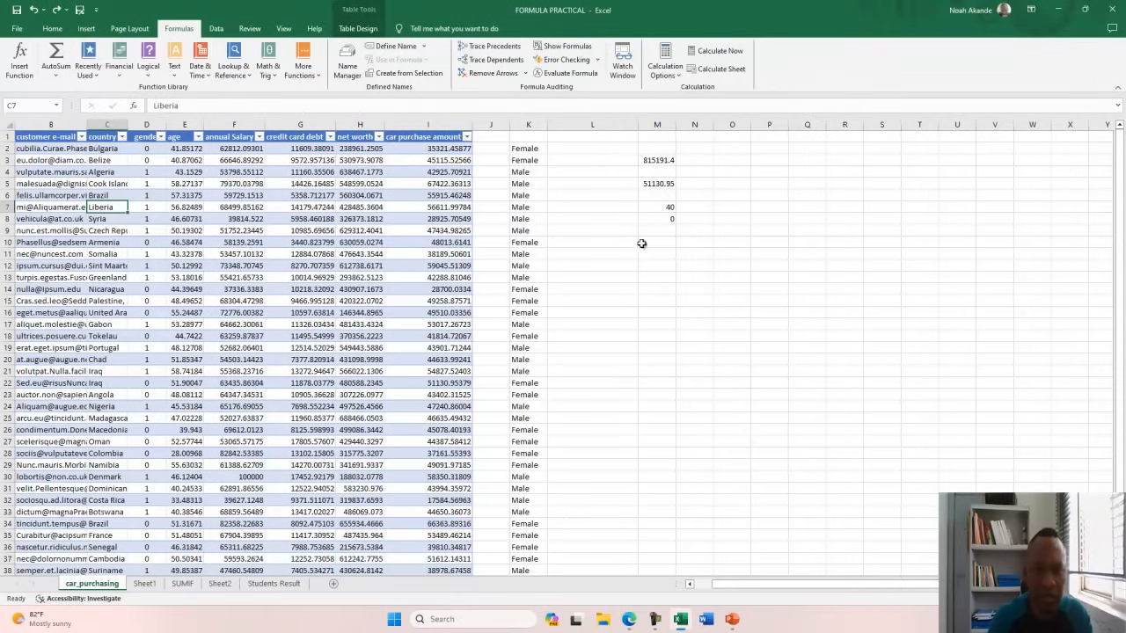
On the SUMIF sheet, enter the label "NON EMPTY CELLS" in cell H10.
click(159, 584)
click(180, 585)
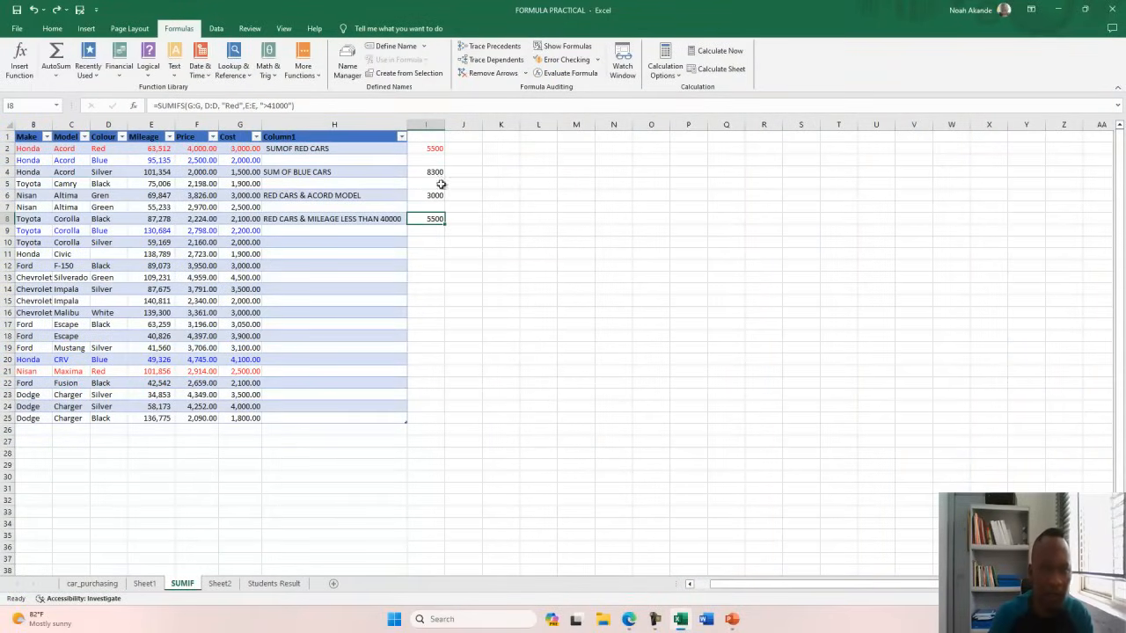
click(362, 242)
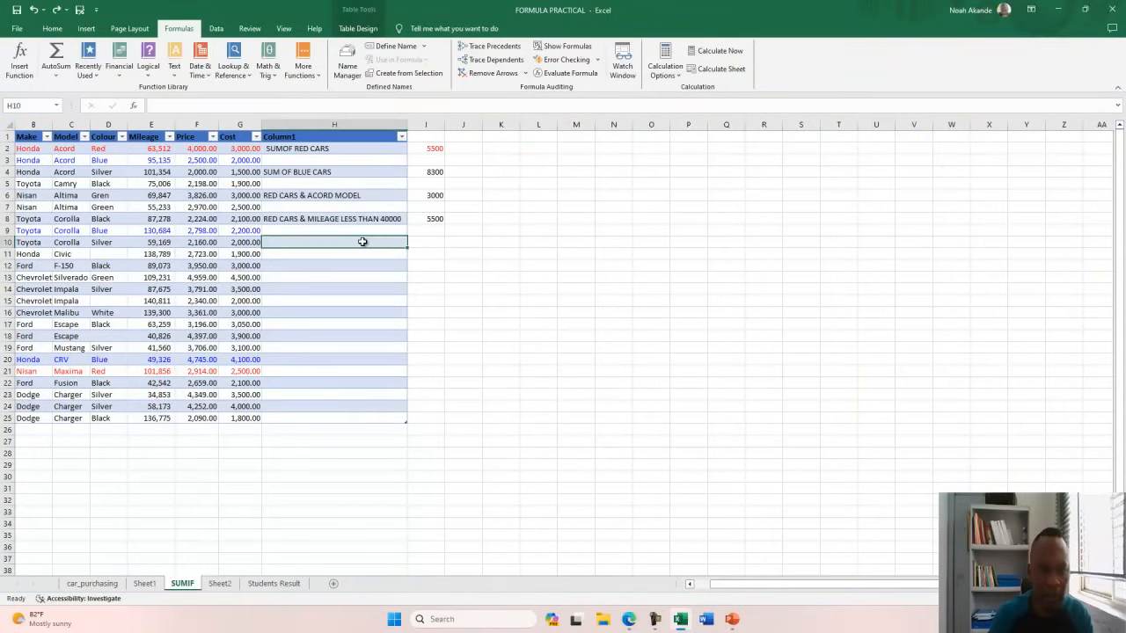
text(NON)
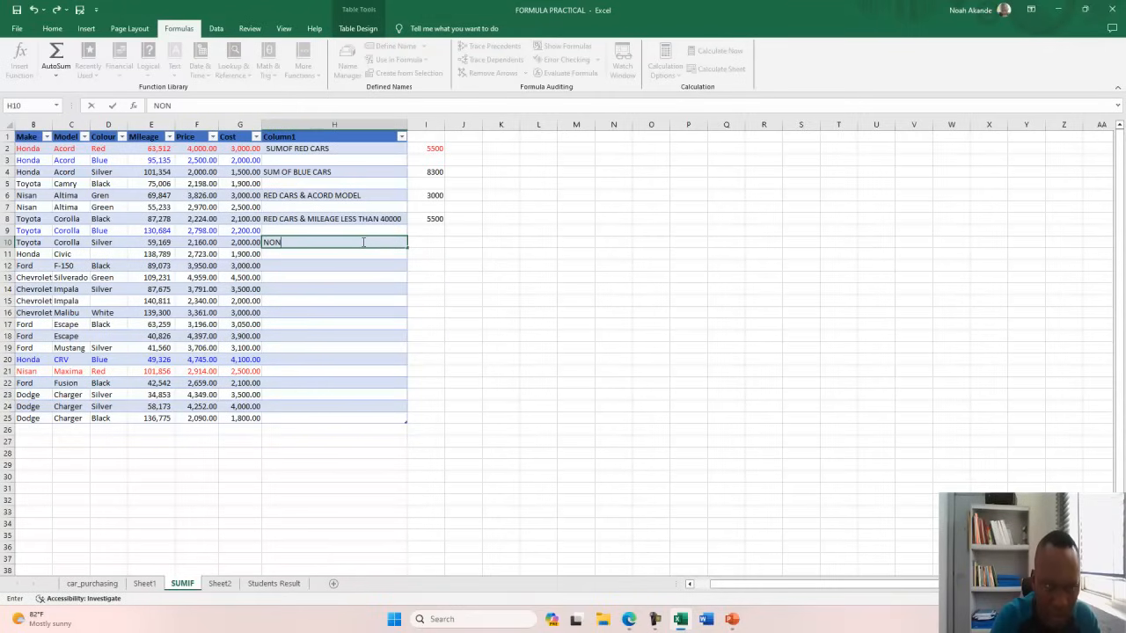
text( EMPTY CELLS)
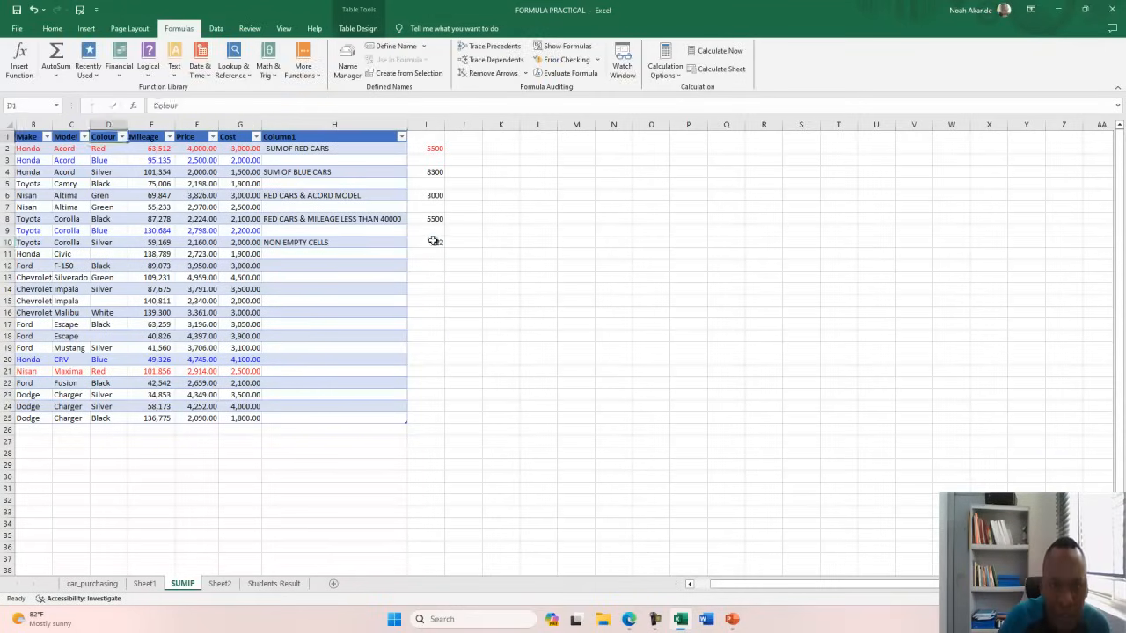
Limit the COUNTA formula for non-empty cells in I10 to the range D2:D25.
double_click(435, 242)
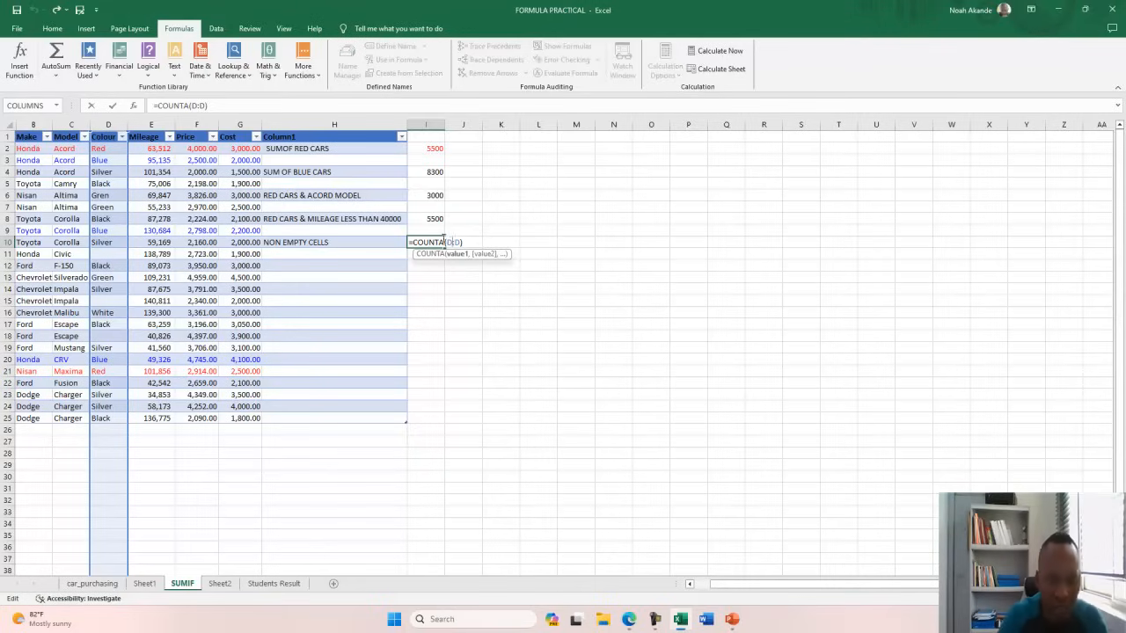
text(2:D)
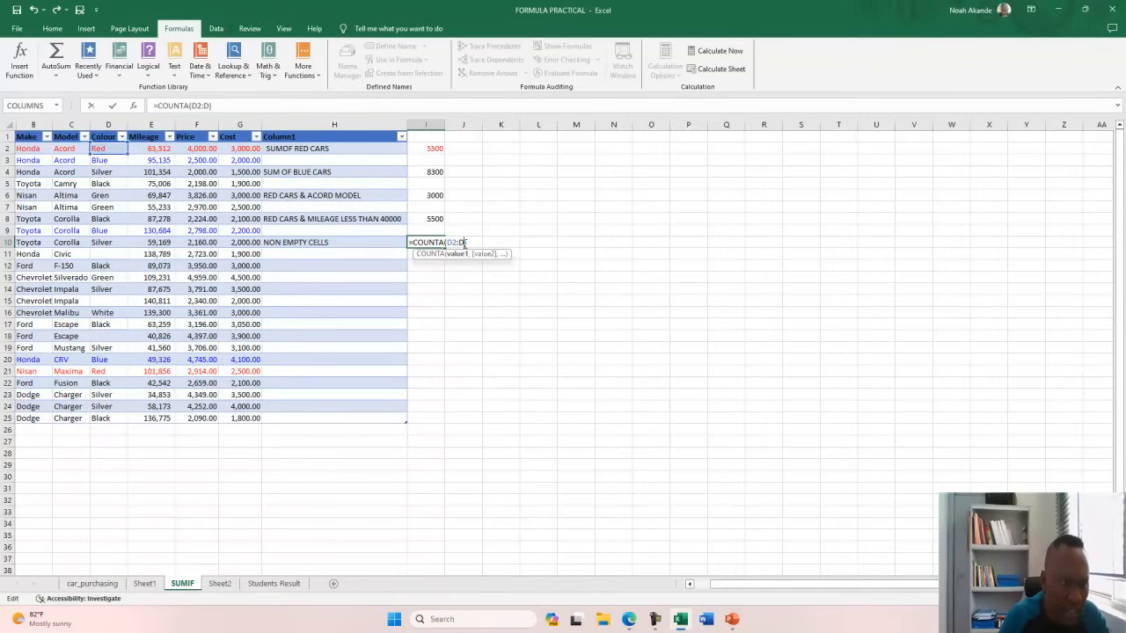
text(25)
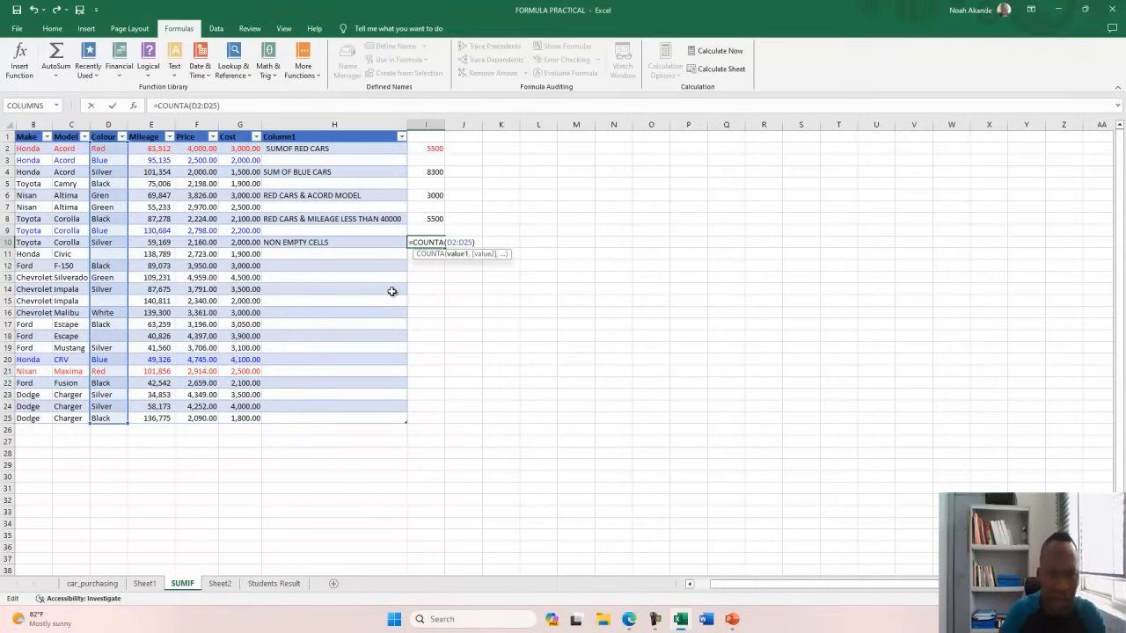
key(Return)
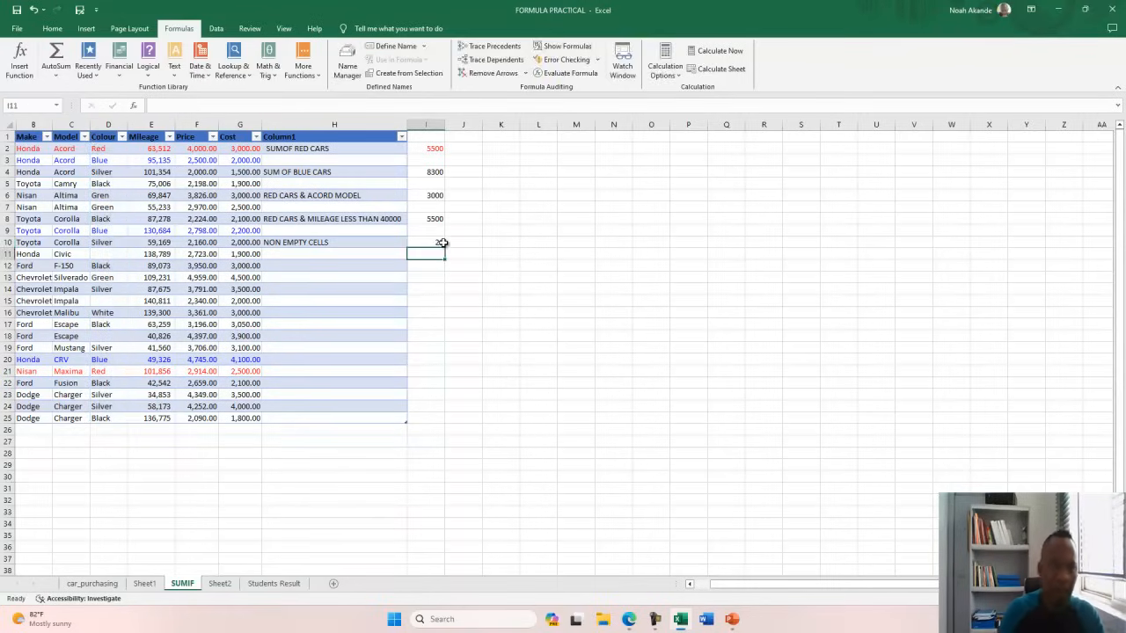
click(443, 243)
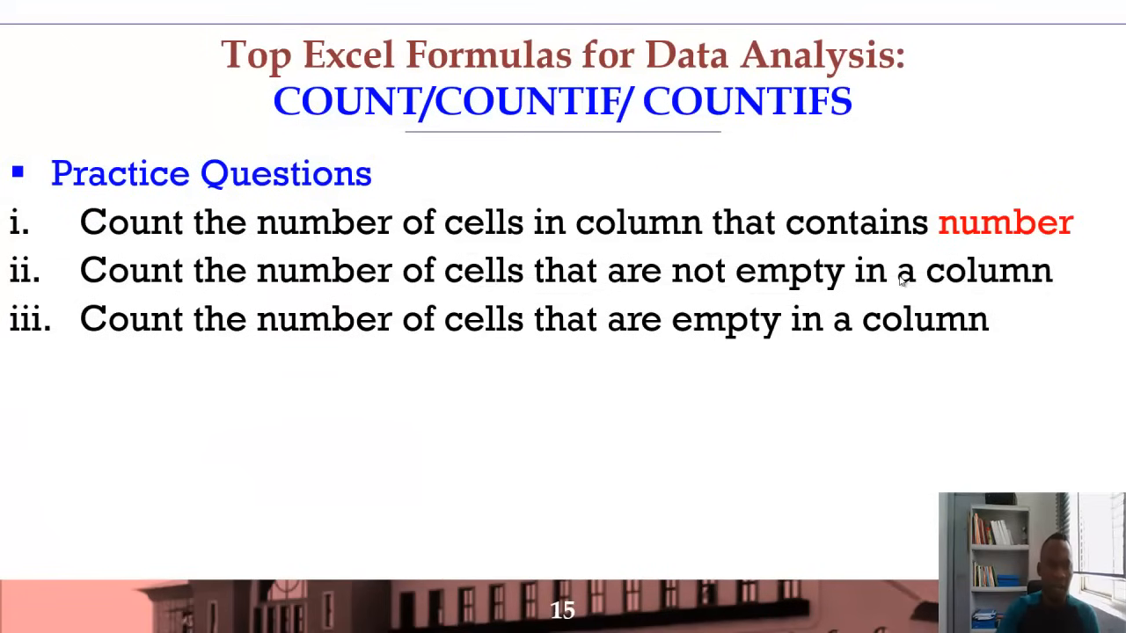
Reveal the practice question about counting males on the slide, and switch to the car_purchasing sheet in Excel.
click(896, 283)
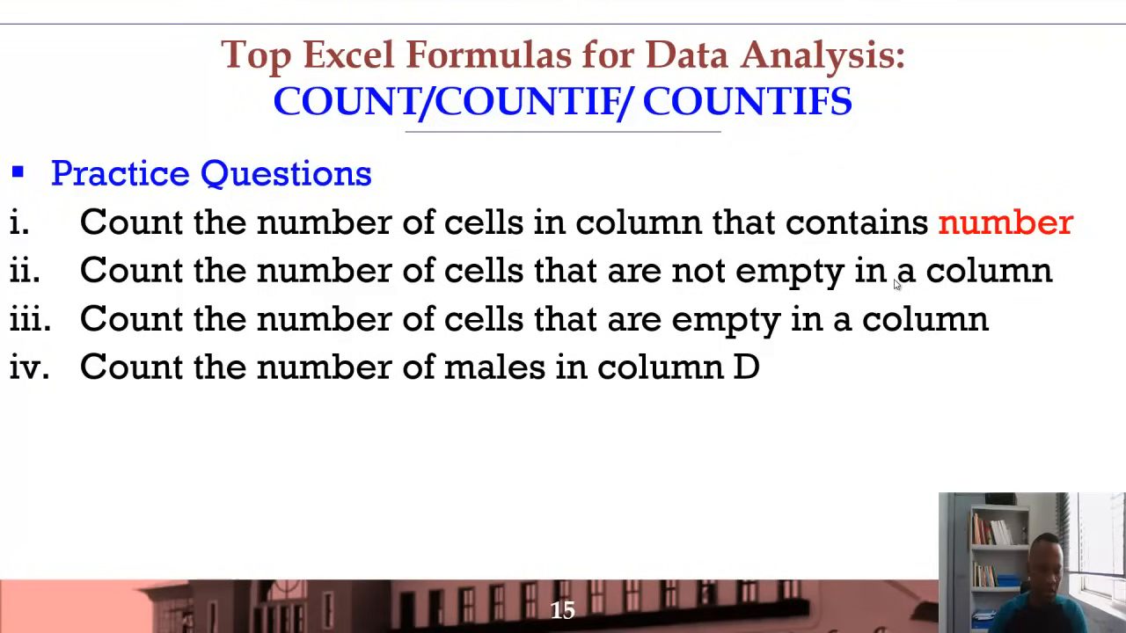
key(alt+Tab)
key(alt+Tab)
key(alt+Tab)
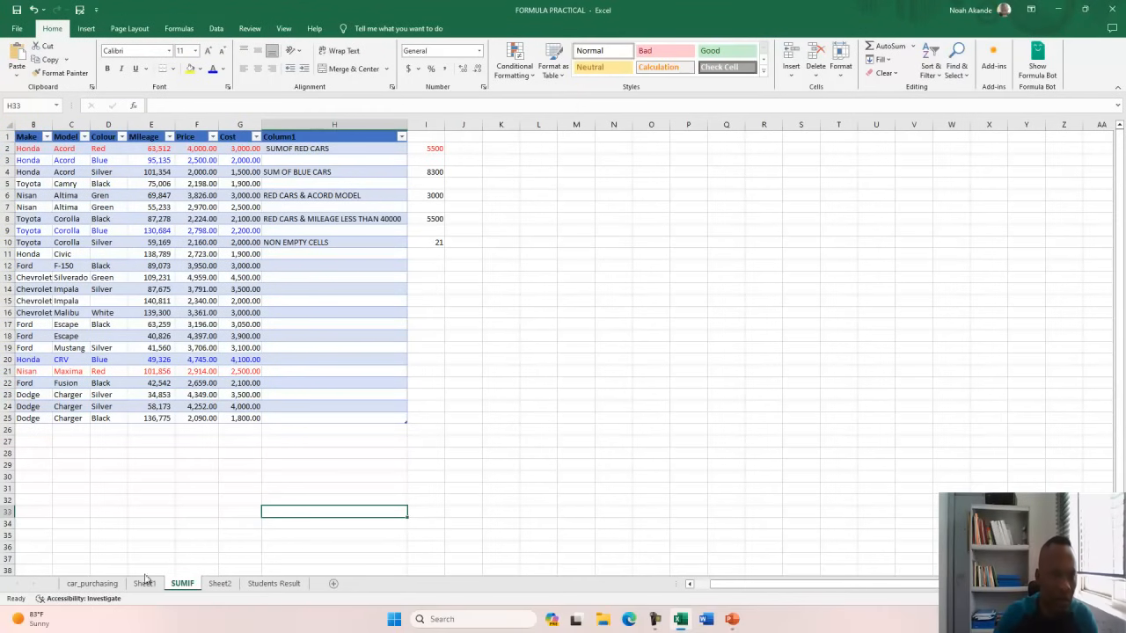
click(109, 586)
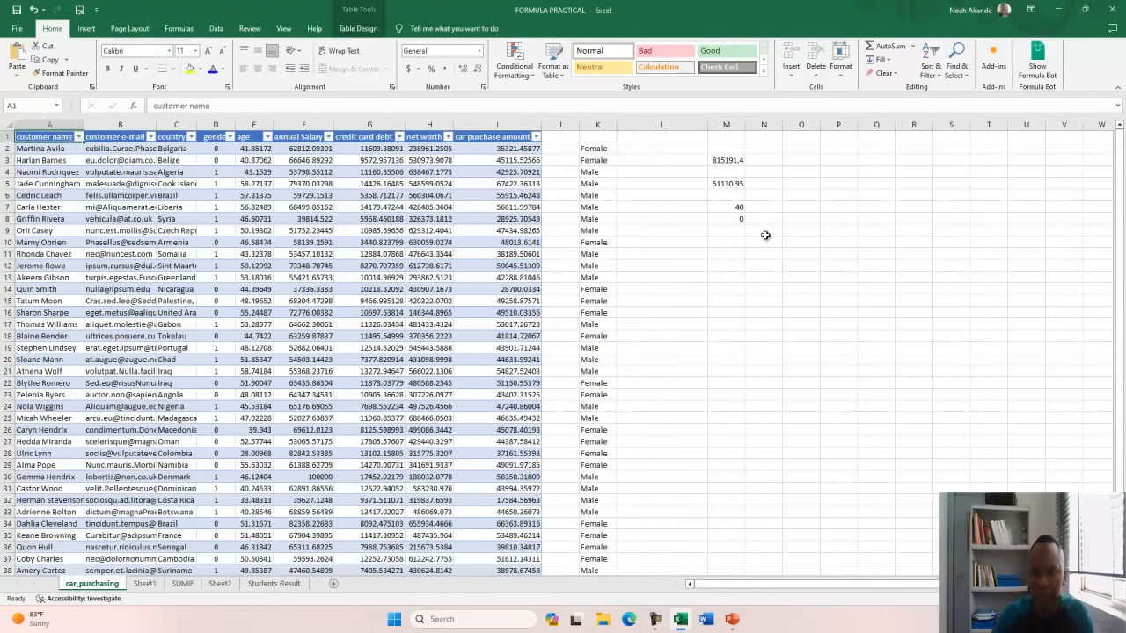
Label cell L9 "number of males".
click(688, 232)
text(number of male)
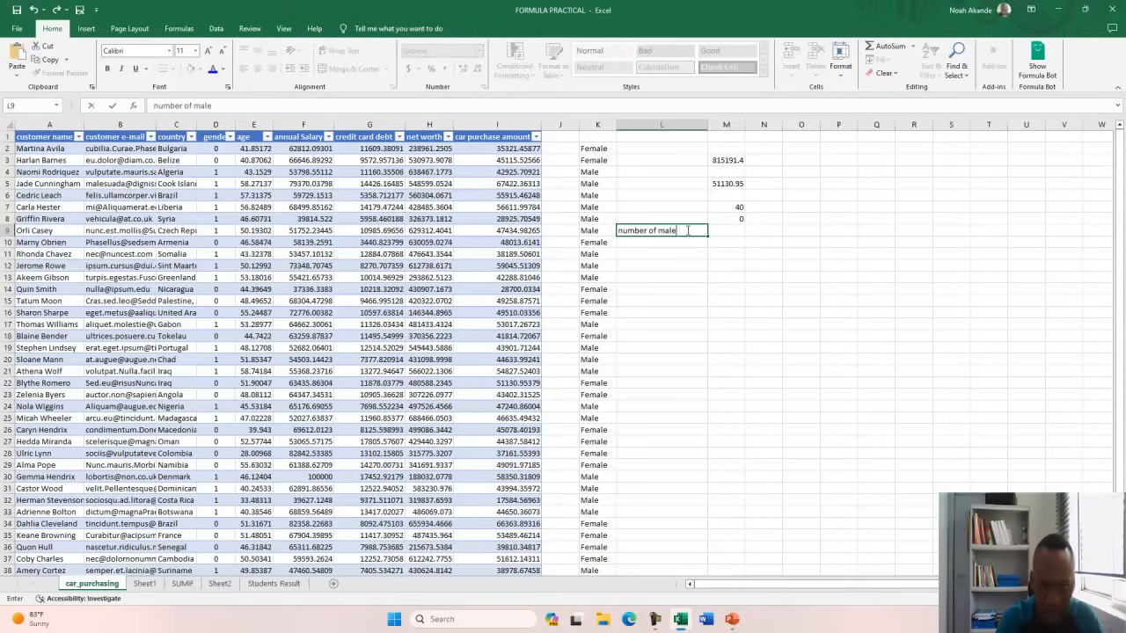
text(s)
key(Tab)
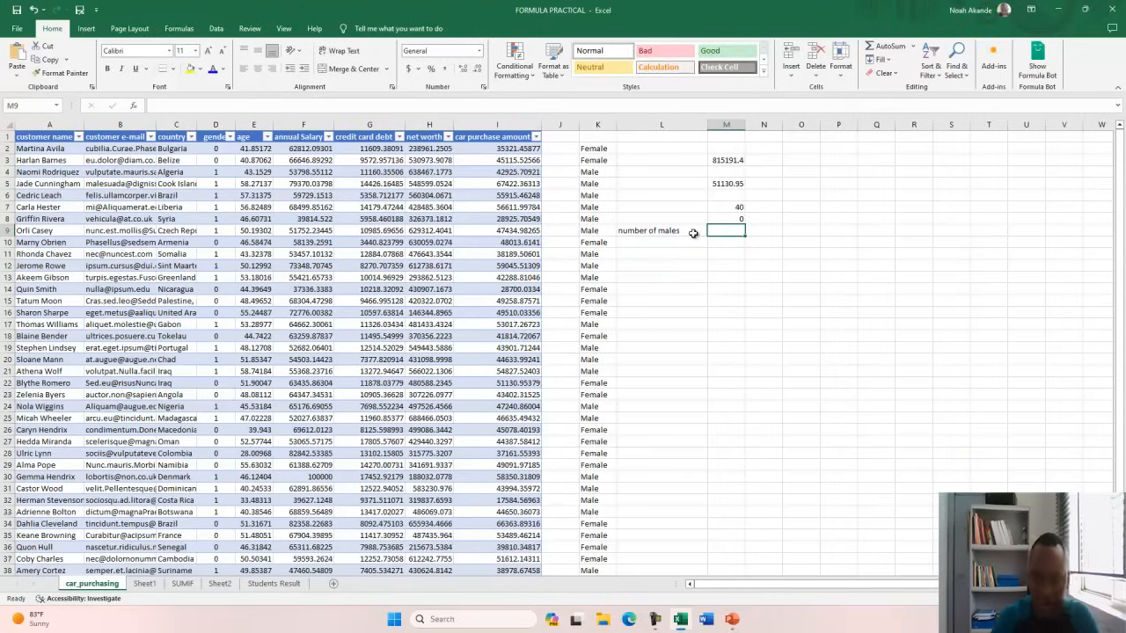
Start a COUNTIF formula in cell M9 beside the "number of males" label.
text(=coount)
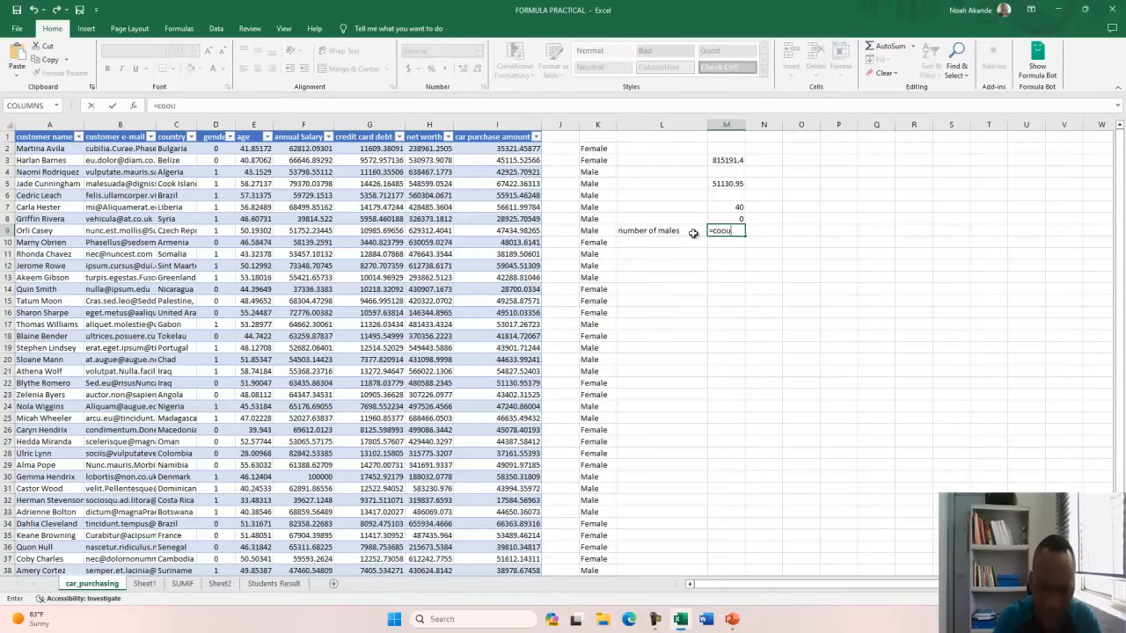
key(BackSpace)
key(BackSpace)
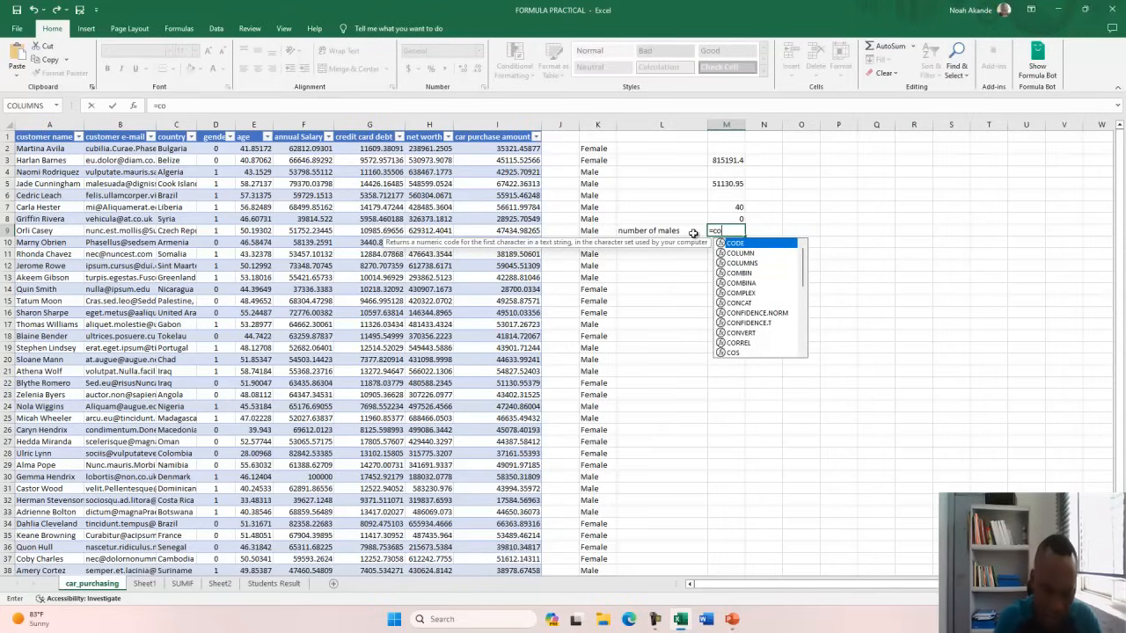
text(untif)
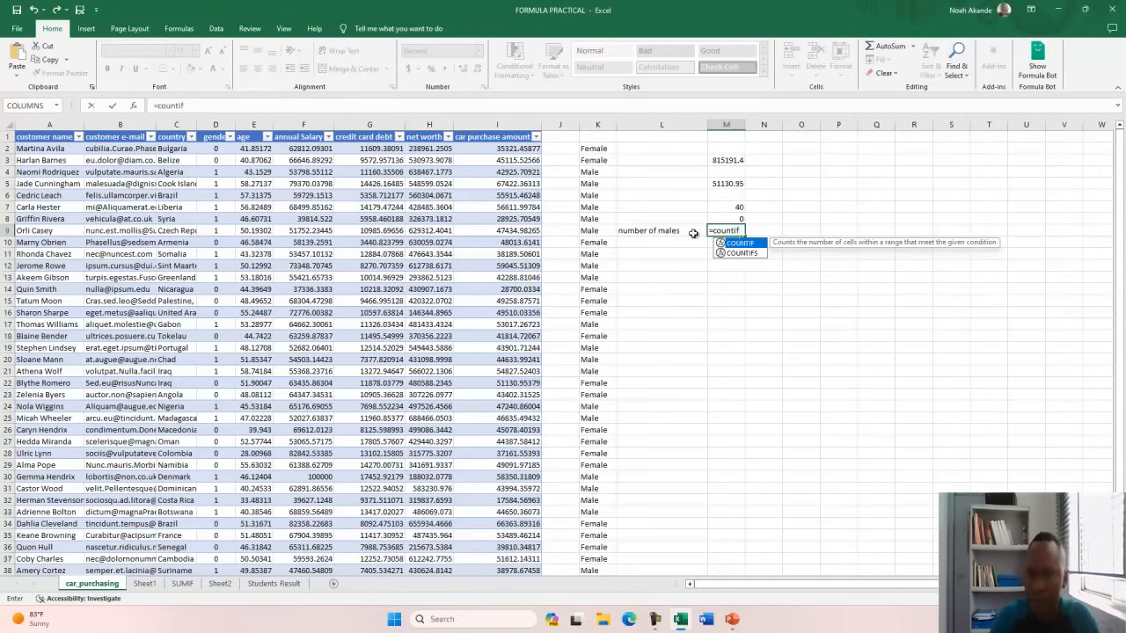
double_click(740, 242)
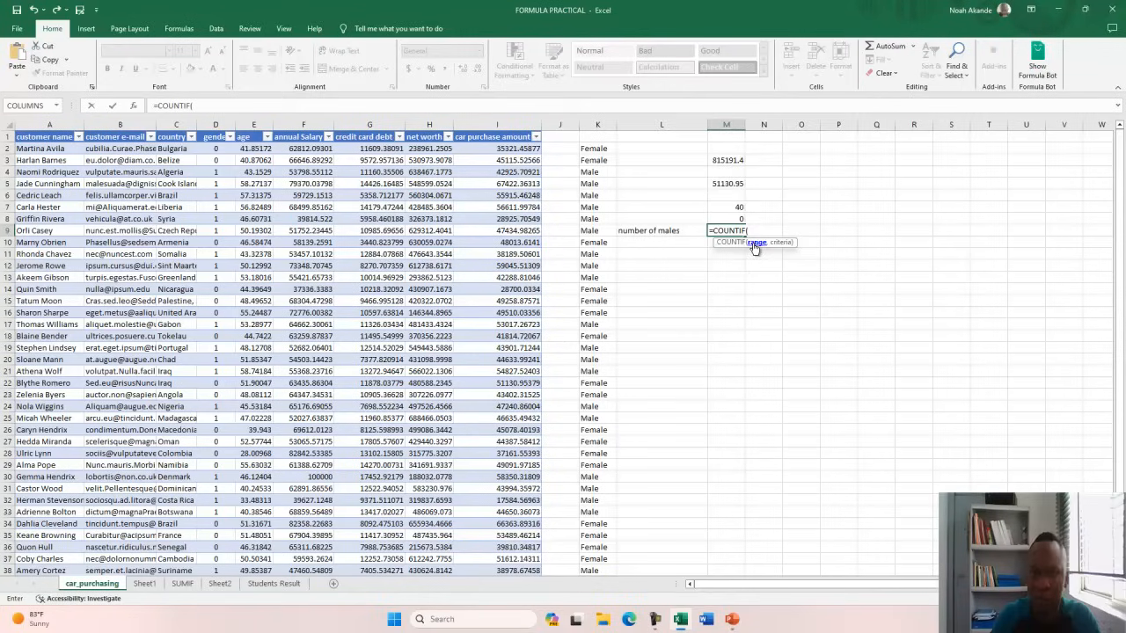
click(214, 124)
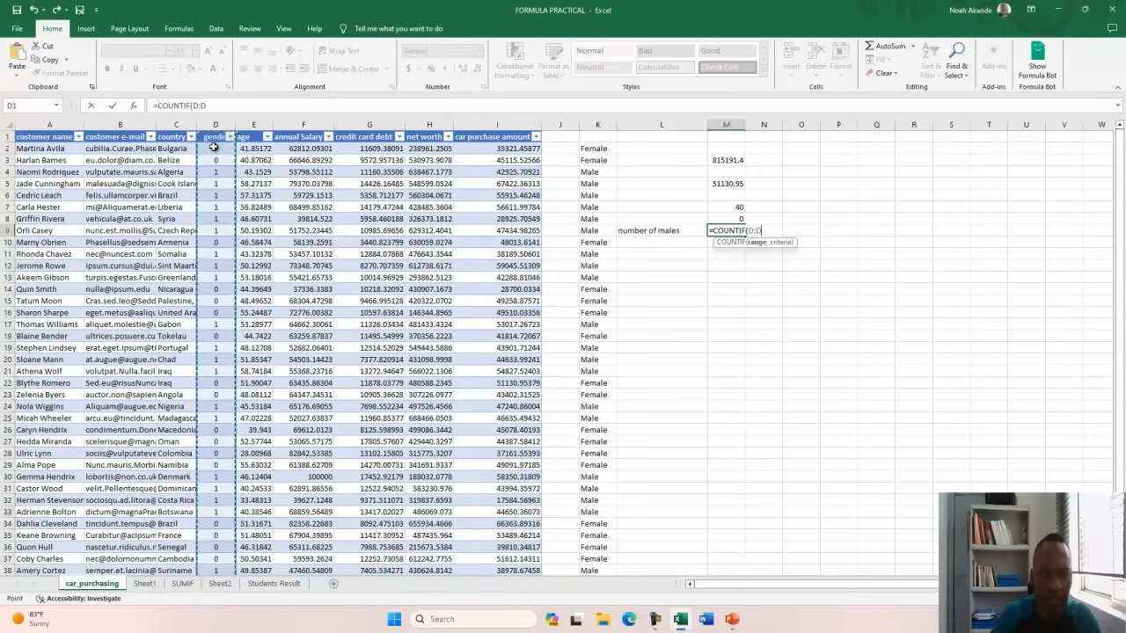
scroll(220, 167, down, 5)
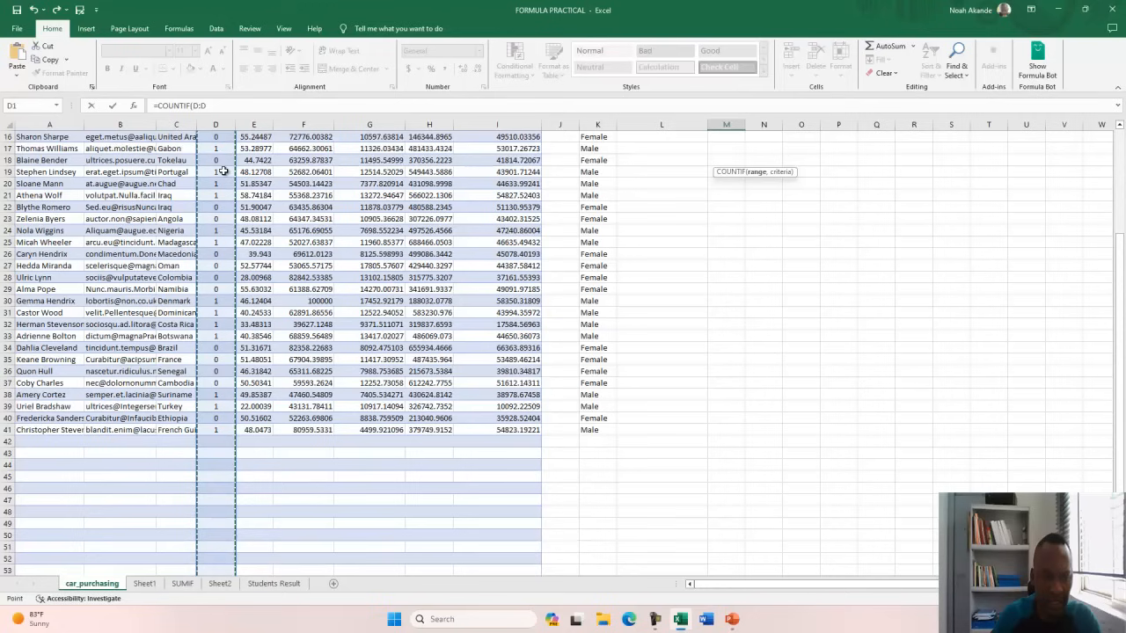
scroll(224, 169, up, 5)
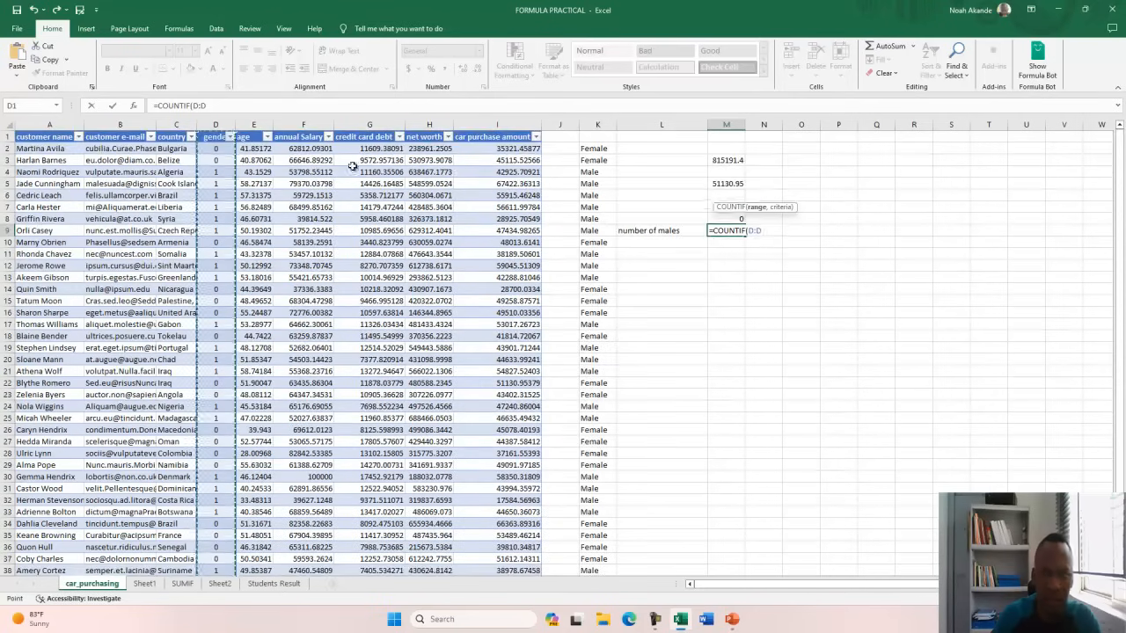
key(BackSpace)
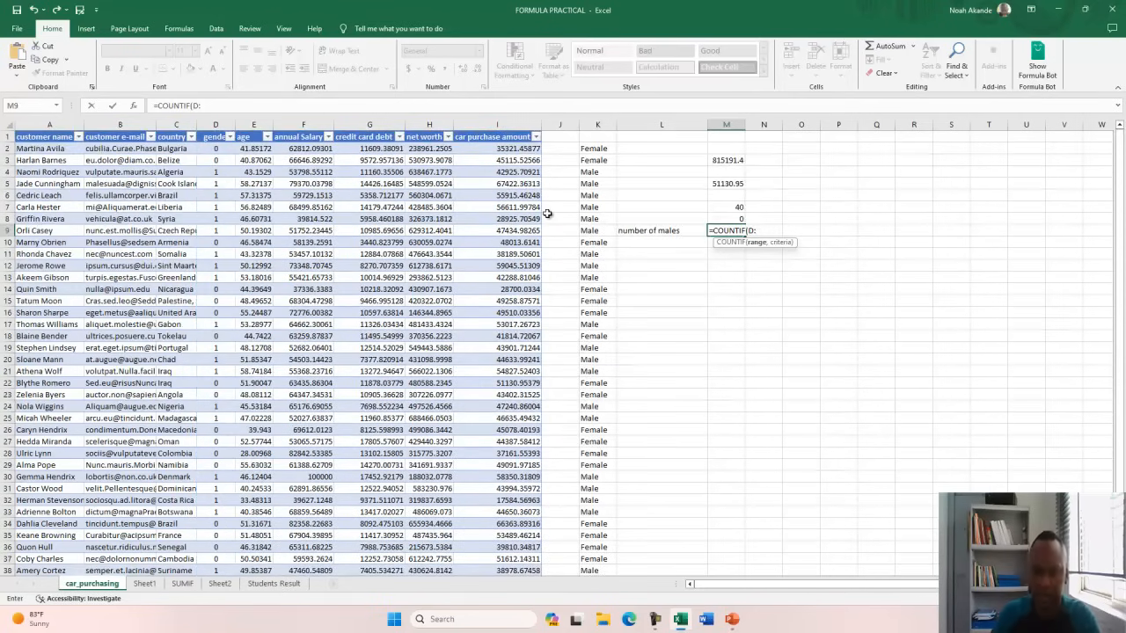
key(BackSpace)
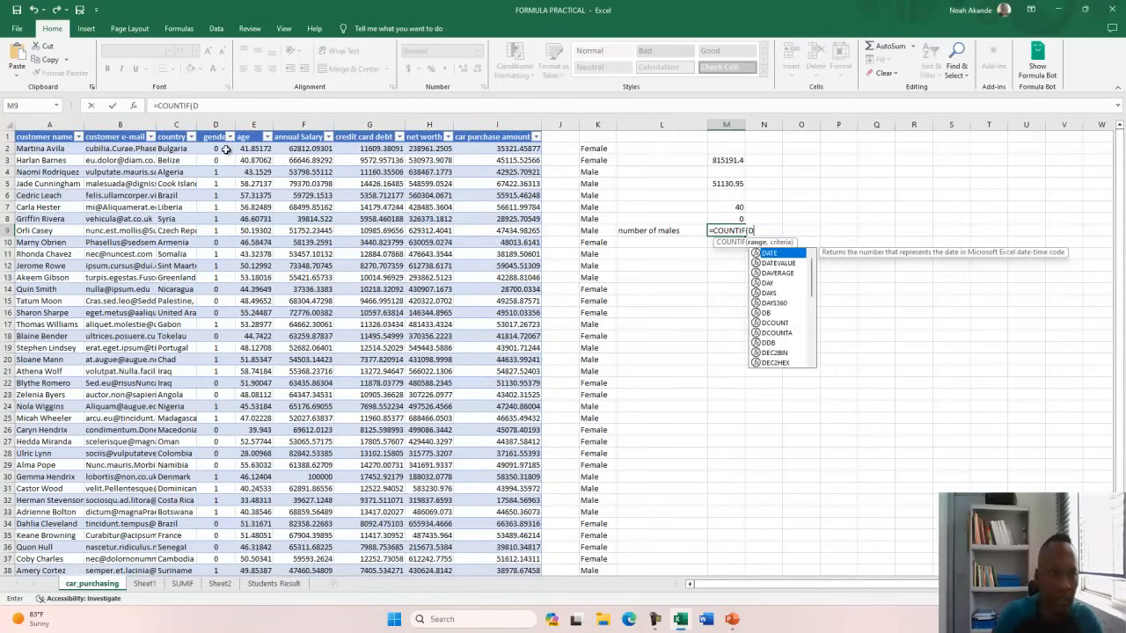
key(Return)
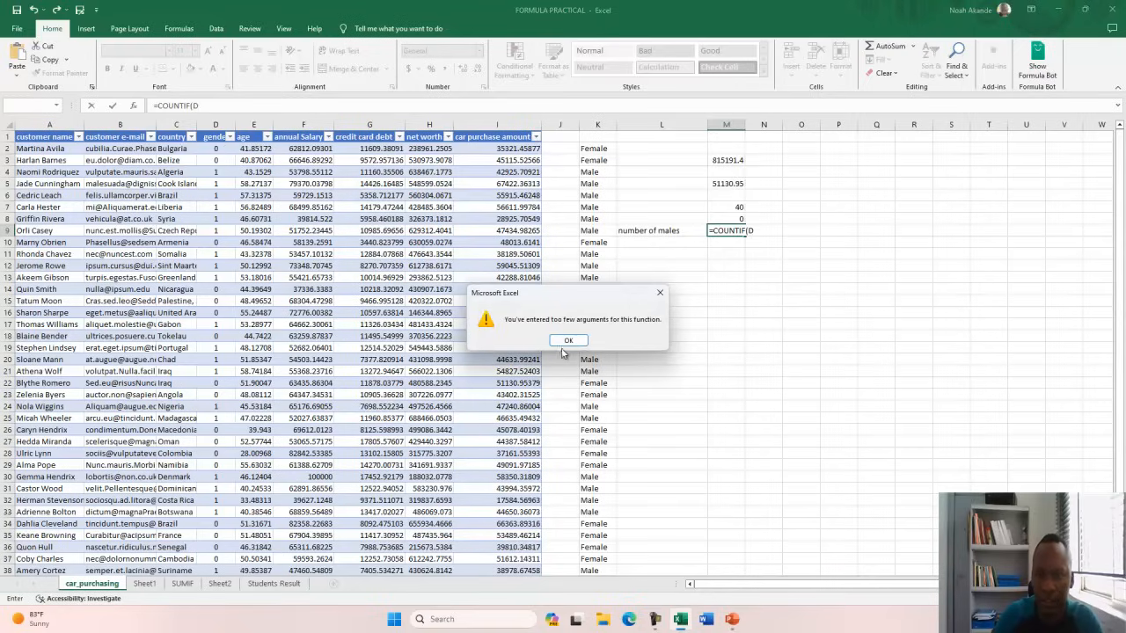
click(568, 341)
key(BackSpace)
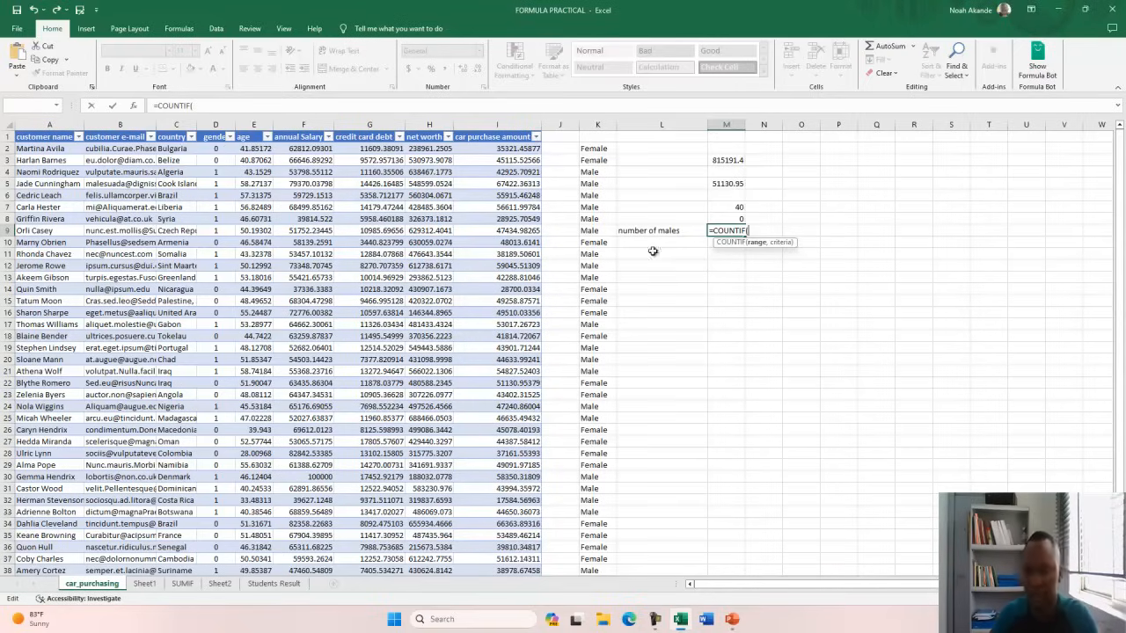
click(212, 150)
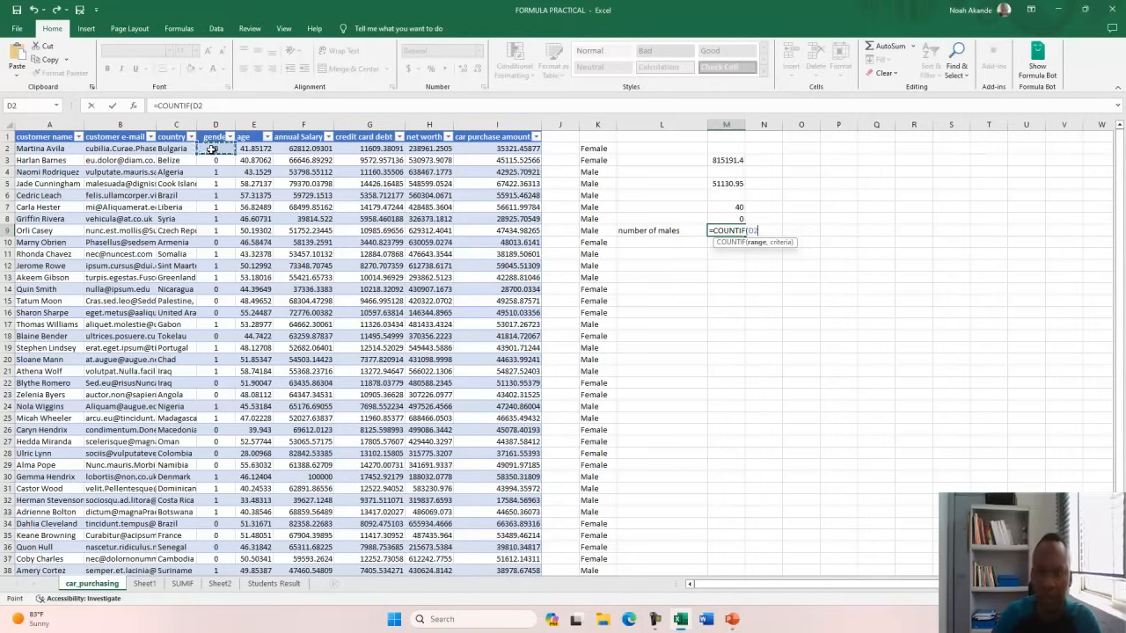
text(:)
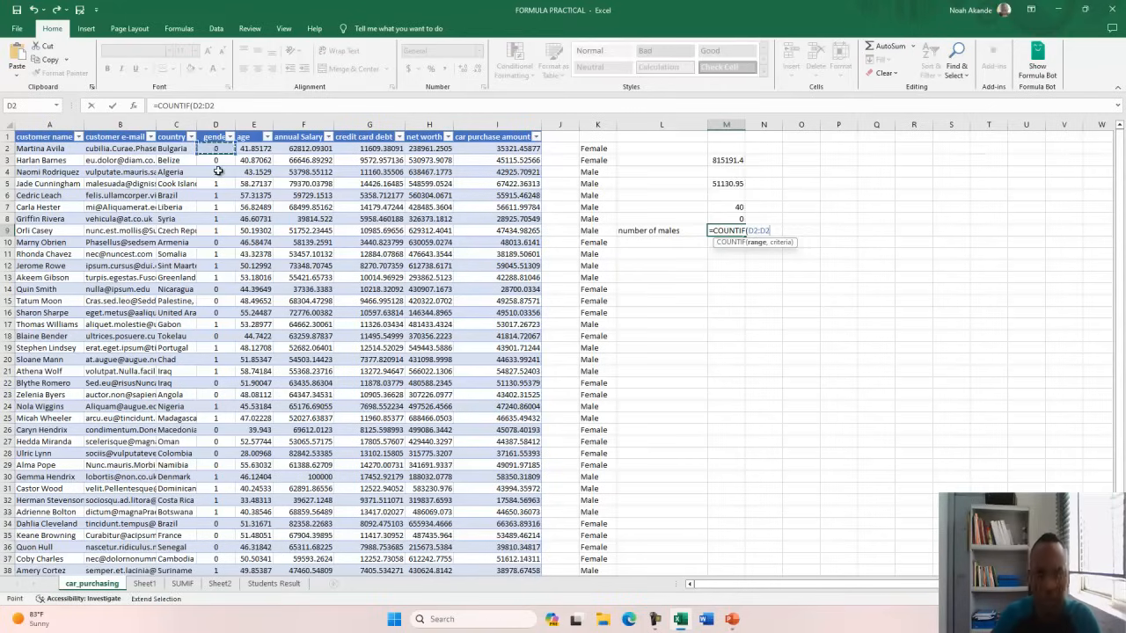
scroll(219, 172, down, 7)
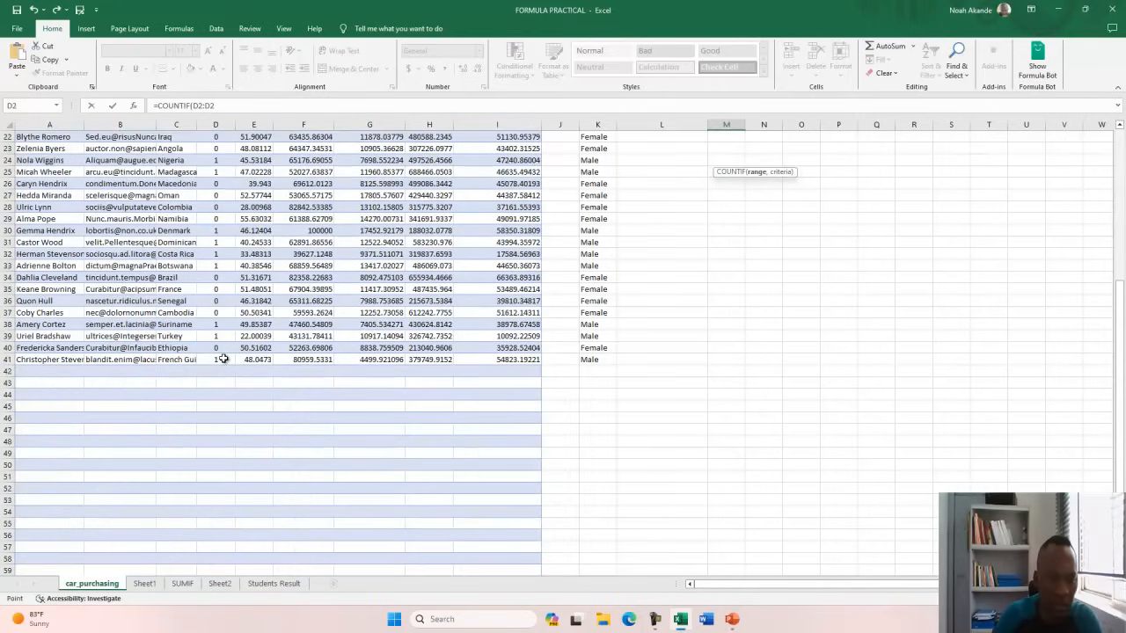
click(224, 359)
scroll(224, 359, up, 7)
scroll(231, 346, down, 2)
scroll(231, 346, up, 2)
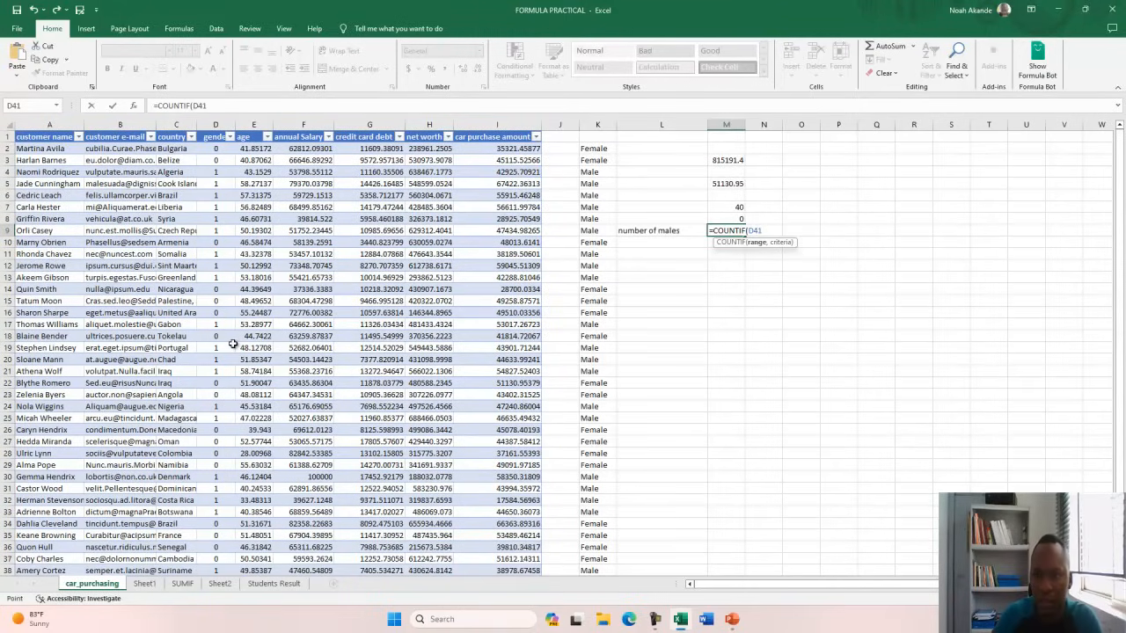
click(220, 150)
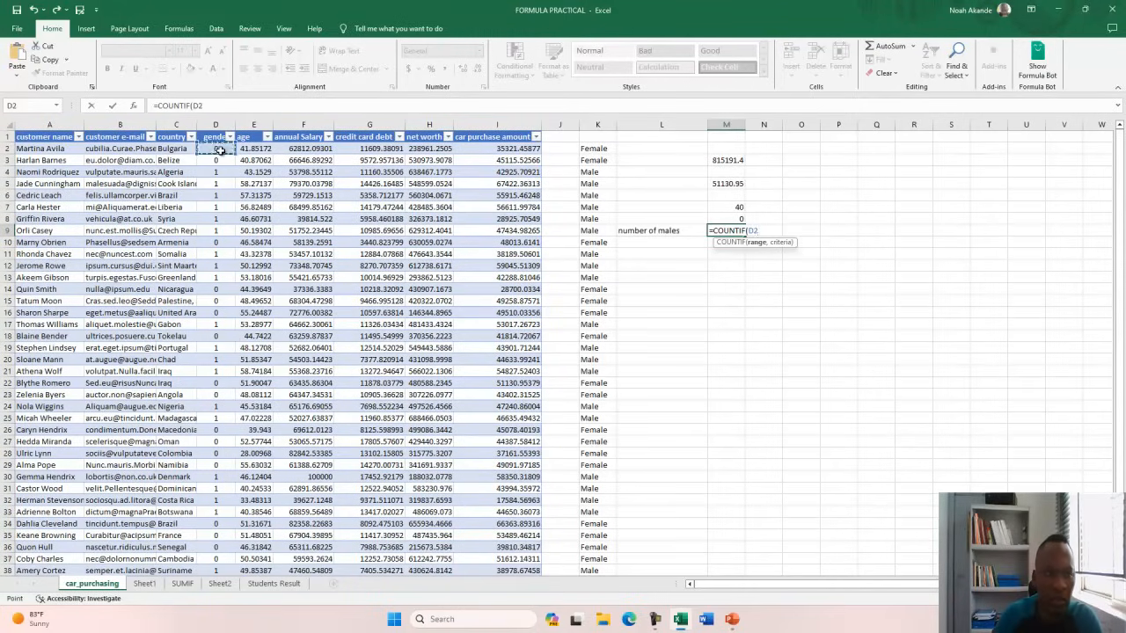
Set the COUNTIF range in M9 to the gender cells D2:D41.
scroll(226, 289, down, 7)
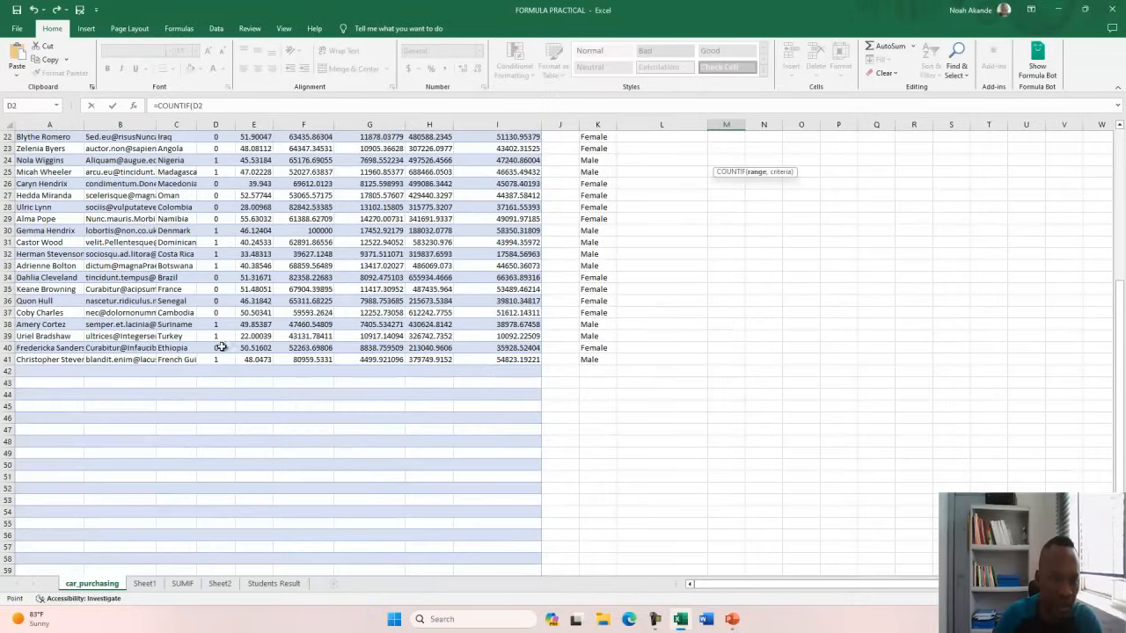
click(219, 360)
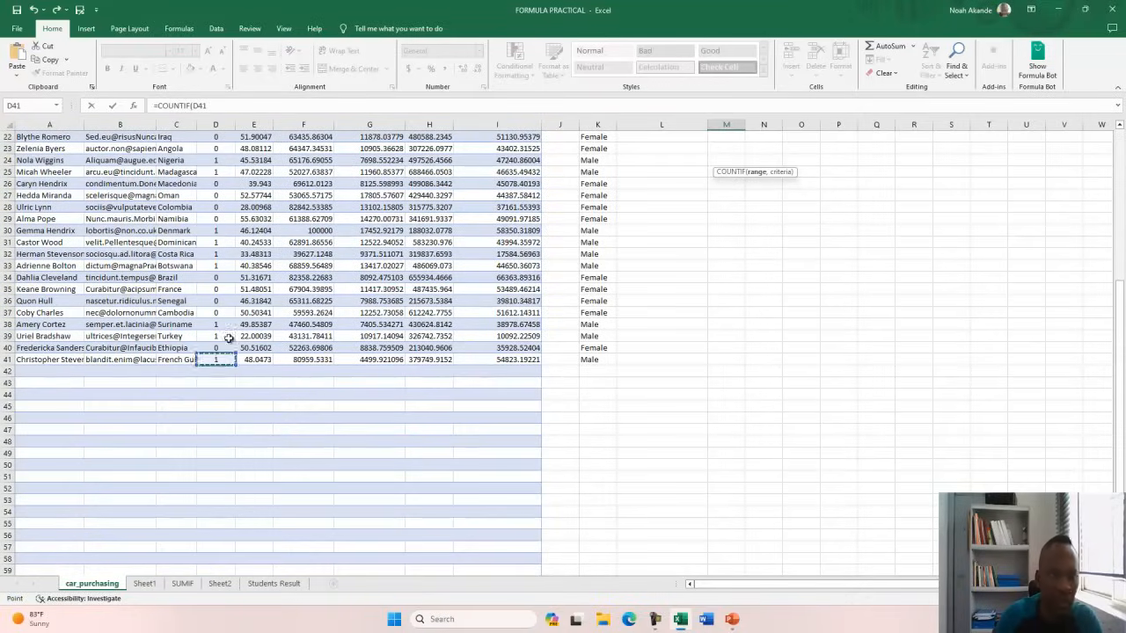
scroll(219, 360, up, 7)
click(746, 230)
text(2:)
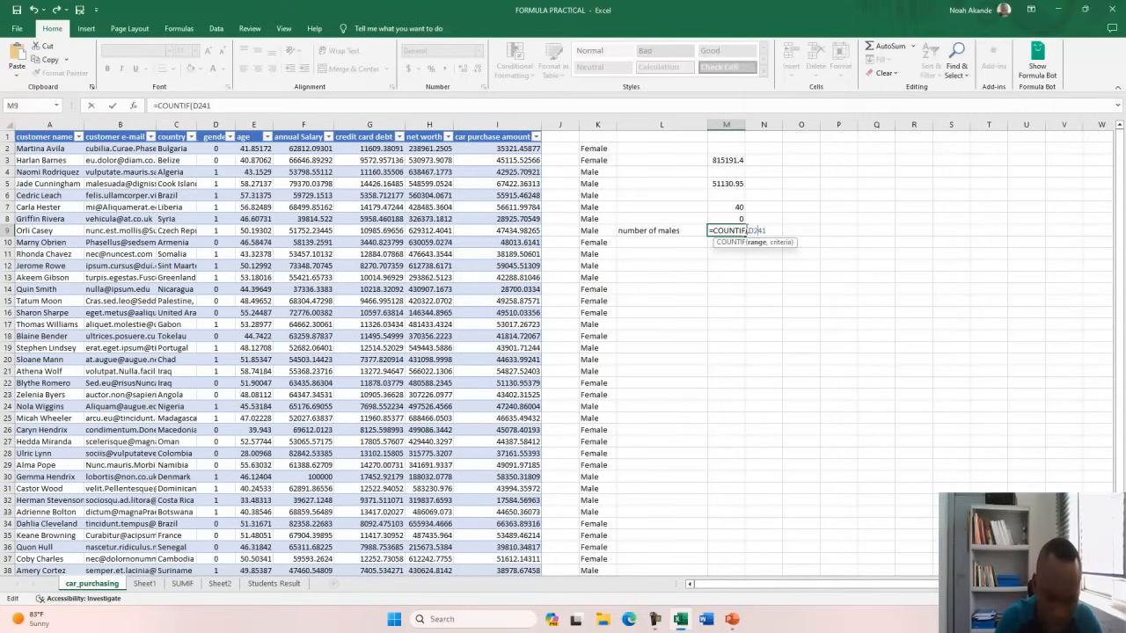
text(D)
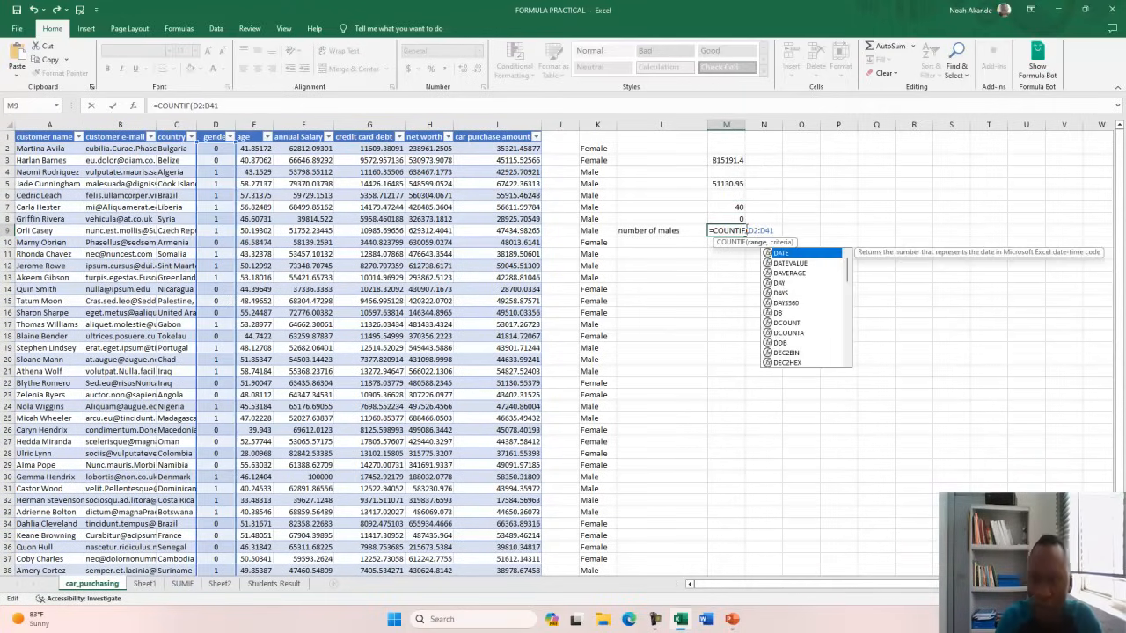
Add the criterion "=1" to the COUNTIF formula in M9 and complete it.
click(776, 231)
text(,)
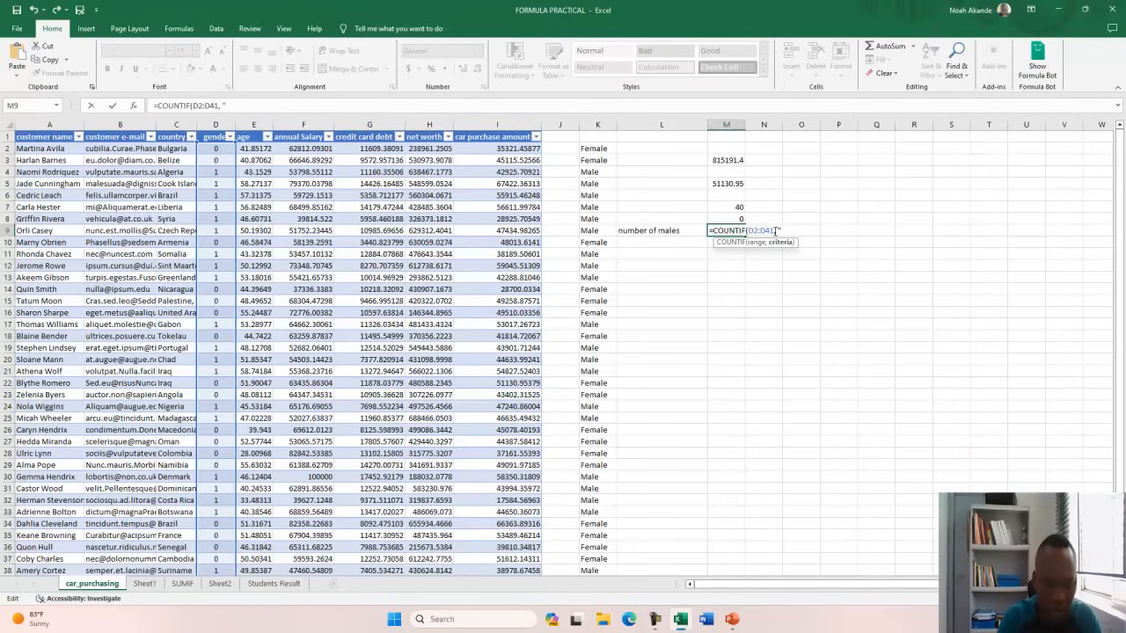
text(1)
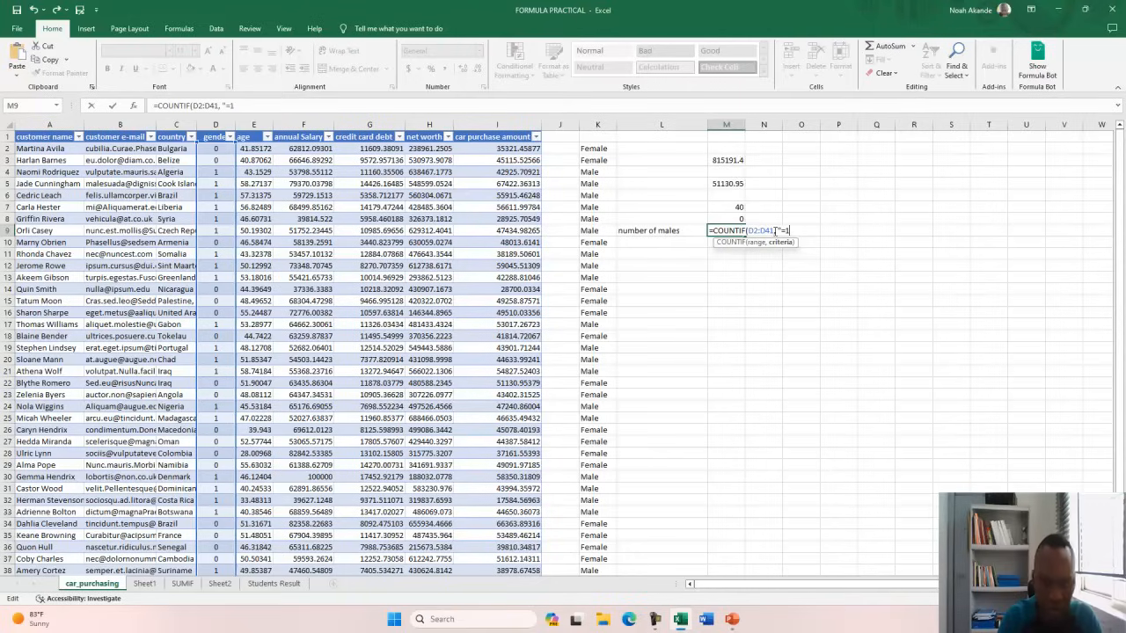
text("))
key(Return)
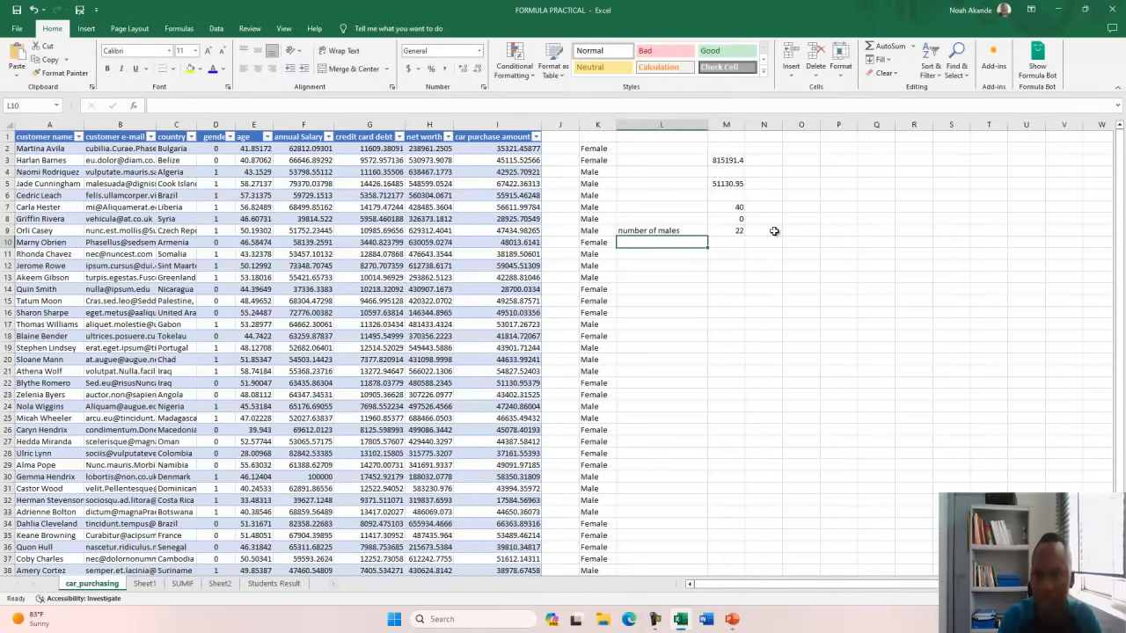
Check the male count in M9 by going through the gender cells containing 1 down column D to row 41.
click(739, 230)
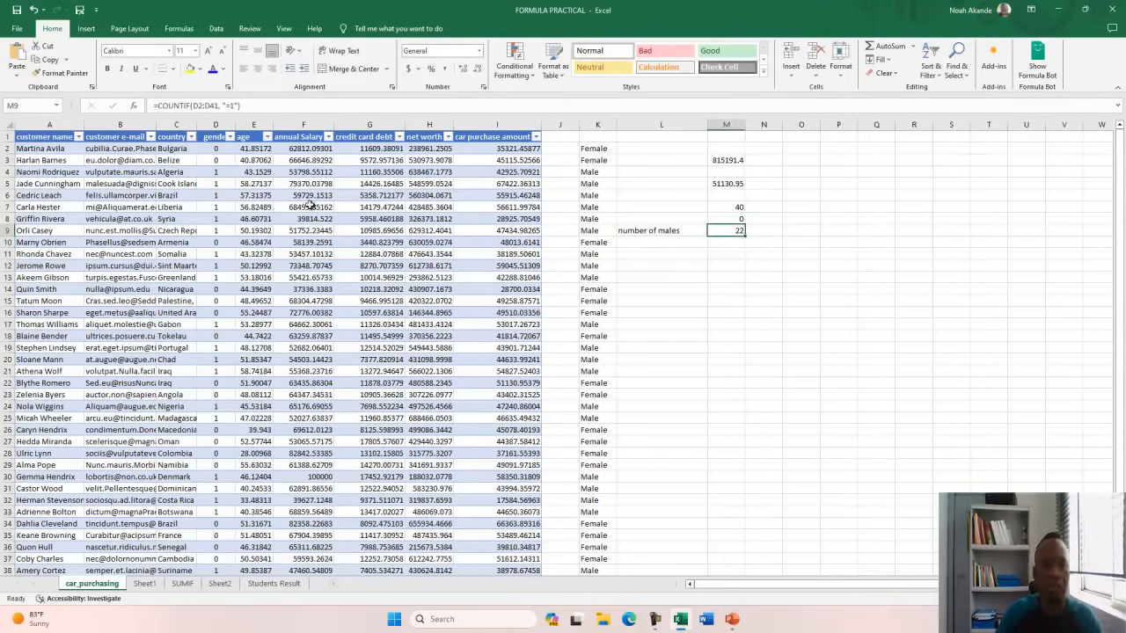
click(214, 171)
click(219, 183)
click(221, 196)
click(224, 208)
click(220, 219)
click(221, 230)
click(221, 241)
click(222, 253)
click(224, 265)
click(223, 277)
click(224, 313)
click(224, 325)
click(223, 337)
click(221, 348)
click(222, 360)
click(221, 371)
click(220, 384)
click(222, 406)
click(223, 418)
click(222, 476)
click(222, 488)
click(222, 500)
click(223, 511)
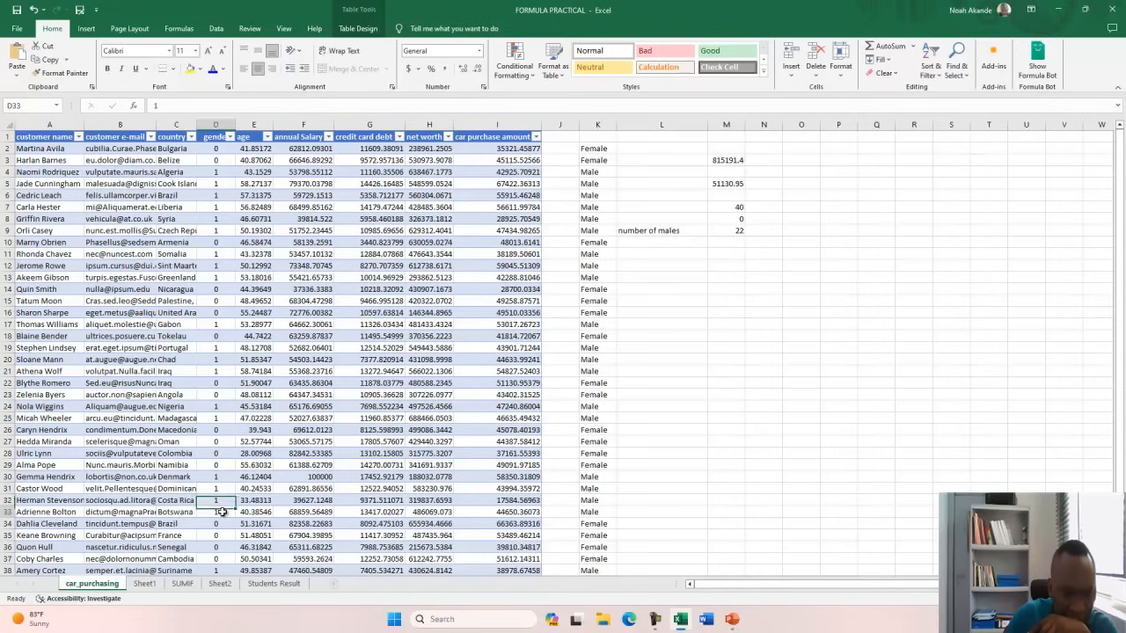
scroll(245, 503, down, 4)
click(221, 383)
click(222, 429)
click(222, 441)
click(222, 465)
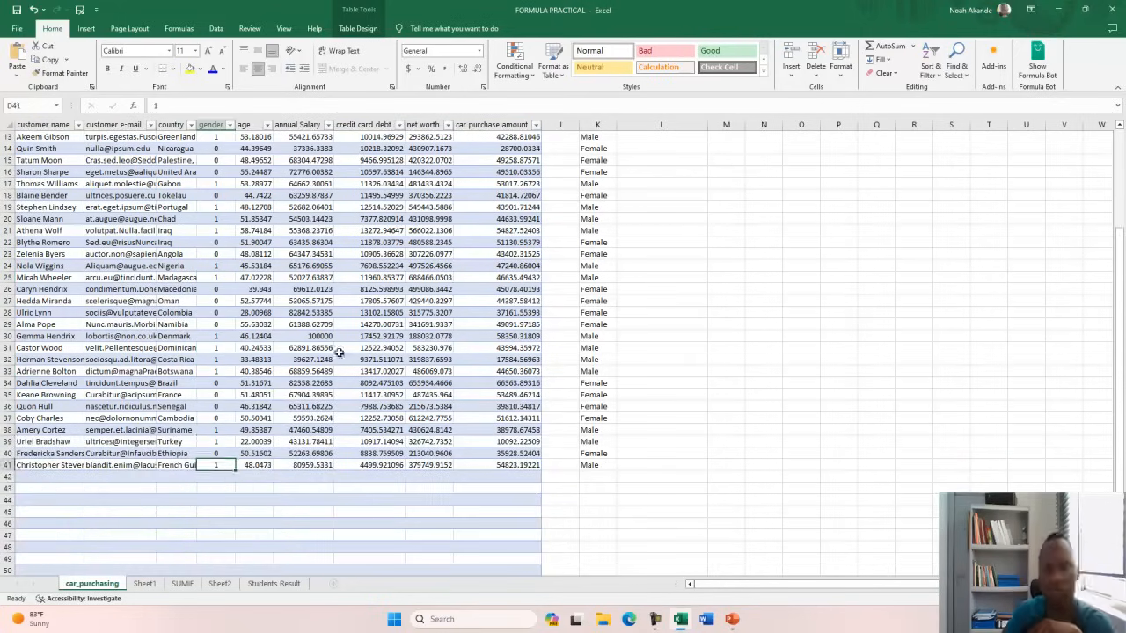
scroll(475, 352, up, 4)
click(721, 231)
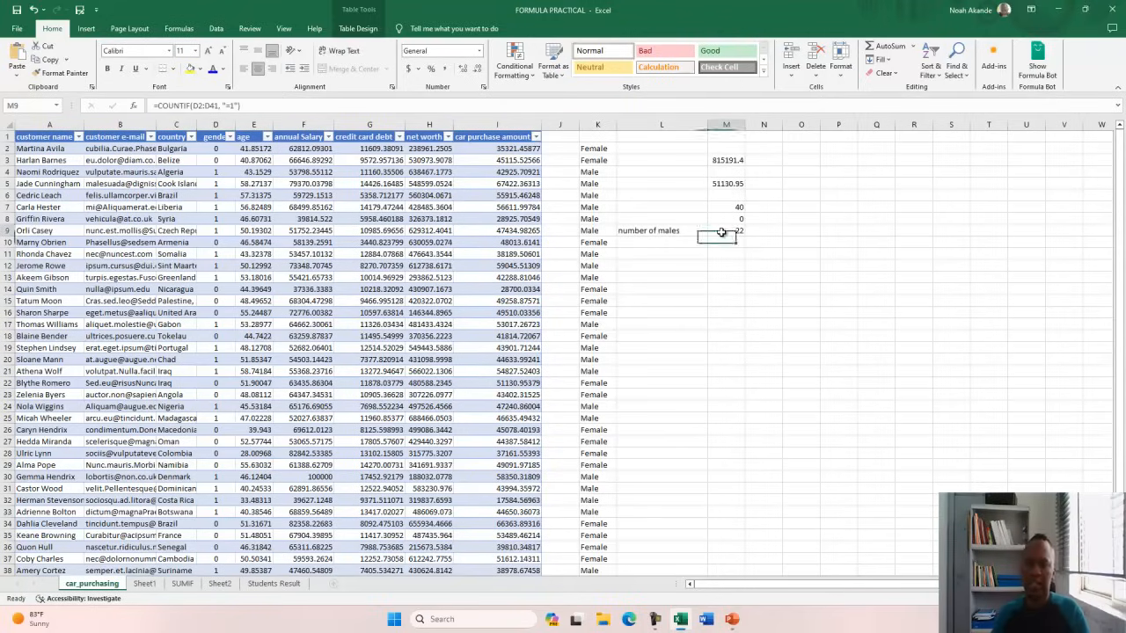
Switch to the PowerPoint practice questions, reveal question v on female citizens in Brazil, and return to the Excel workbook.
key(alt+Tab)
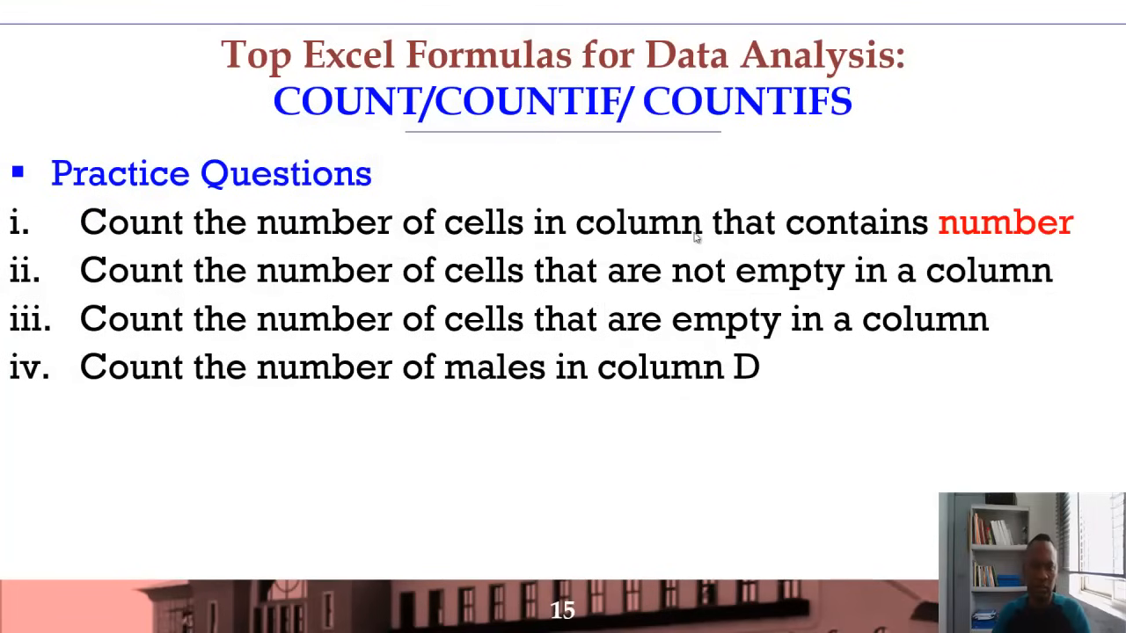
click(604, 268)
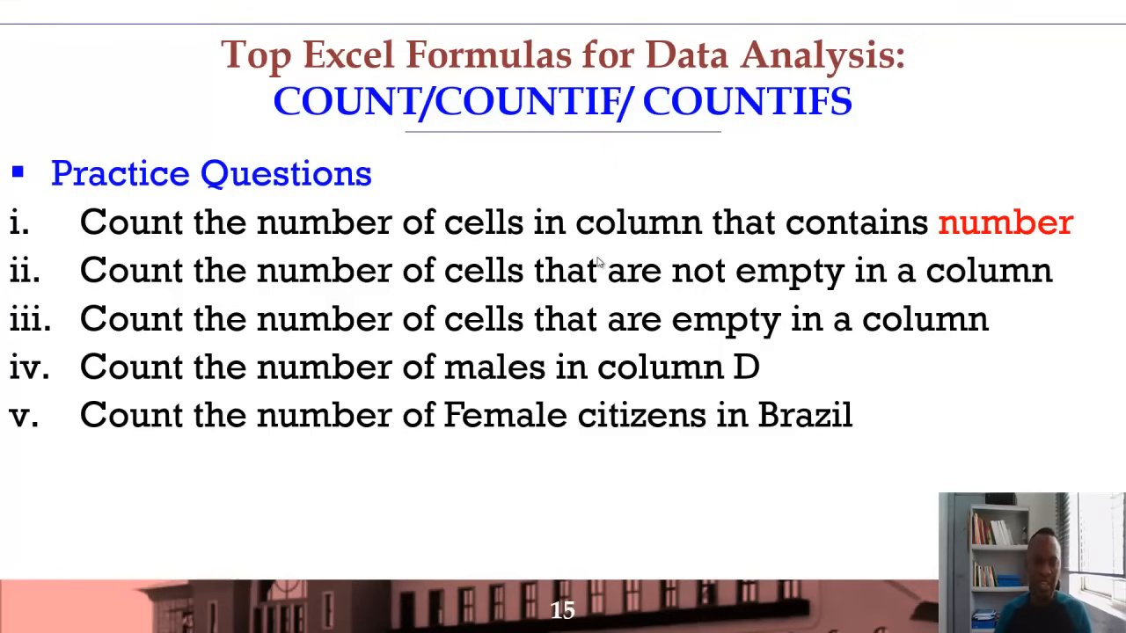
key(alt+Tab)
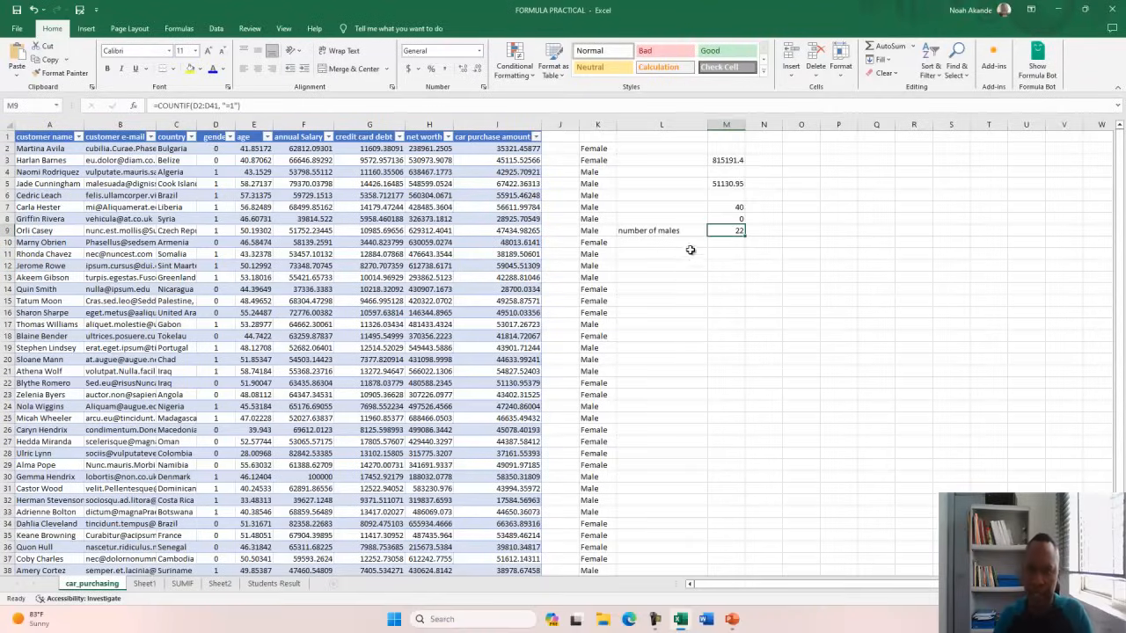
Label cell L10 "FEMALES IN BRAZIL".
click(647, 248)
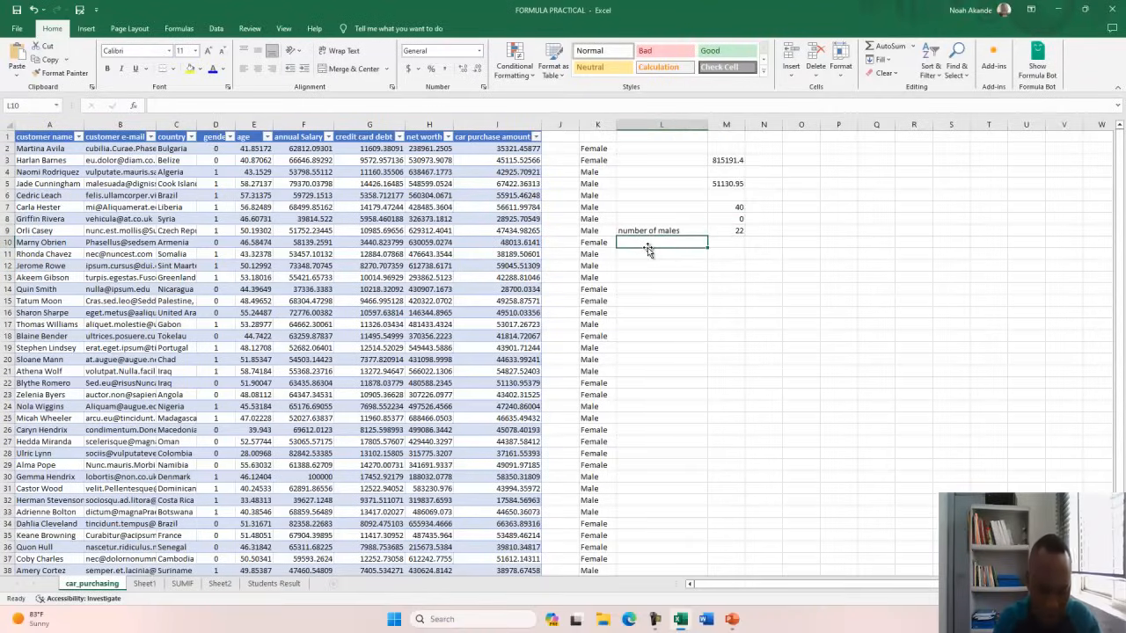
text(FEMALES)
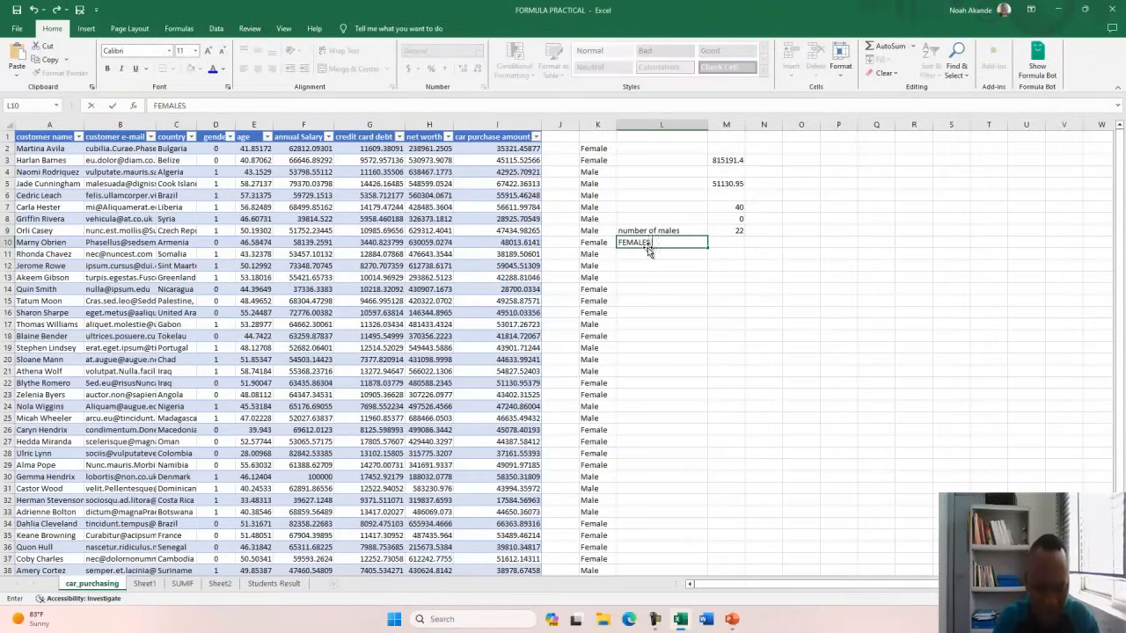
text( IN BR)
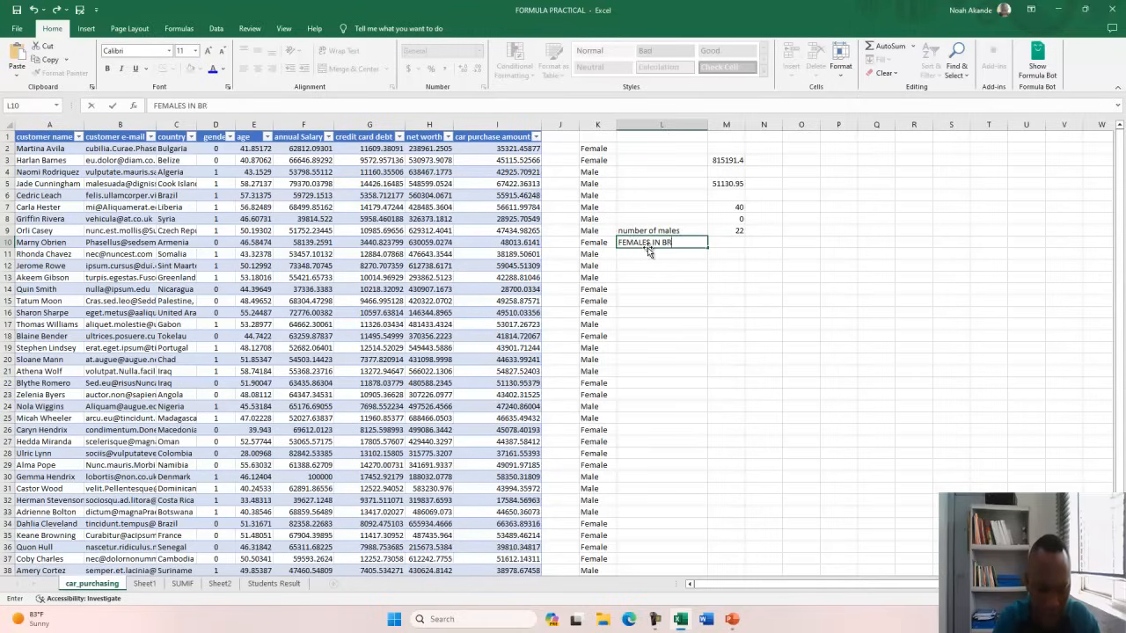
text(AZIL)
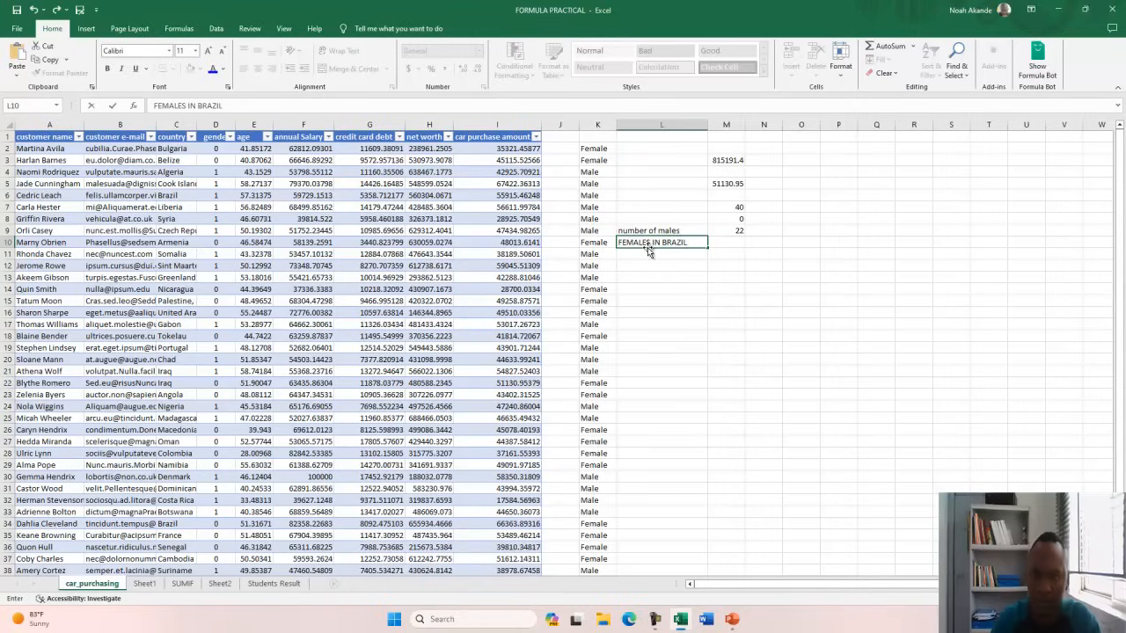
Start a COUNTIFS formula in cell M10 with the gender cells D2:D41 as the first criteria range.
double_click(724, 244)
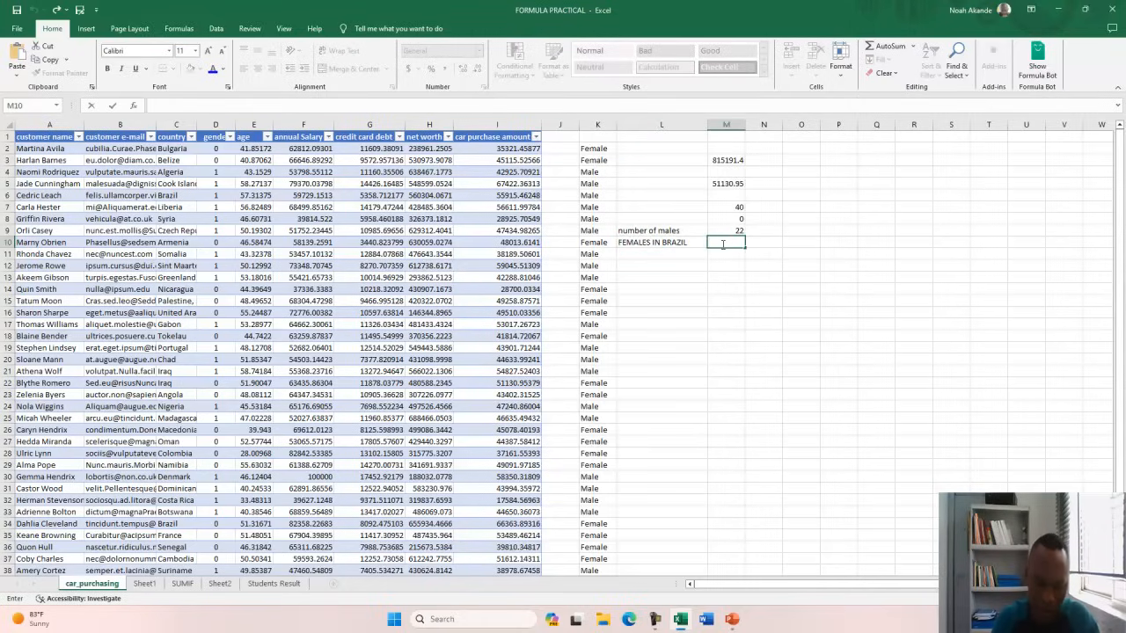
text(=COUNT)
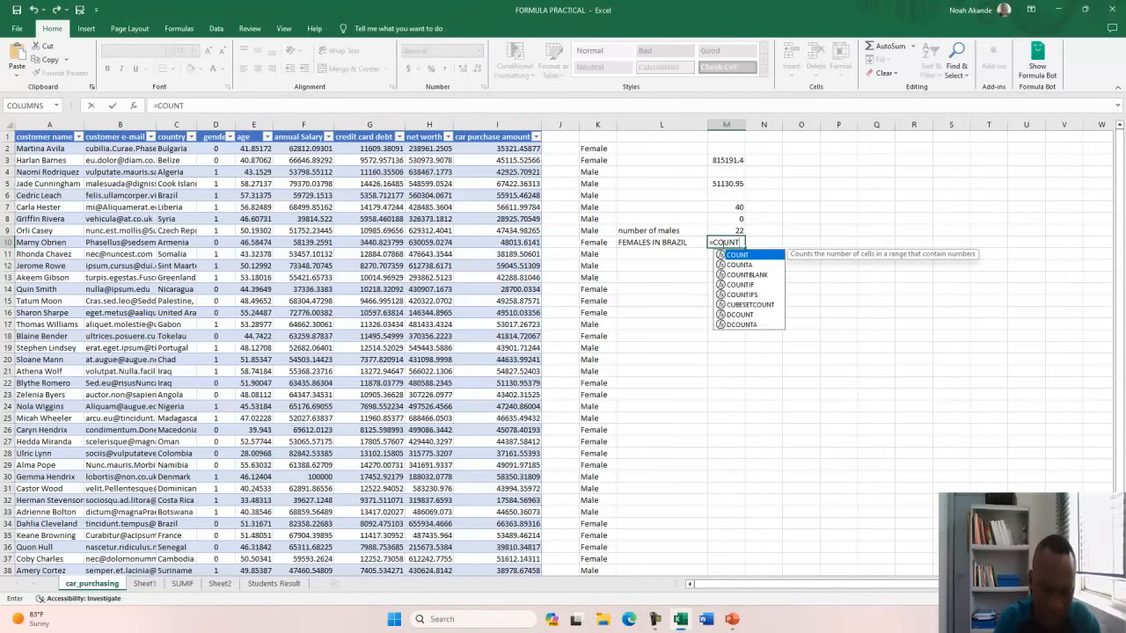
text(IFS()
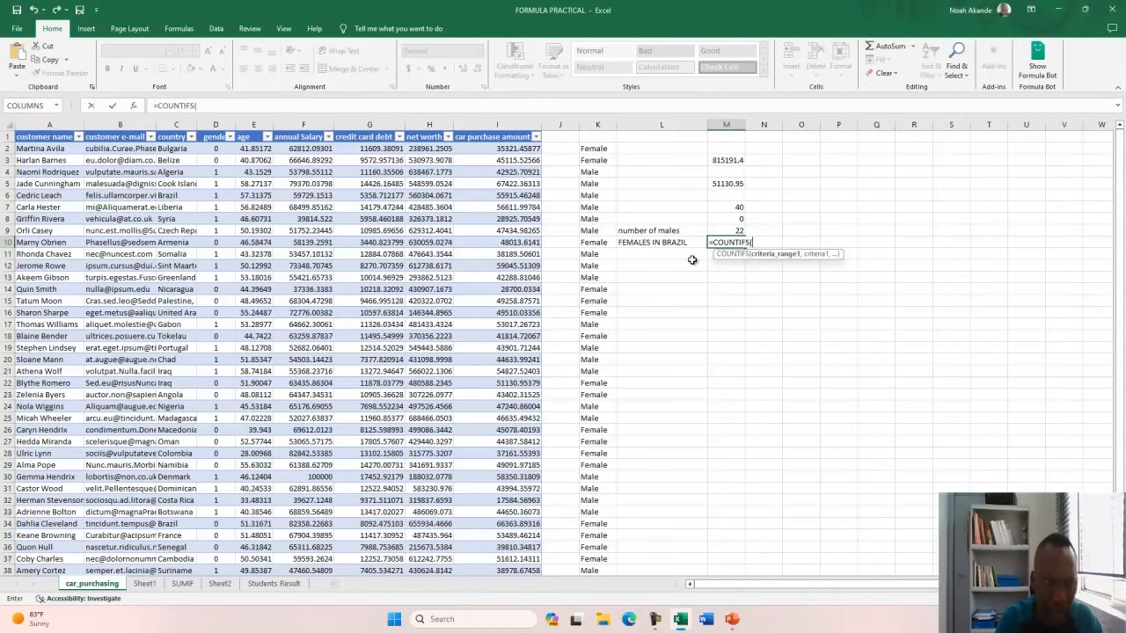
text(D2)
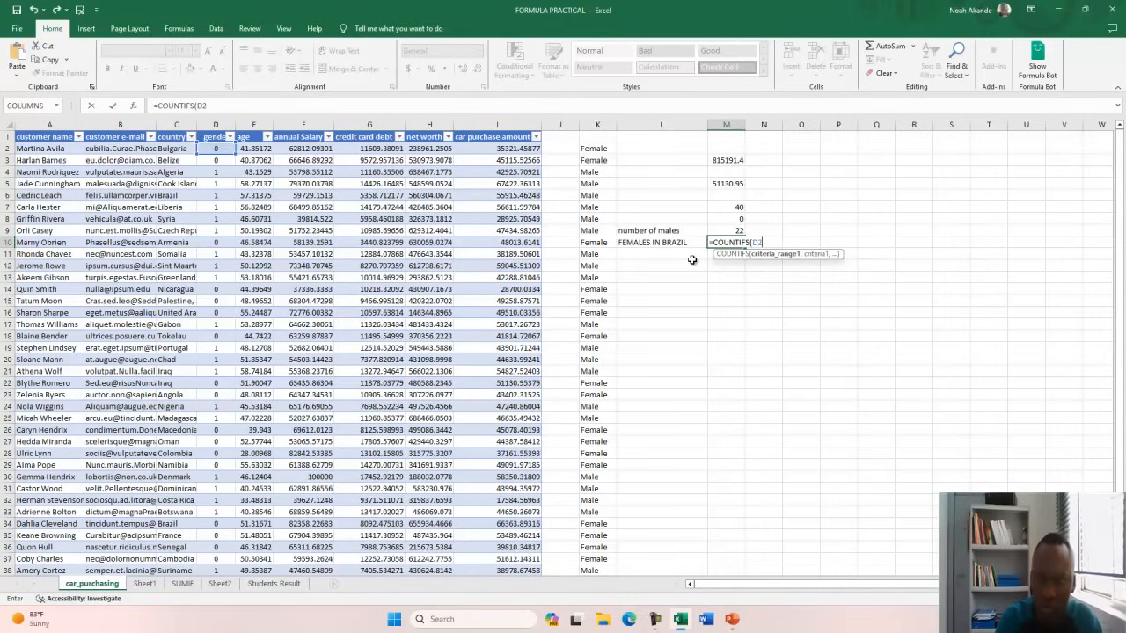
text(:D41)
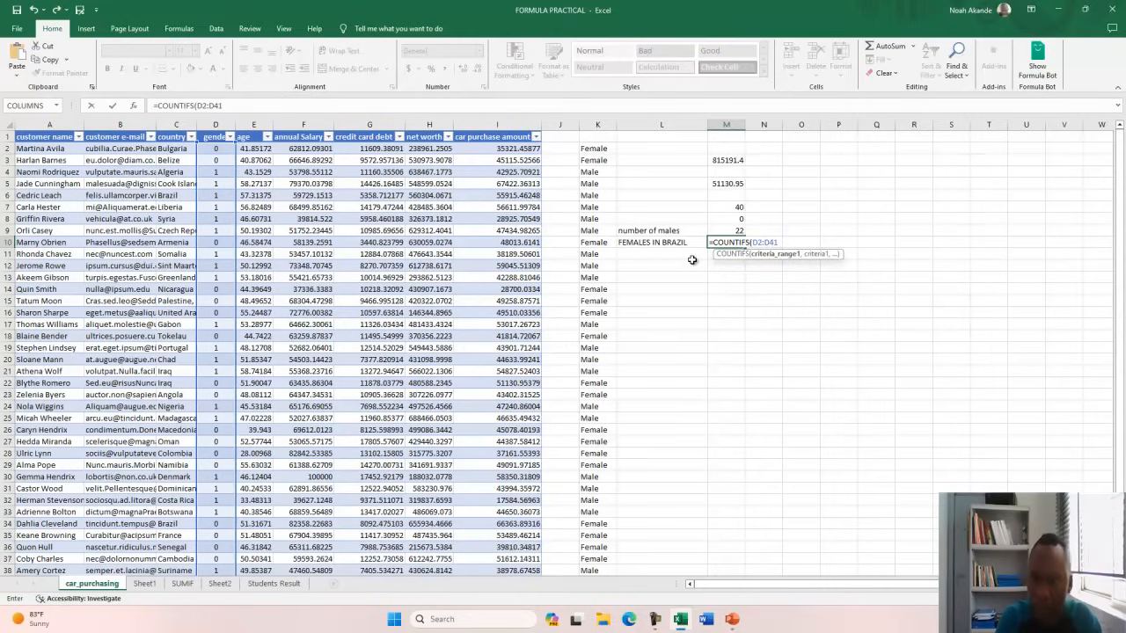
Add "=0" as the criterion for the gender range in the M10 COUNTIFS formula.
text(,)
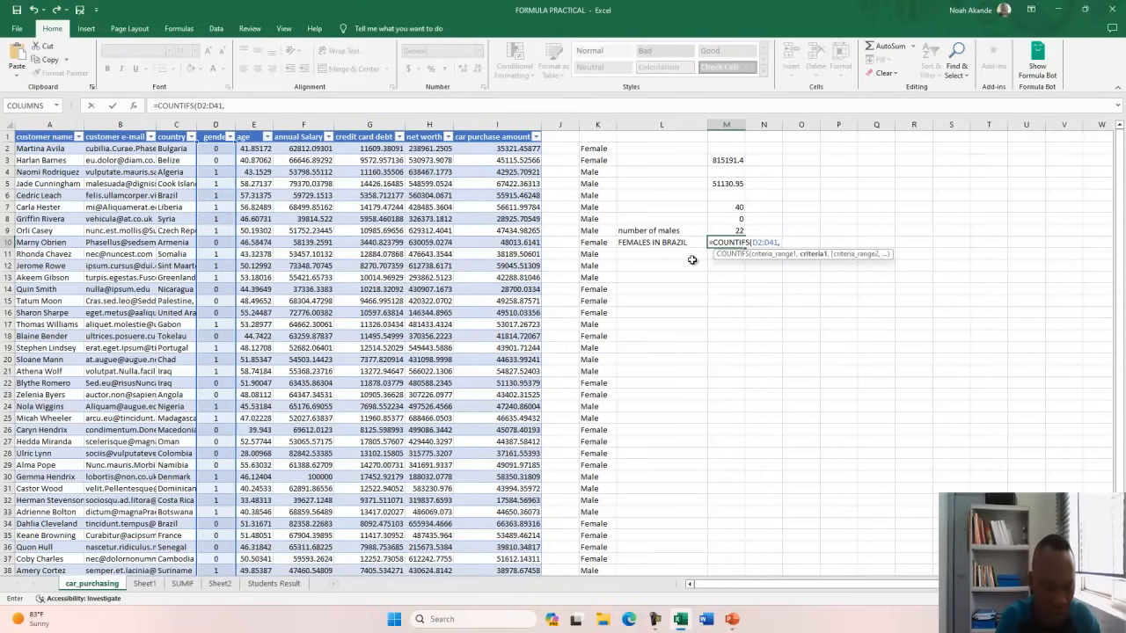
text( ")
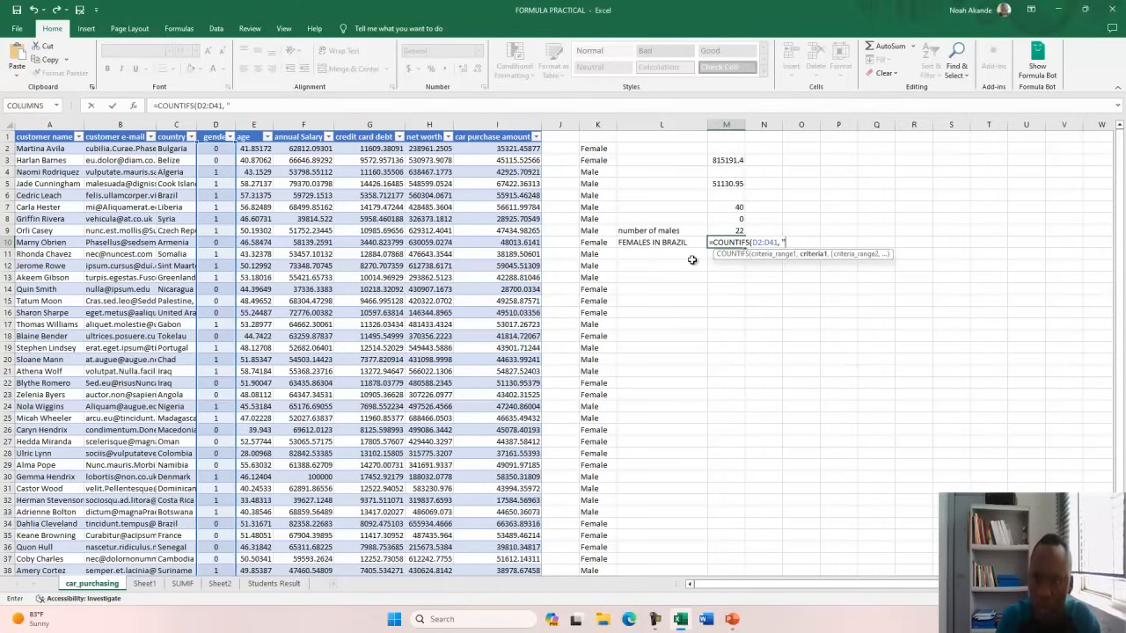
text(=0)
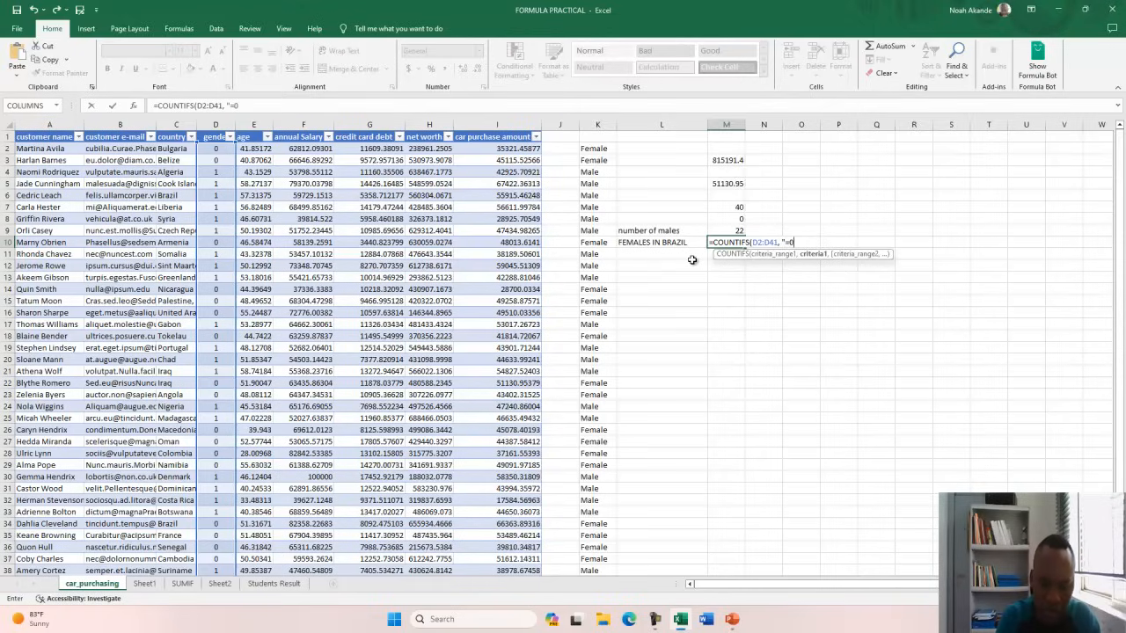
text(+)
key(BackSpace)
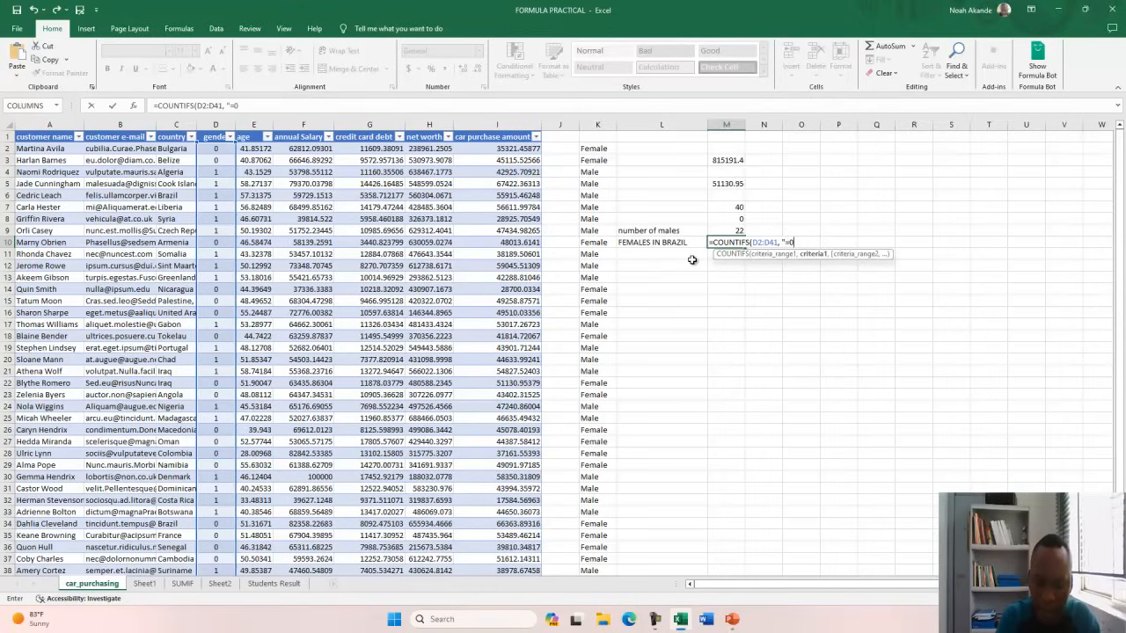
text(",)
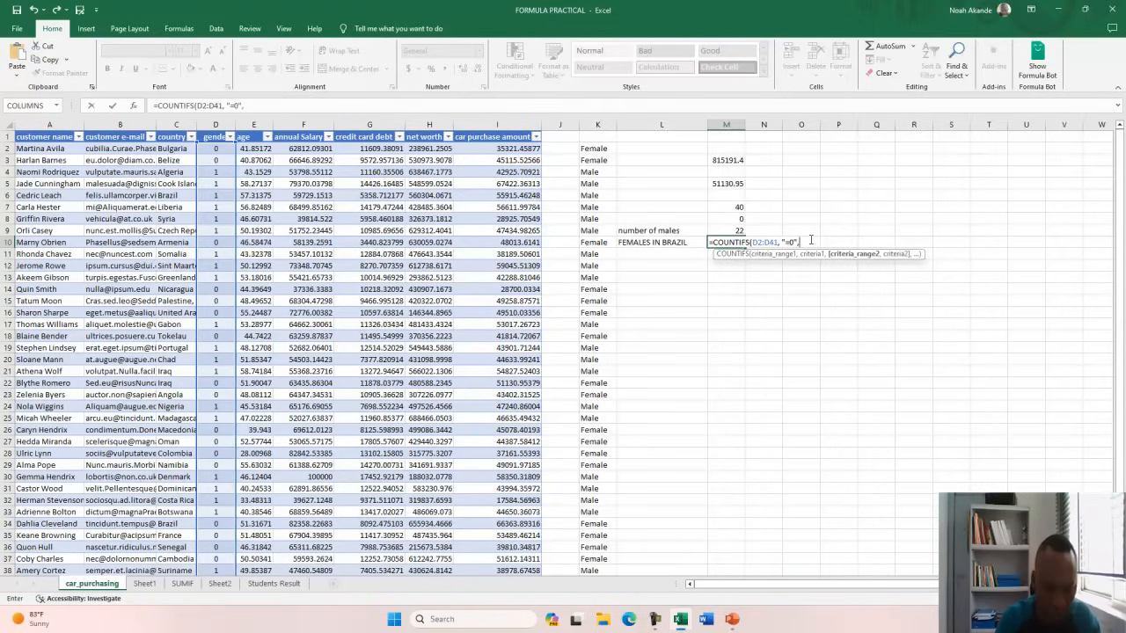
Set the second criteria range of the COUNTIFS formula to the country cells C2:C41.
text(C2)
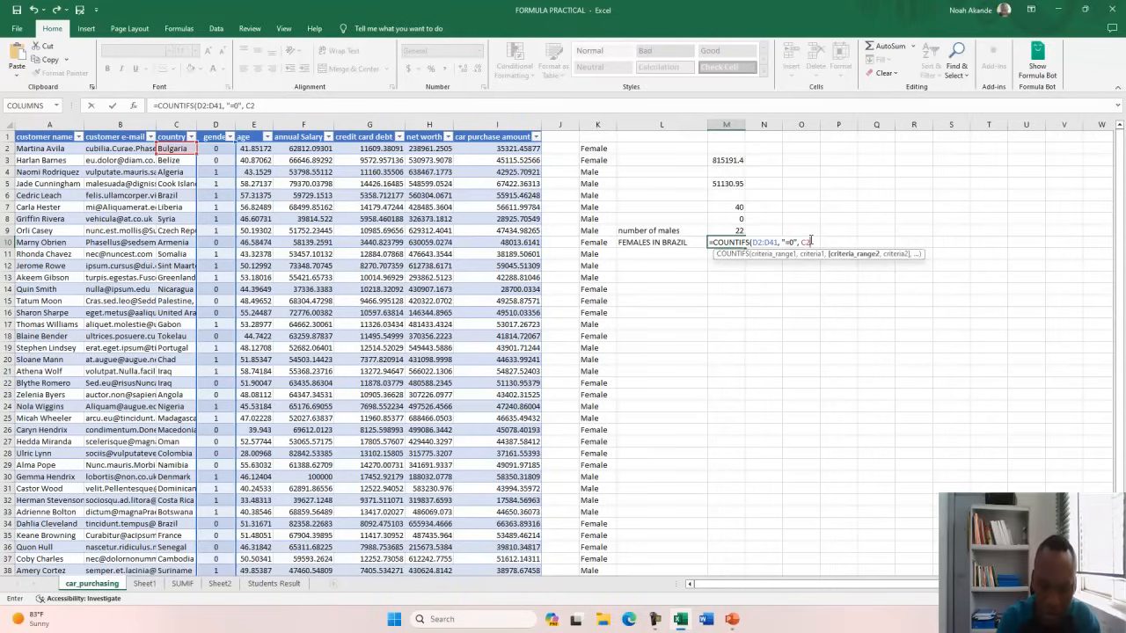
text(:)
text(C42)
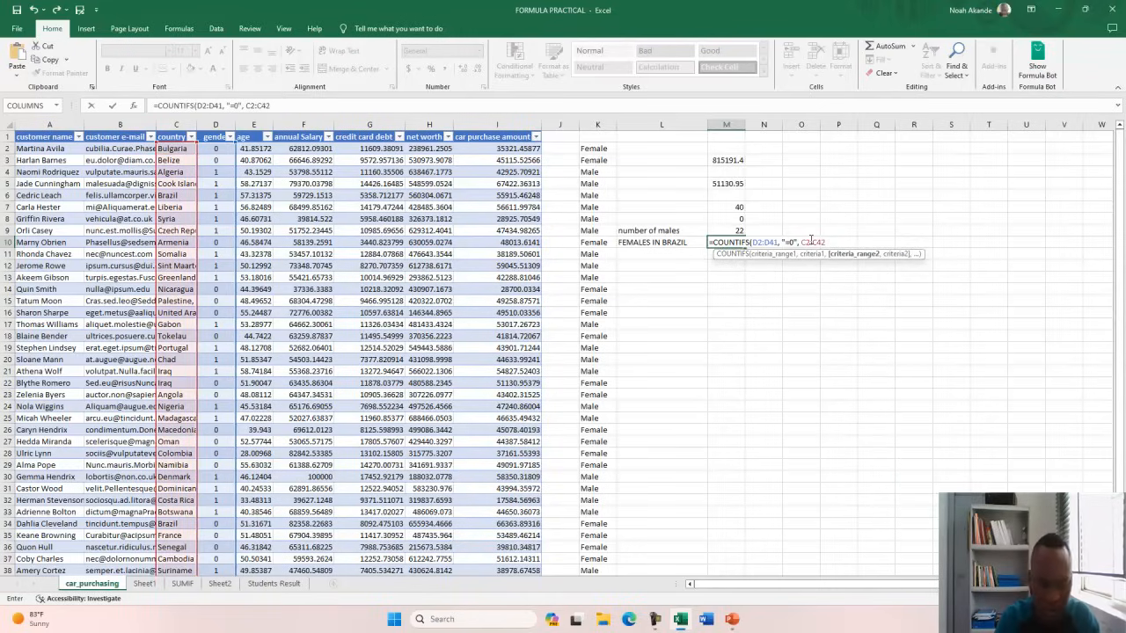
key(BackSpace)
text(1,)
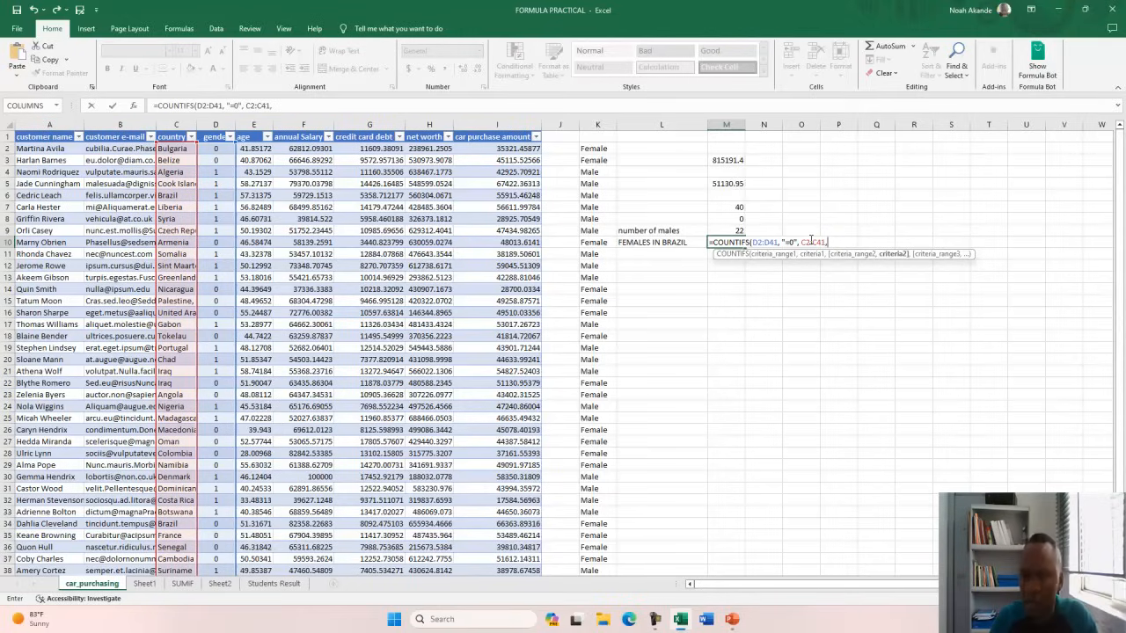
Add the country criterion "=Brazil" to the COUNTIFS formula in M10 and complete it.
text("+)
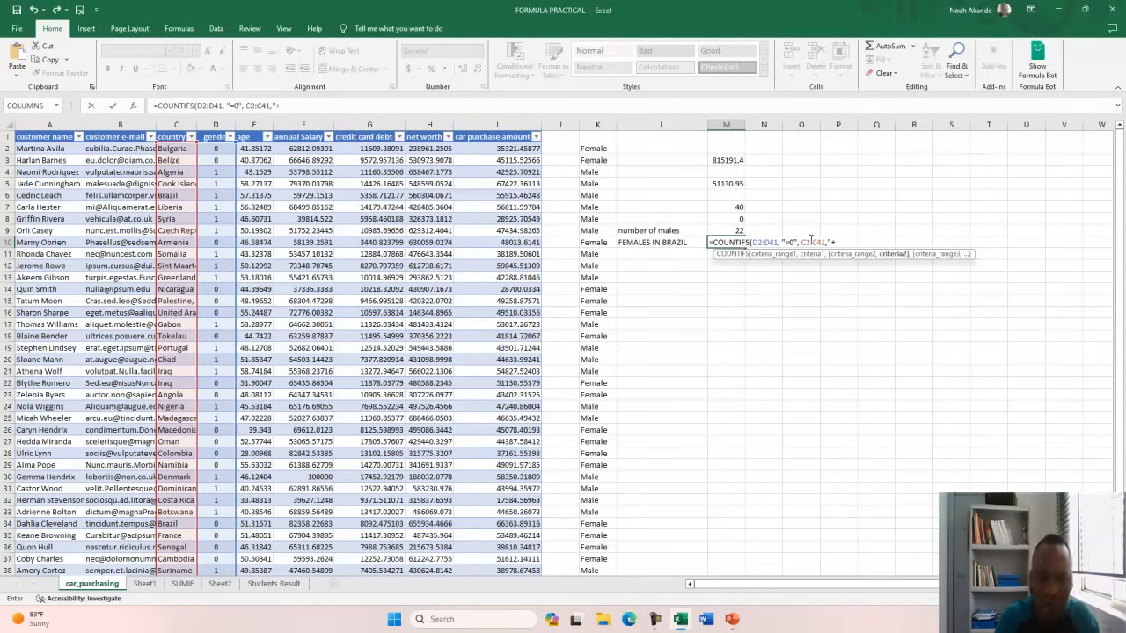
key(BackSpace)
text(=)
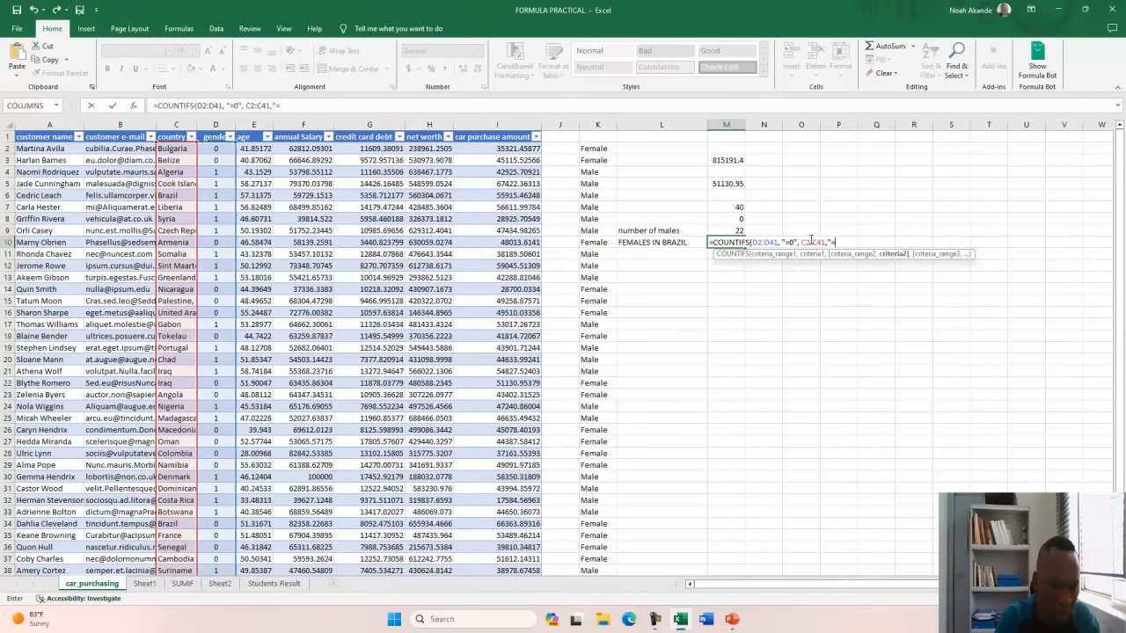
text(b)
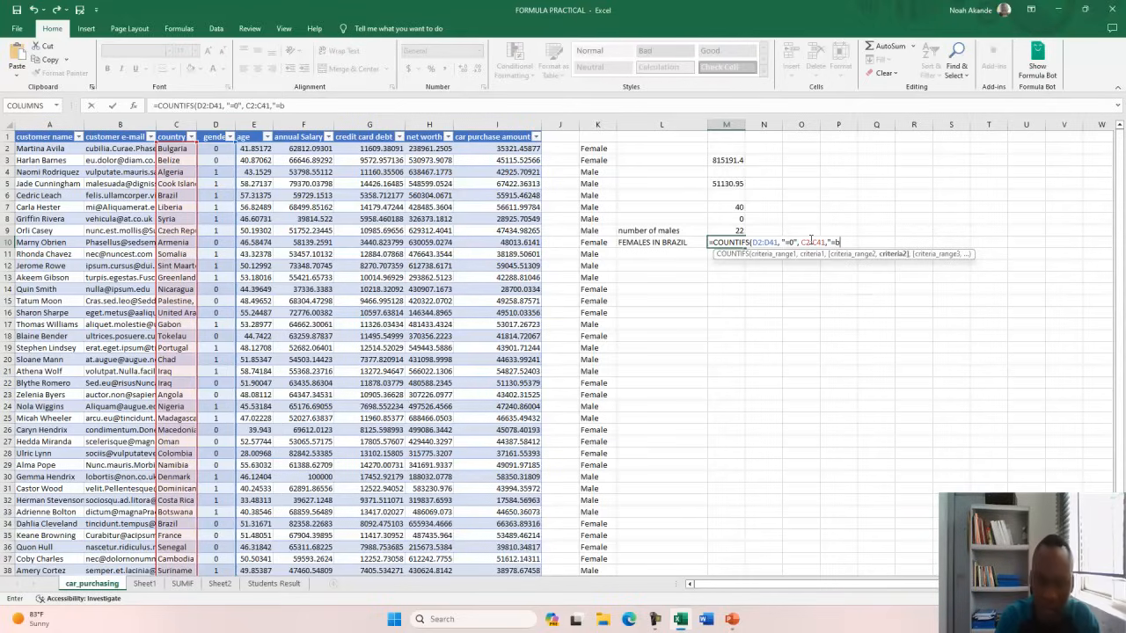
text(RAZIL)
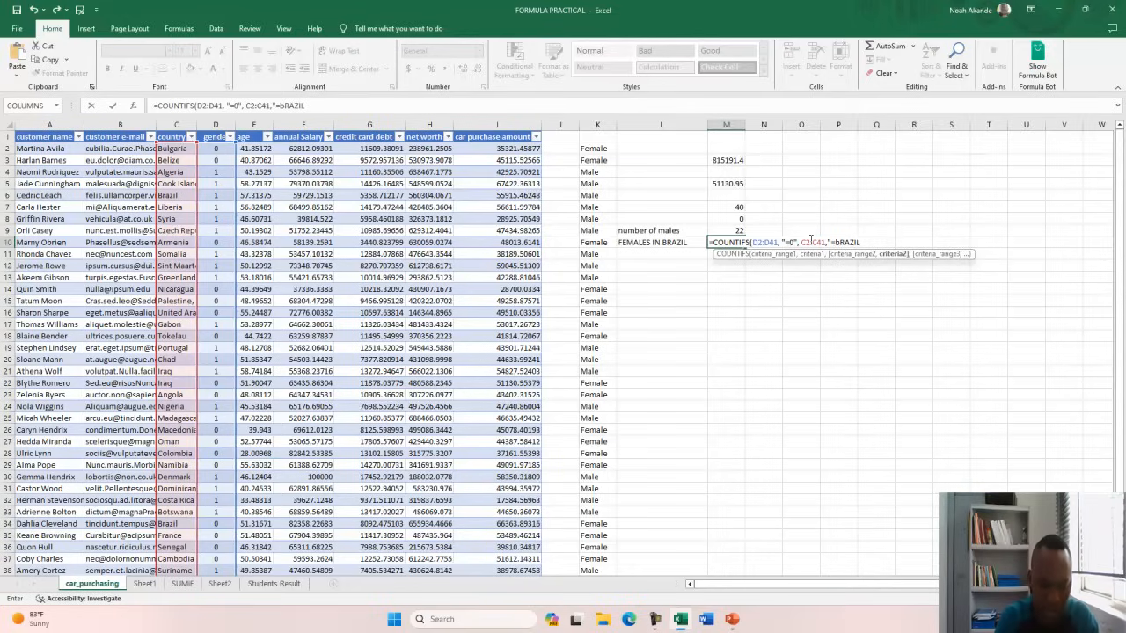
text(")
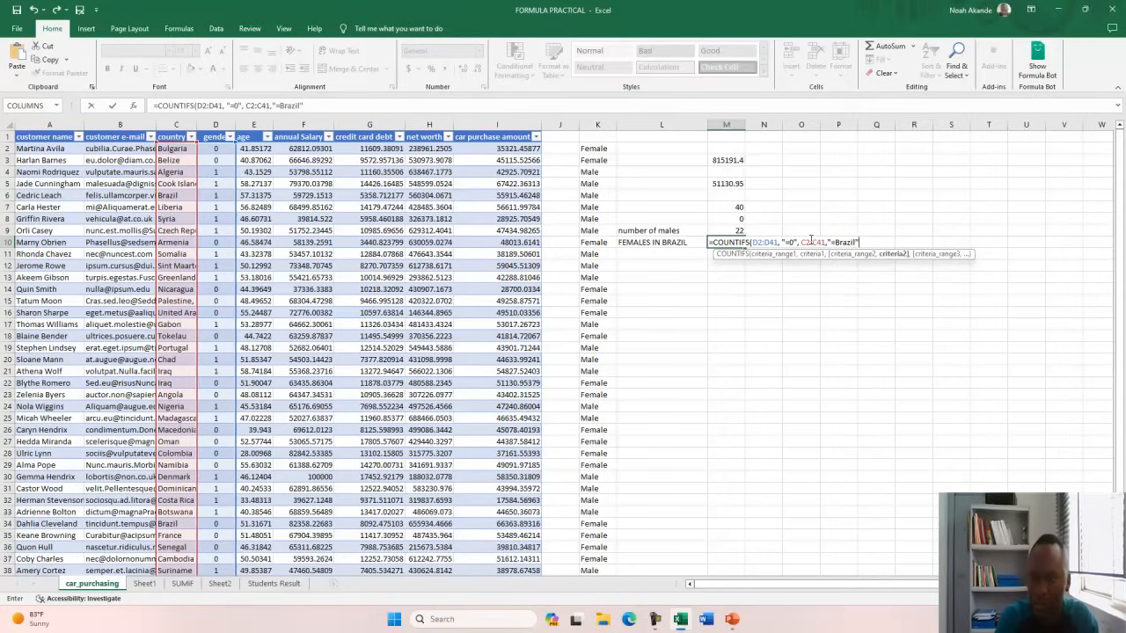
text())
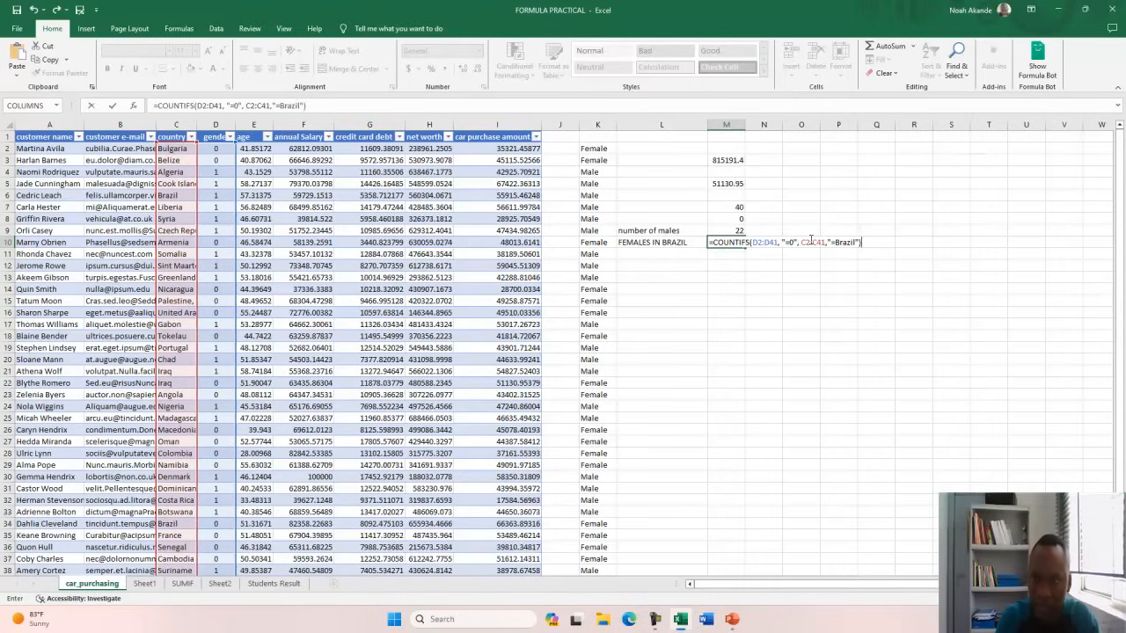
key(Return)
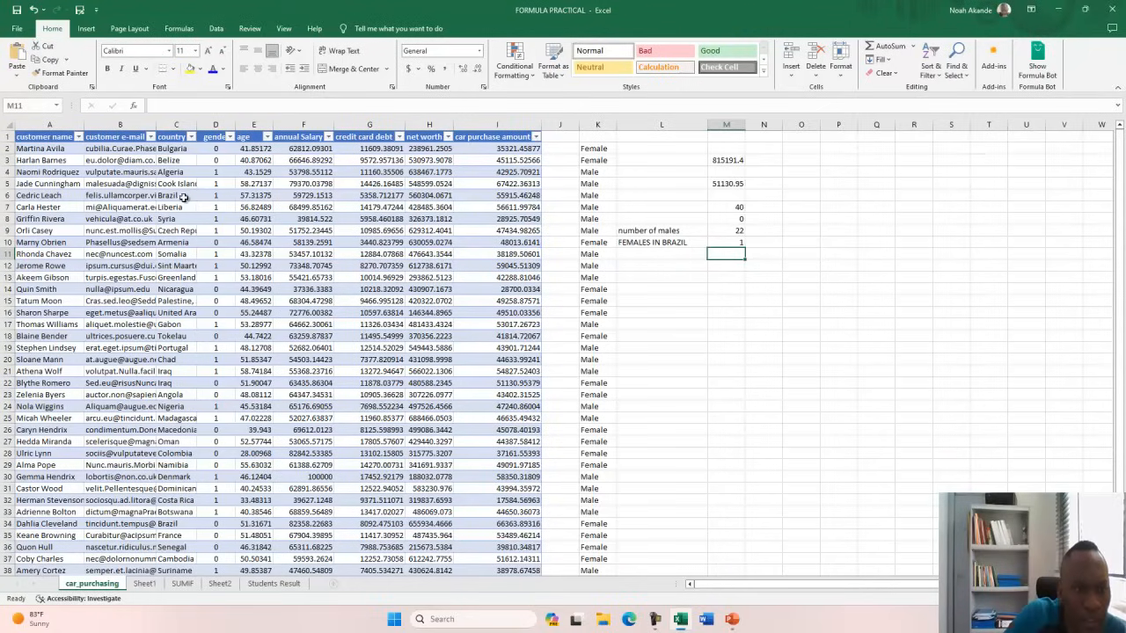
Check the M10 result against the Brazil rows in the country column and their gender values.
click(184, 195)
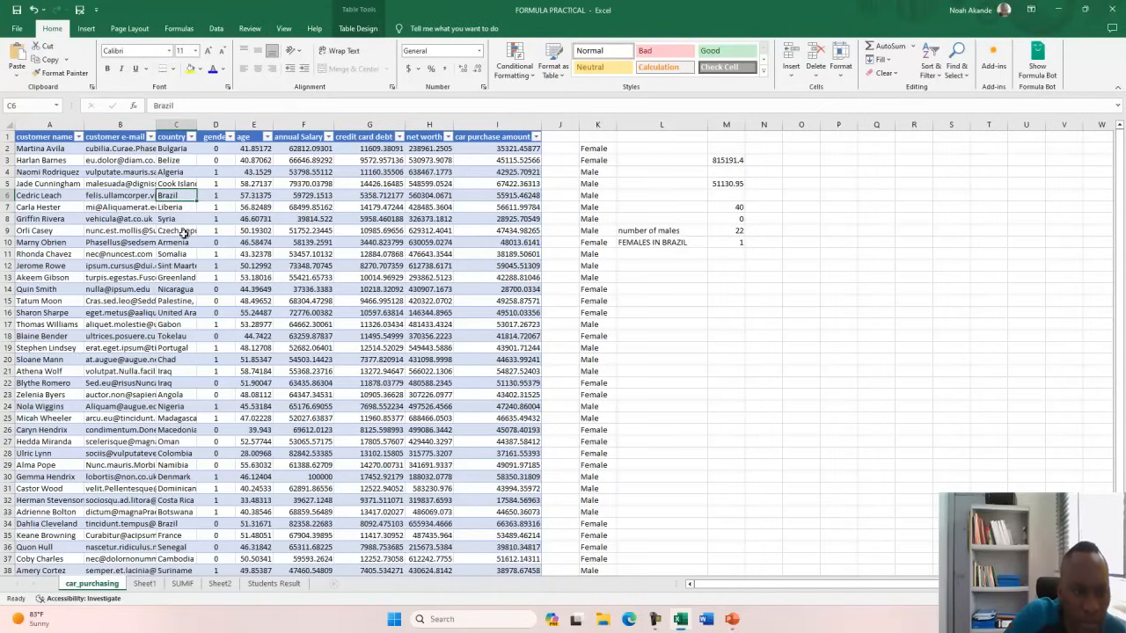
scroll(181, 343, down, 1)
scroll(181, 343, down, 1)
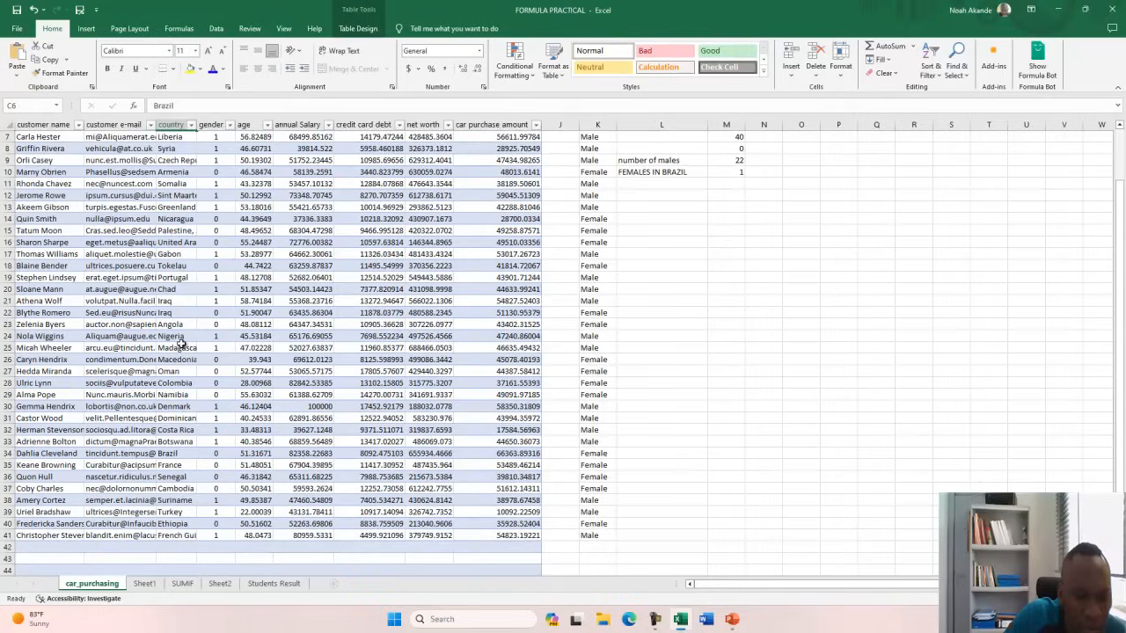
click(211, 453)
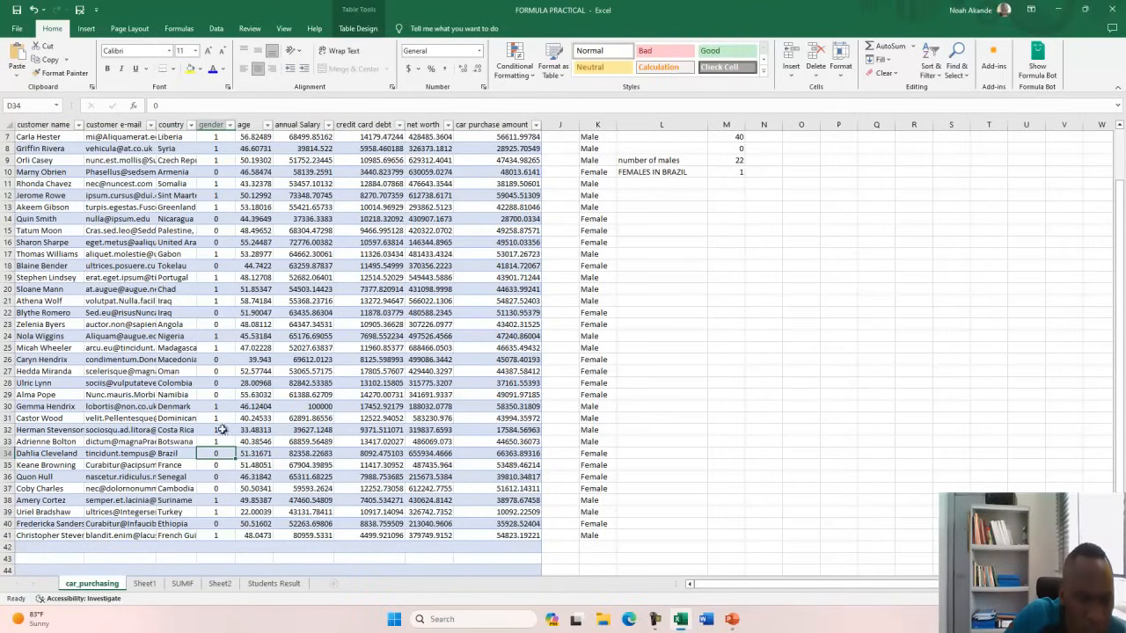
scroll(610, 238, up, 1)
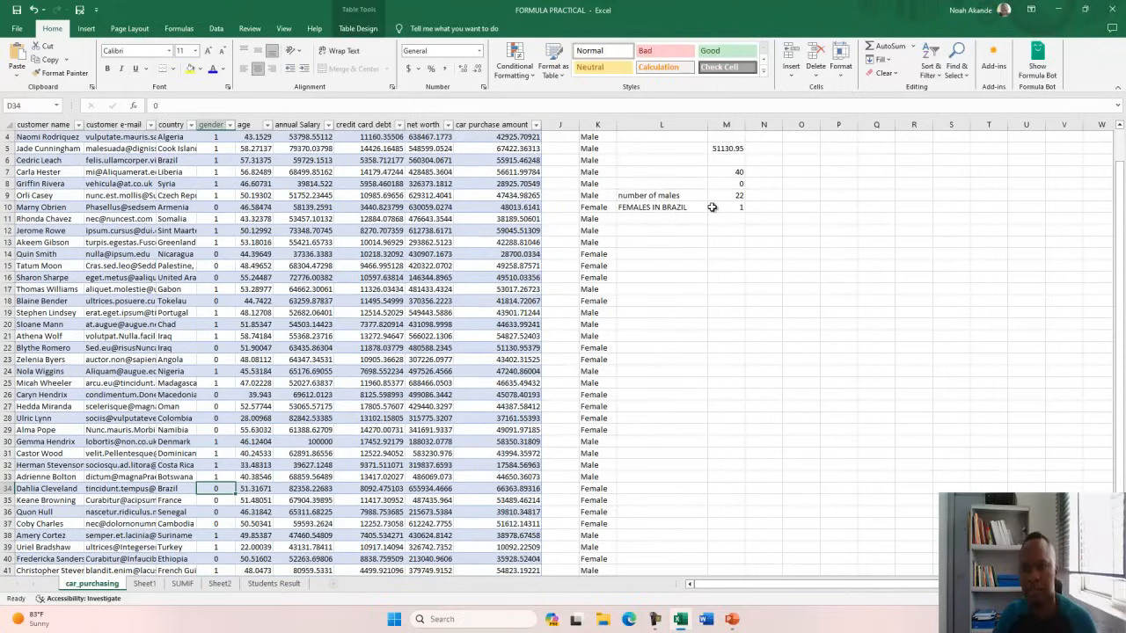
Review the ranges and criteria of the COUNTIFS formula in M10, leaving the formula as it is.
click(712, 206)
double_click(713, 207)
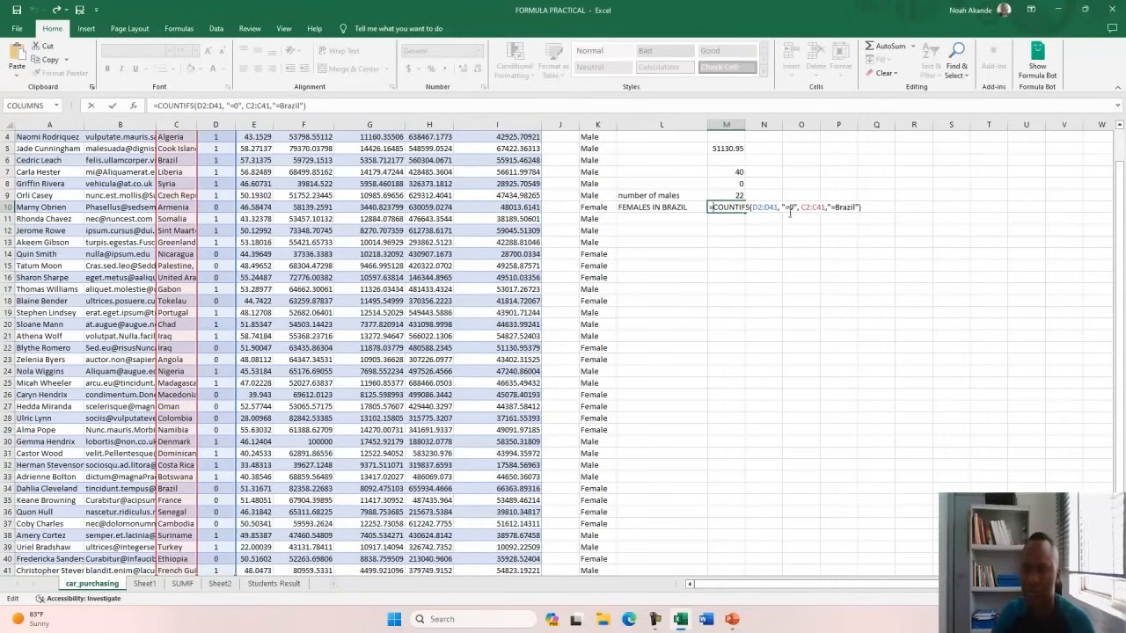
click(640, 252)
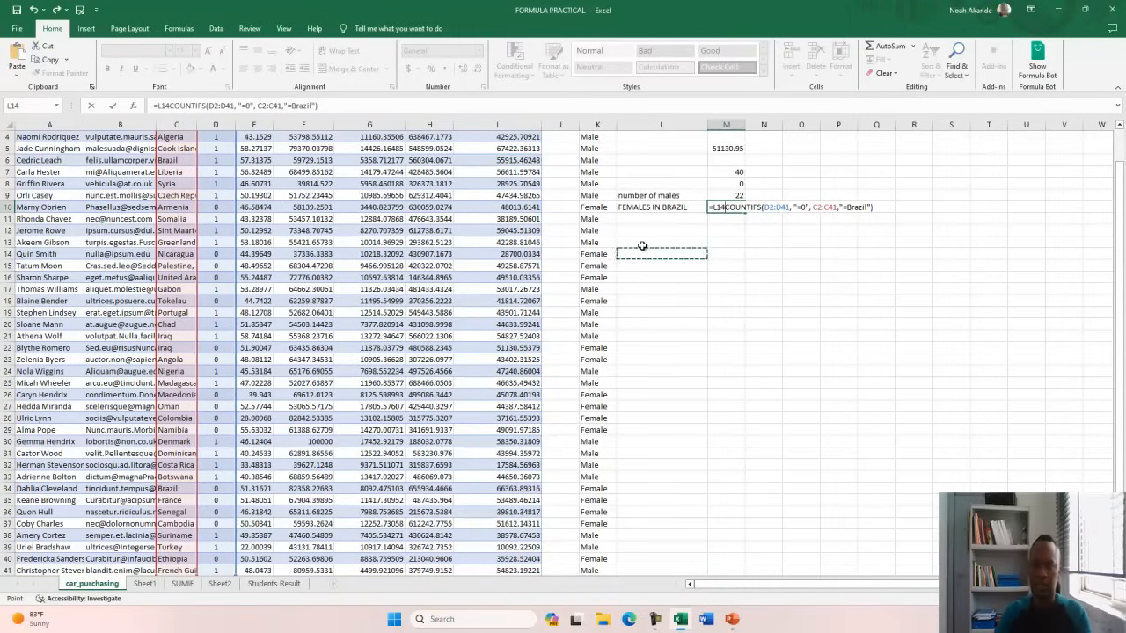
key(Escape)
Switch to the PowerPoint slide to read the next practice question, and return to the Excel workbook.
key(alt+Tab)
click(637, 238)
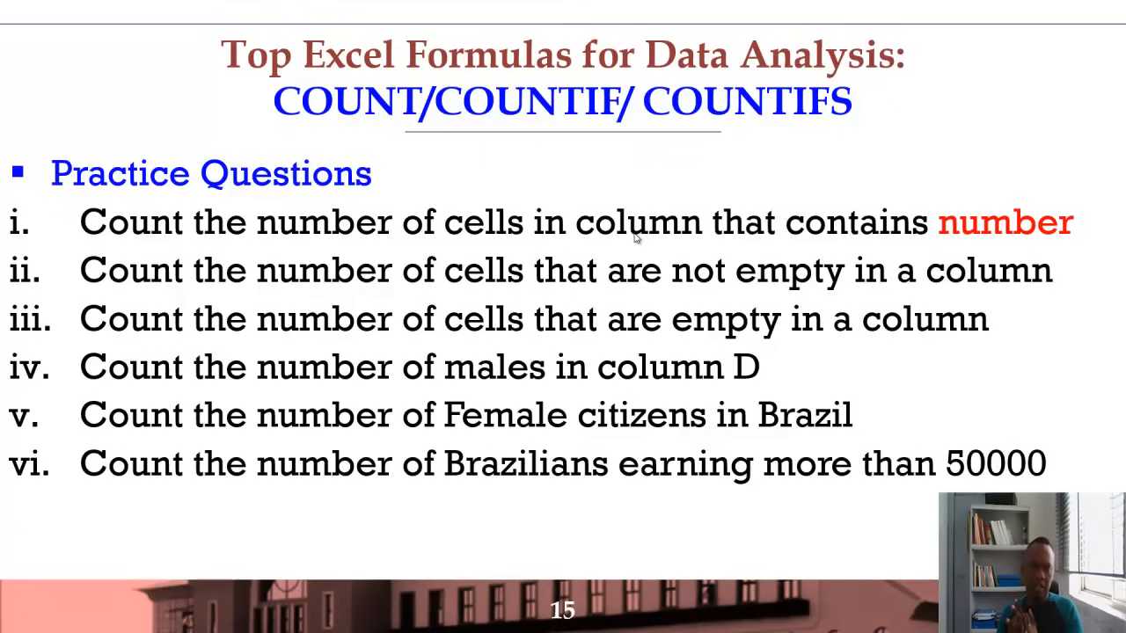
key(alt+Tab)
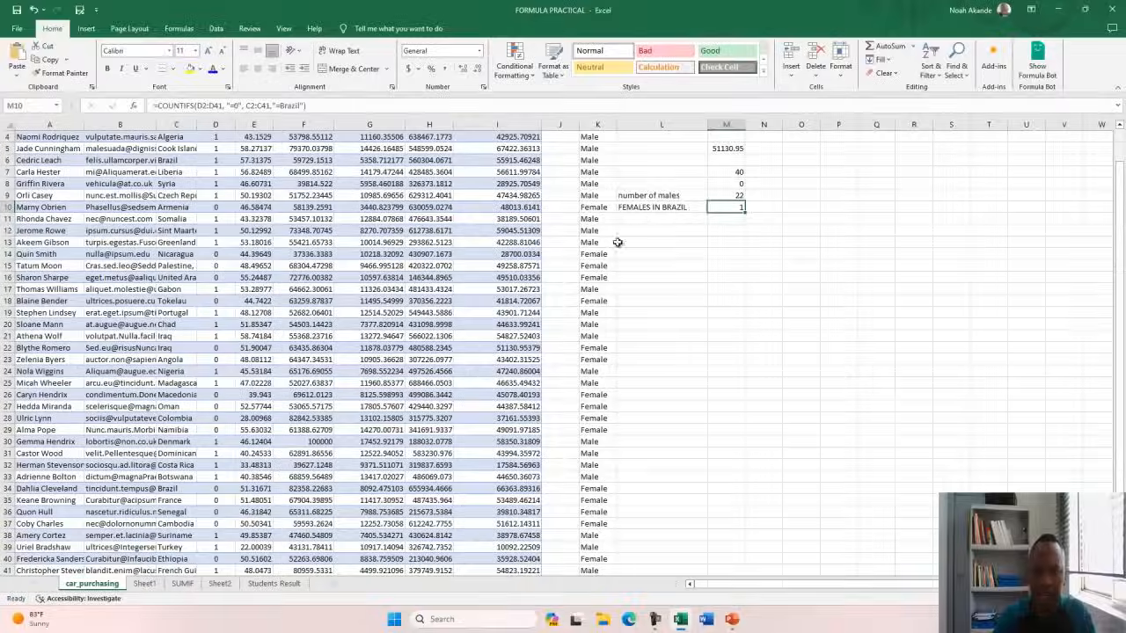
Label cell L11 "BRAZILIANS EARNING MORE THAN 50000" and widen column L to fit the text.
click(644, 219)
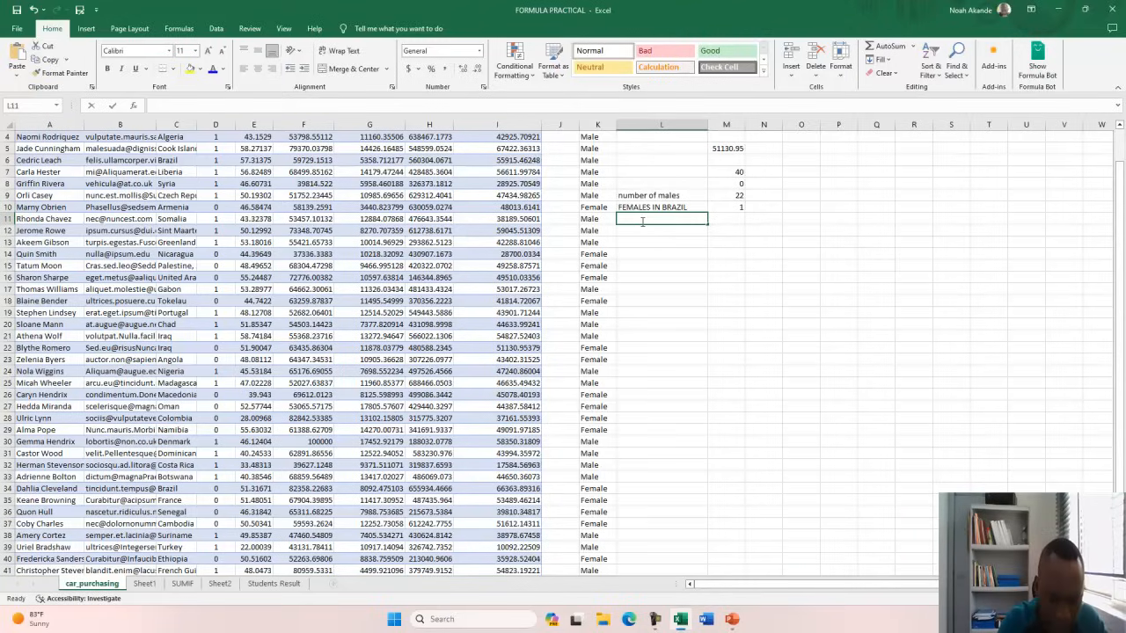
text(brazil)
key(BackSpace)
key(BackSpace)
key(BackSpace)
key(BackSpace)
key(BackSpace)
key(BackSpace)
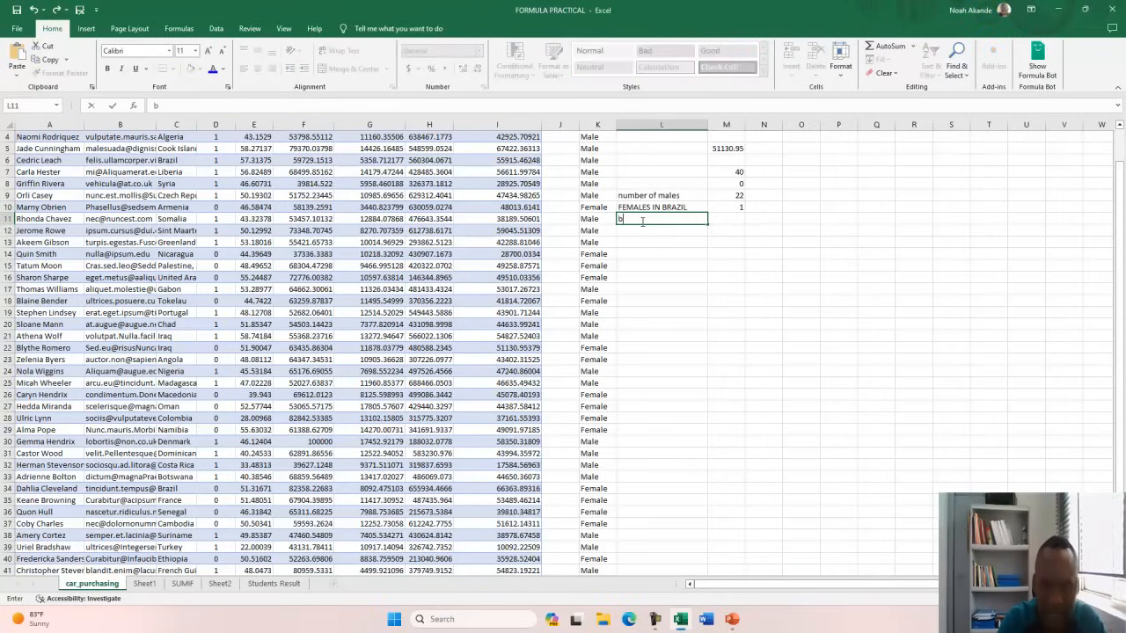
text(B)
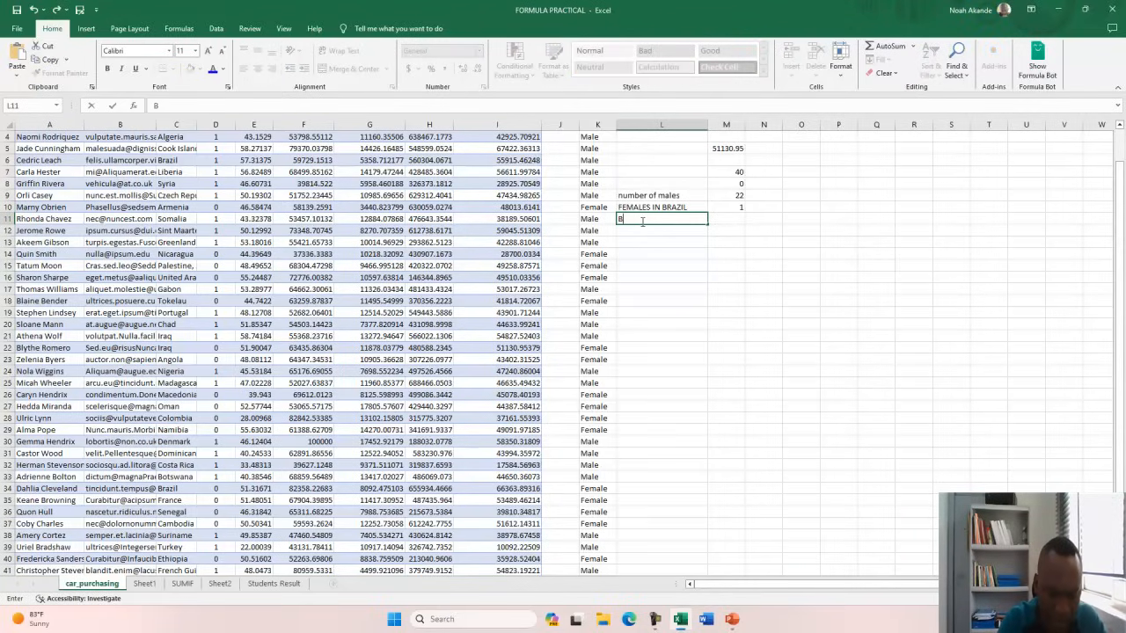
text(RAZILIANS EA)
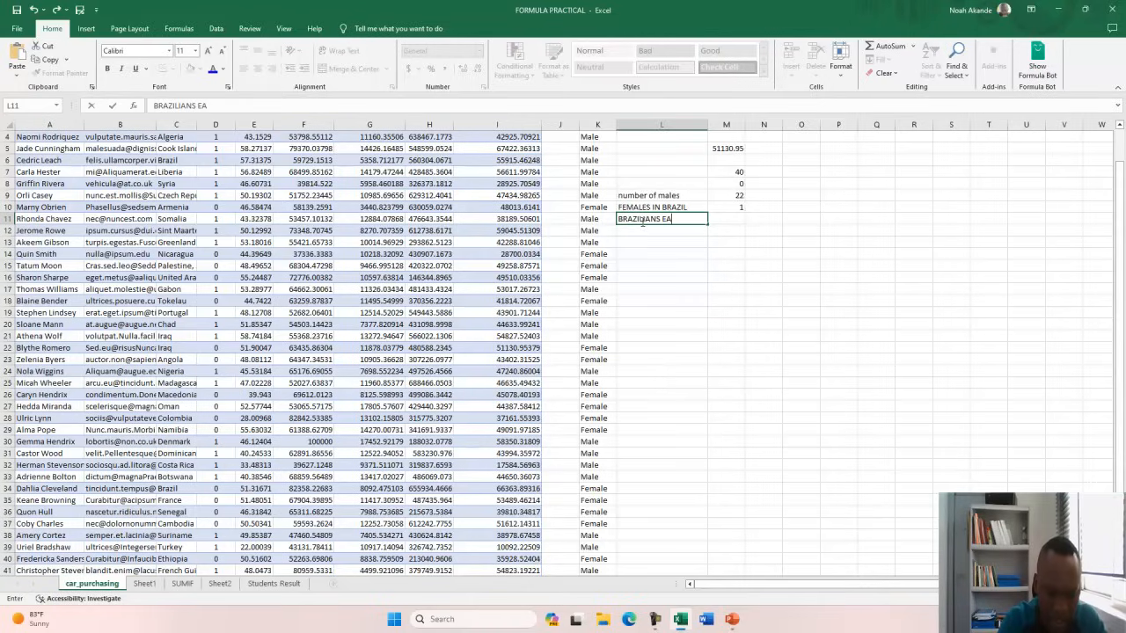
text(RNING MORE)
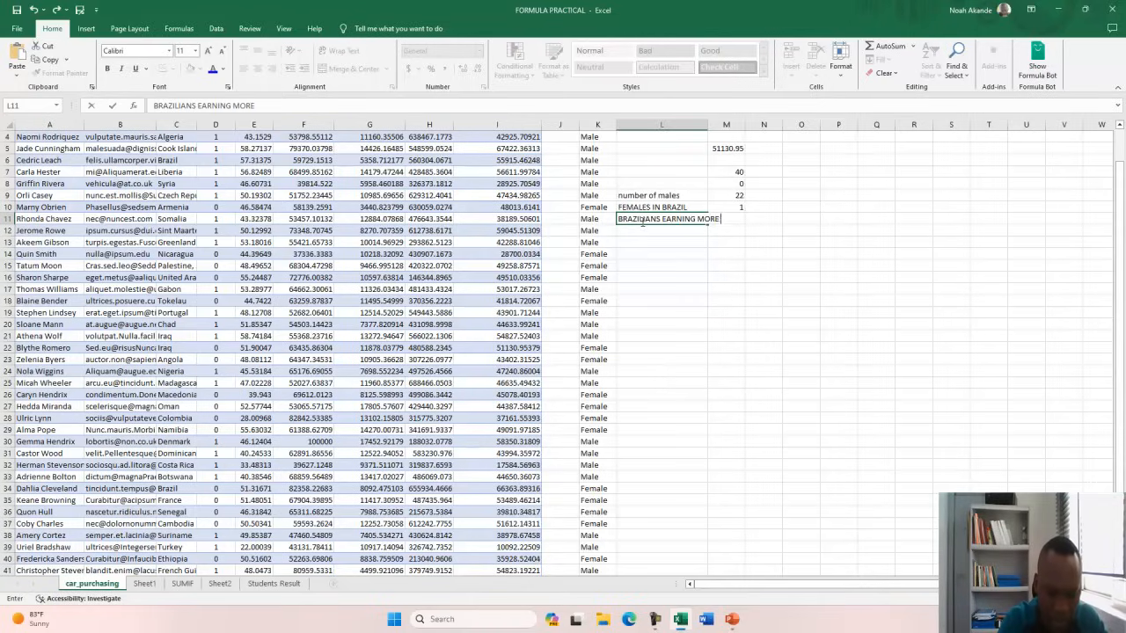
text( THAN 50000)
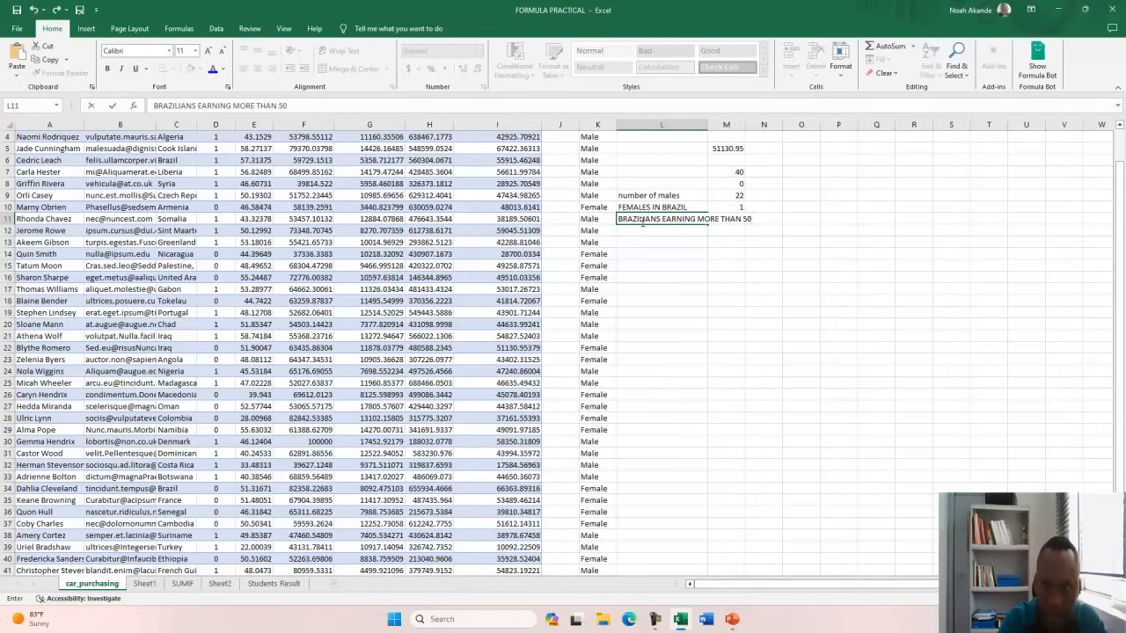
click(796, 173)
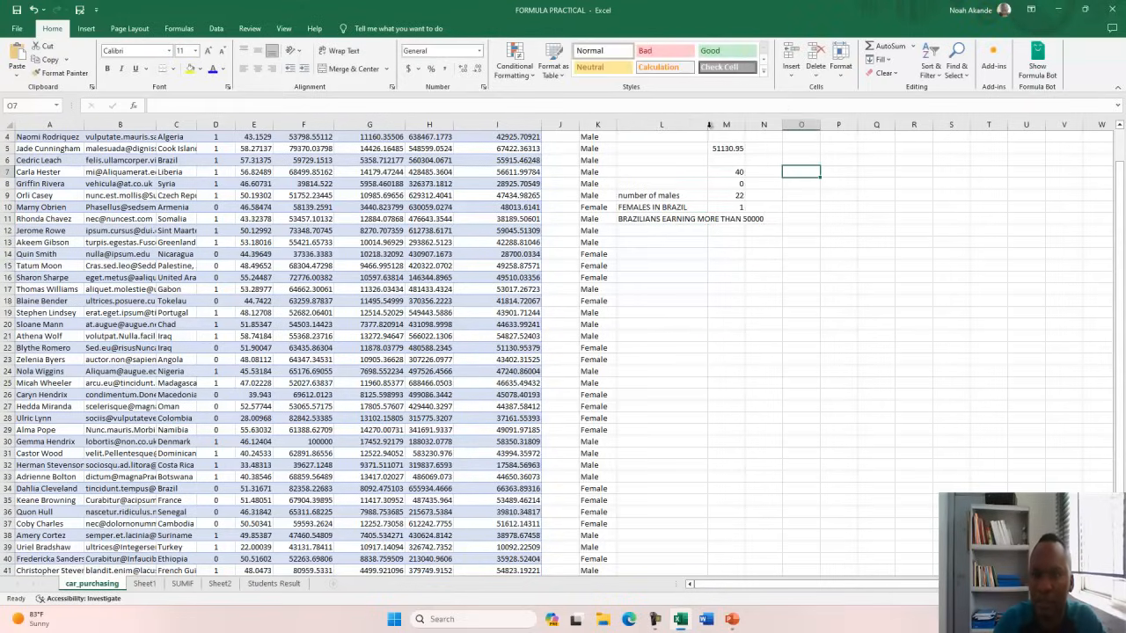
double_click(709, 127)
Start a COUNTIFS formula in M11 with the country cells C2:C41 as the first criteria range.
click(786, 218)
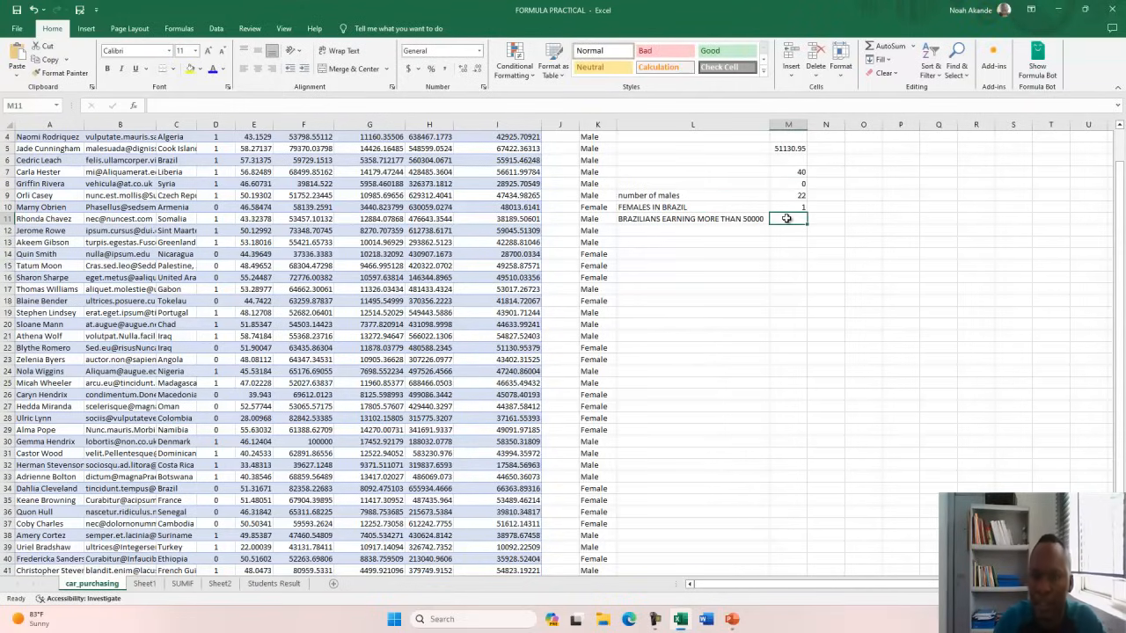
text(=COUNT)
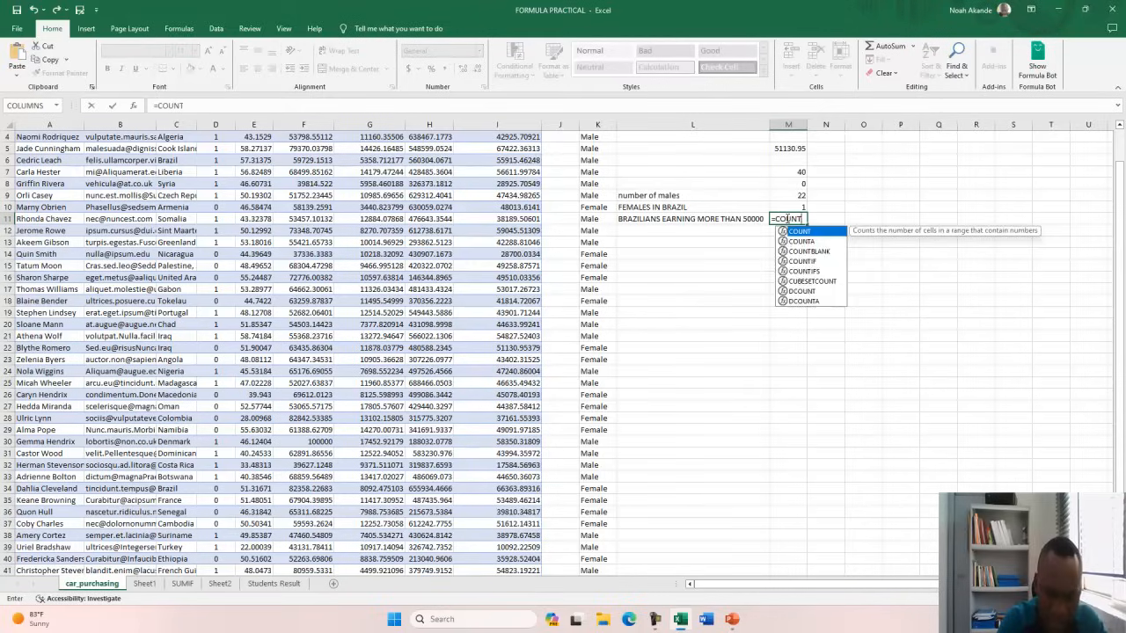
text(IFS)
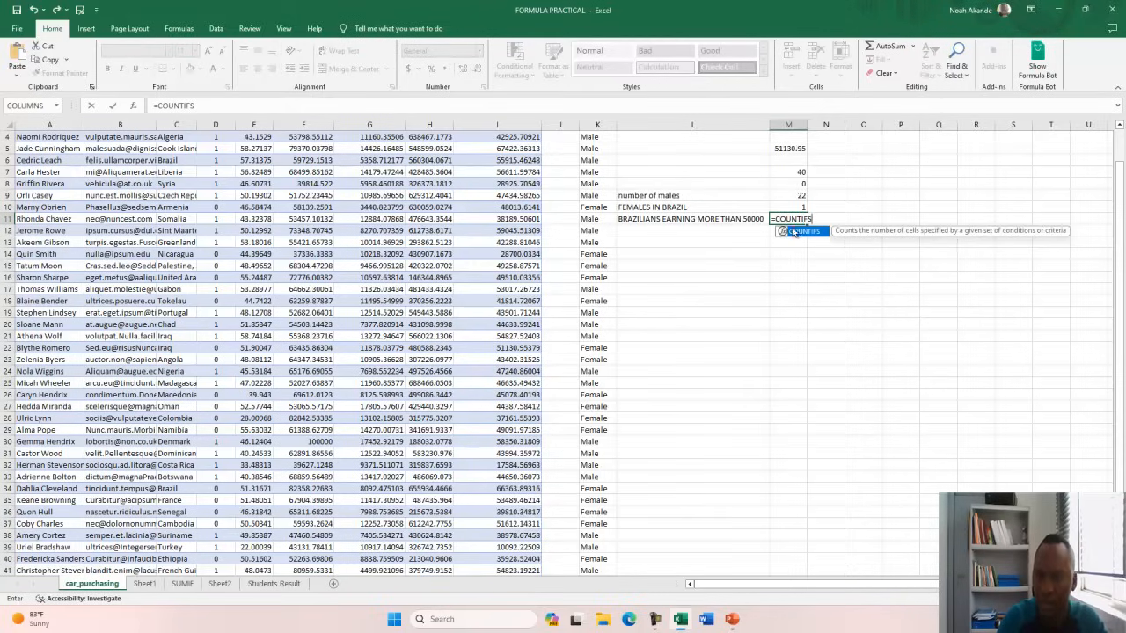
double_click(803, 232)
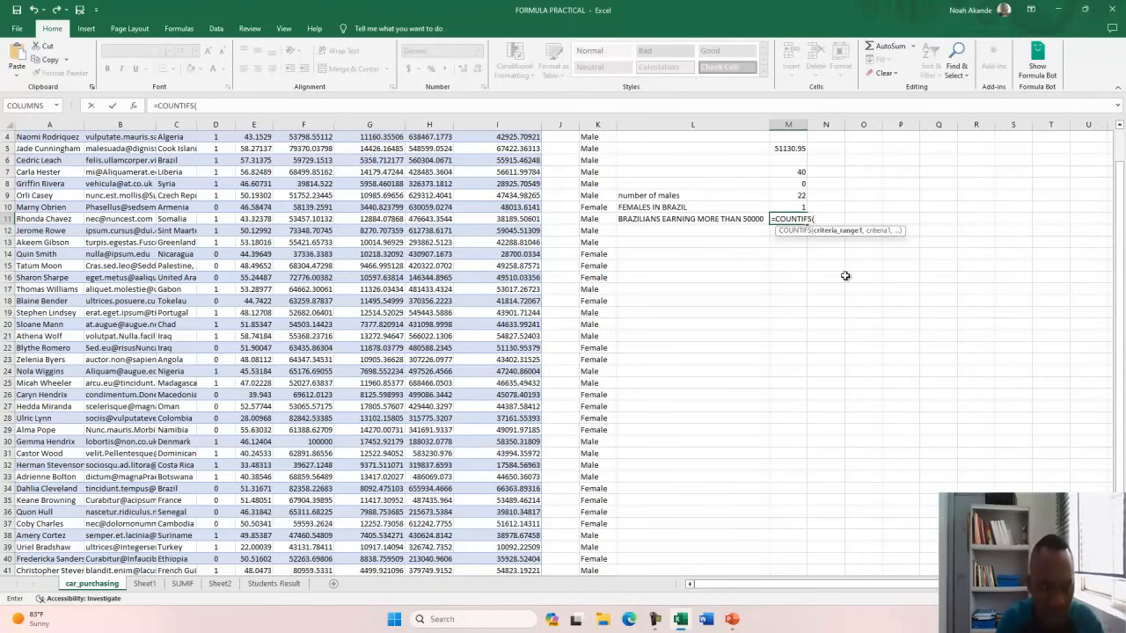
scroll(400, 186, up, 1)
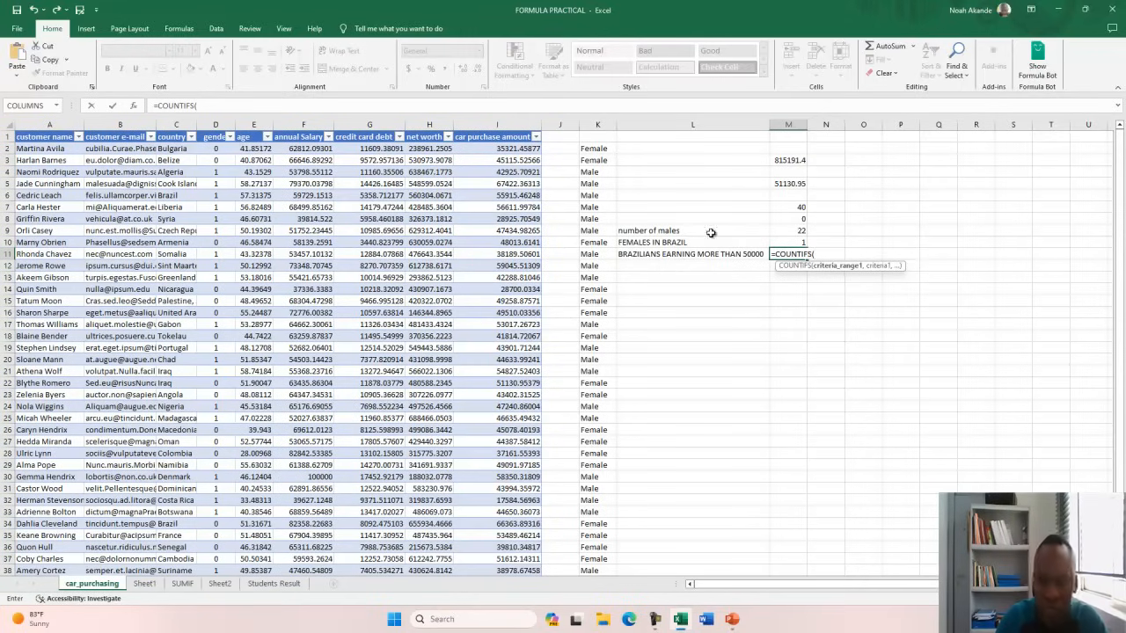
text(c2:C41)
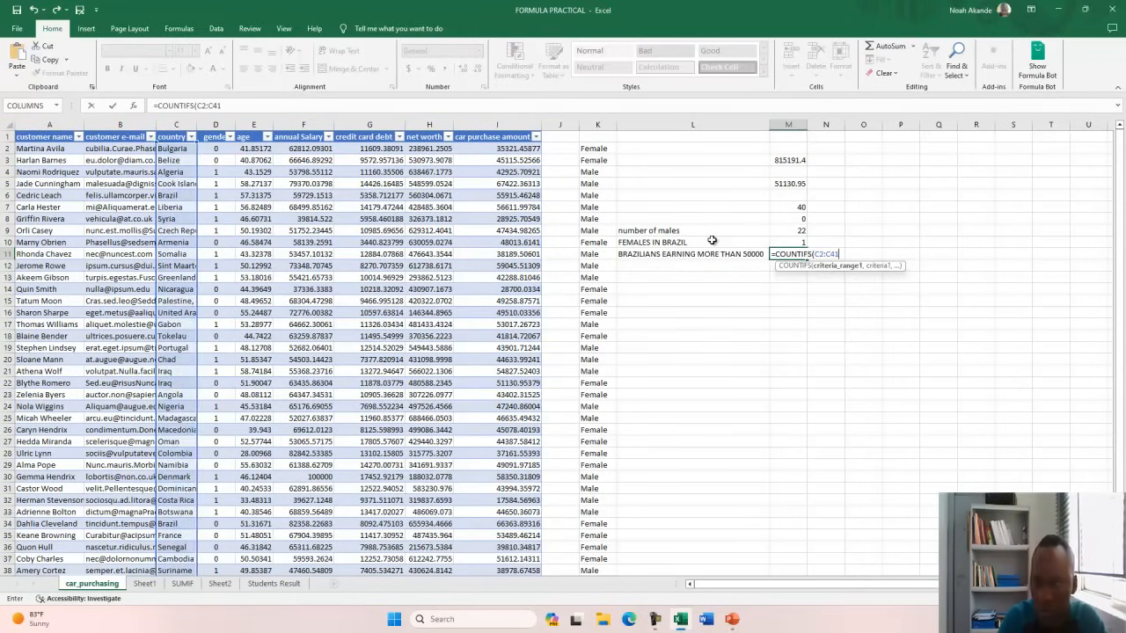
Add "Brazil" as the criterion for the country range in the M11 formula.
text(,)
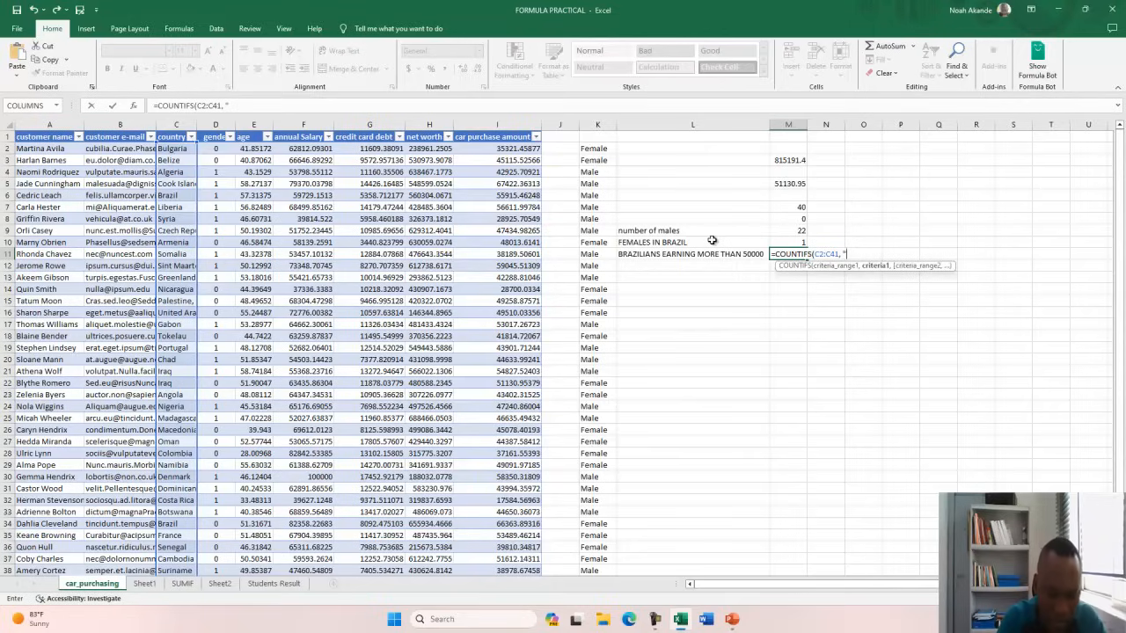
text( "b)
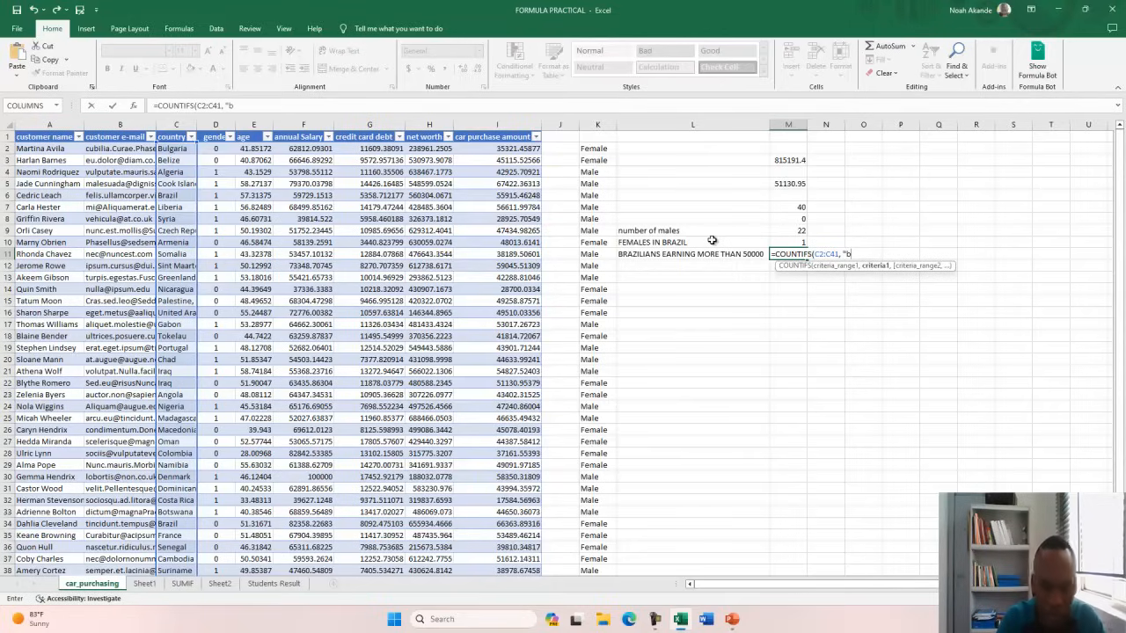
text(RAZIL )
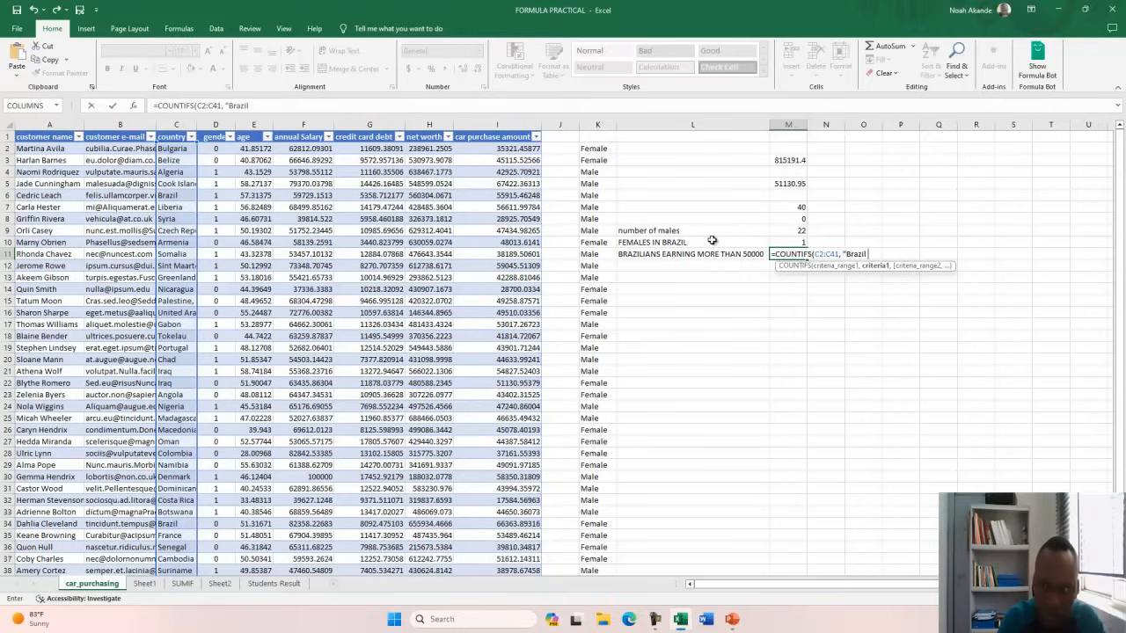
text(")
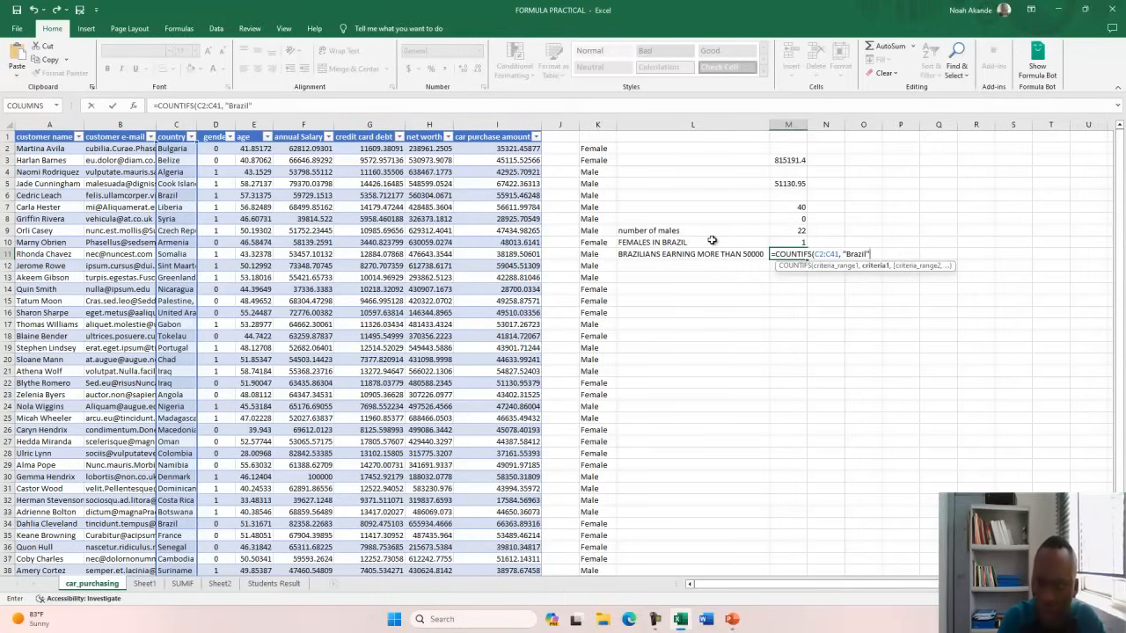
Add the annual salary range F2:F41 with the criterion ">50000" to the M11 COUNTIFS formula and complete it.
text(,)
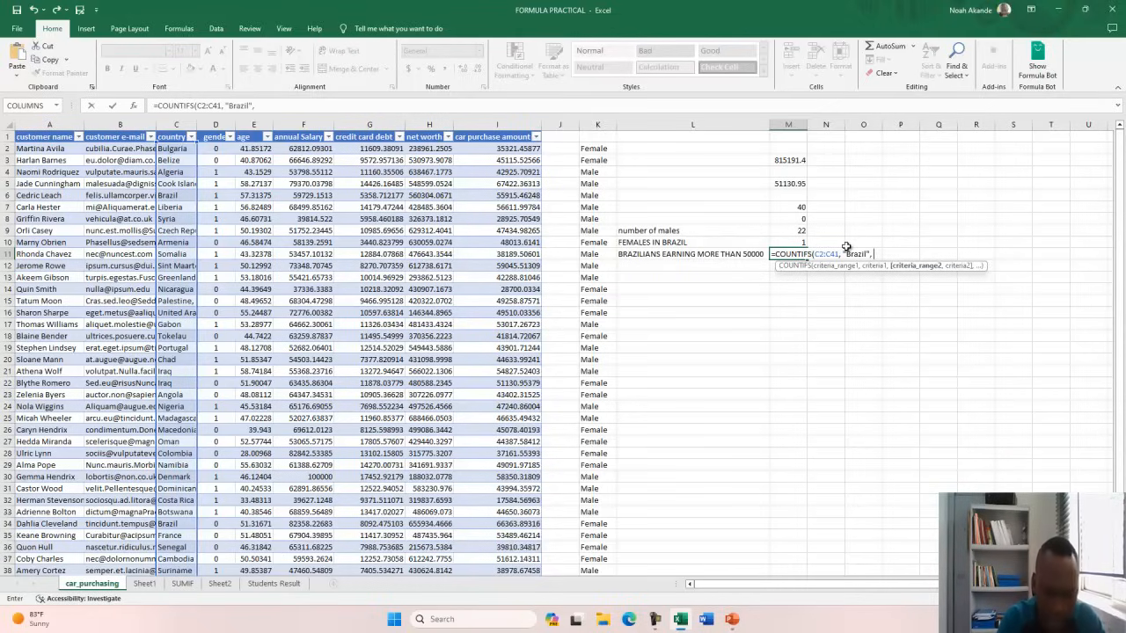
text(F2:)
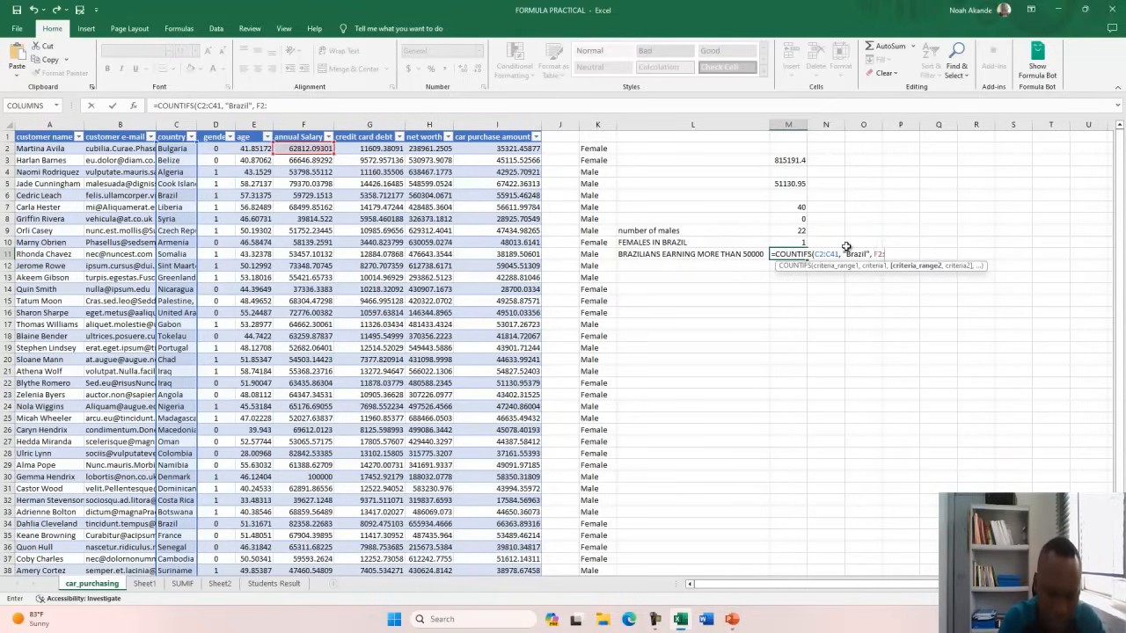
text(F41)
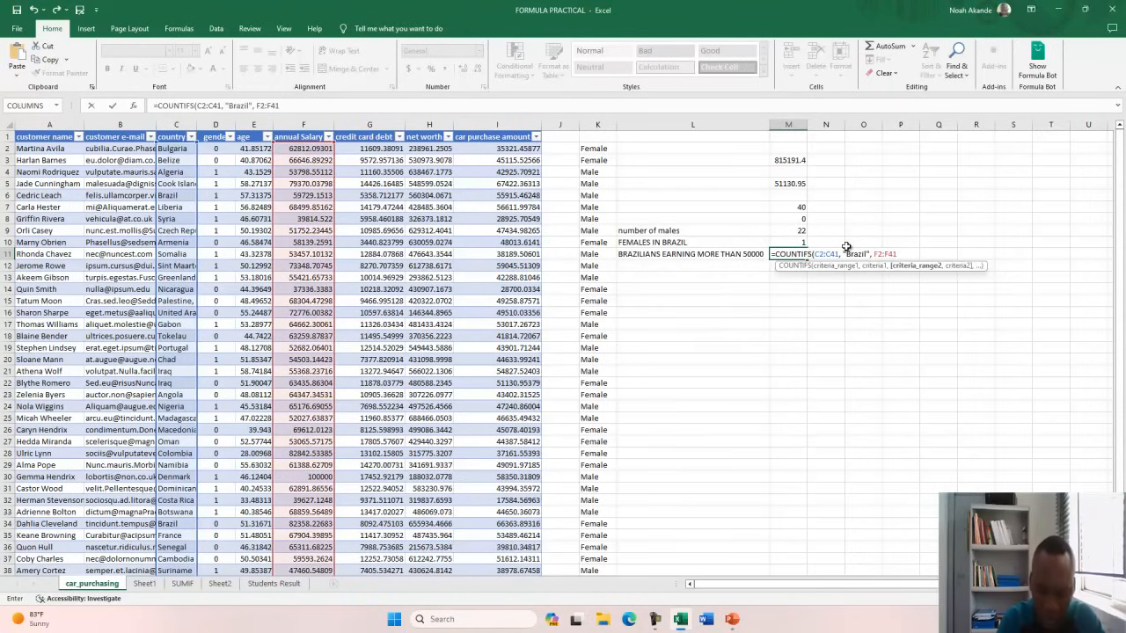
text(, ")
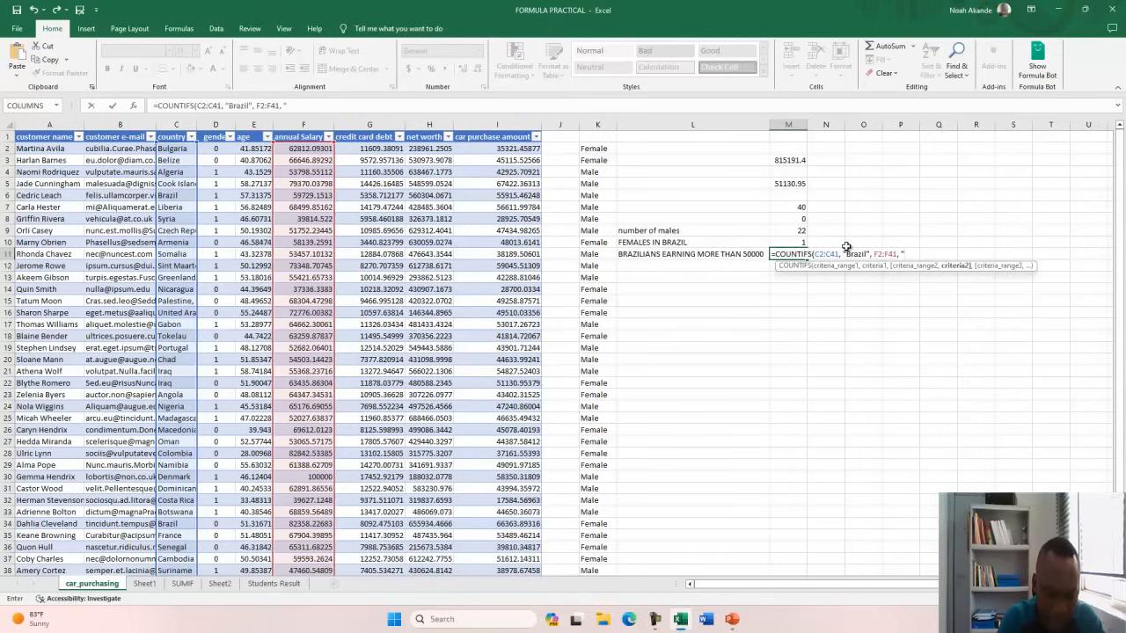
text(>50000)
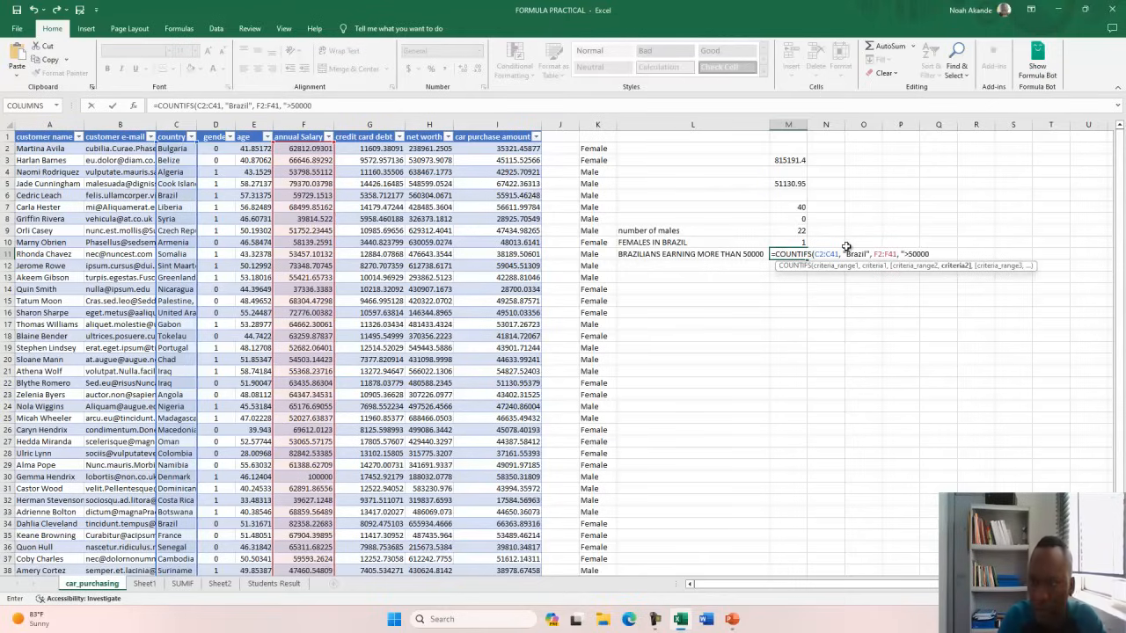
text(")
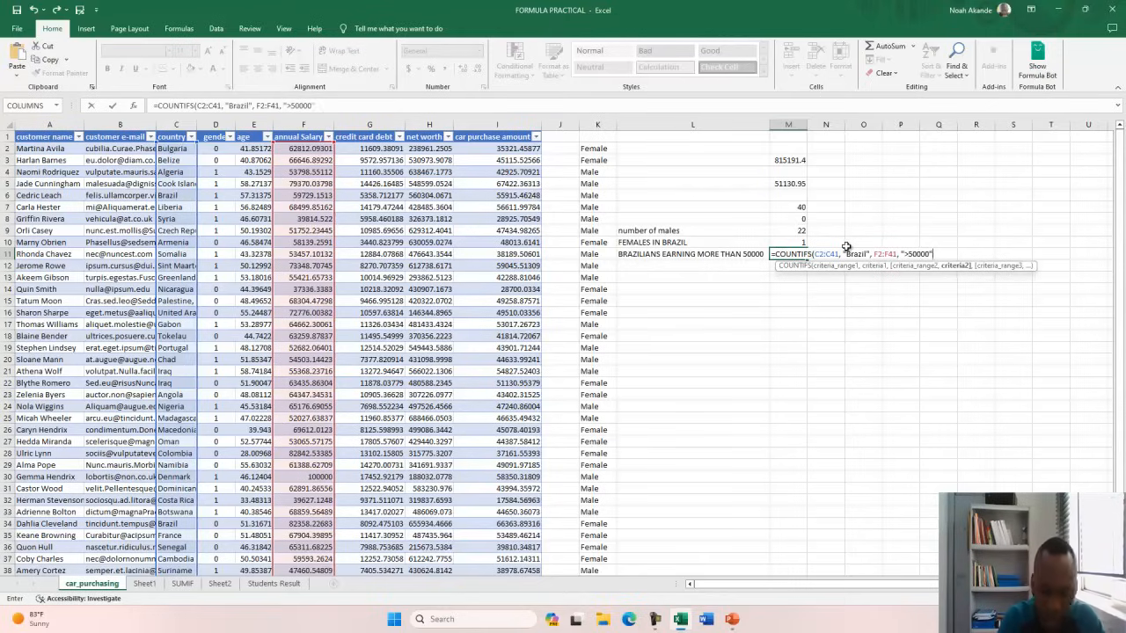
text())
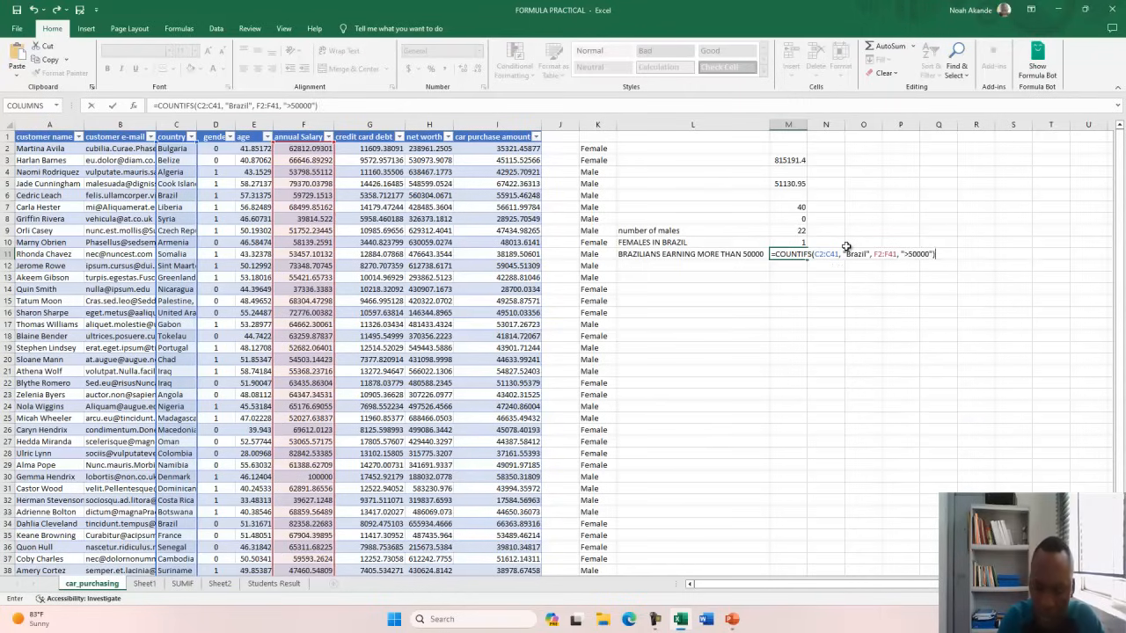
key(Return)
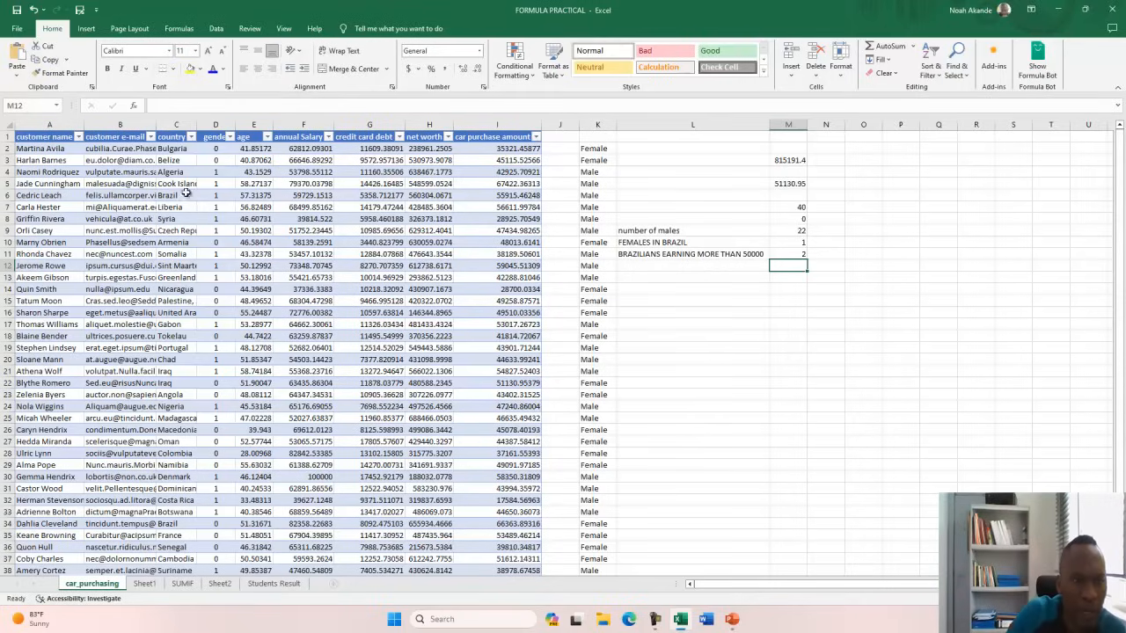
Check the M11 result against the annual salaries of the Brazil rows, 6 and 34.
click(185, 196)
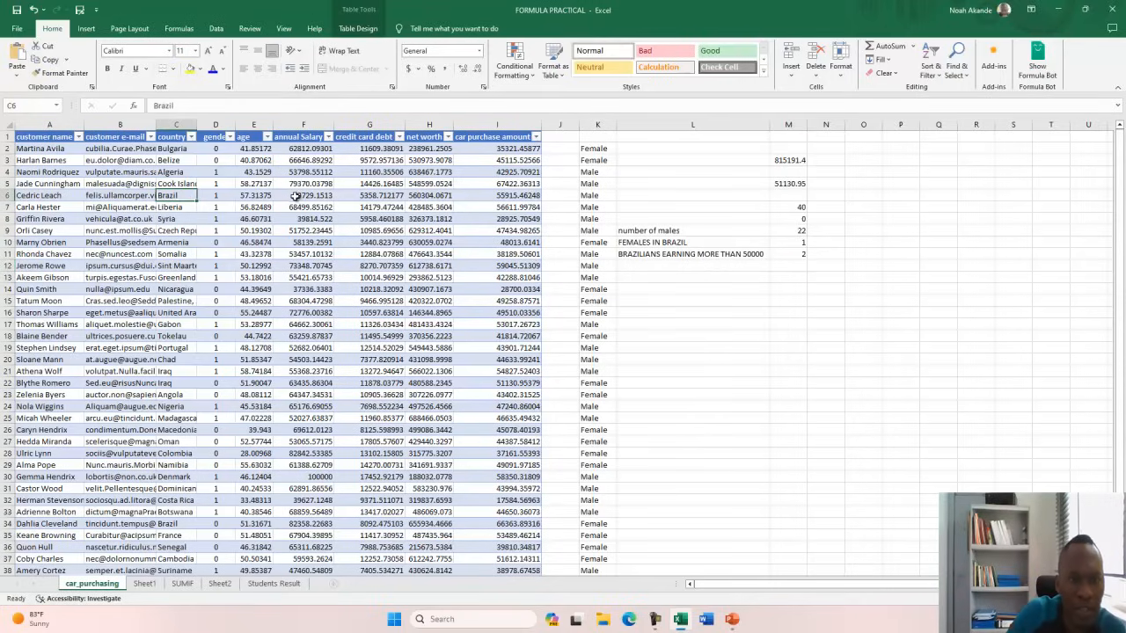
click(295, 195)
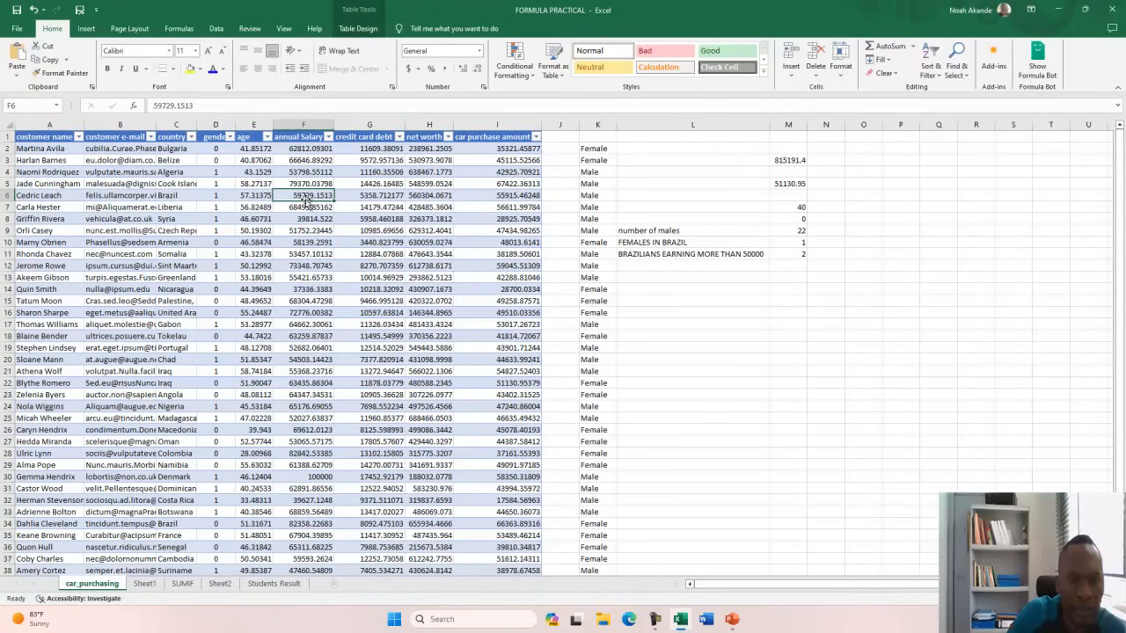
scroll(185, 434, down, 1)
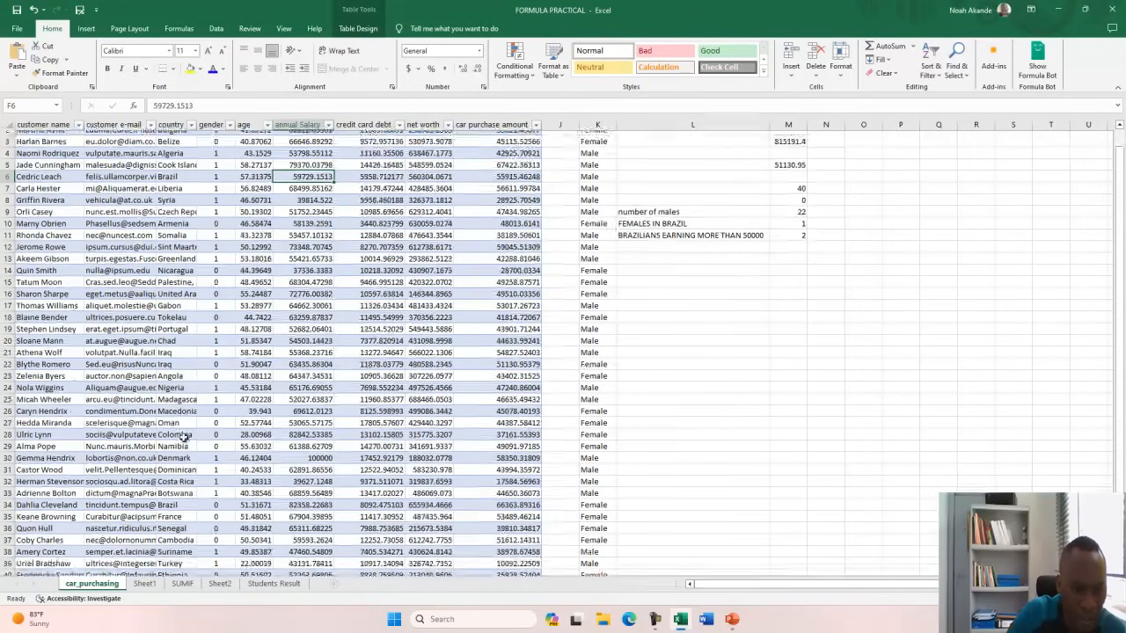
click(176, 488)
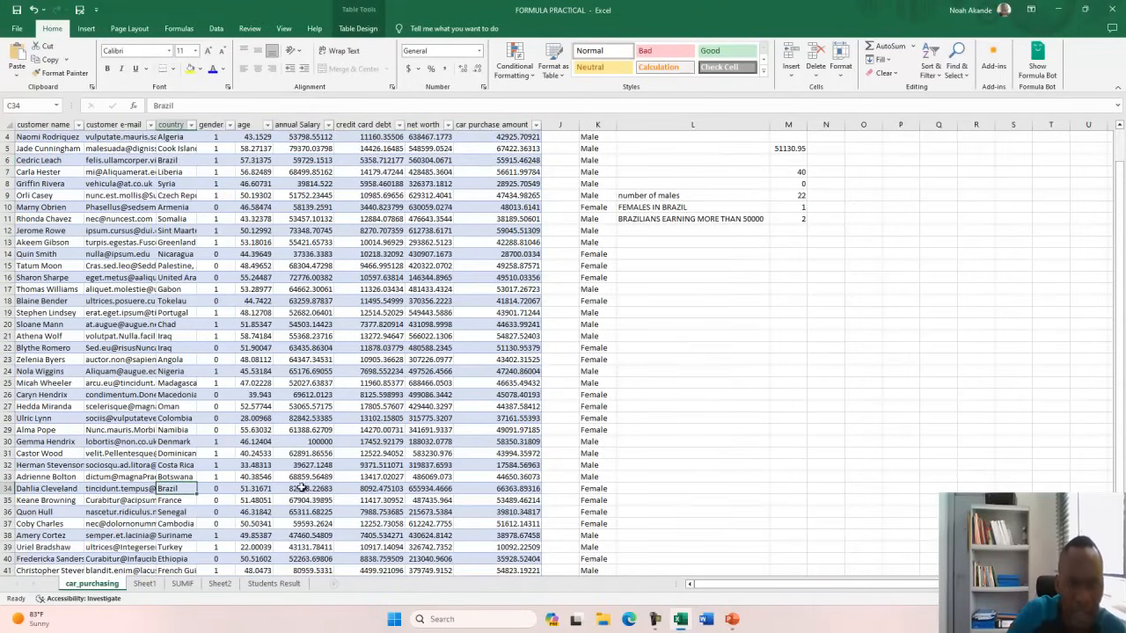
click(306, 489)
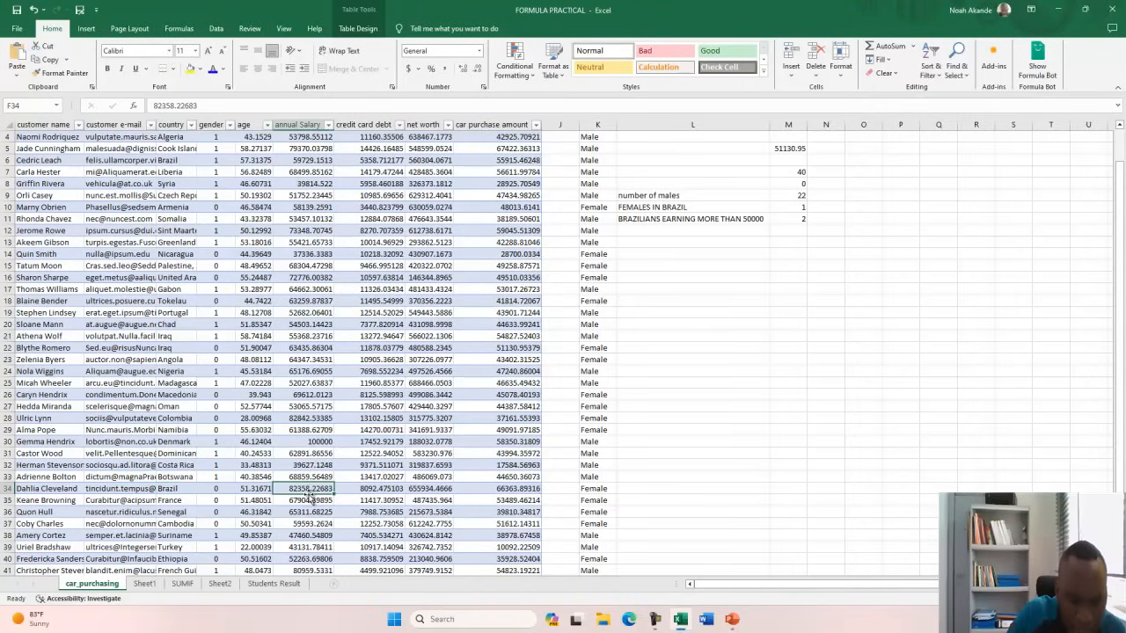
click(778, 219)
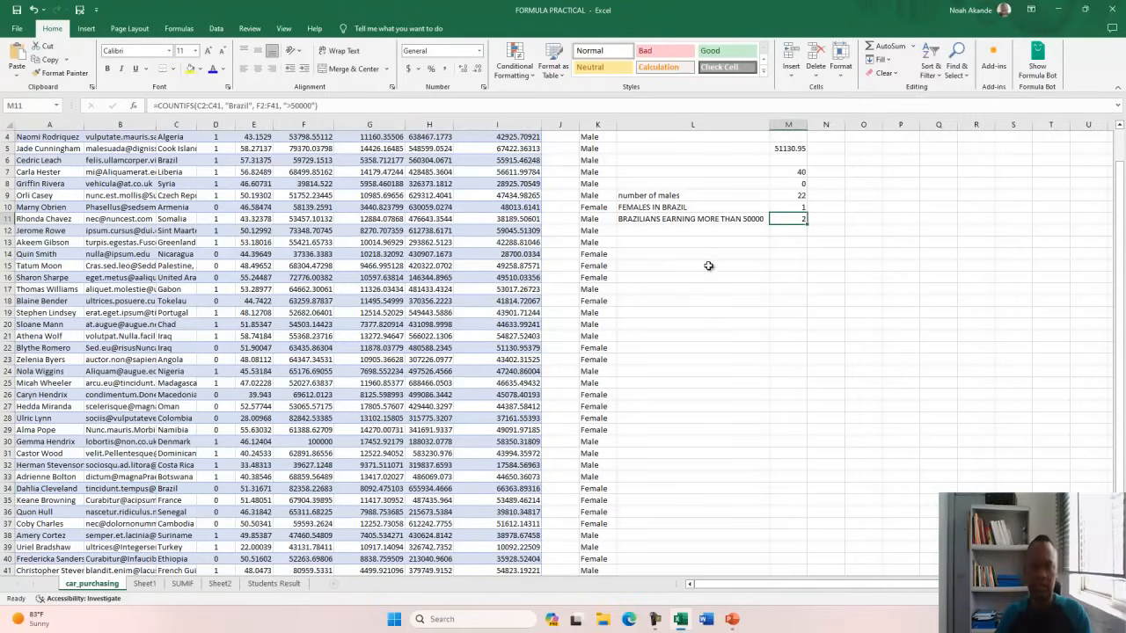
Switch to the PowerPoint slides to review the COUNT/COUNTIF/COUNTIFS practice questions and their result formulas, and return to the Excel workbook.
key(alt+Tab)
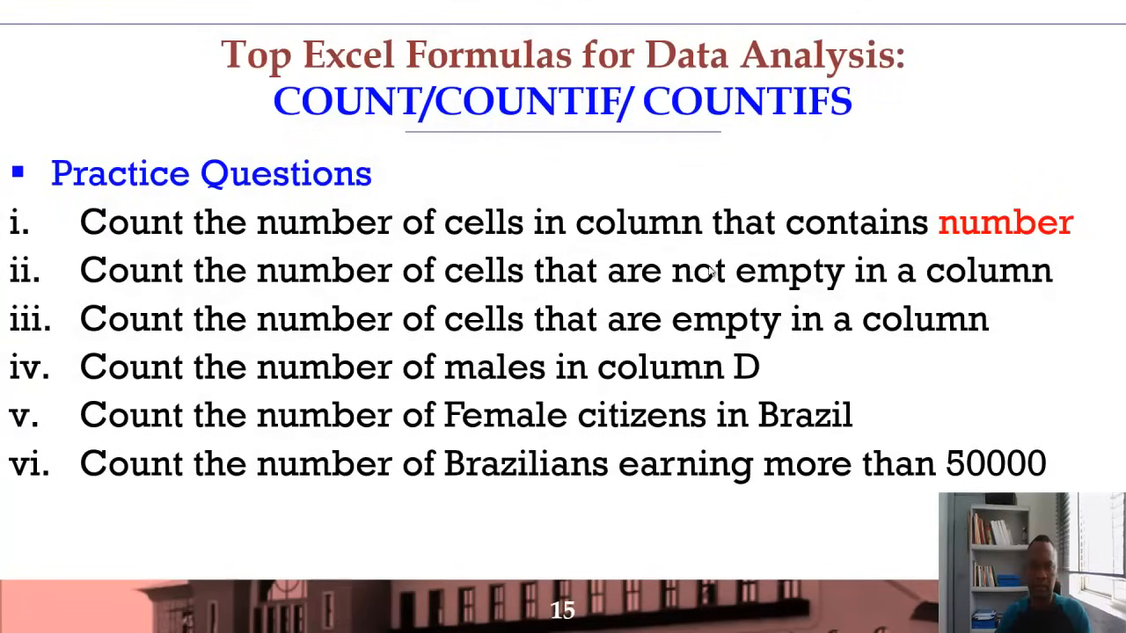
click(639, 295)
click(640, 286)
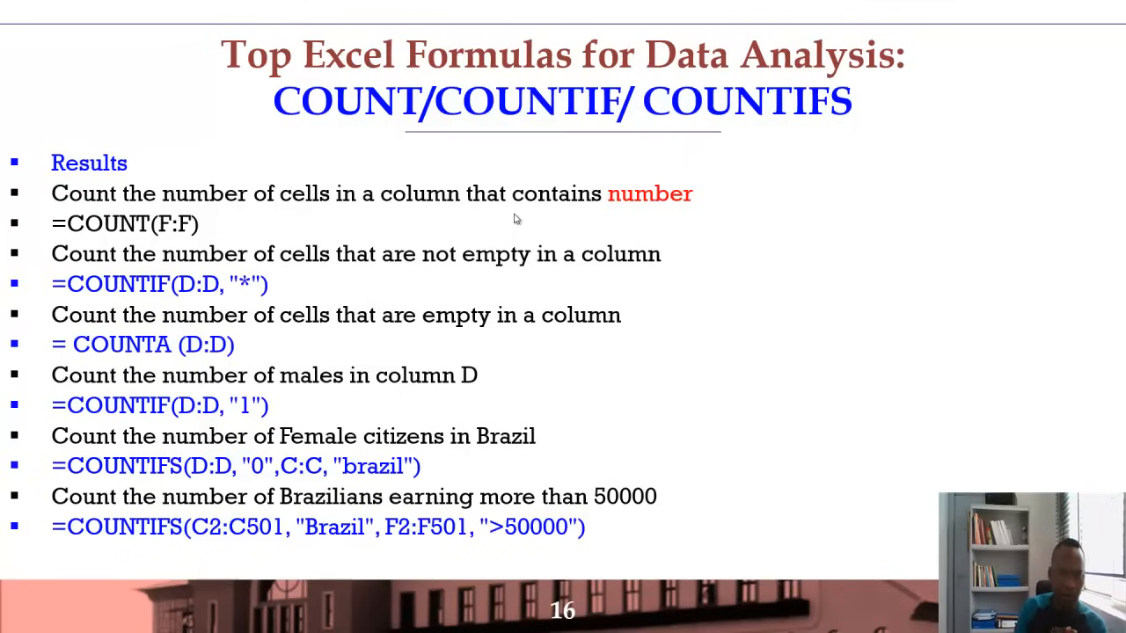
key(alt+Tab)
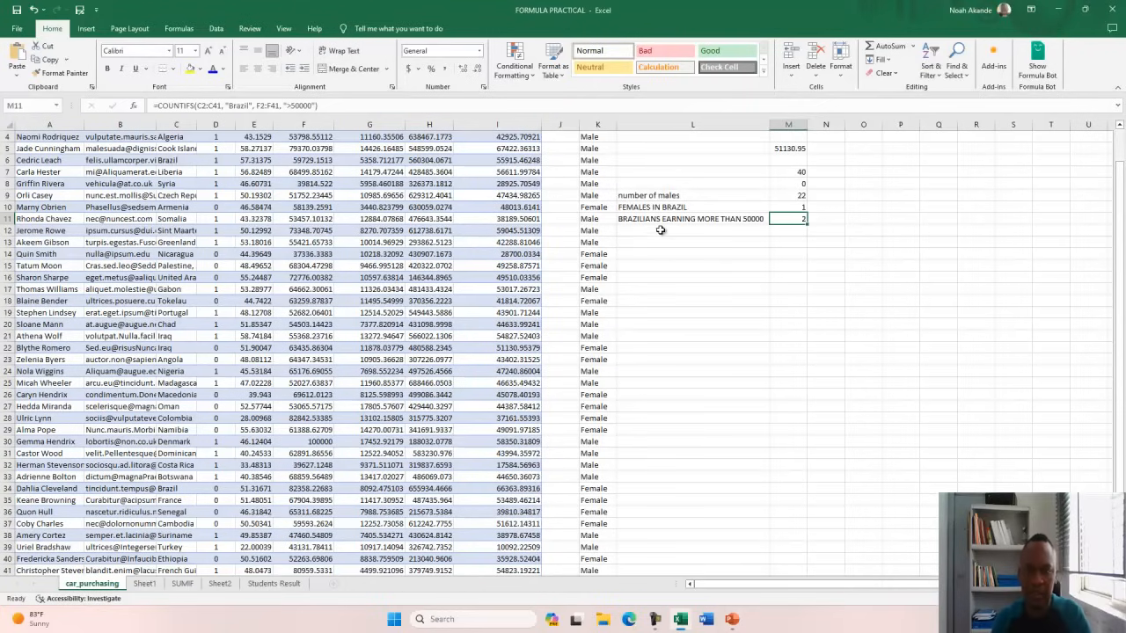
click(642, 231)
text(NON)
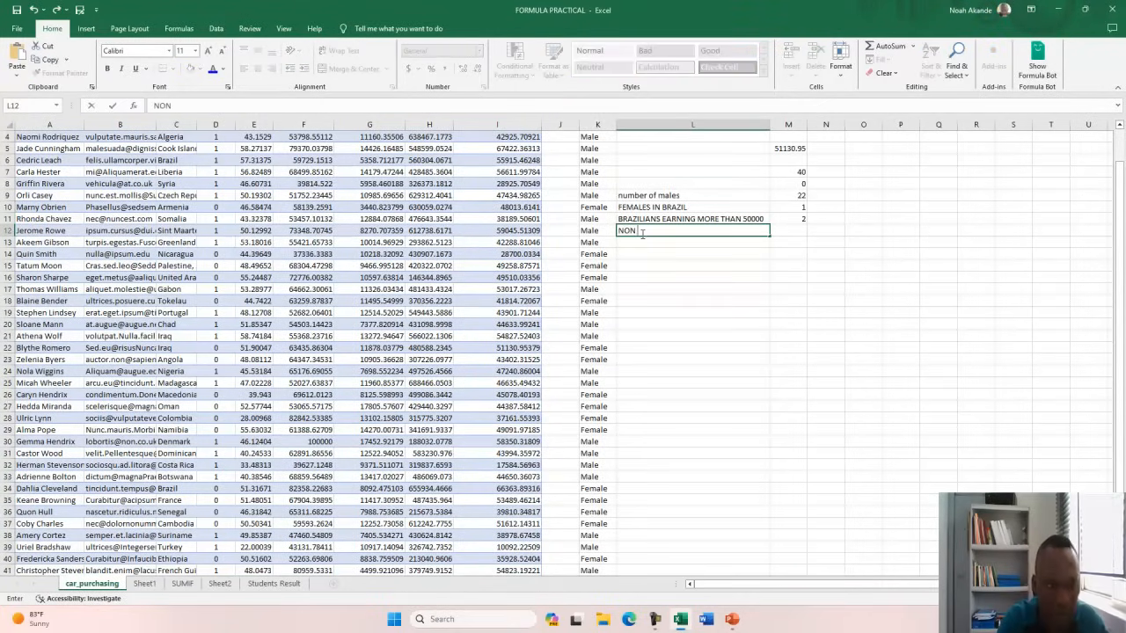
key(BackSpace)
key(BackSpace)
key(BackSpace)
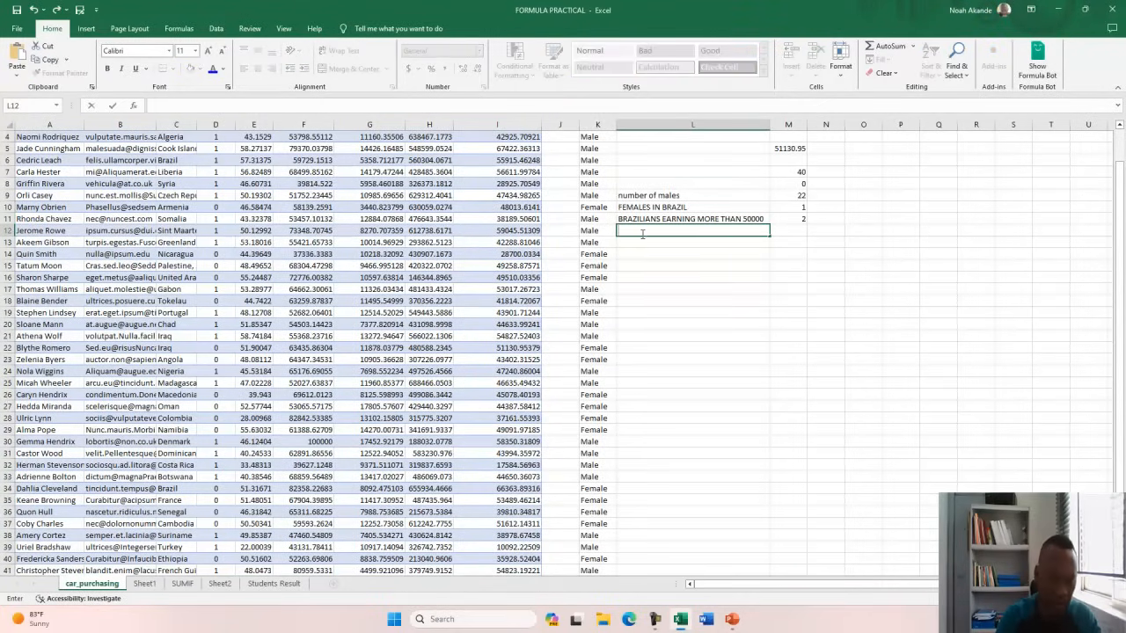
Add the label "NON EMPTY CELLS" in cell H12 of the SUMIF sheet.
click(142, 583)
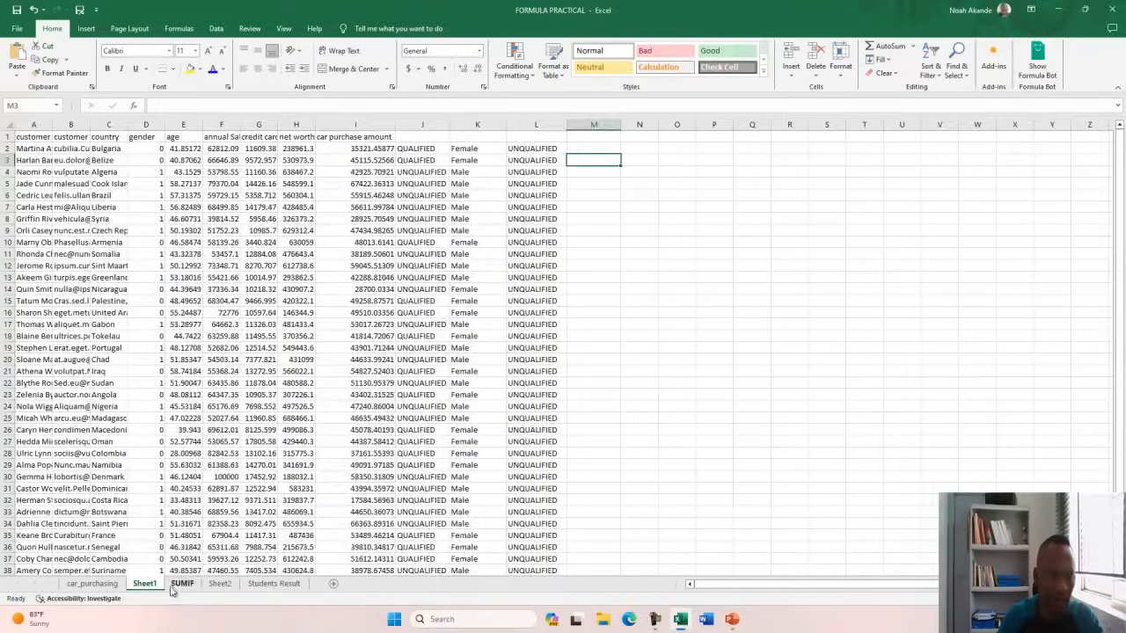
click(181, 585)
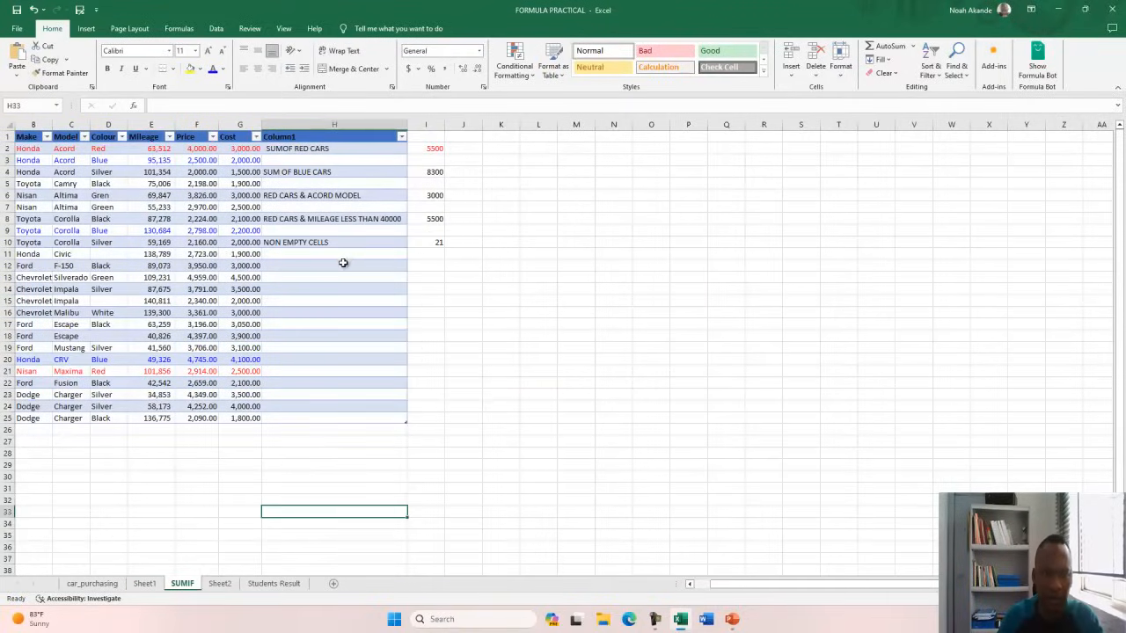
click(425, 244)
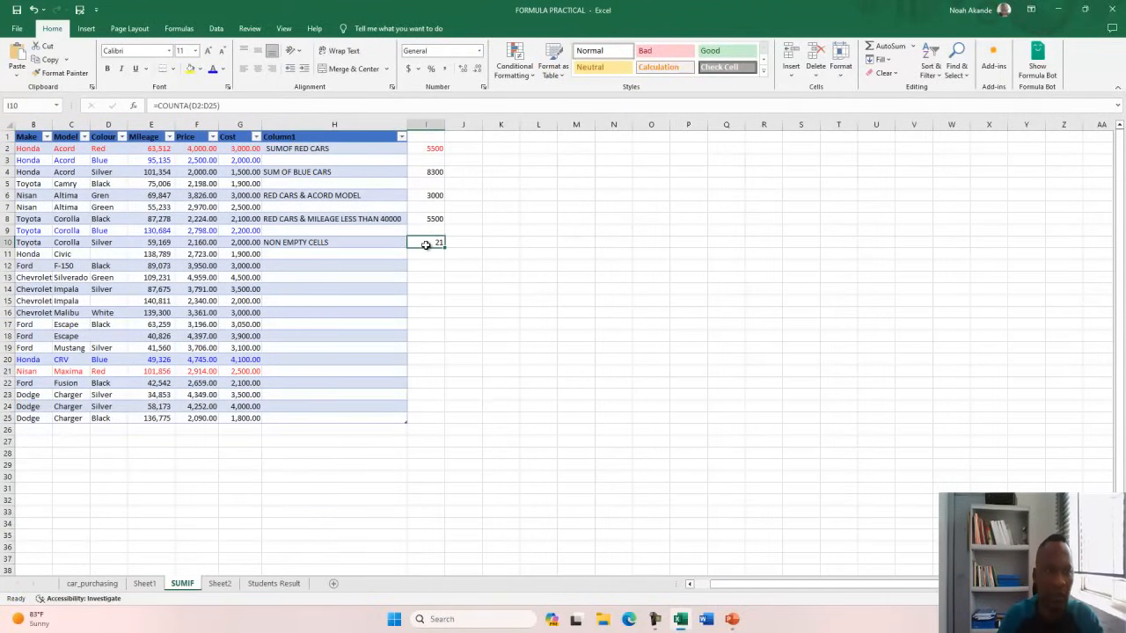
click(371, 266)
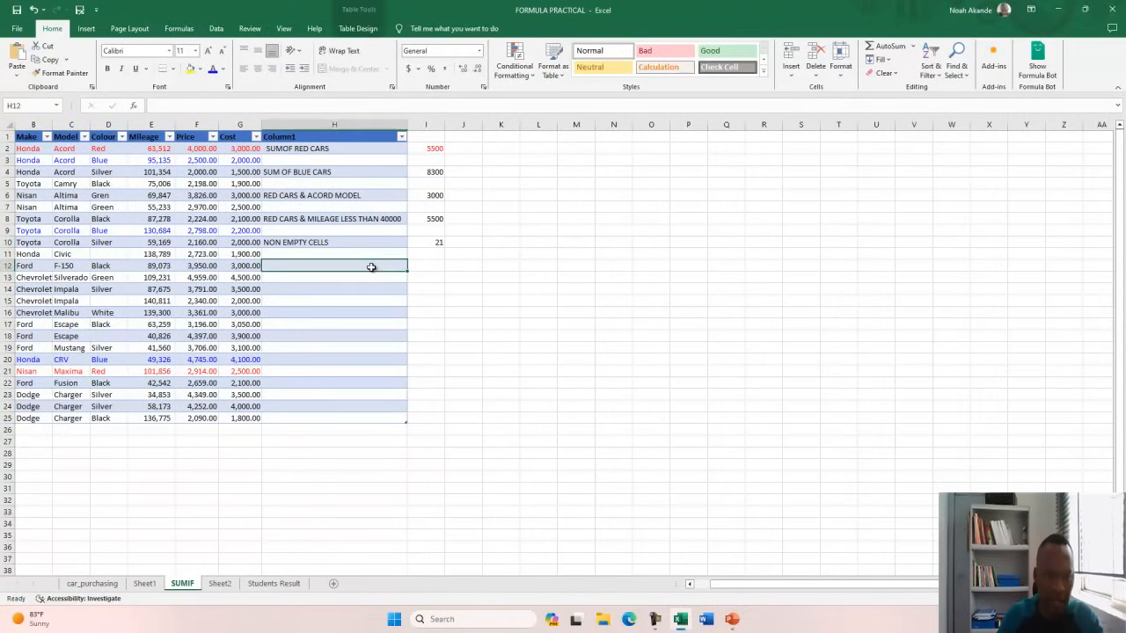
text(NON EMP)
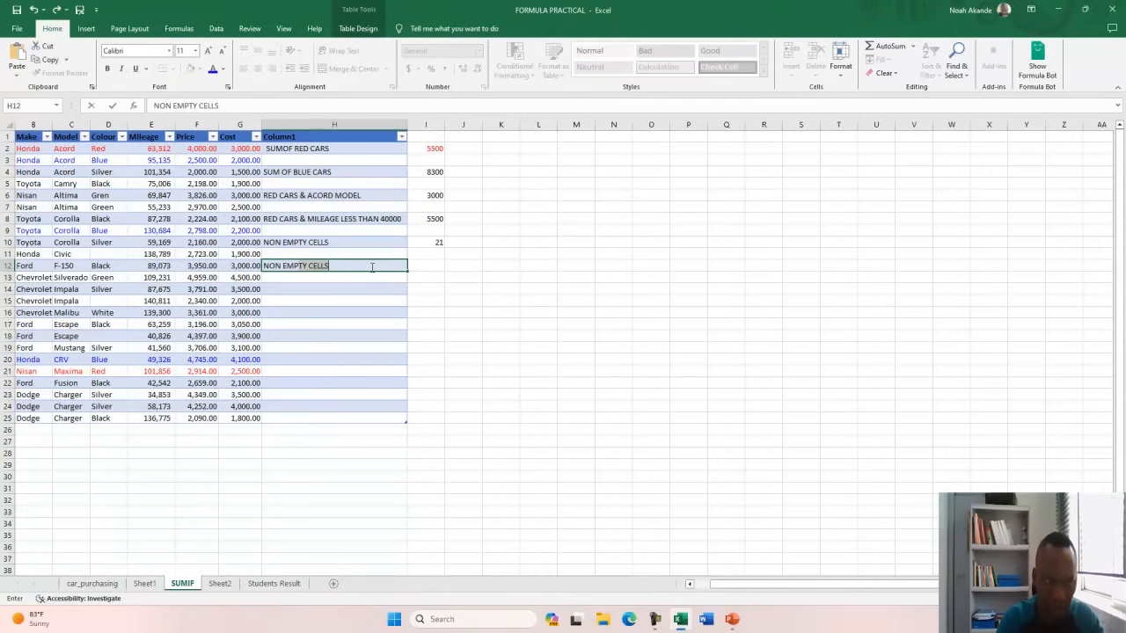
text(TY CELLS)
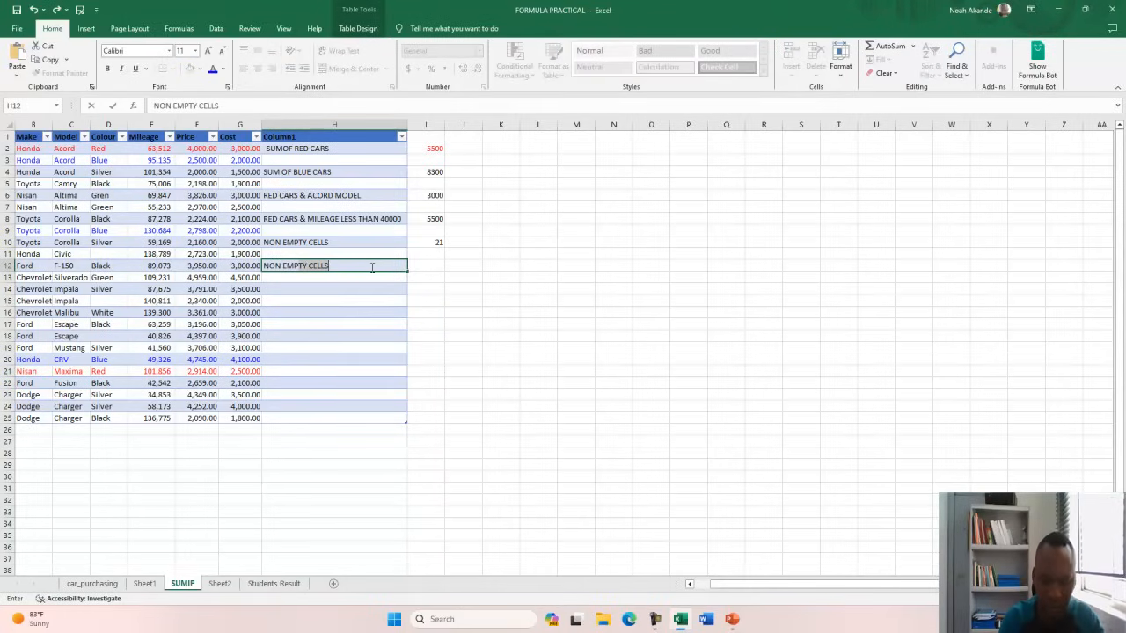
key(Tab)
Enter =COUNTIF(D2:D25, "*") in I12 to count the non-empty cells of the Colour column.
text(=)
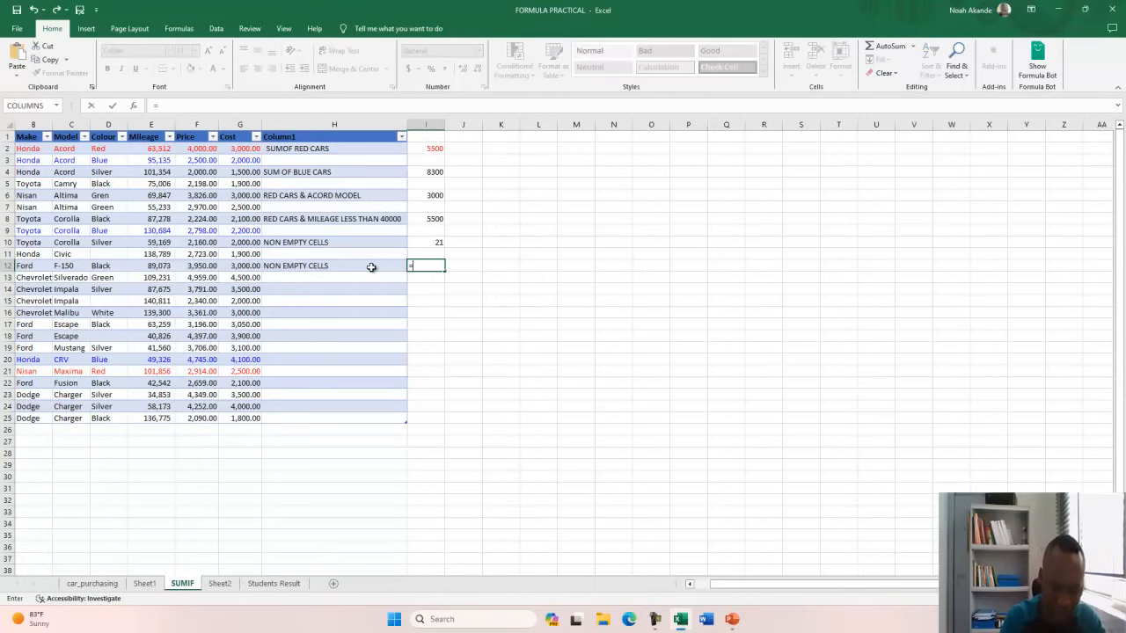
text(COUNTIF)
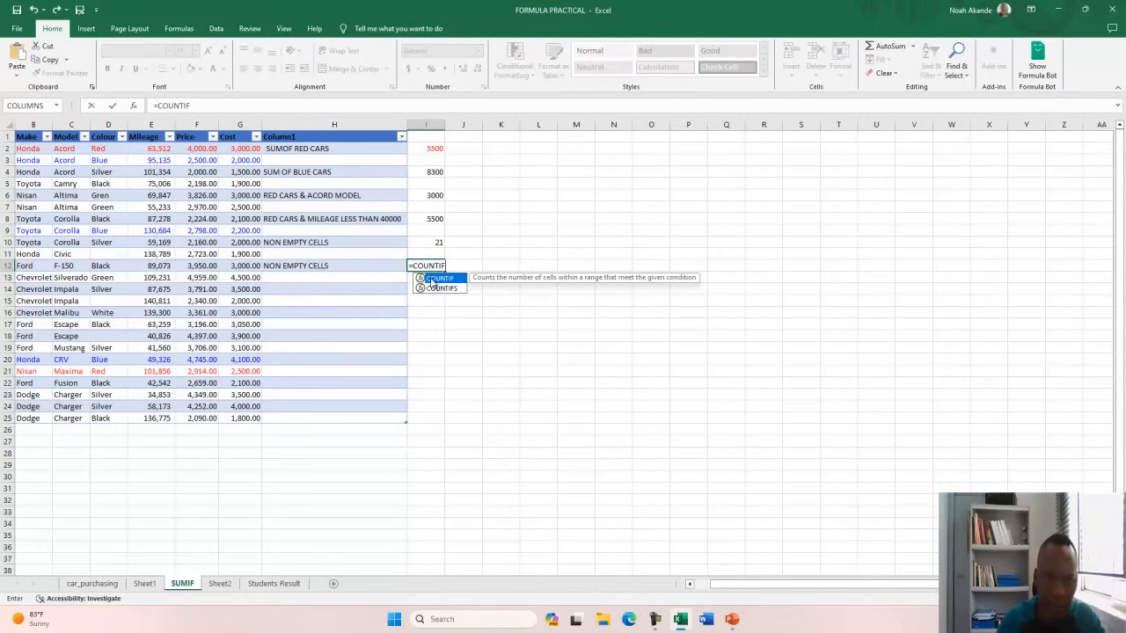
double_click(431, 278)
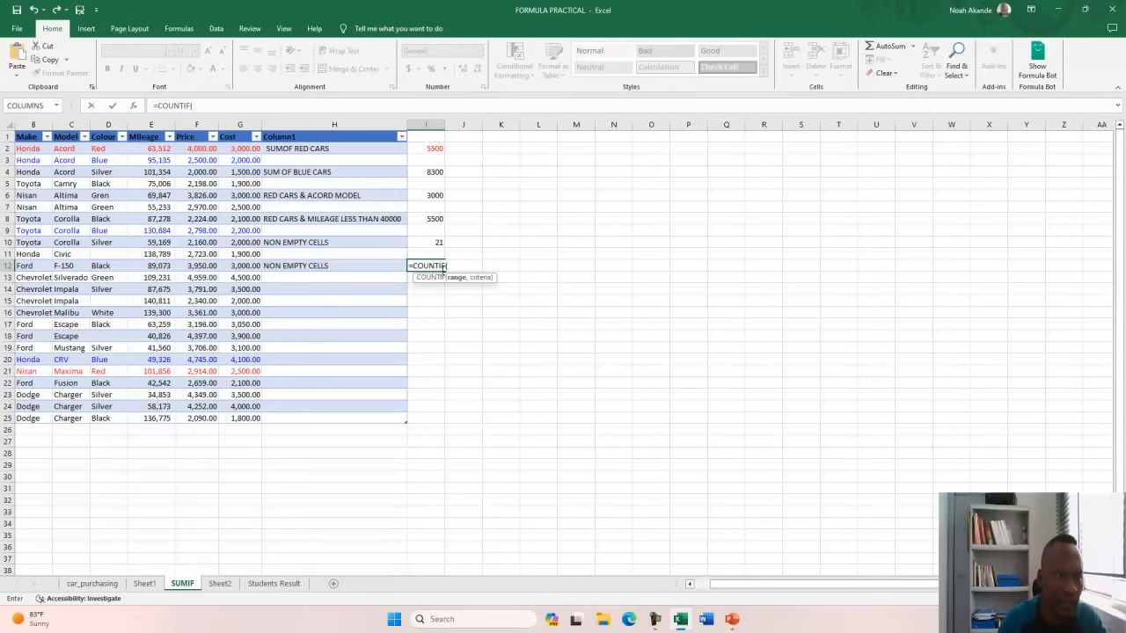
text(D2:)
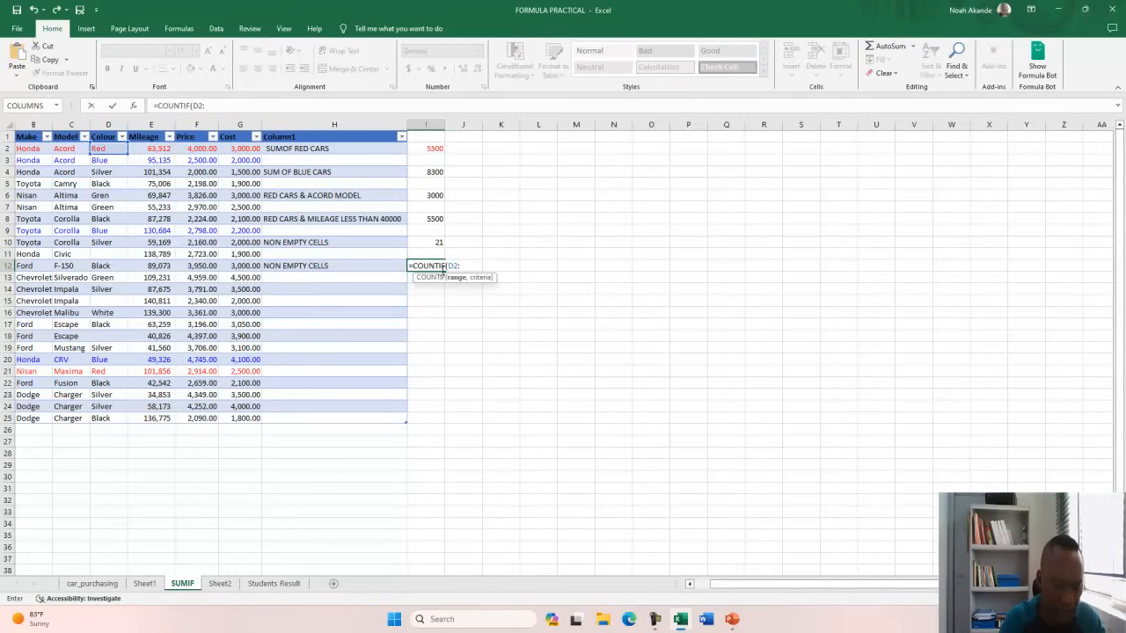
text(D)
text(2)
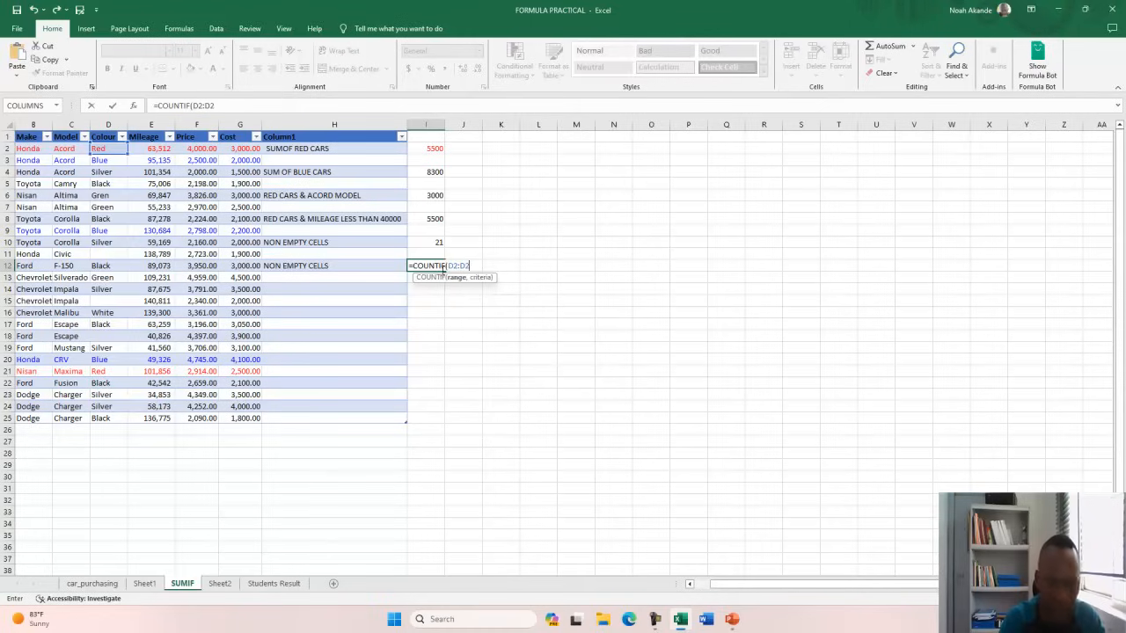
text(5,)
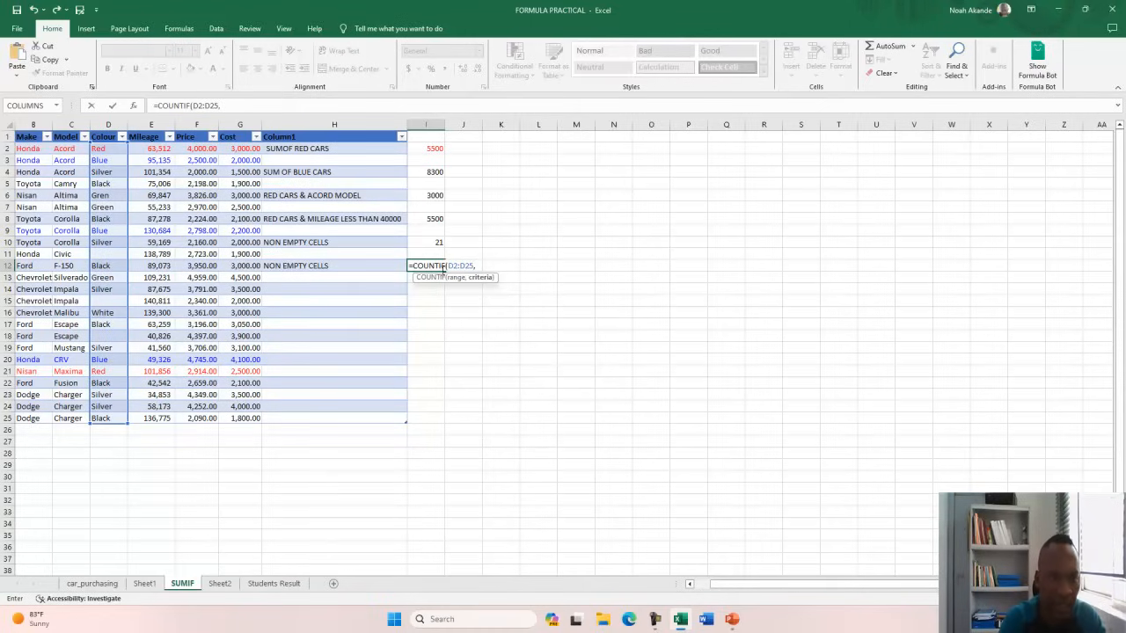
text( "*")
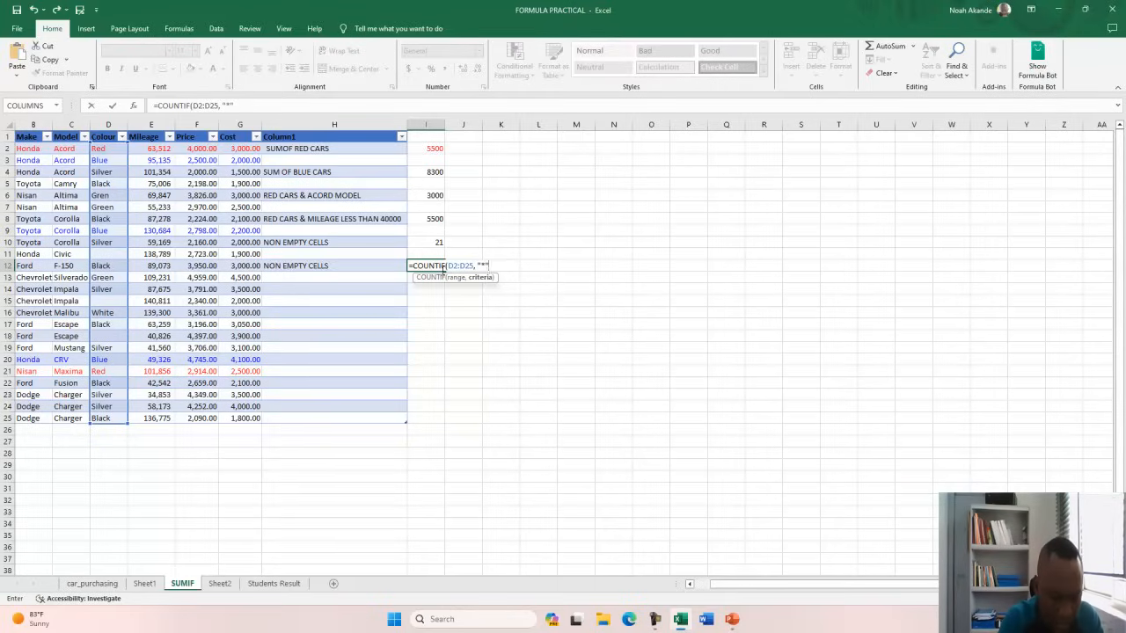
key(Return)
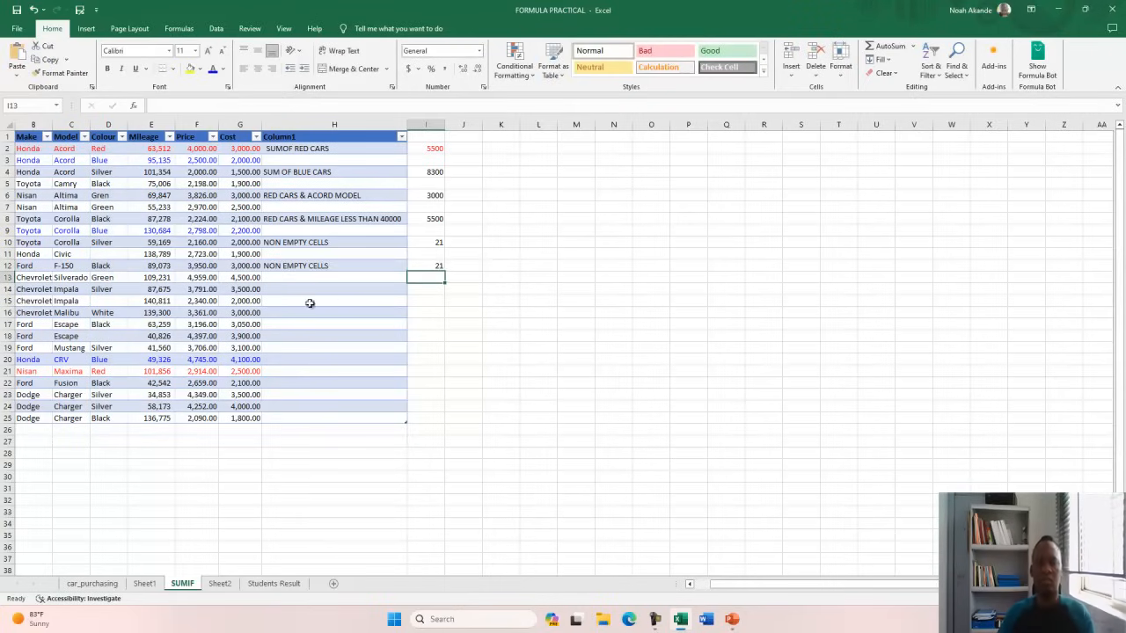
Compare the COUNTA formula in I10 with the COUNTIF formula in I12, and return to the results slide in PowerPoint.
click(424, 242)
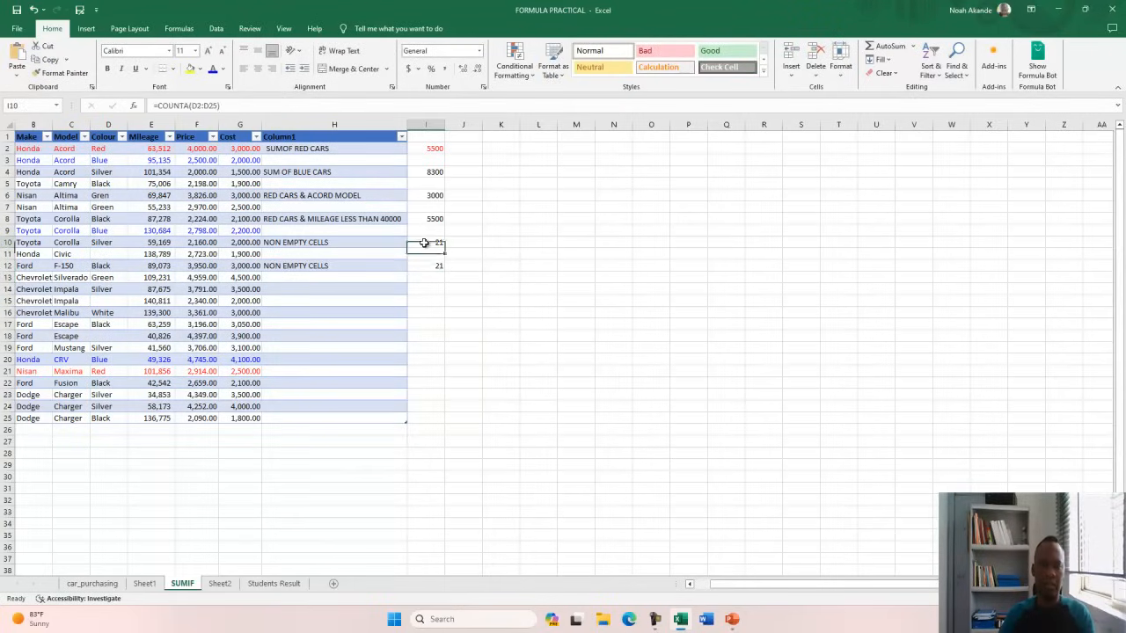
double_click(424, 243)
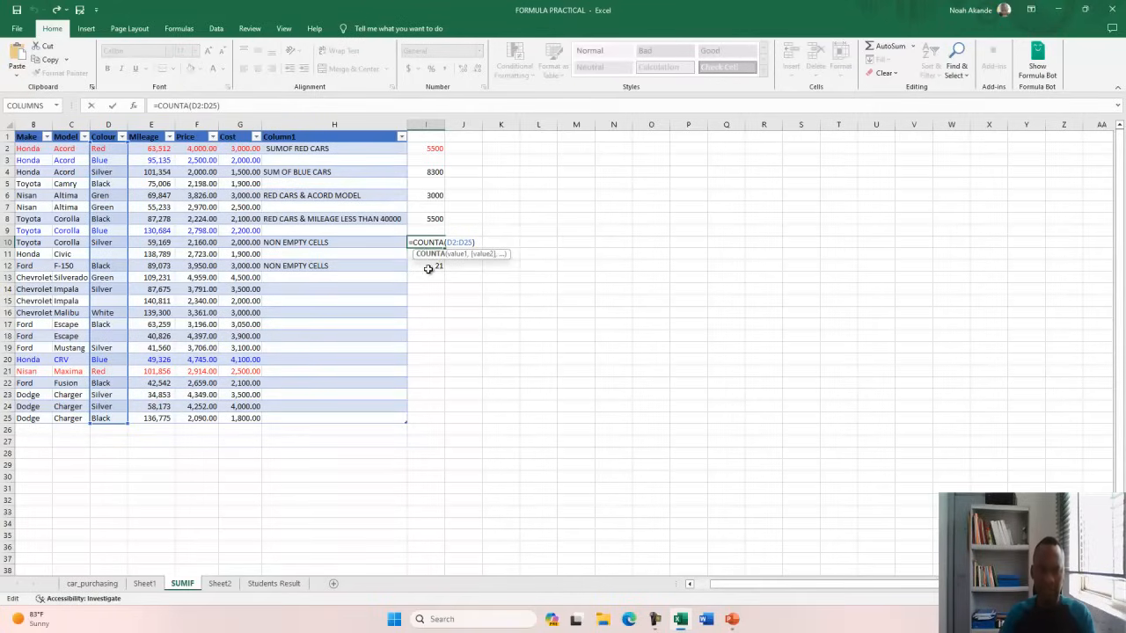
double_click(428, 268)
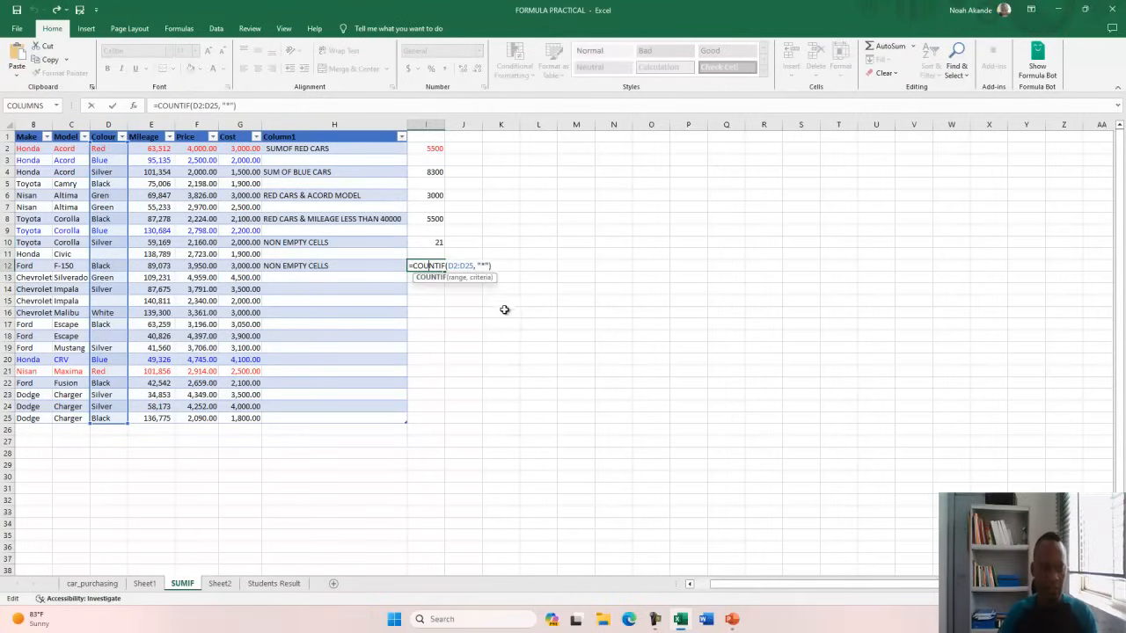
key(Escape)
key(alt+Tab)
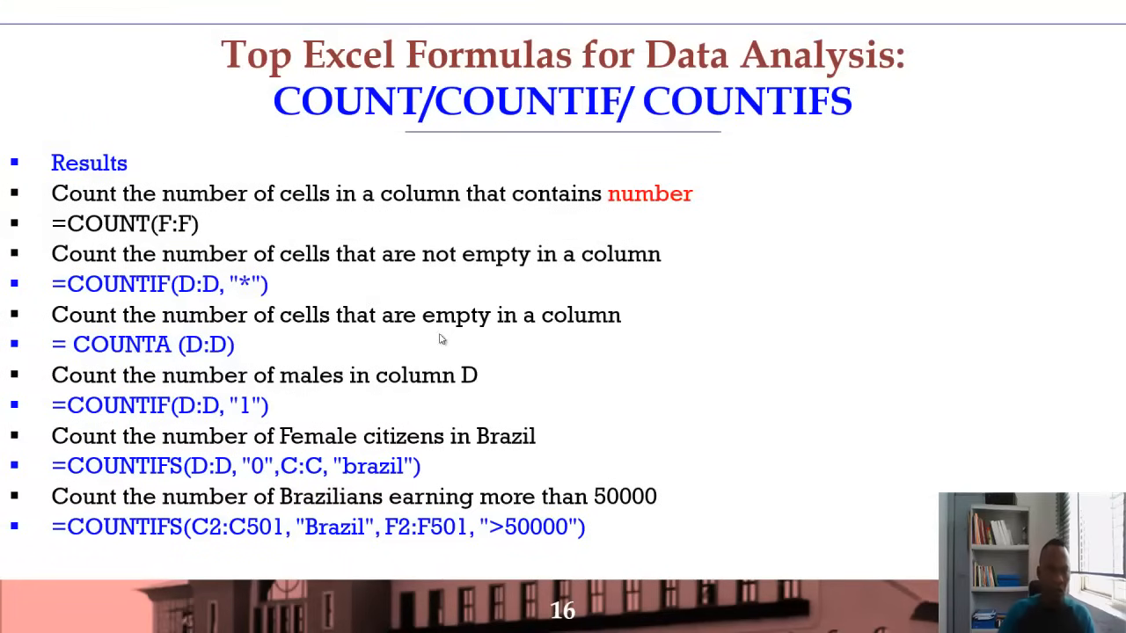
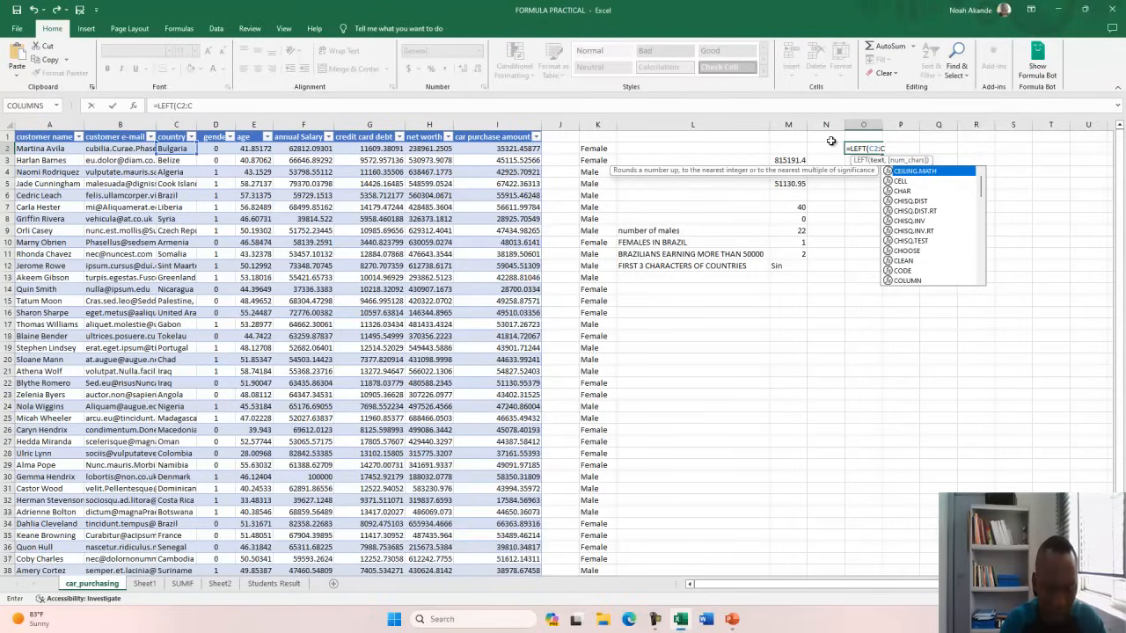
Replace the partial range in the O2 LEFT formula with the country in C2, extract 3 characters and complete the formula.
key(BackSpace)
key(BackSpace)
key(BackSpace)
key(BackSpace)
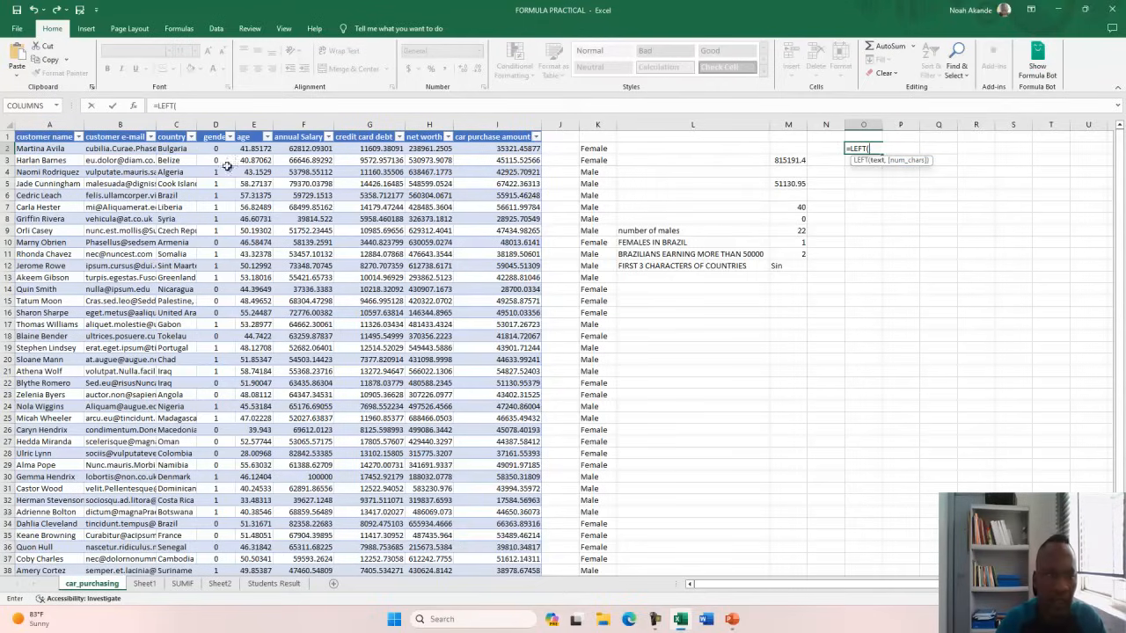
click(185, 149)
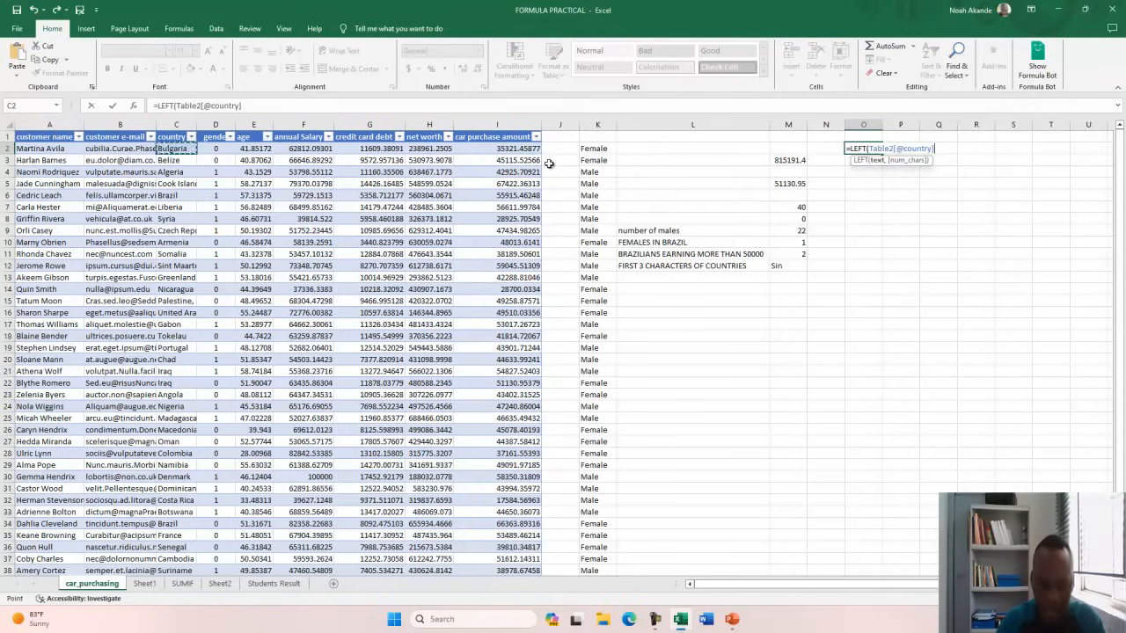
text(,)
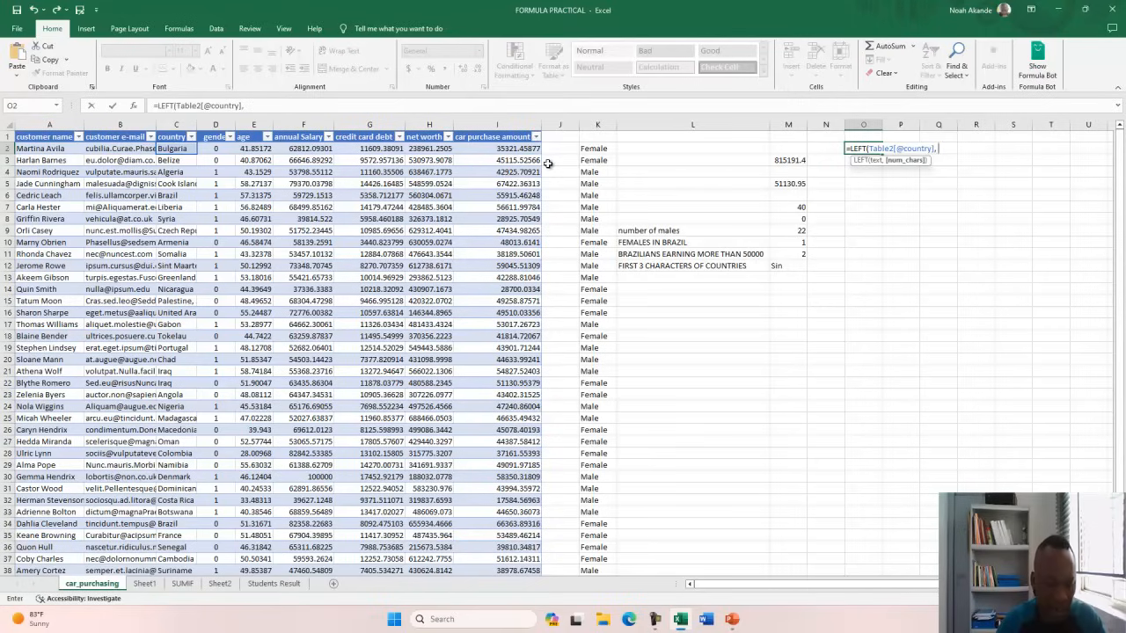
text(3)
key(Return)
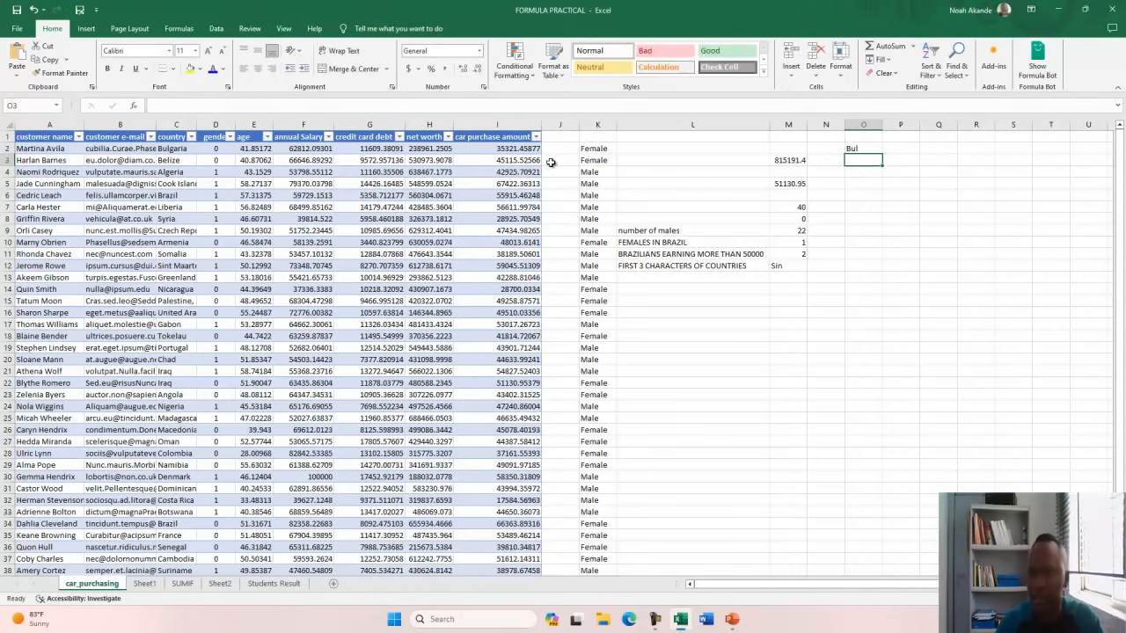
Fill the LEFT formula from O2 down to O41 for all the listed countries.
click(857, 149)
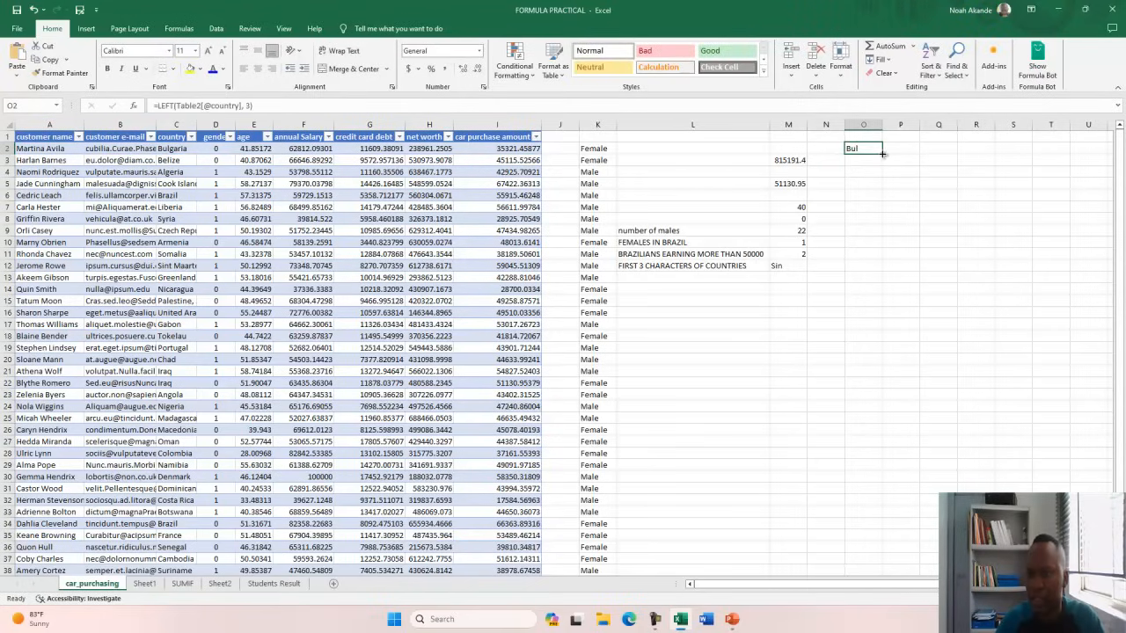
drag(882, 154, 874, 519)
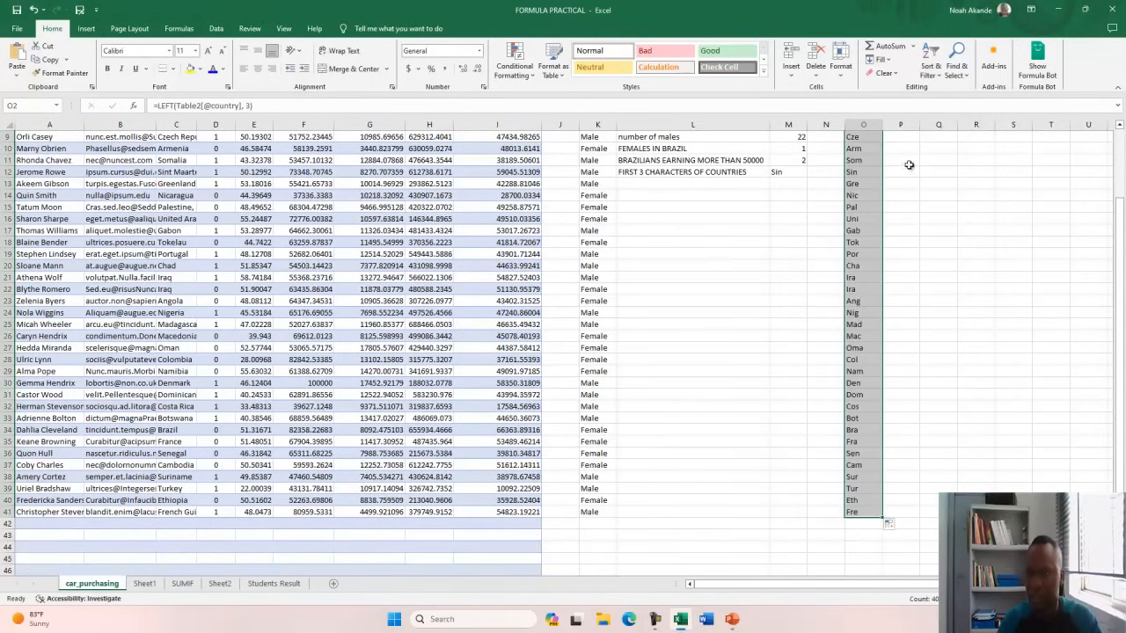
scroll(880, 244, up, 3)
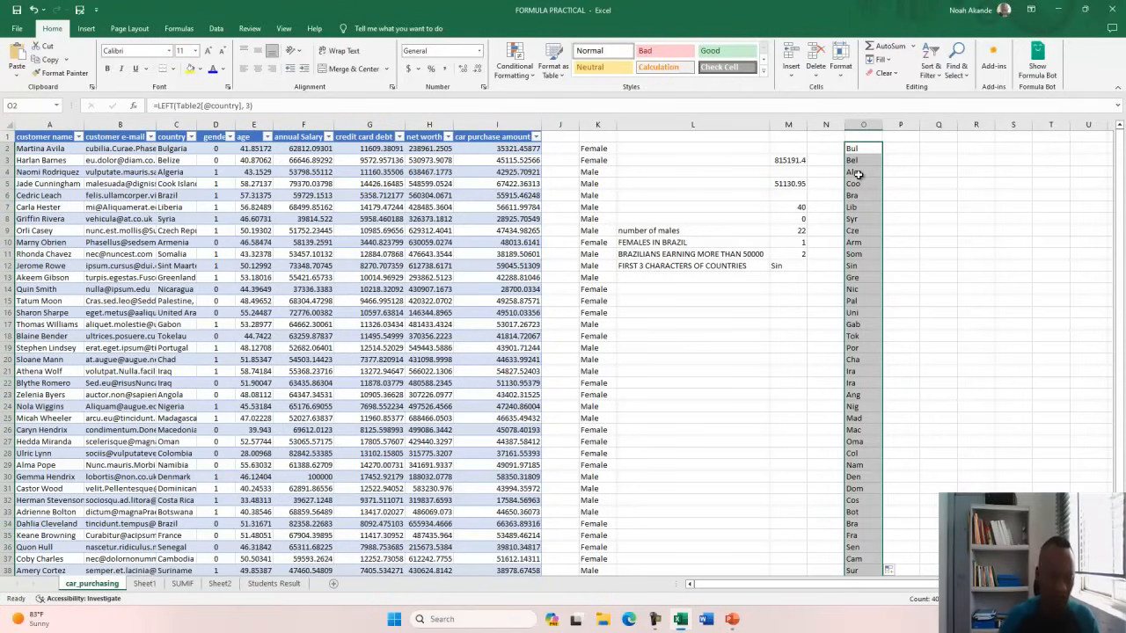
Switch to PowerPoint to reveal the next LEFT and RIGHT practice question, and return to the Excel workbook.
key(alt+Tab)
click(614, 260)
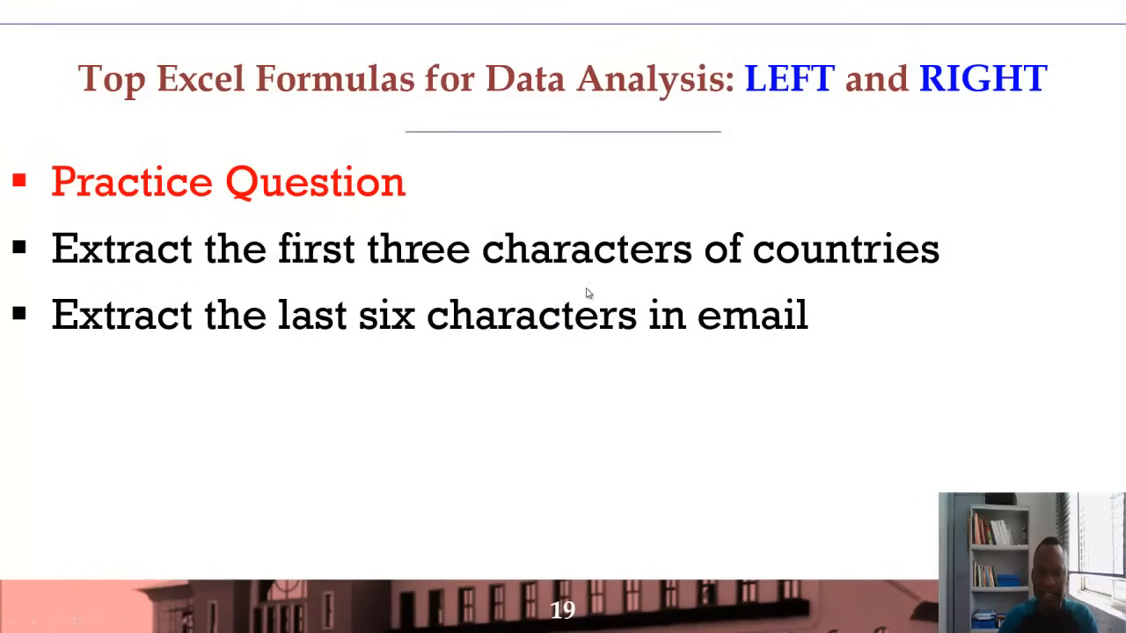
key(alt+Tab)
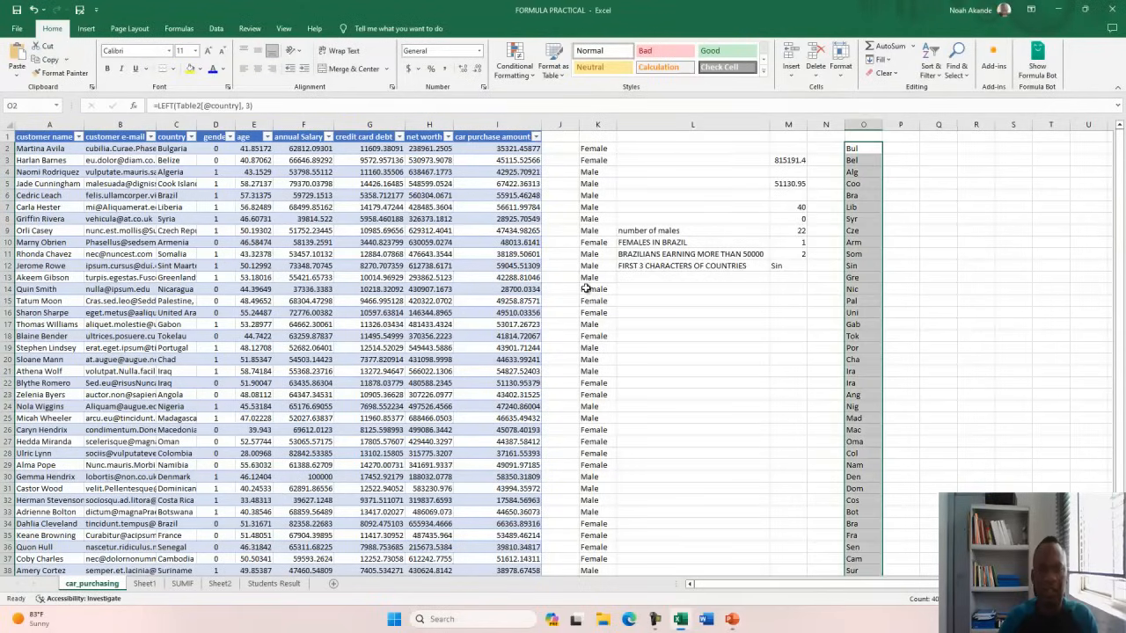
Enter =RIGHT(Table2[@[customer e-mail]], 6) in P2 to extract the last six characters of the customer e-mail.
click(912, 150)
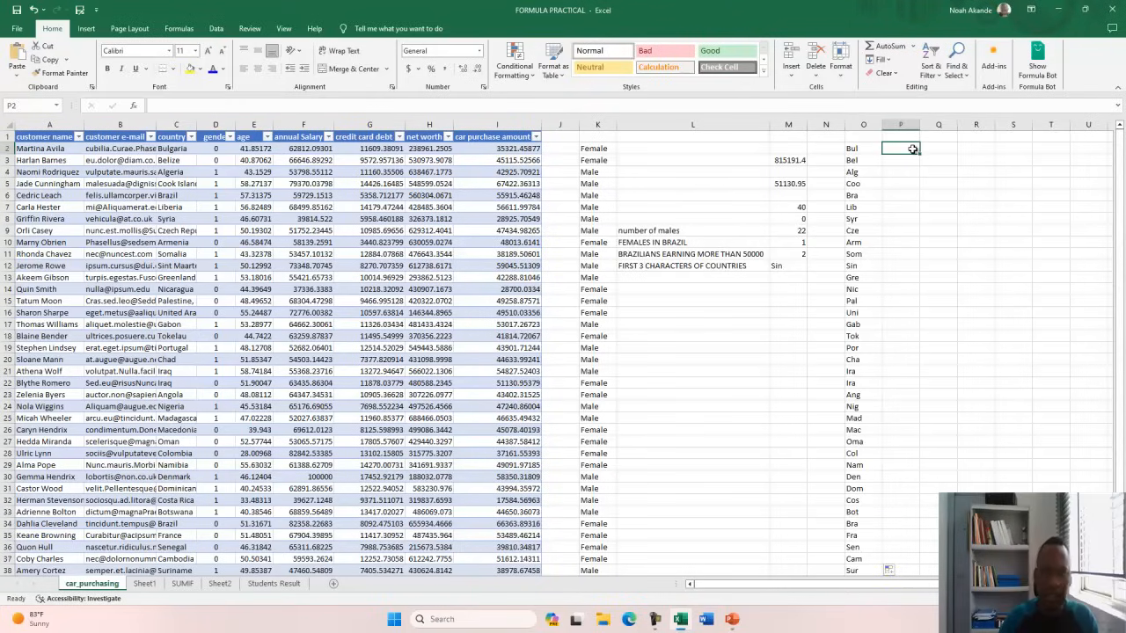
text(=)
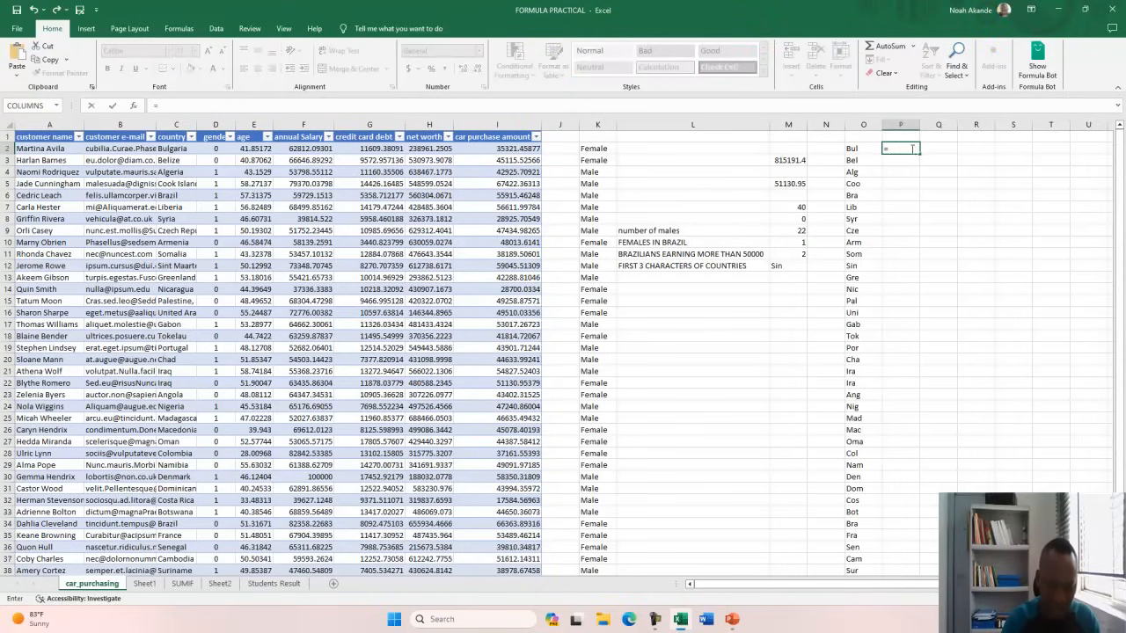
text(RI)
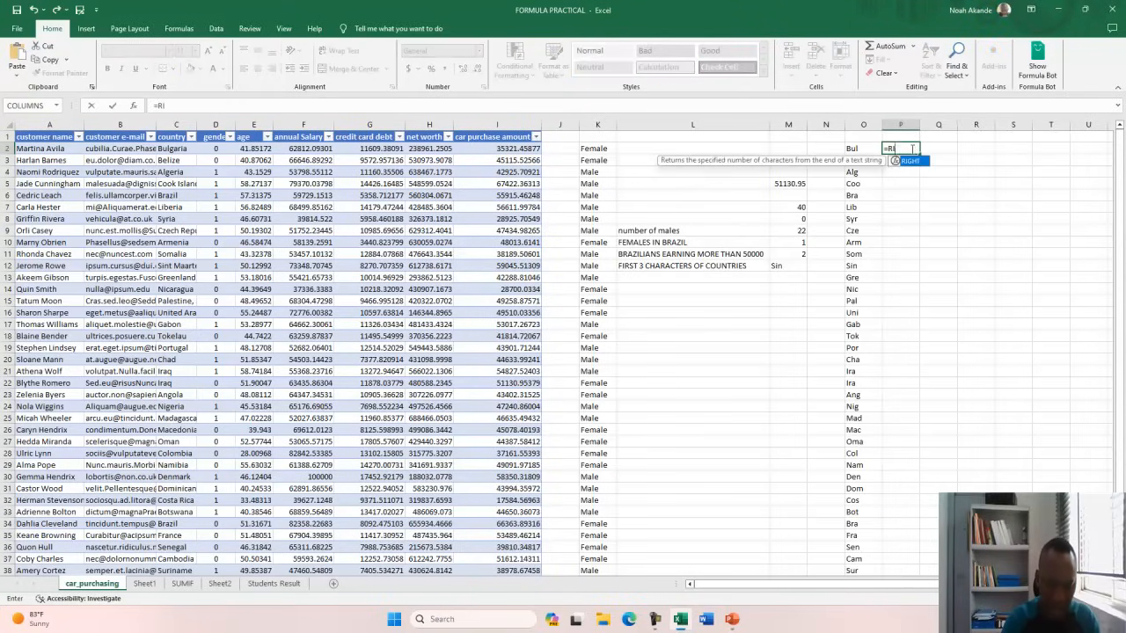
text(GHT)
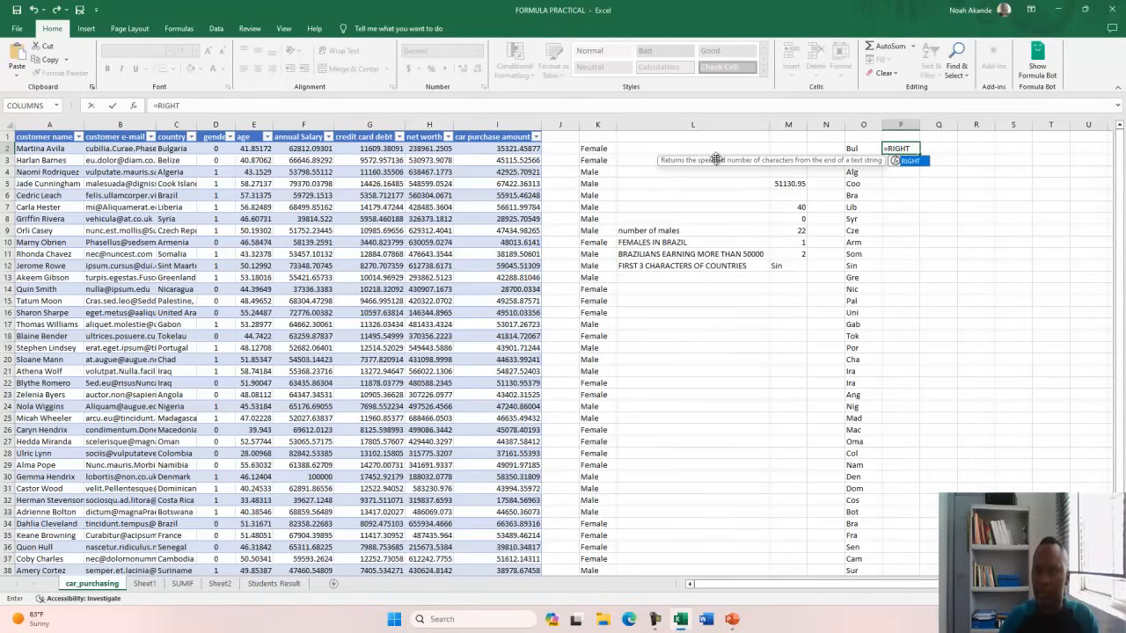
double_click(909, 161)
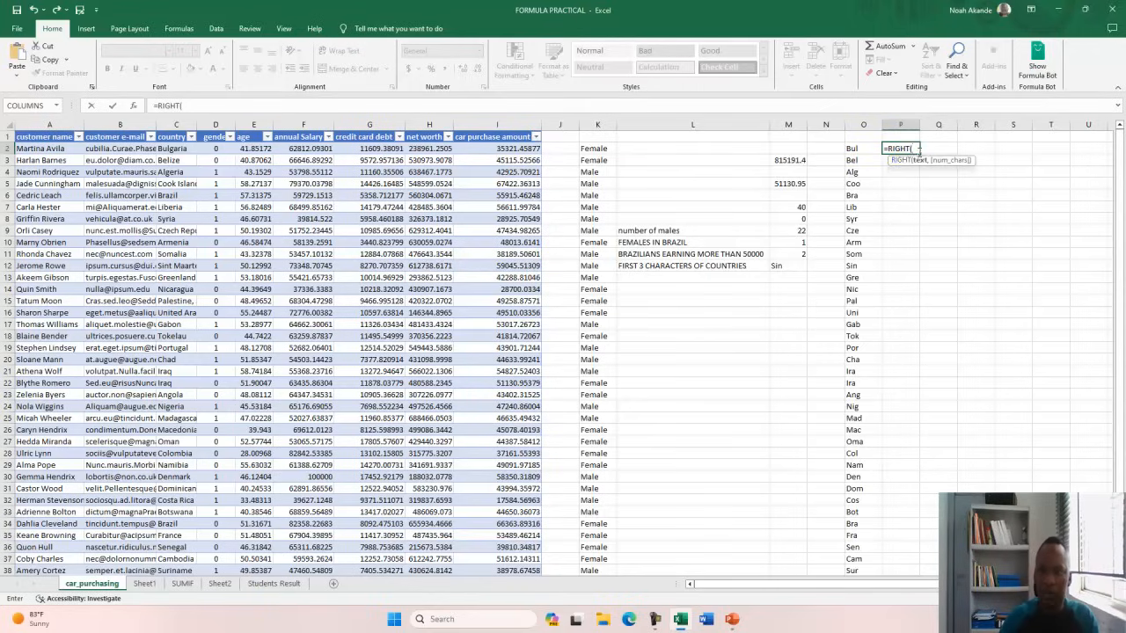
click(132, 149)
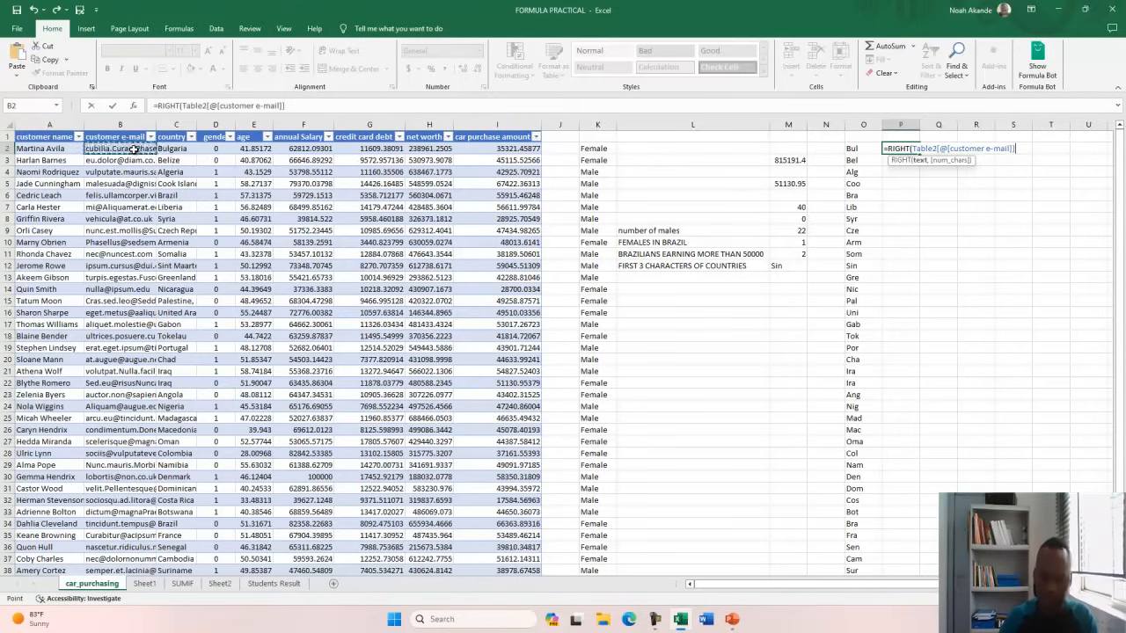
text(,6)
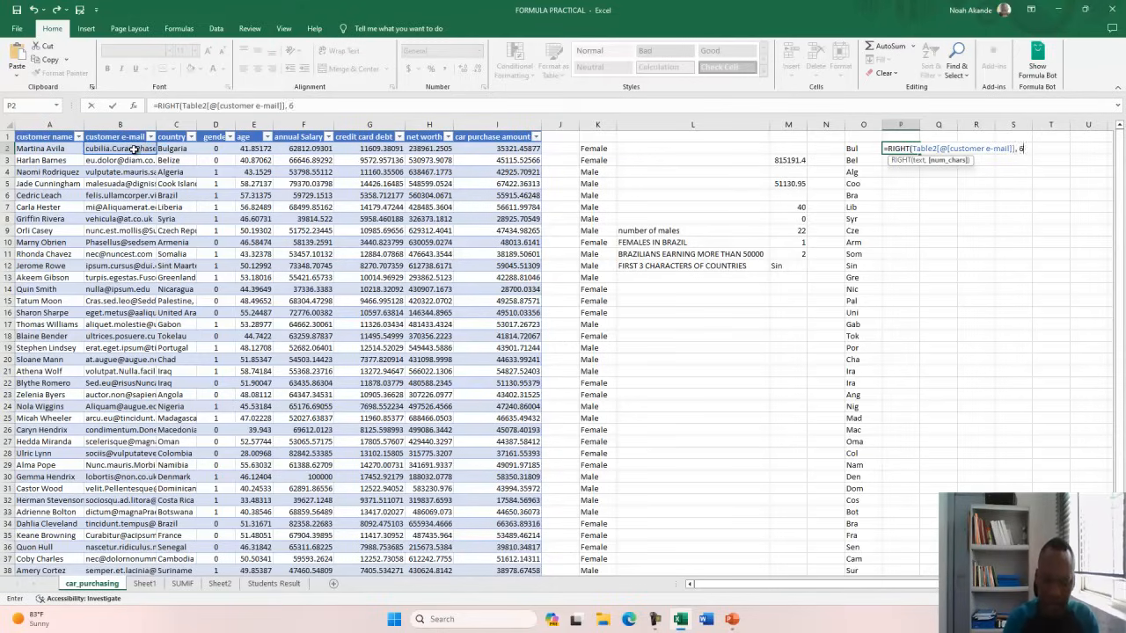
key(Return)
Fill the RIGHT formula from P2 down column P for all the listed customers.
click(900, 149)
drag(918, 154, 886, 550)
scroll(915, 185, up, 2)
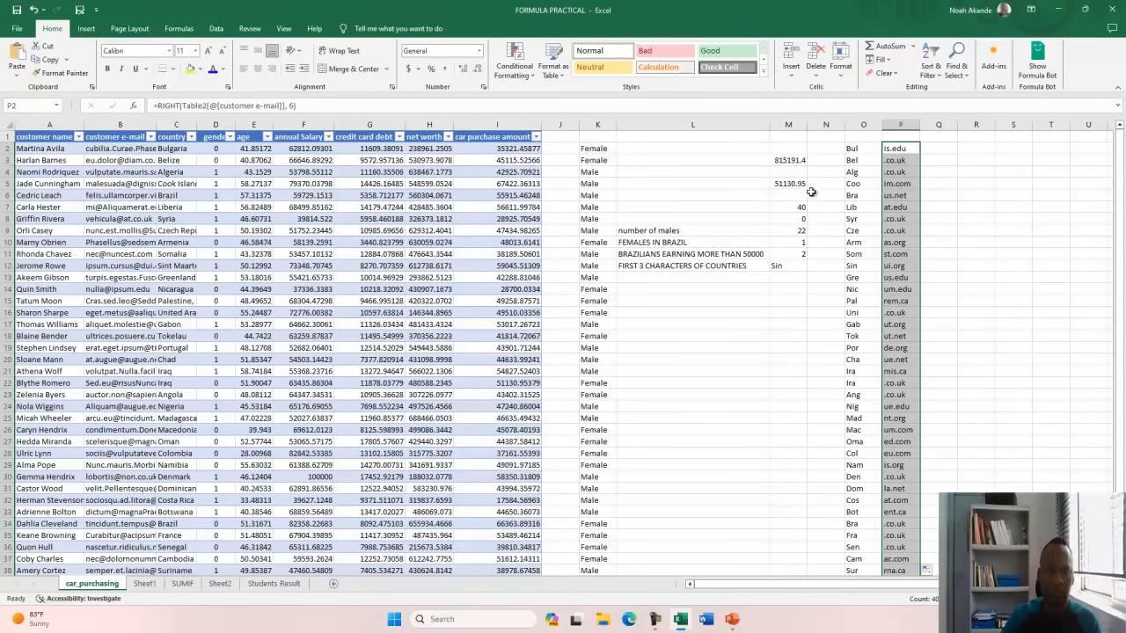
Glance at Sheet1, and examine the Table2 reference in the P2 RIGHT formula on car_purchasing without changing it.
click(143, 587)
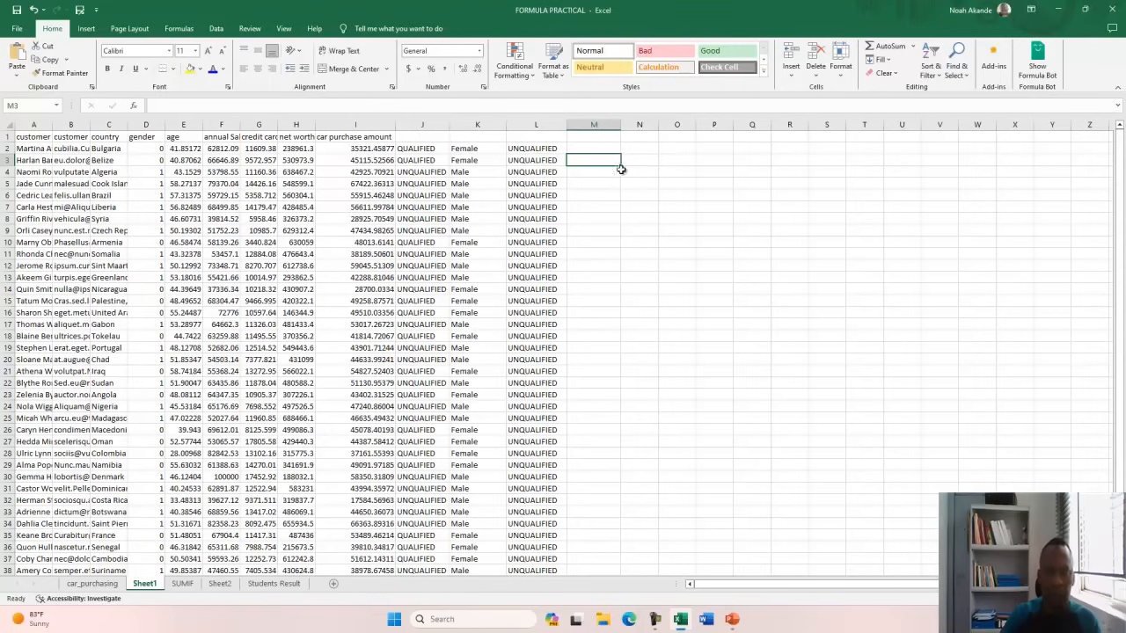
click(92, 584)
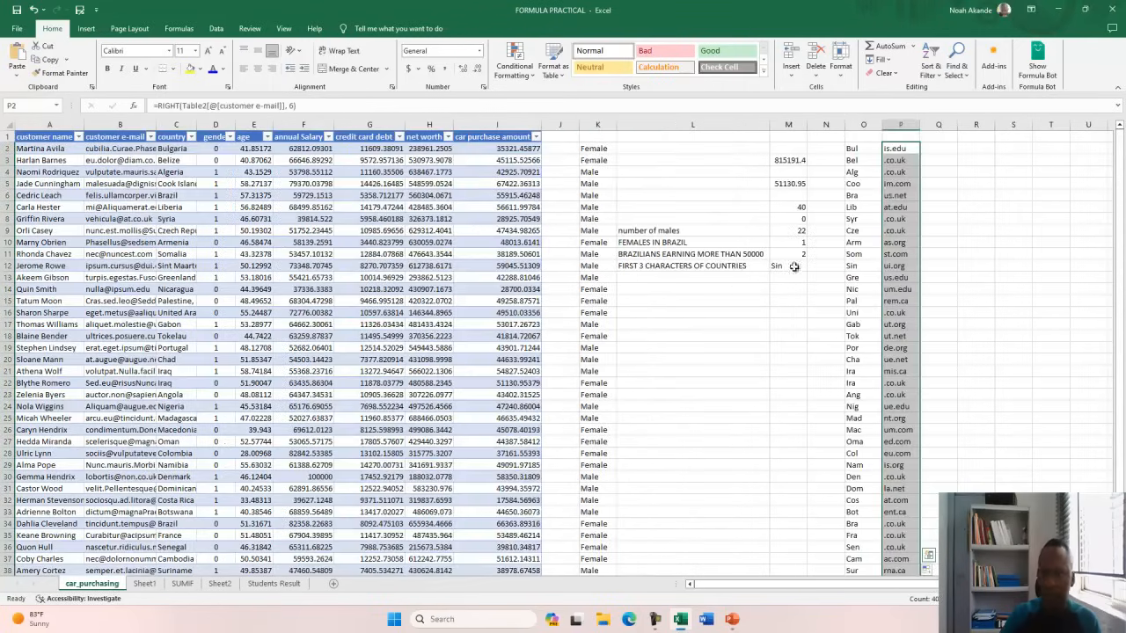
click(897, 150)
double_click(897, 149)
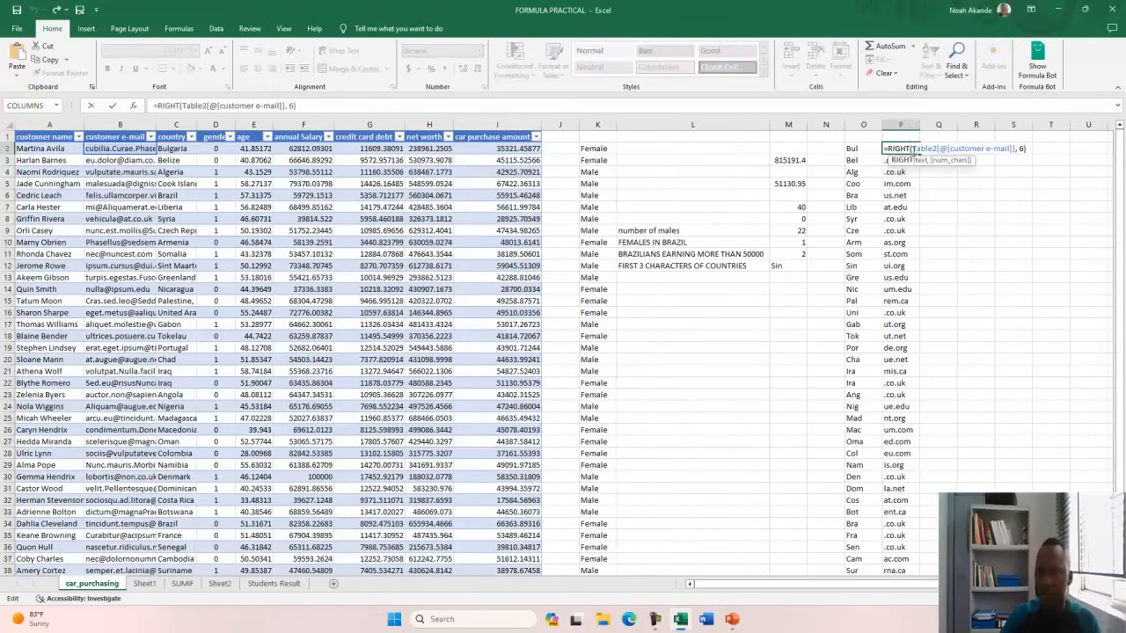
mouse_move(913, 150)
mouse_down()
mouse_move(1016, 150)
mouse_move(935, 150)
mouse_up()
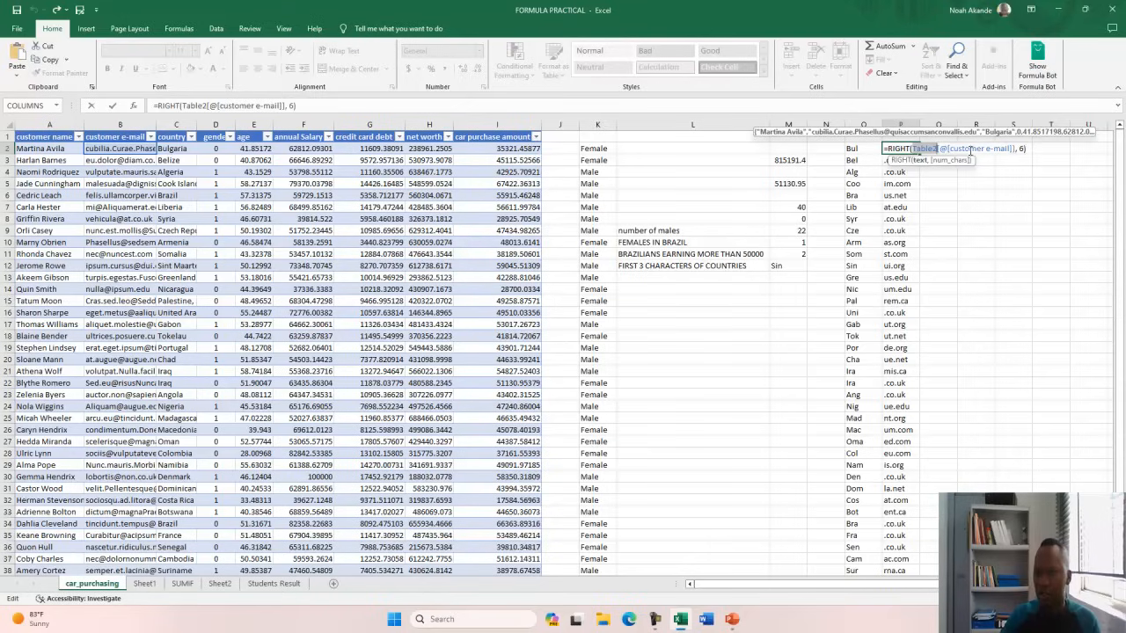
click(729, 324)
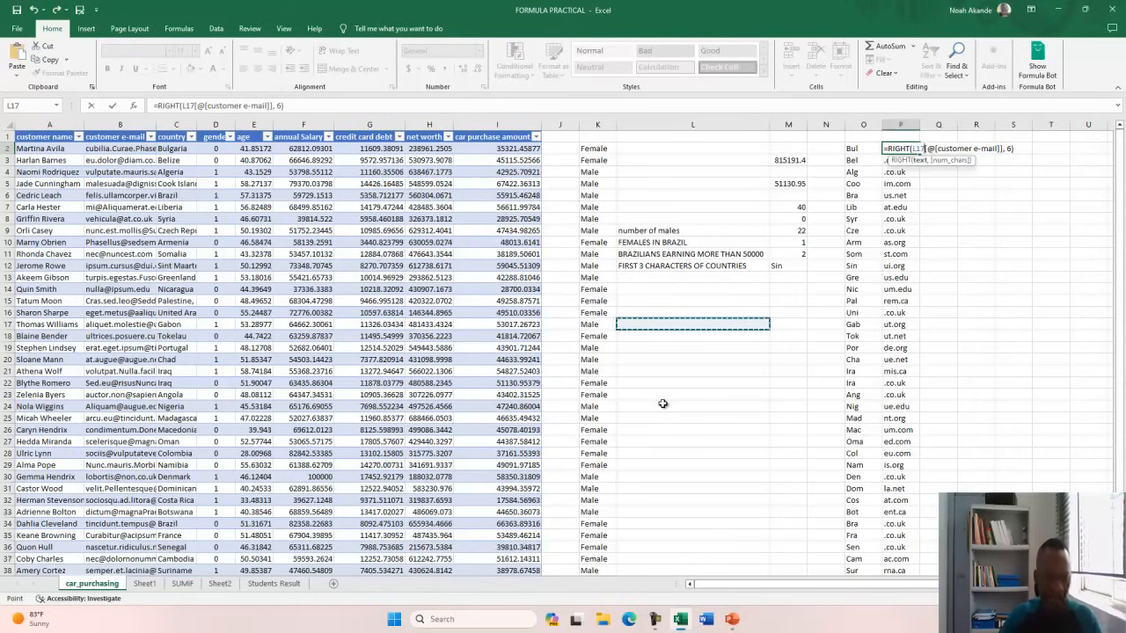
key(Escape)
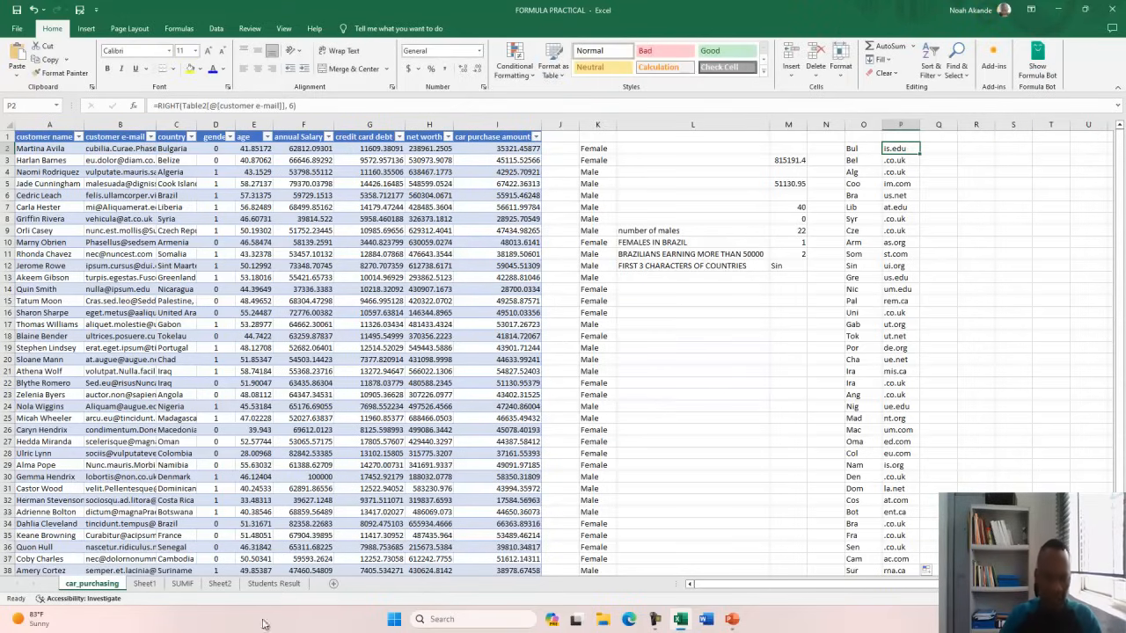
Start a RIGHT formula in M2 of Sheet1 with the customer e-mail in B2 as its text.
click(145, 584)
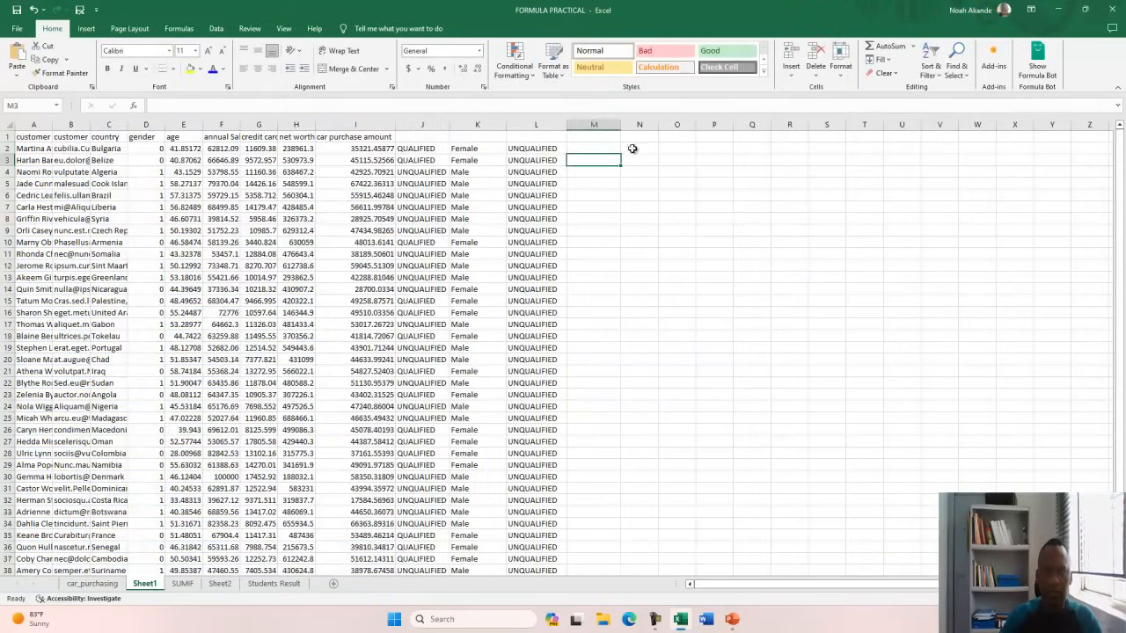
click(598, 149)
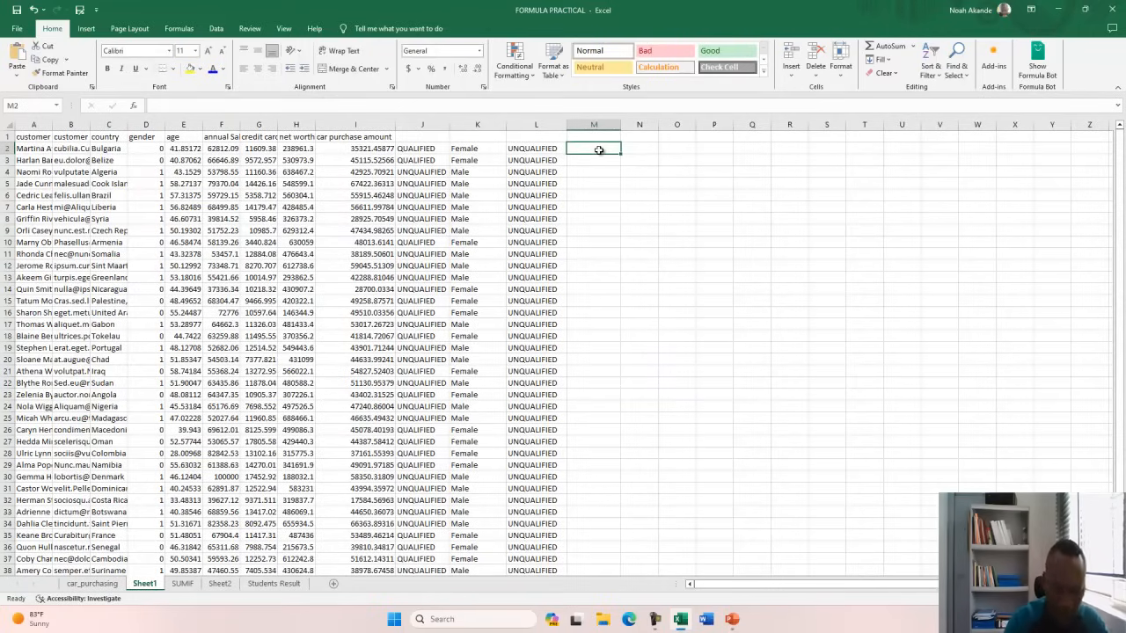
text(=)
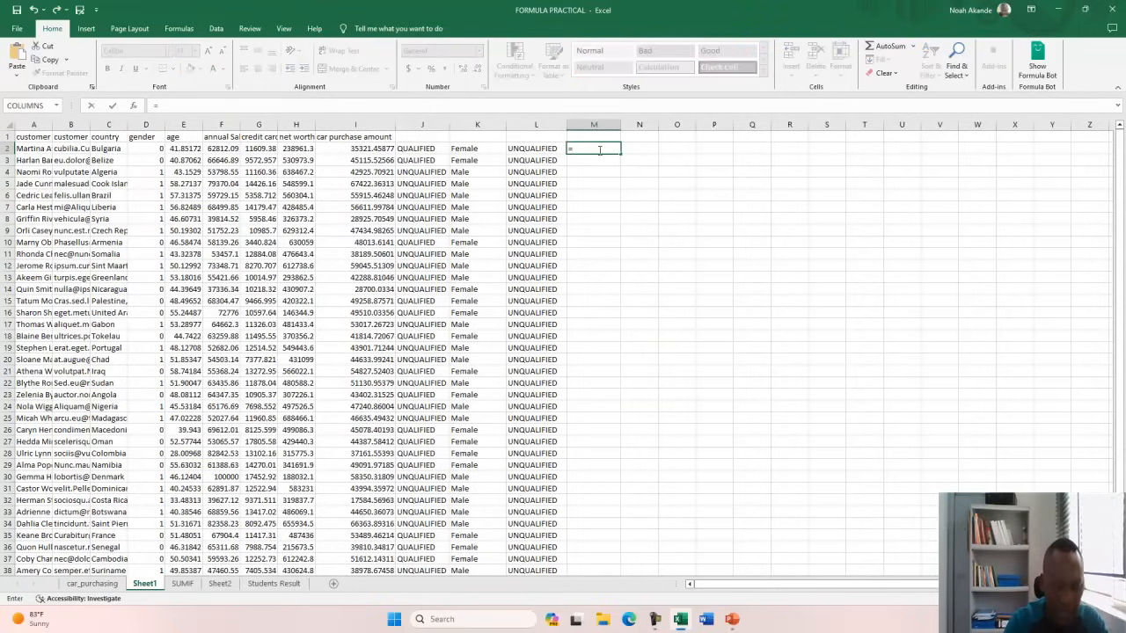
text(RIGHT)
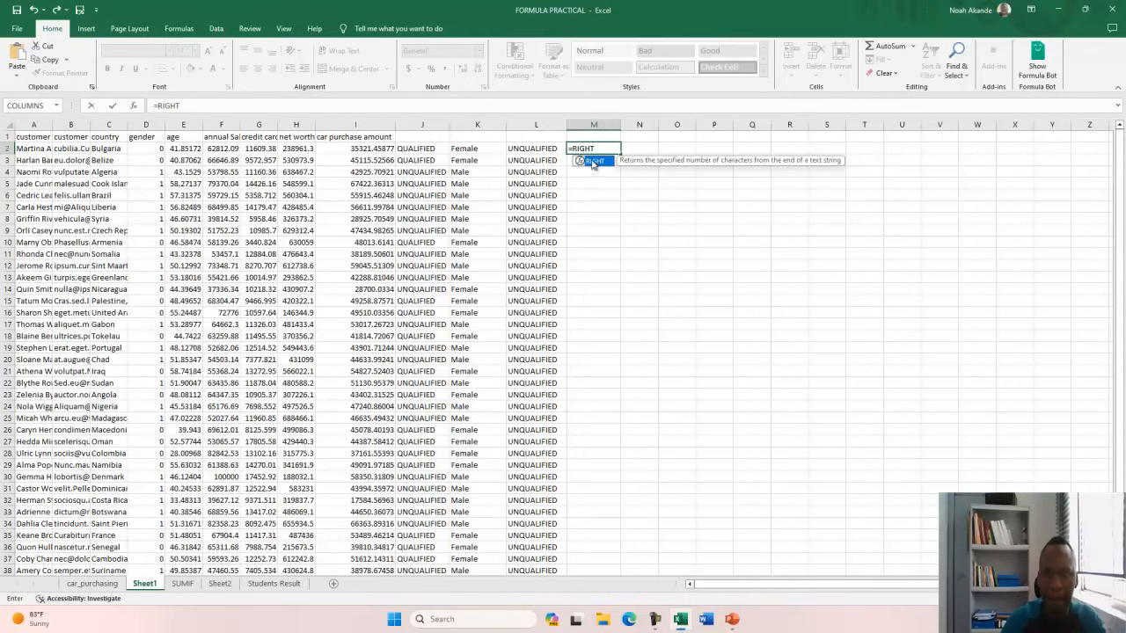
double_click(593, 162)
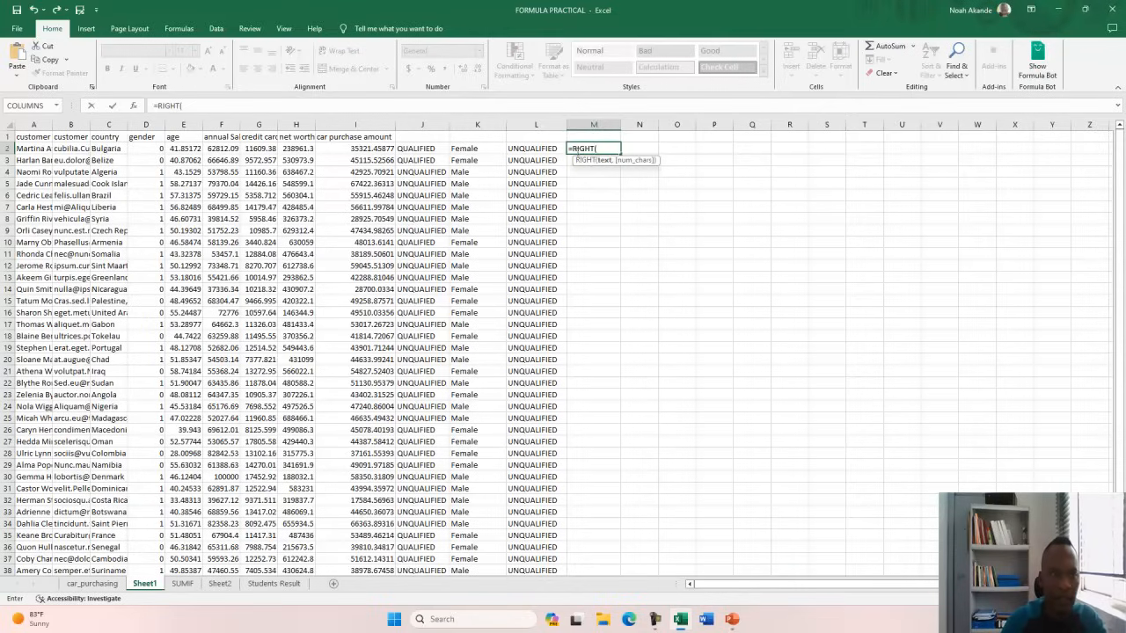
click(79, 150)
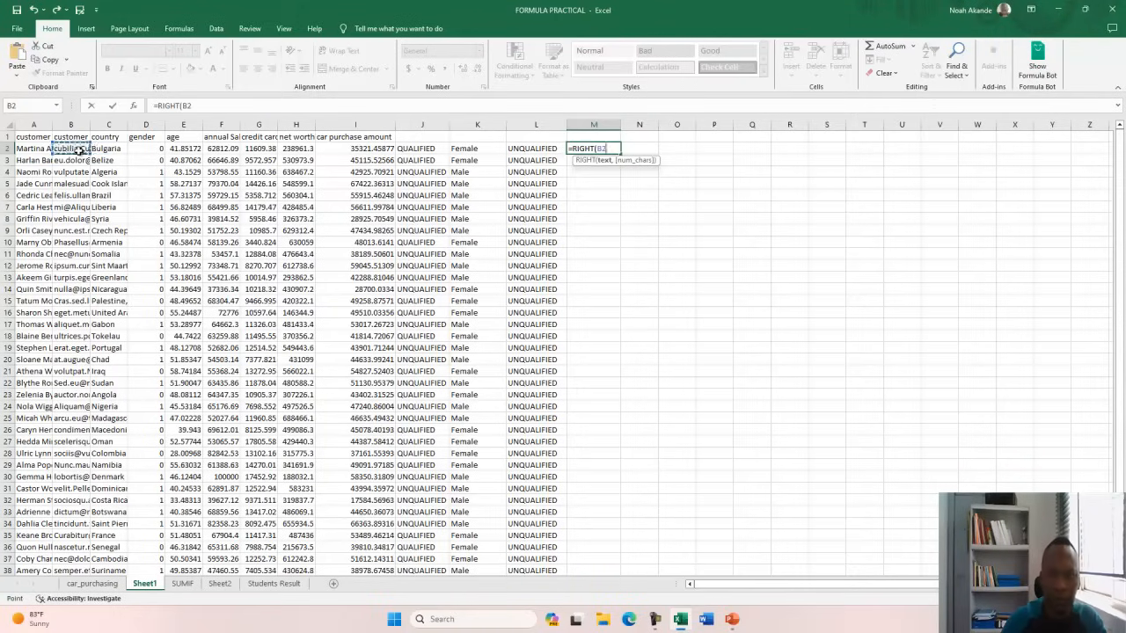
Extend the M2 formula's reference to B2:B41, extract 6 characters and complete the formula.
key(F8)
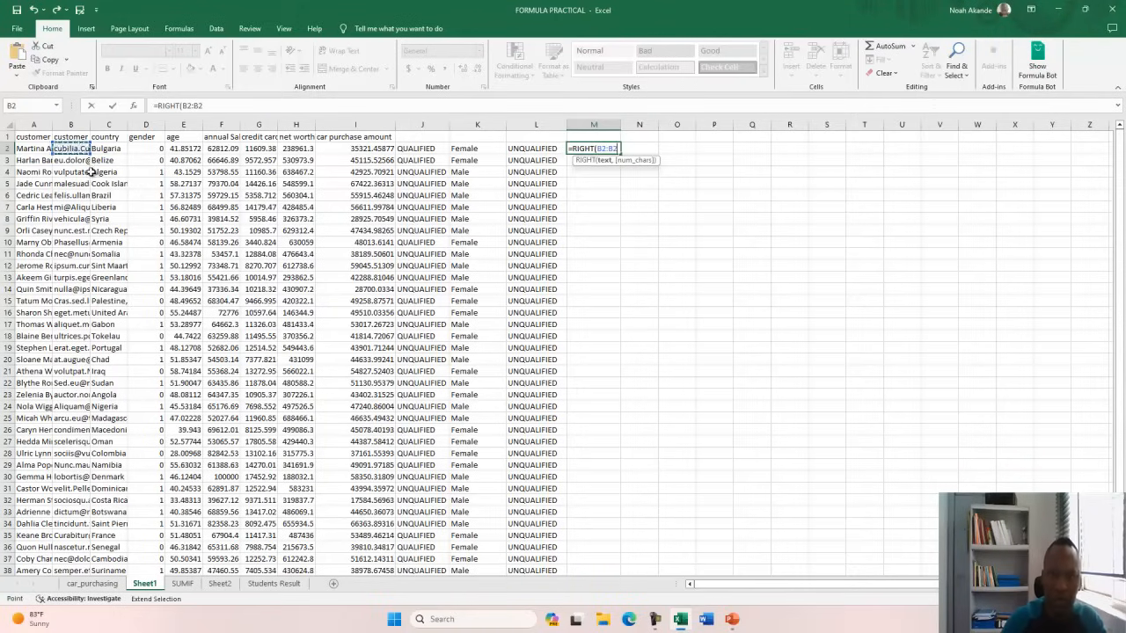
scroll(92, 171, down, 6)
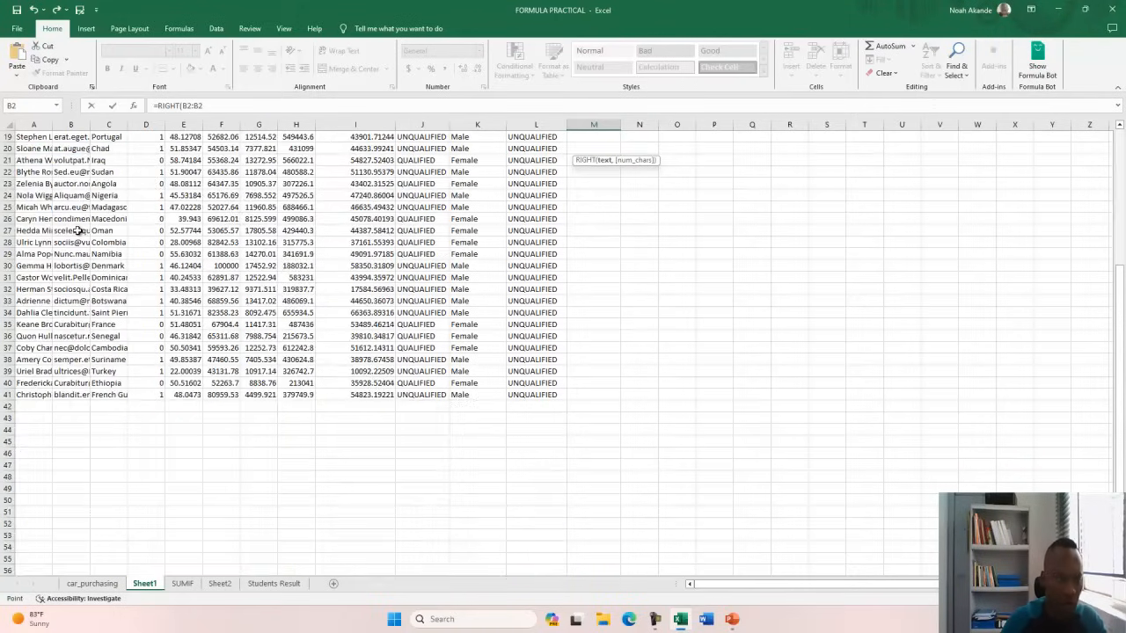
scroll(79, 231, up, 6)
key(BackSpace)
text(41)
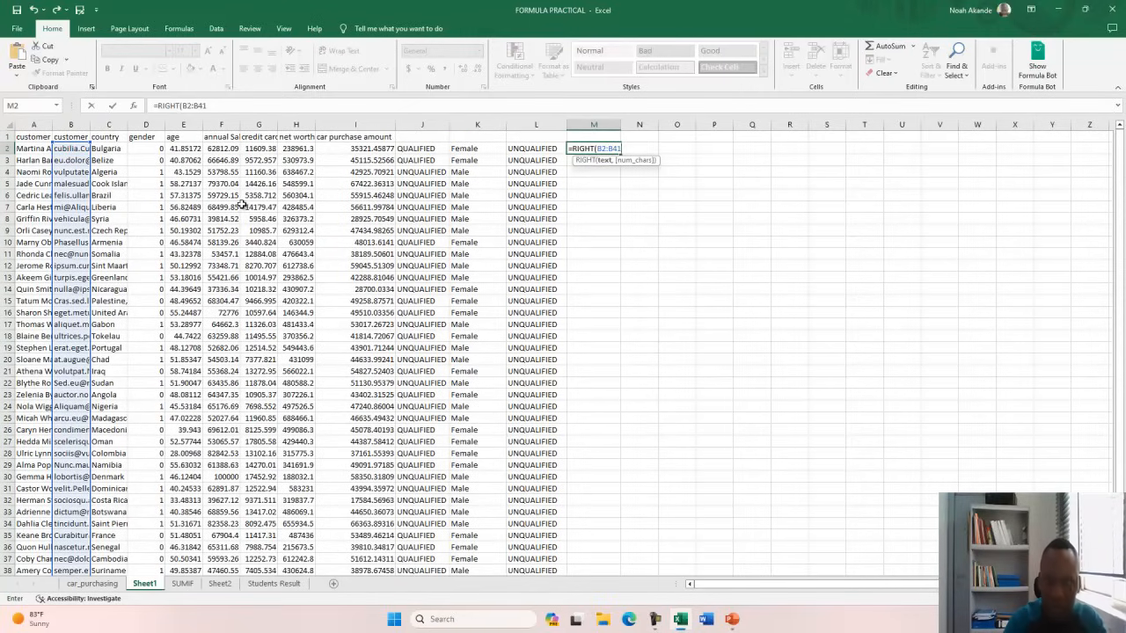
text(,)
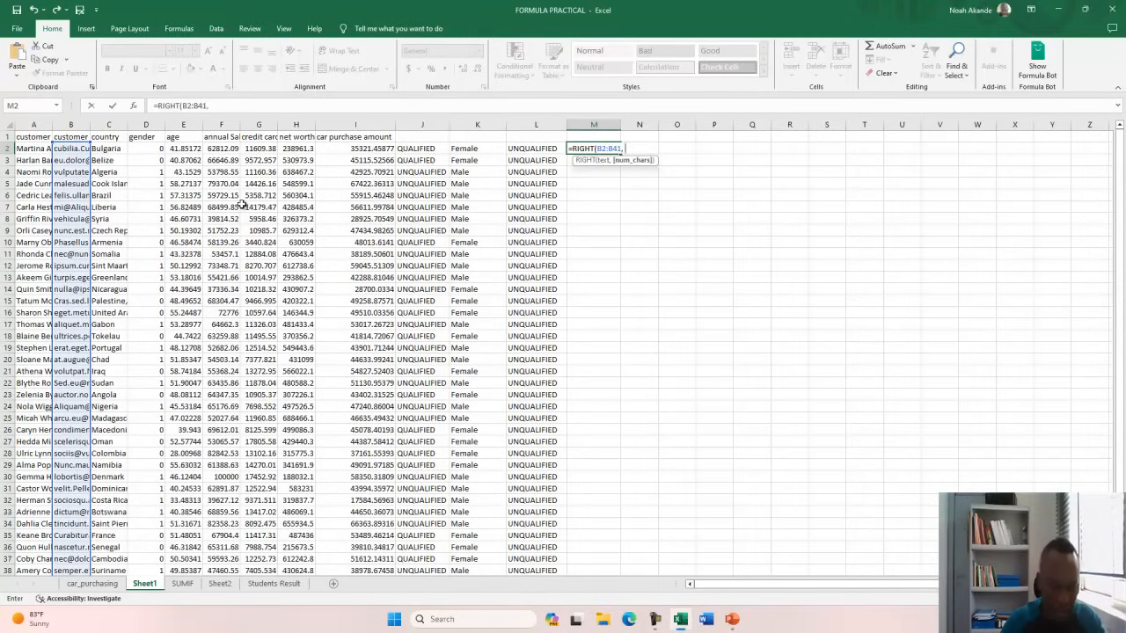
text( 6)
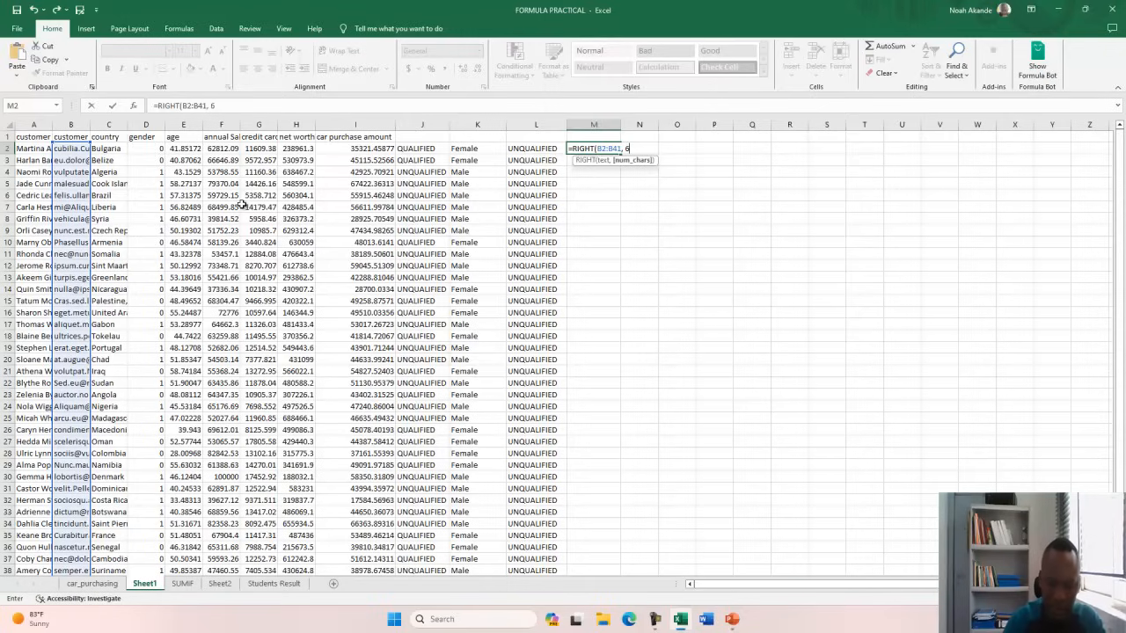
text())
key(Return)
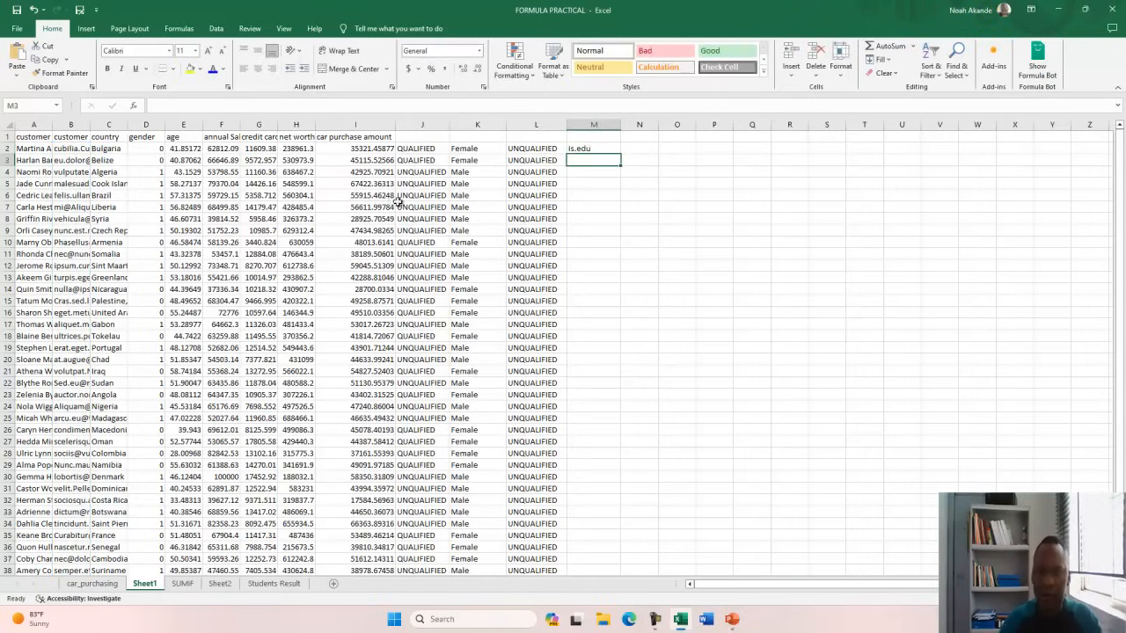
Fill the RIGHT formula from M2 down column M for all the customer rows on Sheet1.
click(576, 149)
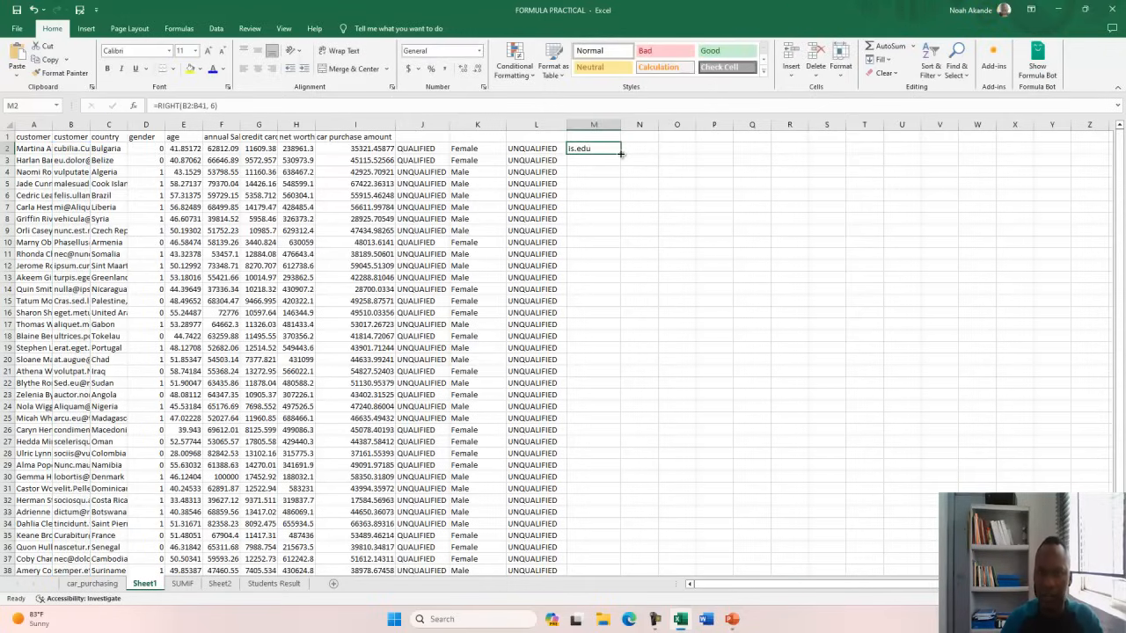
double_click(620, 154)
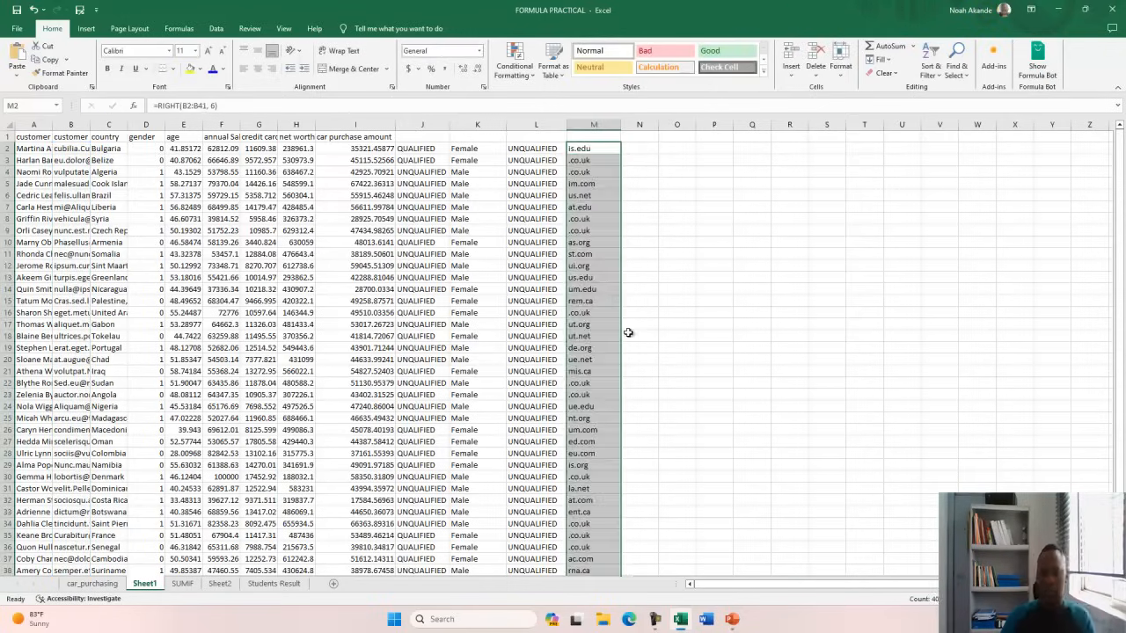
scroll(628, 332, down, 2)
scroll(626, 327, up, 2)
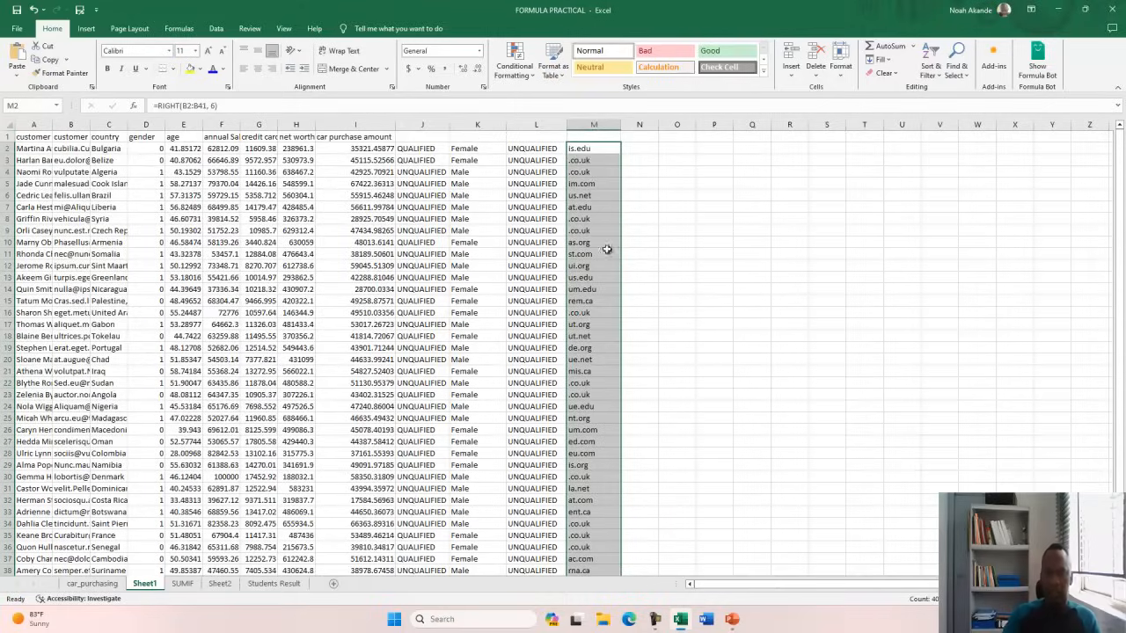
Switch to PowerPoint and advance through the LEFT and RIGHT results to the LOWER definition on the UPPER, LOWER, PROPER slide.
key(alt+Tab)
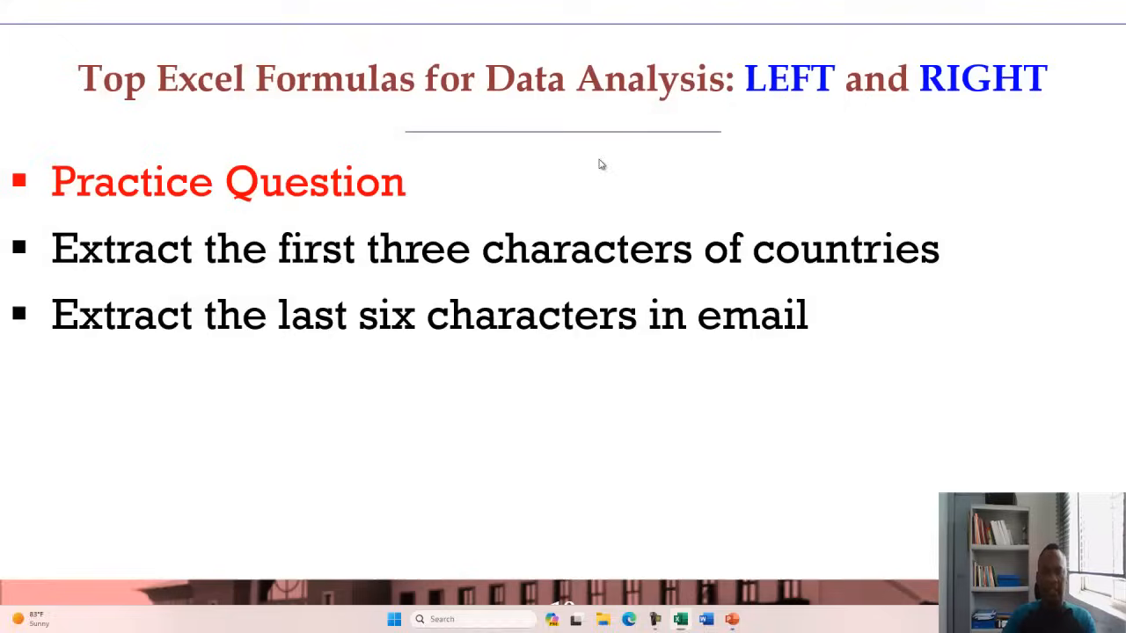
click(592, 254)
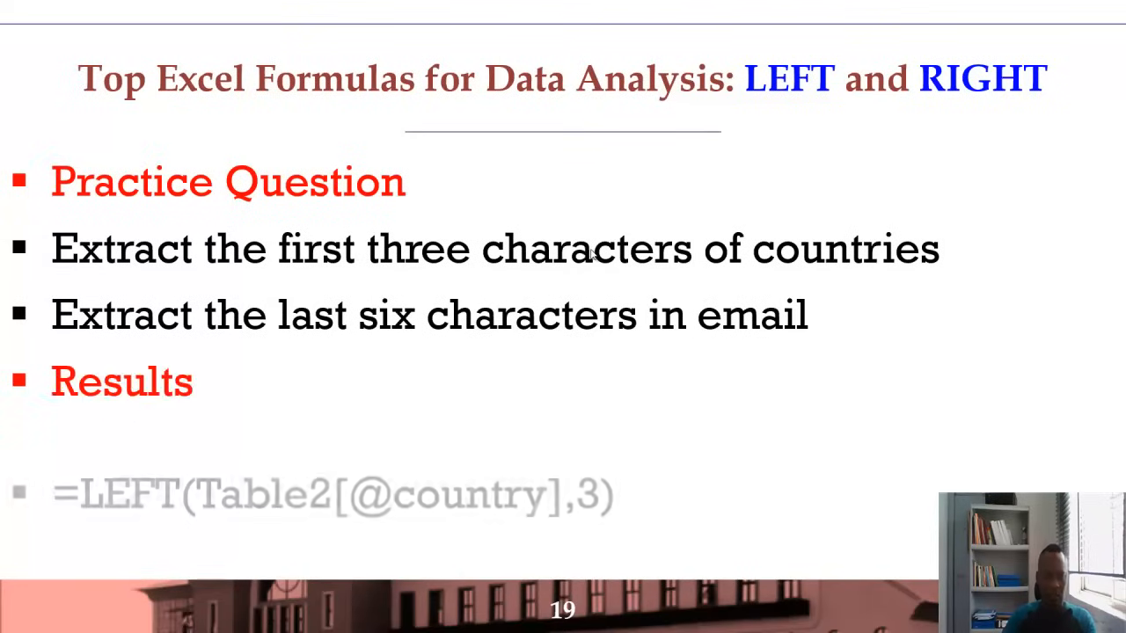
click(588, 257)
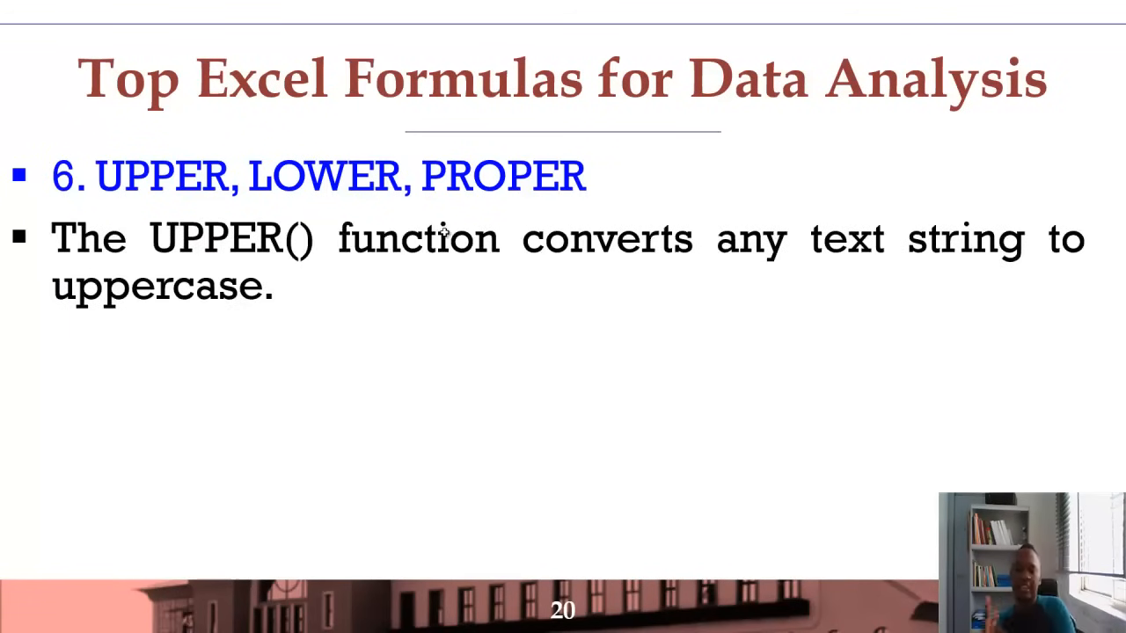
click(398, 291)
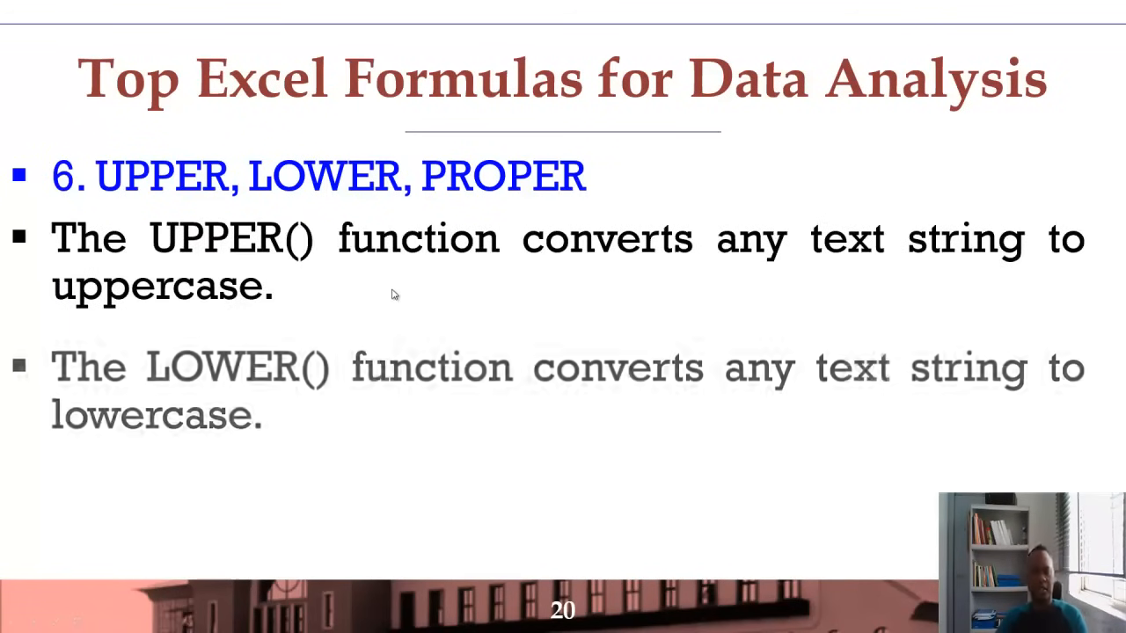
Reveal the PROPER definition and advance to the practice question on converting the car makes and models to upper case.
click(443, 293)
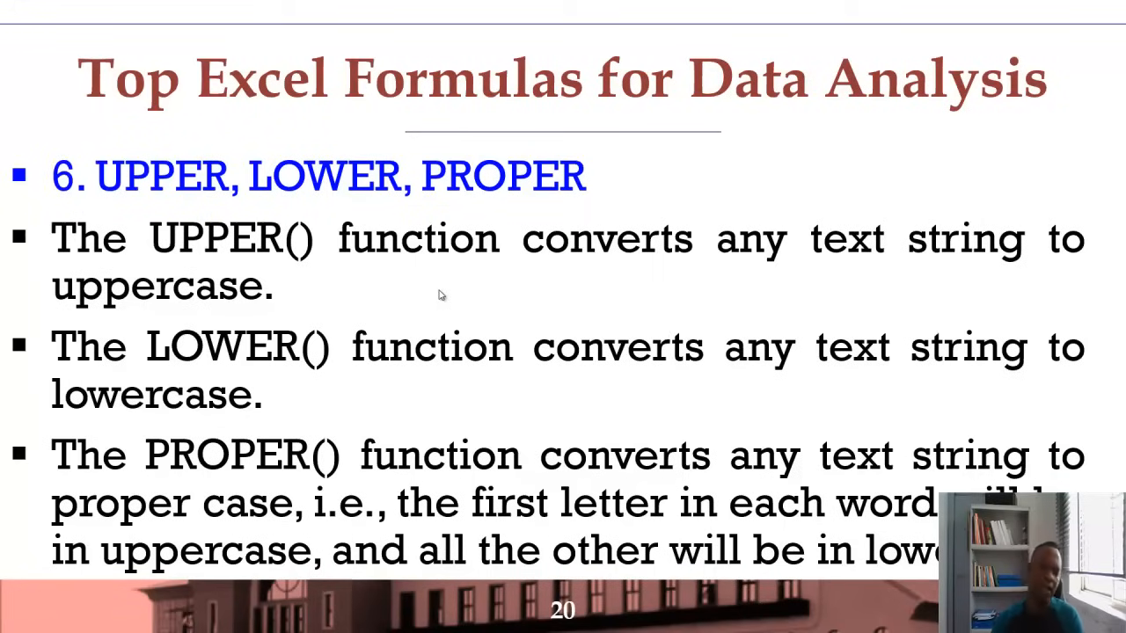
click(479, 281)
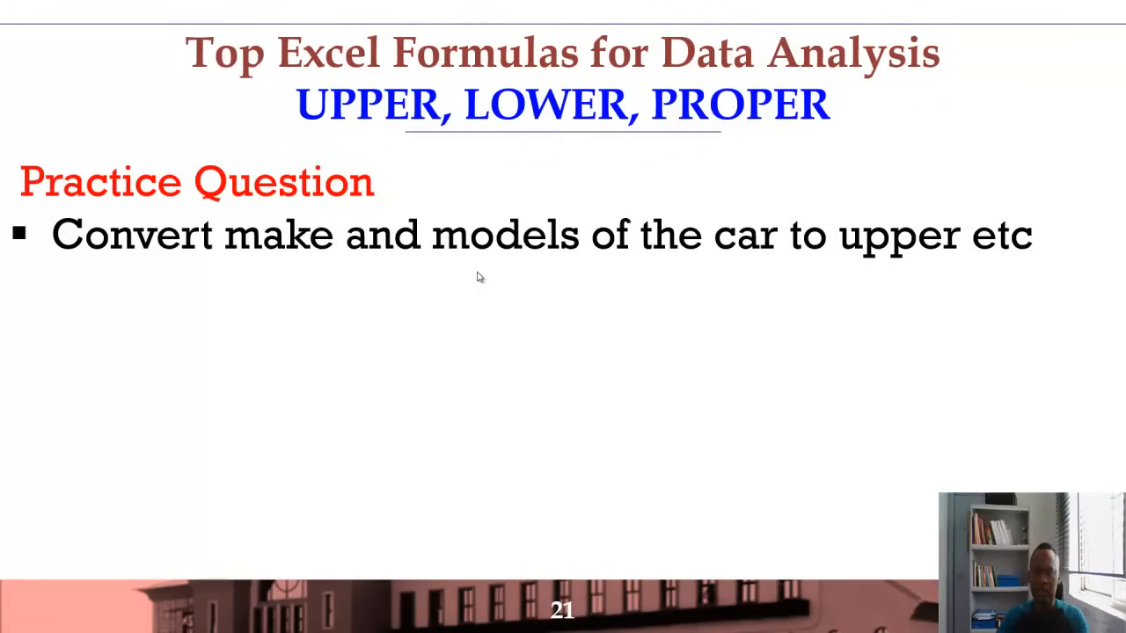
Switch to Excel and widen column A of Sheet1 to fit the full customer names.
key(alt+Tab)
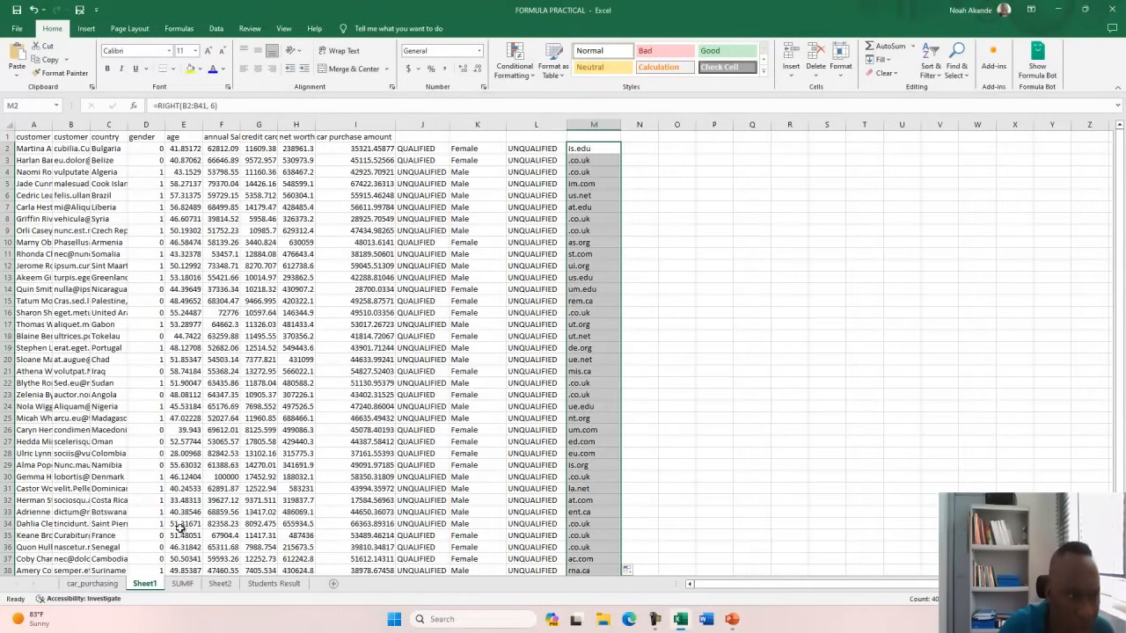
drag(51, 127, 121, 128)
click(93, 150)
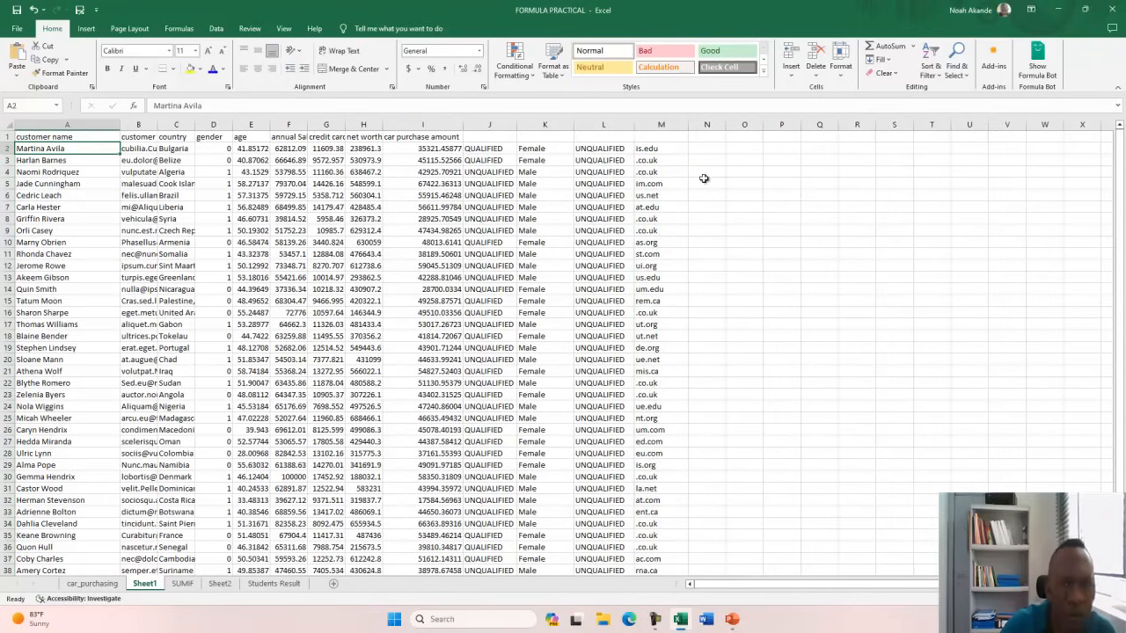
Enter =LOWER(A2) in N2 to convert the first customer name to lowercase.
click(708, 150)
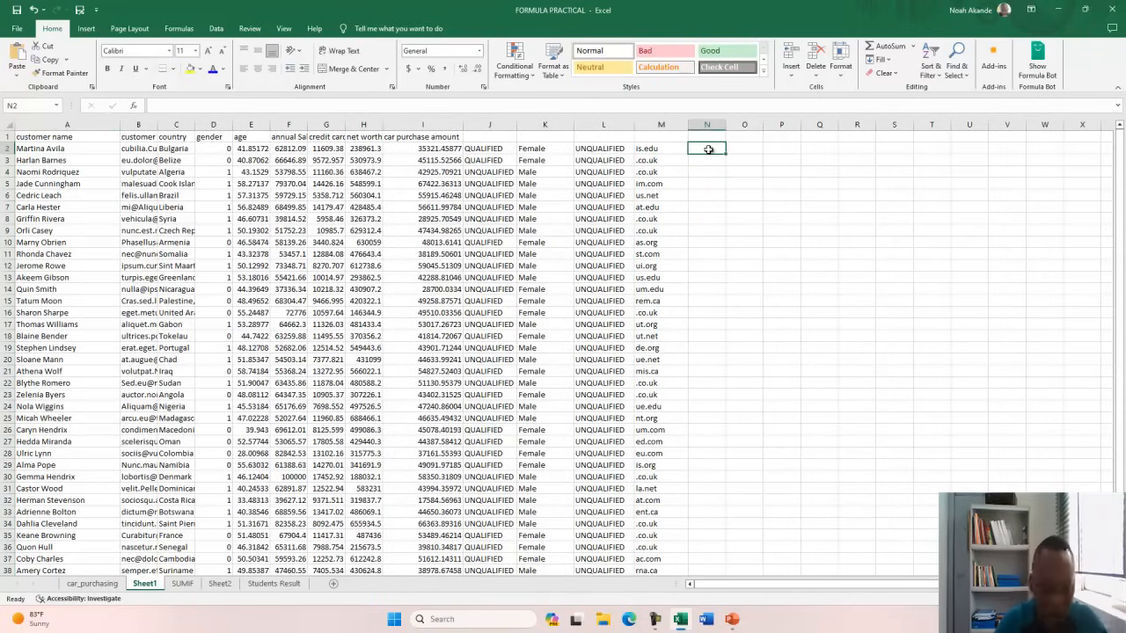
text(=)
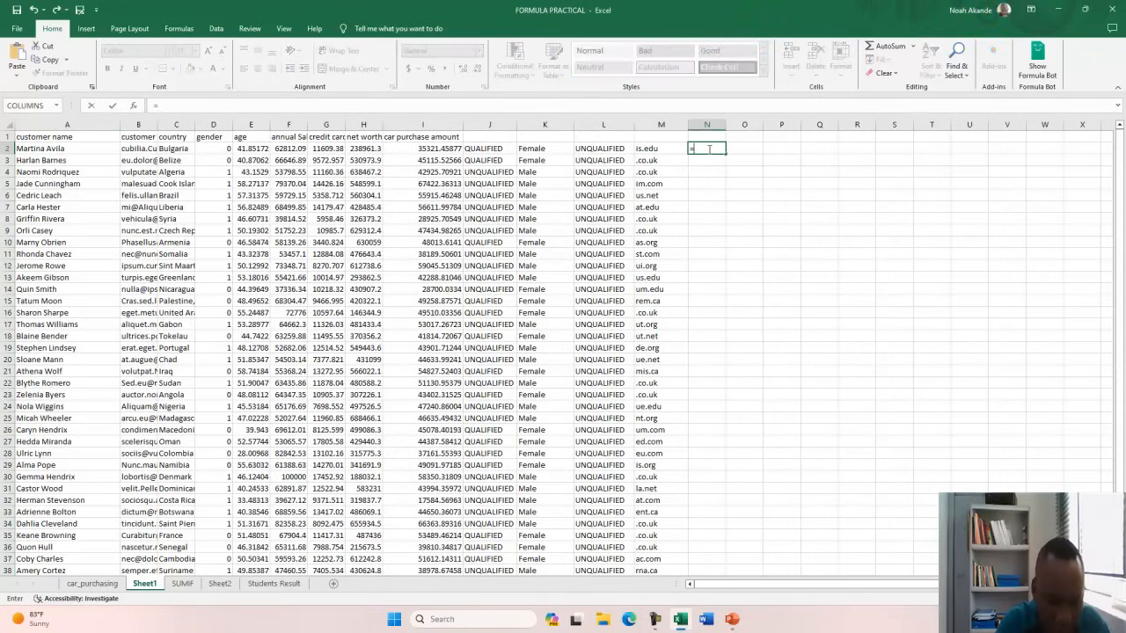
text(LOW)
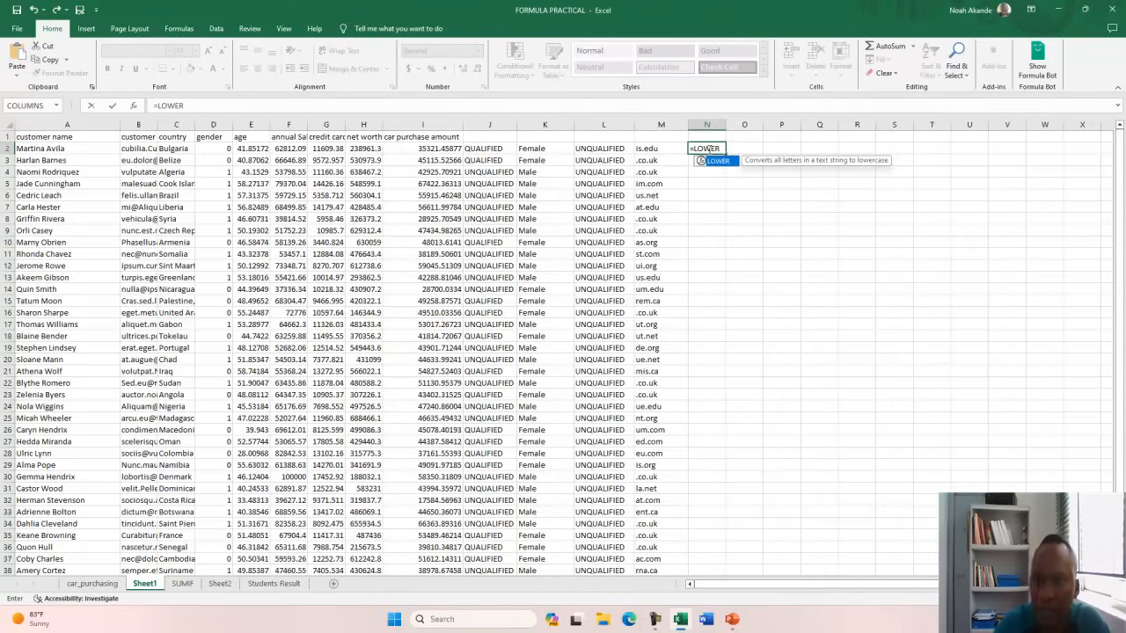
text(ER)
double_click(710, 162)
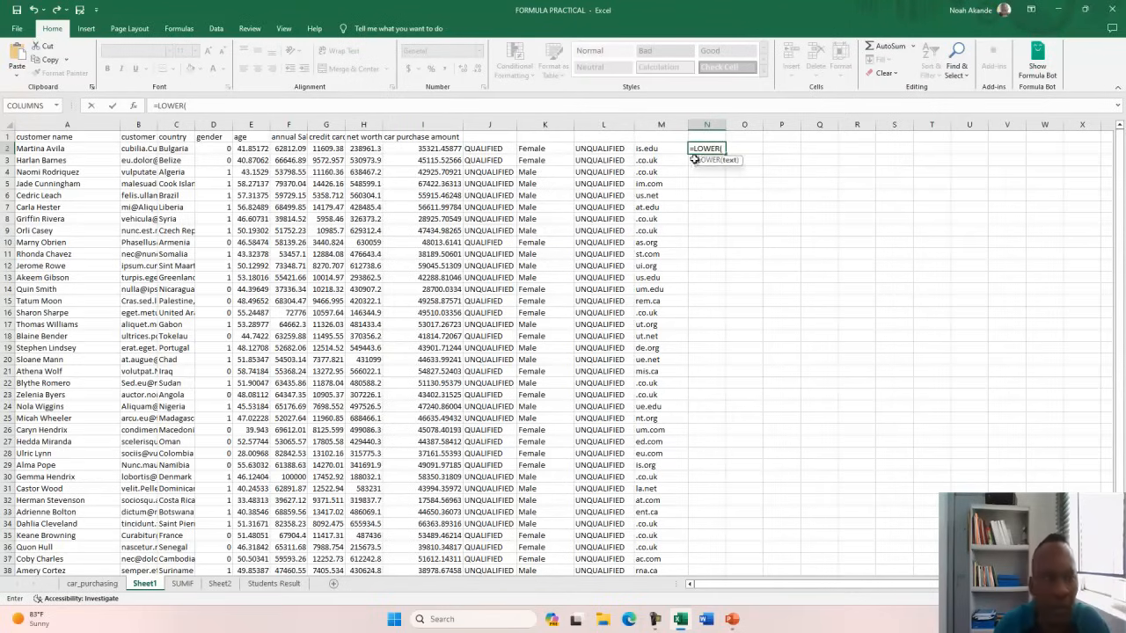
click(76, 150)
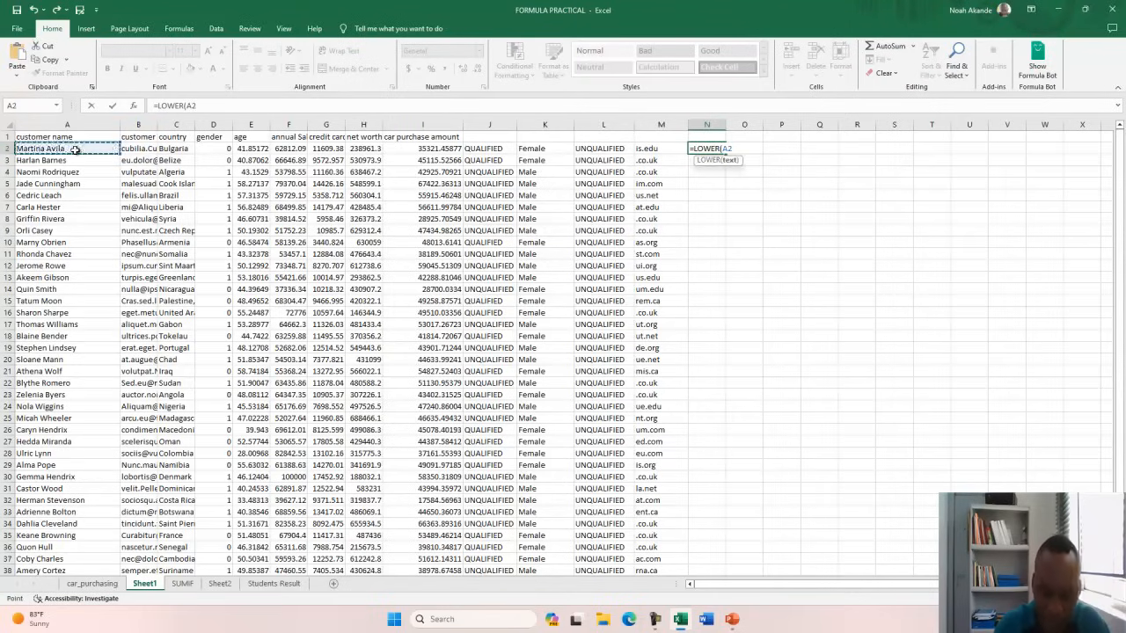
key(Return)
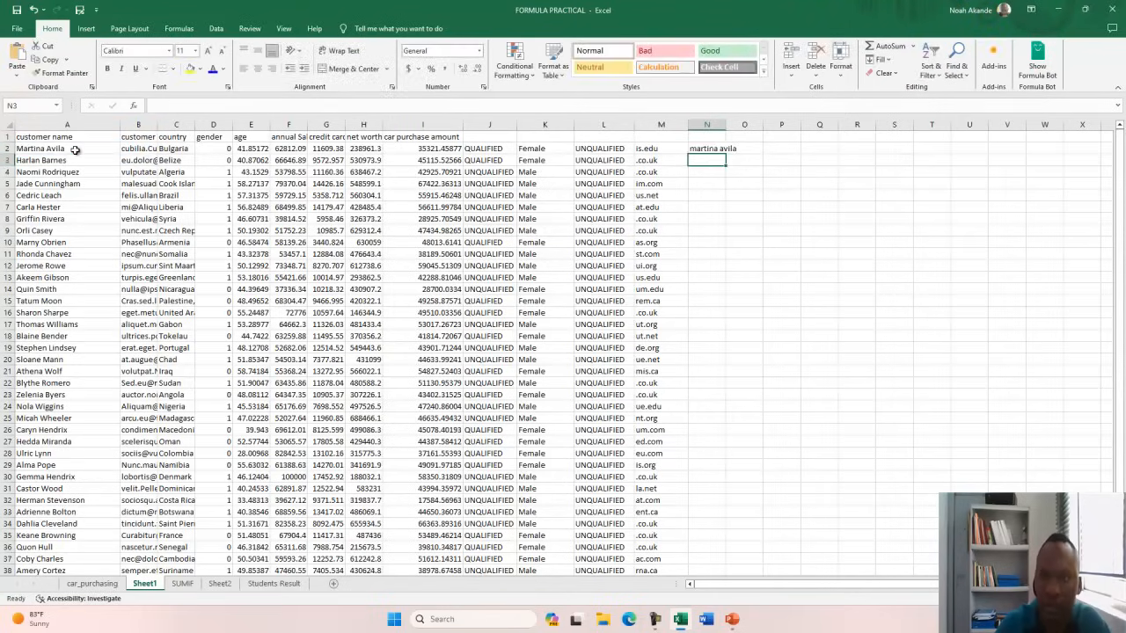
Fit column N to its content and enter the heading LOWER in N1.
double_click(726, 125)
click(718, 136)
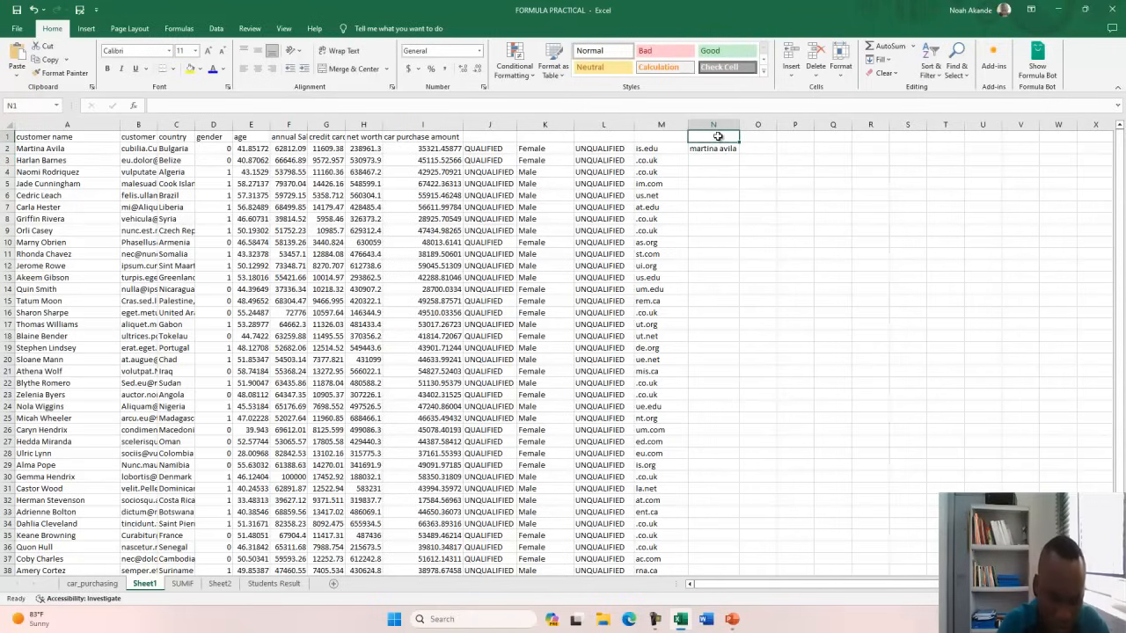
text(LOWER)
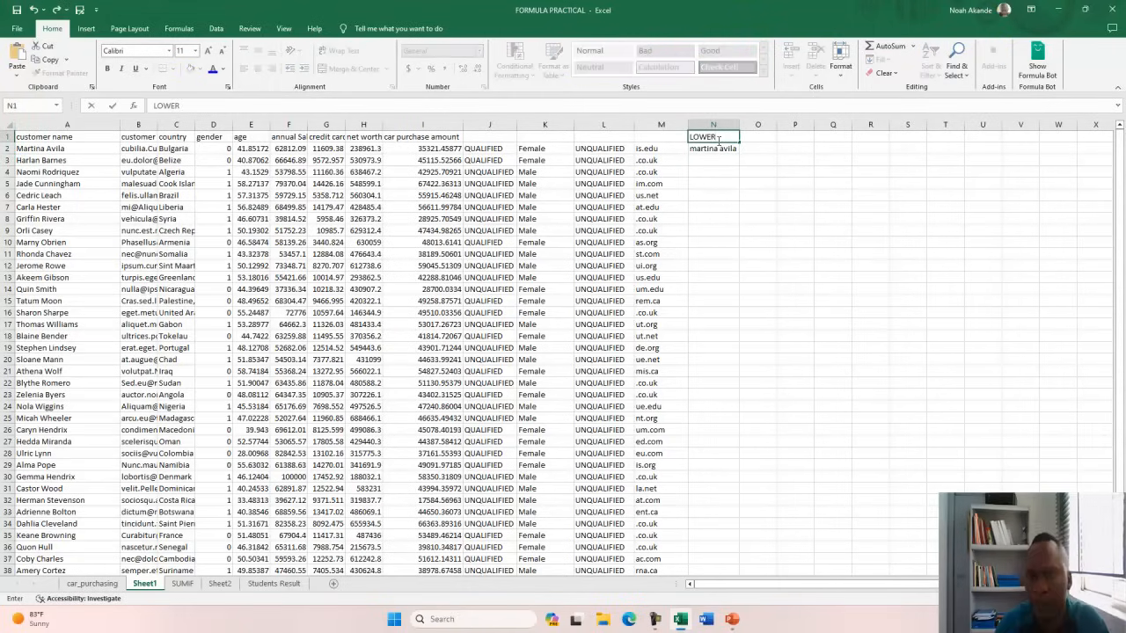
Fill the LOWER formula from N2 down for all customer rows and widen column N to fit the names.
click(719, 149)
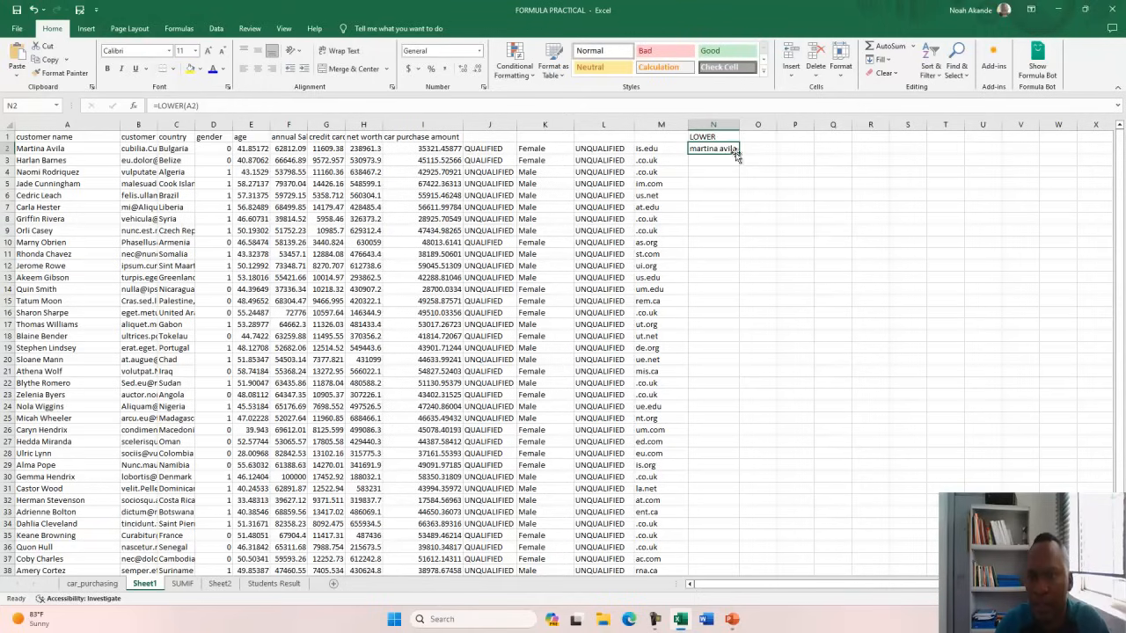
double_click(737, 152)
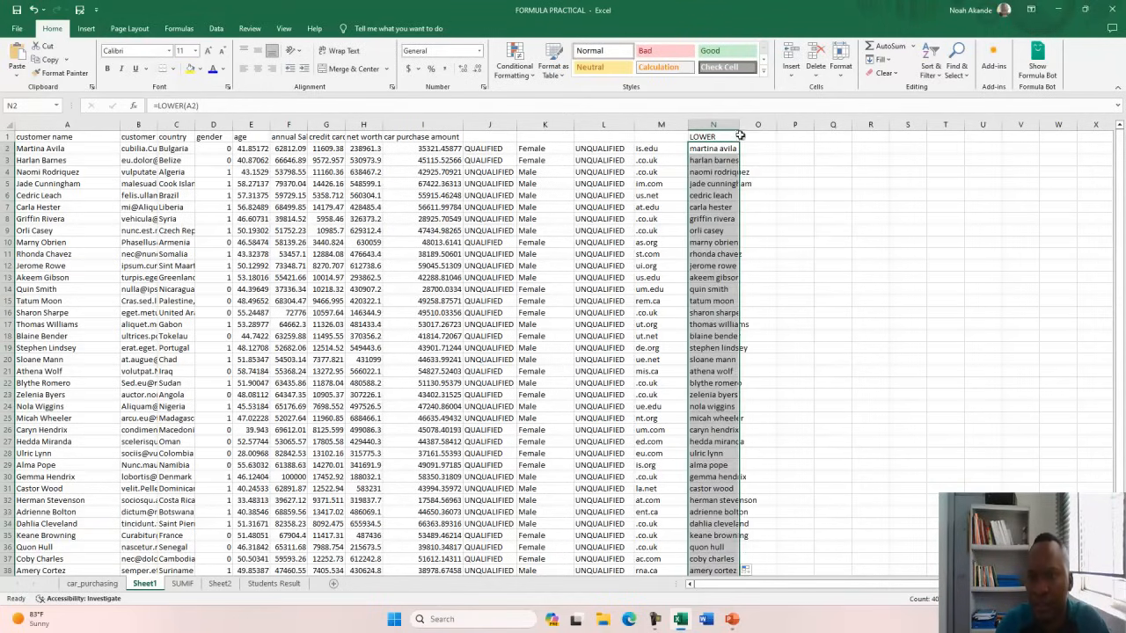
drag(739, 127, 764, 128)
Enter the heading UPPER in O1 and an UPPER formula in O2 that converts the lowercase name in N2.
click(771, 136)
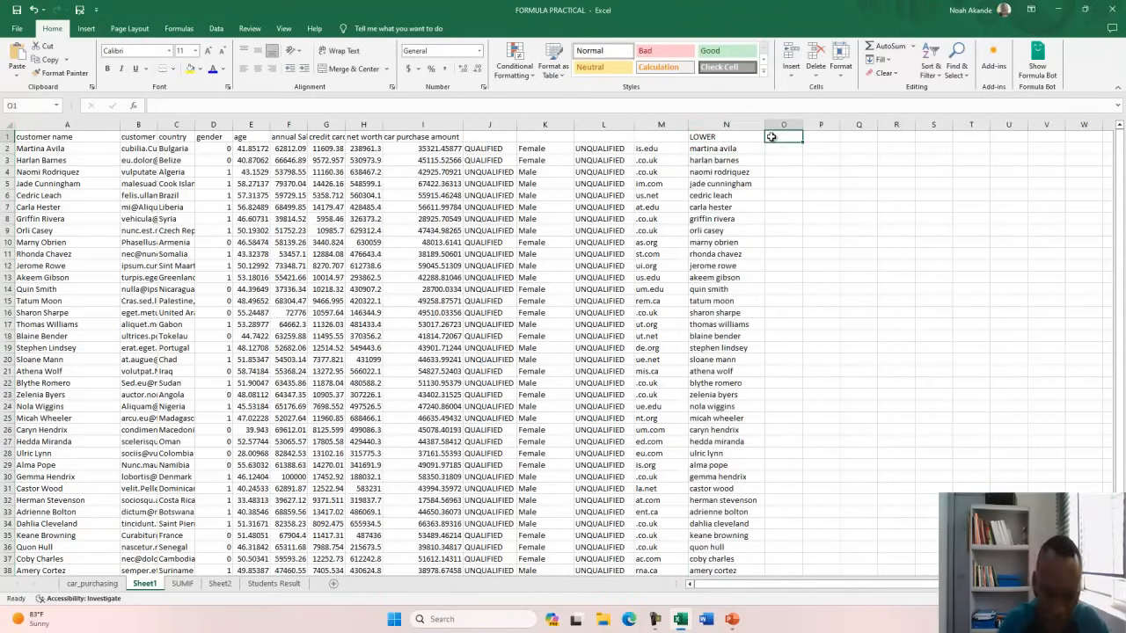
text(UPPE)
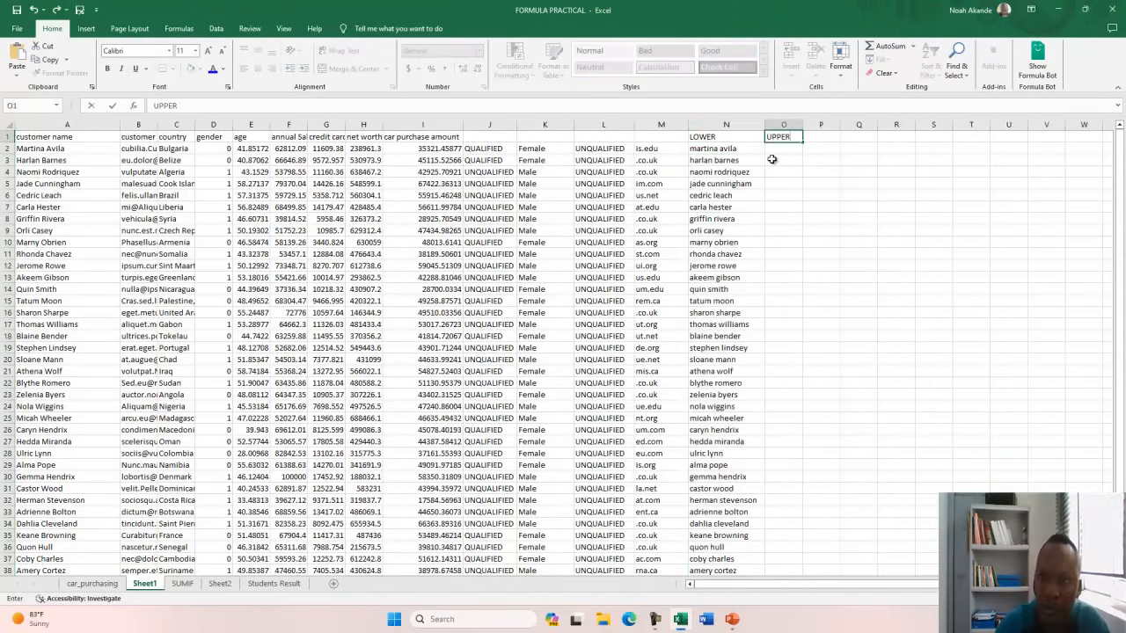
text(R)
key(Return)
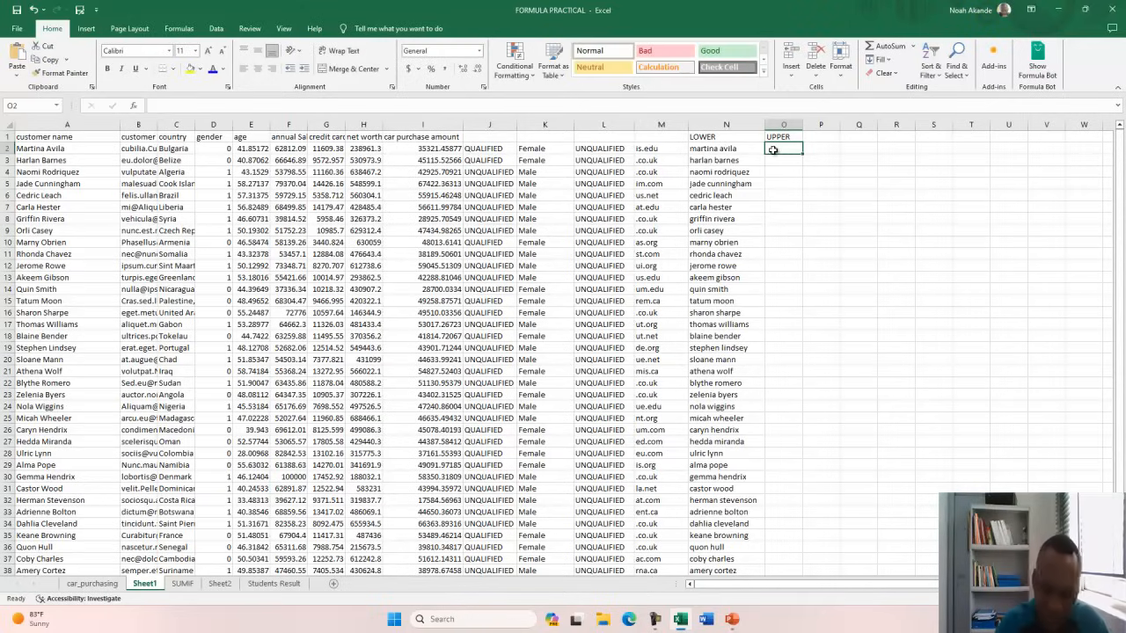
text(=UPPER)
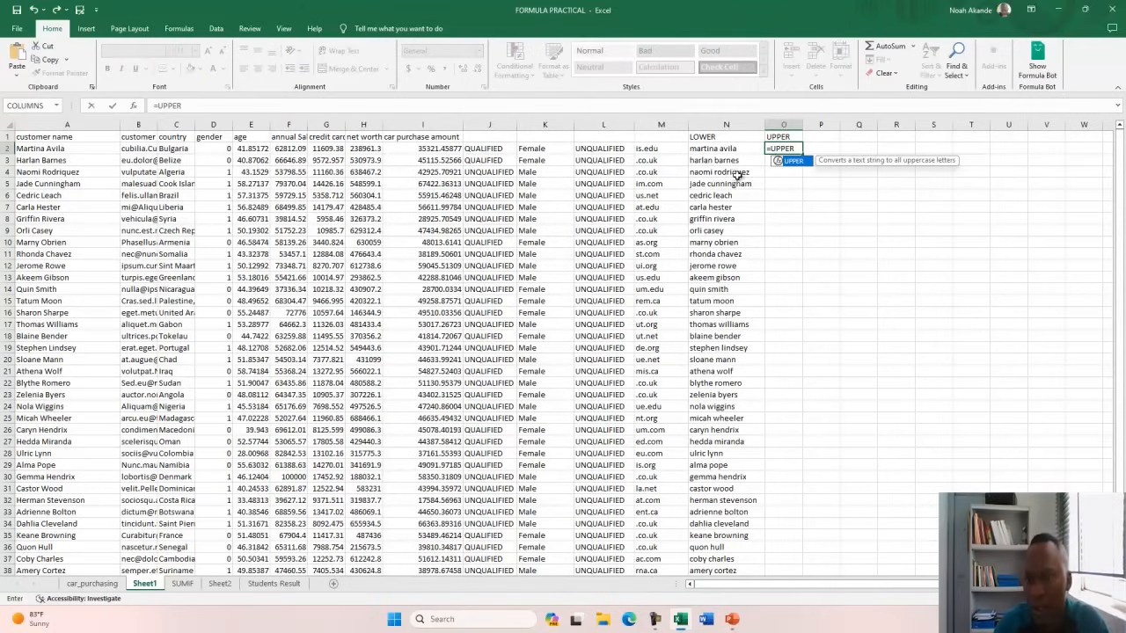
double_click(794, 162)
click(734, 151)
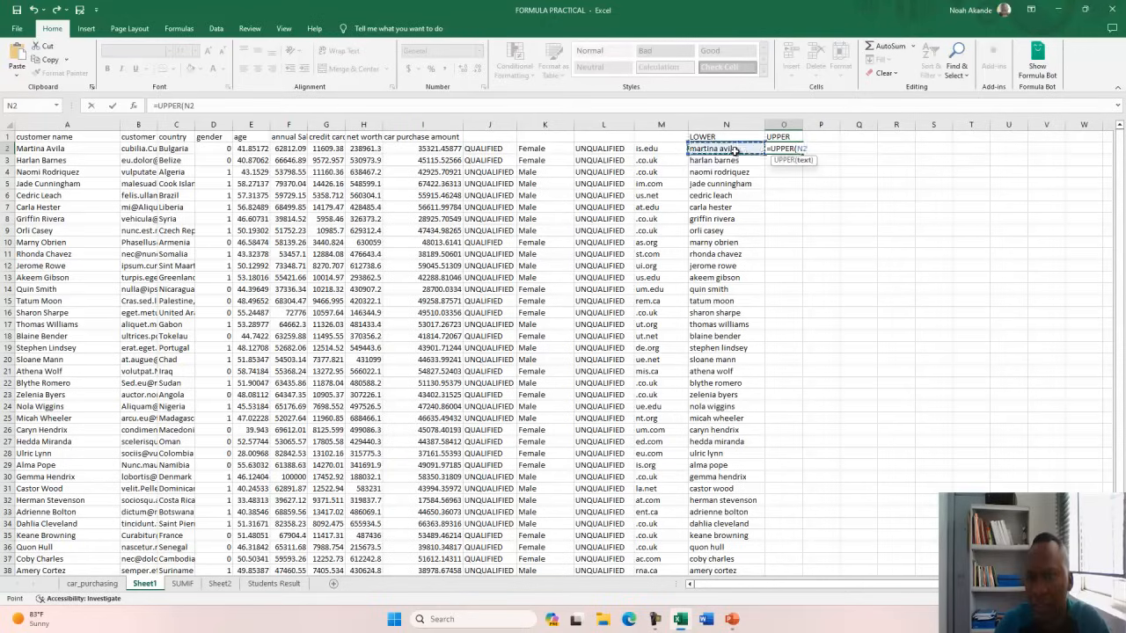
key(Return)
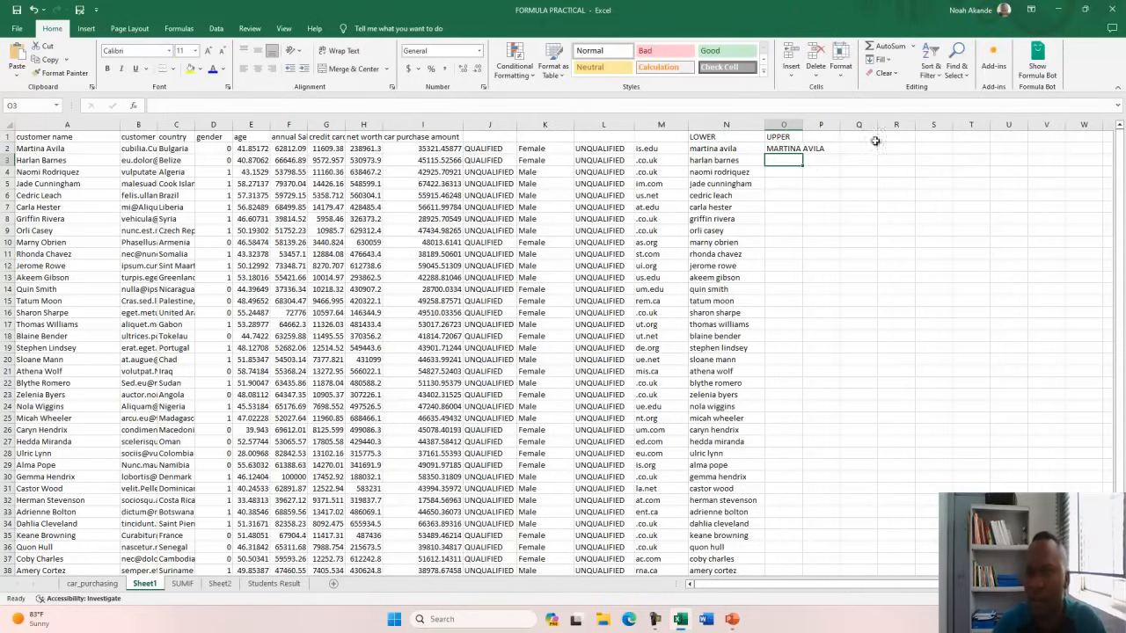
Fill the UPPER formula from O2 down for all customer rows and fit column O's width to the names.
drag(803, 126, 827, 127)
click(822, 149)
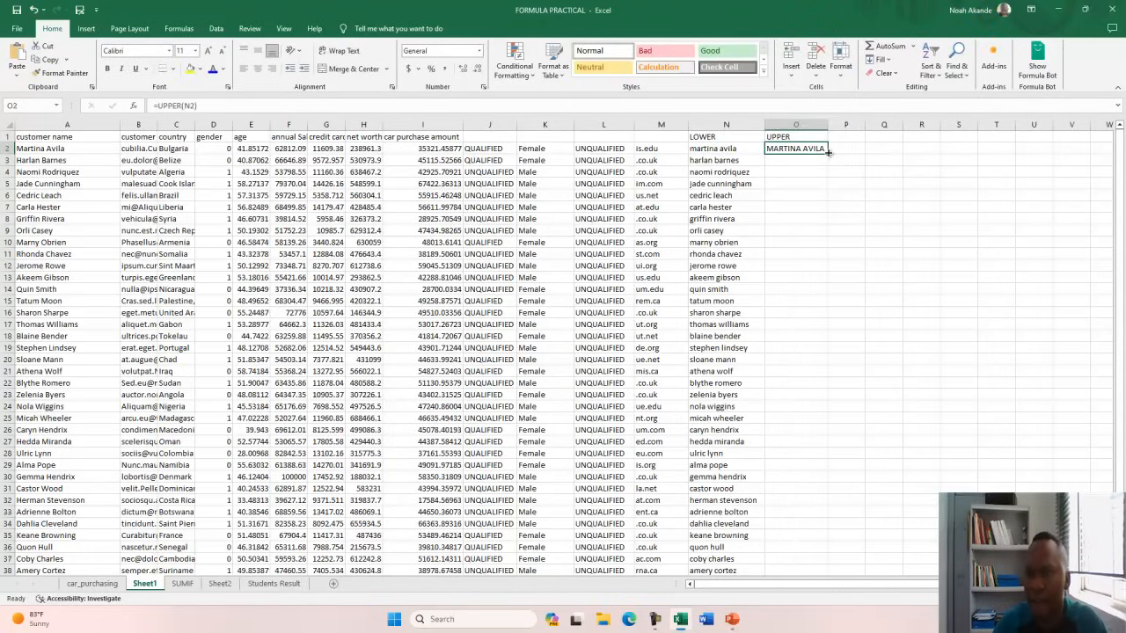
double_click(827, 154)
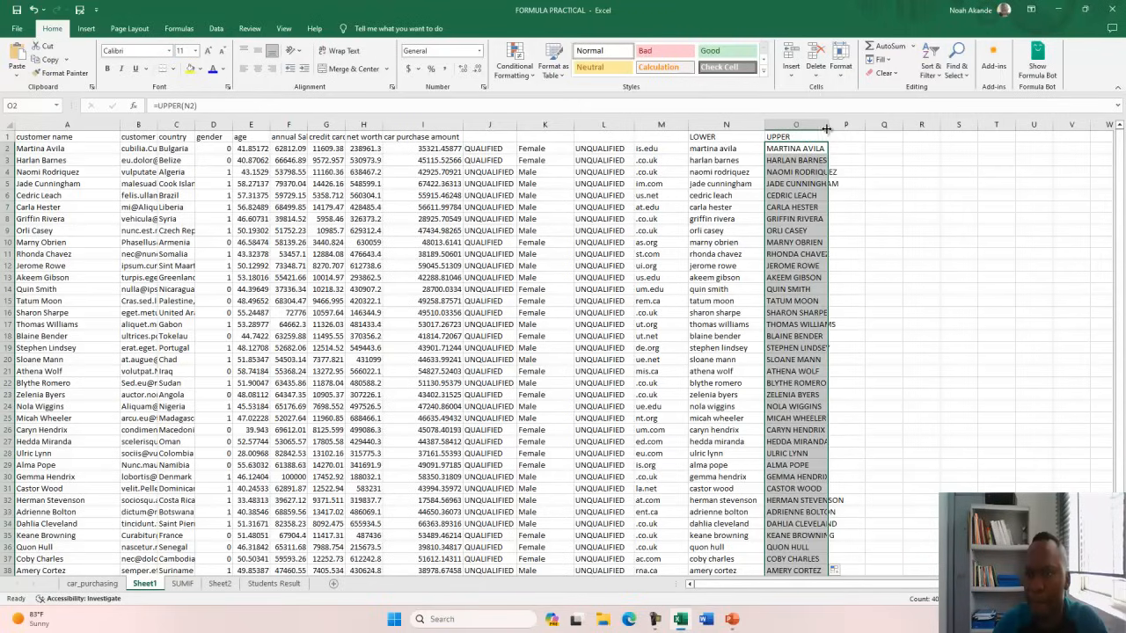
double_click(827, 128)
Enter the heading PROPER in P1 and a PROPER formula in P2 that converts the uppercase name in O2.
click(871, 136)
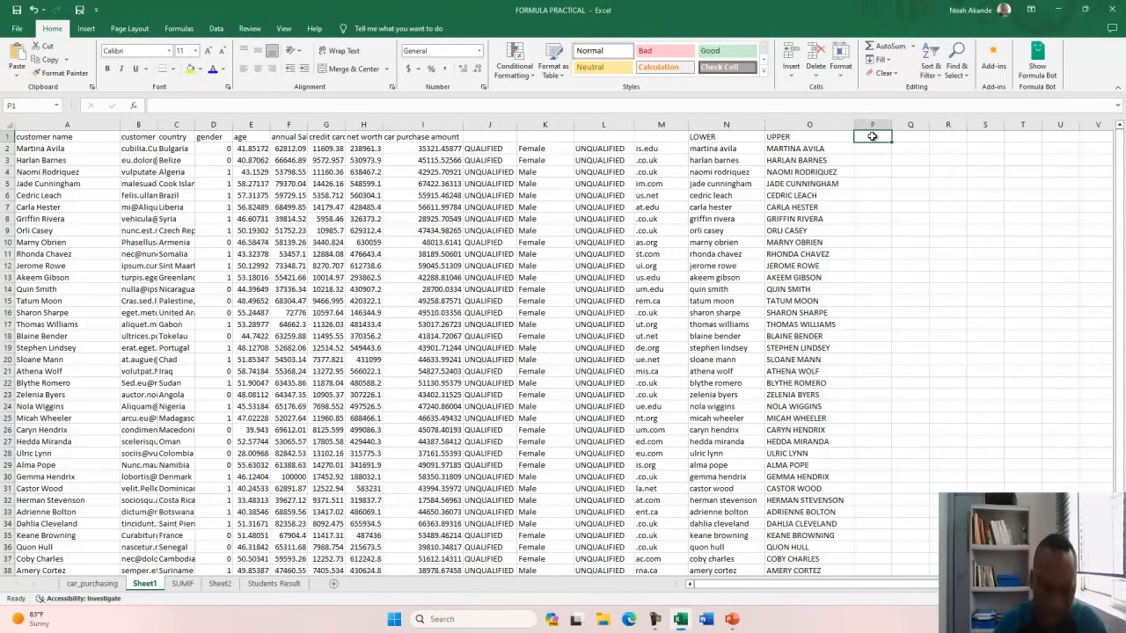
text(PROP)
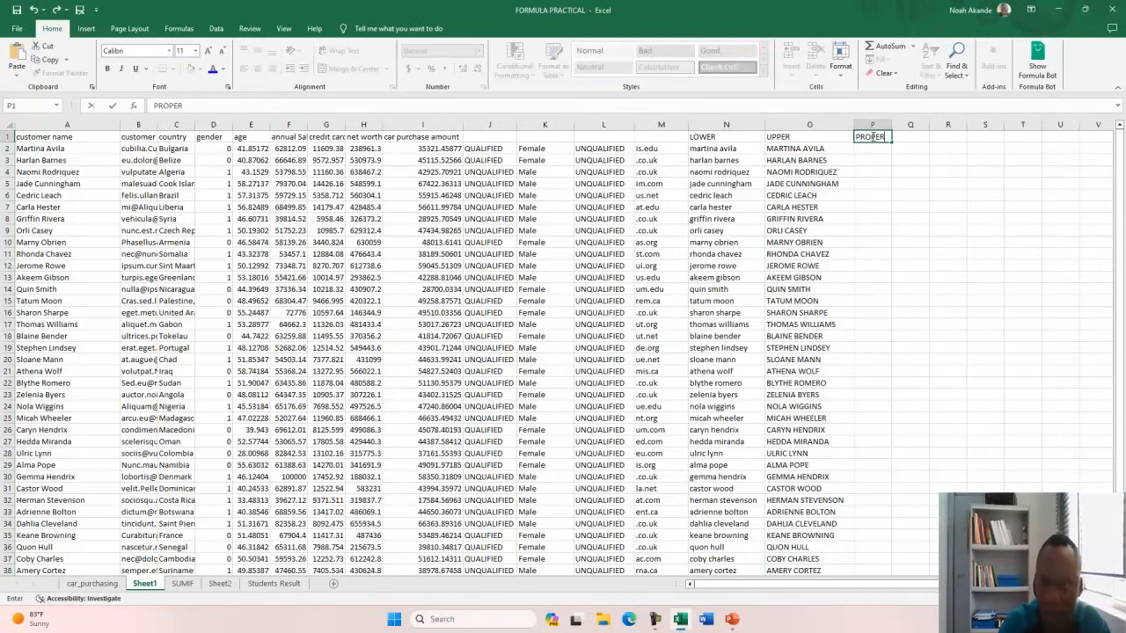
text(ER)
key(Return)
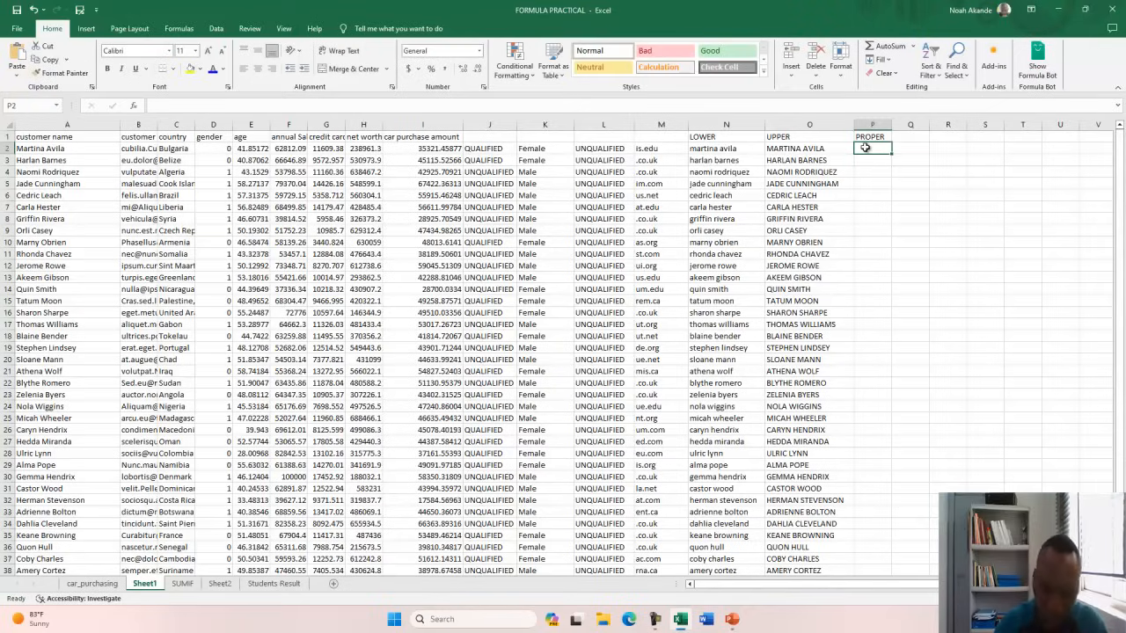
text(=PROPER)
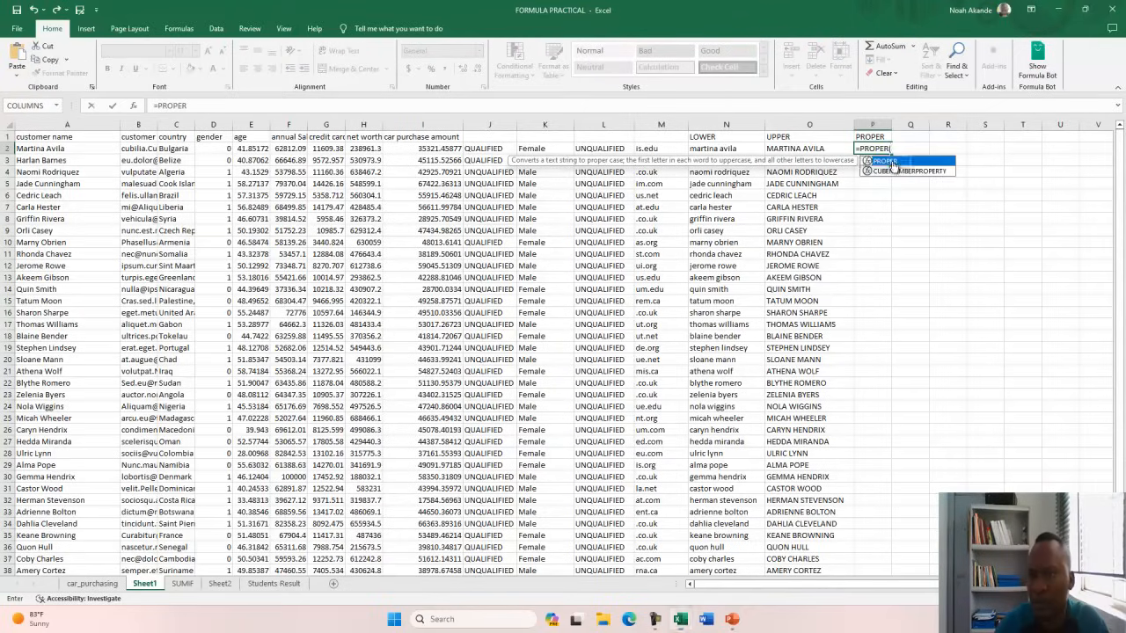
double_click(886, 162)
click(831, 150)
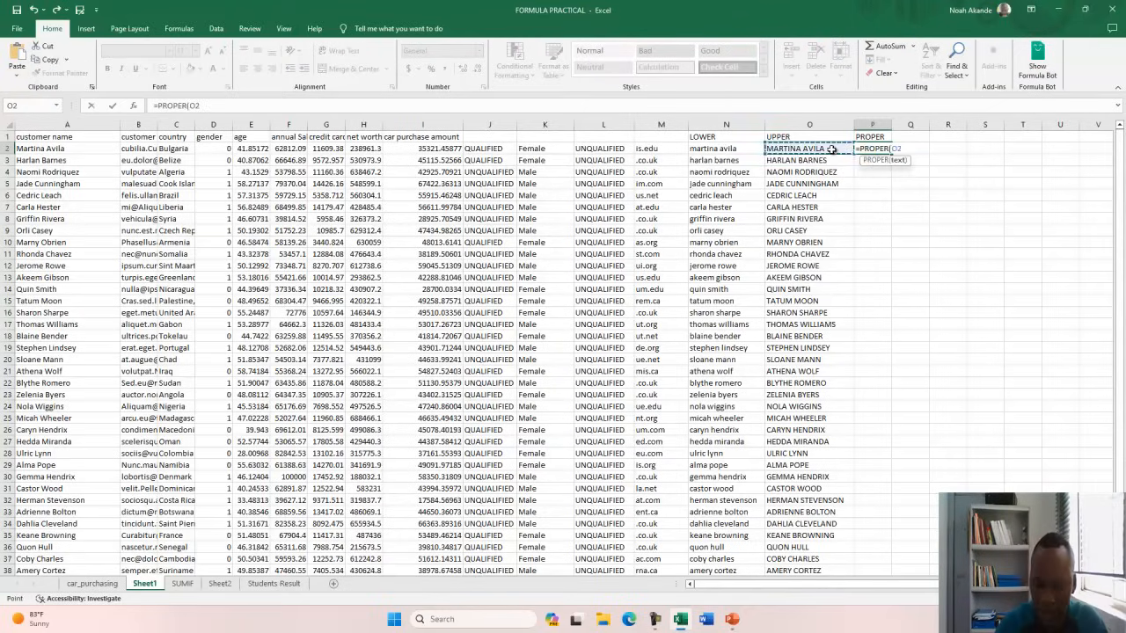
key(Return)
Fill the PROPER formula from P2 down for all customer rows and fit column P's width to the names.
double_click(891, 124)
click(901, 148)
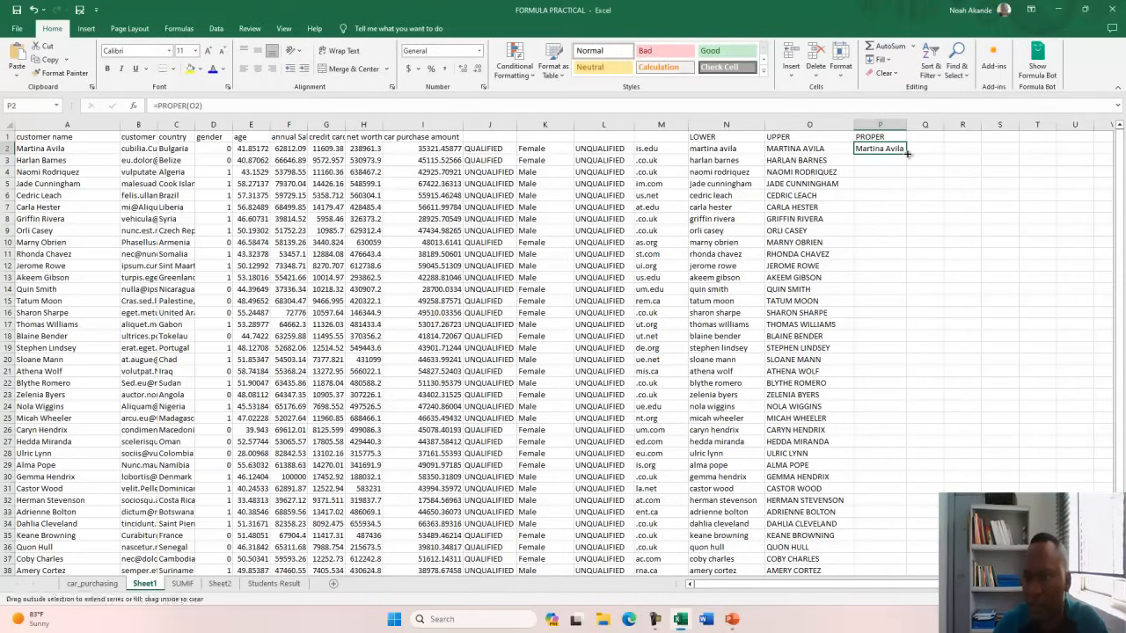
double_click(904, 151)
double_click(906, 124)
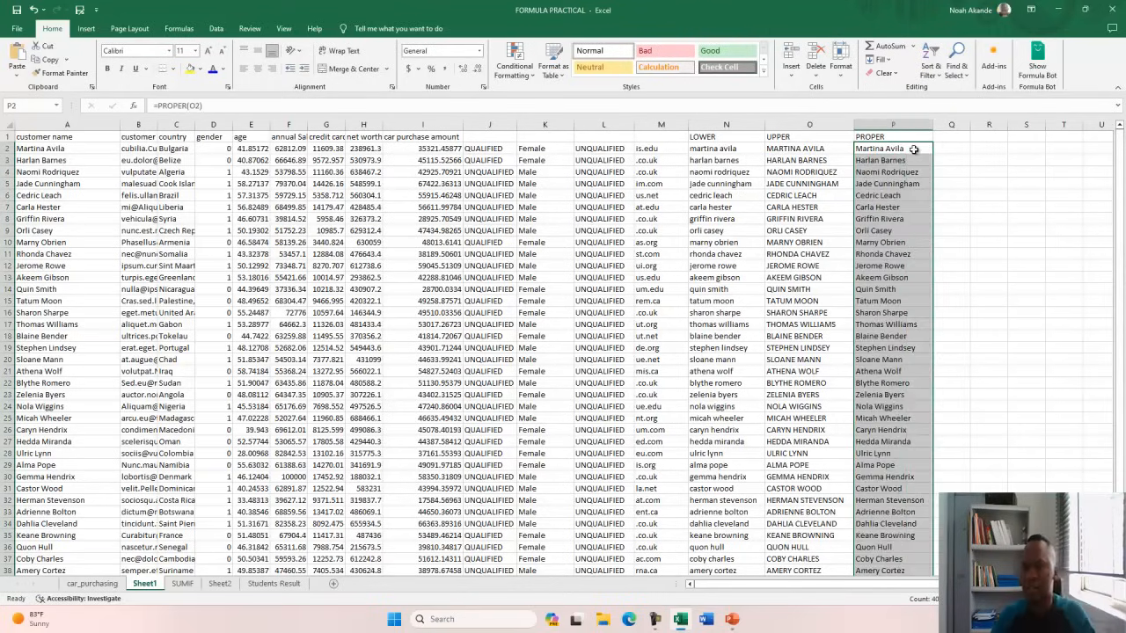
click(915, 148)
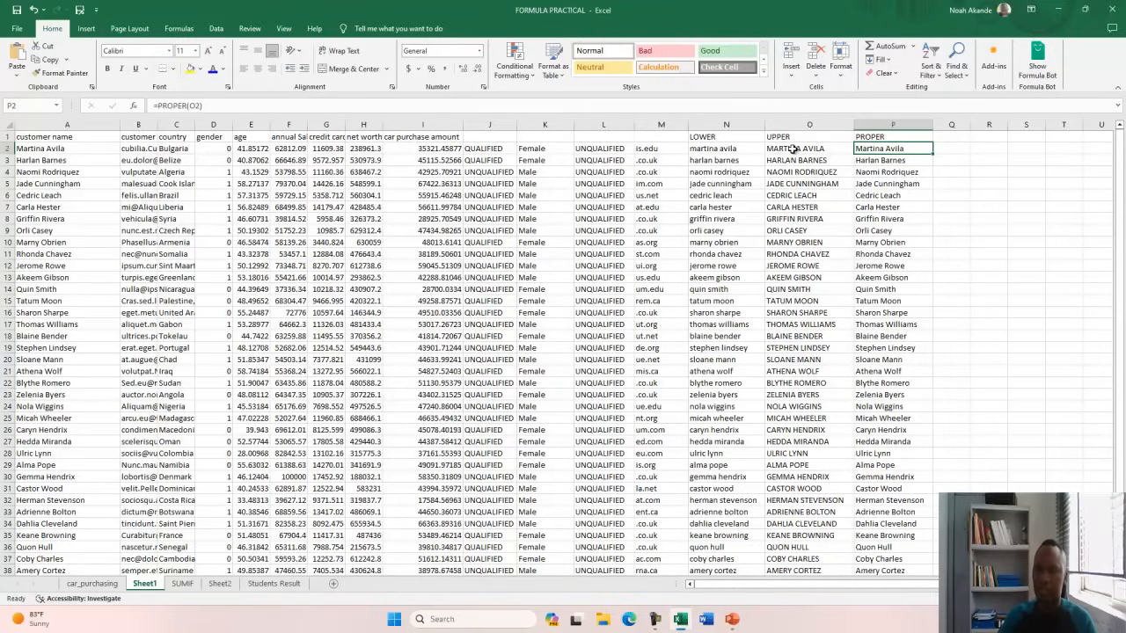
click(878, 161)
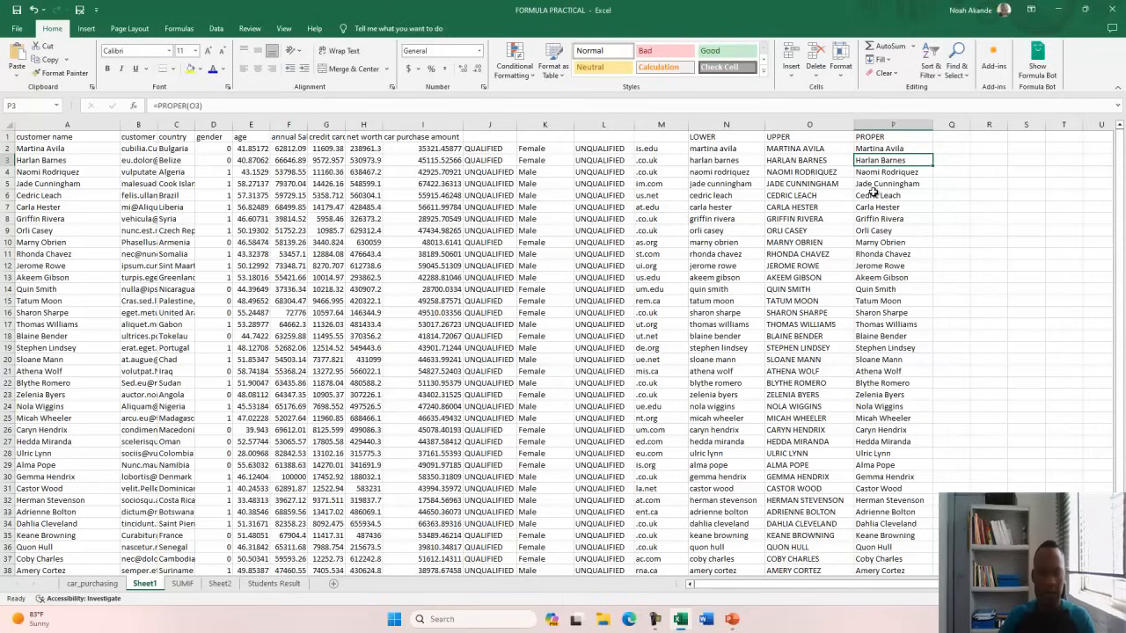
Switch to PowerPoint and advance to the LEN definition on slide 22.
key(alt+Tab)
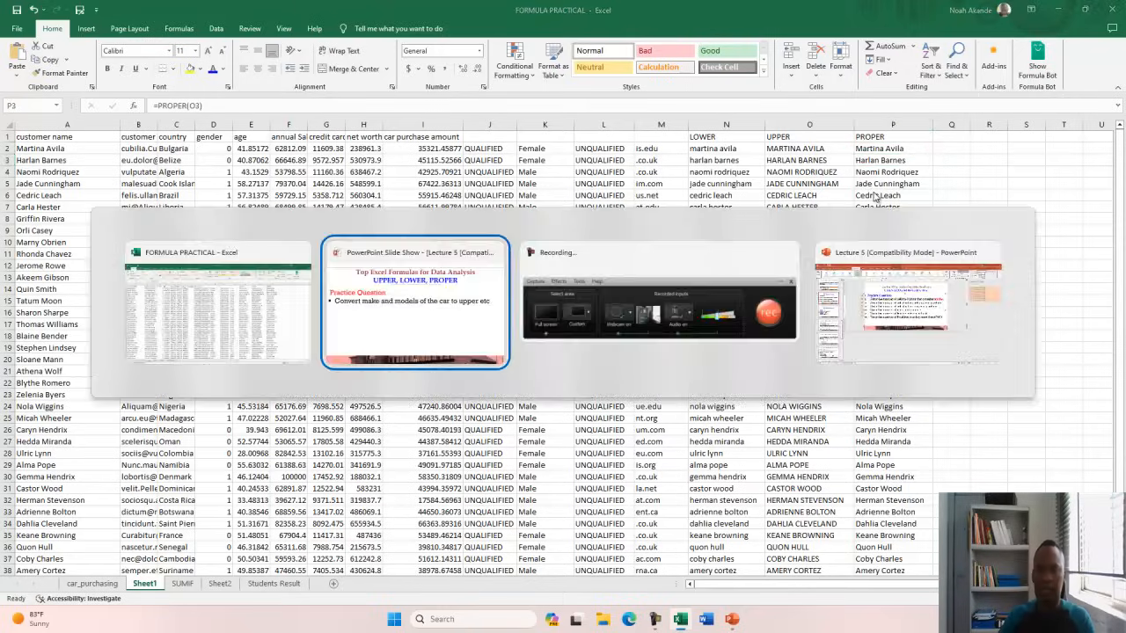
click(637, 271)
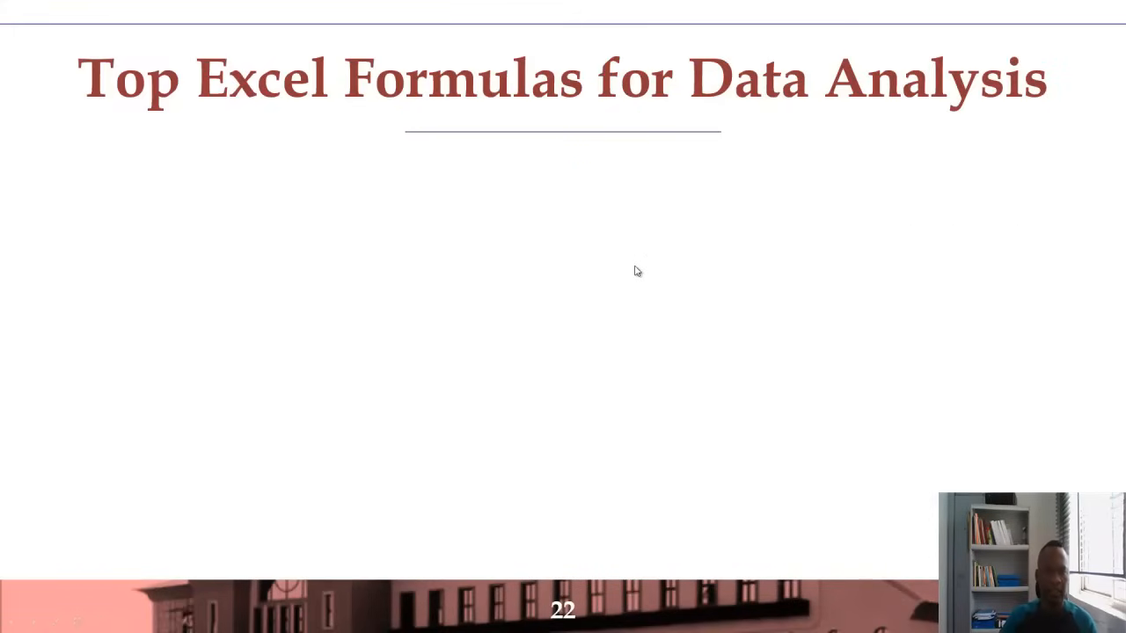
click(631, 272)
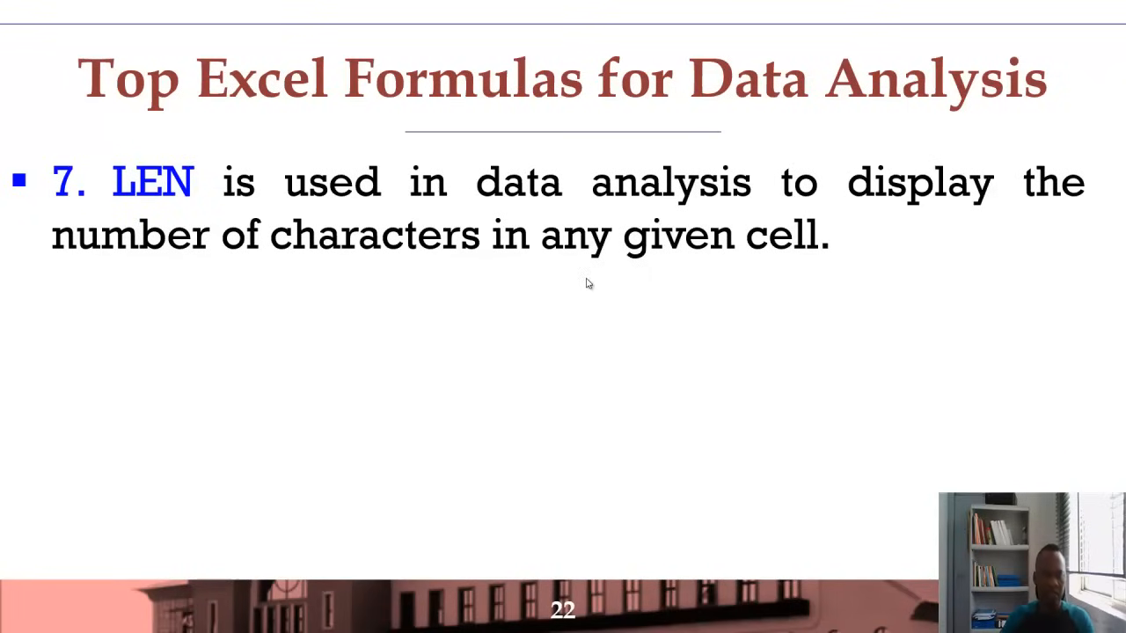
Switch to Excel and enter a LEN formula in Q2 of Sheet1 that counts the characters of the gender value in D2.
key(alt+Tab)
click(957, 150)
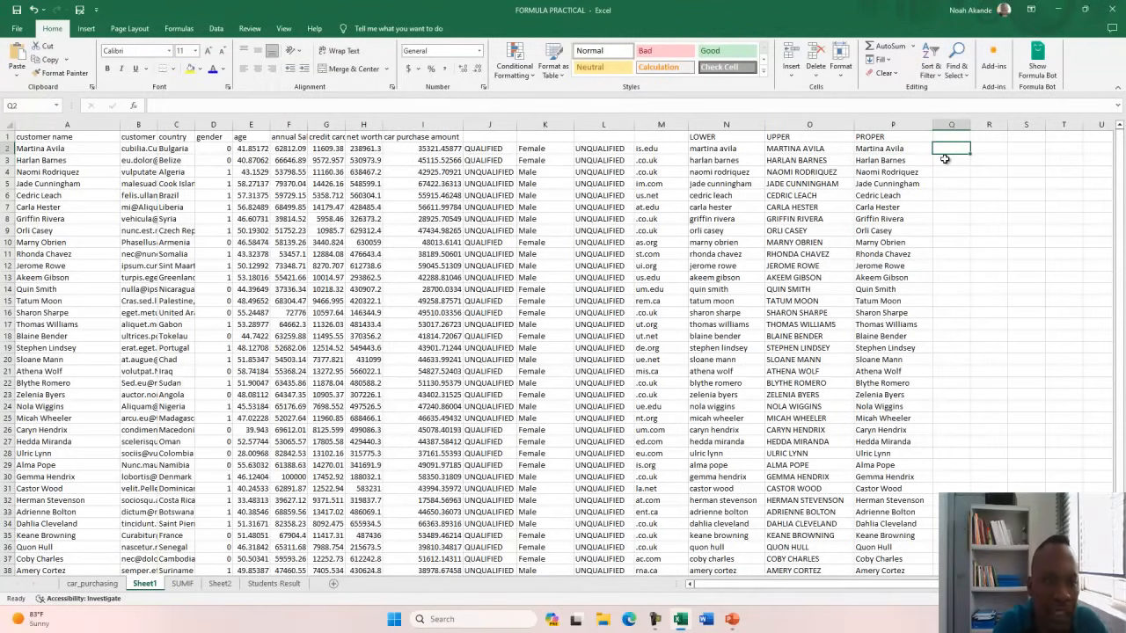
text(=LEN)
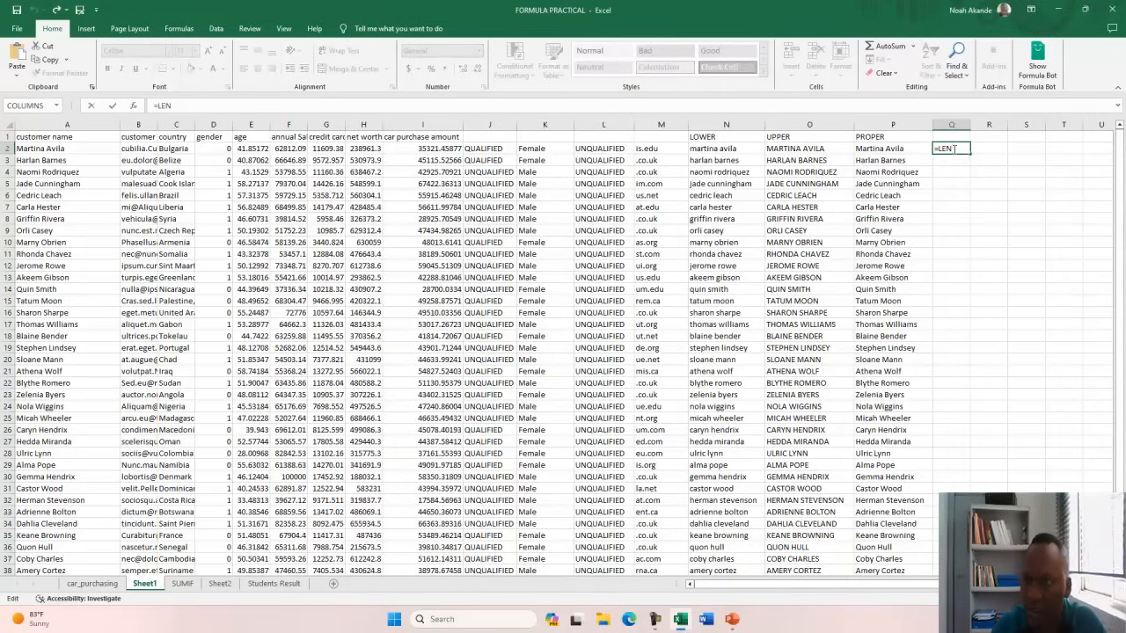
key(BackSpace)
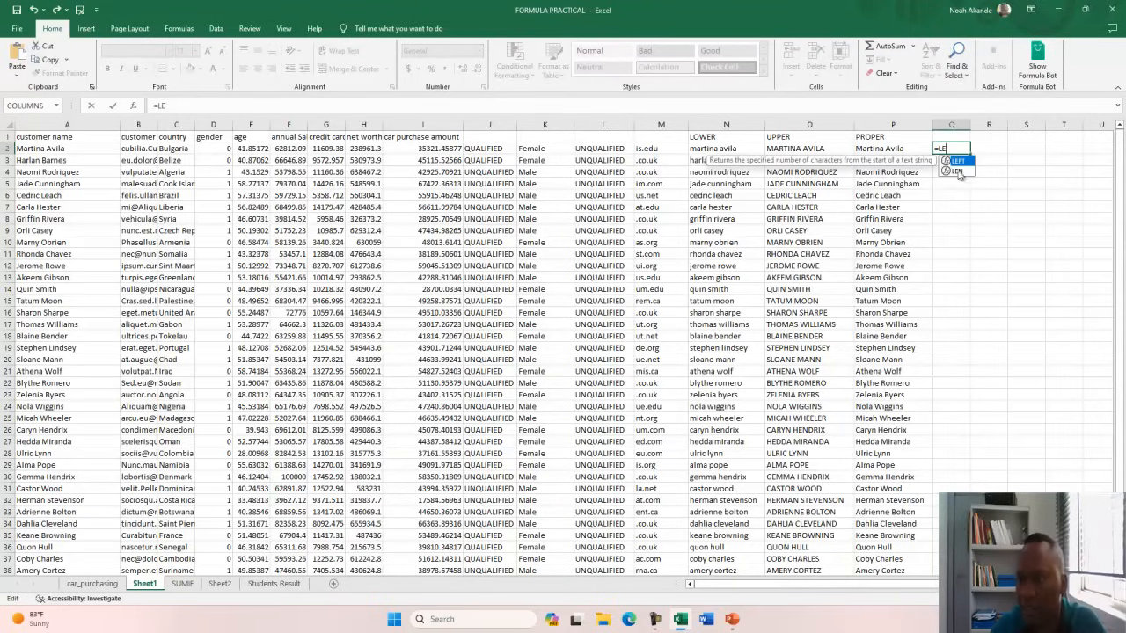
double_click(956, 171)
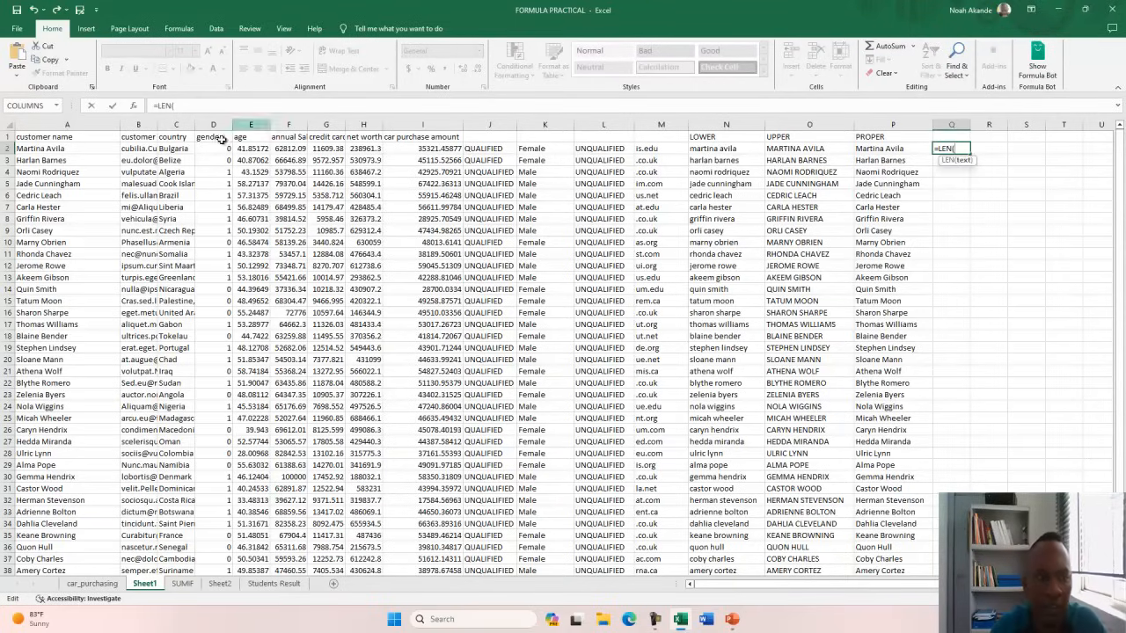
click(218, 146)
key(Return)
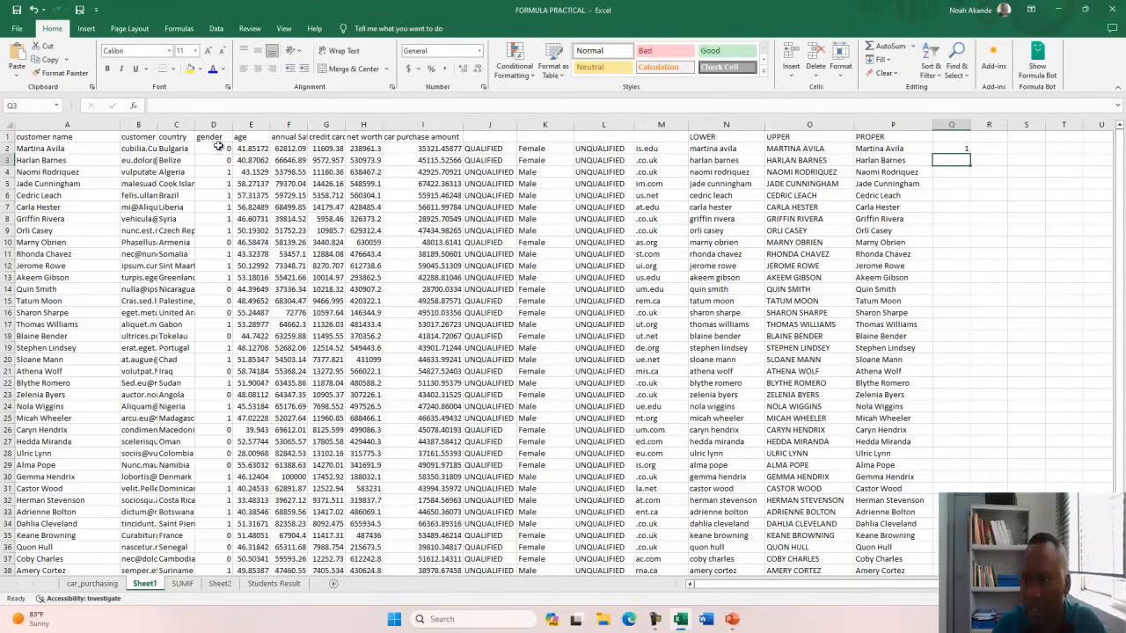
Fill the LEN formula from Q2 down for all customer rows and check the filled column.
click(956, 151)
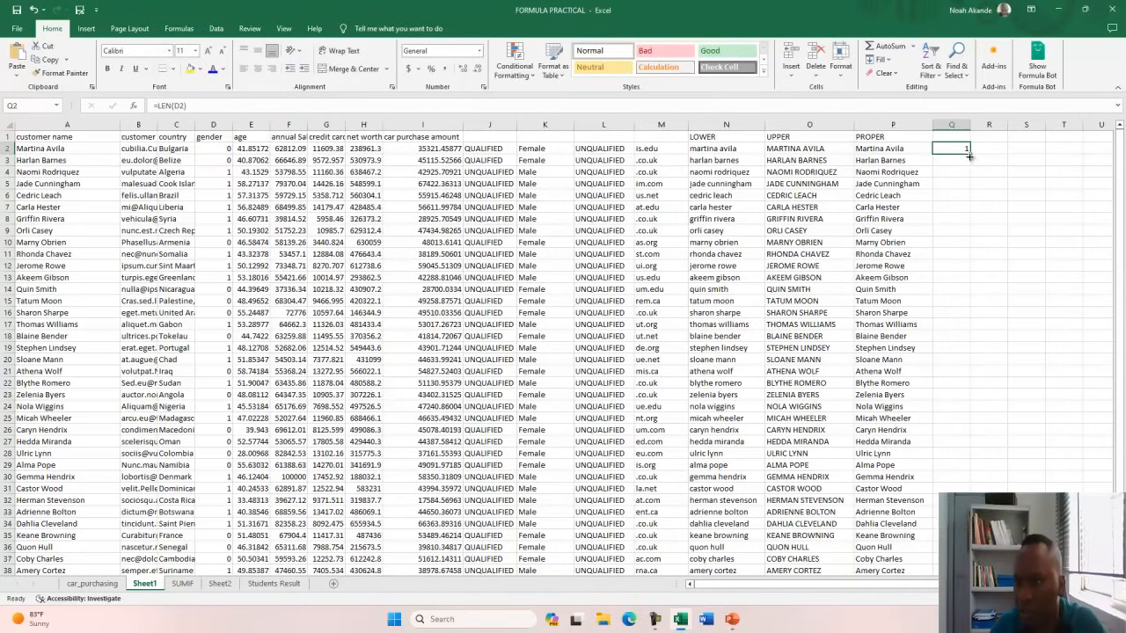
double_click(968, 153)
scroll(981, 361, down, 4)
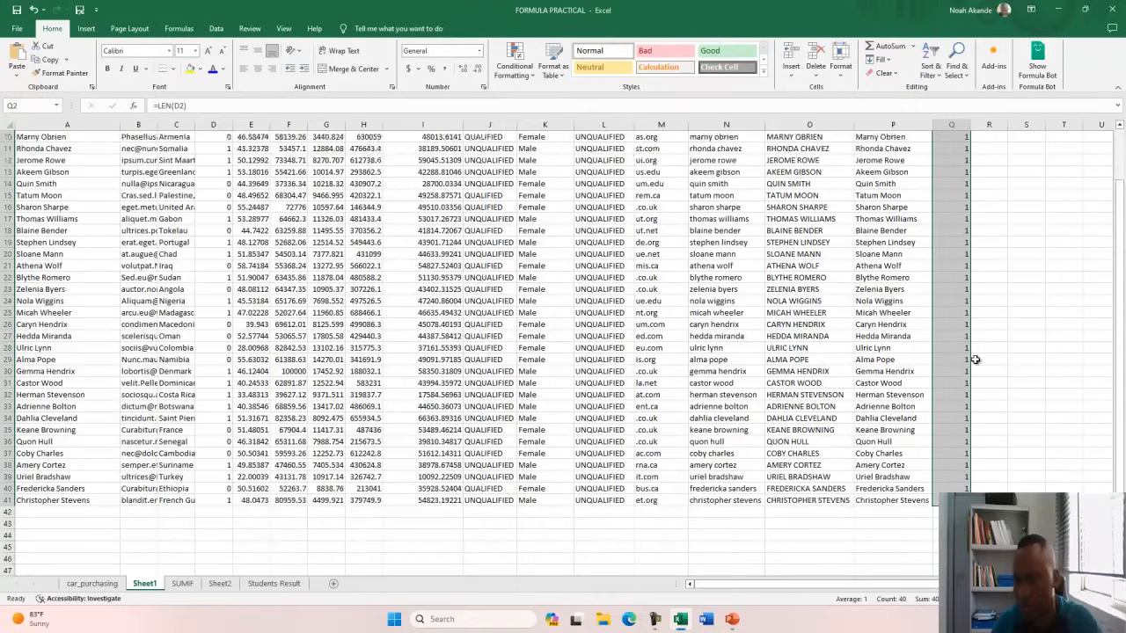
scroll(981, 361, up, 4)
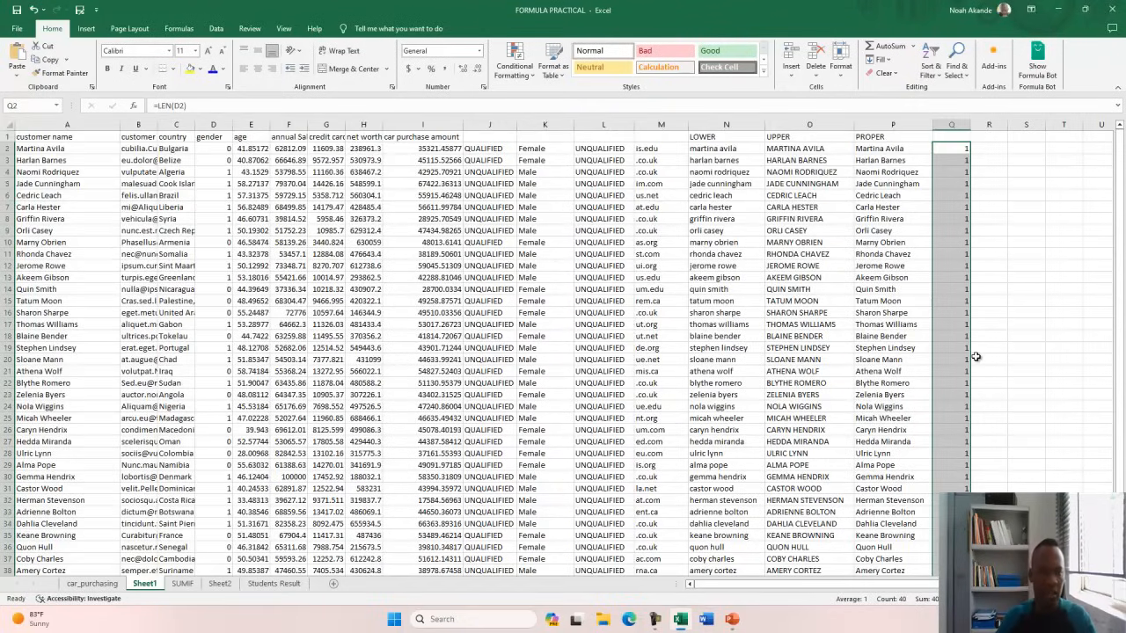
Switch to PowerPoint and advance through the LEN slide to the SUBSTITUTE practice question on slide 23.
key(alt+Tab)
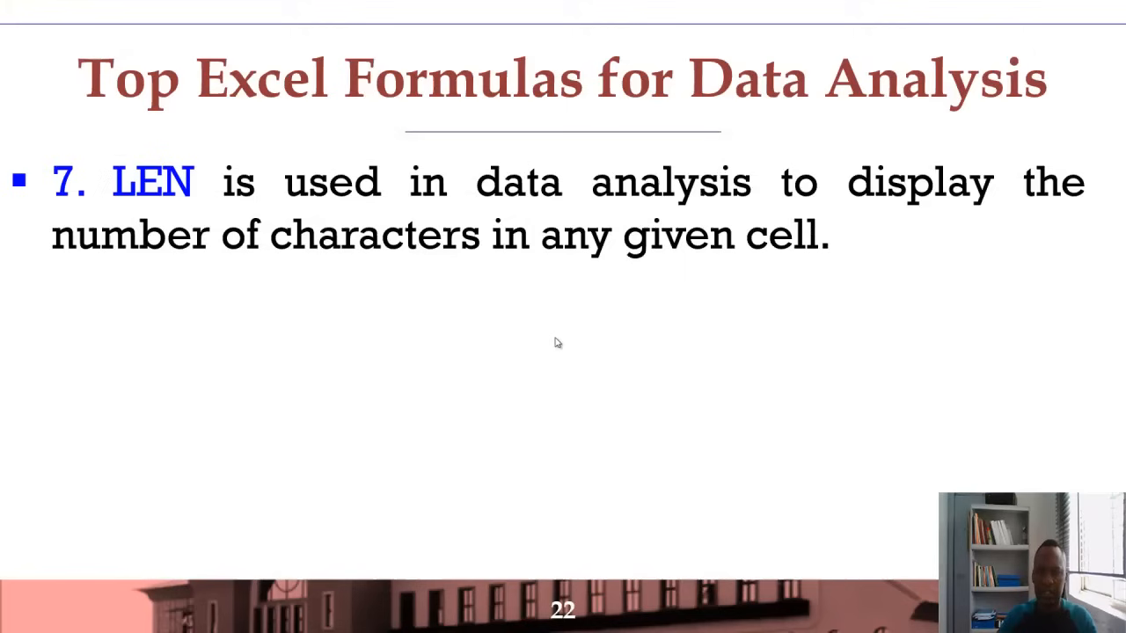
click(557, 343)
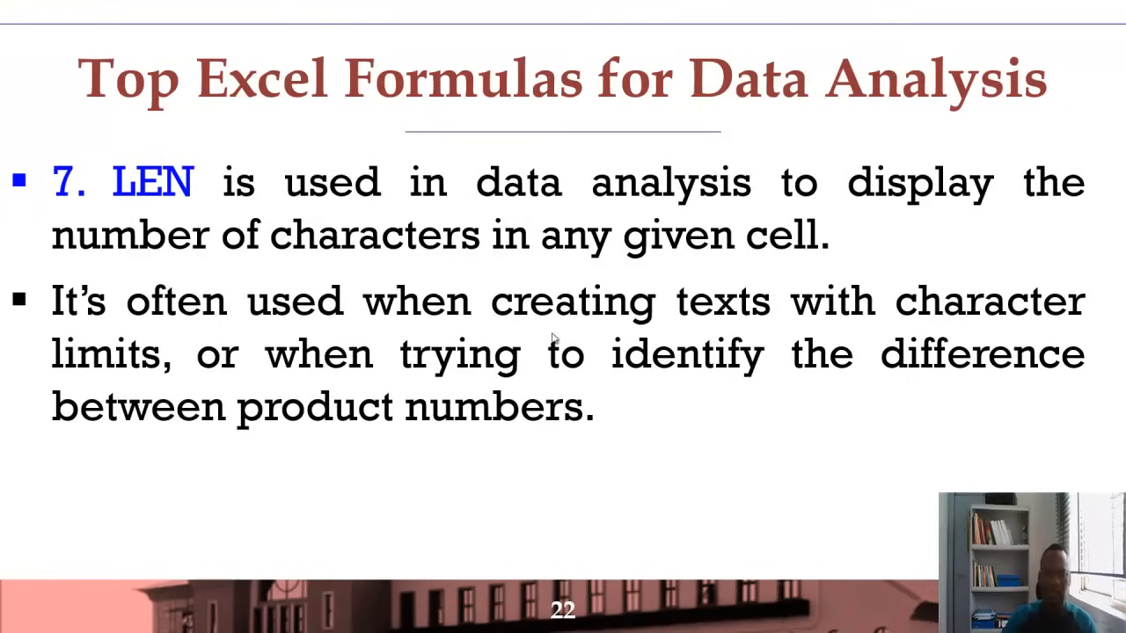
click(570, 304)
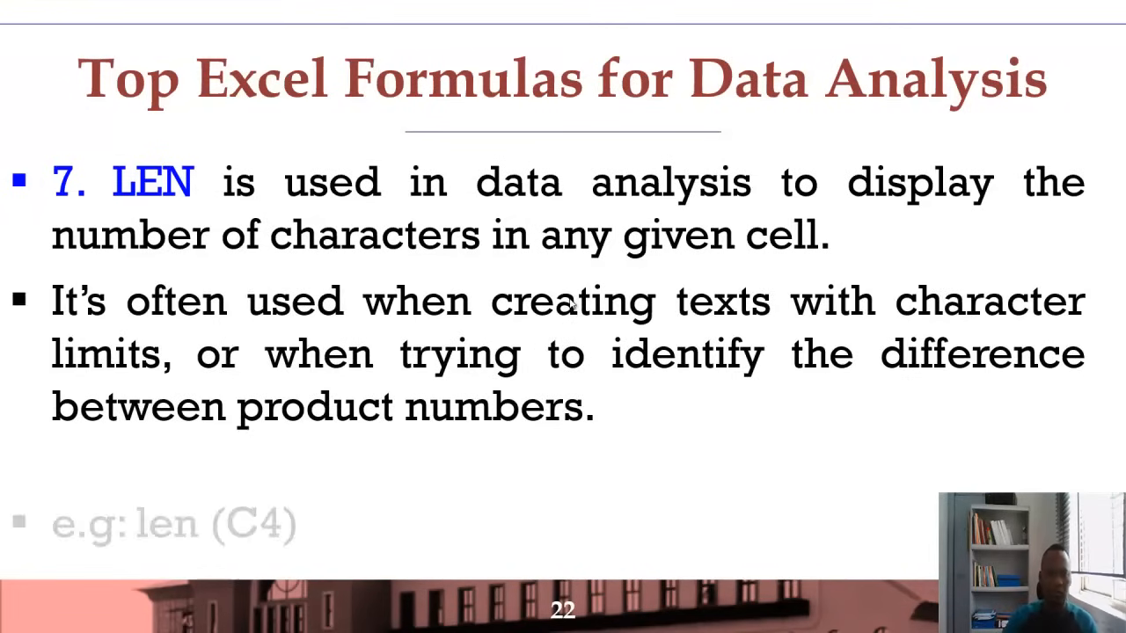
click(570, 302)
click(570, 303)
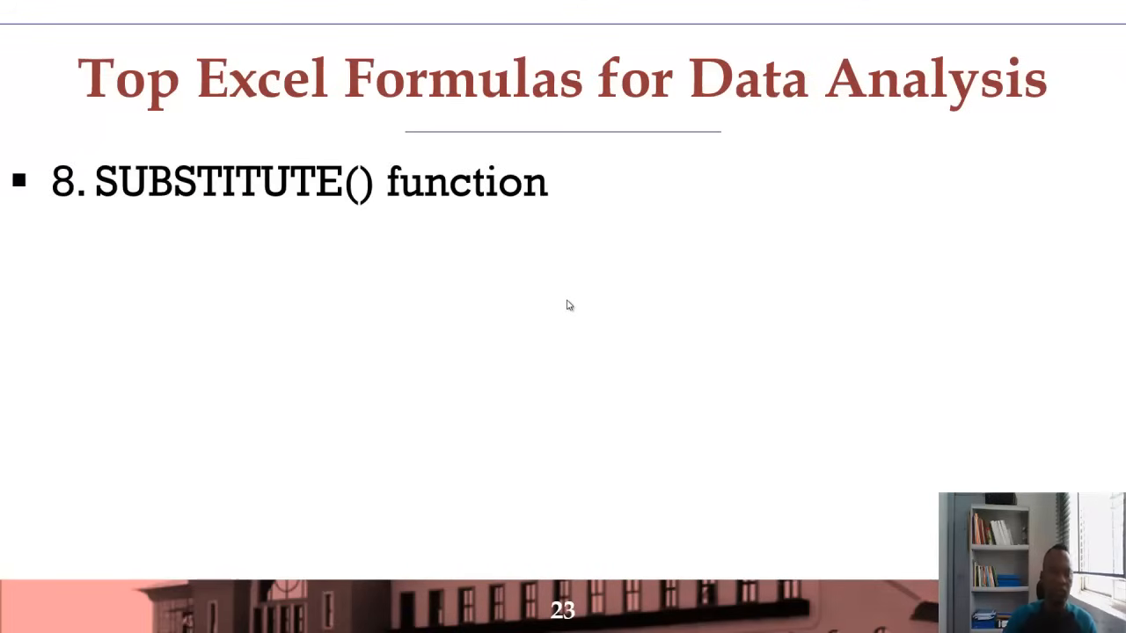
click(557, 311)
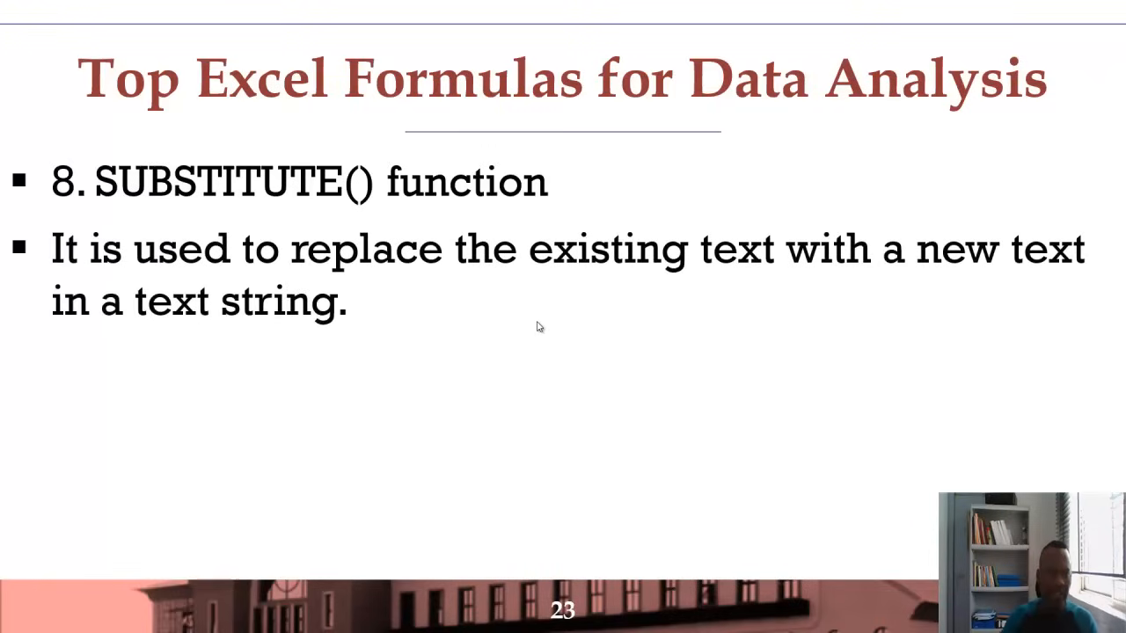
click(567, 300)
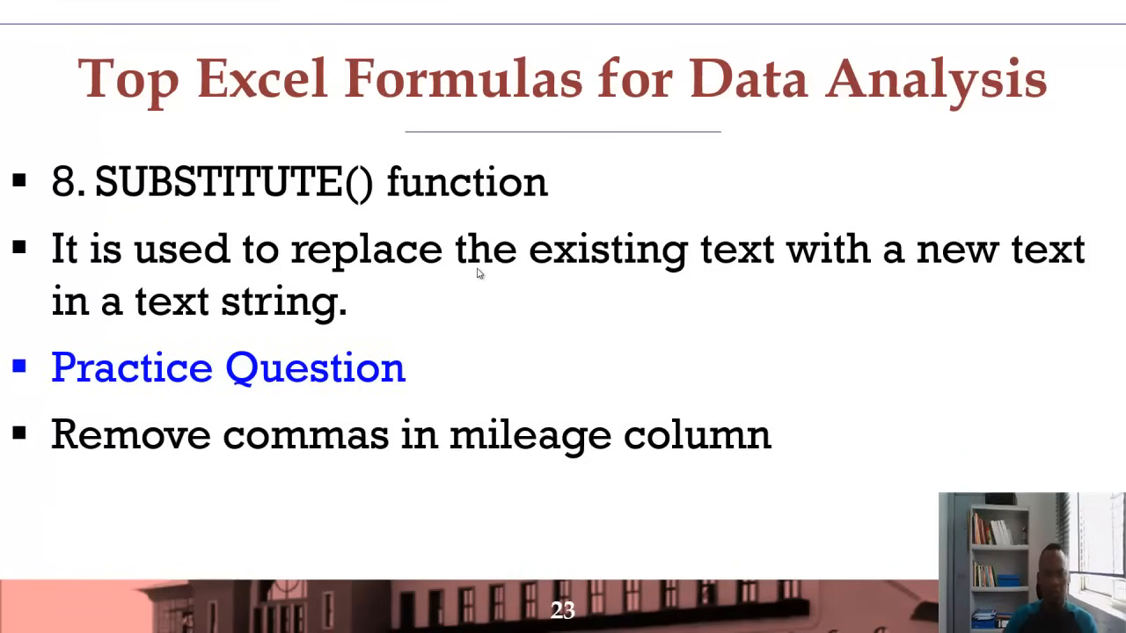
Switch to Excel, enter the bold heading SUBSTITUTE in K1 of the SUMIF sheet and fit column K's width to it.
key(alt+Tab)
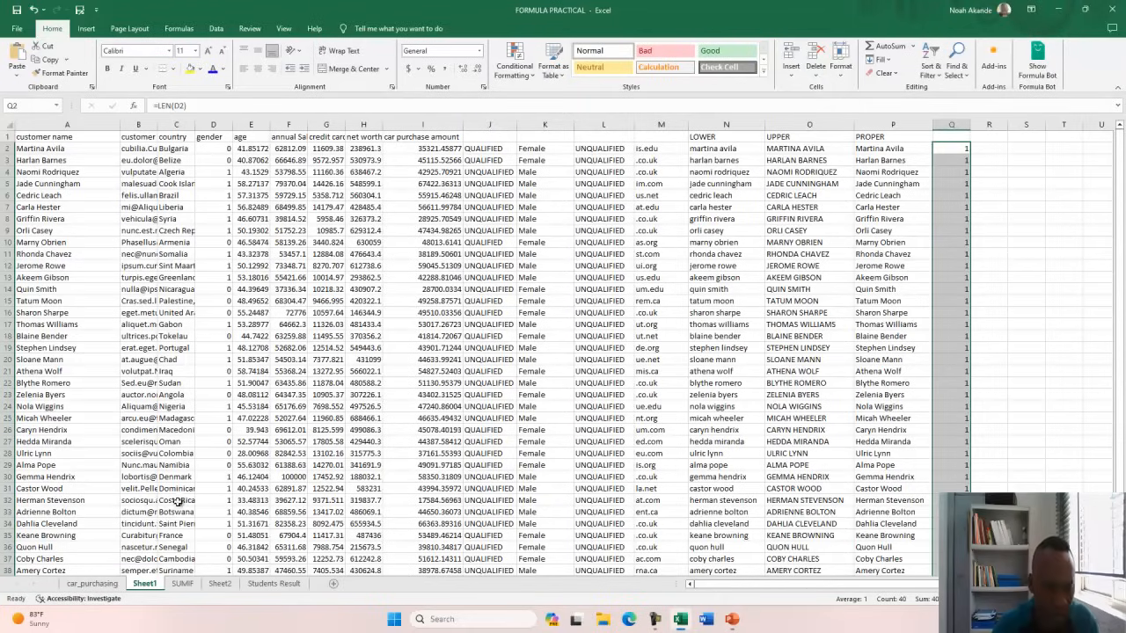
click(181, 585)
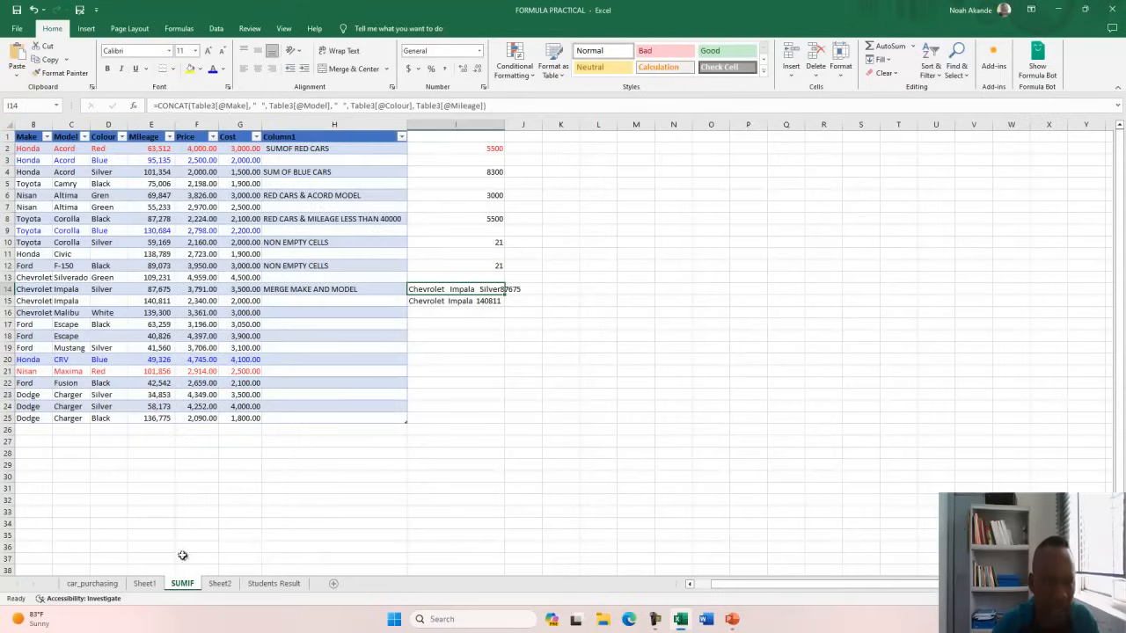
click(562, 148)
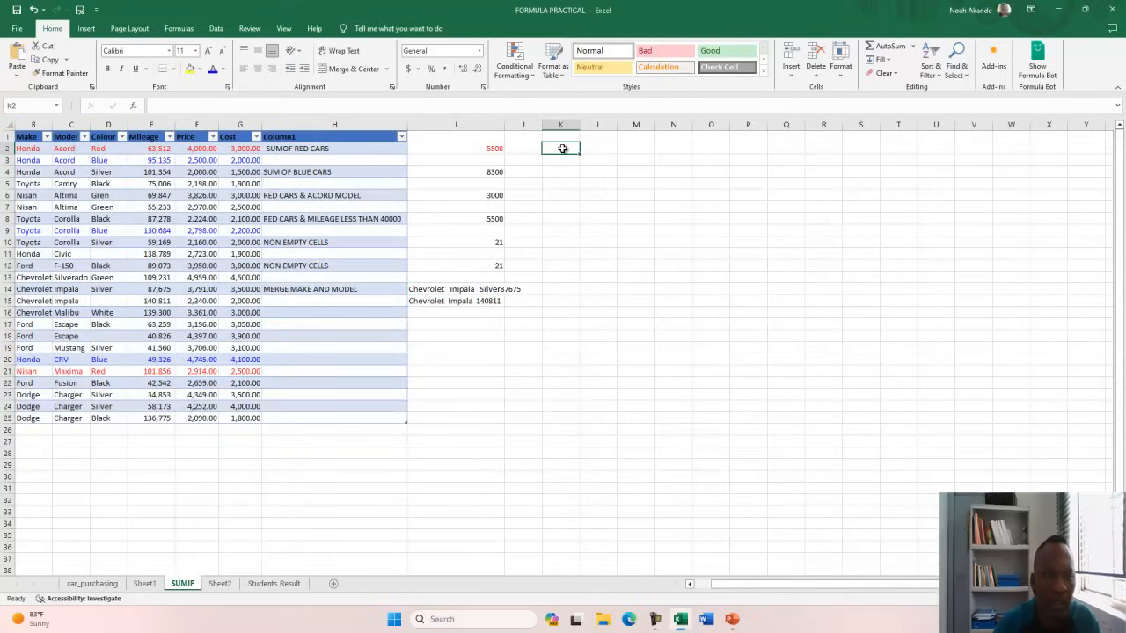
click(556, 138)
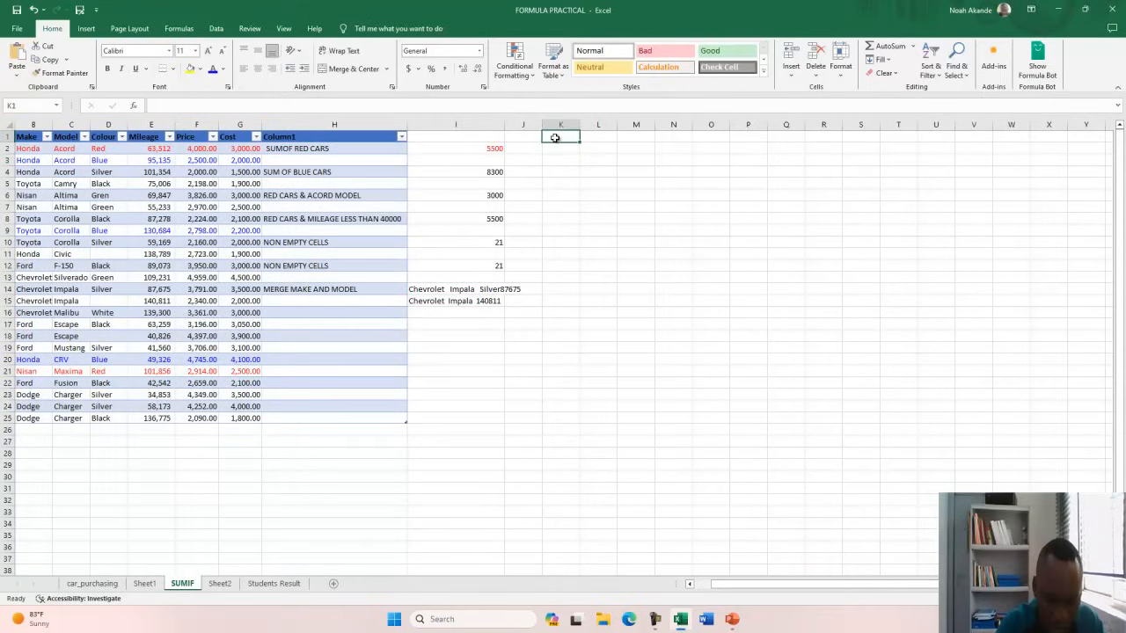
text(SUBSTITUTE)
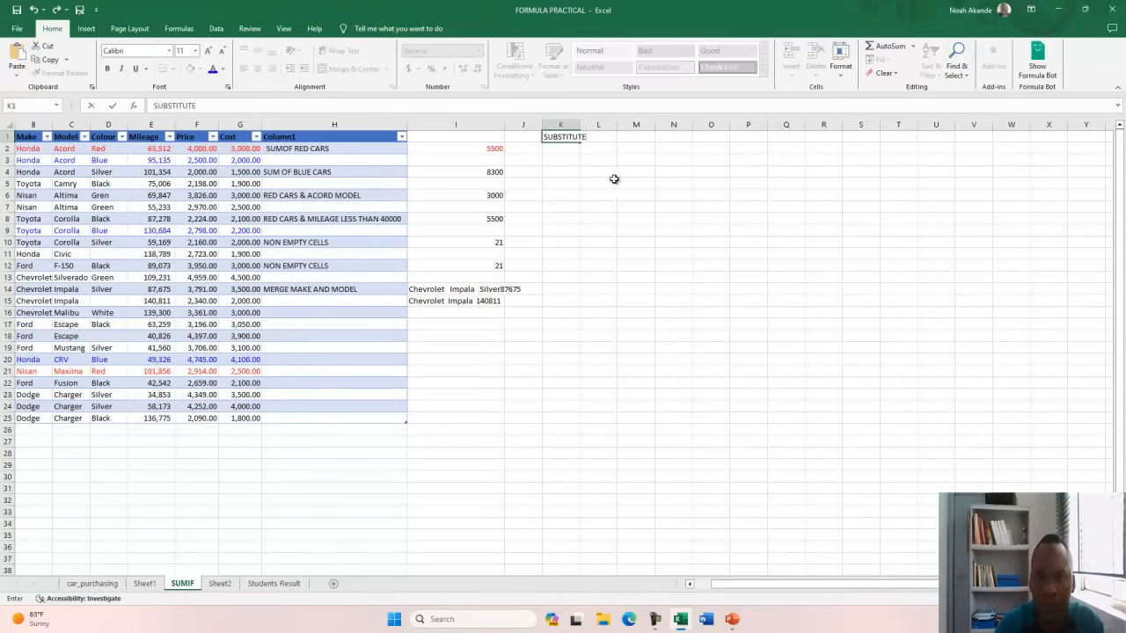
double_click(579, 124)
key(ctrl+b)
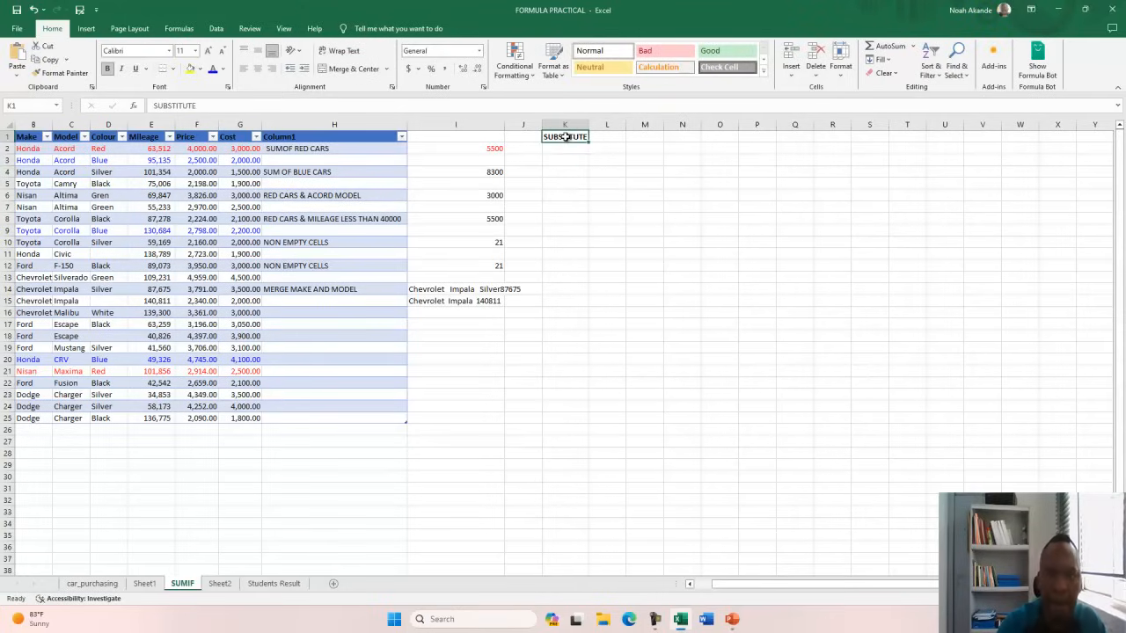
click(563, 147)
text(=)
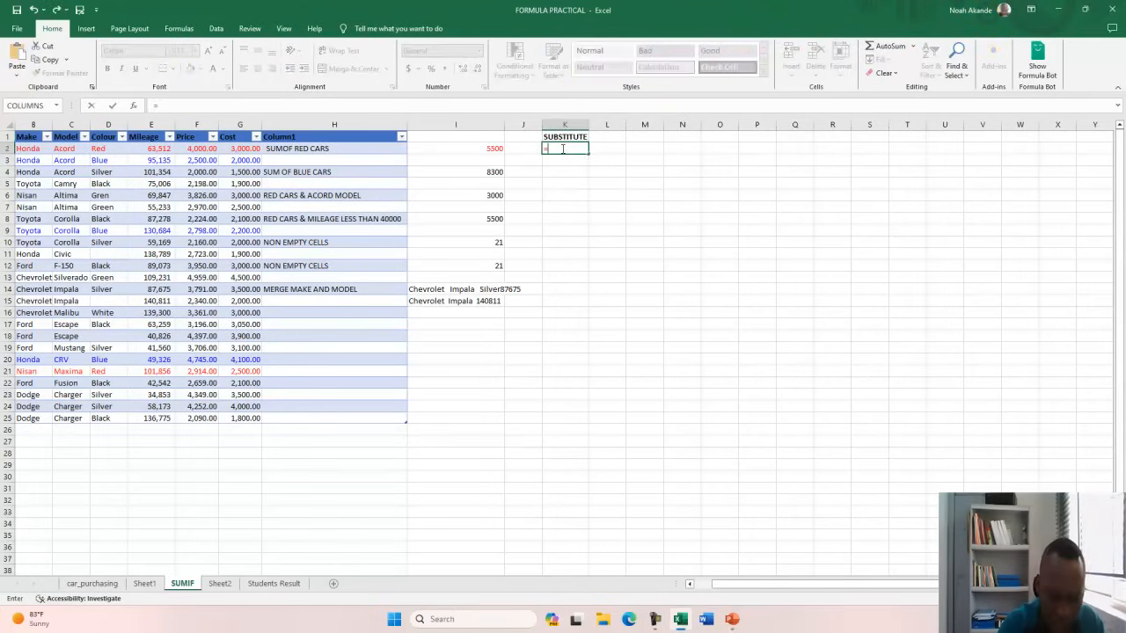
text(SUBS)
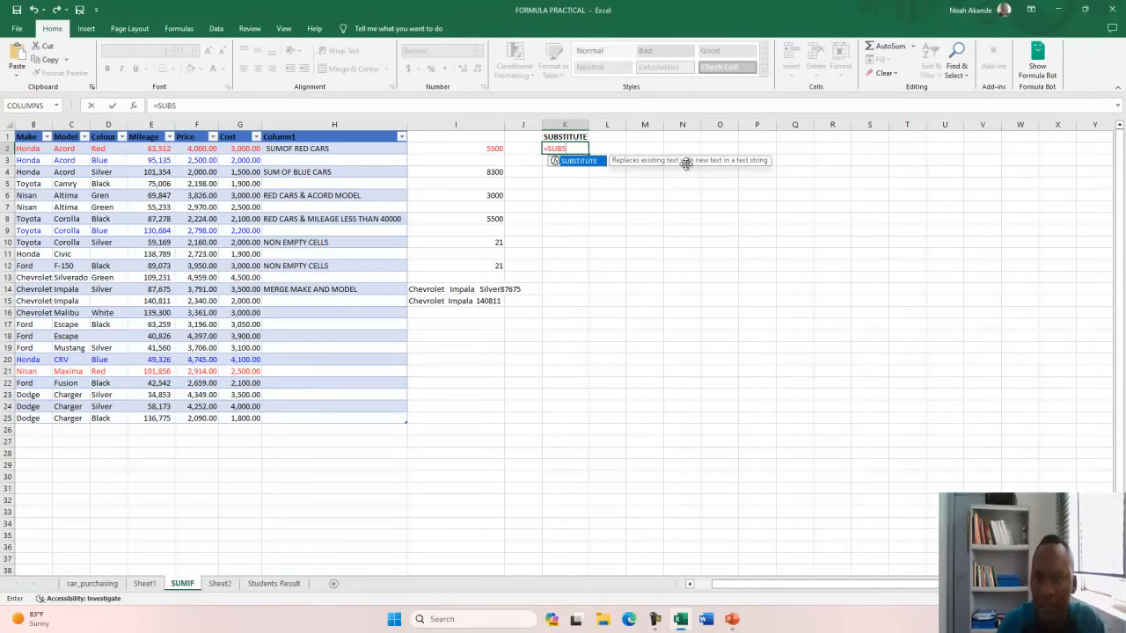
double_click(587, 162)
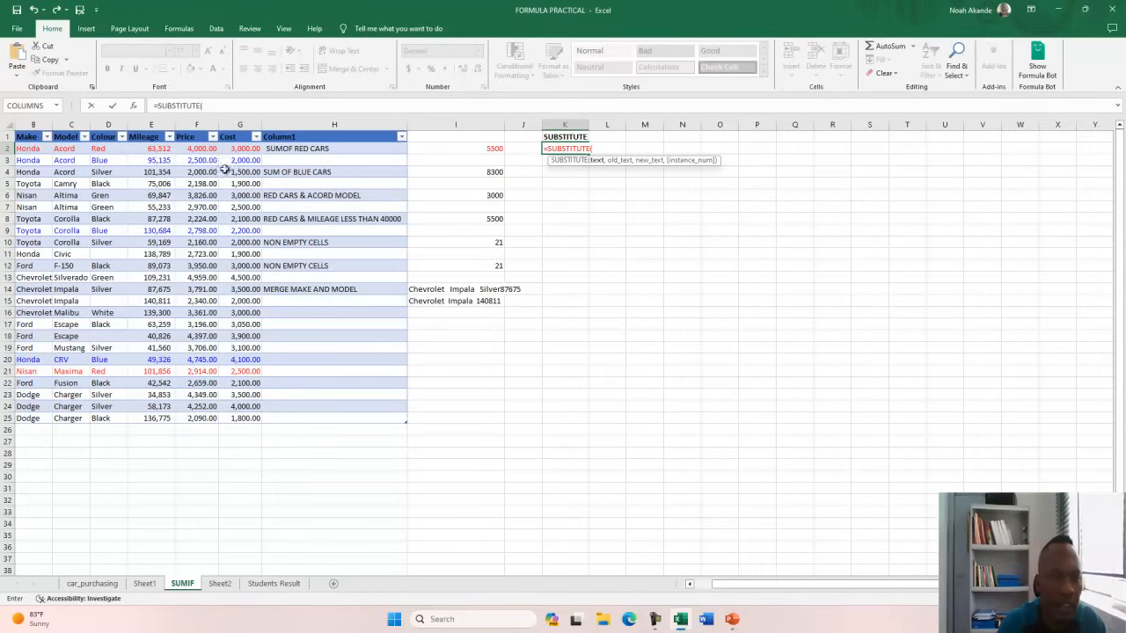
click(166, 149)
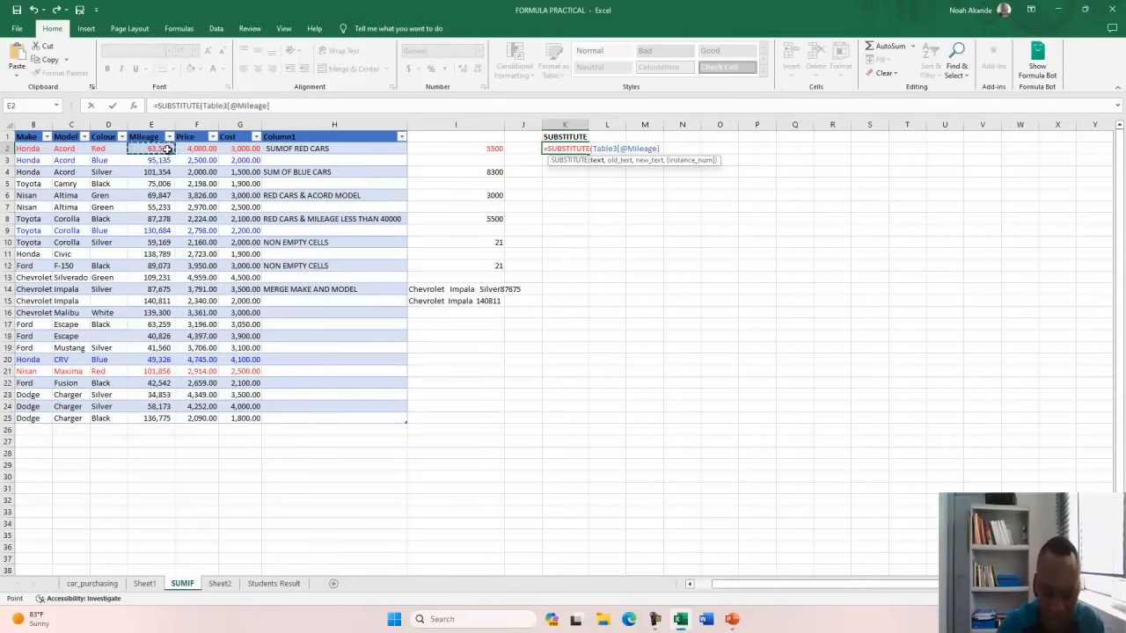
text(,)
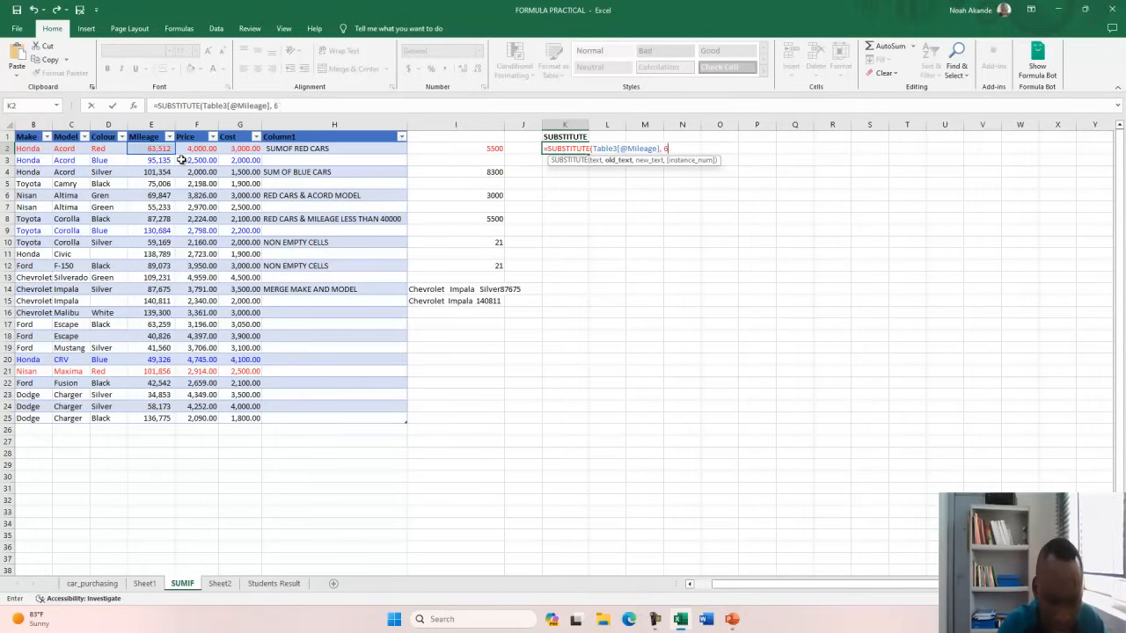
text(63,512, 63512)
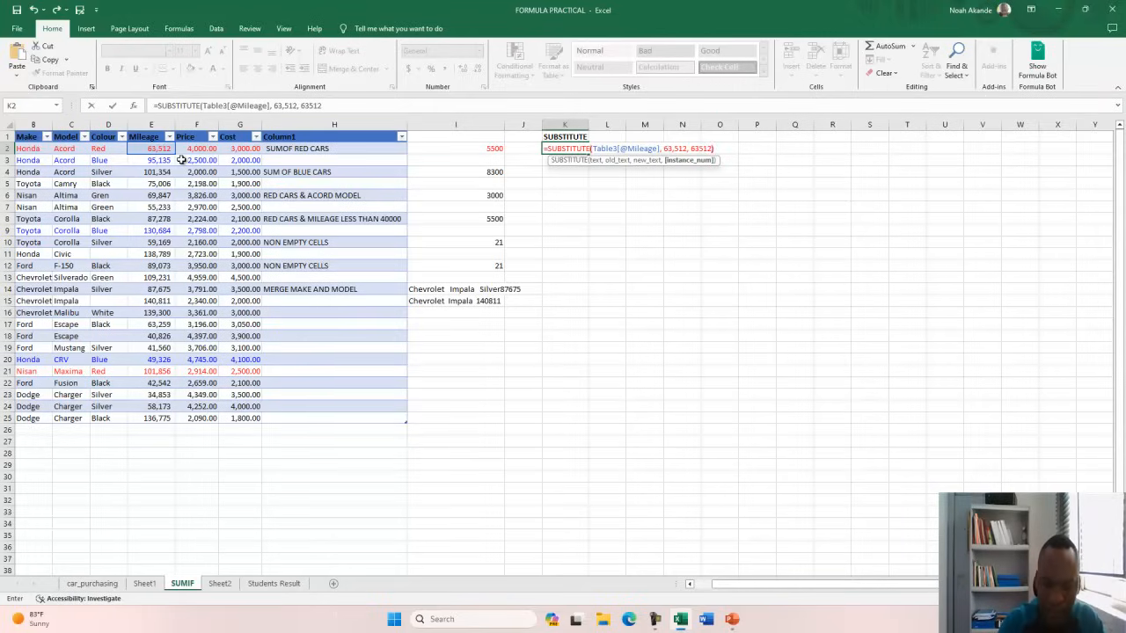
text())
key(Return)
Fill the SUBSTITUTE formula from K2 down to K25 and compare it with the Mileage column.
click(553, 148)
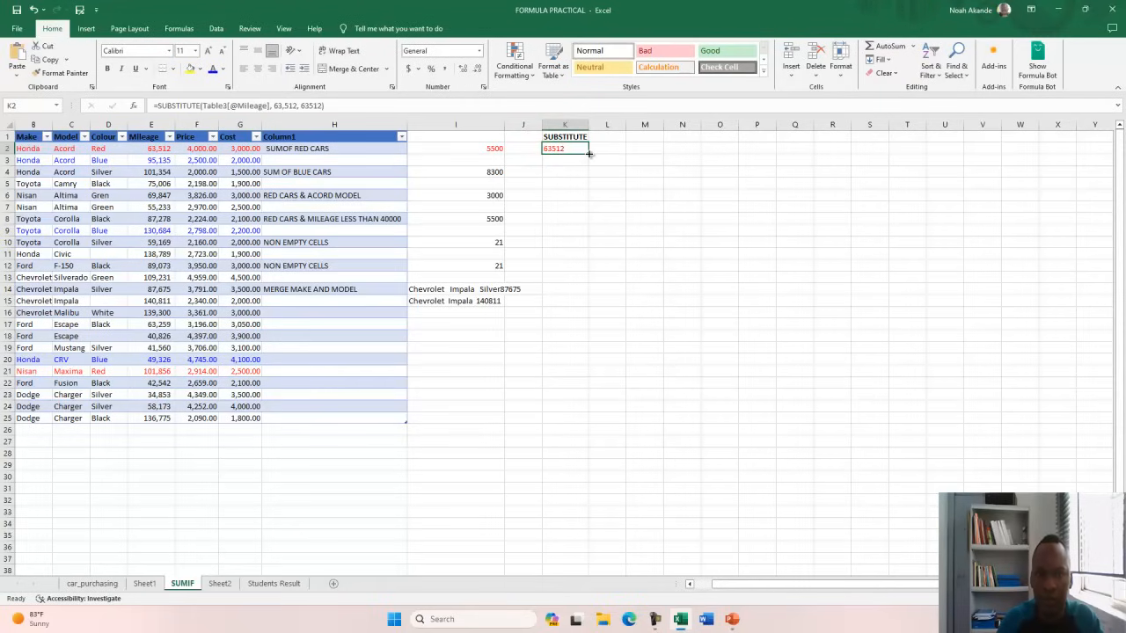
drag(589, 154, 579, 419)
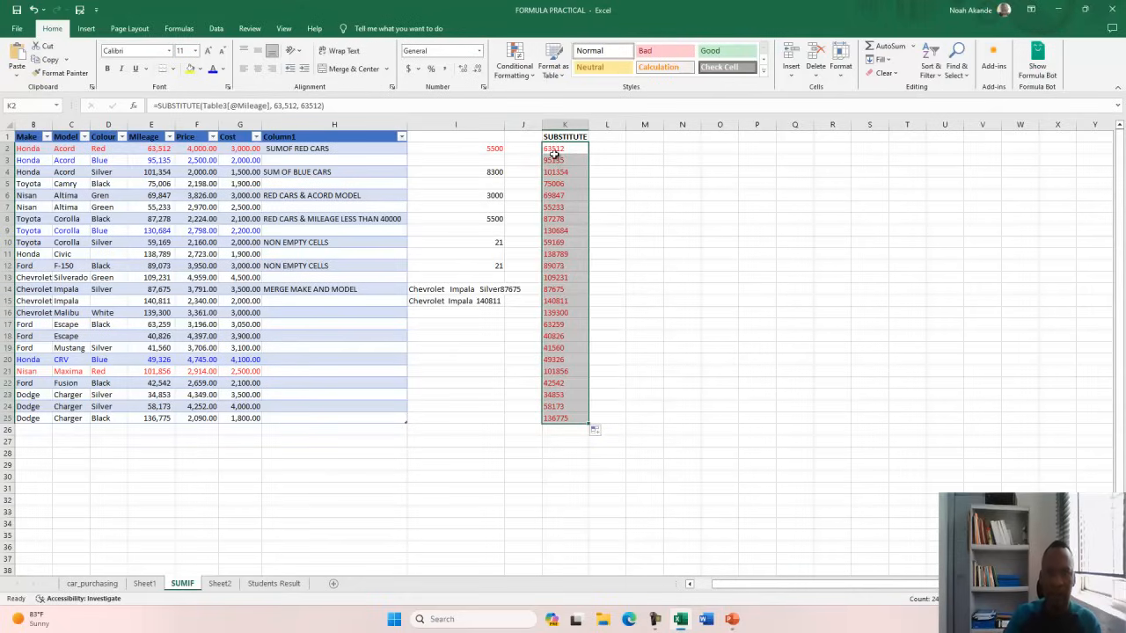
drag(155, 148, 161, 420)
click(193, 360)
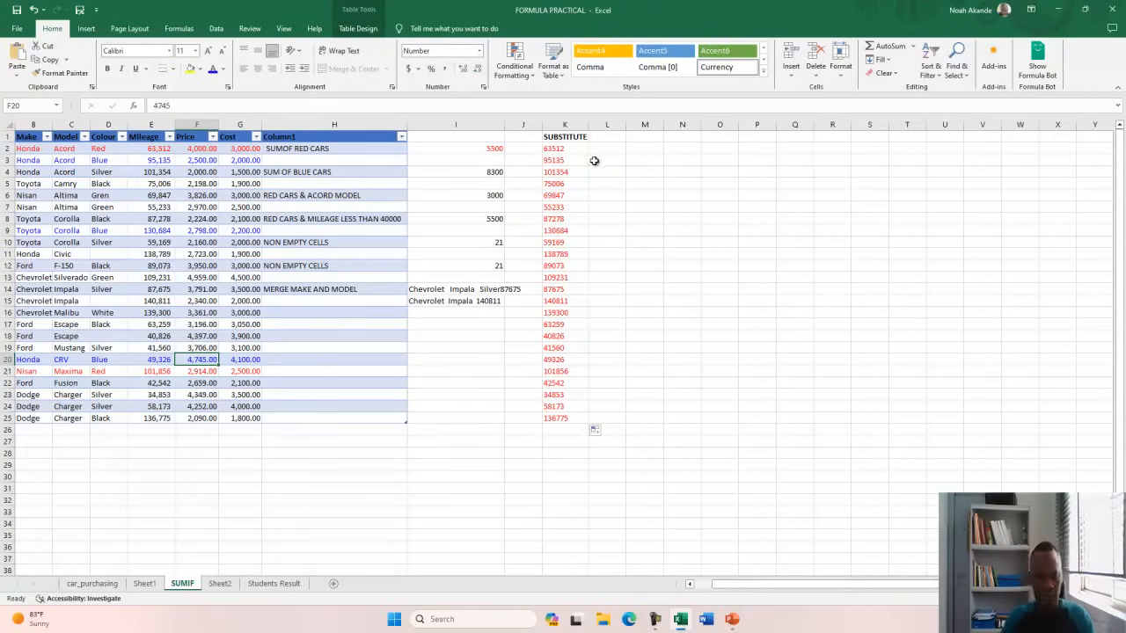
Switch to PowerPoint and advance to the NOW() definition on slide 24.
key(alt+Tab)
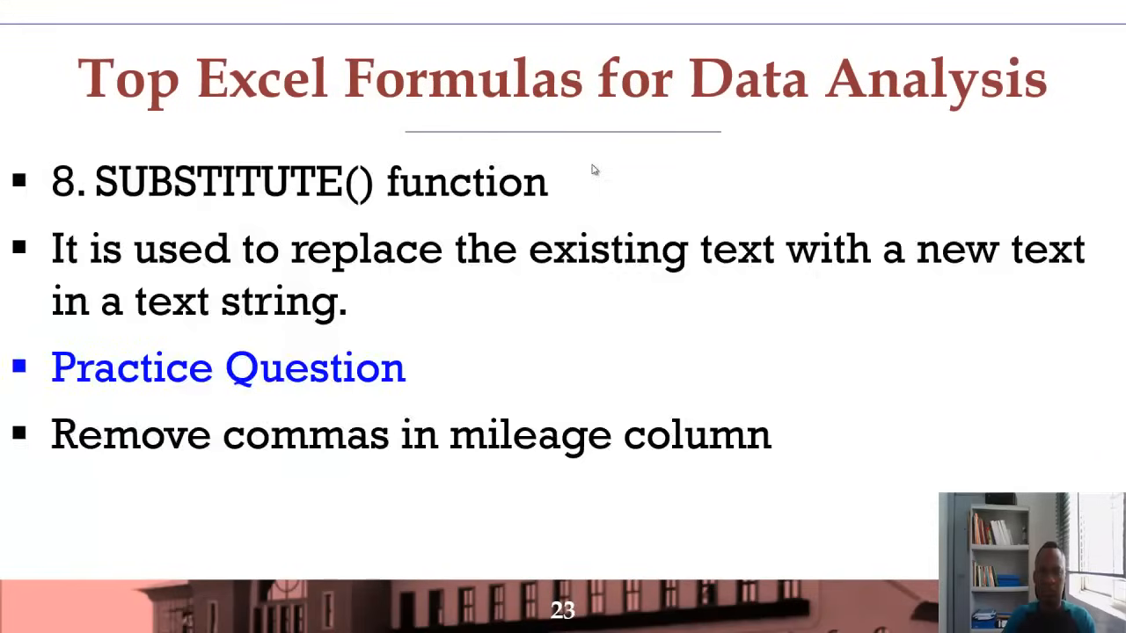
click(494, 307)
click(494, 307)
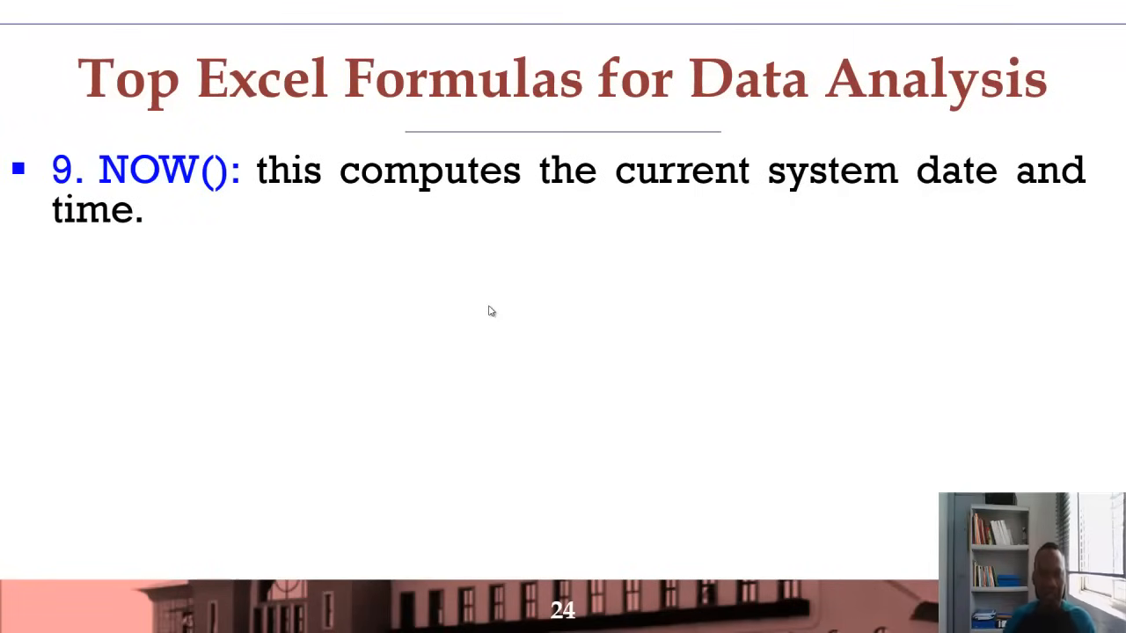
Switch to Excel and enter the formula =NOW() in L2 of the SUMIF sheet.
key(alt+Tab)
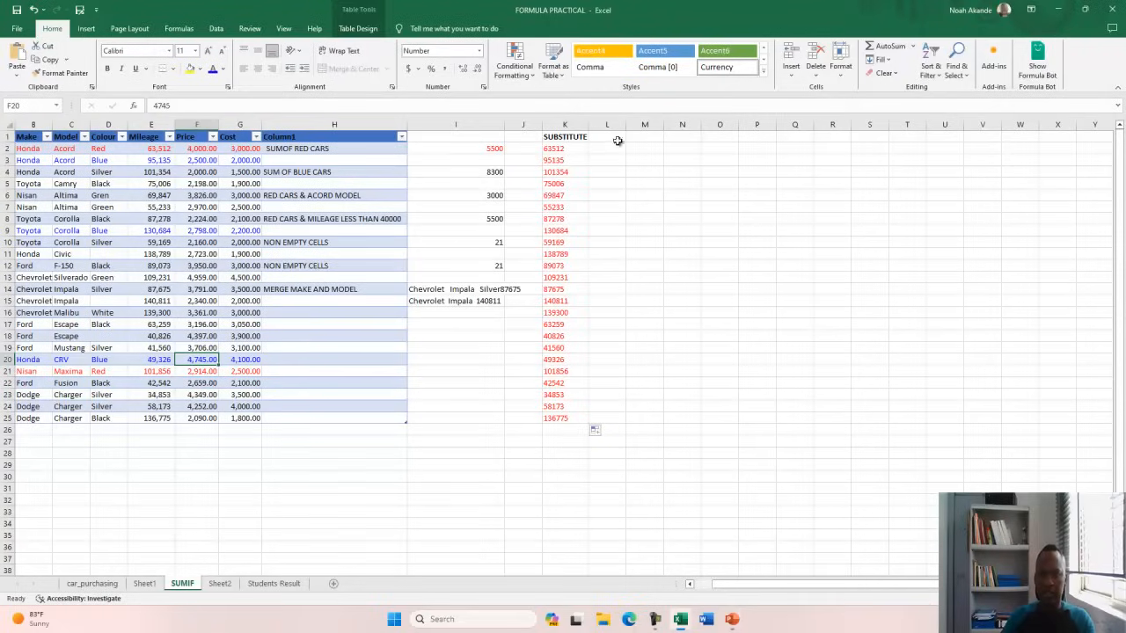
click(620, 150)
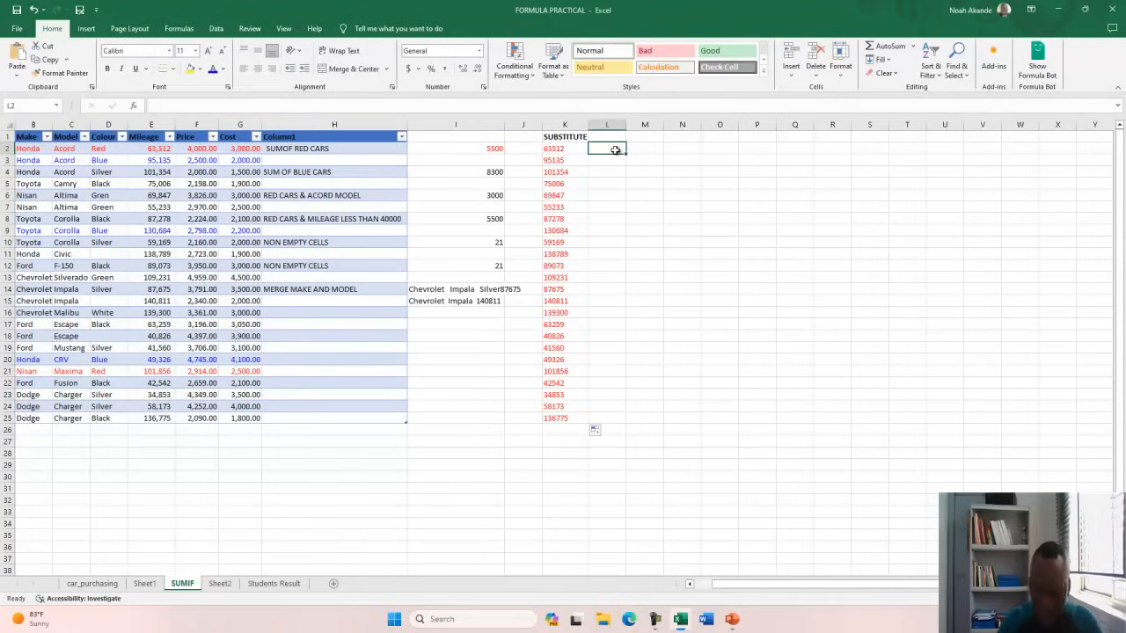
text(NO)
key(BackSpace)
text(=NOW)
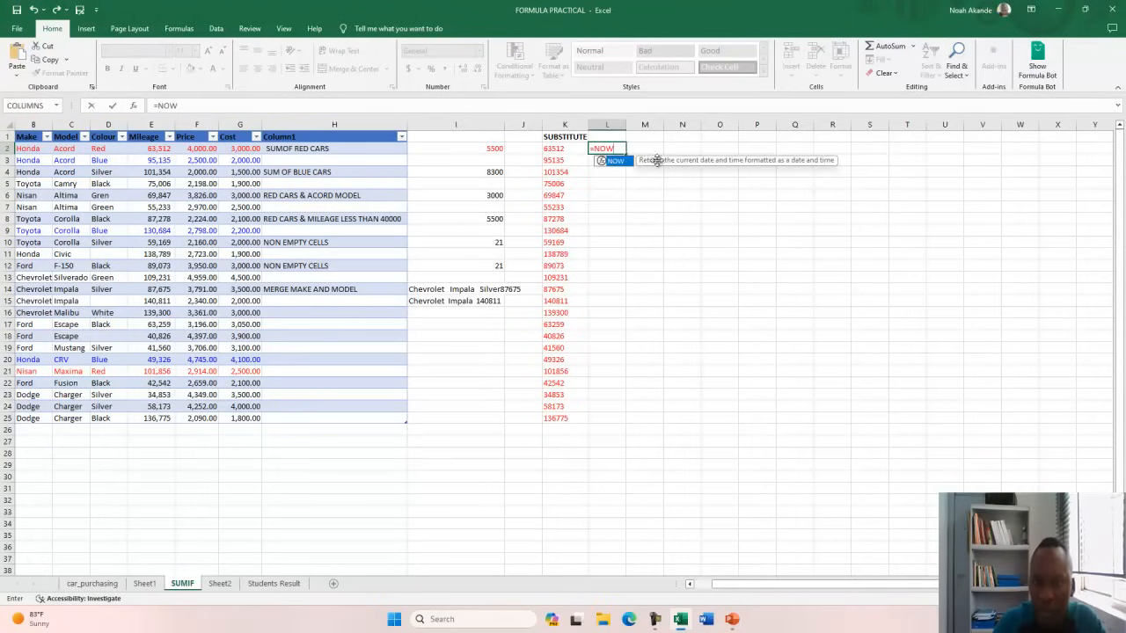
double_click(622, 161)
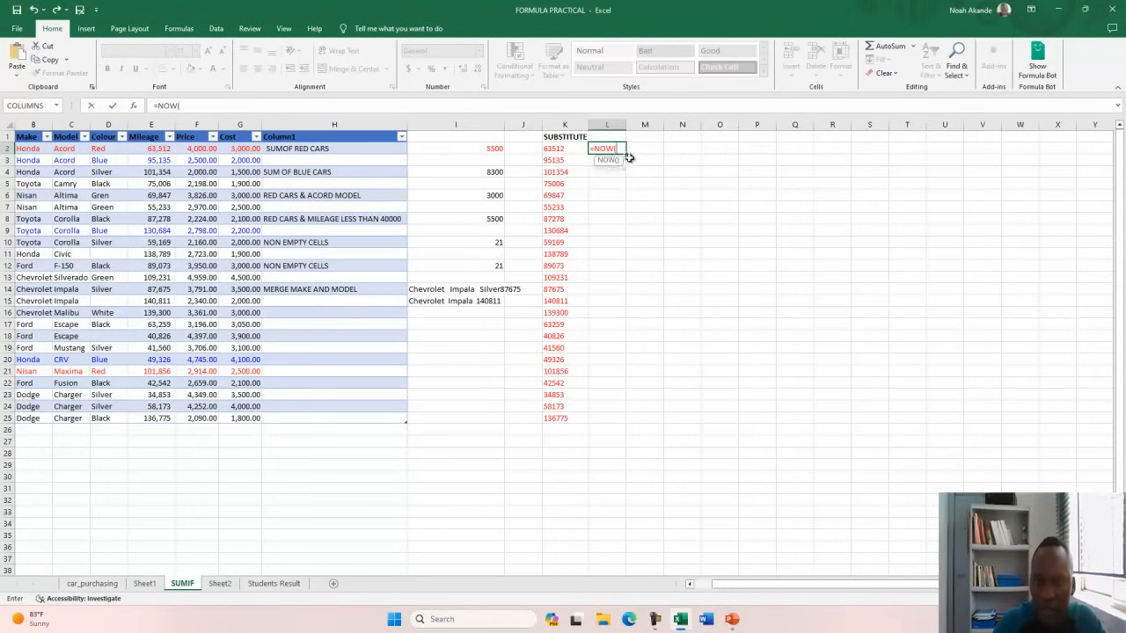
text())
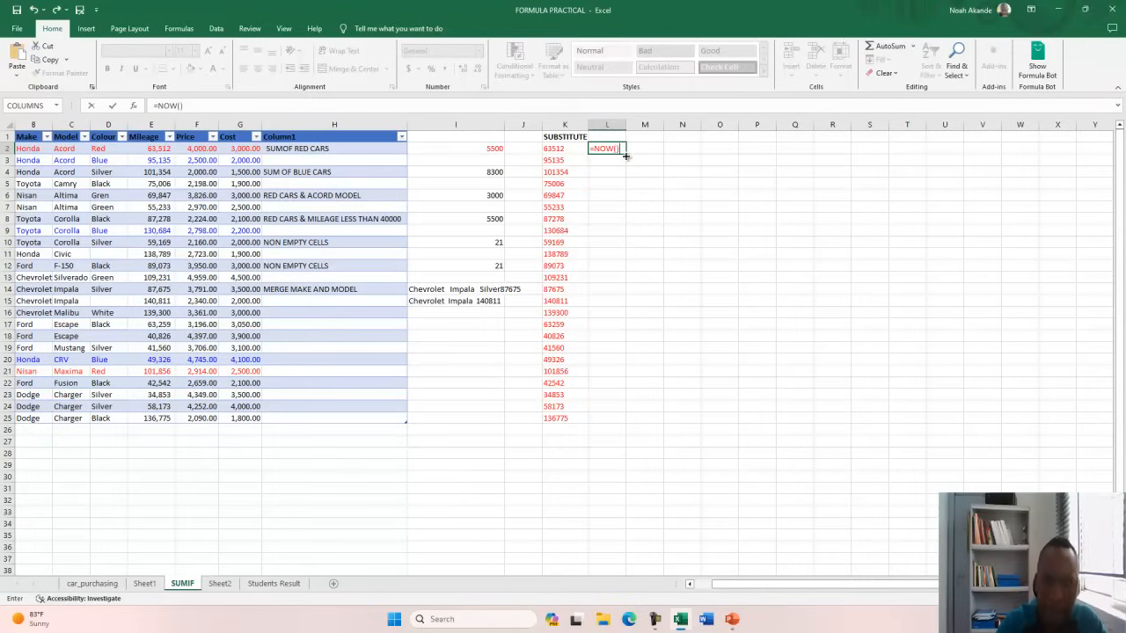
key(Return)
click(618, 150)
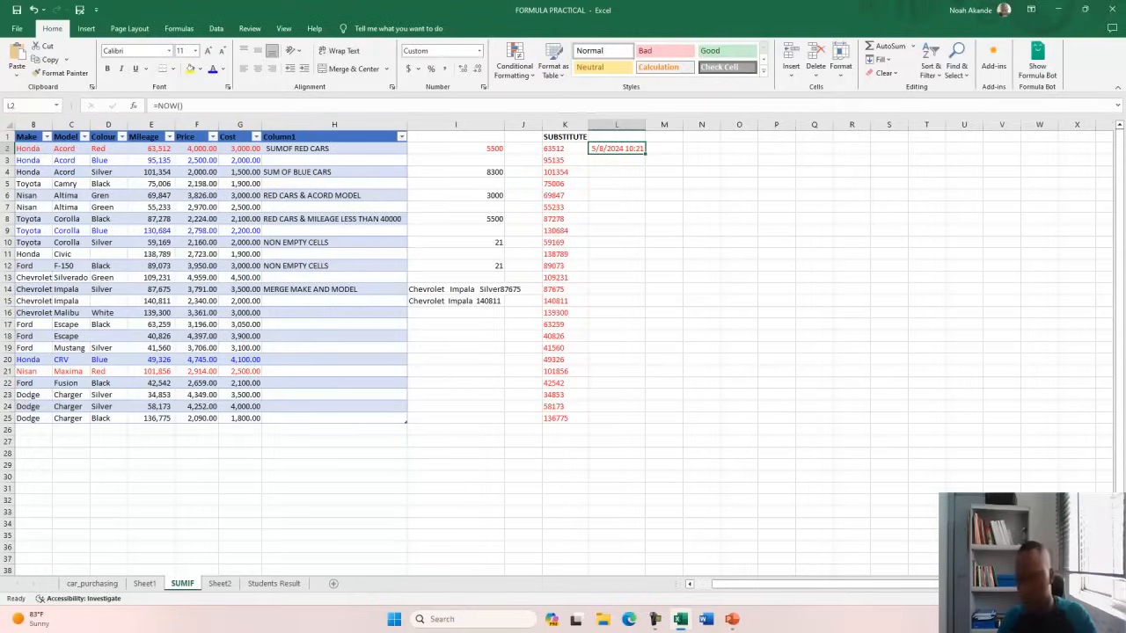
key(Down)
click(645, 219)
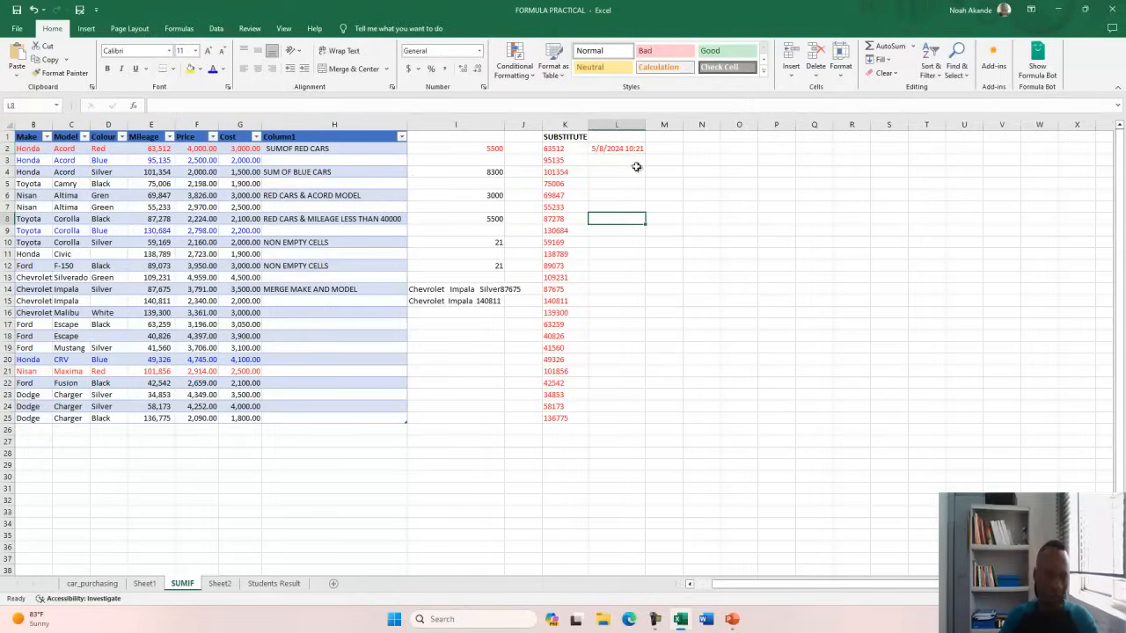
Reveal the TODAY() definition on slide 24 in PowerPoint and compare it with the NOW formula in Excel's L2.
key(alt+Tab)
click(313, 255)
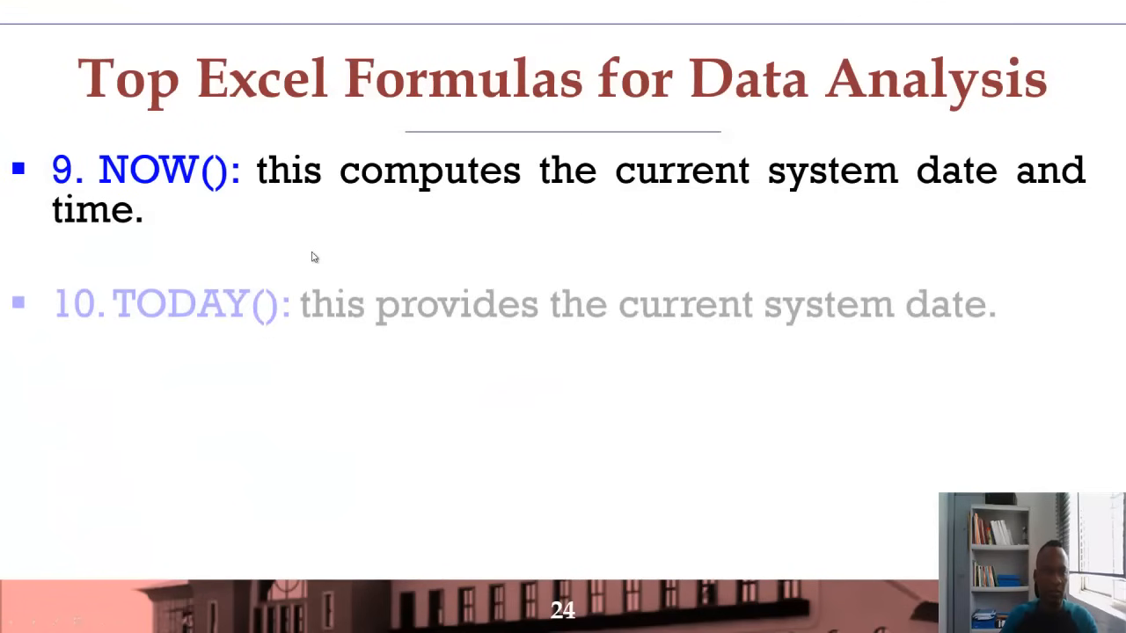
key(alt+Tab)
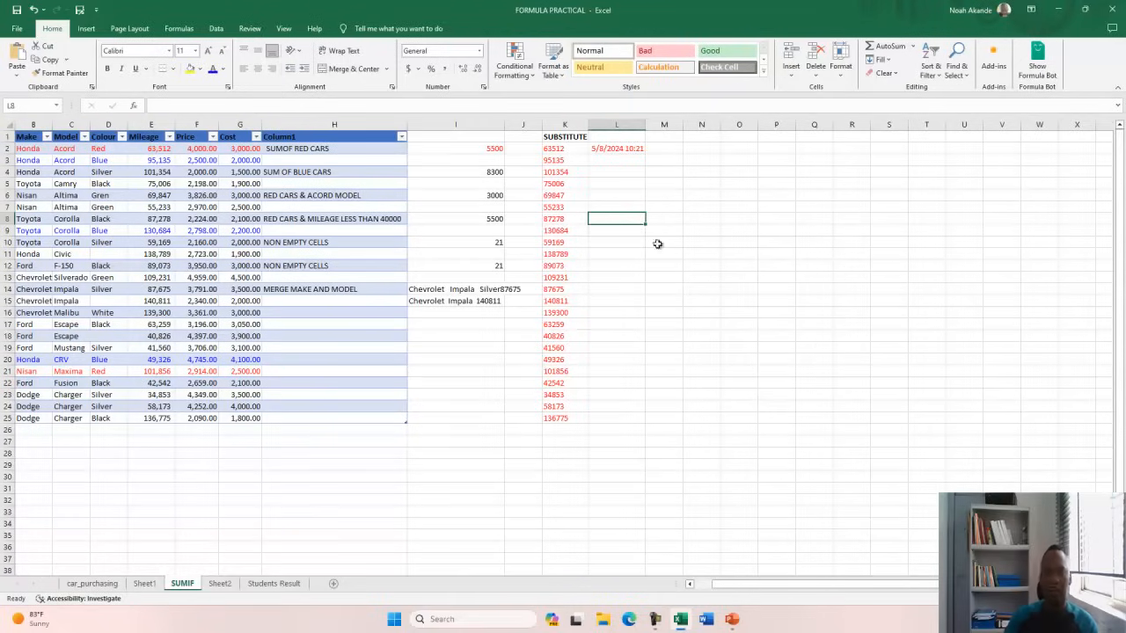
click(626, 151)
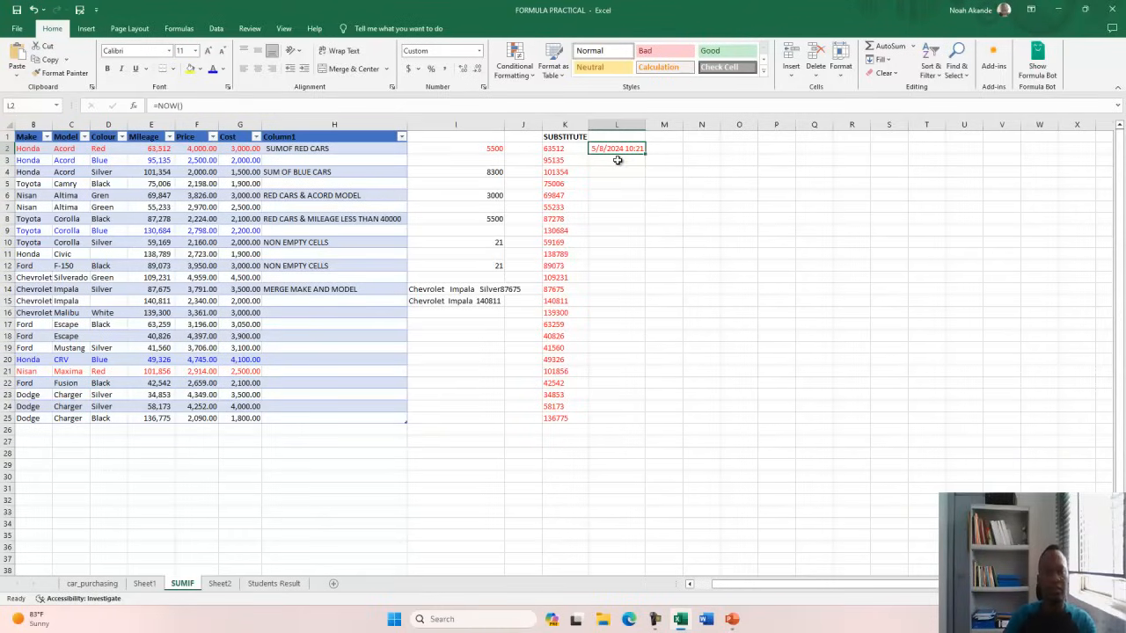
key(alt+Tab)
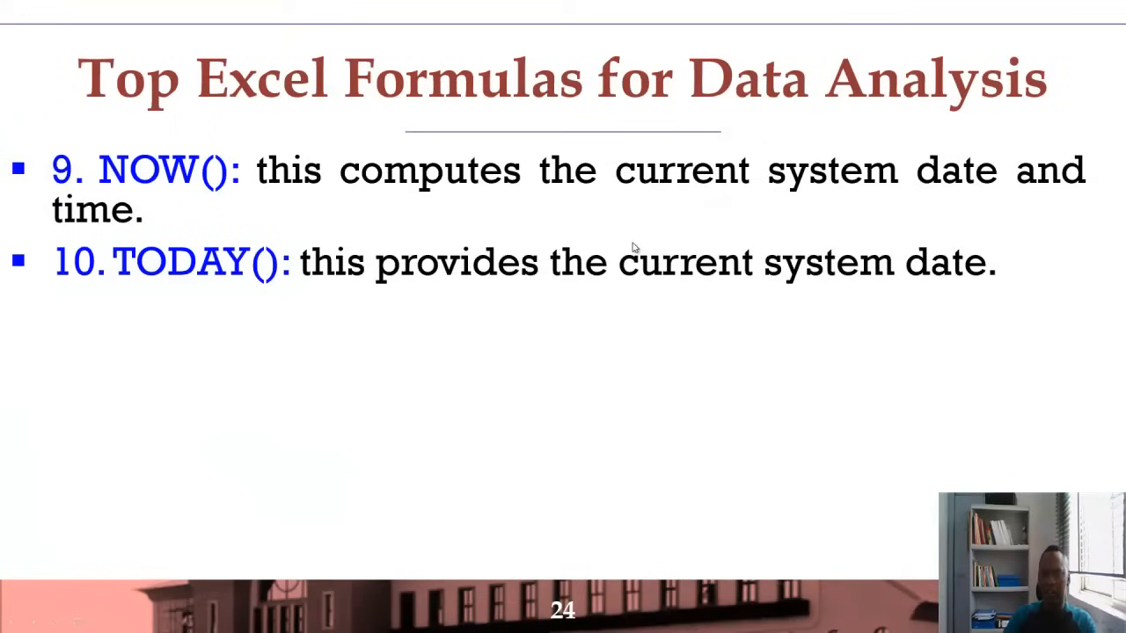
Switch to Excel and enter the formula =TODAY() in L3 of the SUMIF sheet.
key(alt+Tab)
click(629, 160)
text(=TODAY)
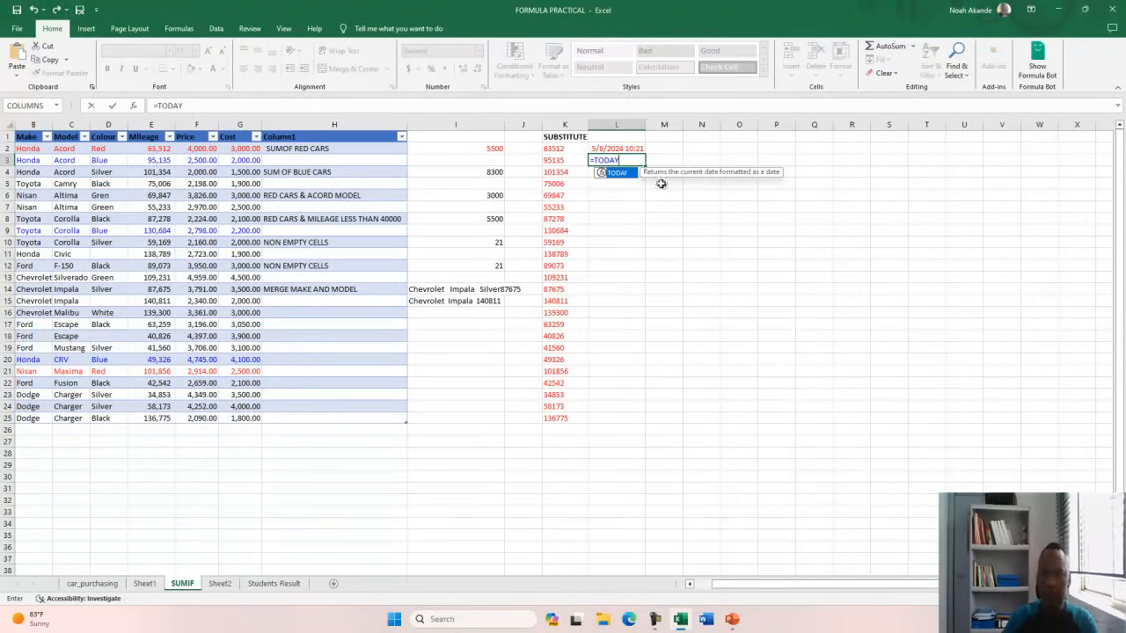
double_click(627, 172)
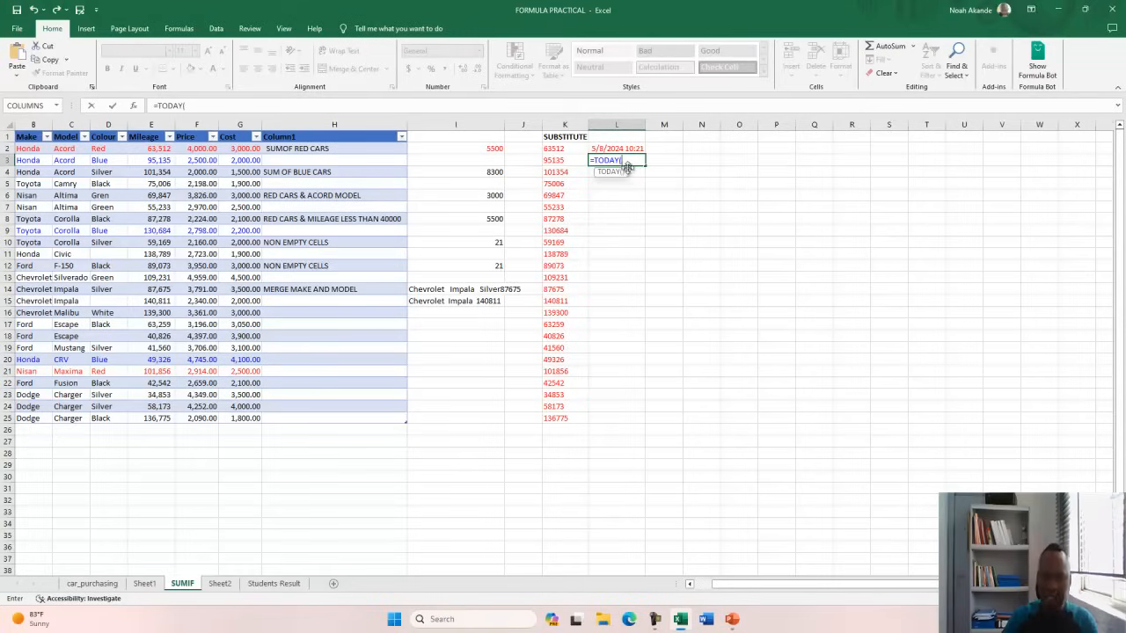
text())
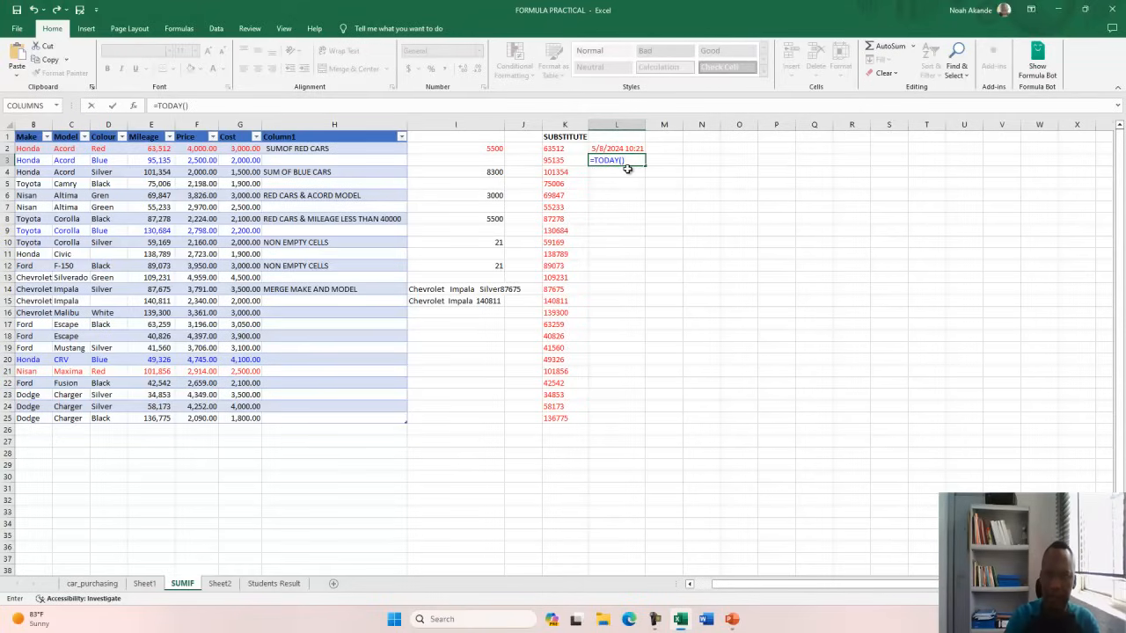
key(Return)
click(623, 162)
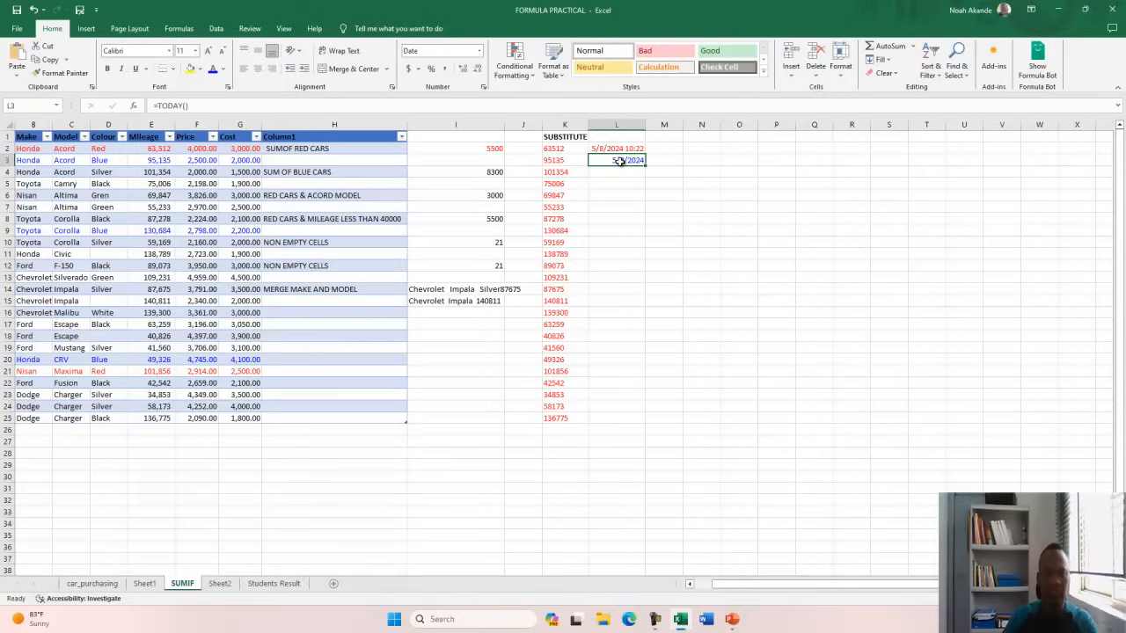
Switch to PowerPoint, reveal the DAYS definition on slide 24, and return to Excel.
key(alt+Tab)
click(401, 334)
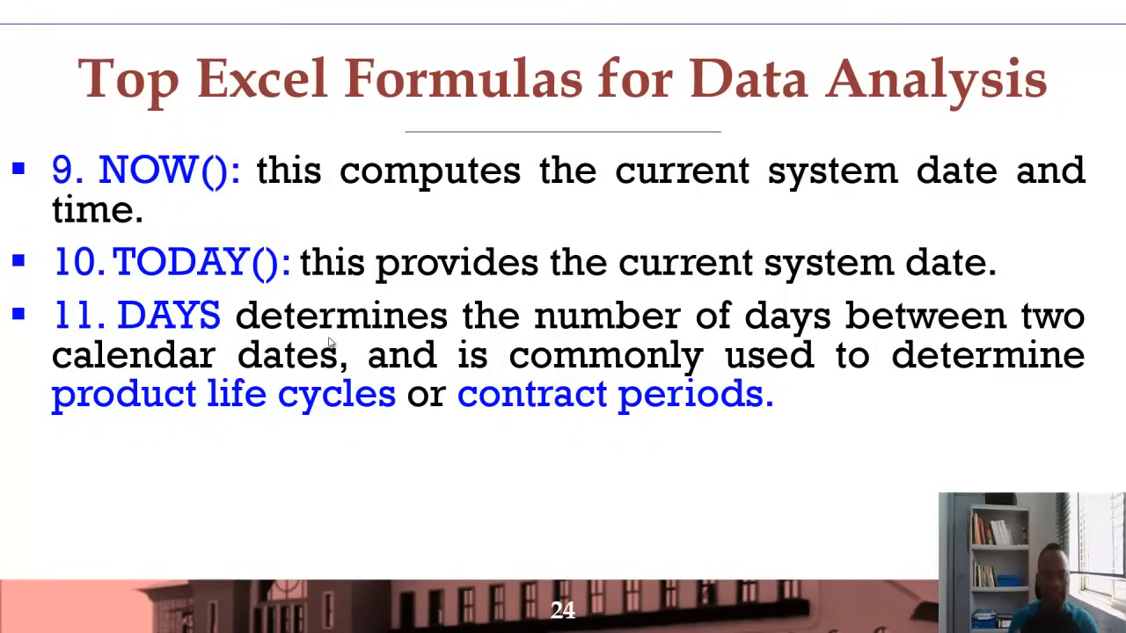
key(alt+Tab)
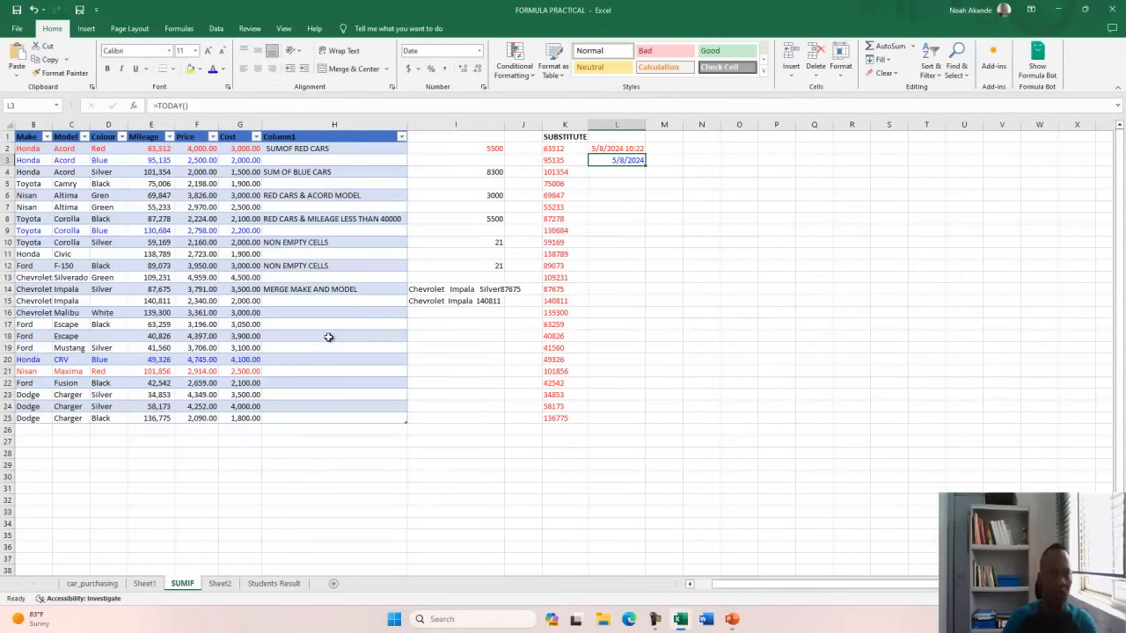
Bring up Sheet3 with the store sales data and fit the Date column B's width to its contents.
click(144, 583)
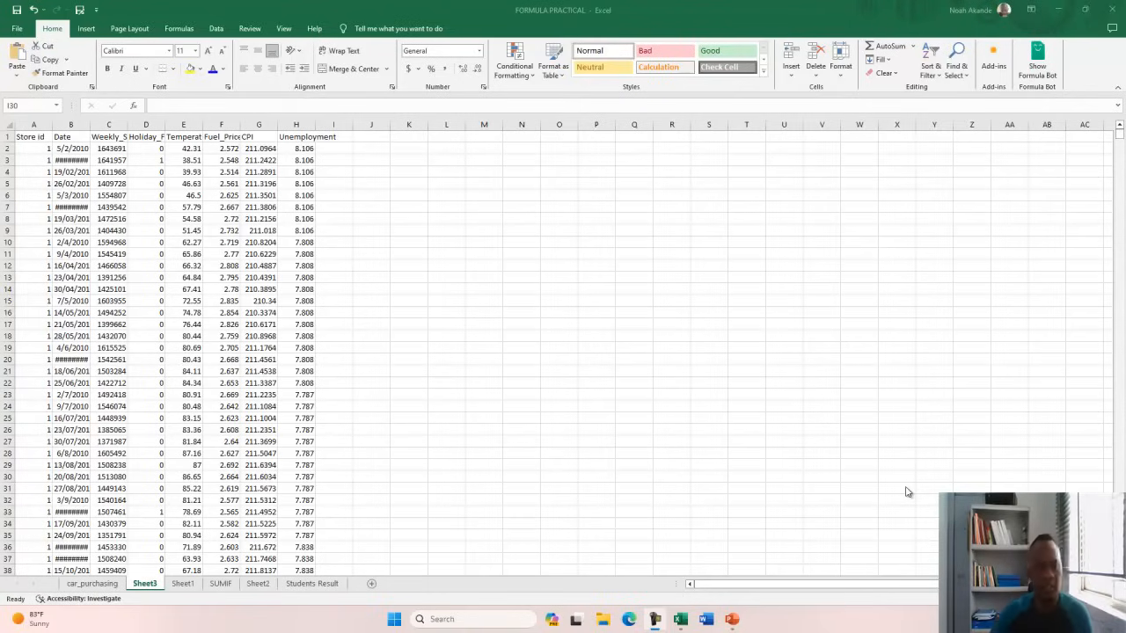
click(82, 161)
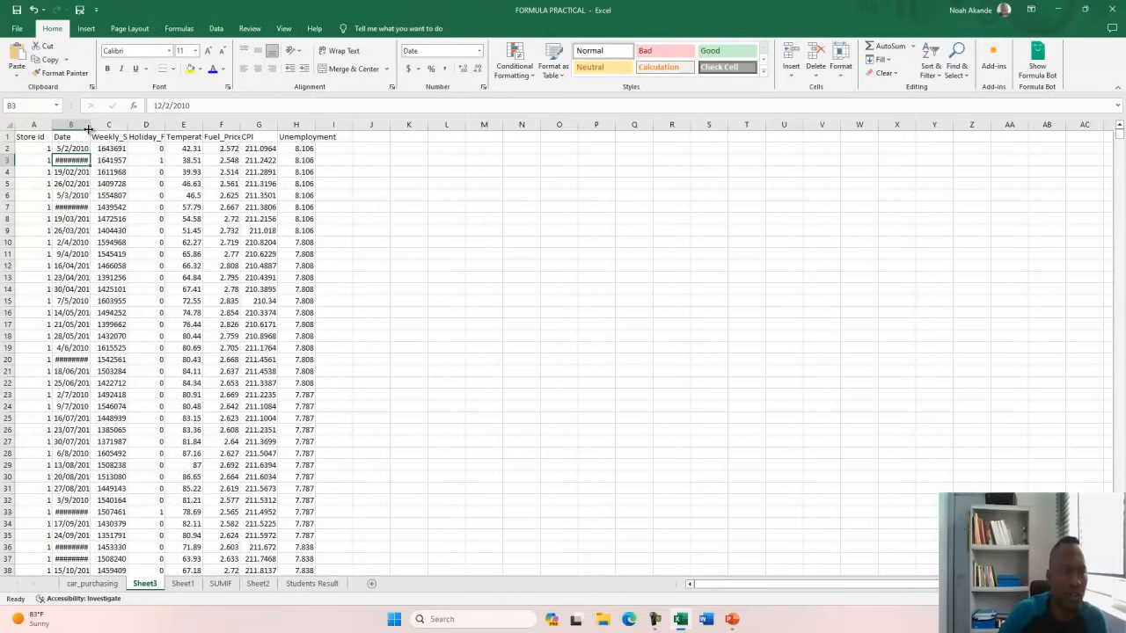
double_click(89, 129)
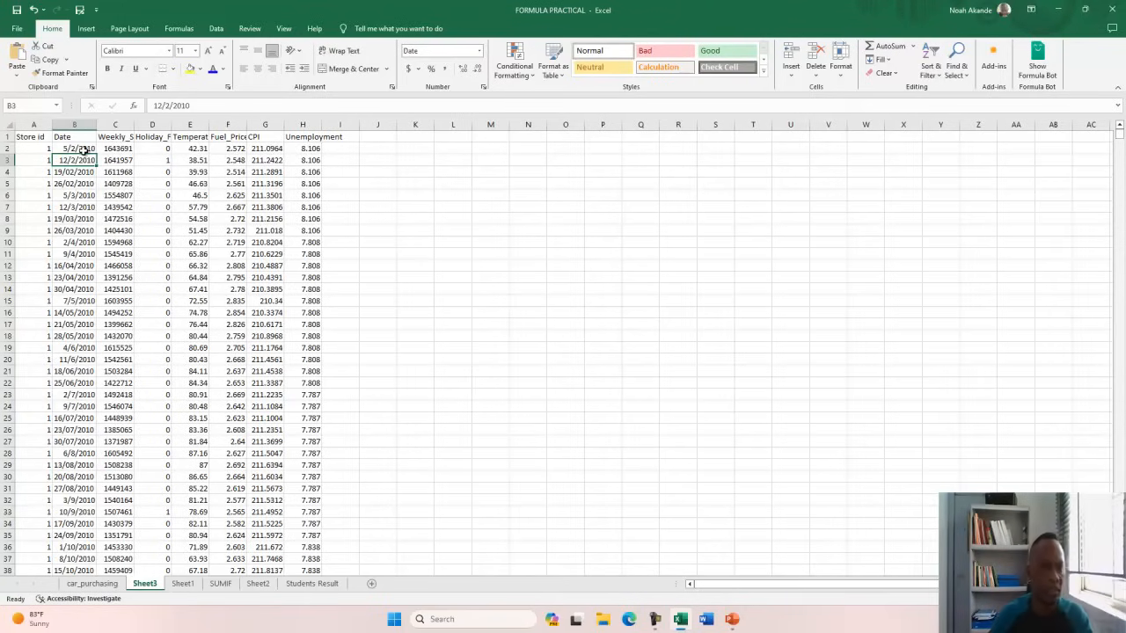
Start a formula with the DAYS function in J2 of Sheet3, checking the DAYS definition in PowerPoint along the way.
click(390, 149)
text(=)
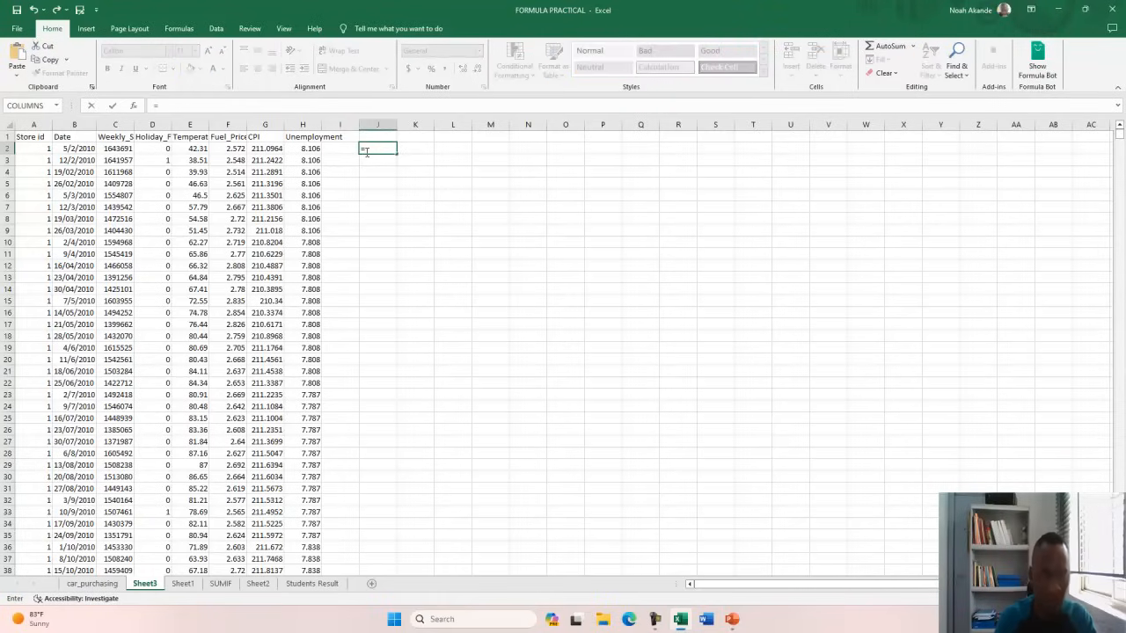
key(alt+Tab)
key(alt+Tab)
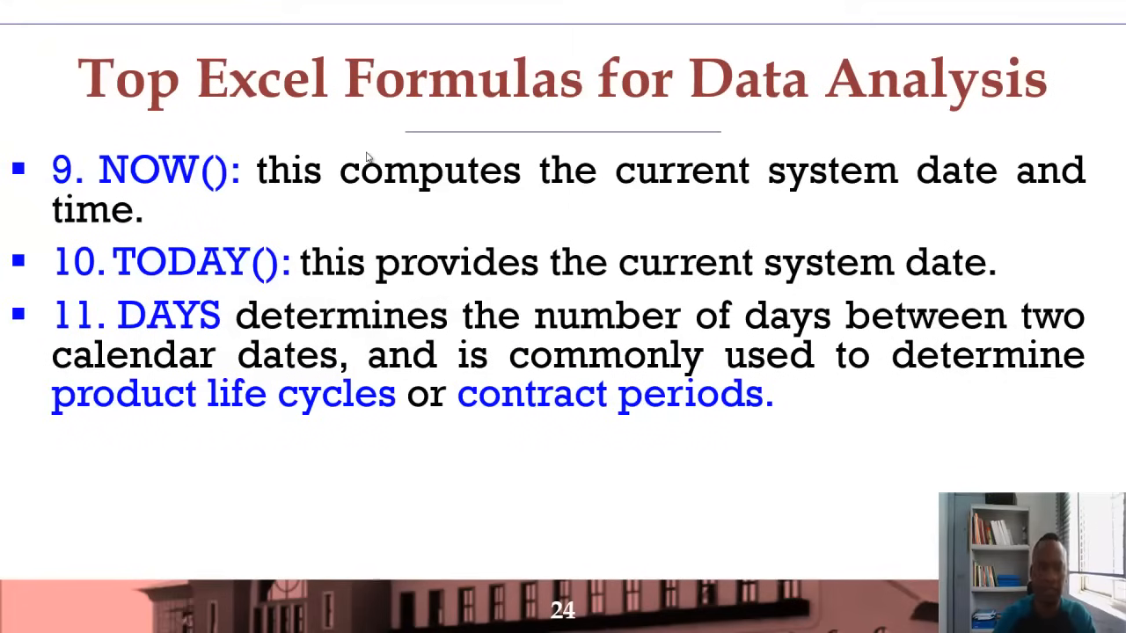
key(alt+Tab)
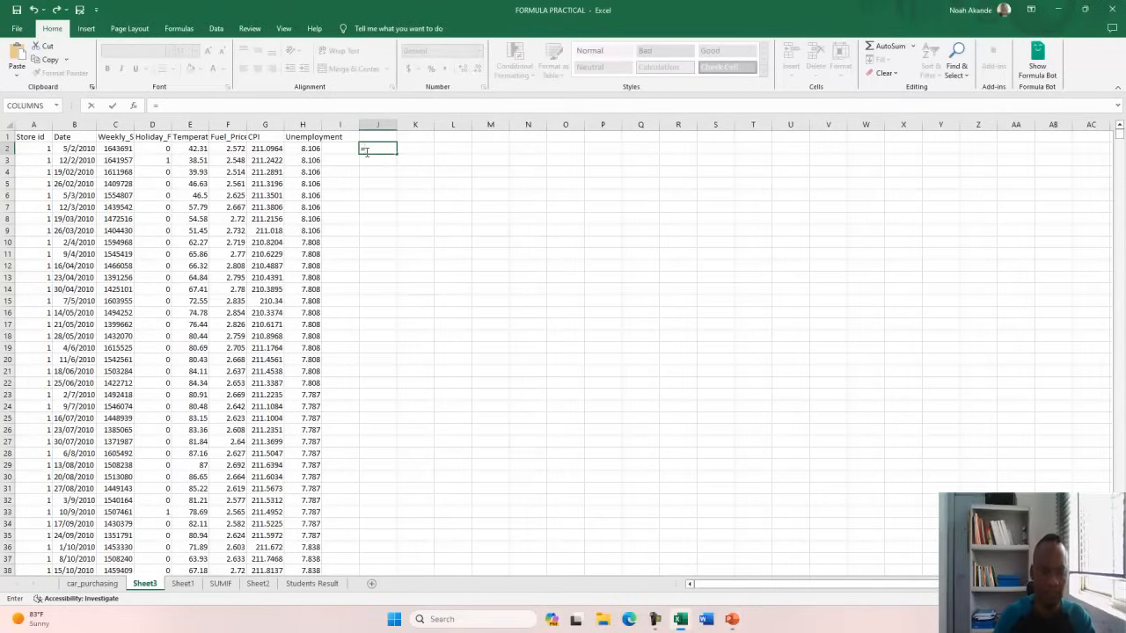
text(DYAS)
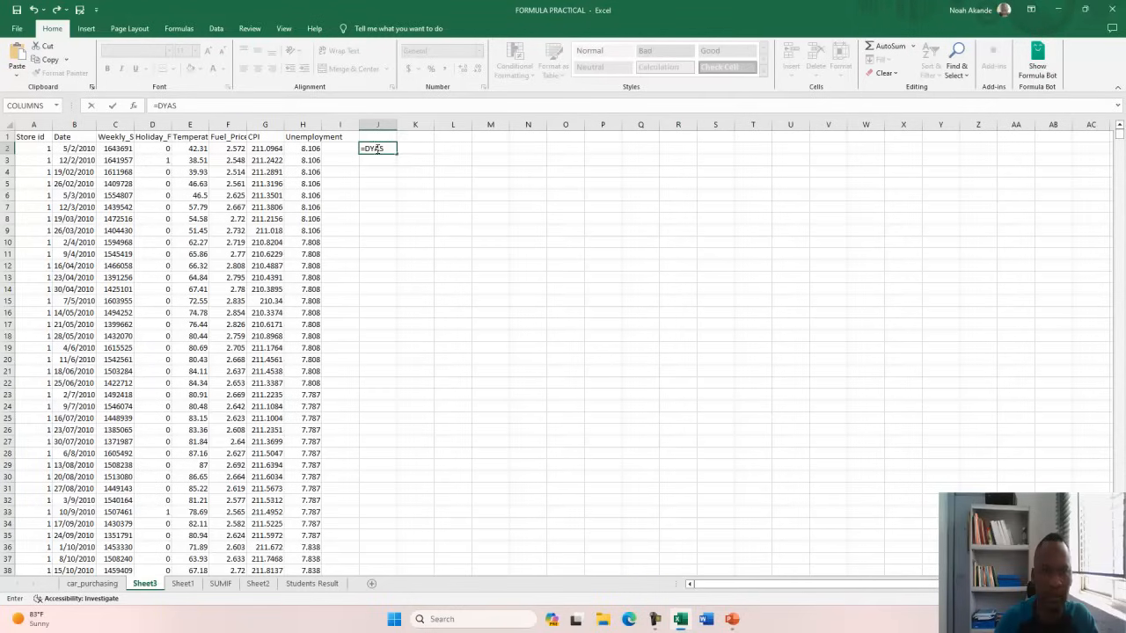
key(BackSpace)
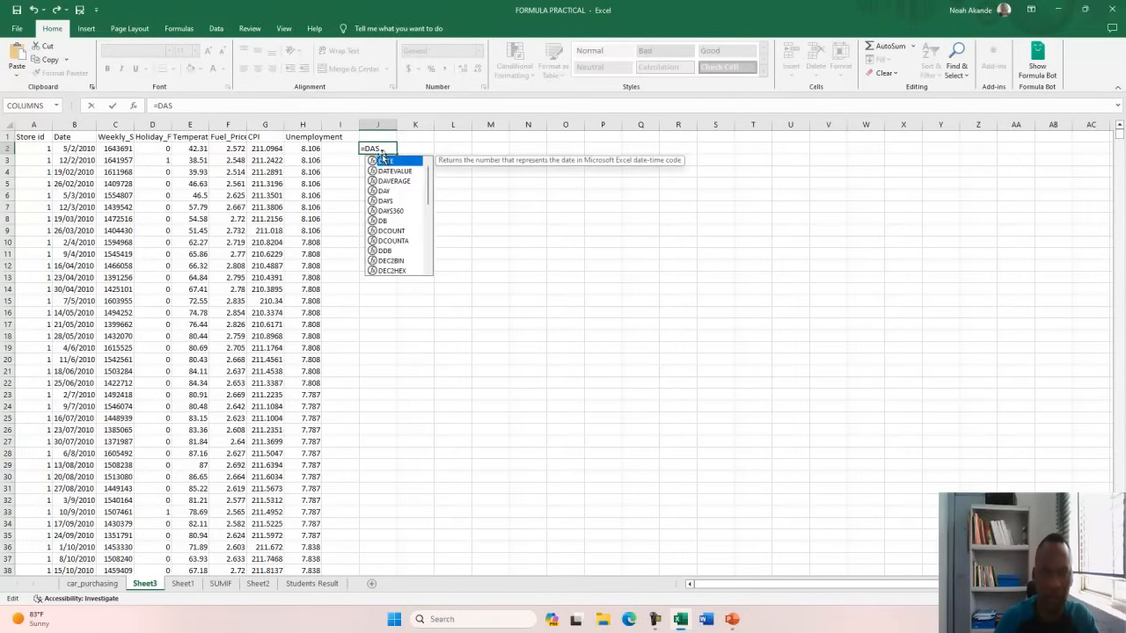
click(384, 149)
key(BackSpace)
text(YS)
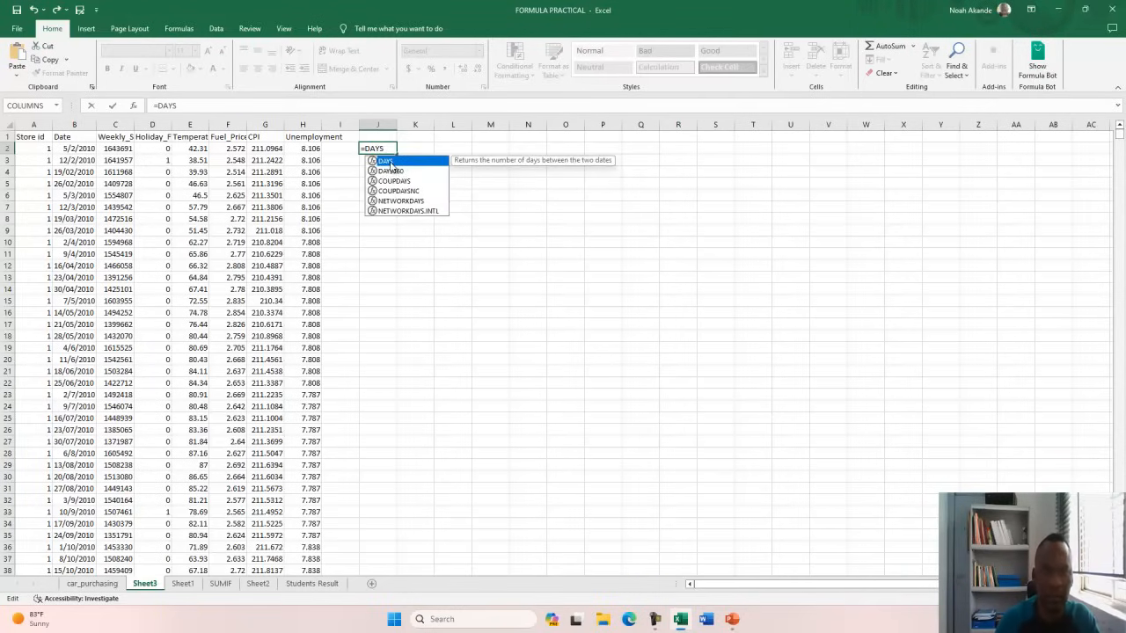
double_click(392, 162)
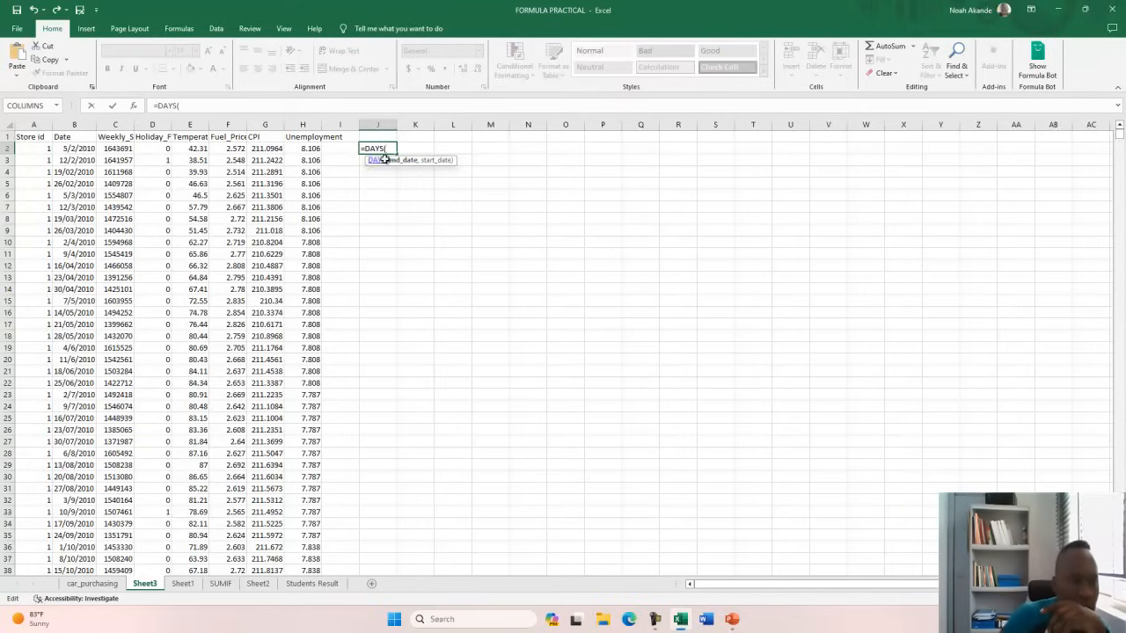
Complete J2 as =DAYS(B3,B2), with B3 as the end date and B2 as the start date.
click(69, 161)
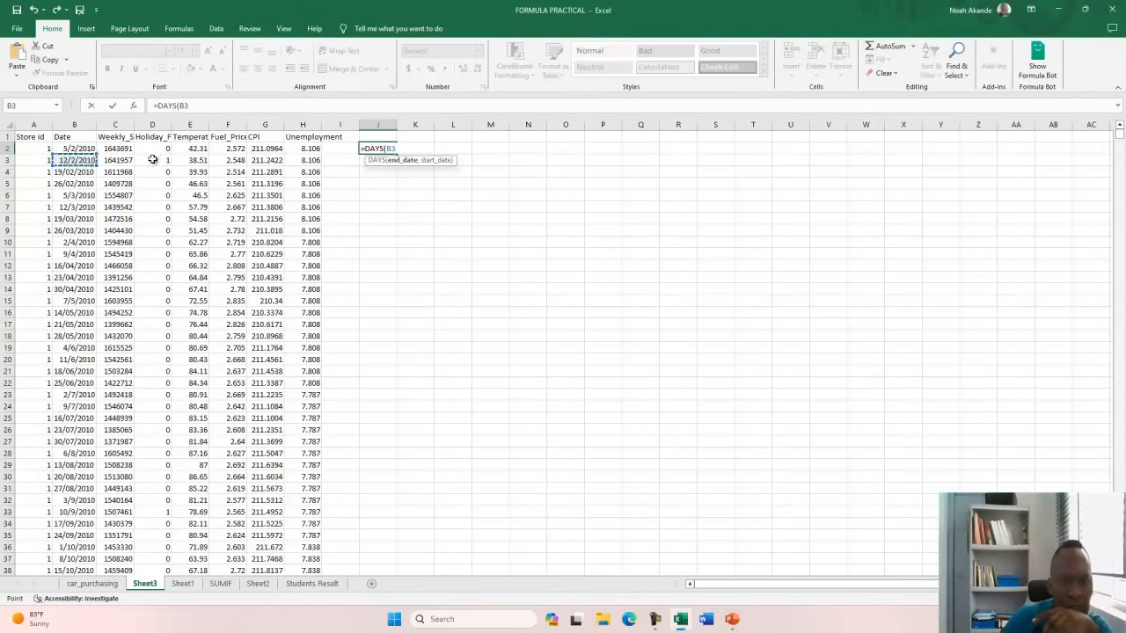
text(,)
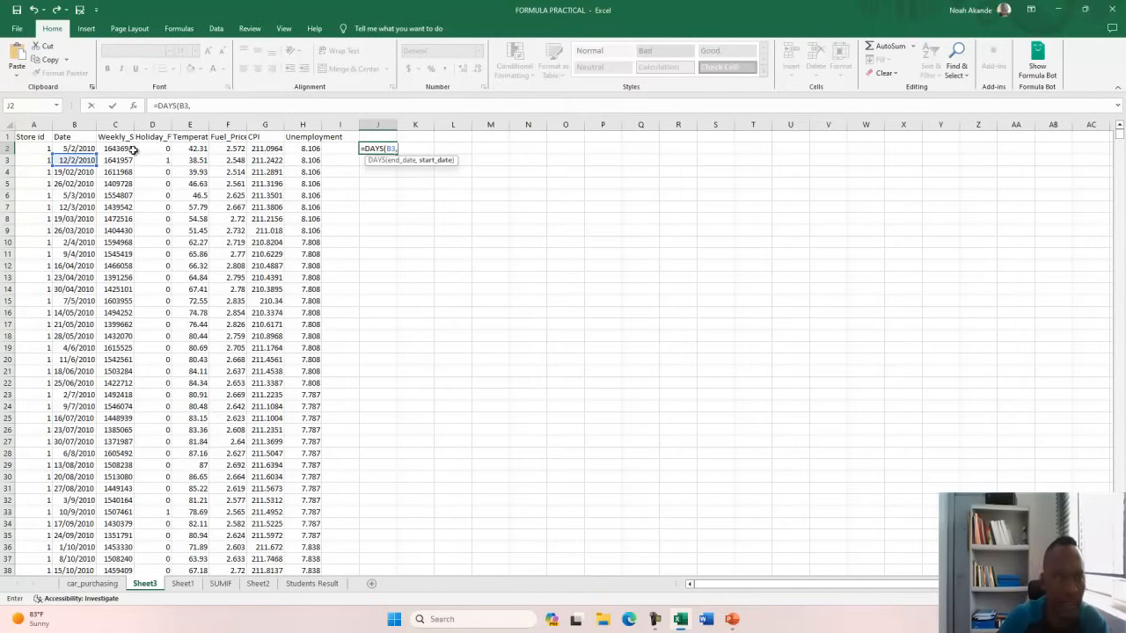
click(77, 149)
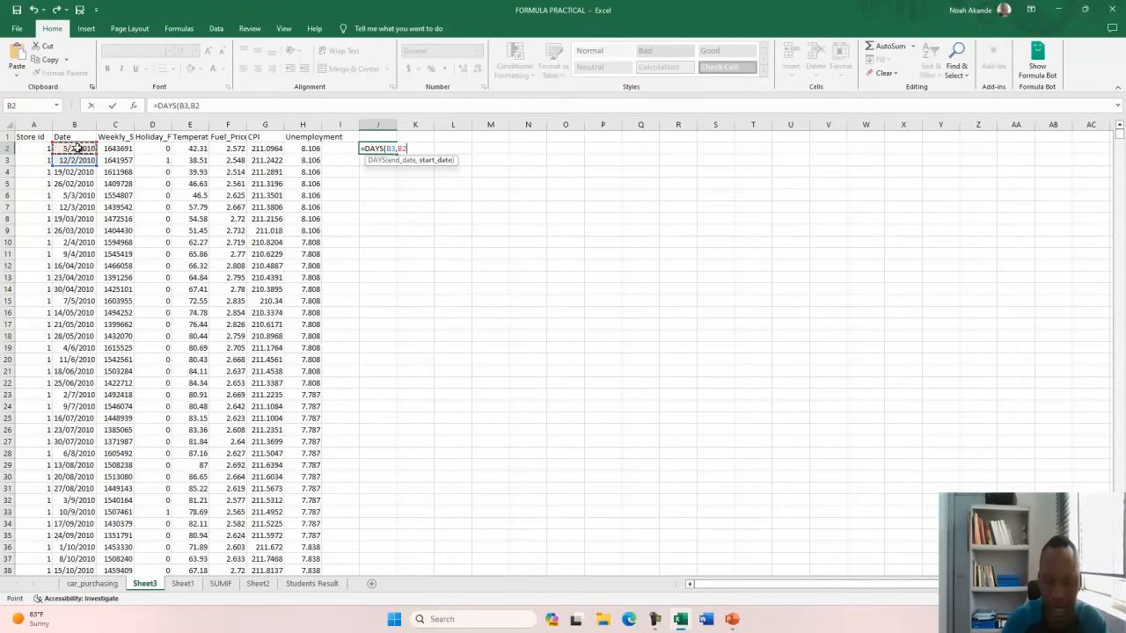
key(Return)
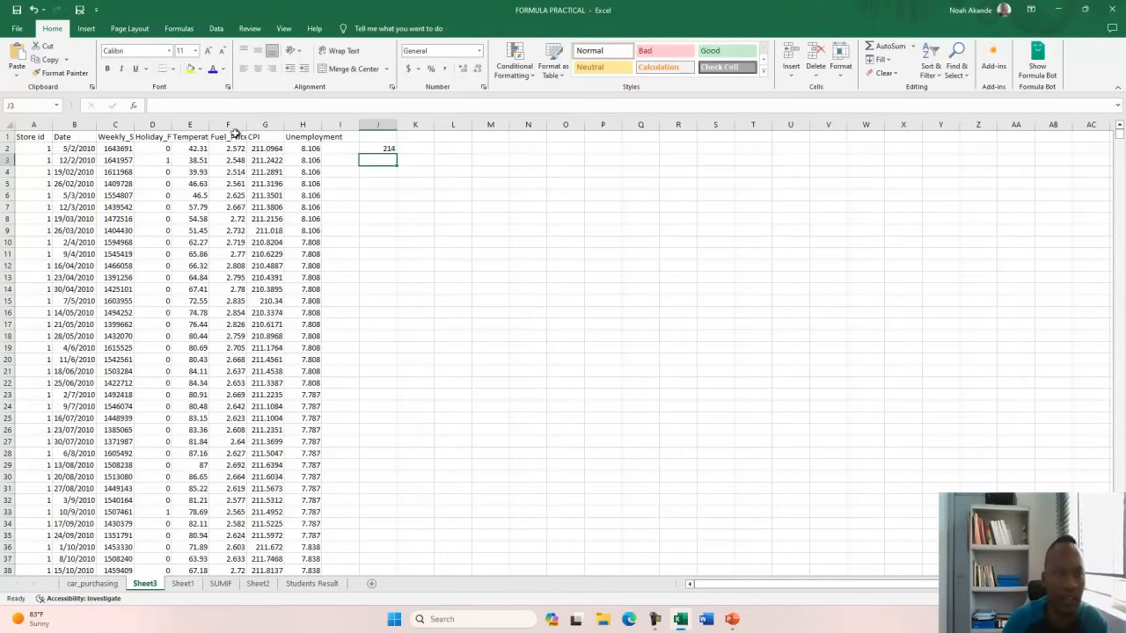
click(368, 149)
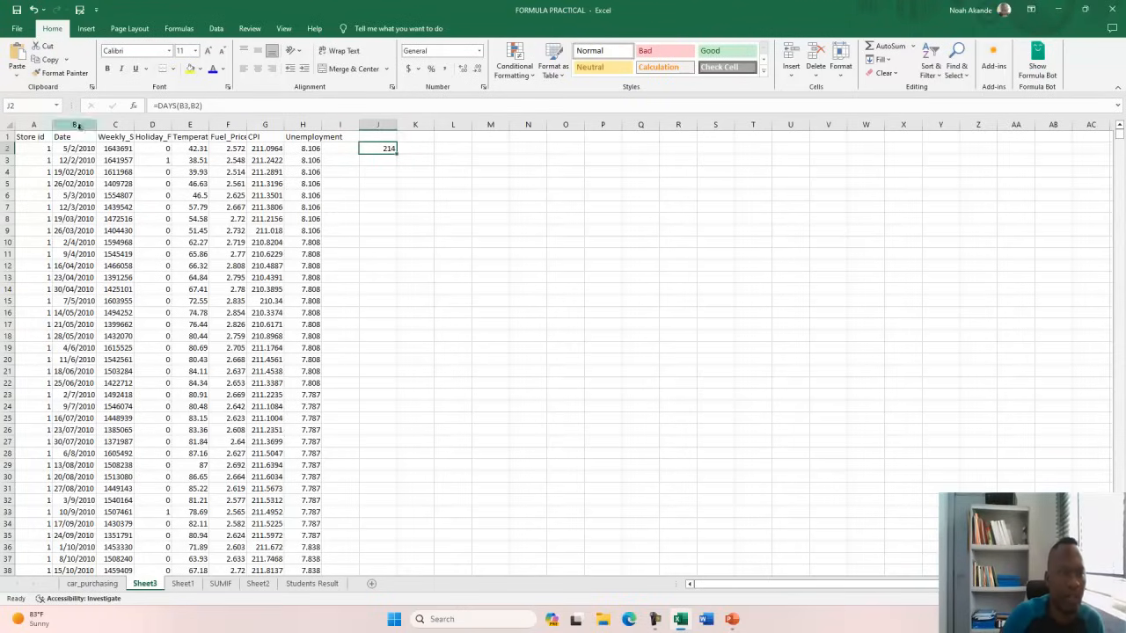
Format the Date column B on Sheet3 with the long date type "Wednesday, March 14, 2012".
click(79, 124)
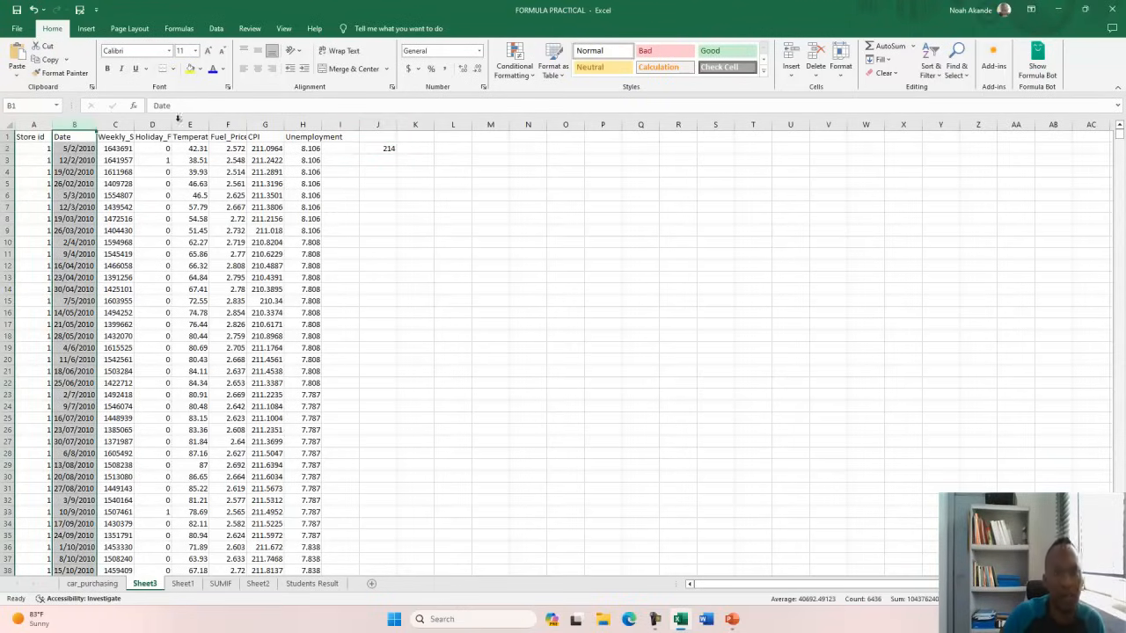
click(483, 87)
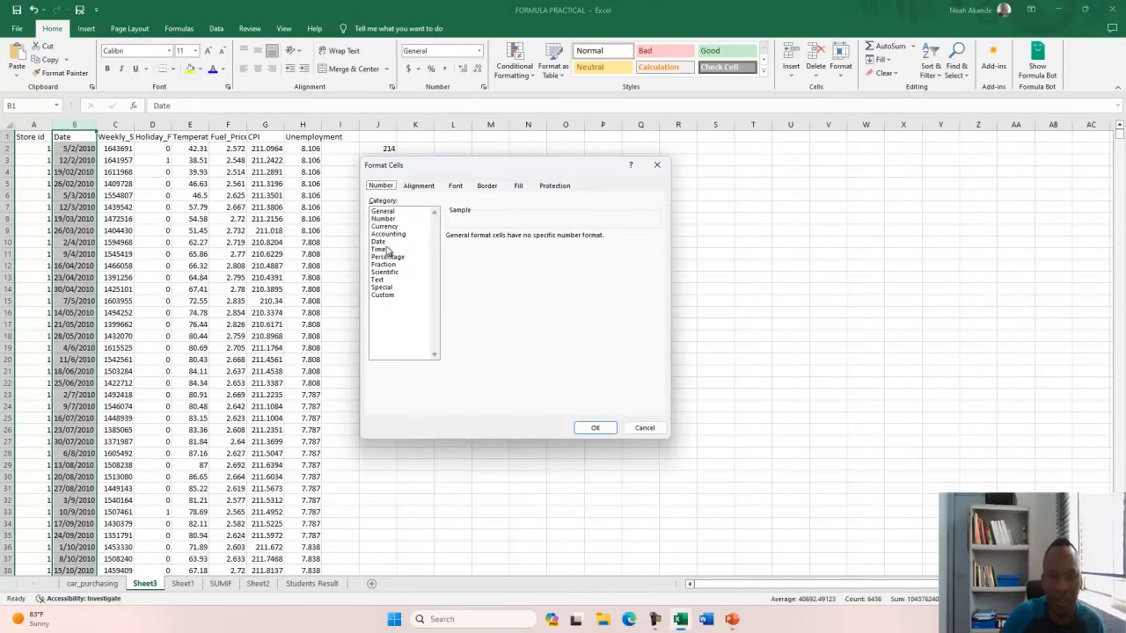
click(380, 242)
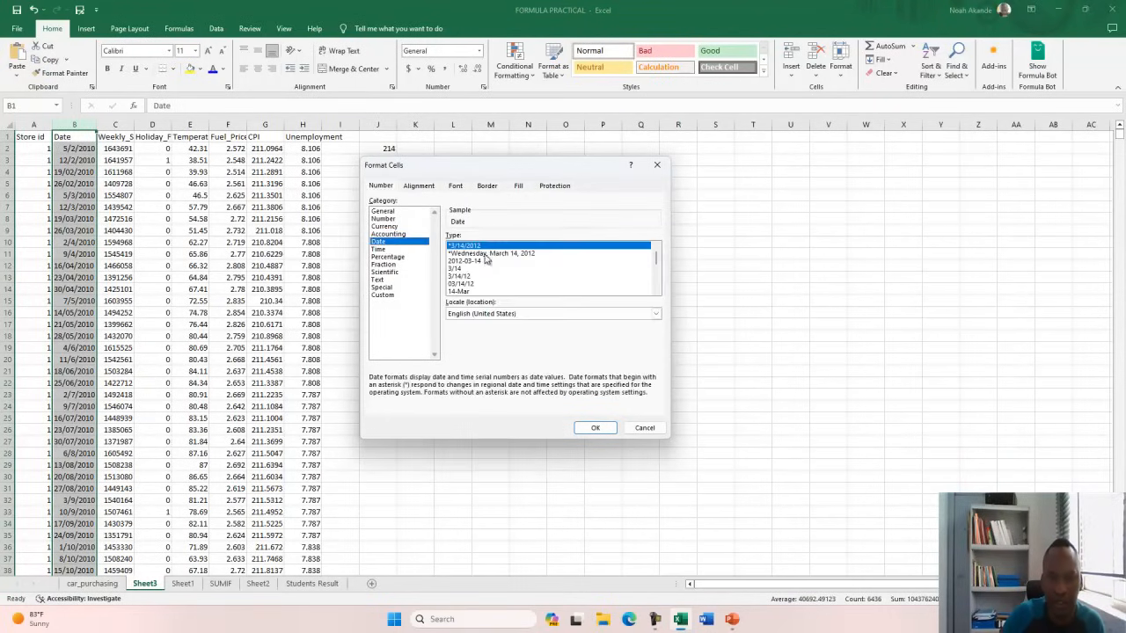
click(484, 254)
click(594, 428)
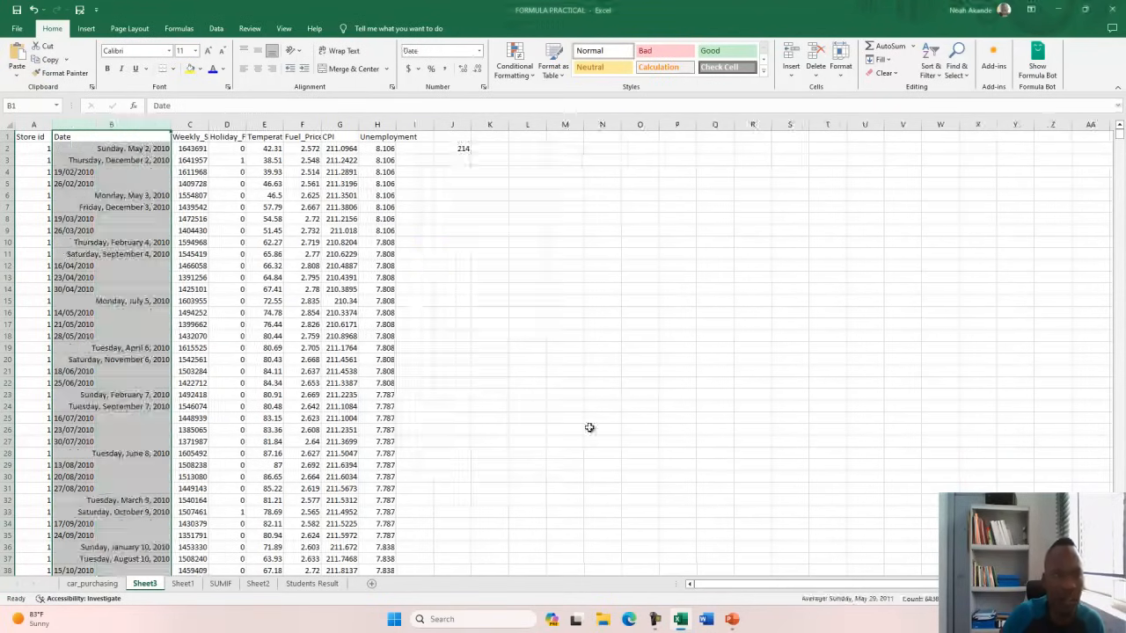
click(149, 153)
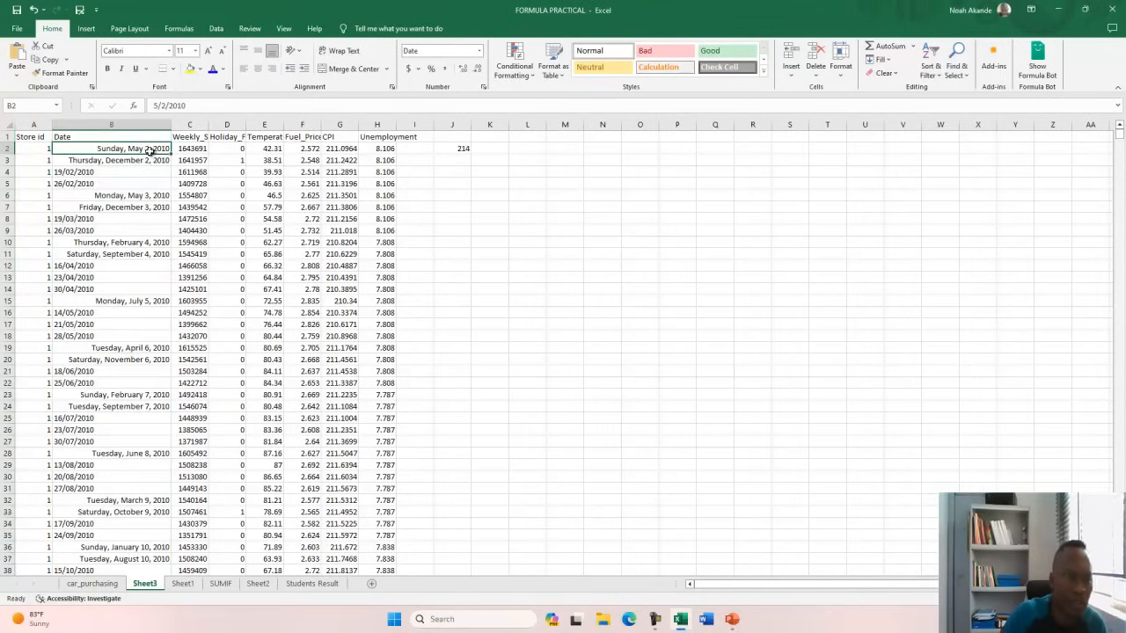
Review the DAYS formula in J2, then switch to the PowerPoint slide show and reveal the NETWORKDAYS definition on slide 24.
click(462, 149)
key(ctrl+v)
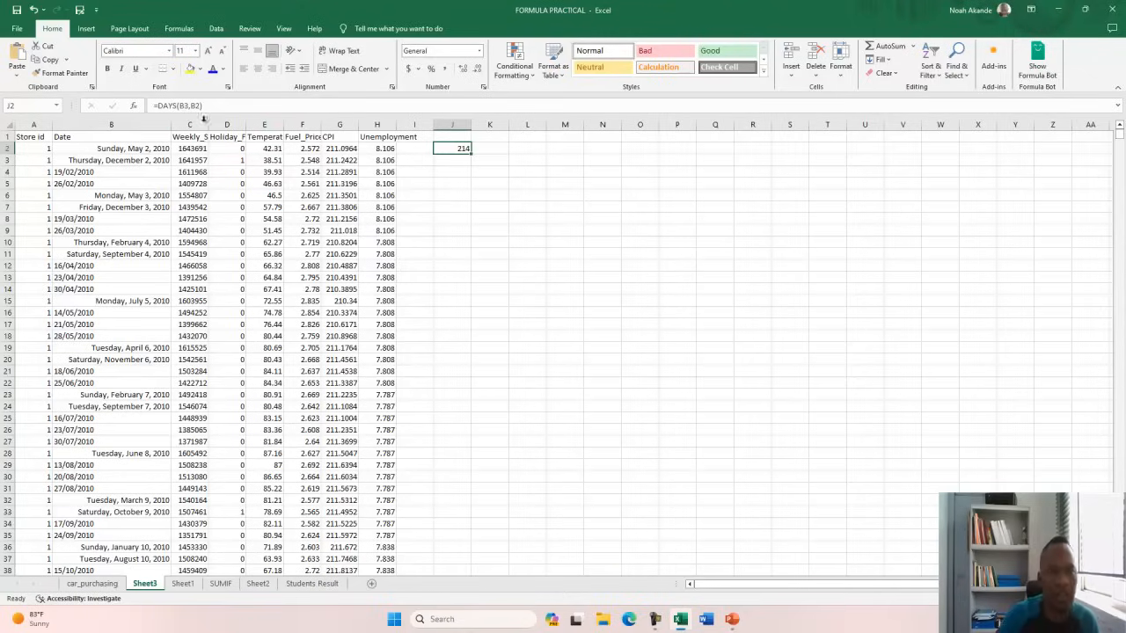
click(473, 191)
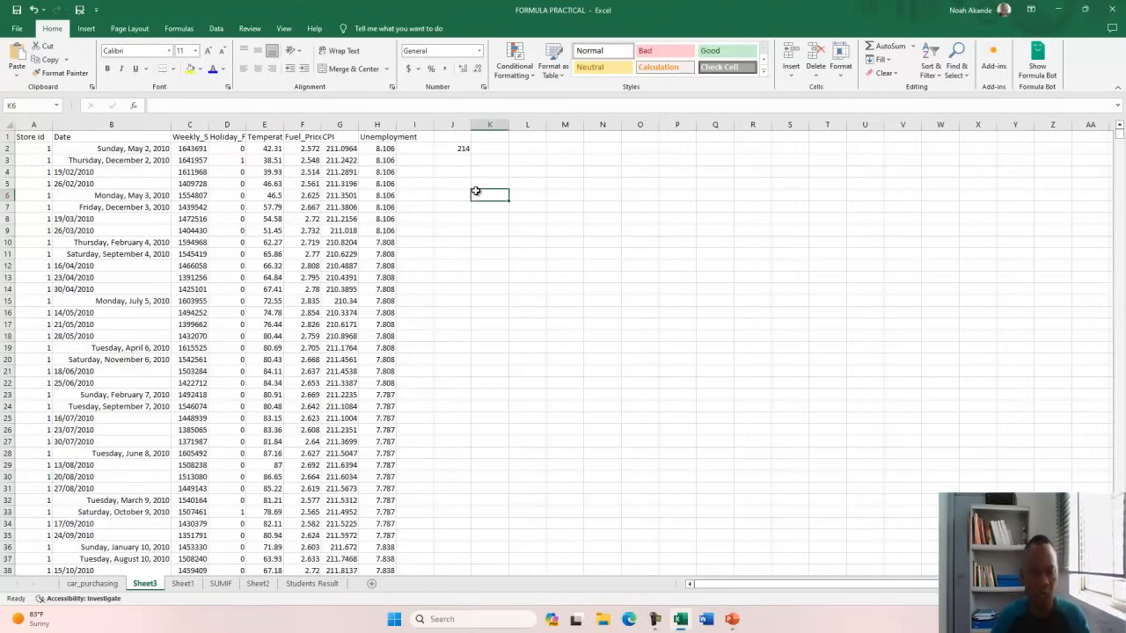
click(424, 147)
key(alt+Tab)
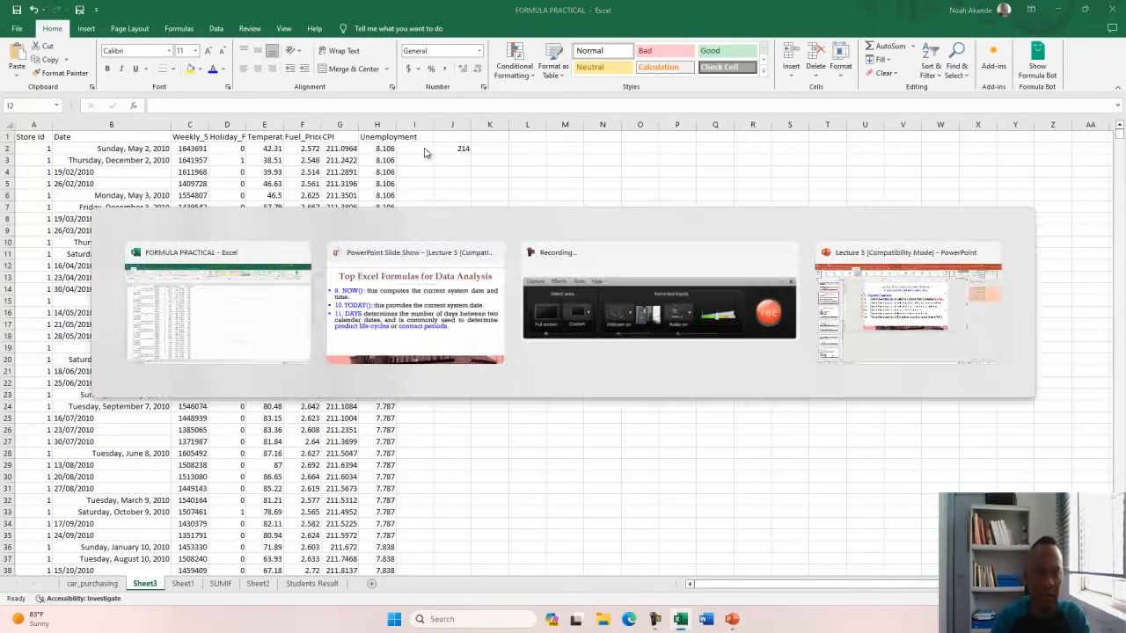
click(456, 290)
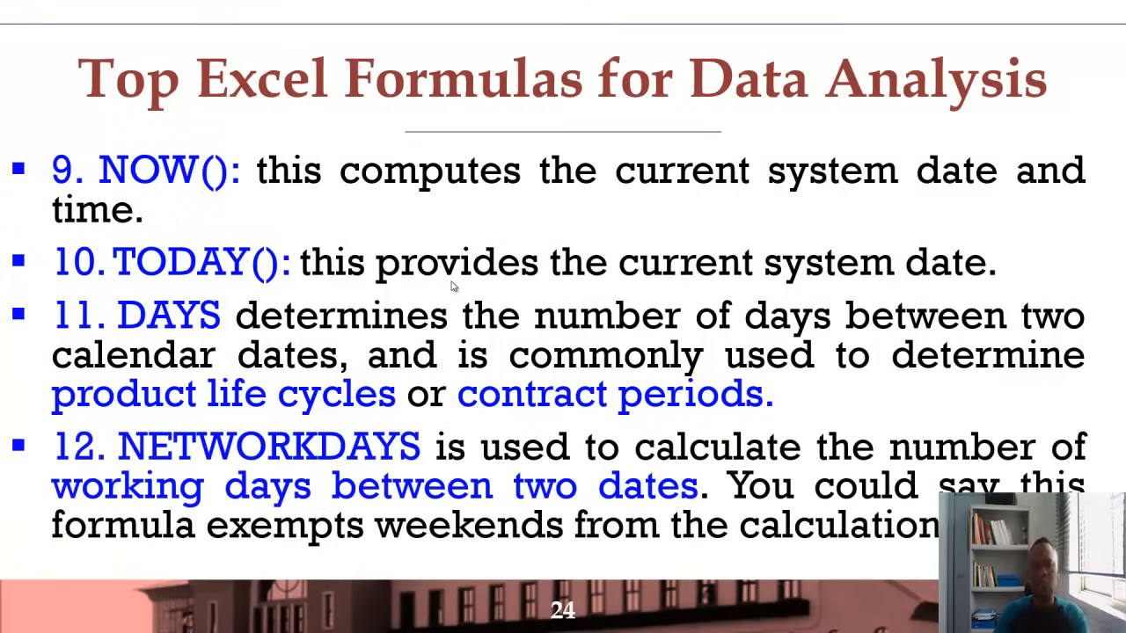
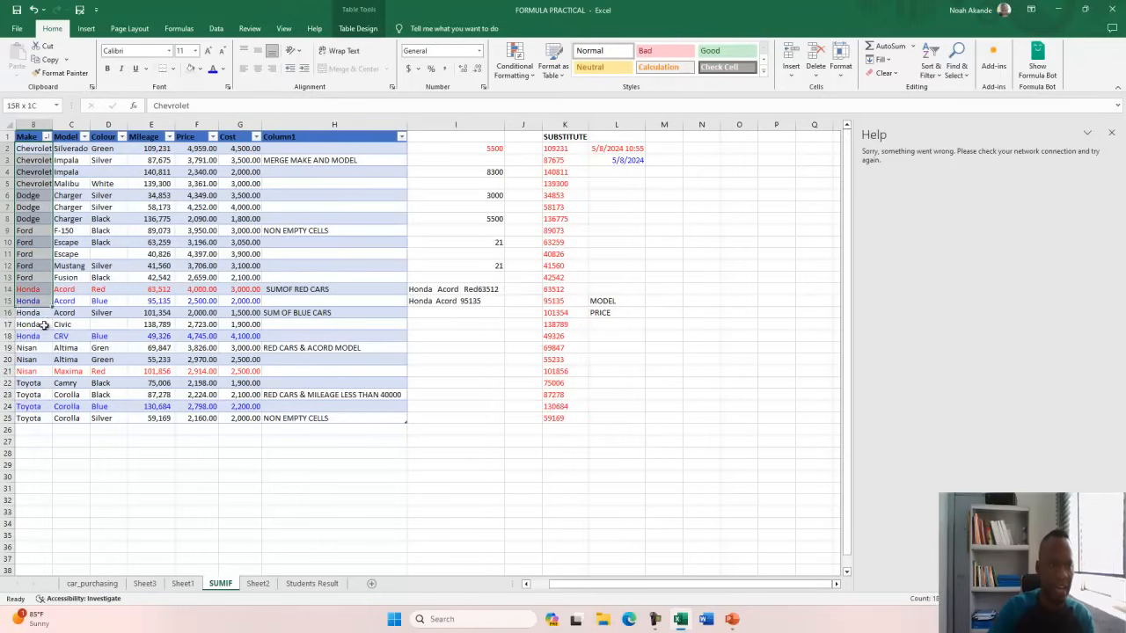
Replace the label in L15 of the SUMIF sheet with MAKE and check the table's Make and Mileage columns.
click(81, 462)
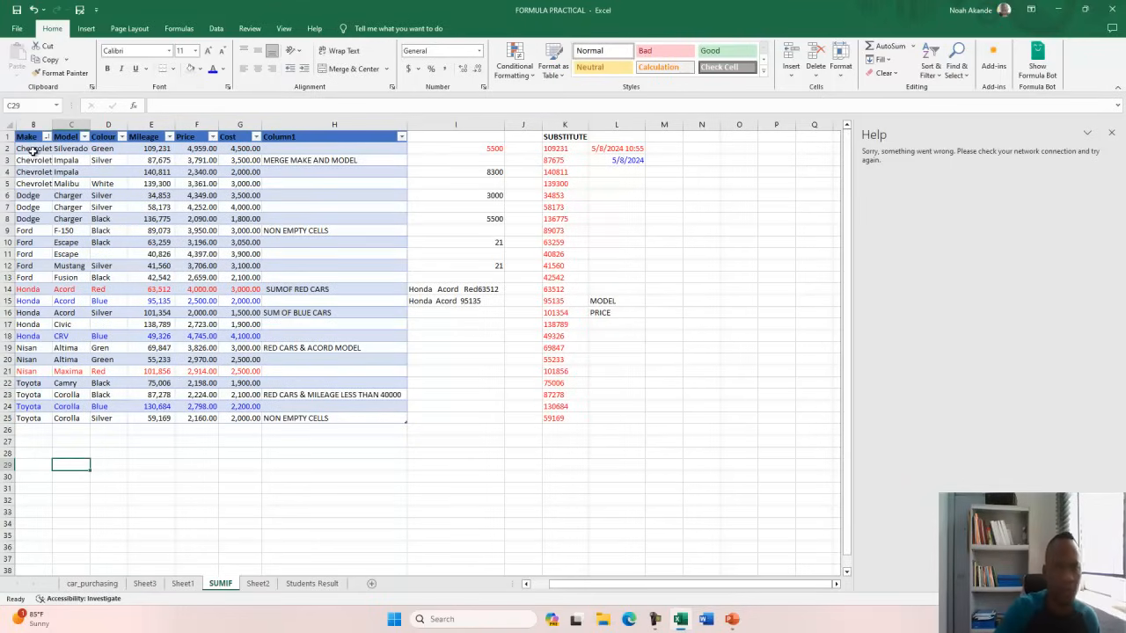
click(606, 300)
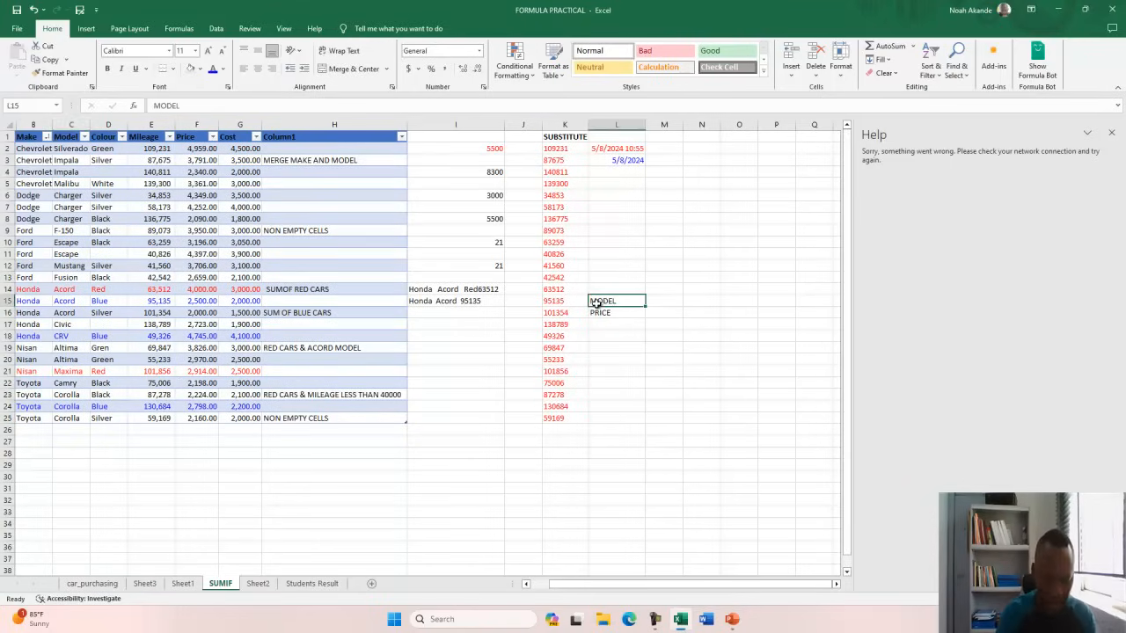
text(ma)
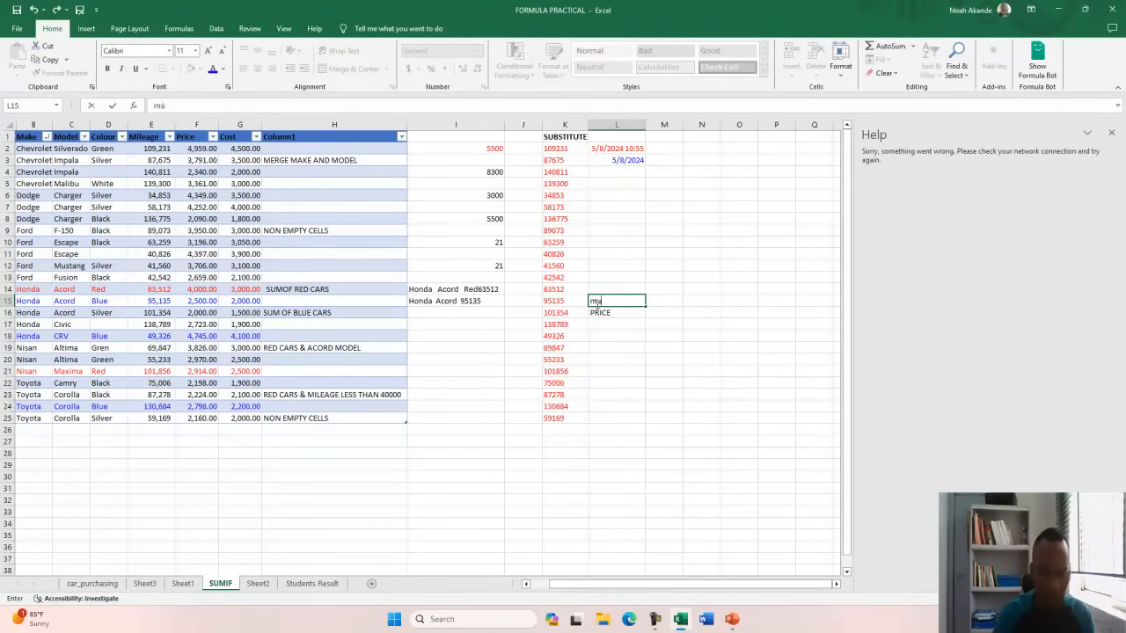
text(keAKE)
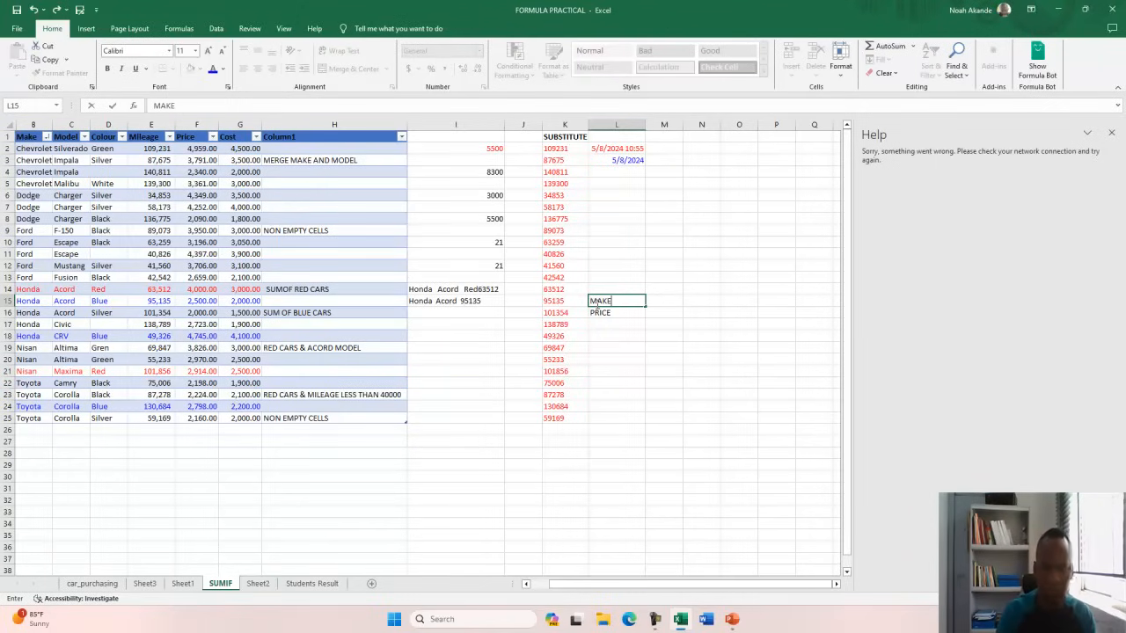
click(21, 172)
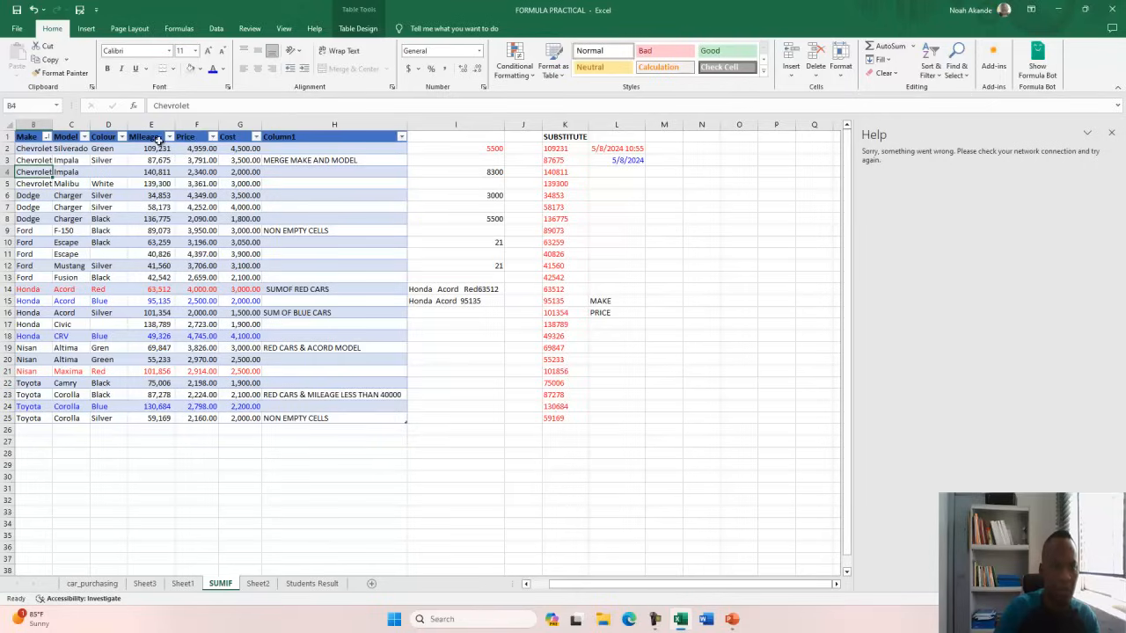
click(161, 150)
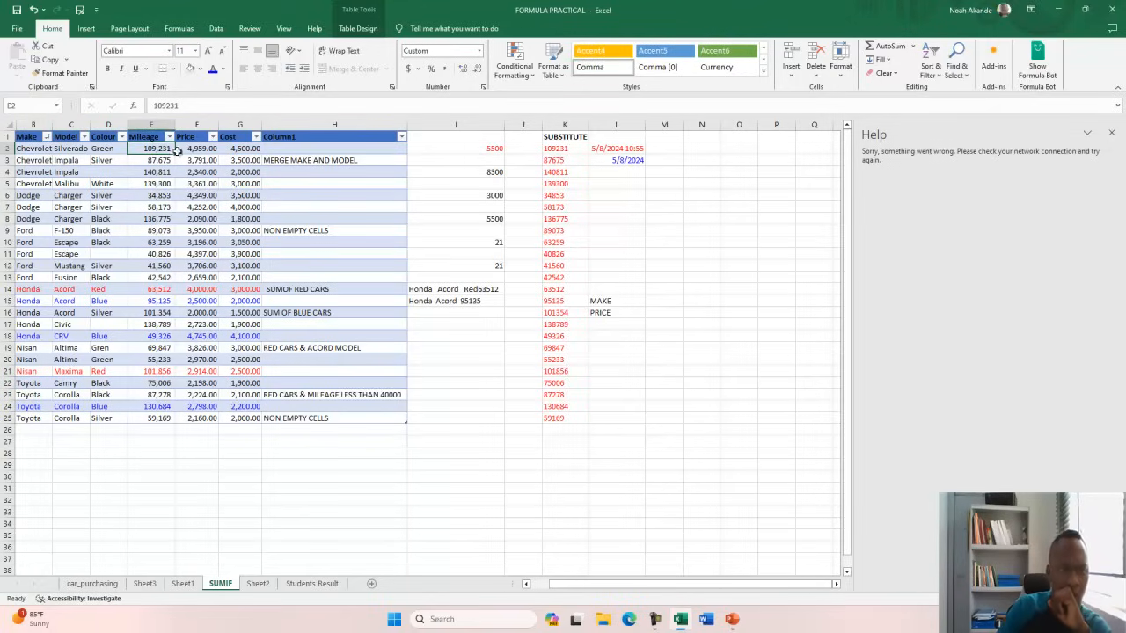
click(671, 313)
text(=)
click(611, 312)
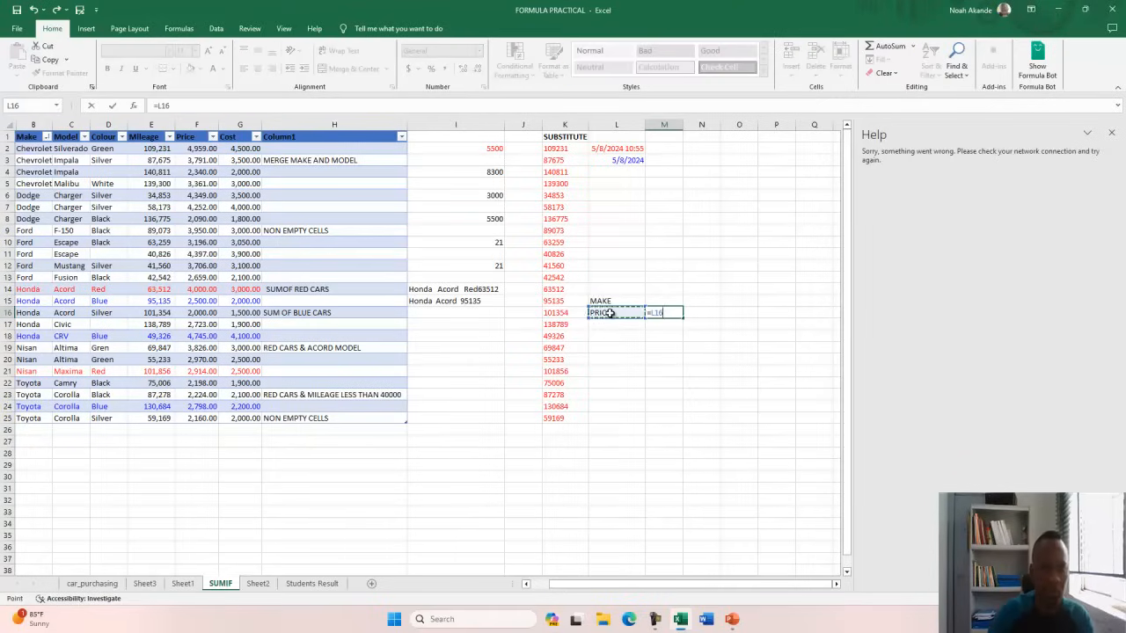
text(mIL)
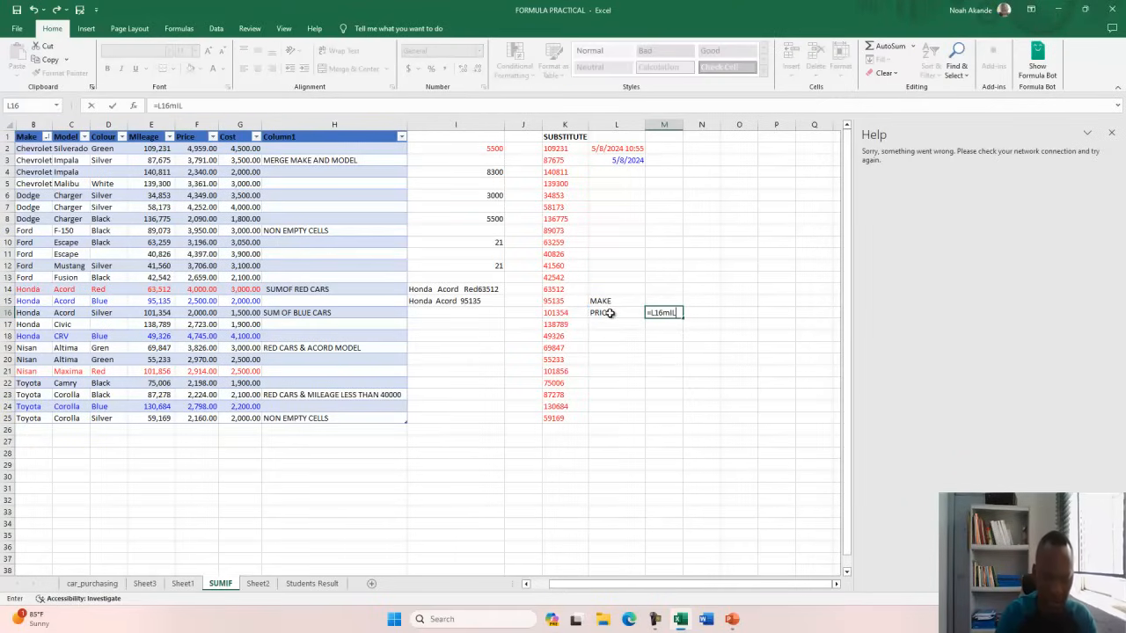
key(BackSpace)
key(BackSpace)
key(BackSpace)
key(BackSpace)
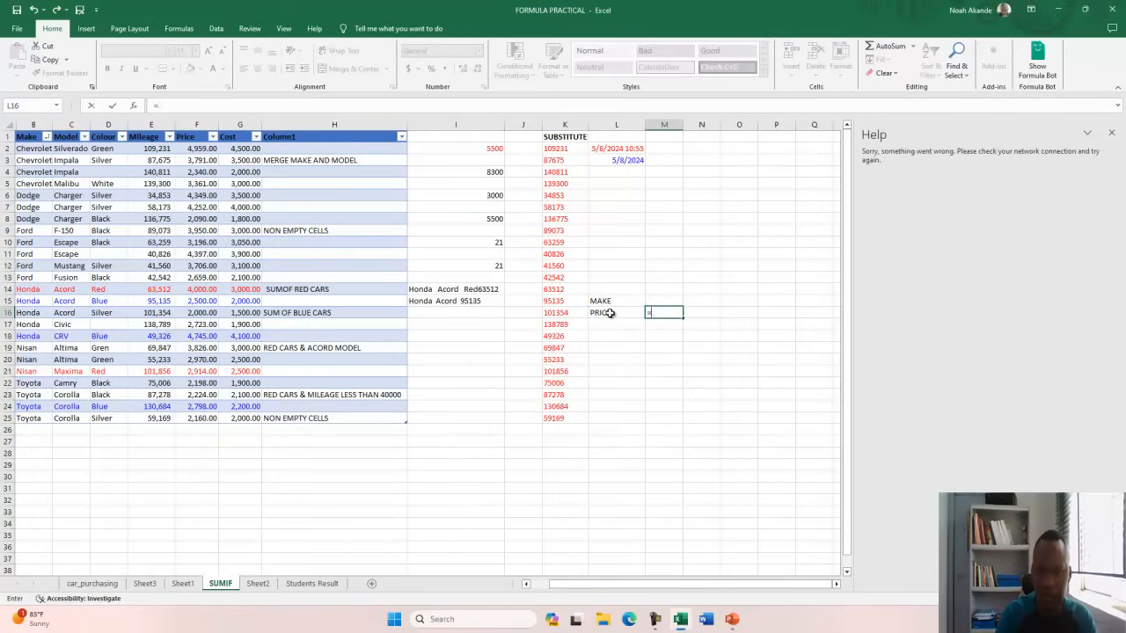
Replace the label in L16 with Mileage.
click(612, 315)
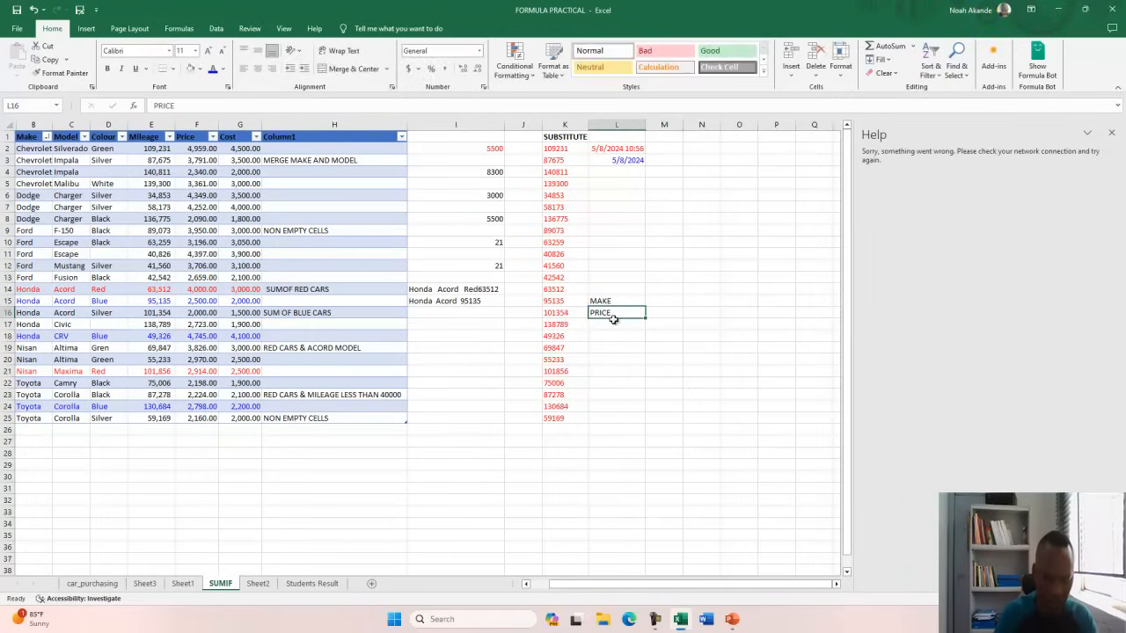
text(mILEAGE)
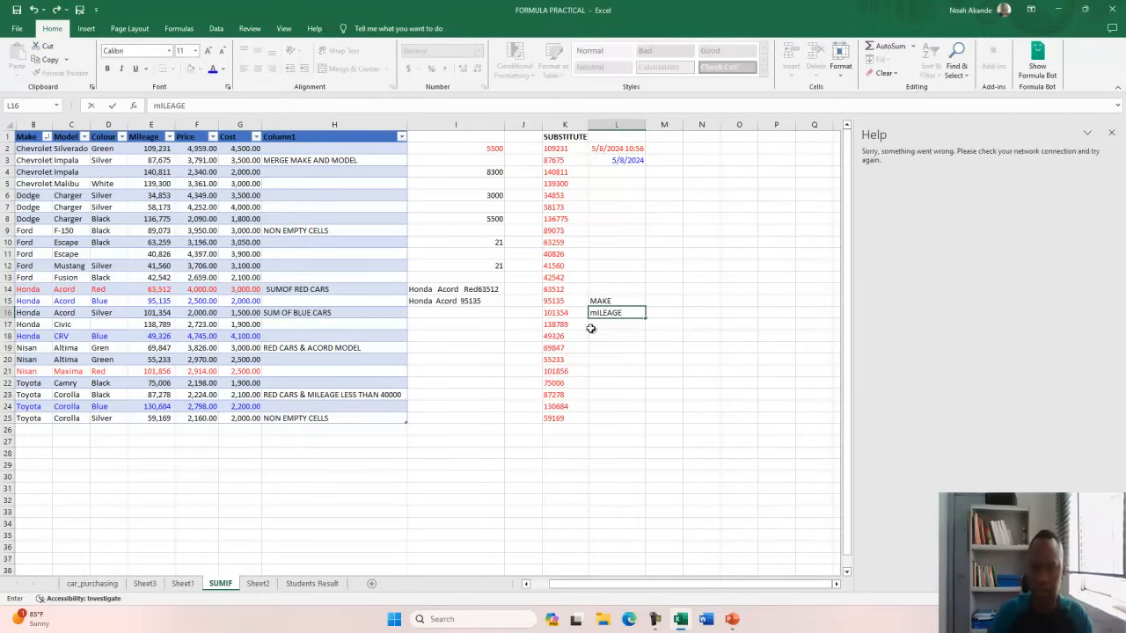
drag(626, 314, 567, 308)
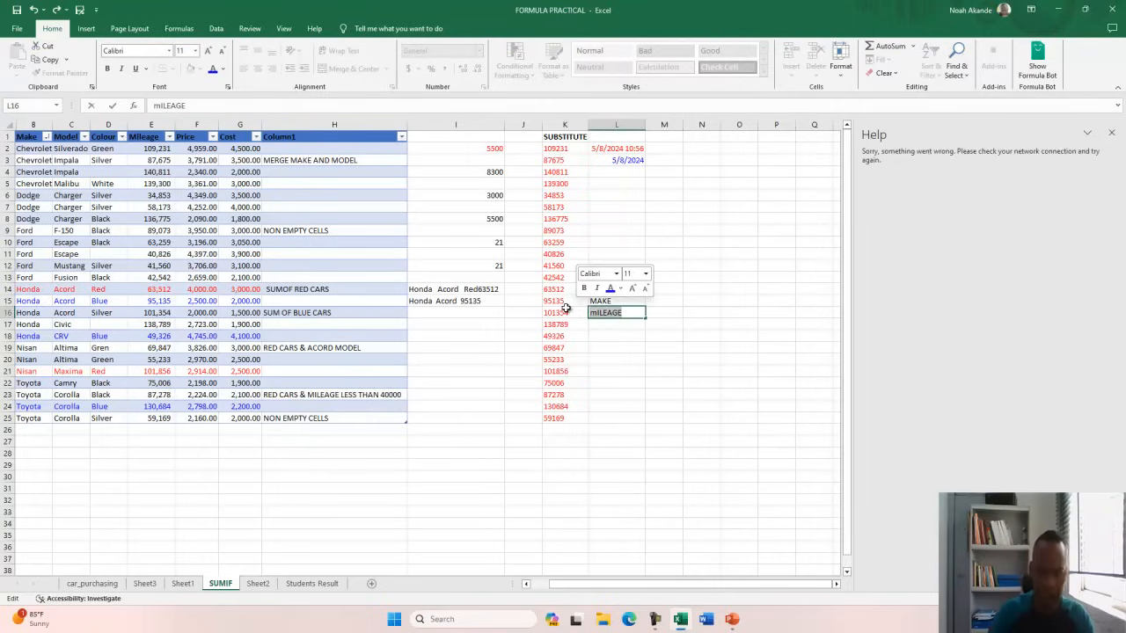
text(Mil)
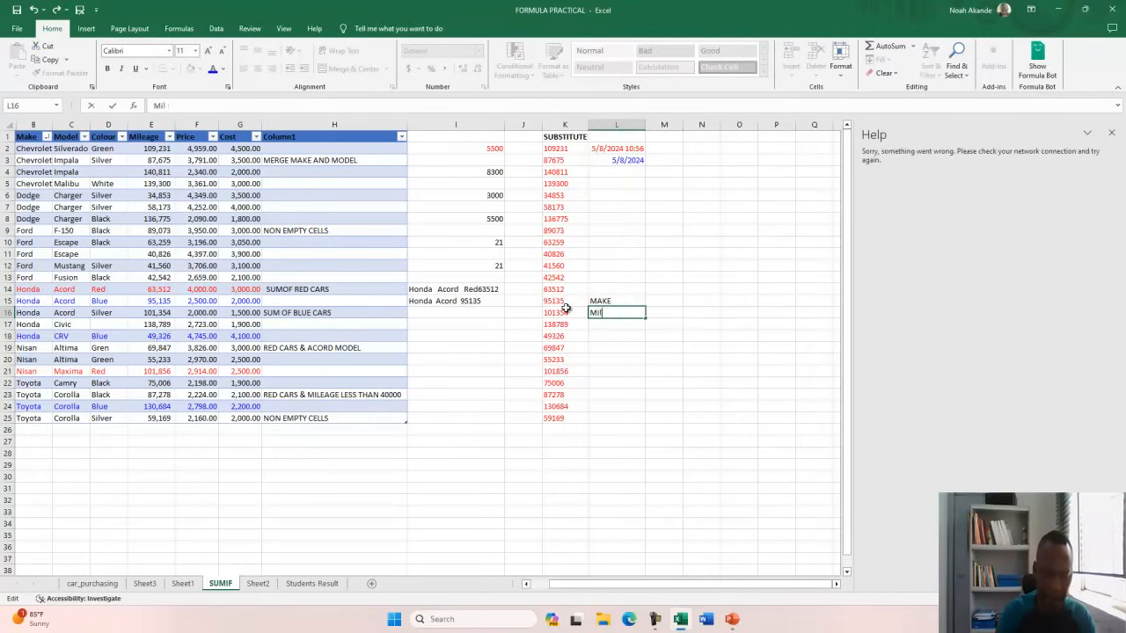
text(eage)
Start a VLOOKUP formula in M16 with the cell beside the MAKE label, M15, as the lookup value.
click(657, 310)
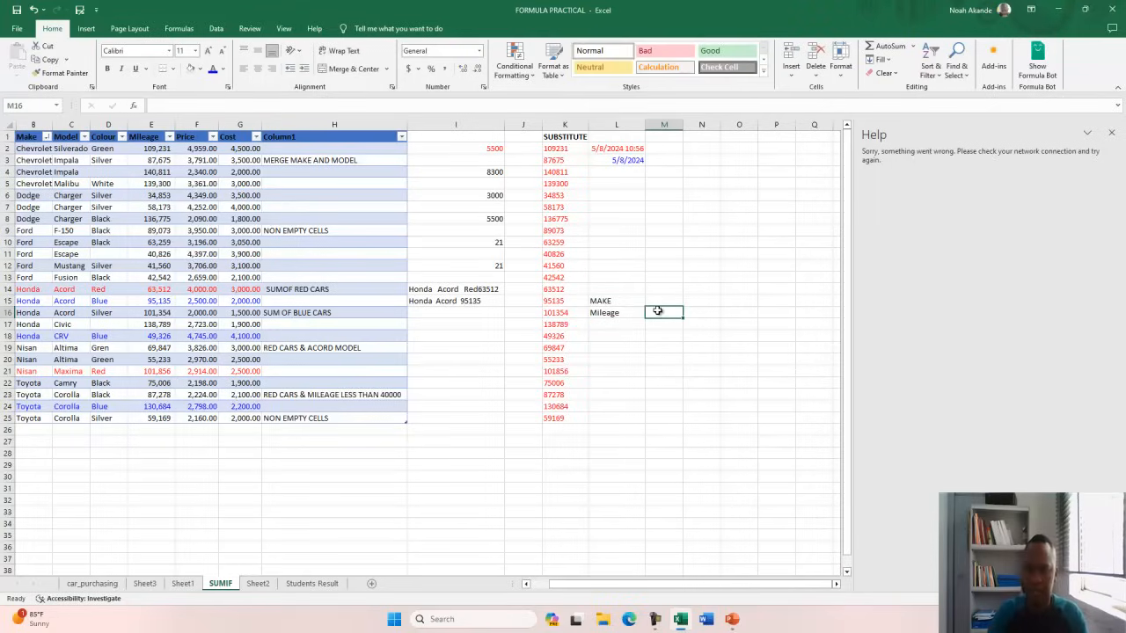
text(=)
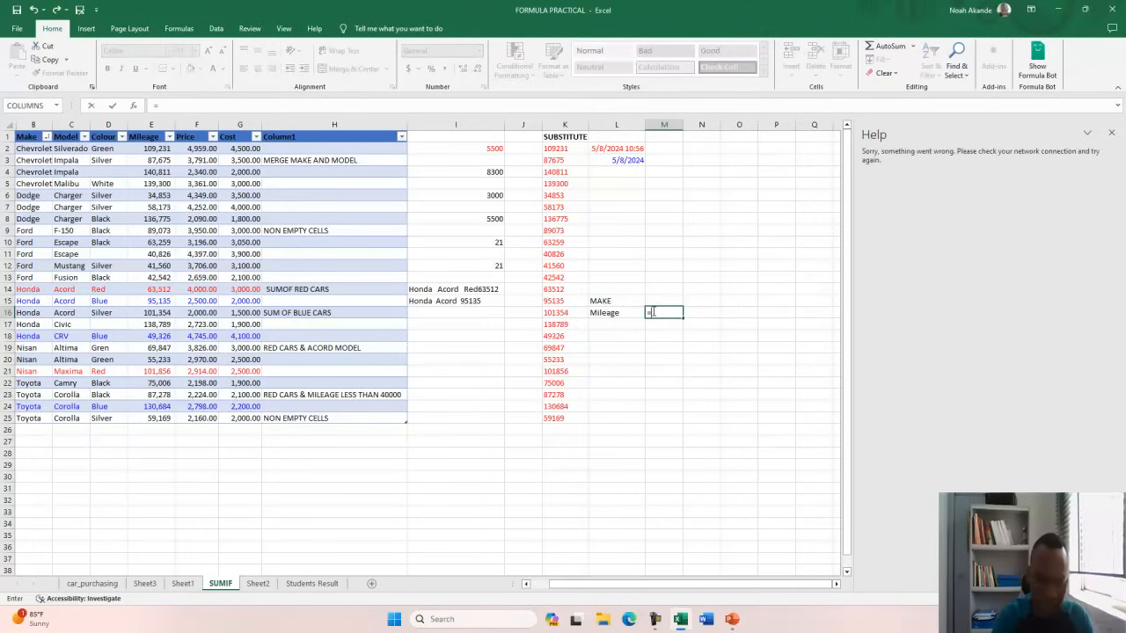
text(vl)
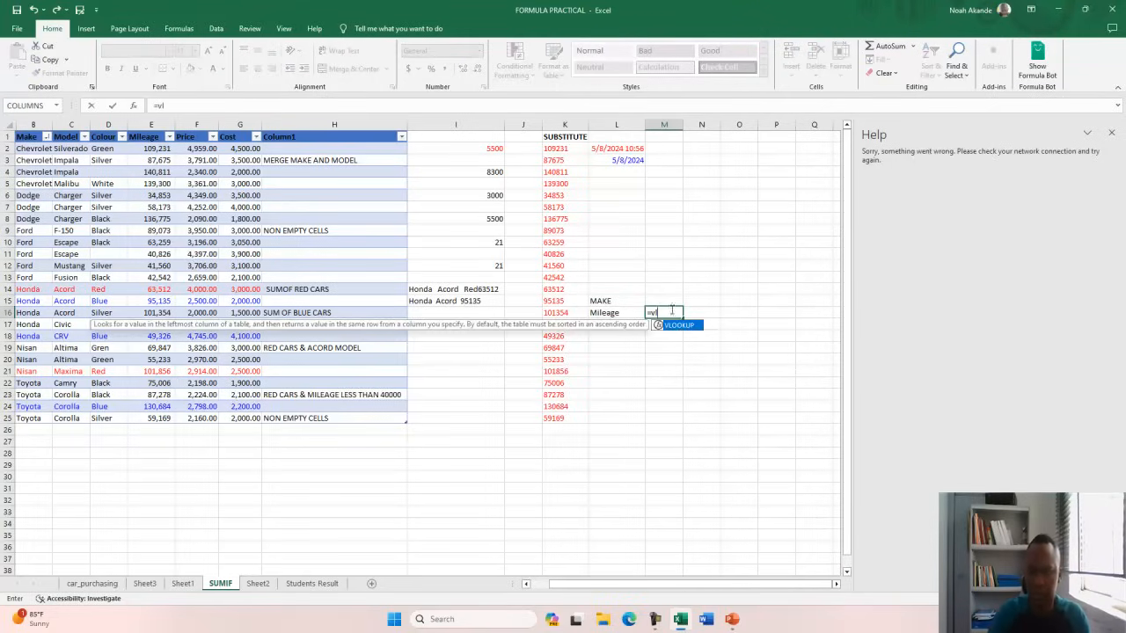
double_click(678, 326)
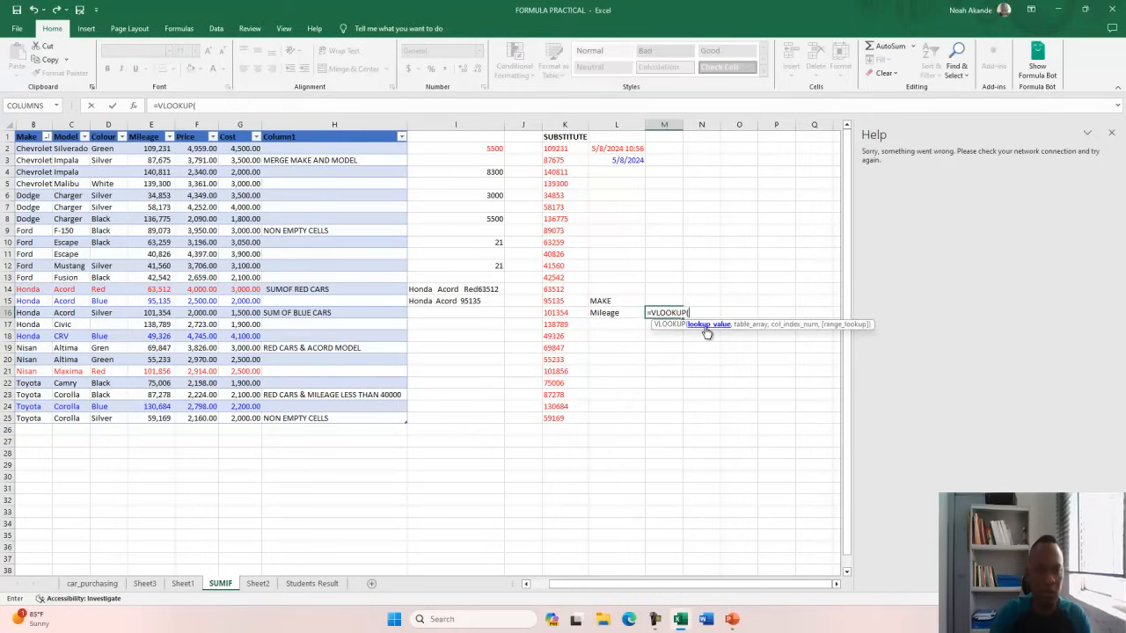
click(669, 301)
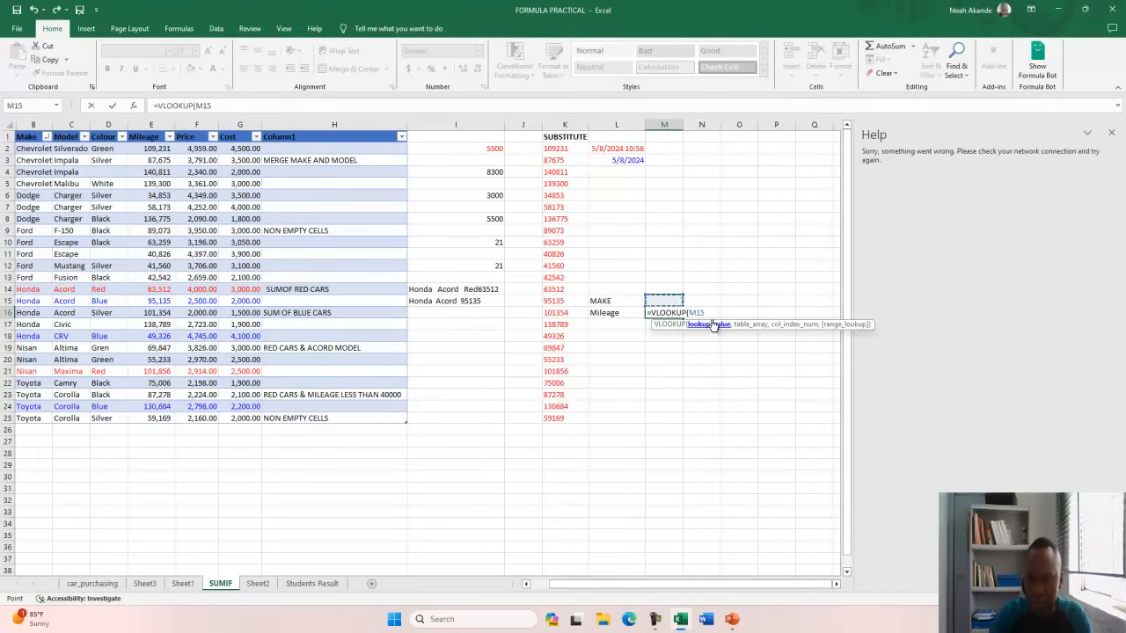
text(,)
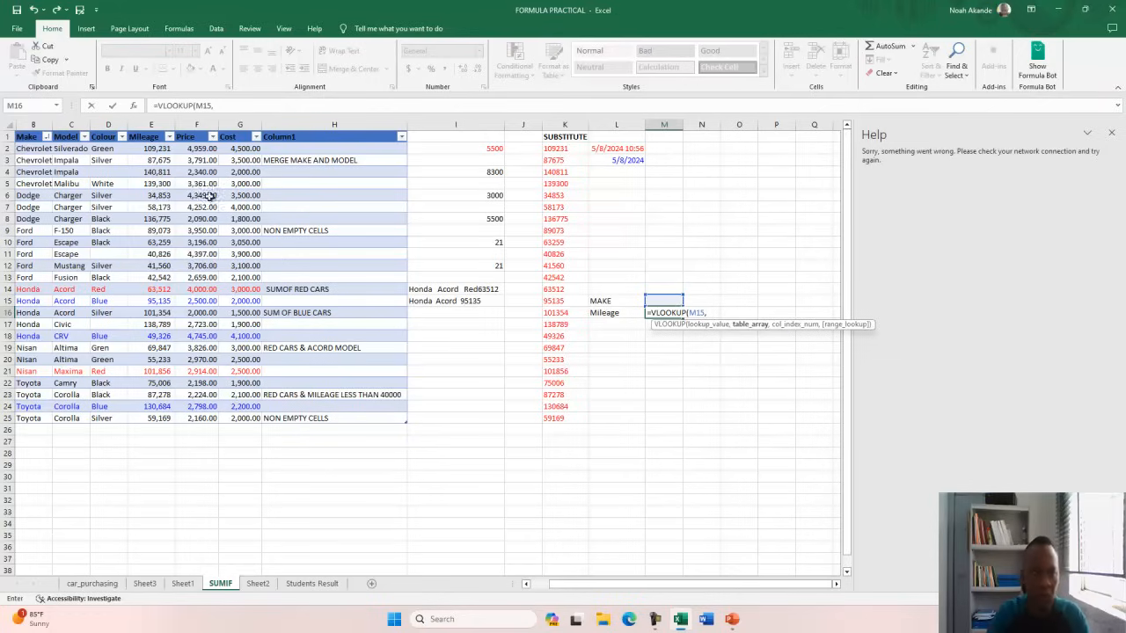
Complete the M16 VLOOKUP with Table3[[Make]:[Cost]] as the table array, column index 4 and FALSE for an exact match.
drag(27, 149, 255, 423)
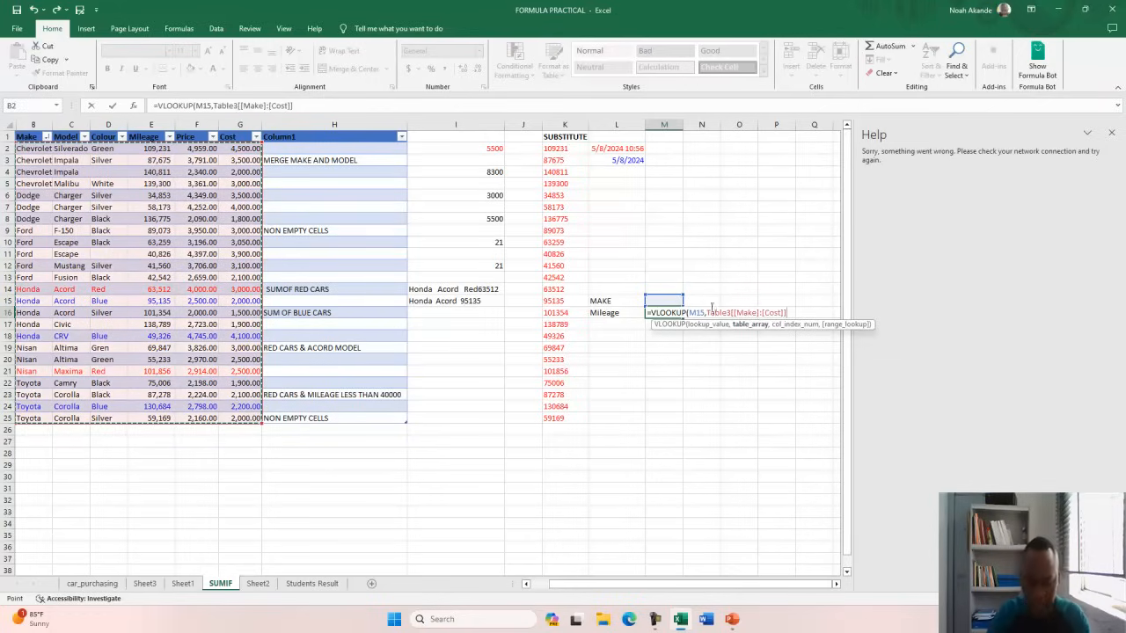
text(,)
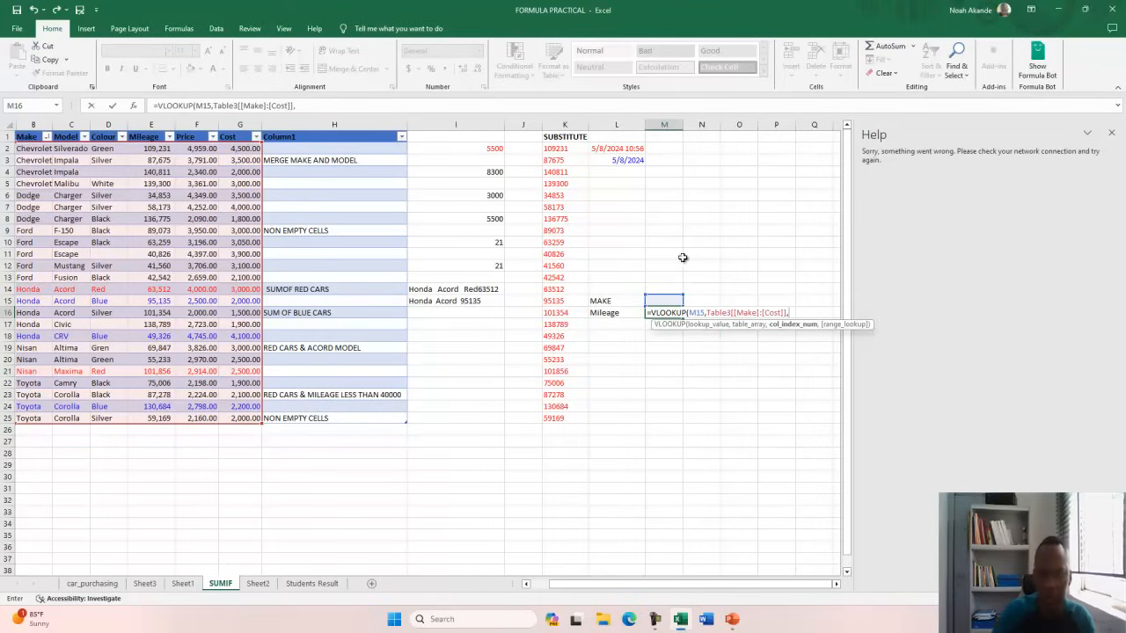
text(4)
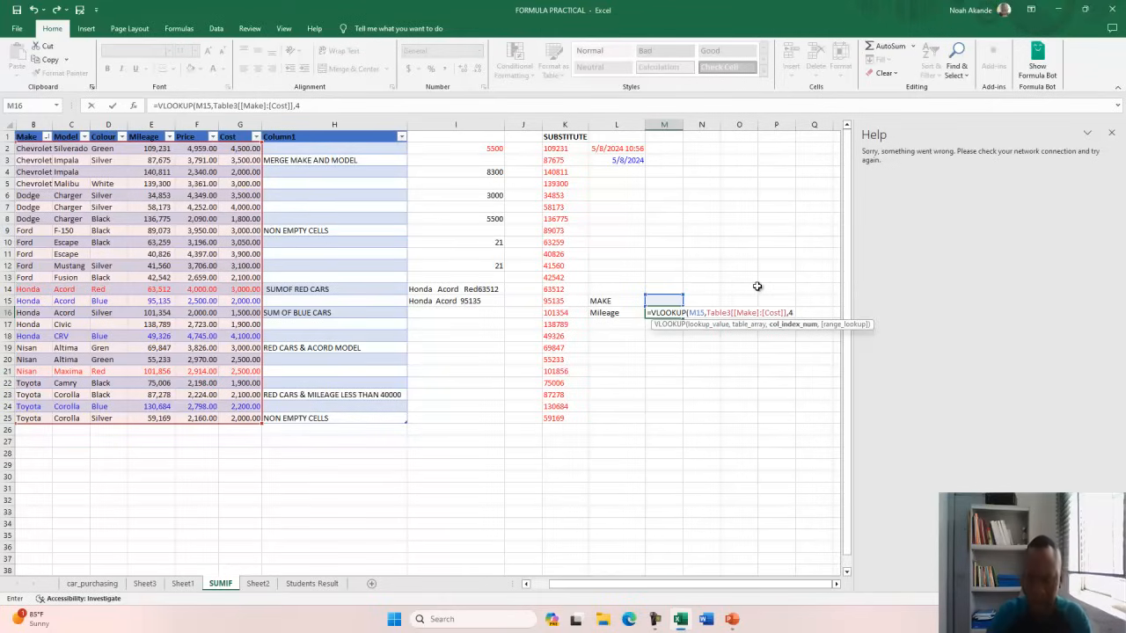
text(,)
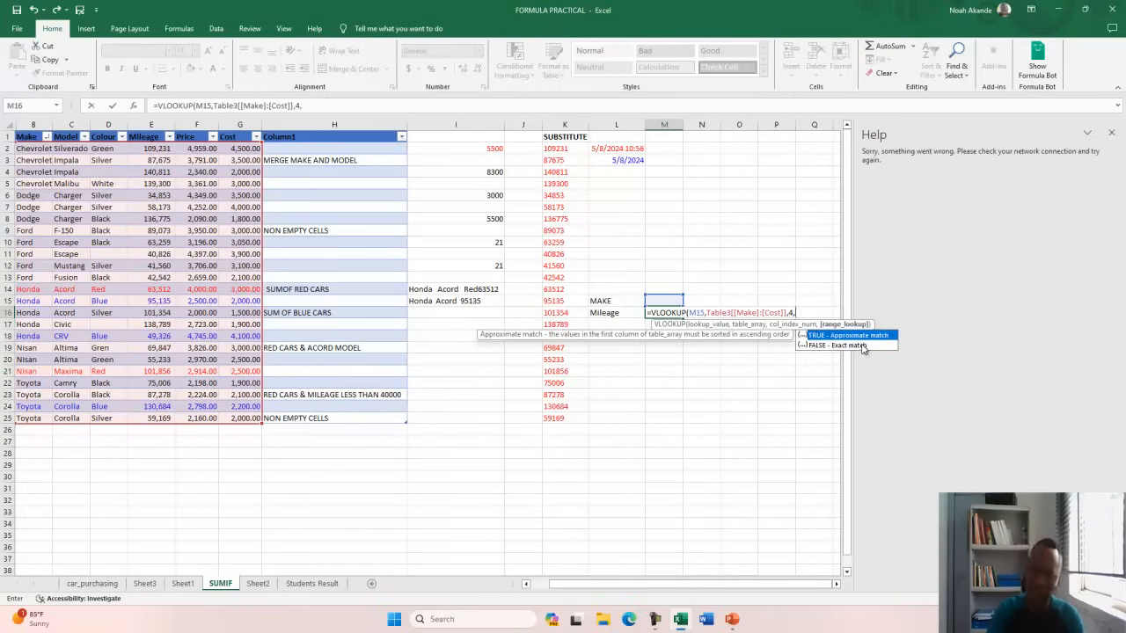
double_click(835, 345)
key(Return)
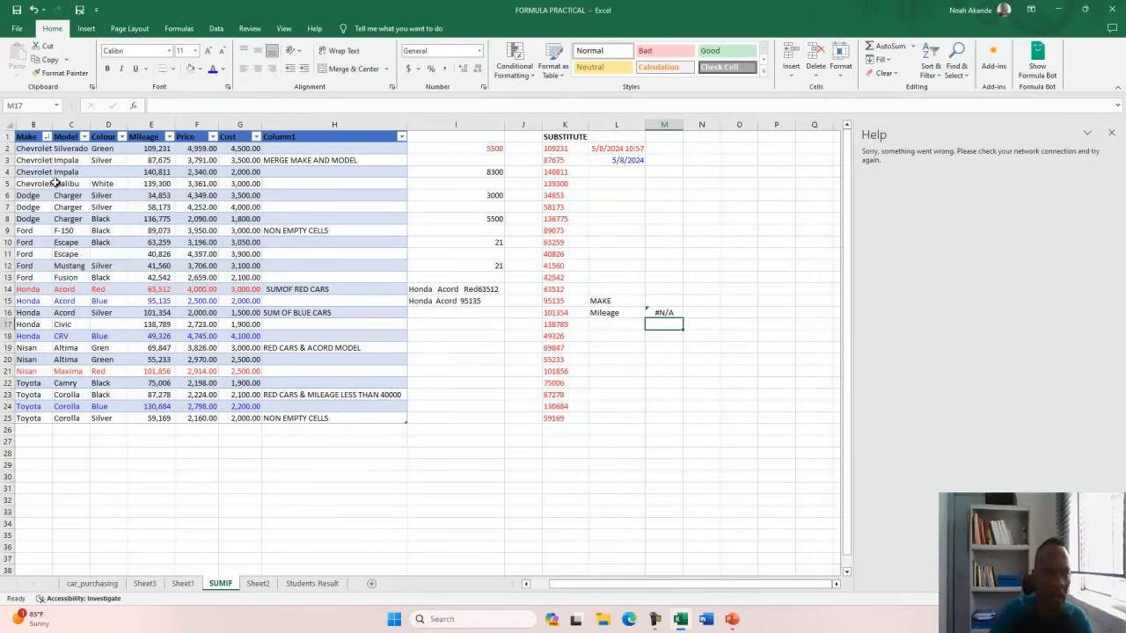
Copy the make Chevrolet from B2 into lookup cell M15 and compare the M16 result with the mileage in E2.
click(27, 149)
key(ctrl+c)
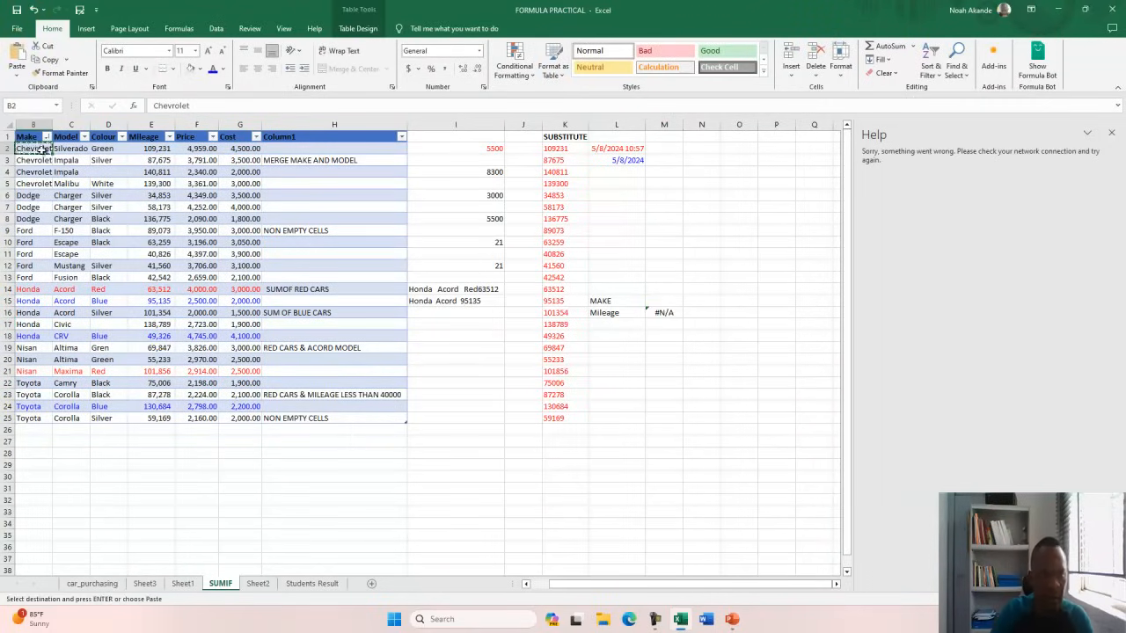
click(672, 302)
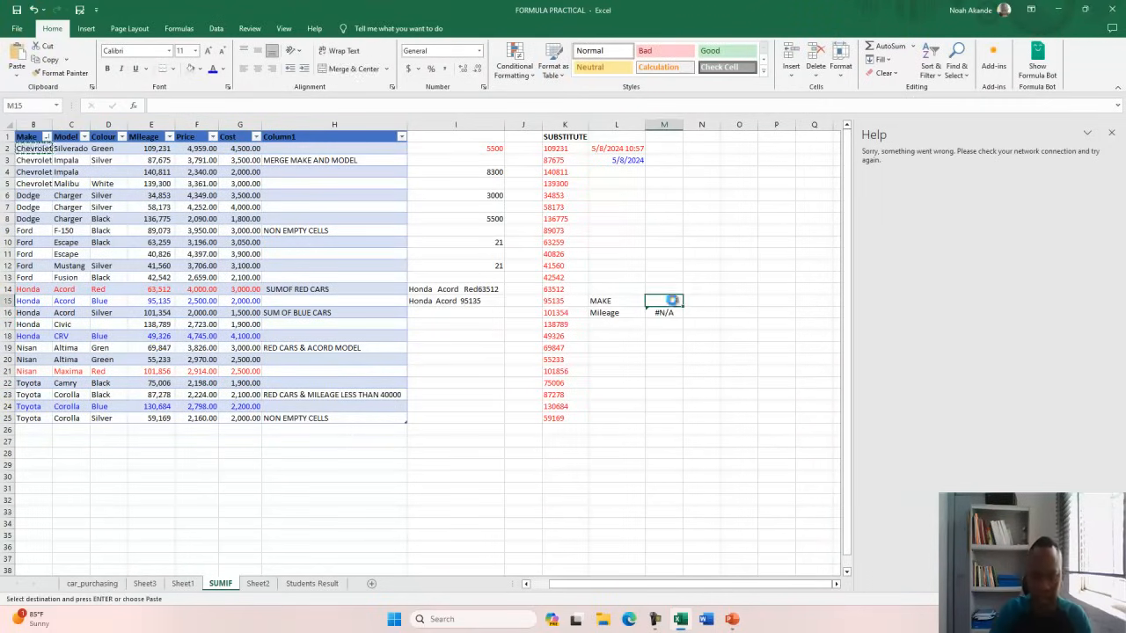
key(ctrl+v)
click(672, 313)
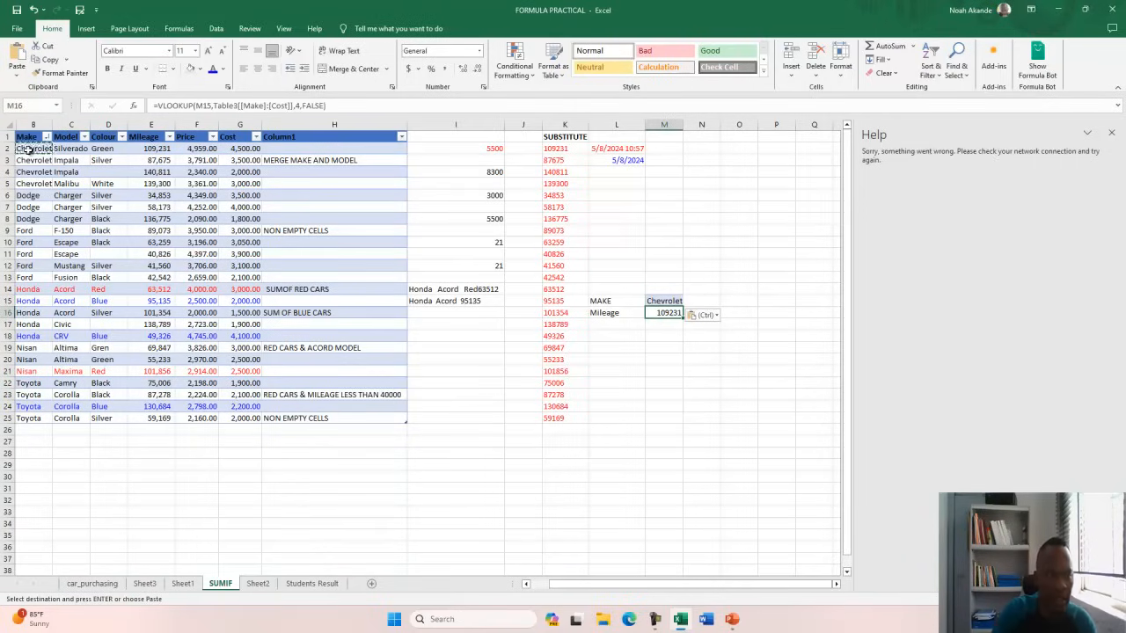
click(162, 148)
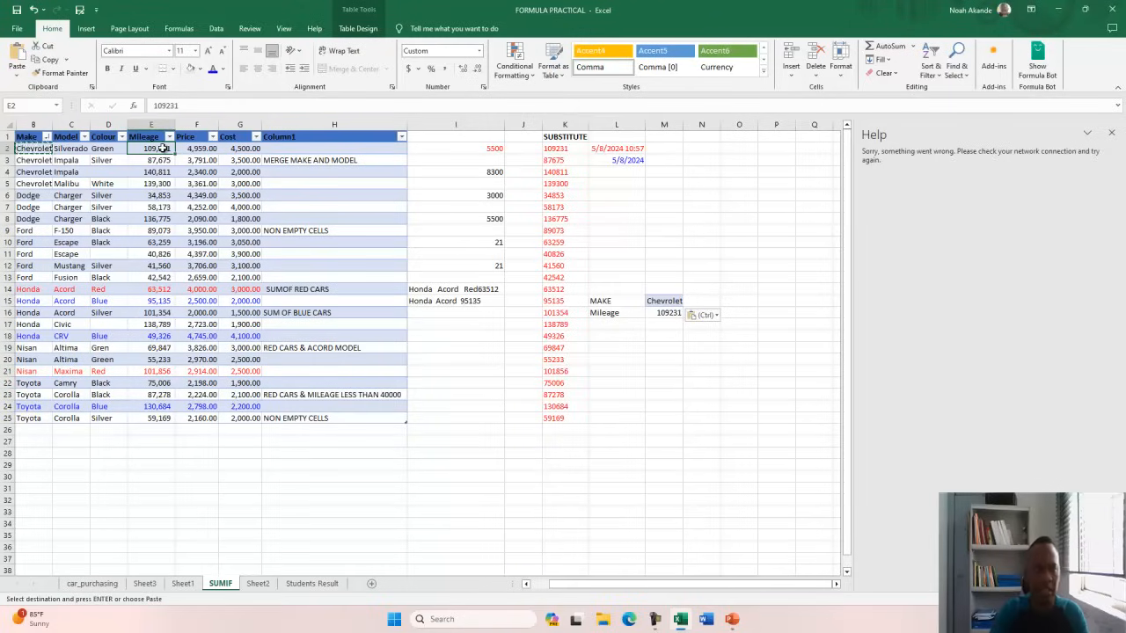
Test the mileage lookup by copying Dodge from B6 into M15, followed by Ford from B9.
click(42, 196)
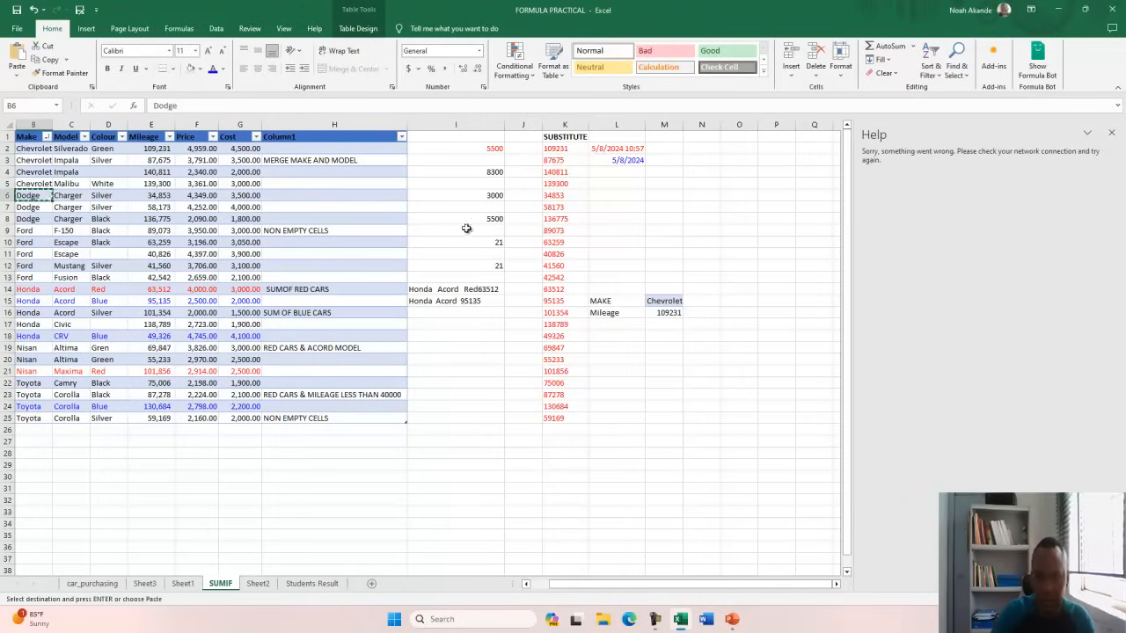
click(671, 302)
key(ctrl+v)
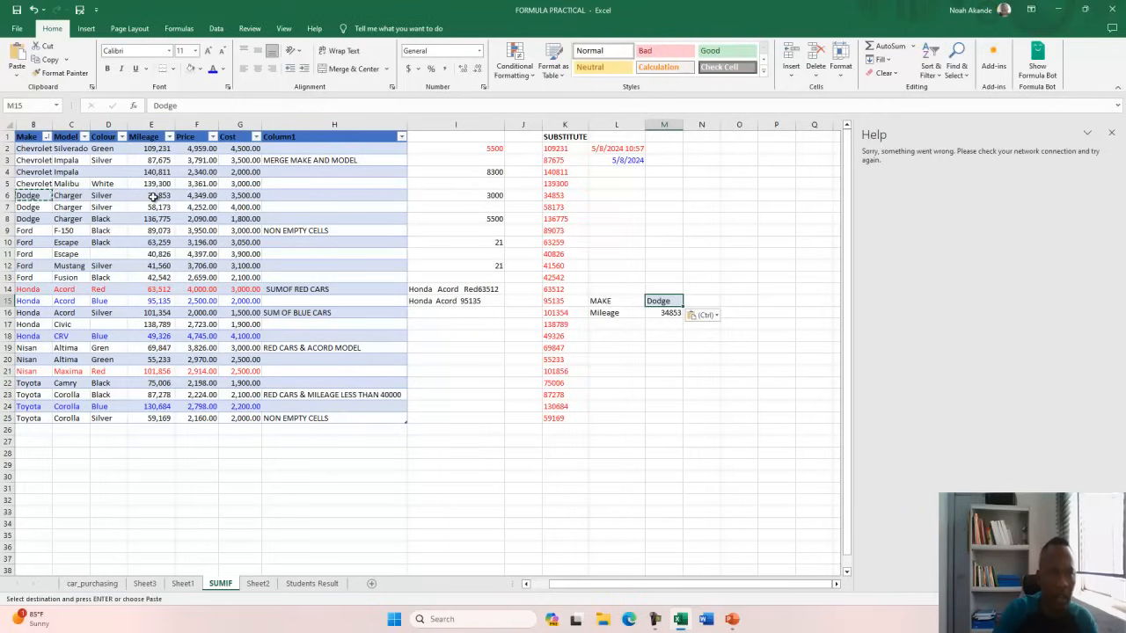
click(33, 230)
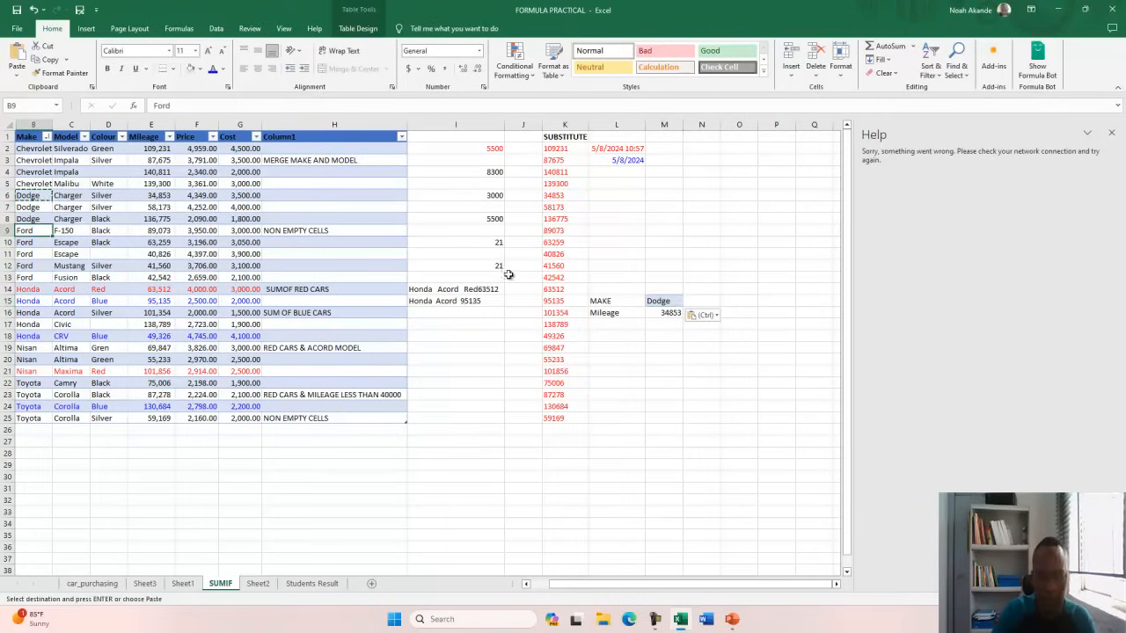
key(ctrl+c)
click(660, 300)
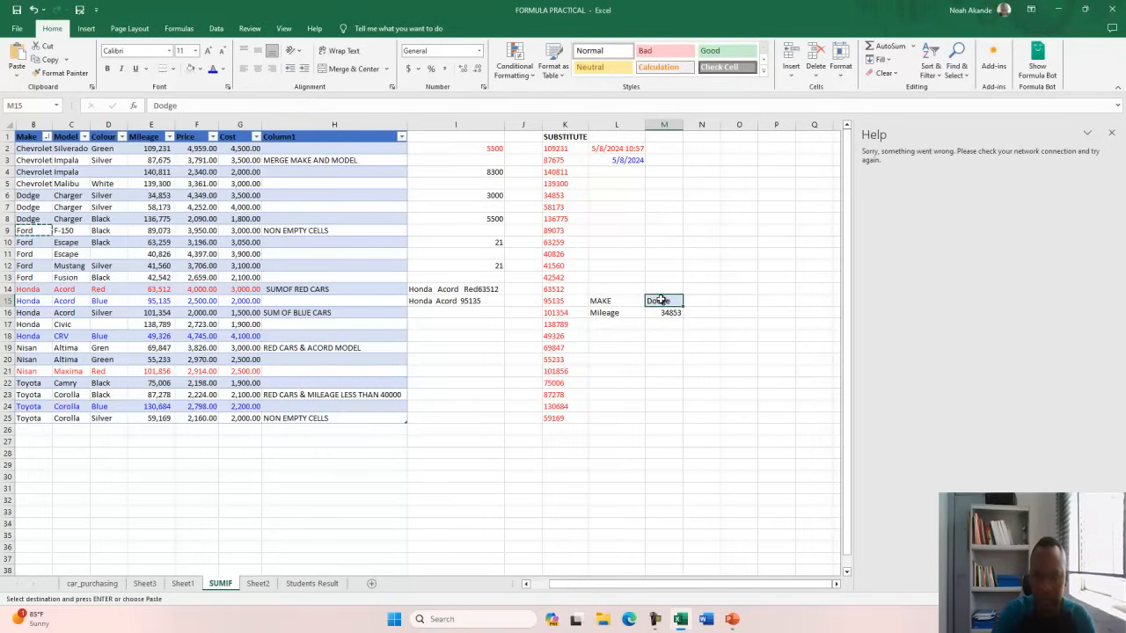
key(ctrl+v)
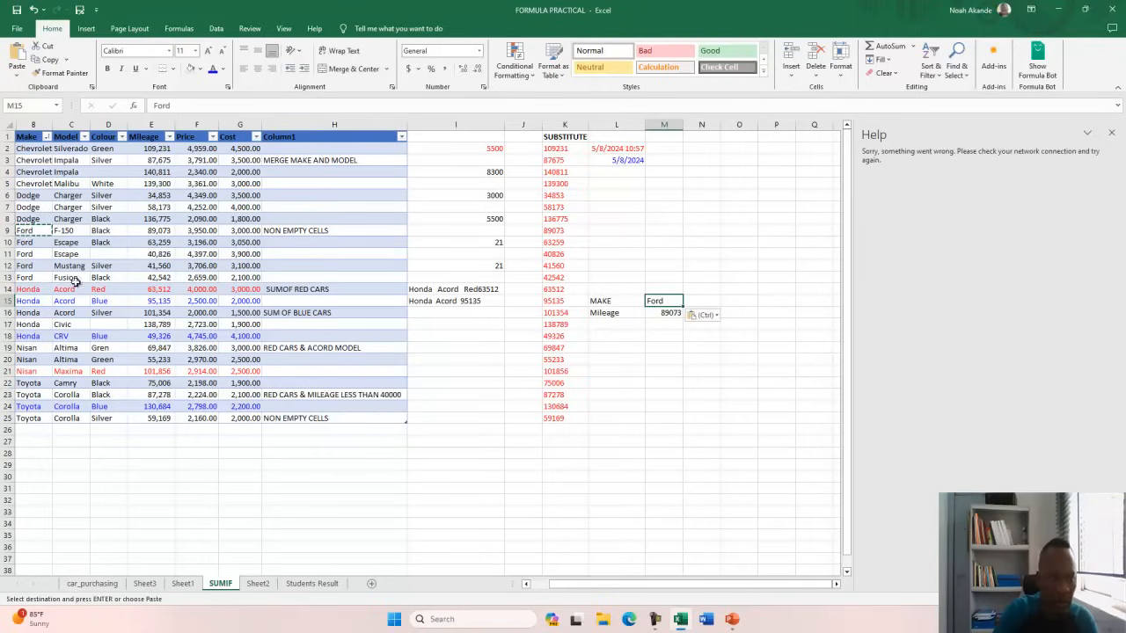
Test the mileage lookup by copying Honda from B14 into M15, followed by Nisan from B19.
click(39, 290)
key(ctrl+c)
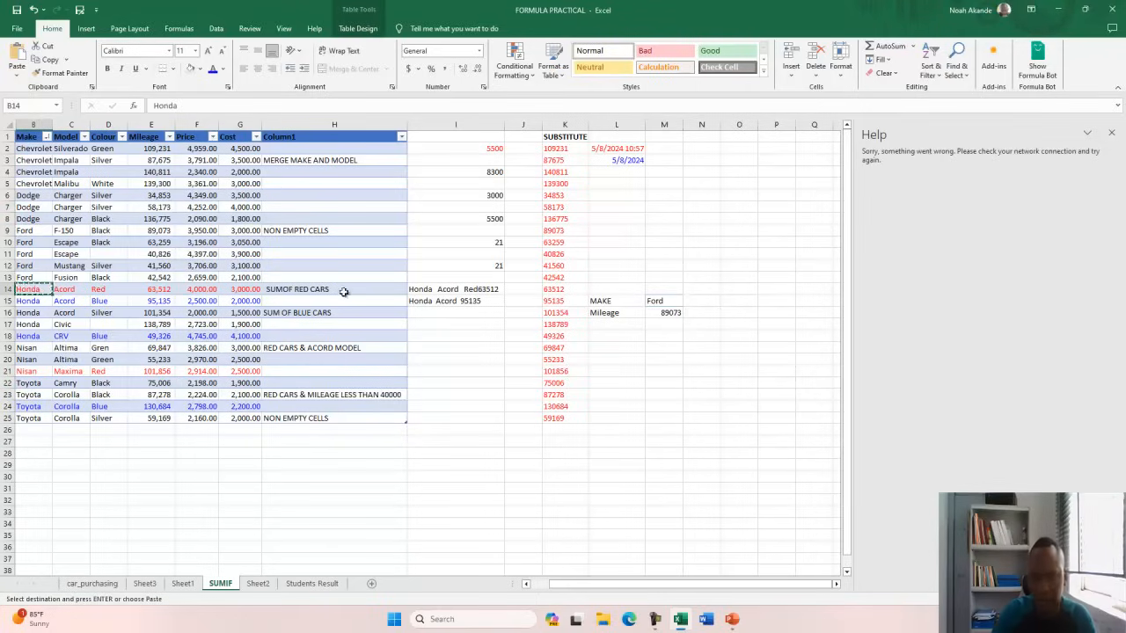
click(655, 302)
key(ctrl+v)
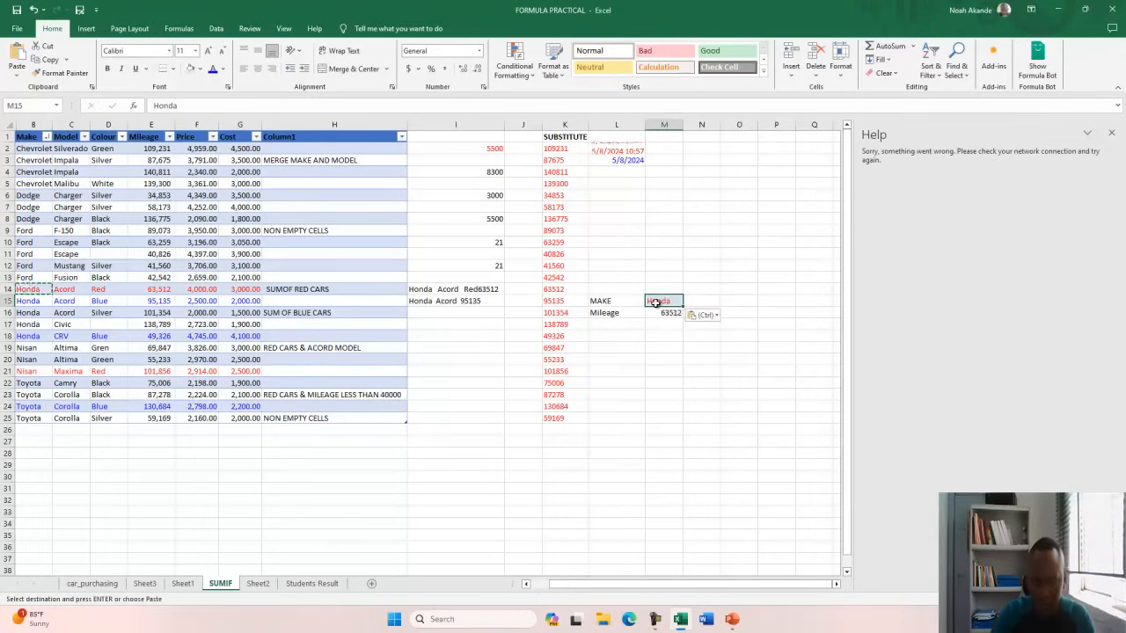
click(675, 335)
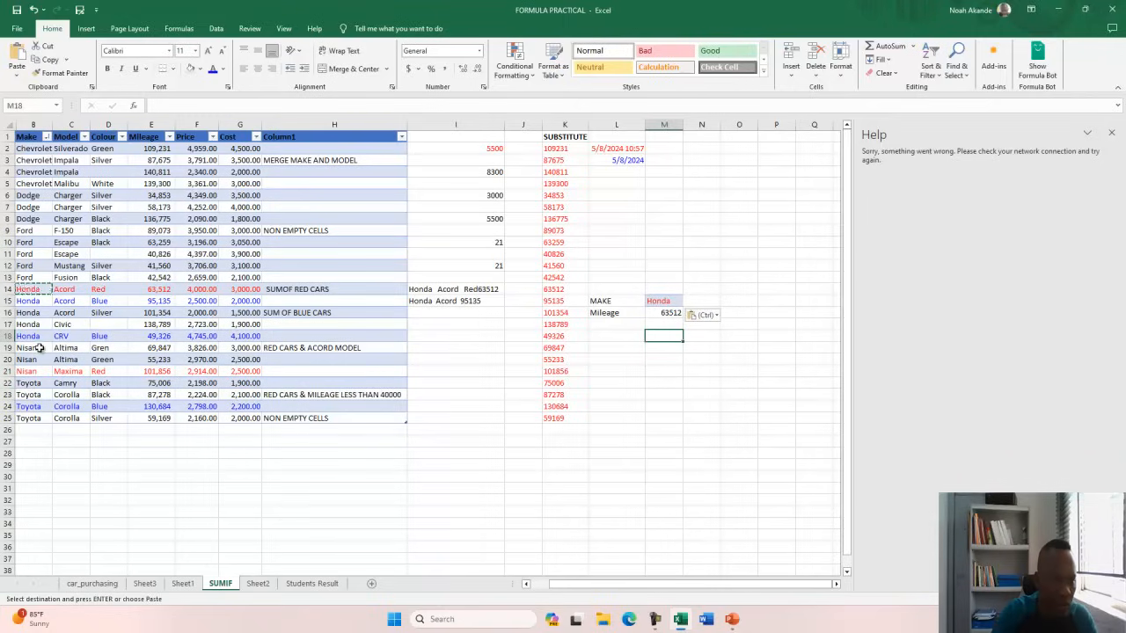
click(40, 350)
key(ctrl+c)
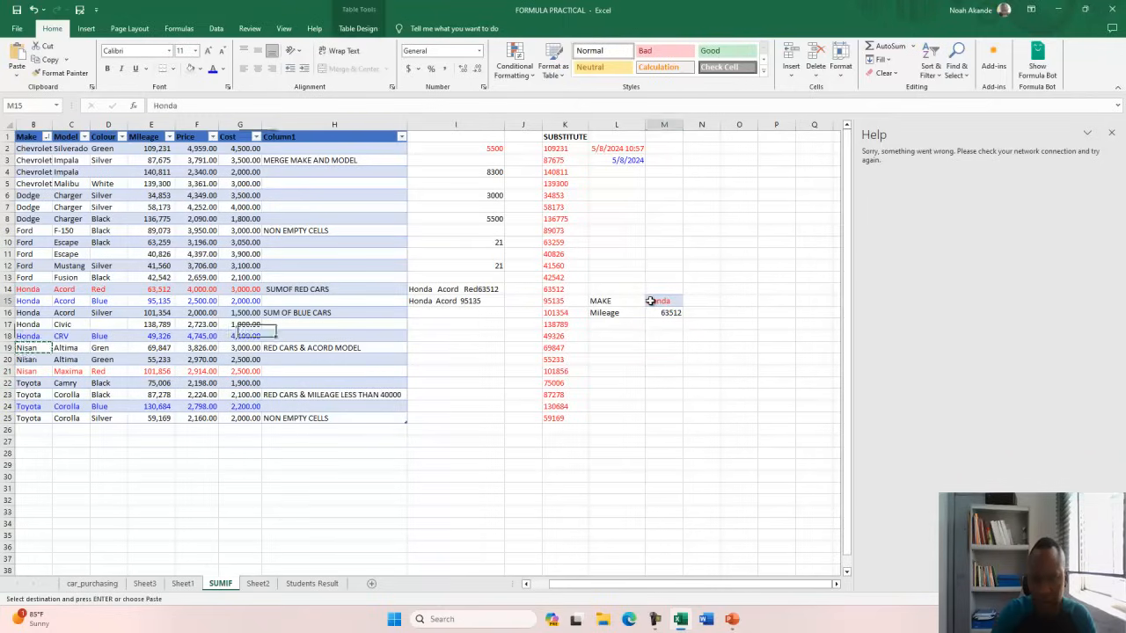
click(655, 301)
key(ctrl+v)
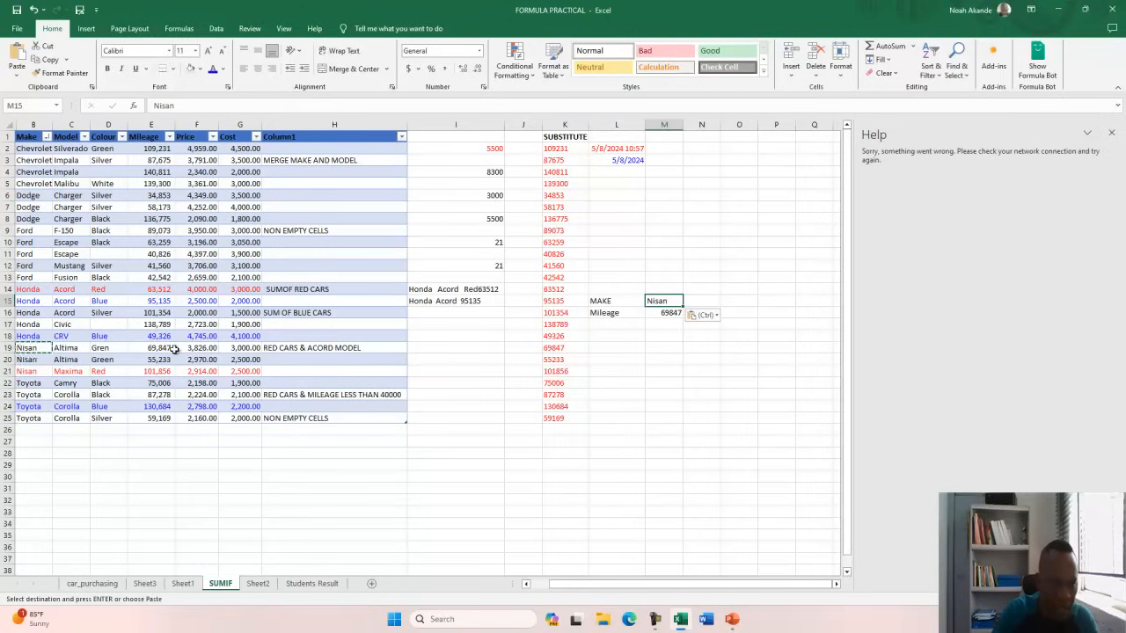
Replace the make in M15 with Toyota copied from B22 and check the other Toyota row in B23.
click(39, 381)
key(ctrl+c)
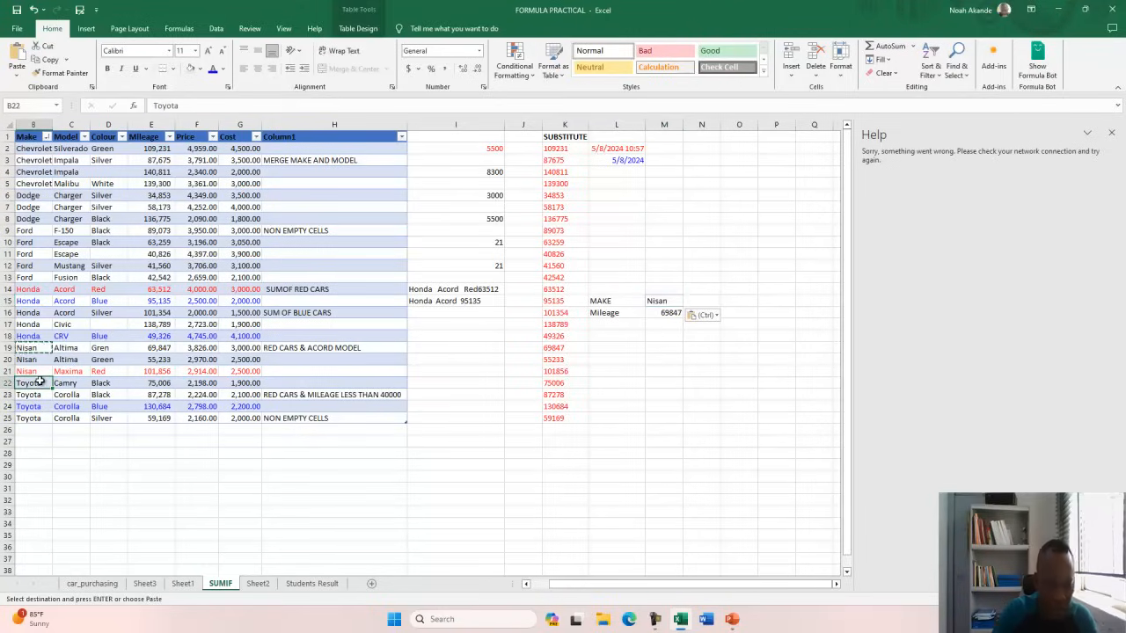
click(657, 301)
key(ctrl+v)
click(662, 335)
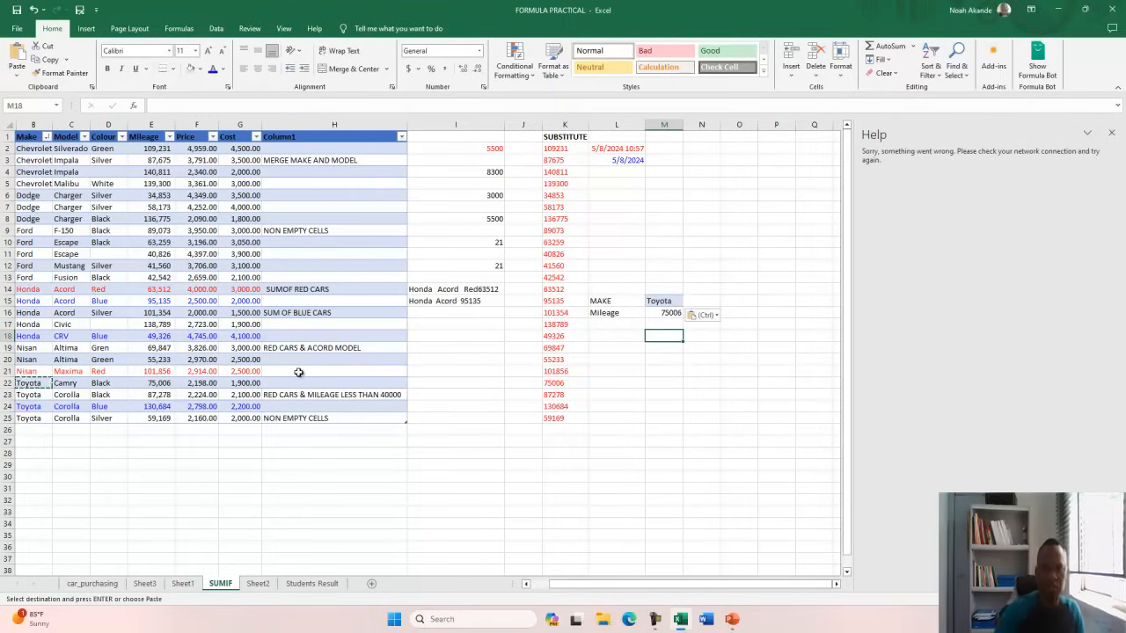
click(608, 278)
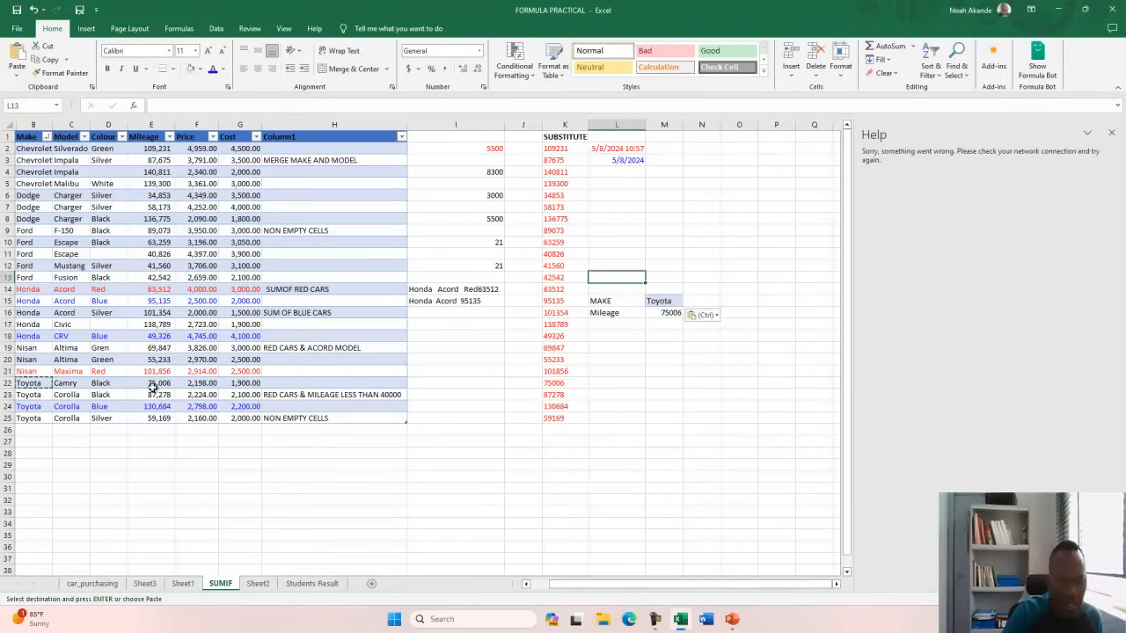
click(39, 396)
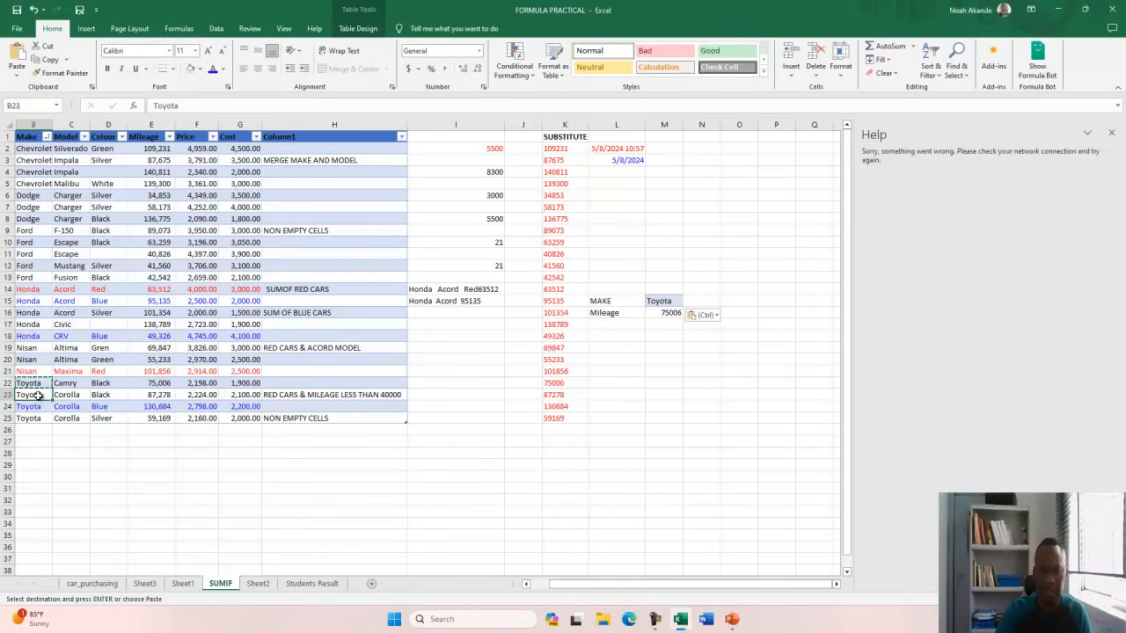
Set the lookup make in M15 back to Chevrolet by copying it from B2.
click(34, 150)
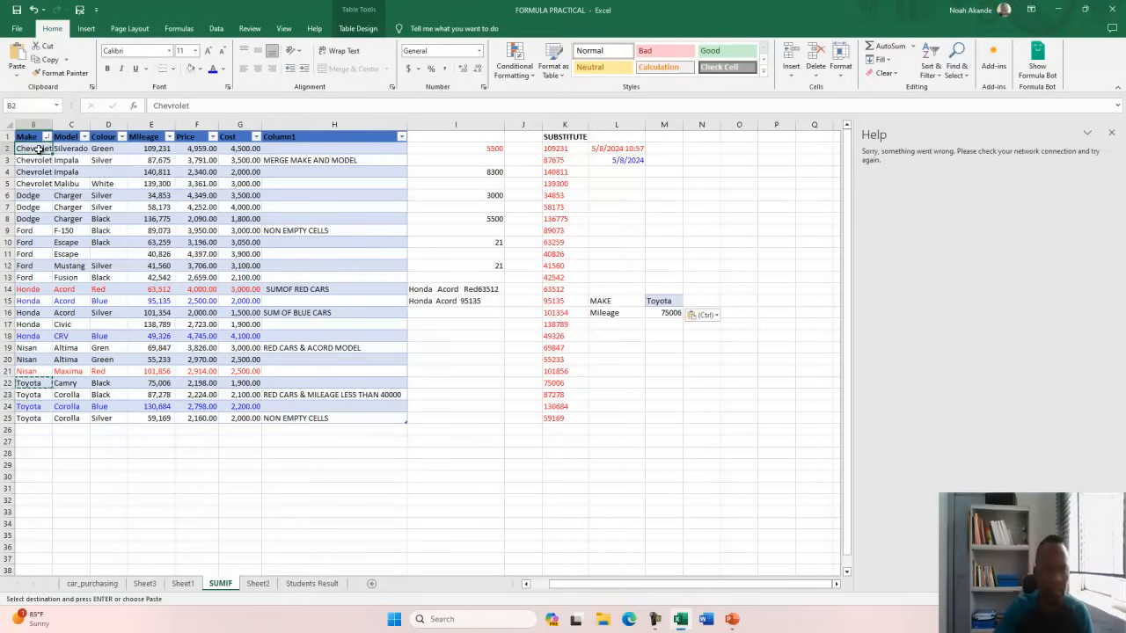
click(656, 301)
key(ctrl+v)
click(653, 335)
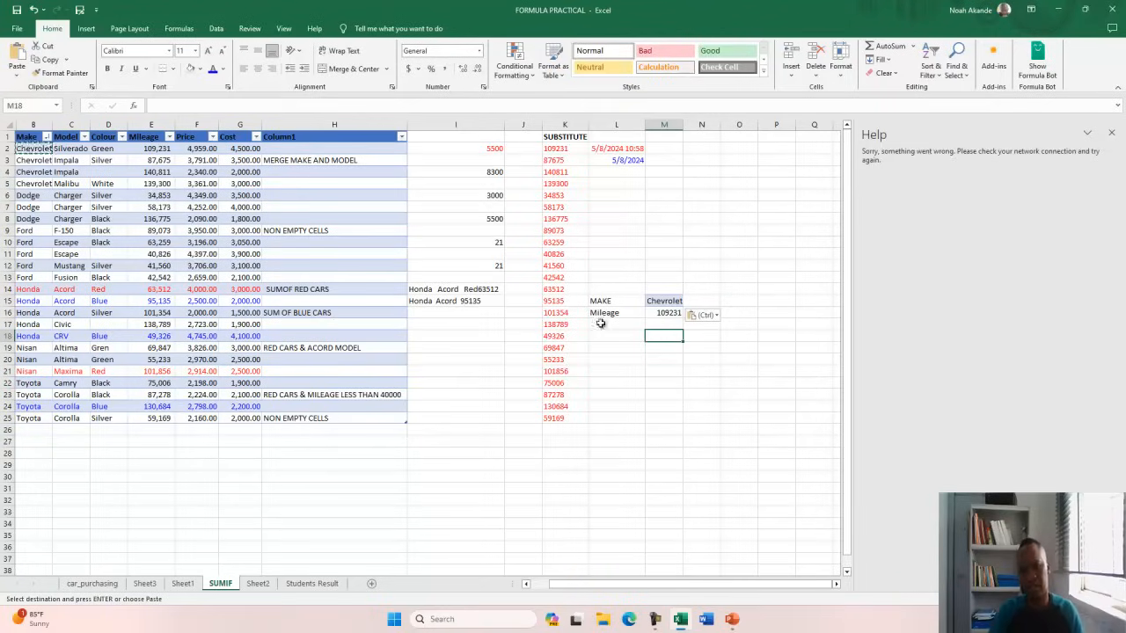
click(662, 404)
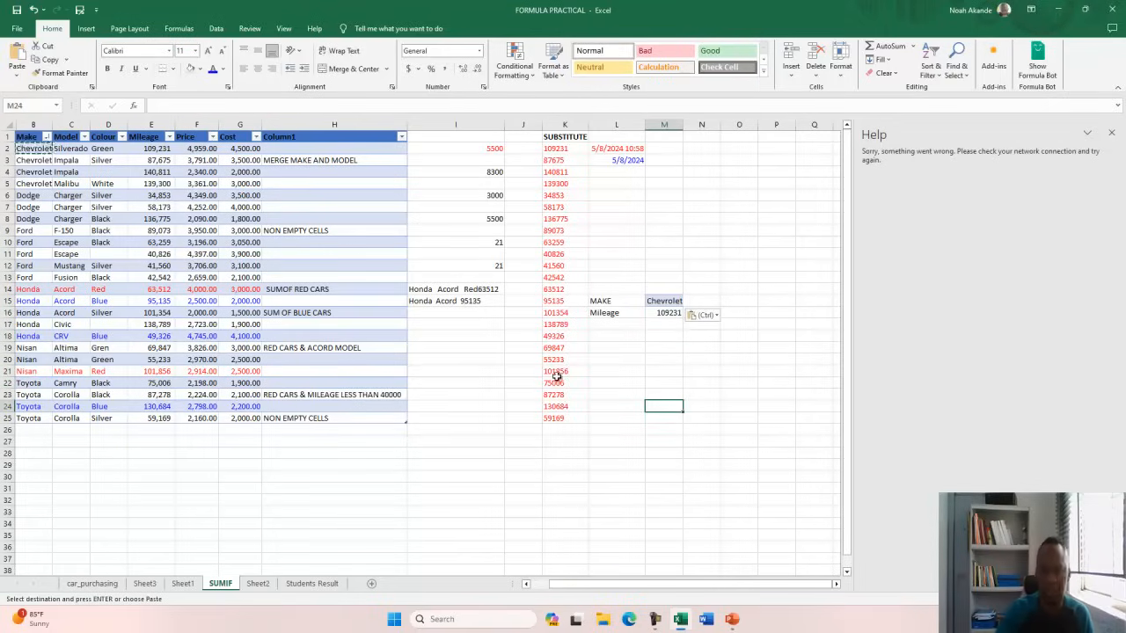